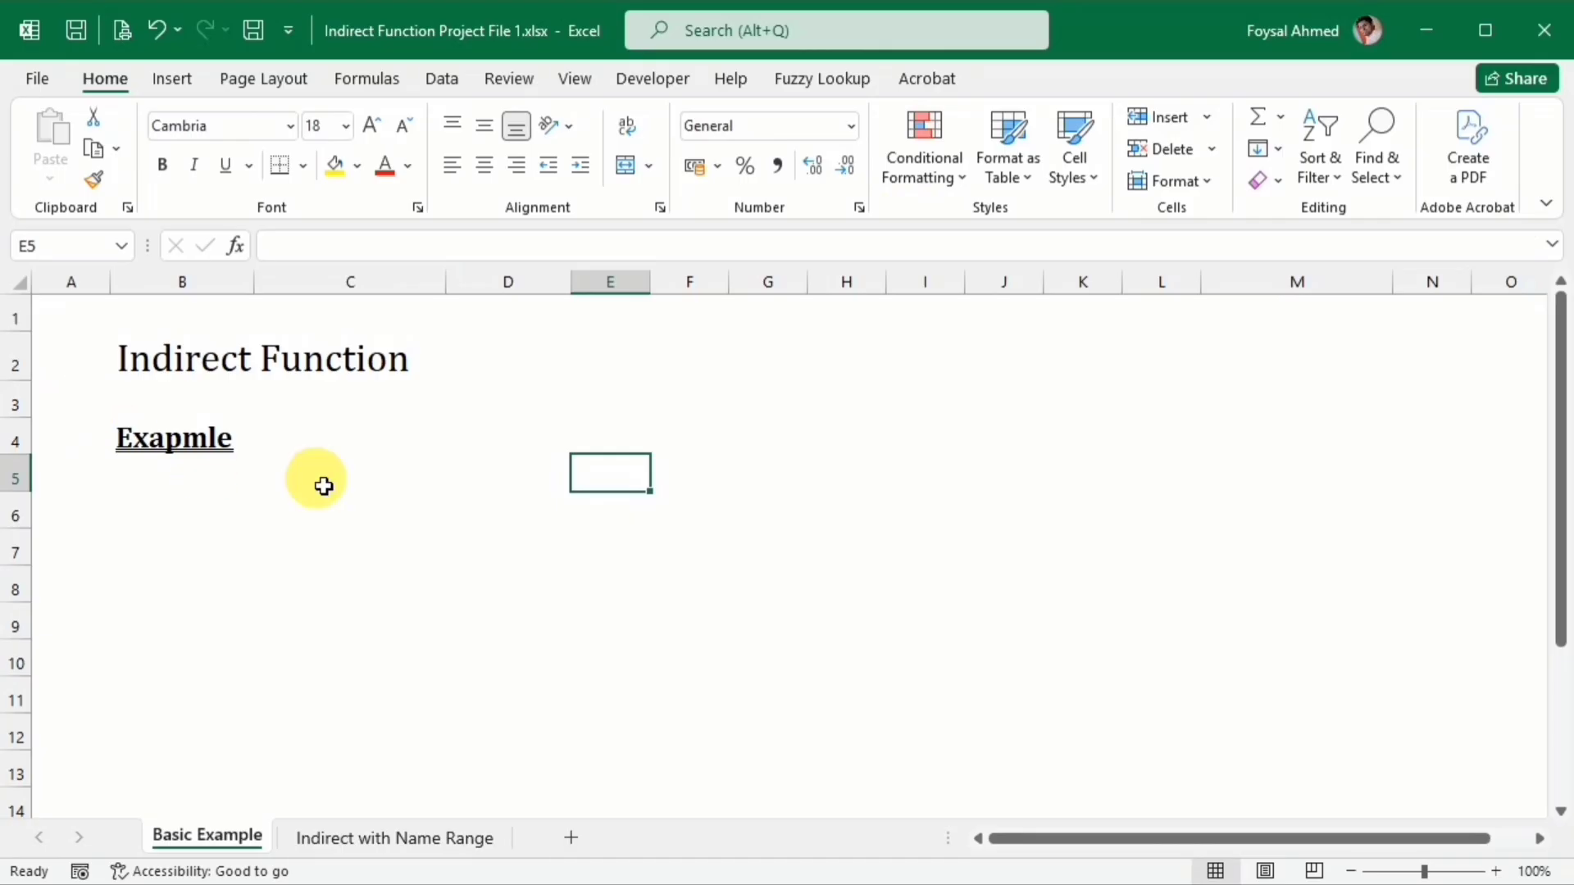
Step: Enter the text "Welcome" in cell H5
click(514, 487)
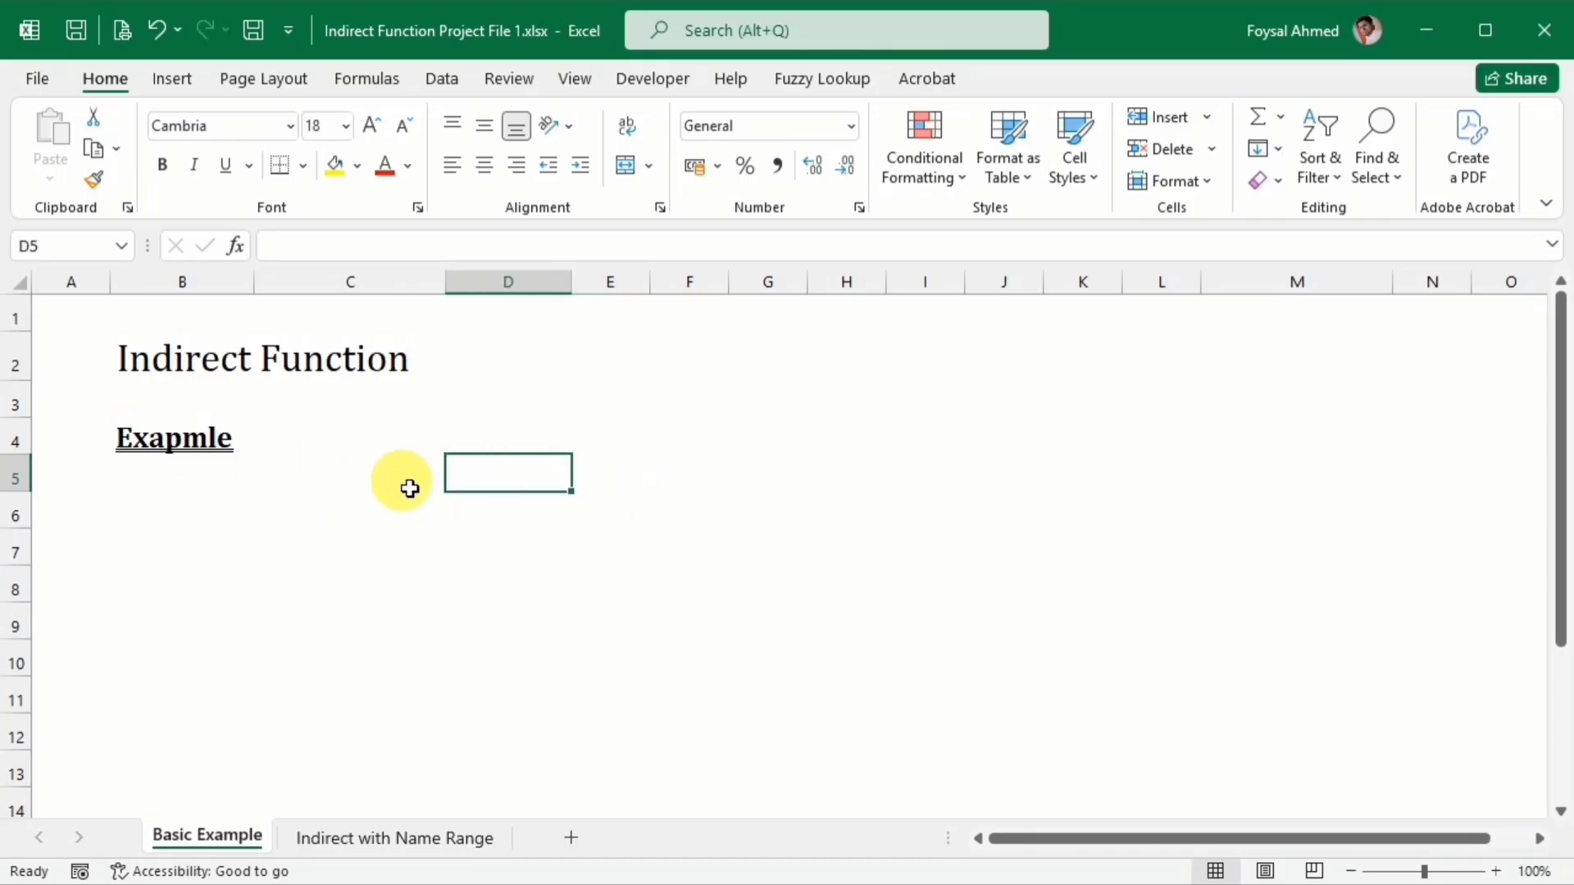
click(874, 481)
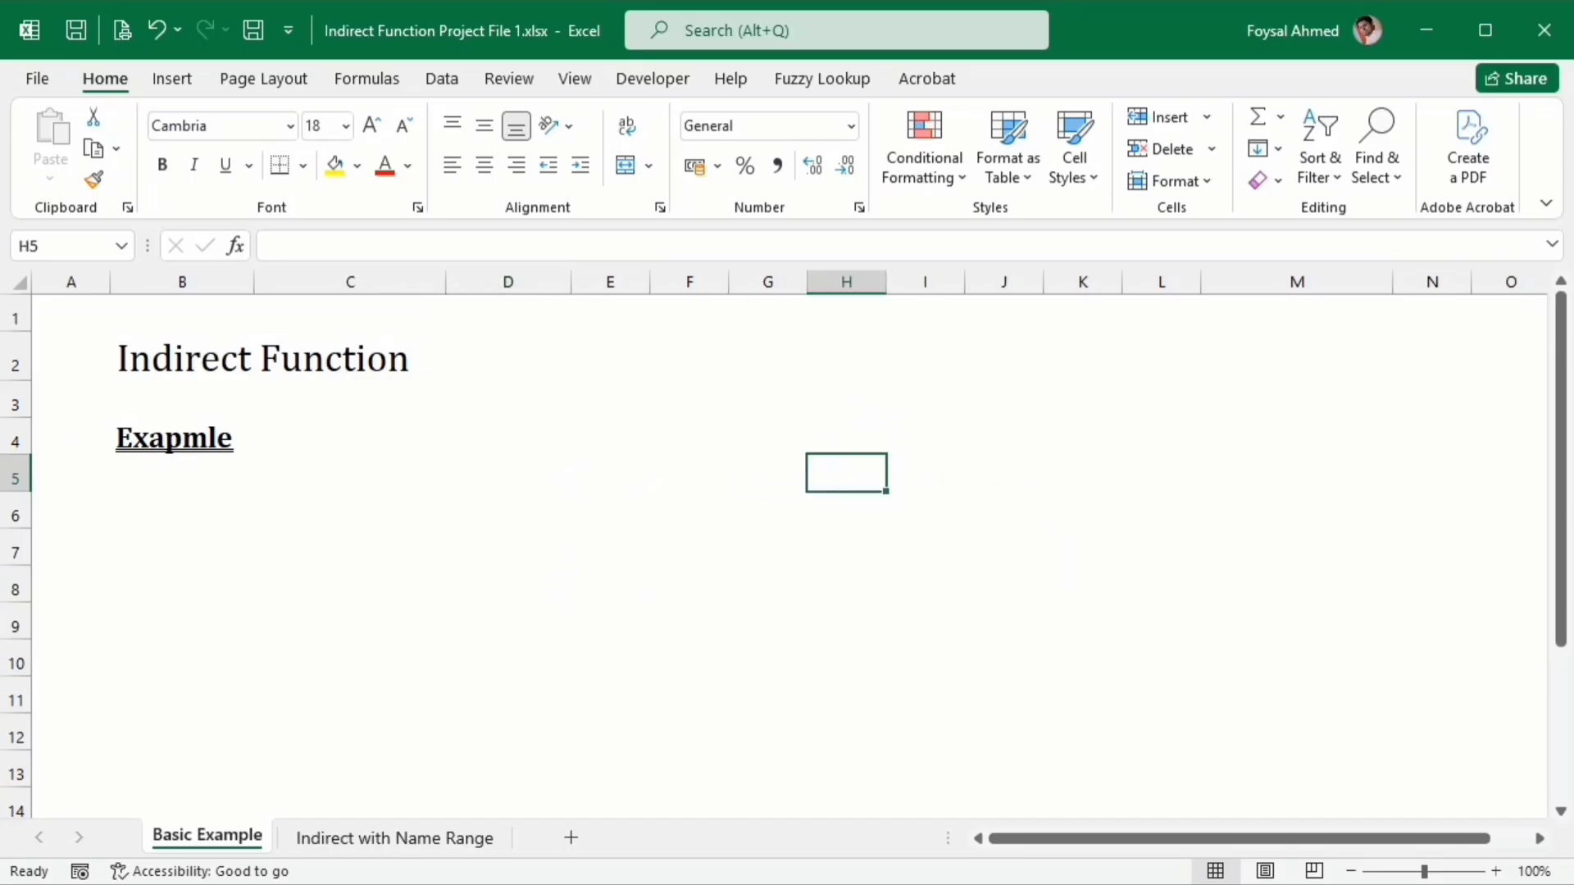
text(Wel)
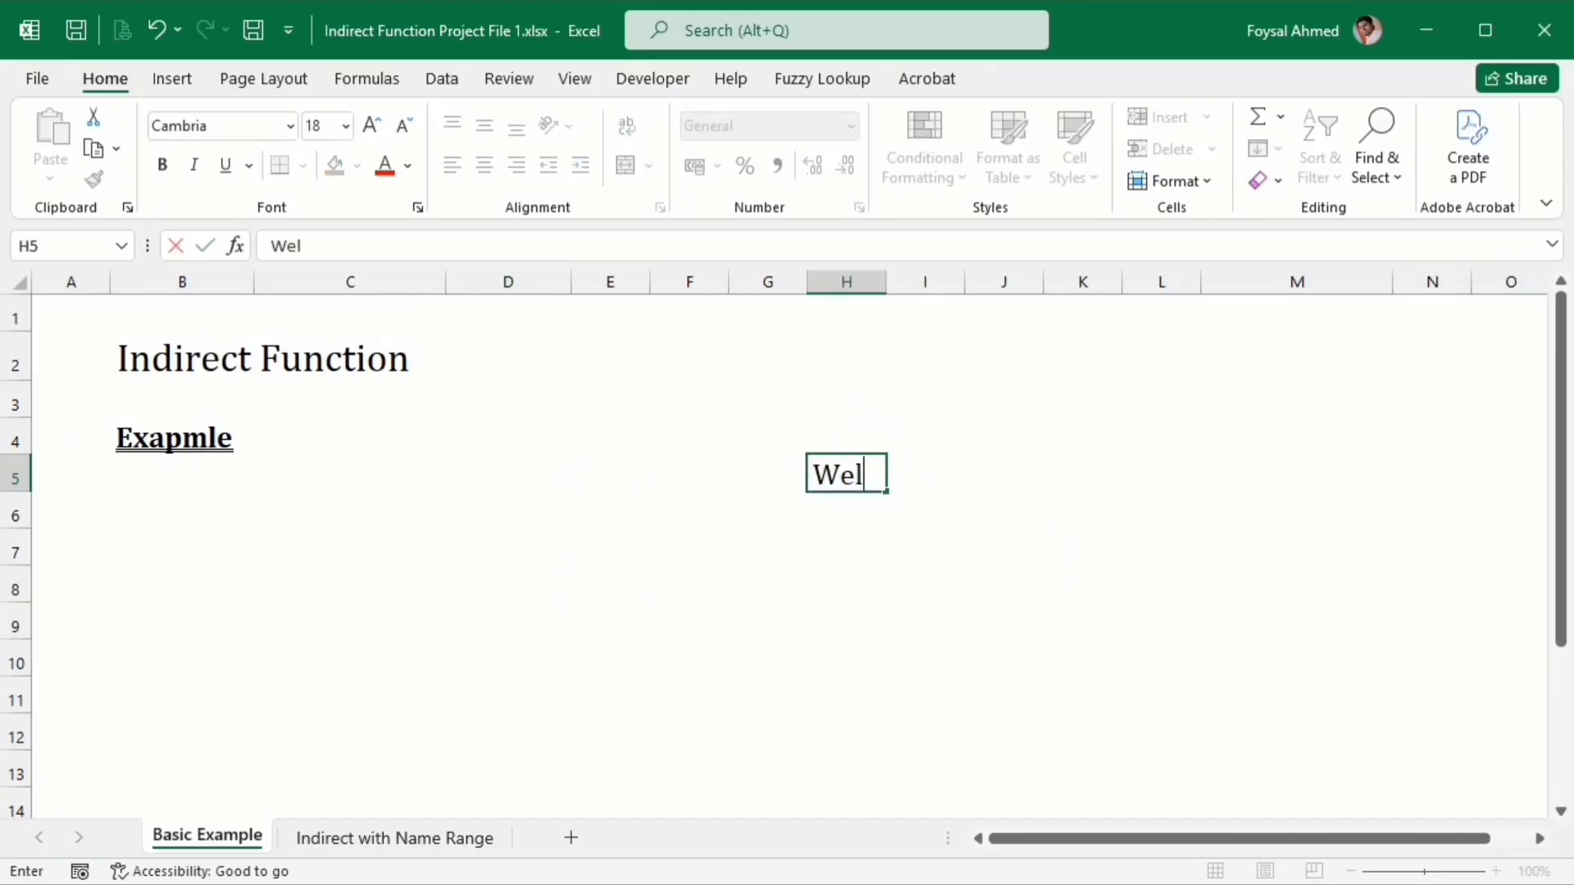
text(come)
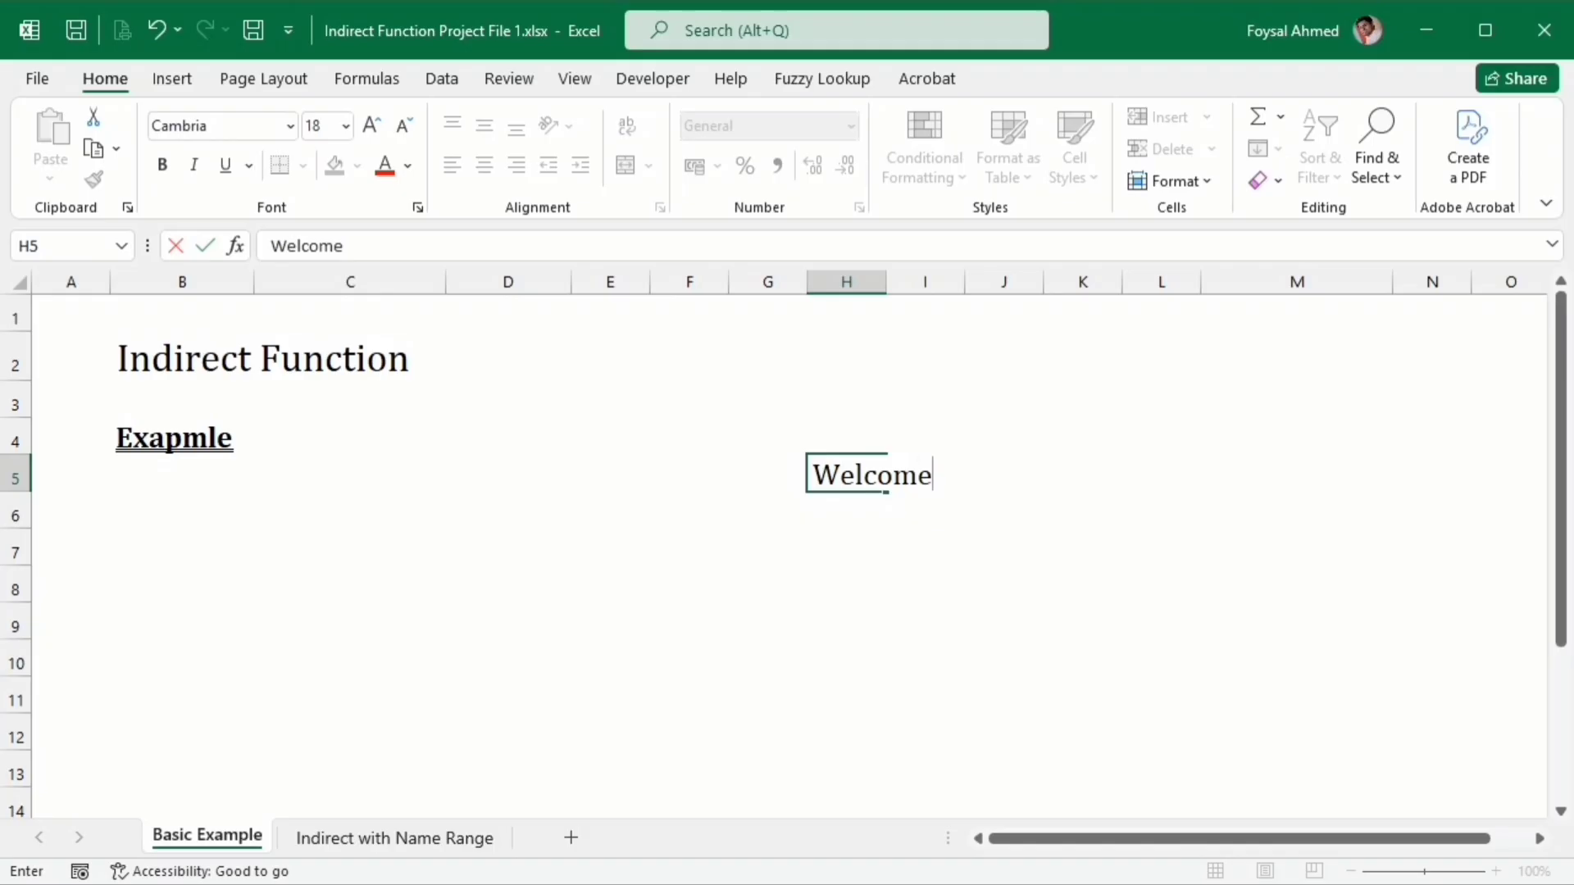
key(Return)
Step: Enter the formula =INDIRECT(B5) in cell C5
key(Up)
key(Left)
key(Left)
key(Left)
key(Left)
key(Left)
key(Left)
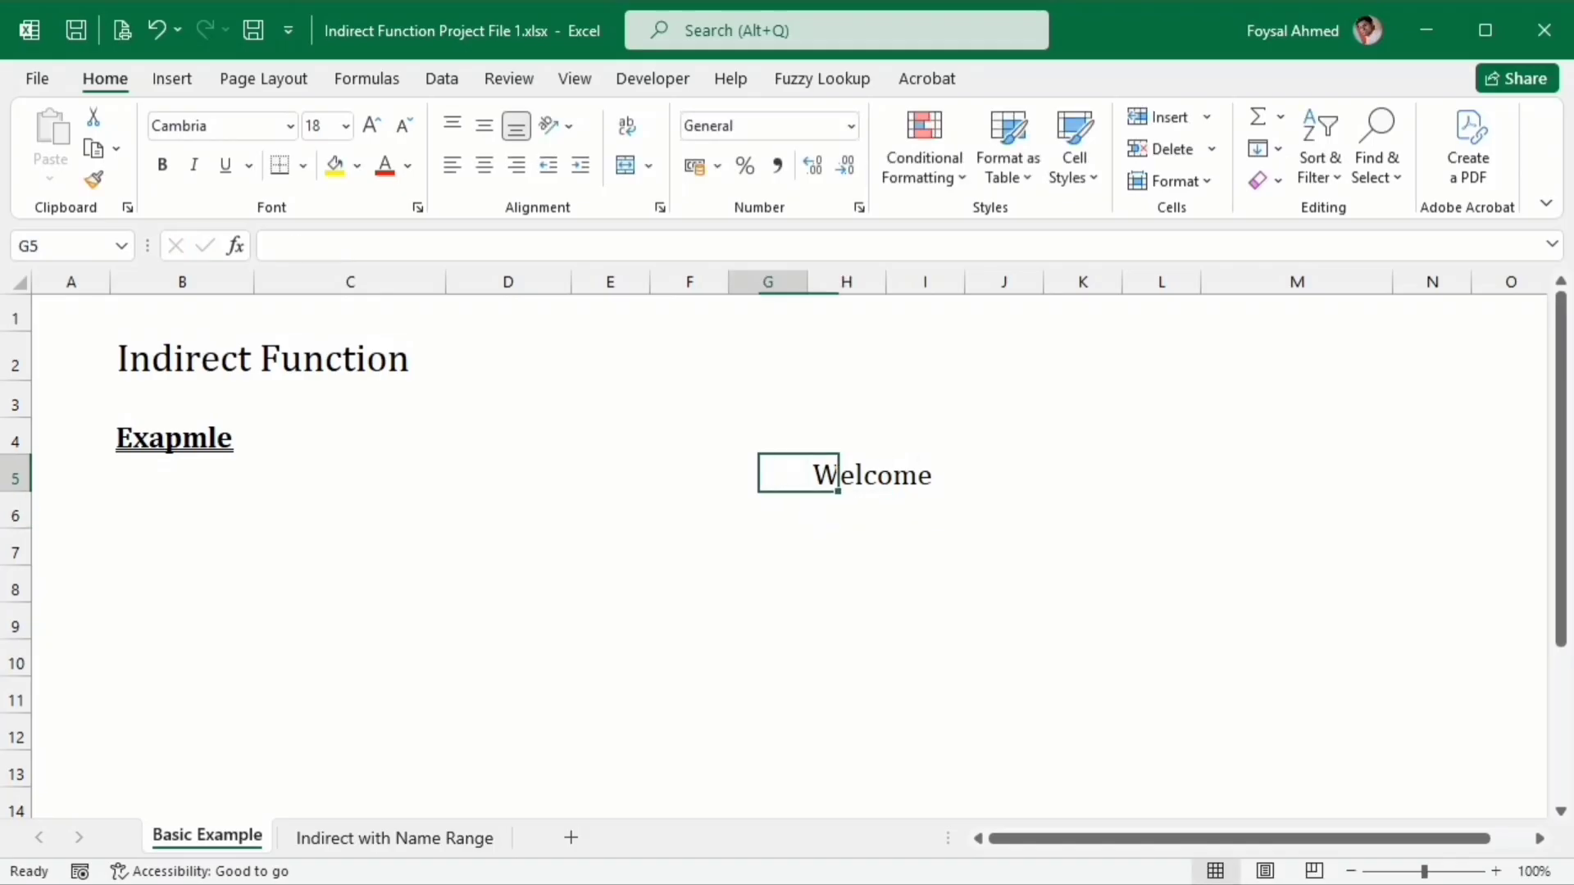
key(Right)
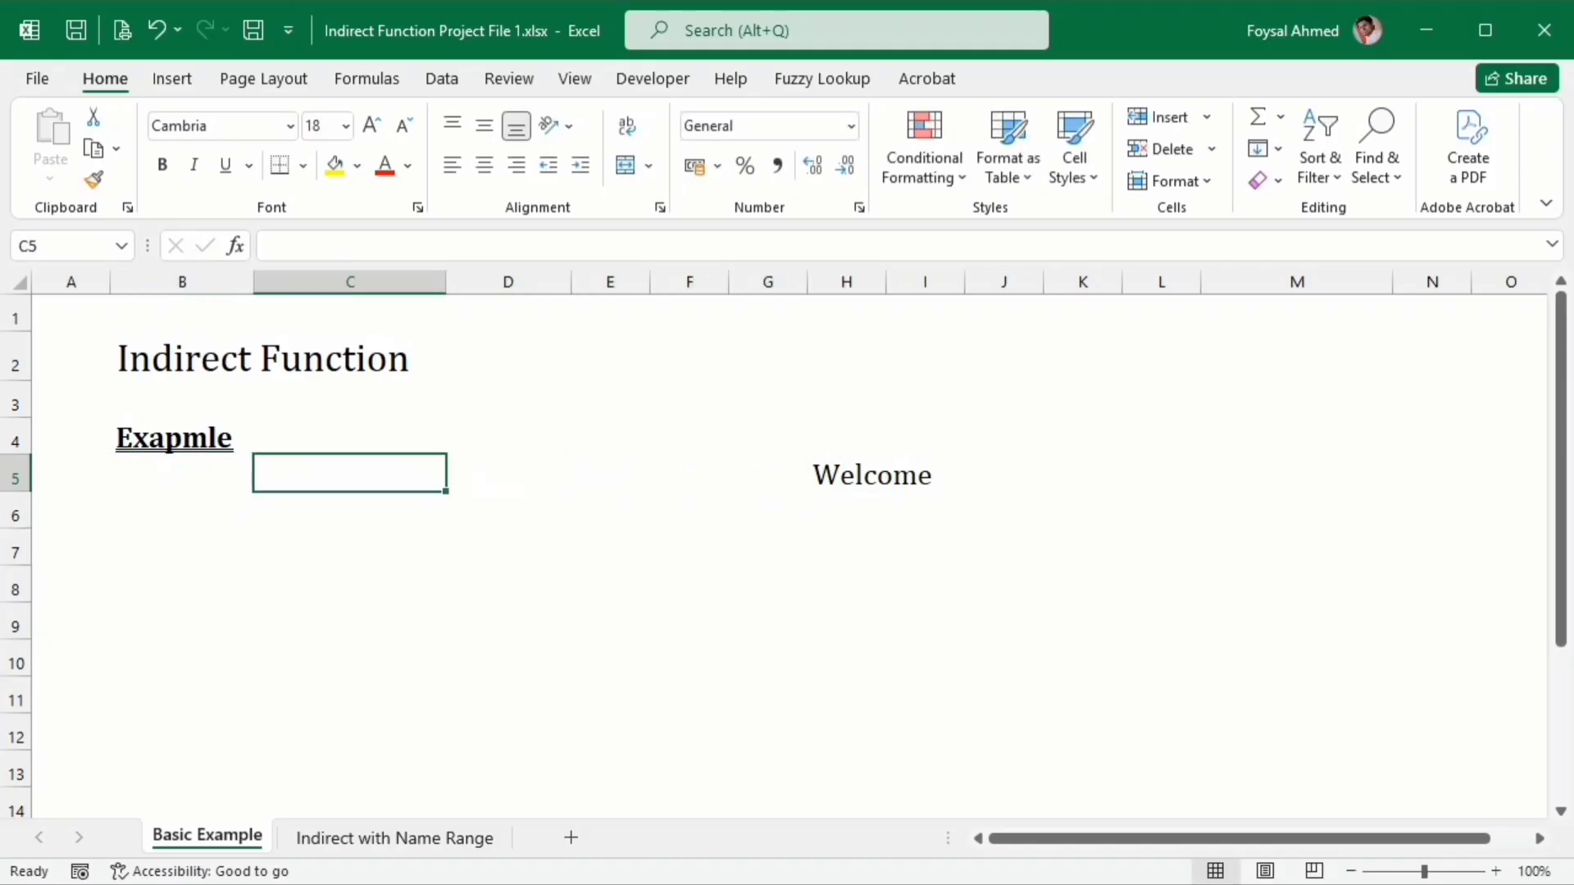
text(=)
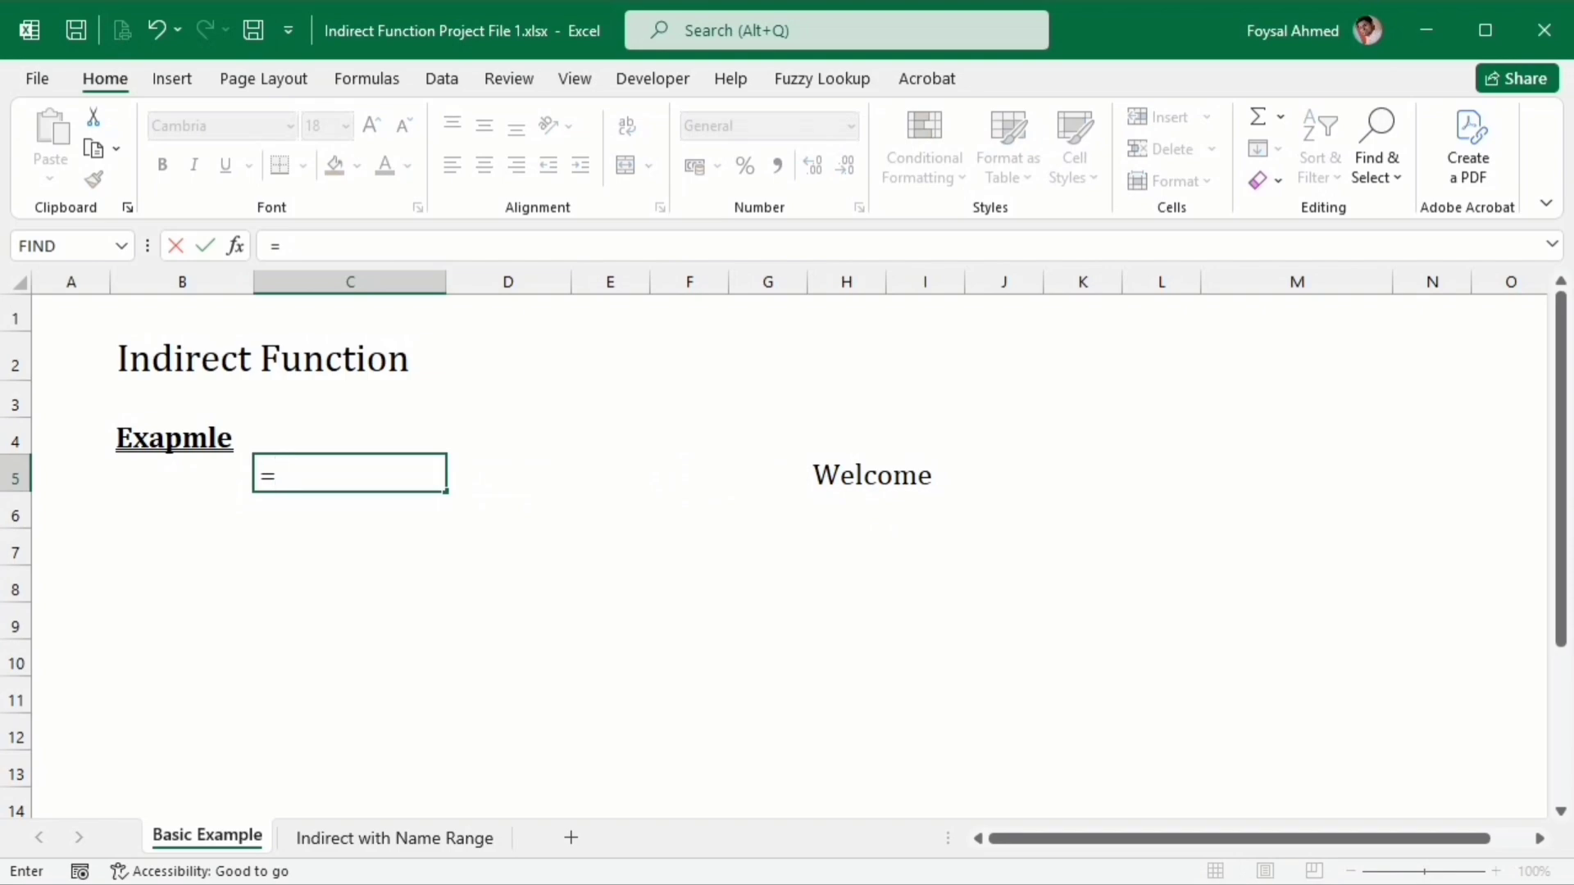
text(in)
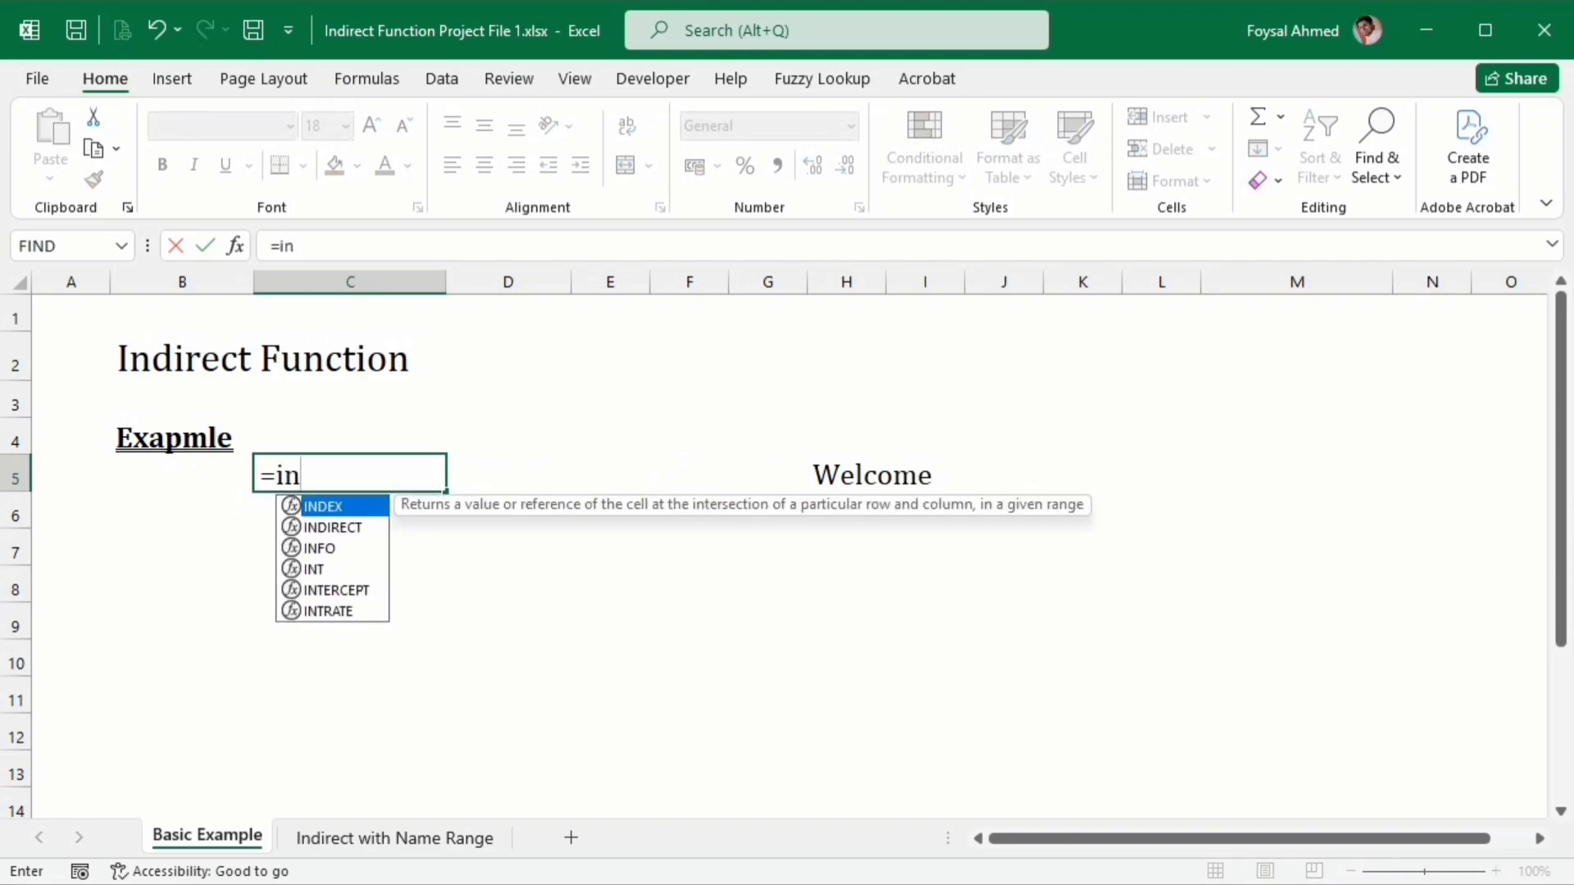
text(dir)
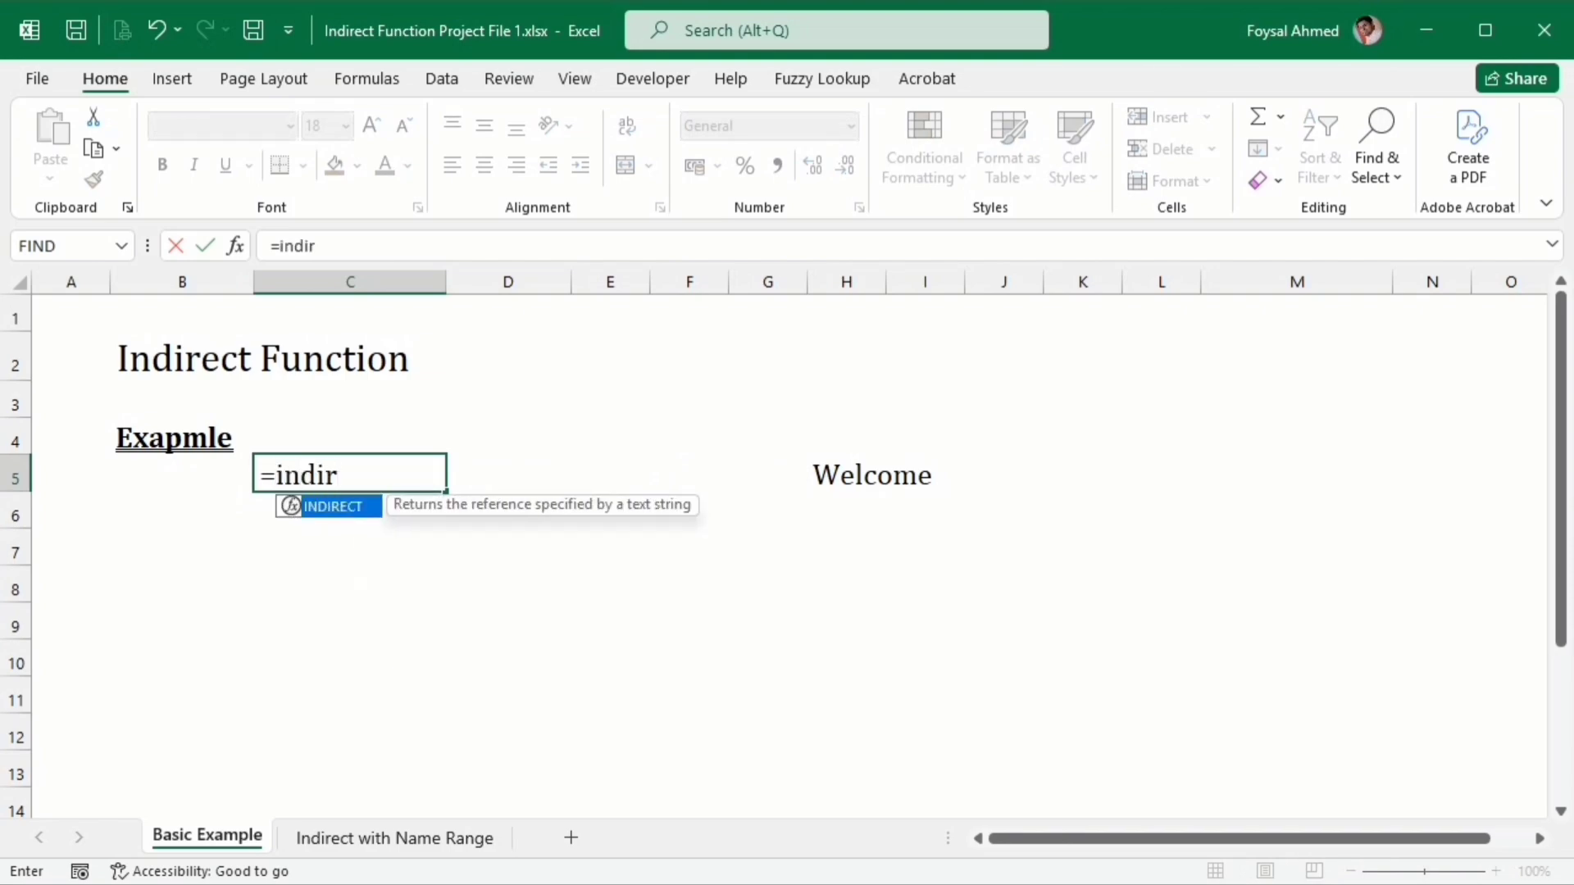
key(Tab)
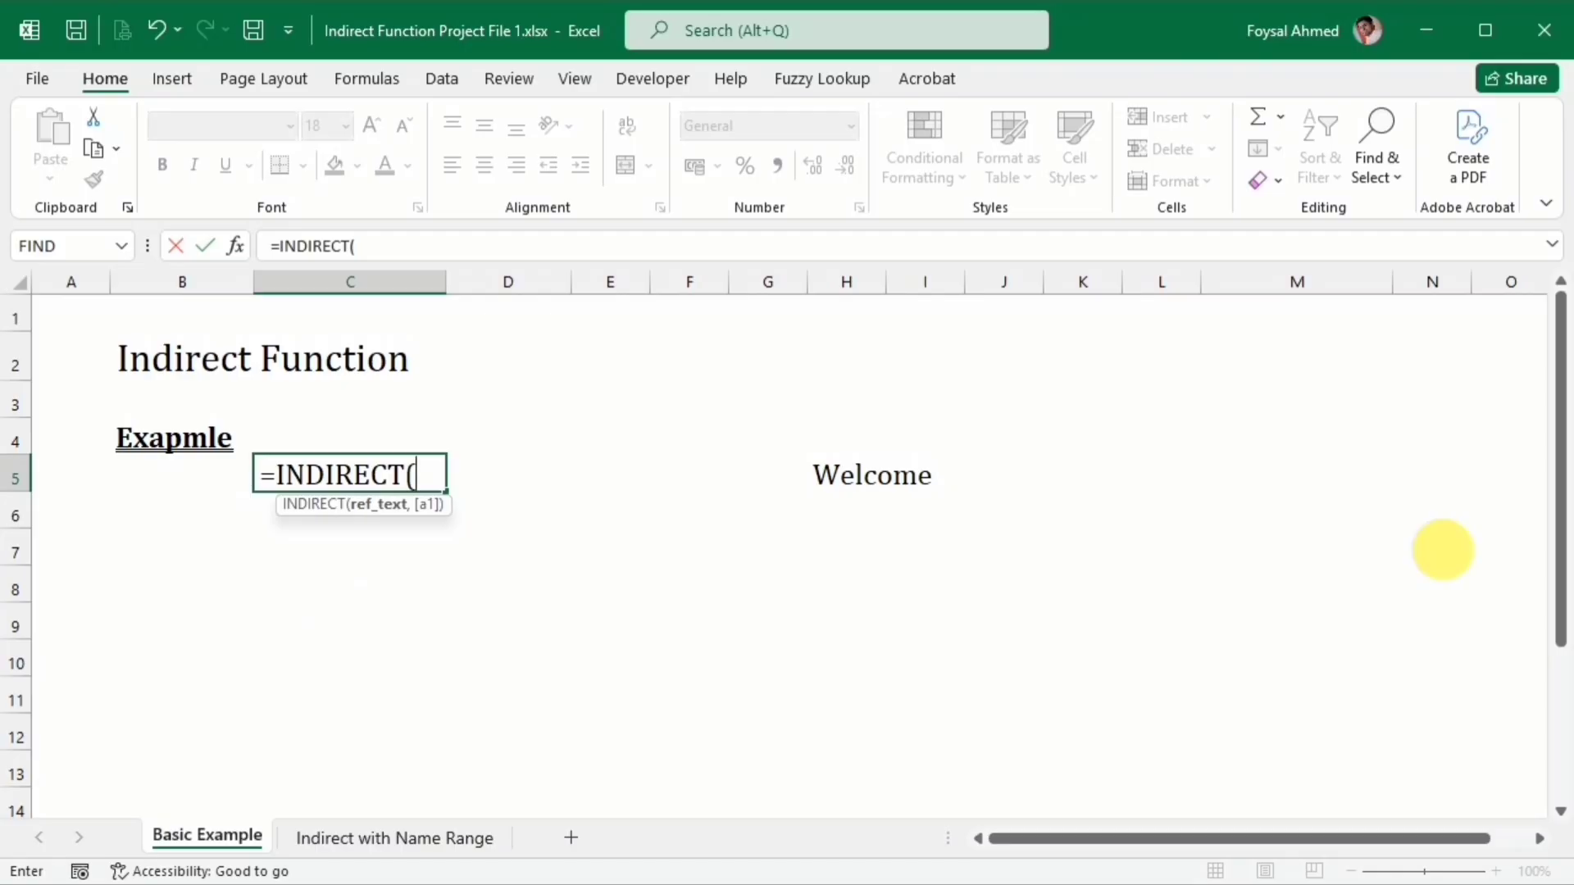
click(170, 465)
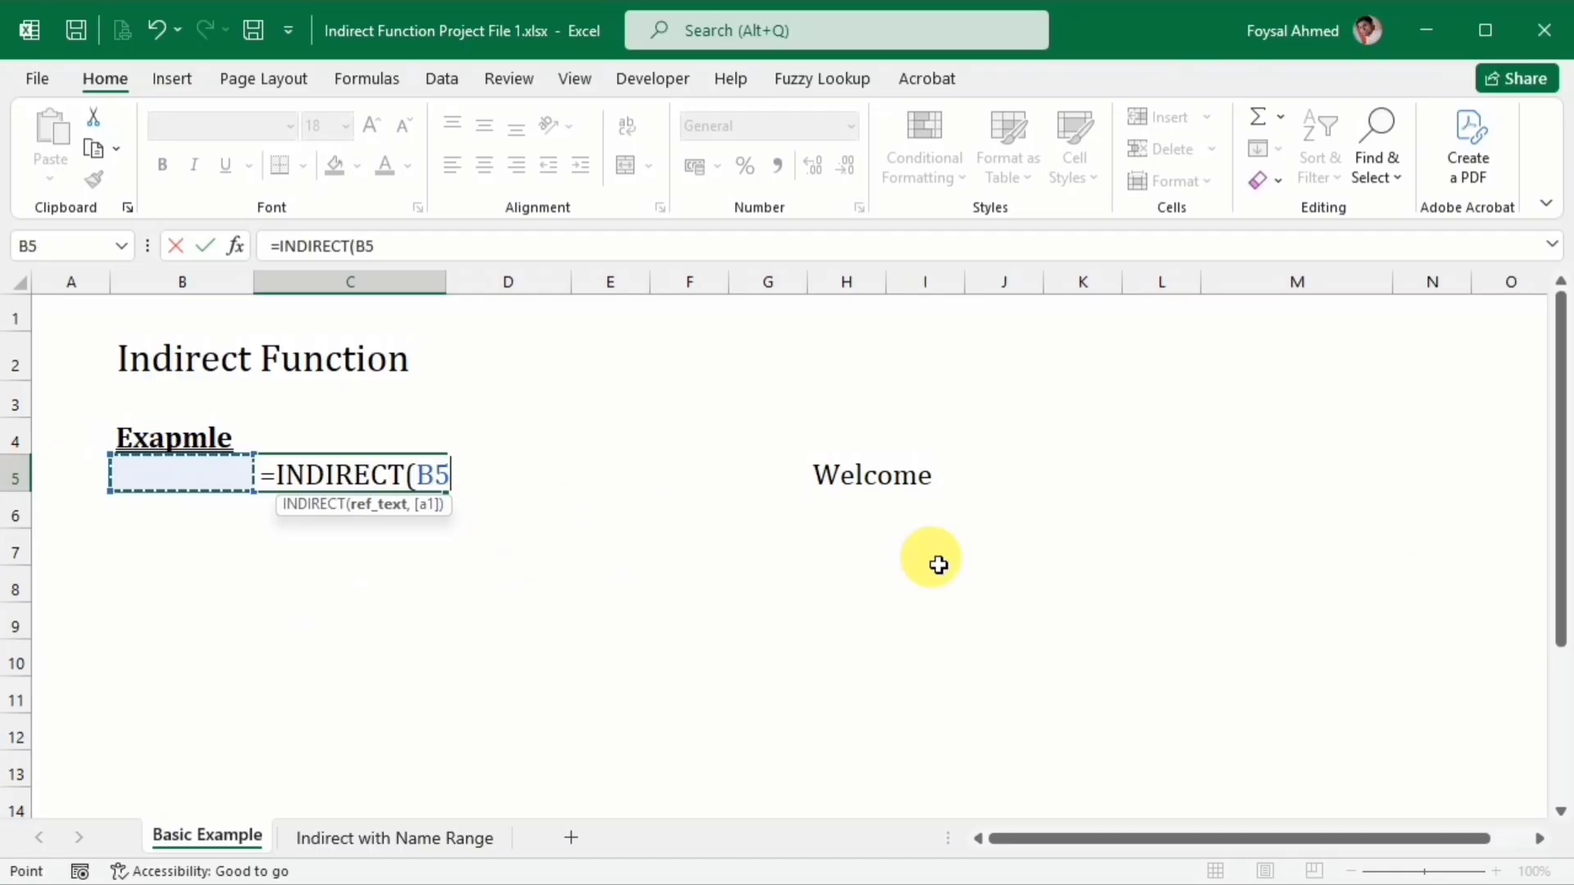
key(Return)
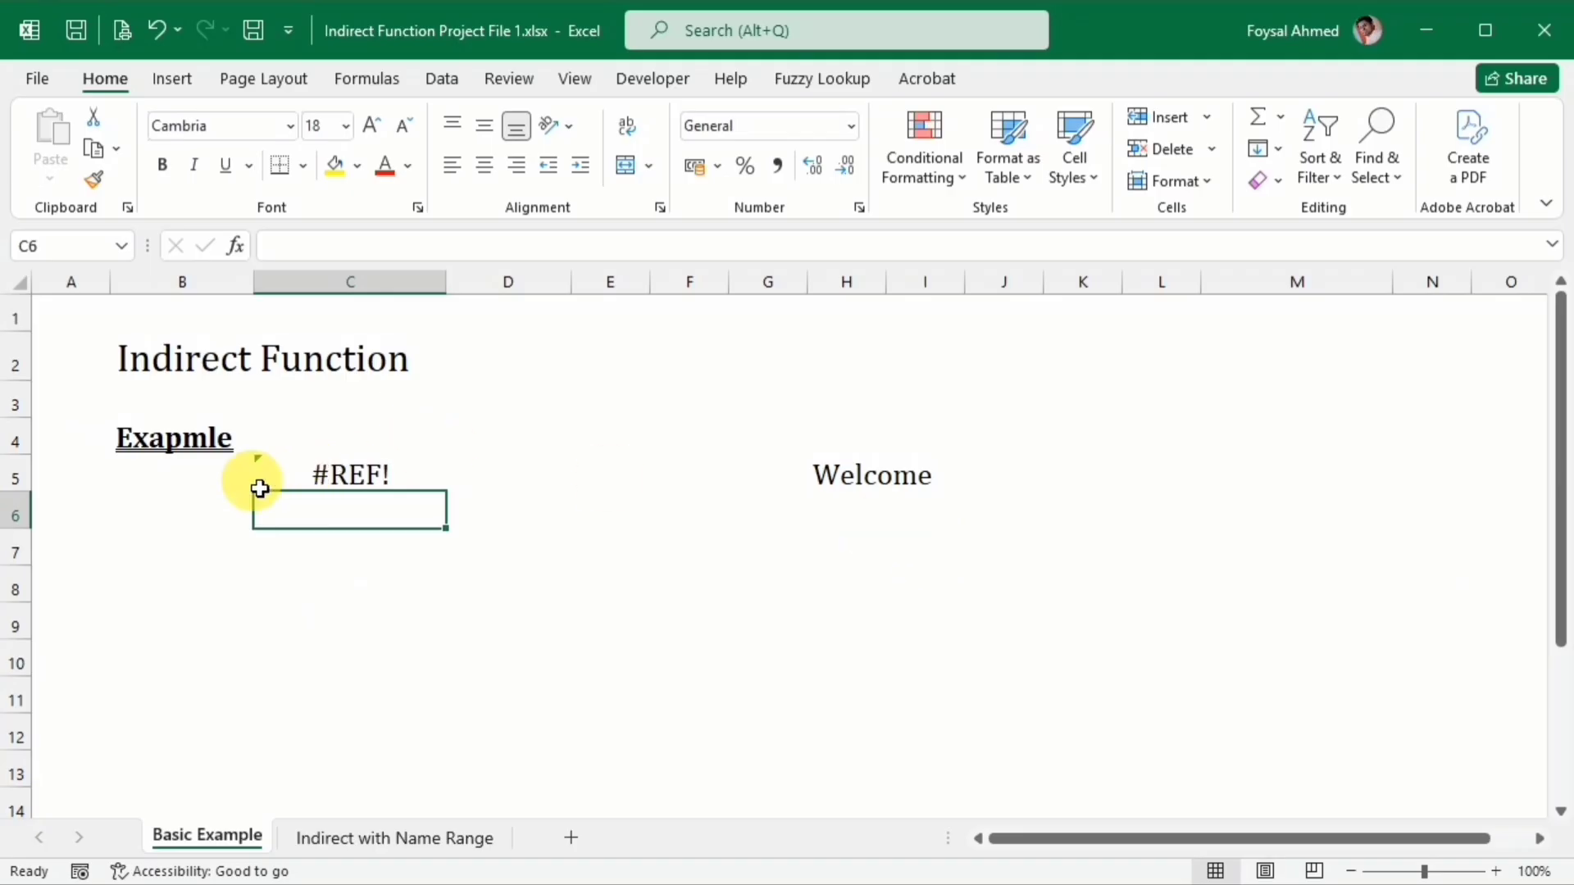
Step: Enter H5 as the reference text in cell B5 and centre it horizontally
click(384, 481)
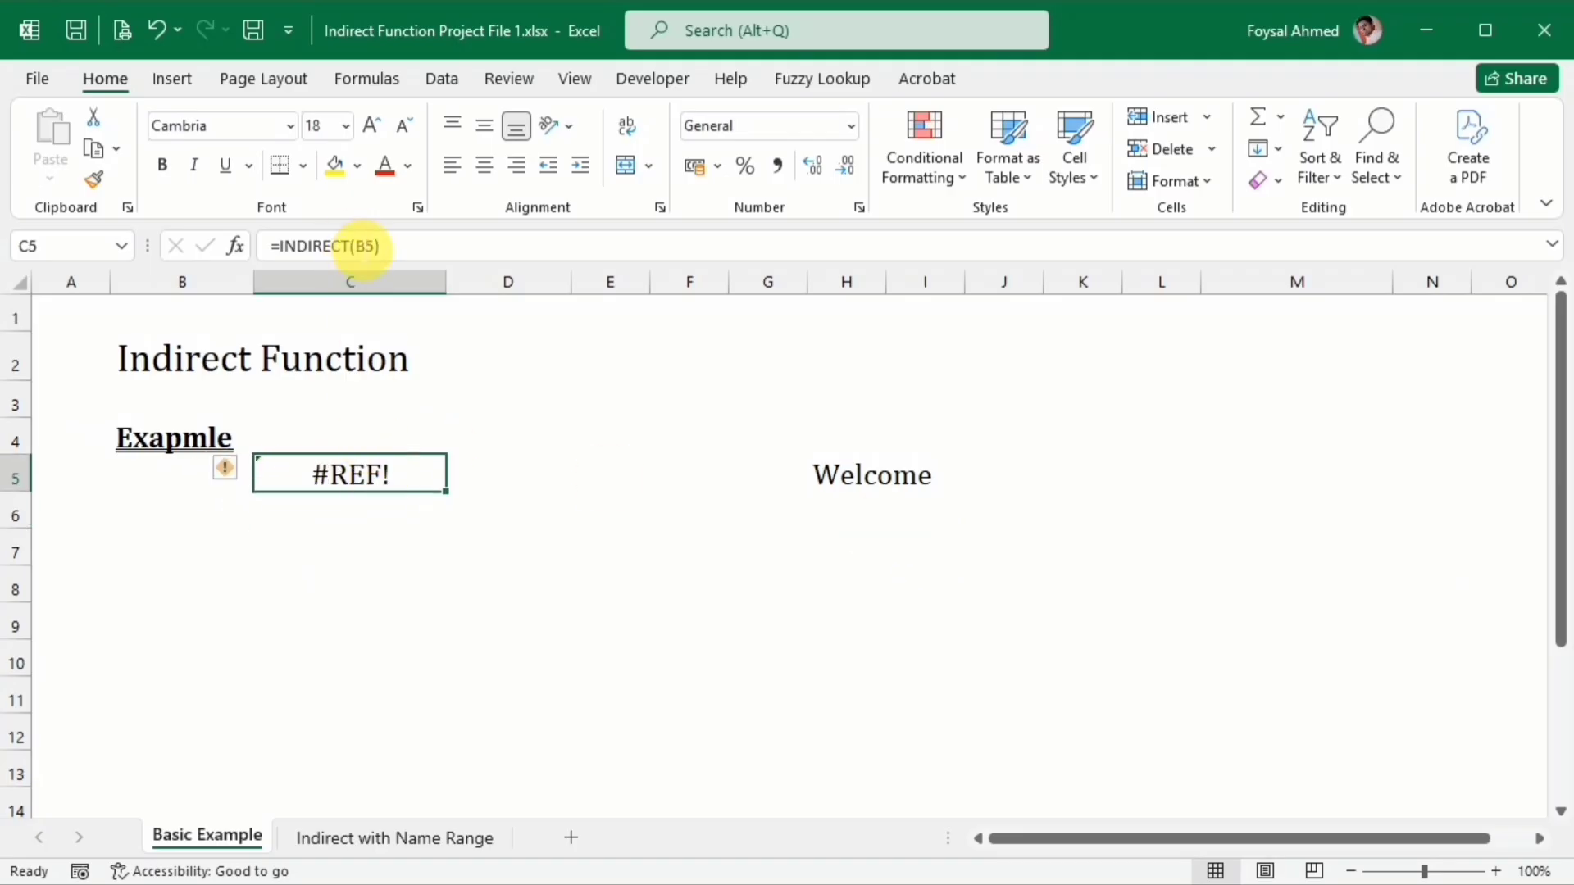
click(828, 472)
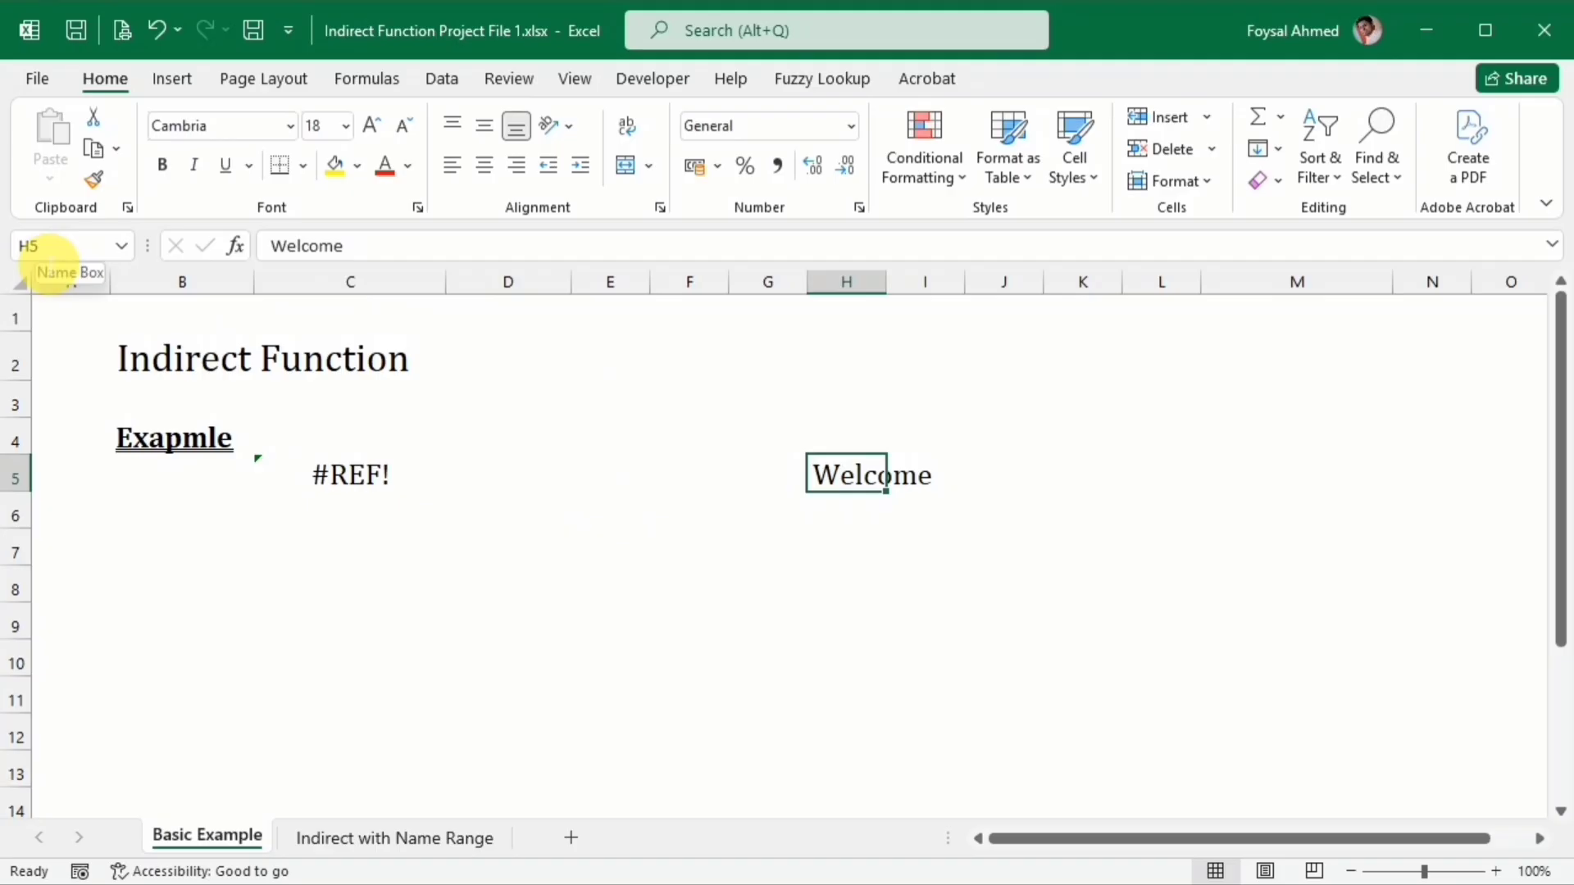
click(165, 469)
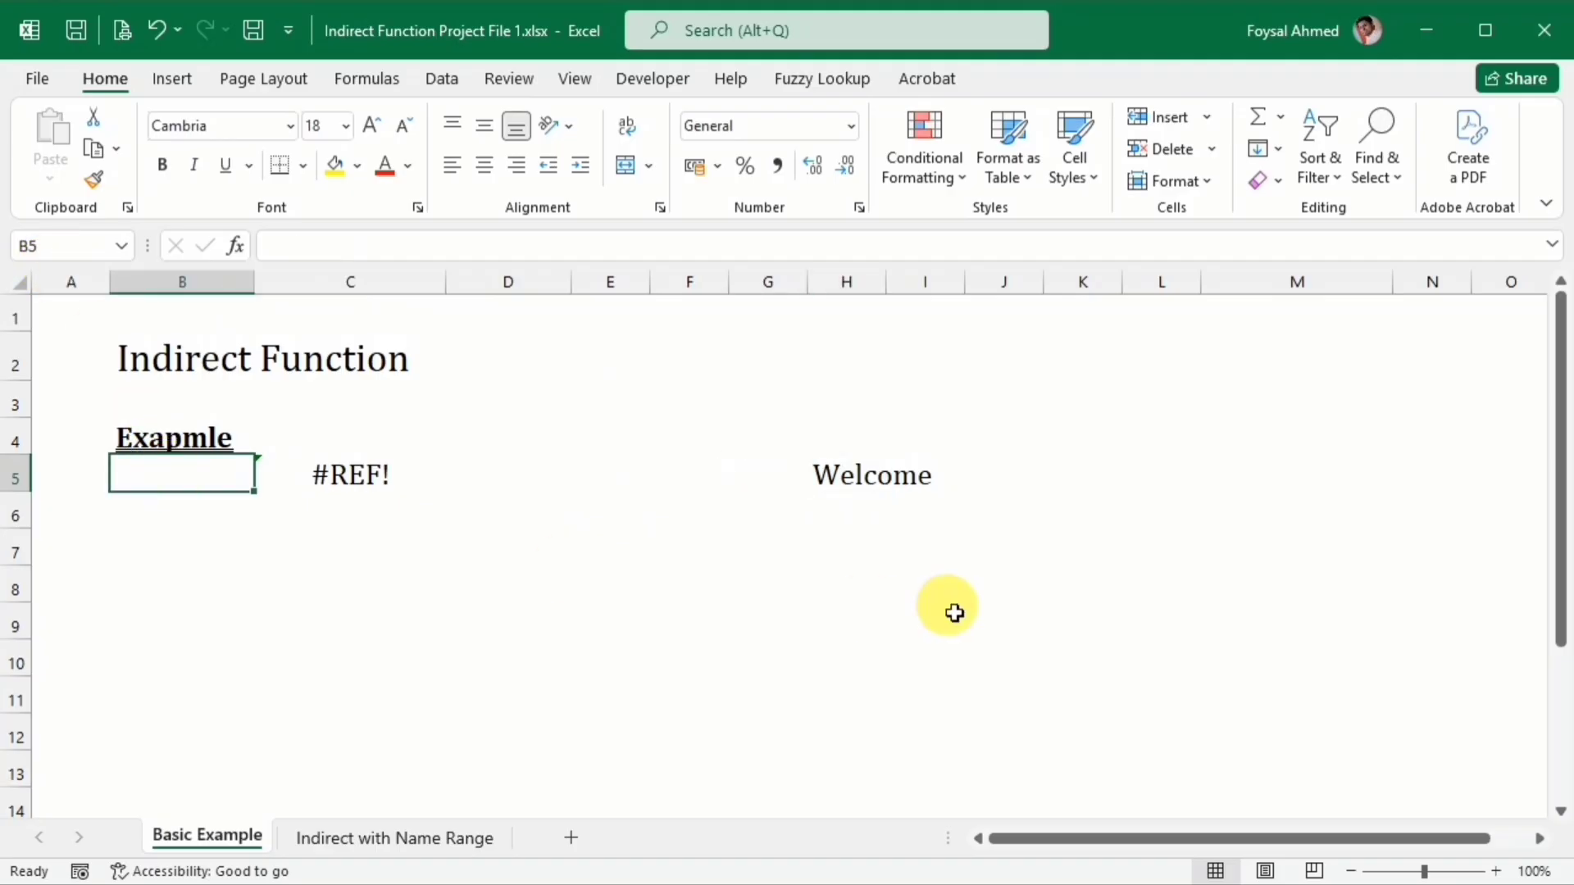
text(H5)
key(Return)
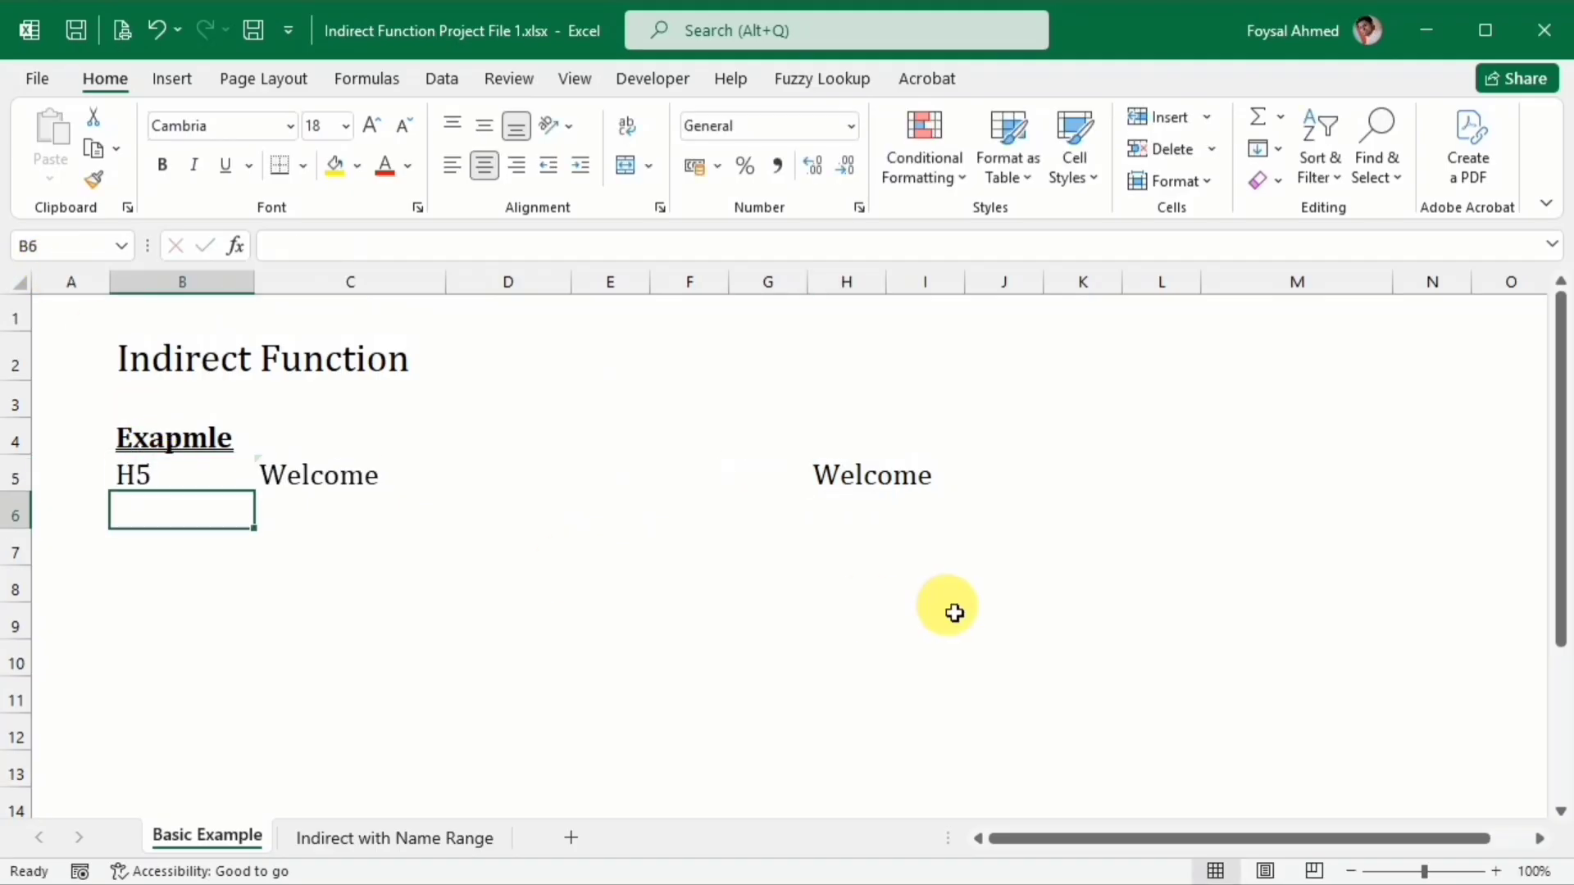
key(Up)
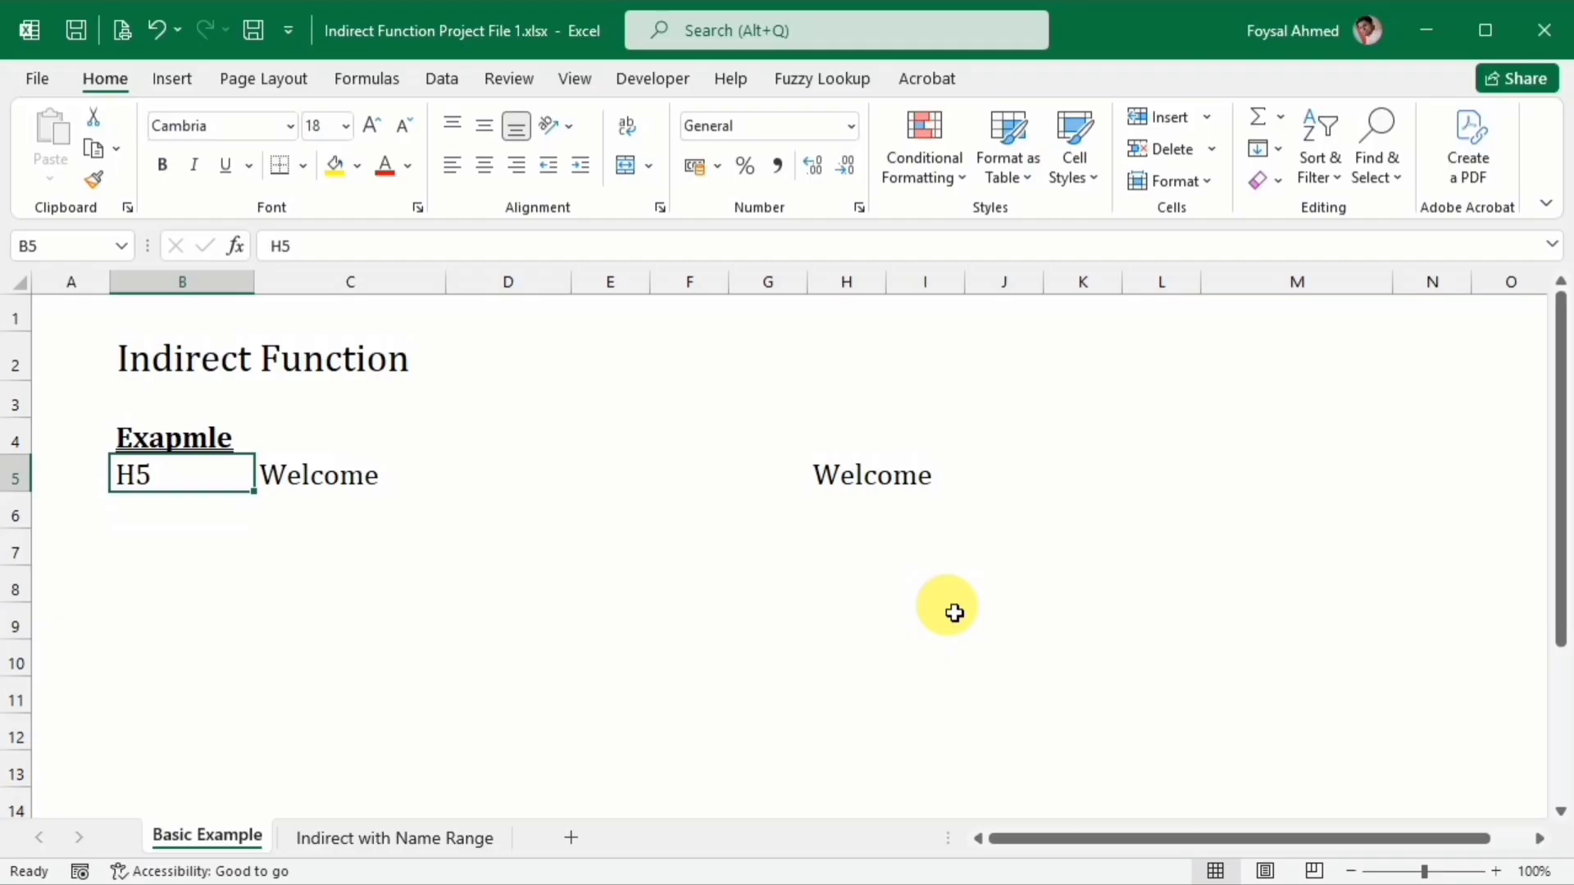
click(484, 165)
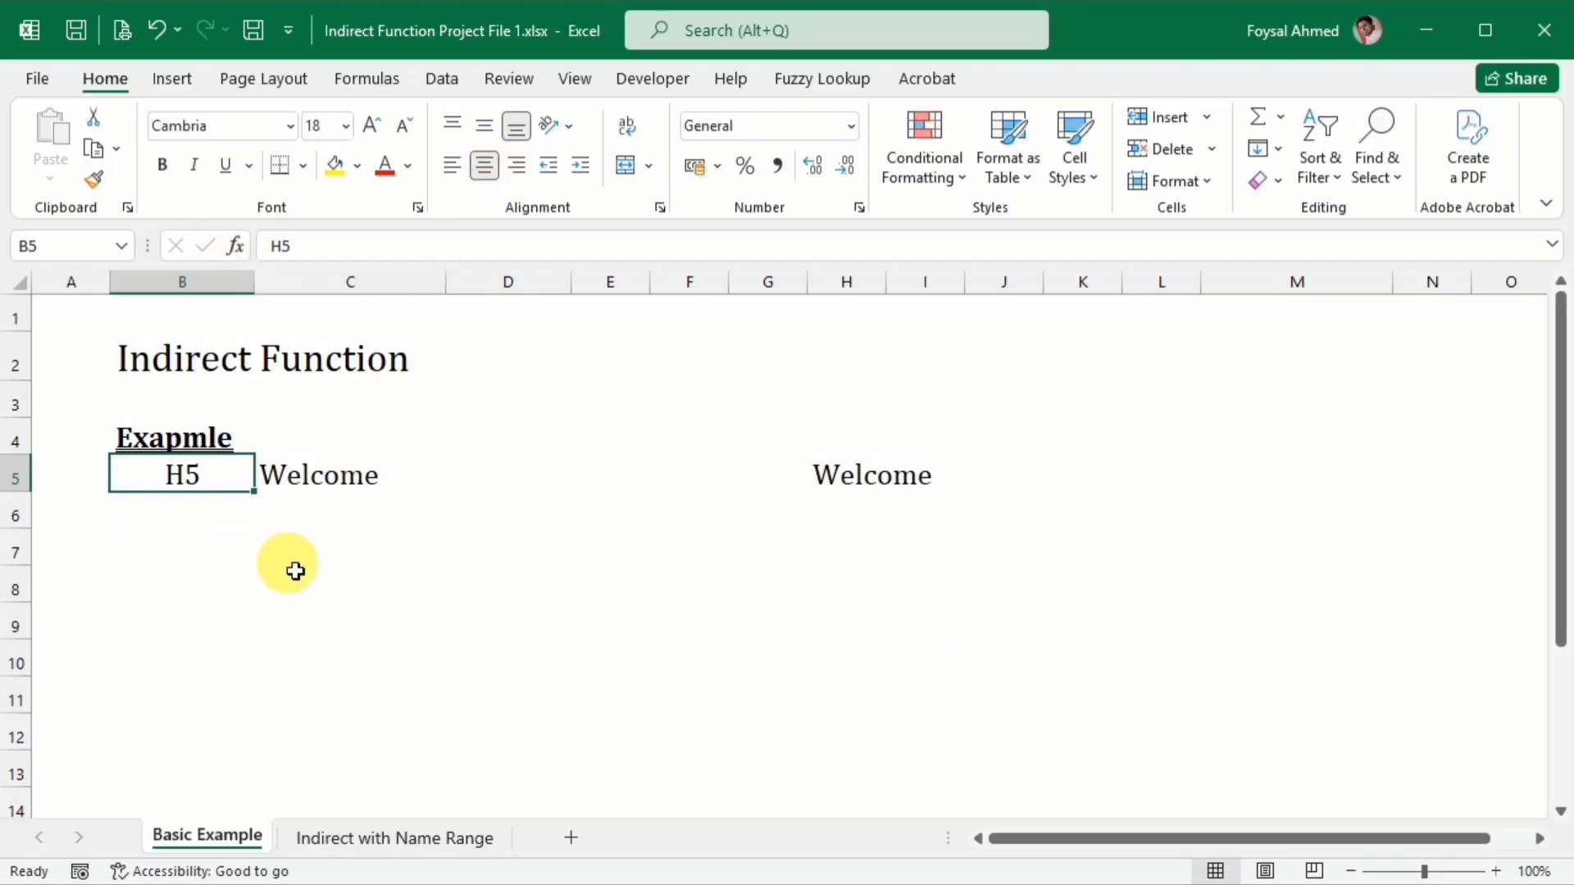
click(195, 580)
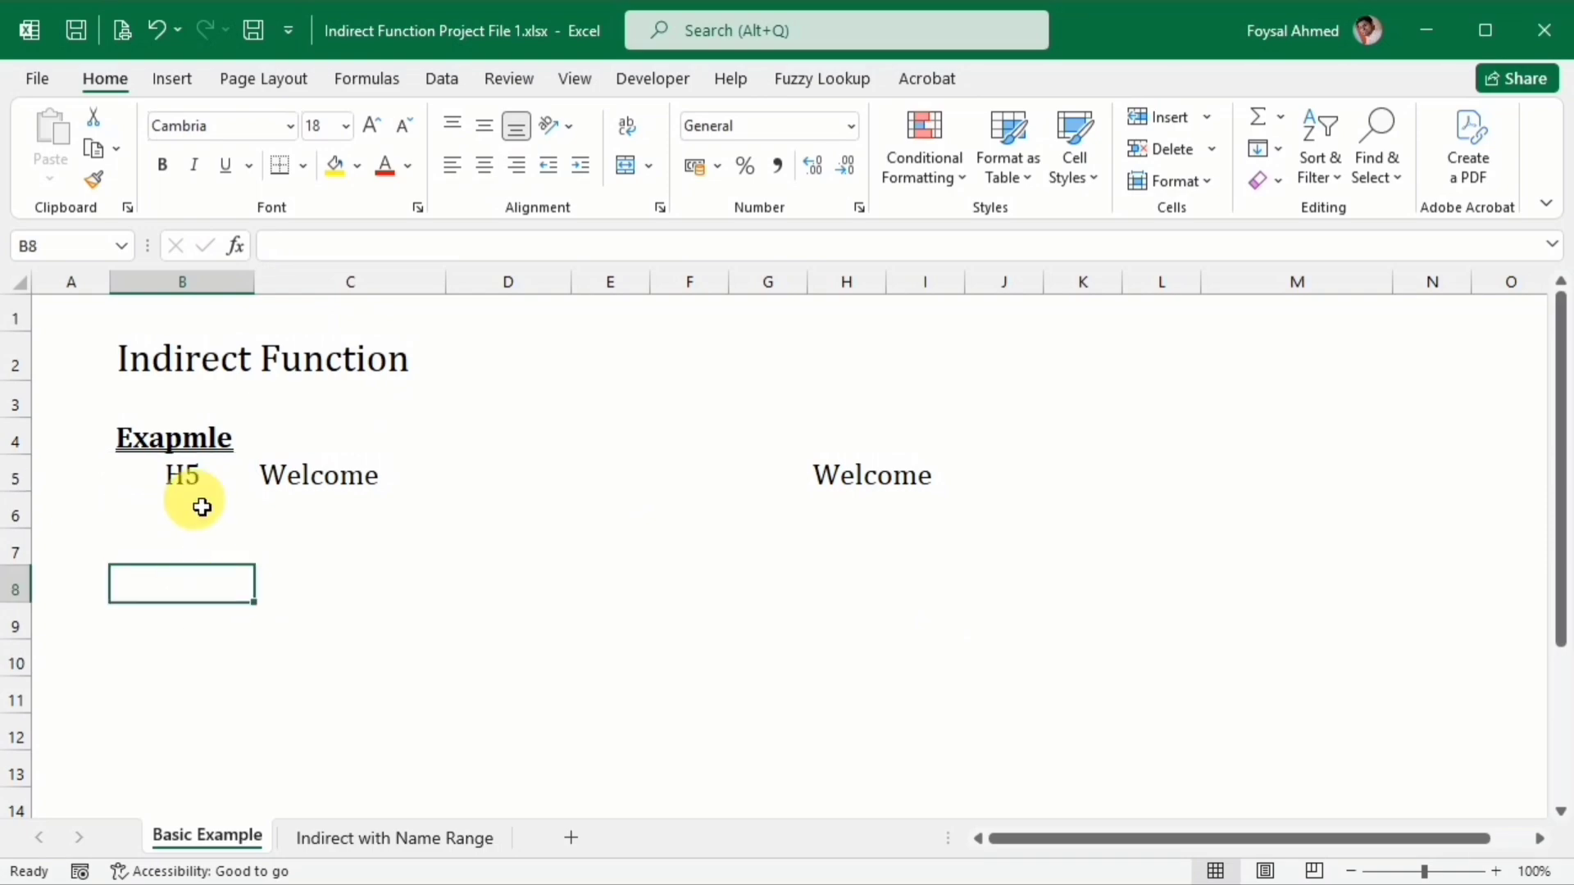
click(192, 481)
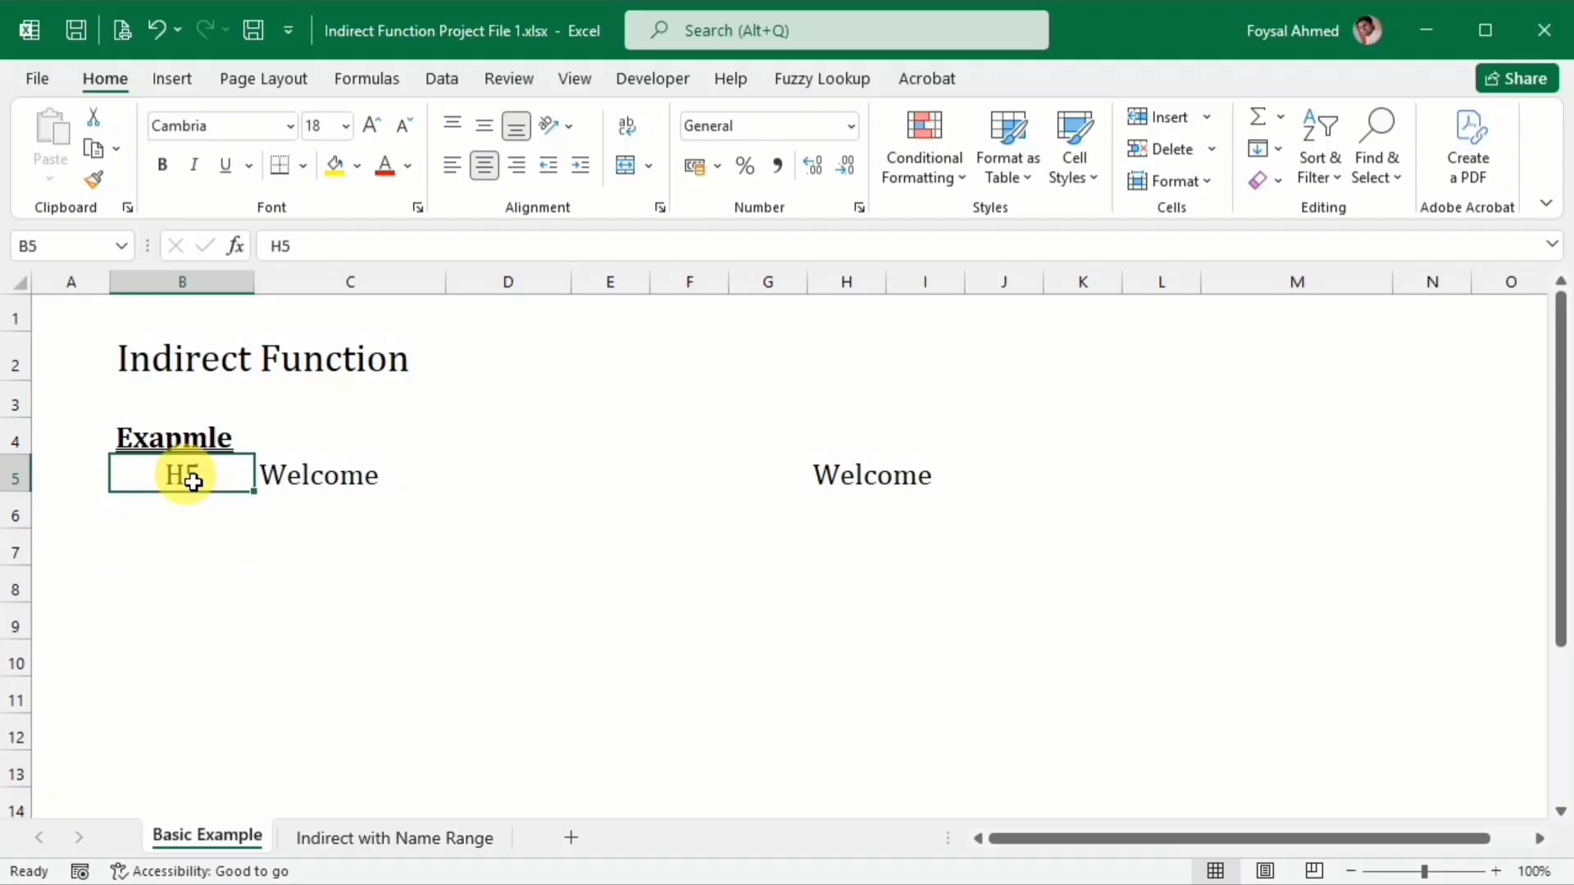
Step: Enter the text "Happy Birthday" in cell H7
click(850, 562)
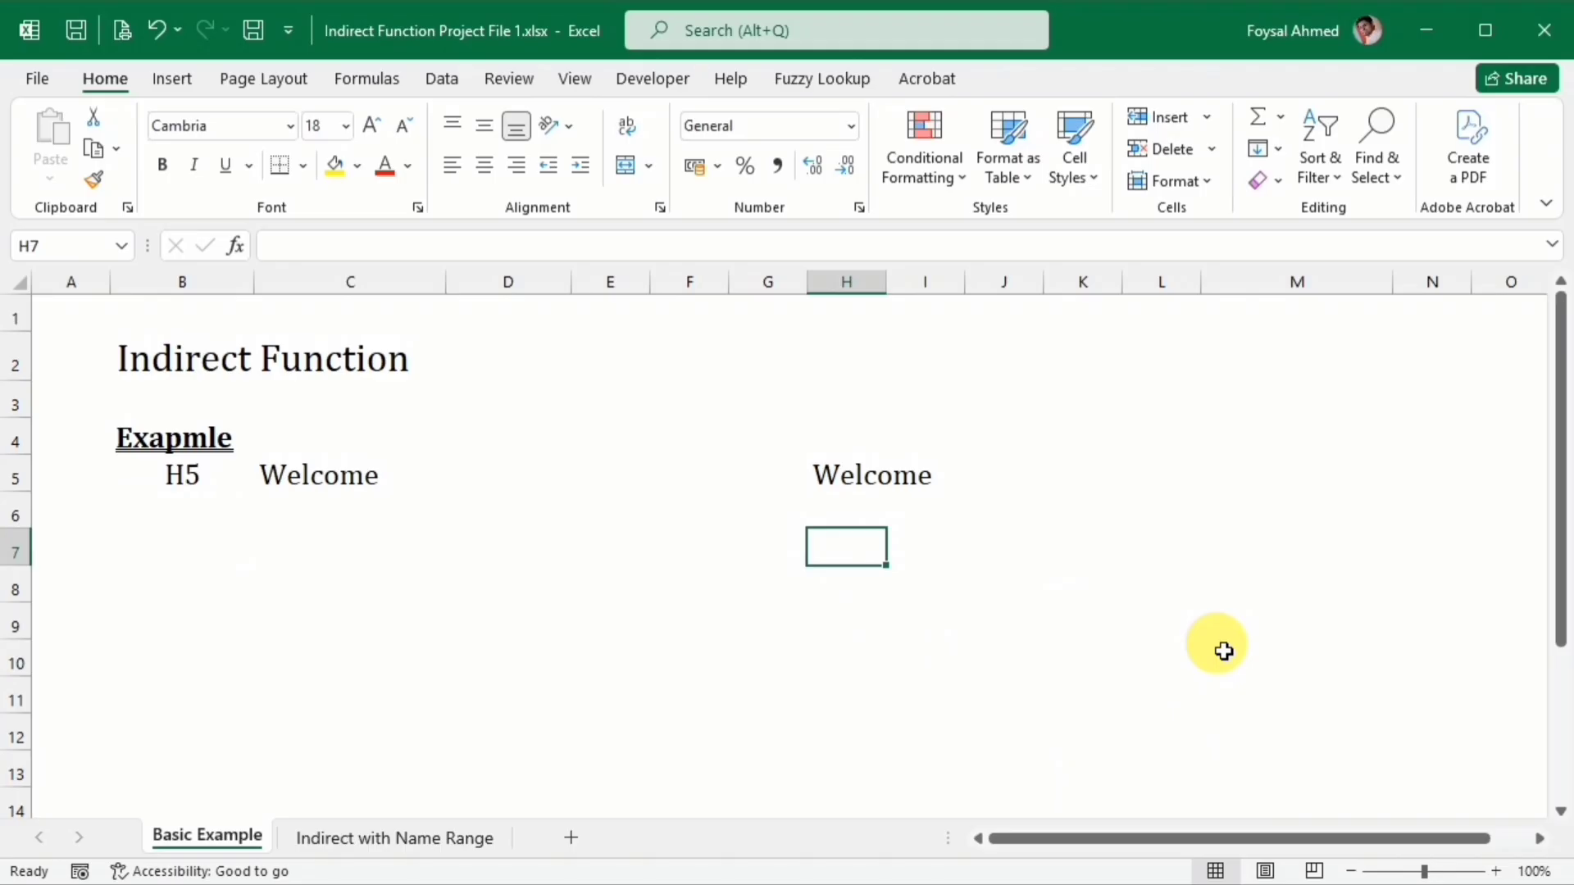
text(Happy)
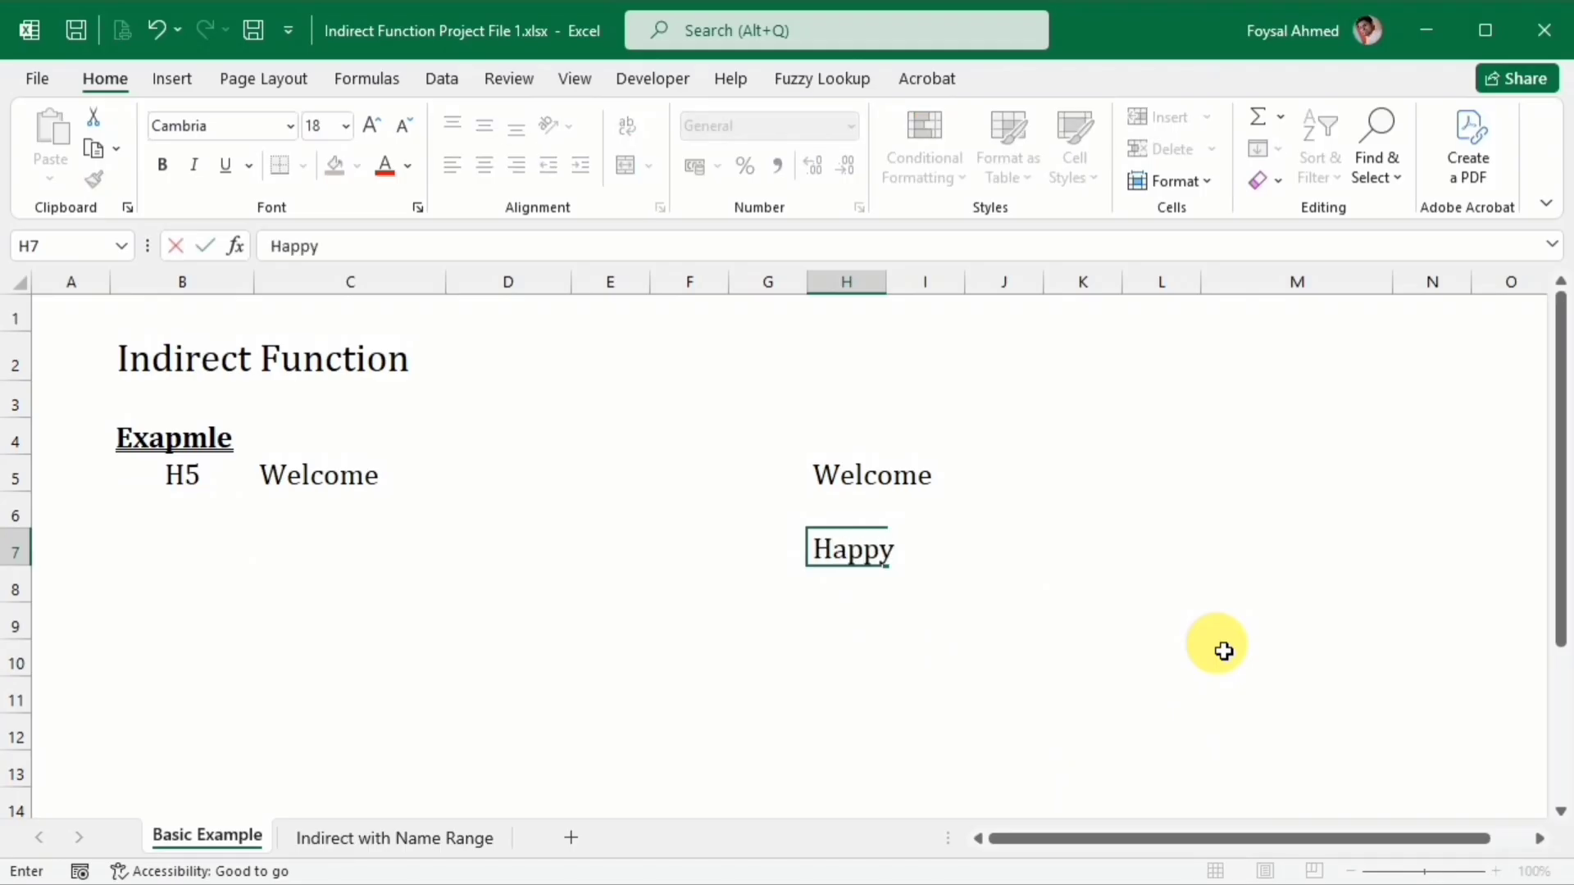
text( BirthDay)
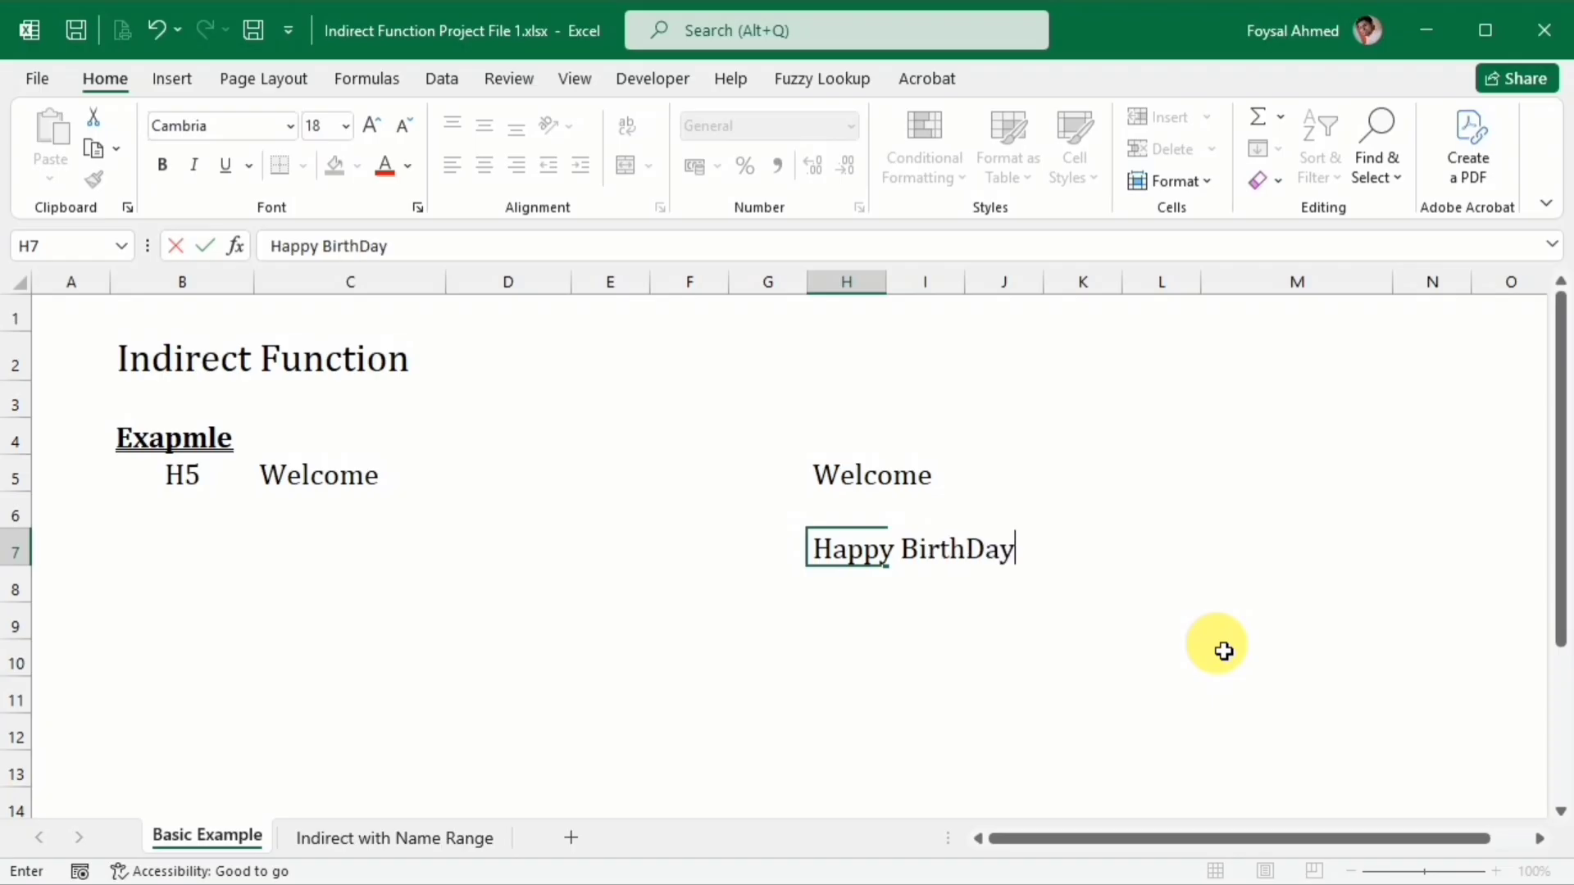
key(BackSpace)
key(BackSpace)
key(BackSpace)
text(day)
key(Return)
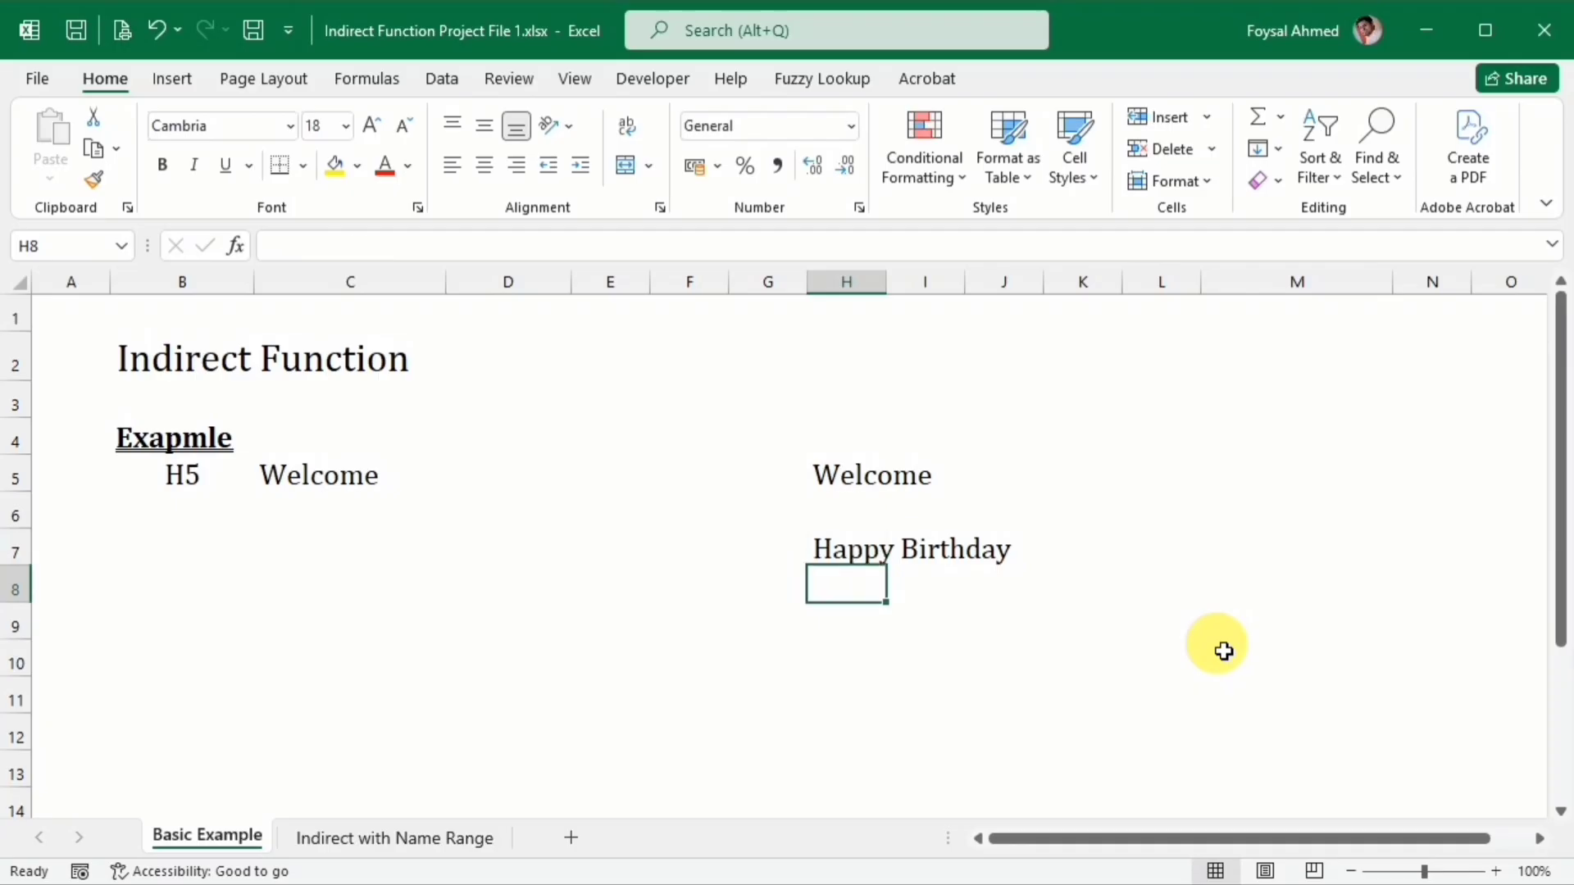
Step: Enter the person's first name in cell B7
click(190, 563)
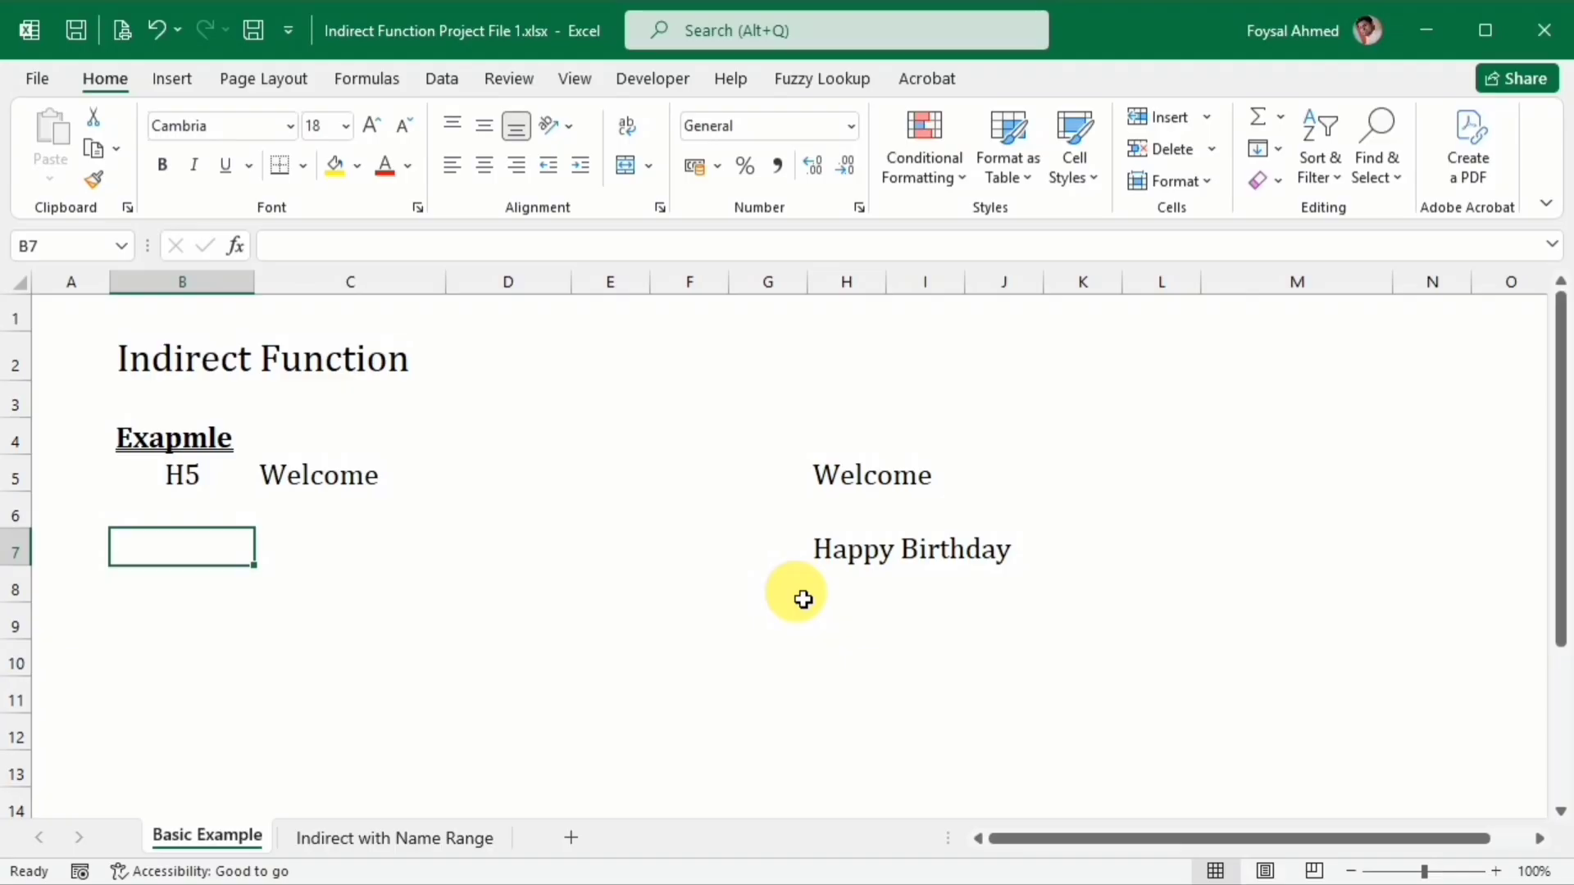
text(Foy)
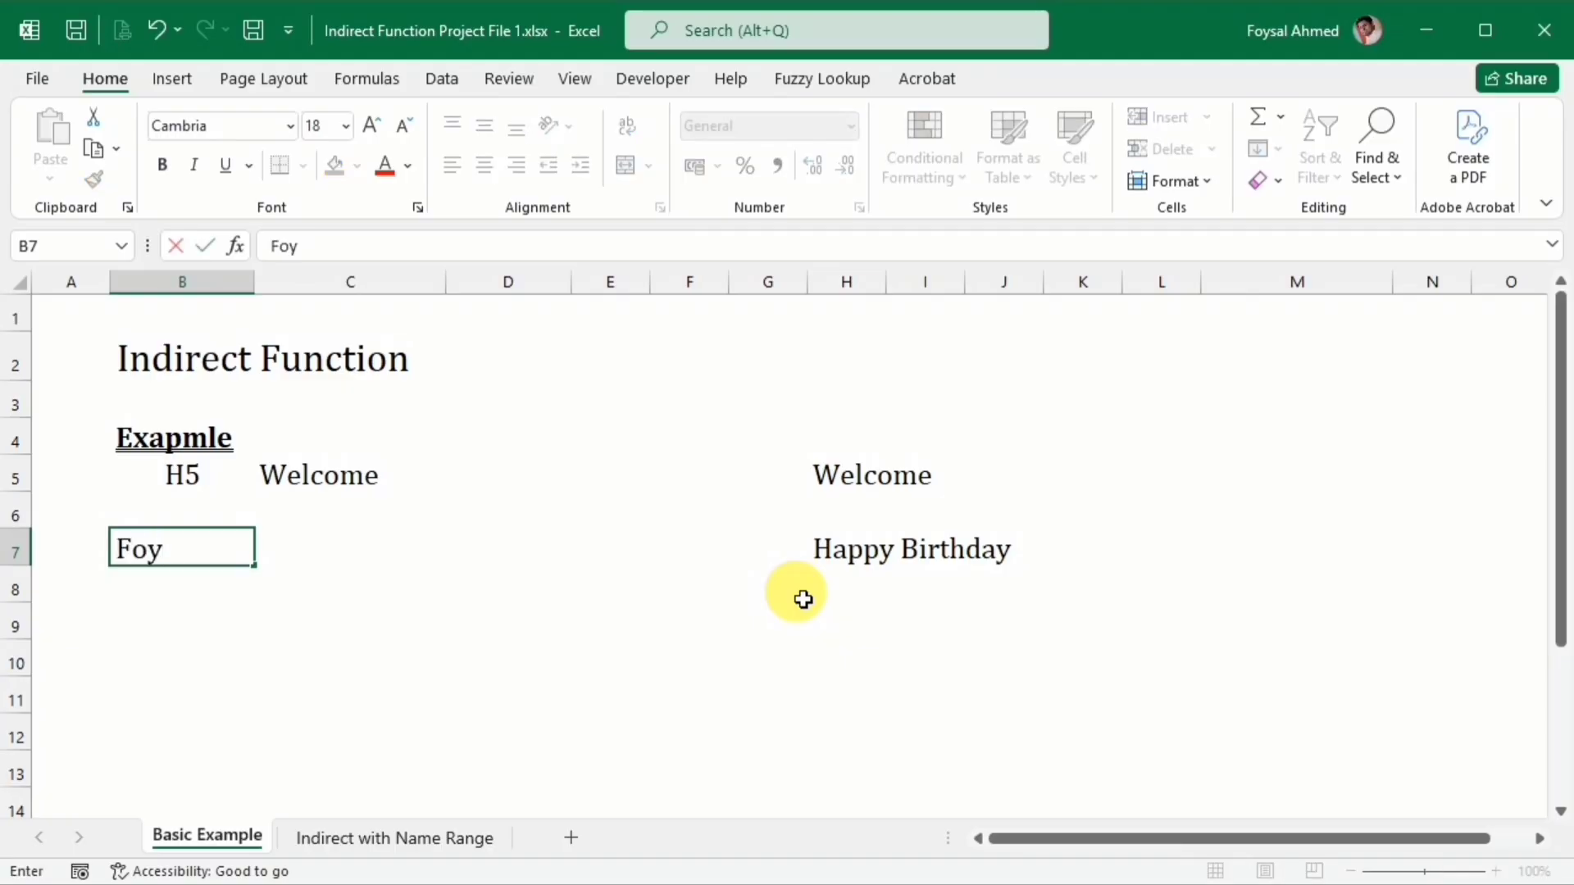
text(sal)
key(Return)
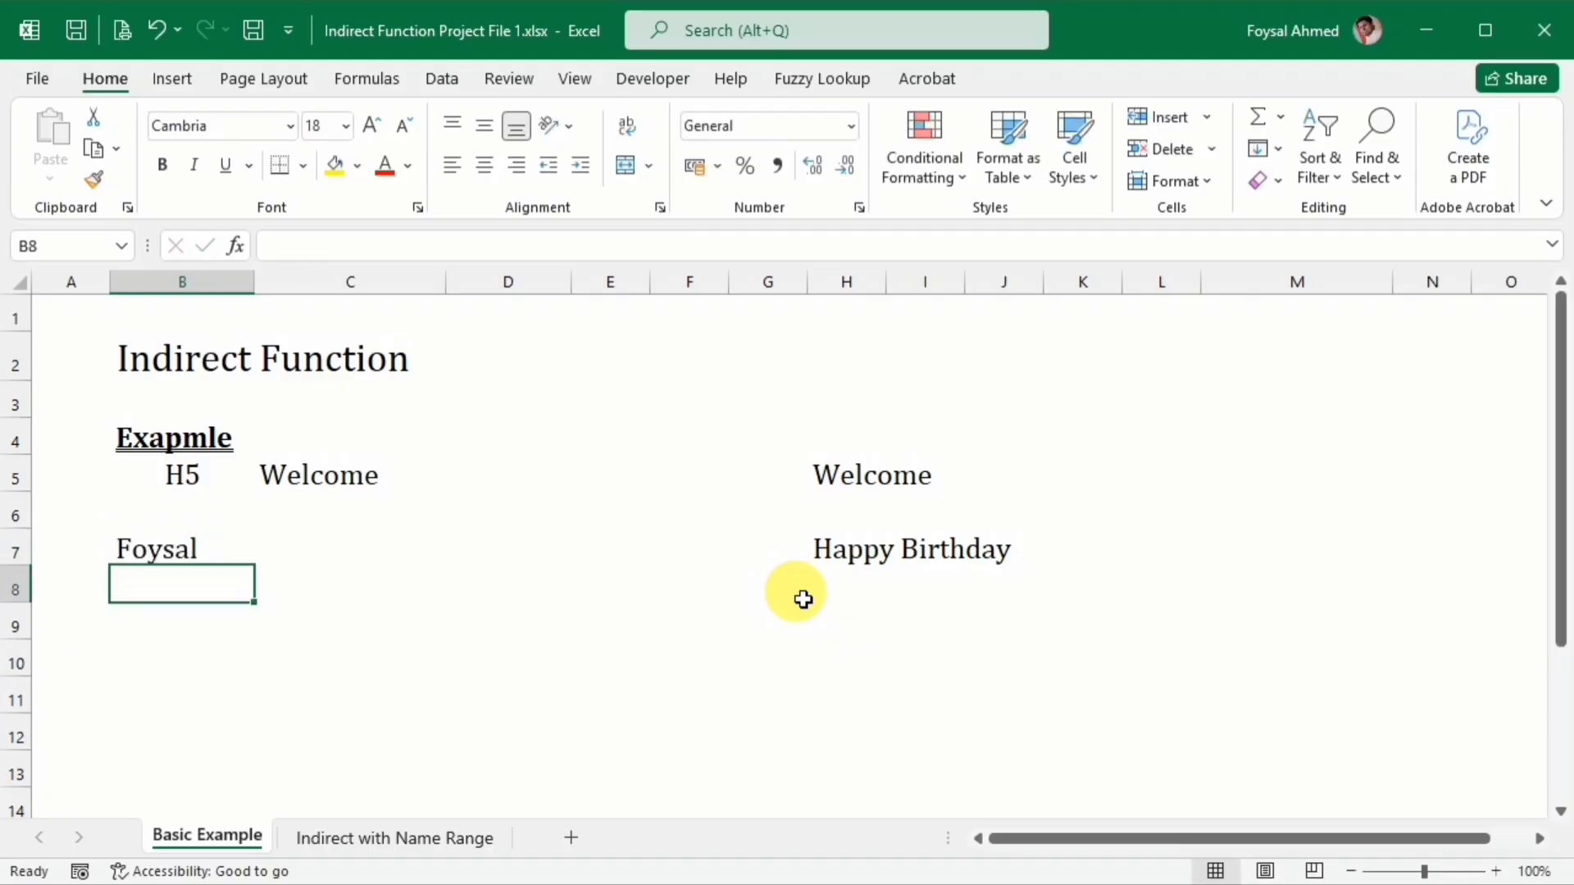
Step: Define a workbook-scoped name matching the first name in B7 and make it refer to cell H7 on the Basic Example sheet
key(Up)
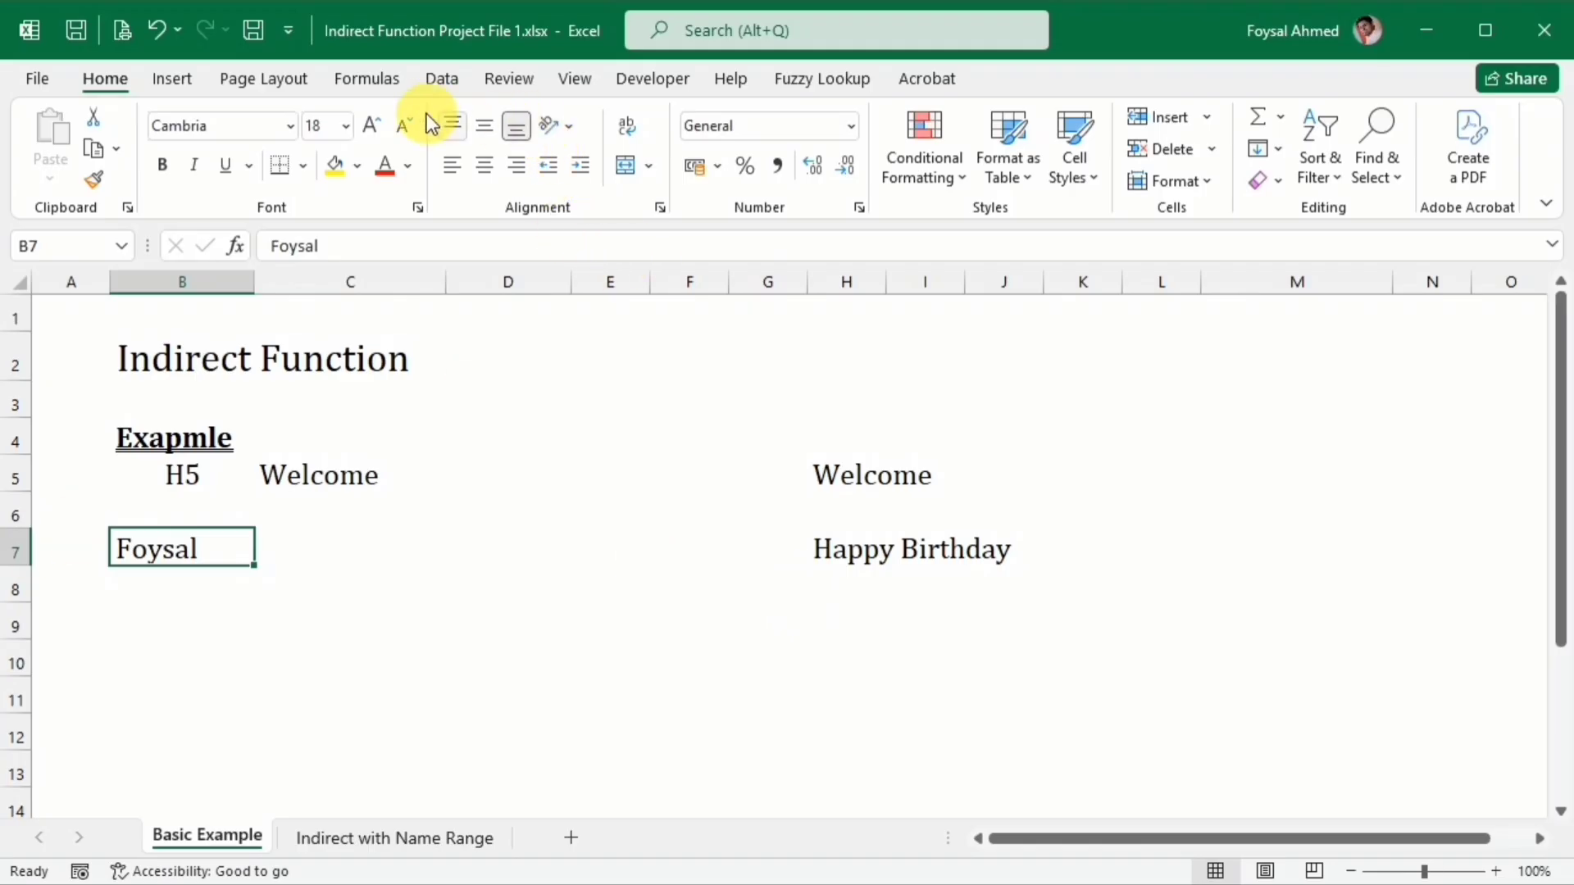
click(341, 82)
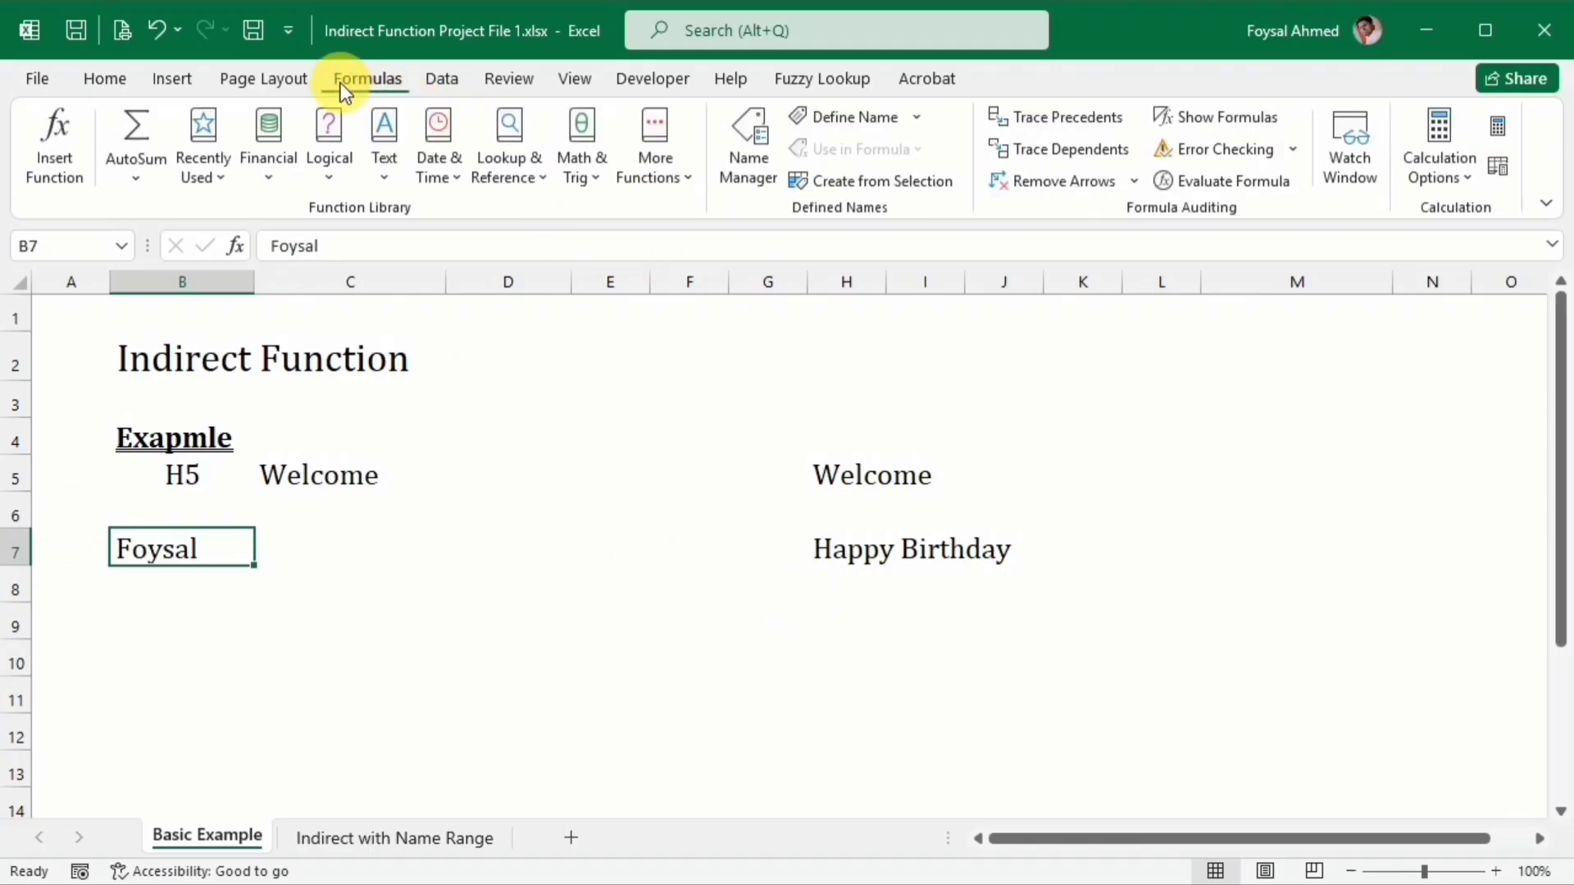
click(736, 142)
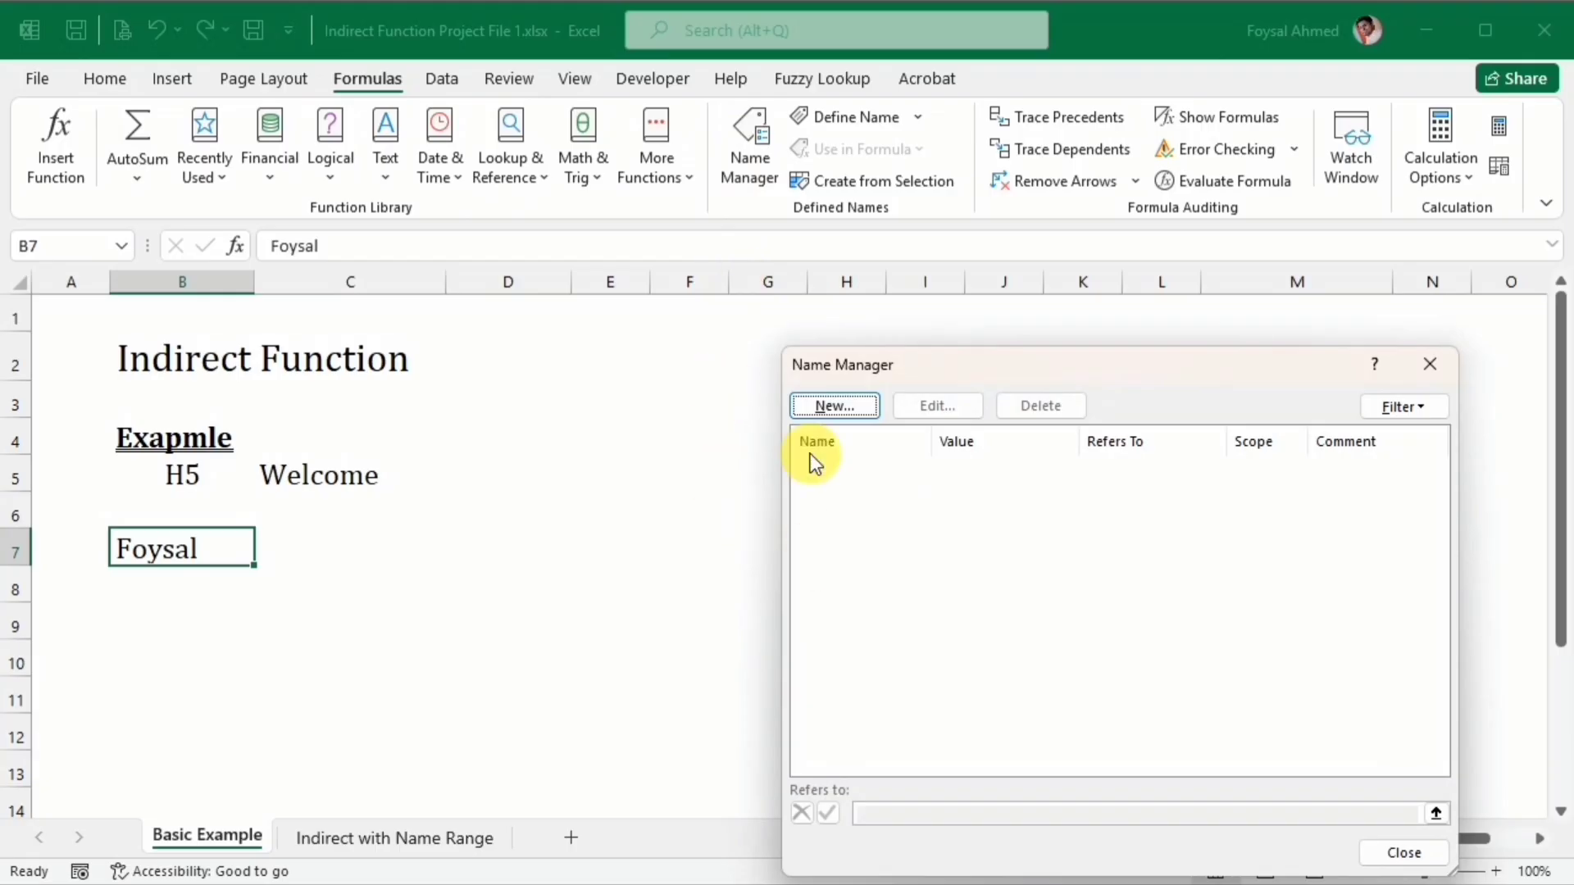
click(828, 405)
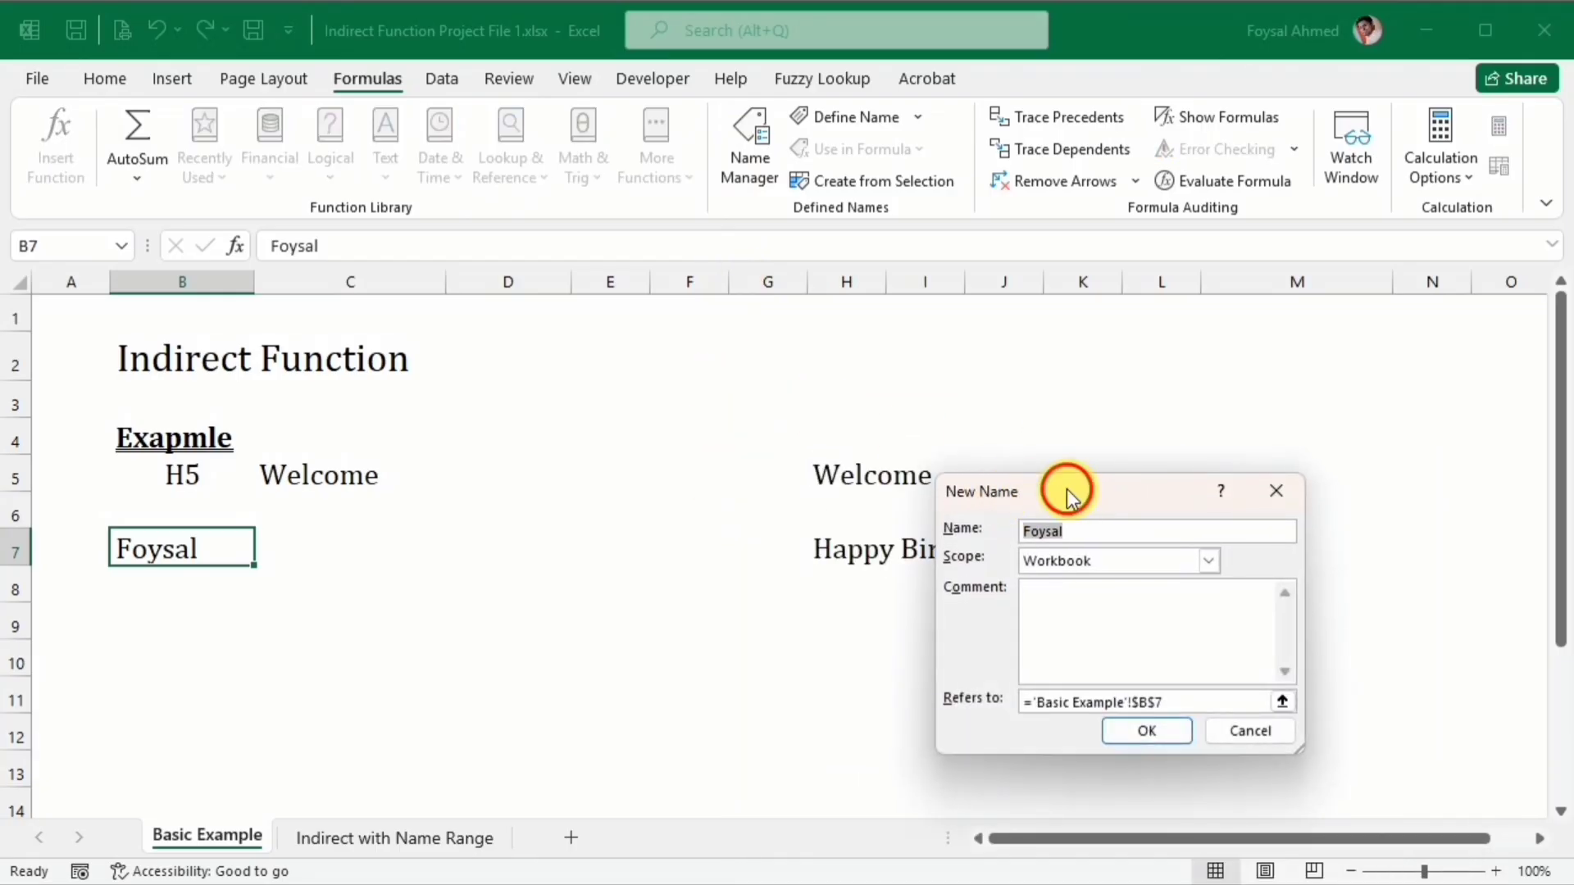
drag(1064, 492, 434, 386)
click(650, 593)
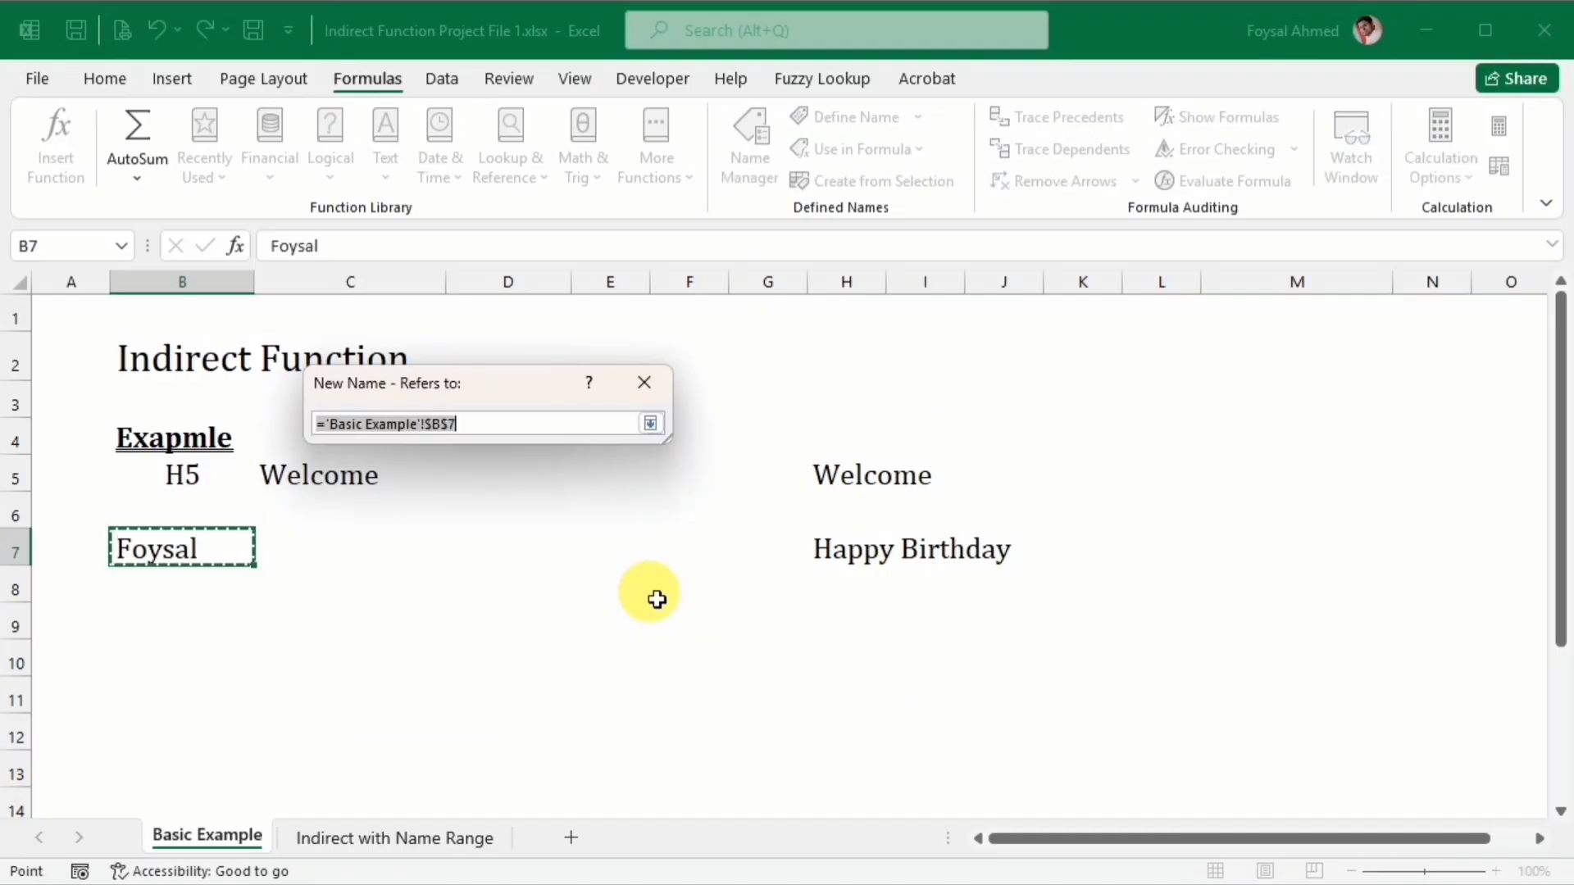
click(834, 562)
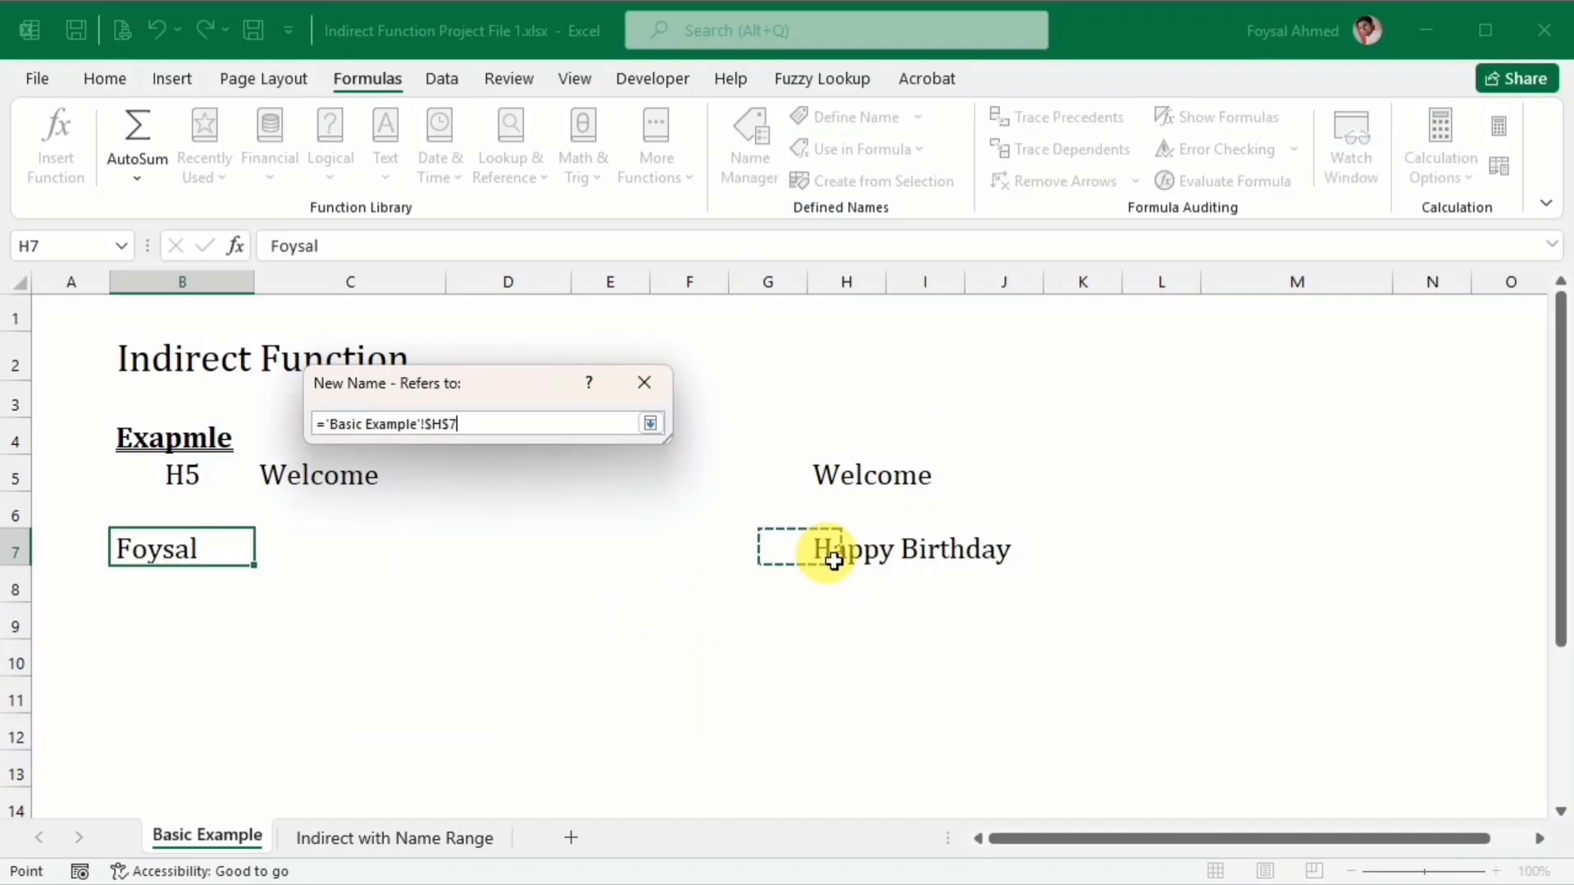
click(651, 423)
click(517, 623)
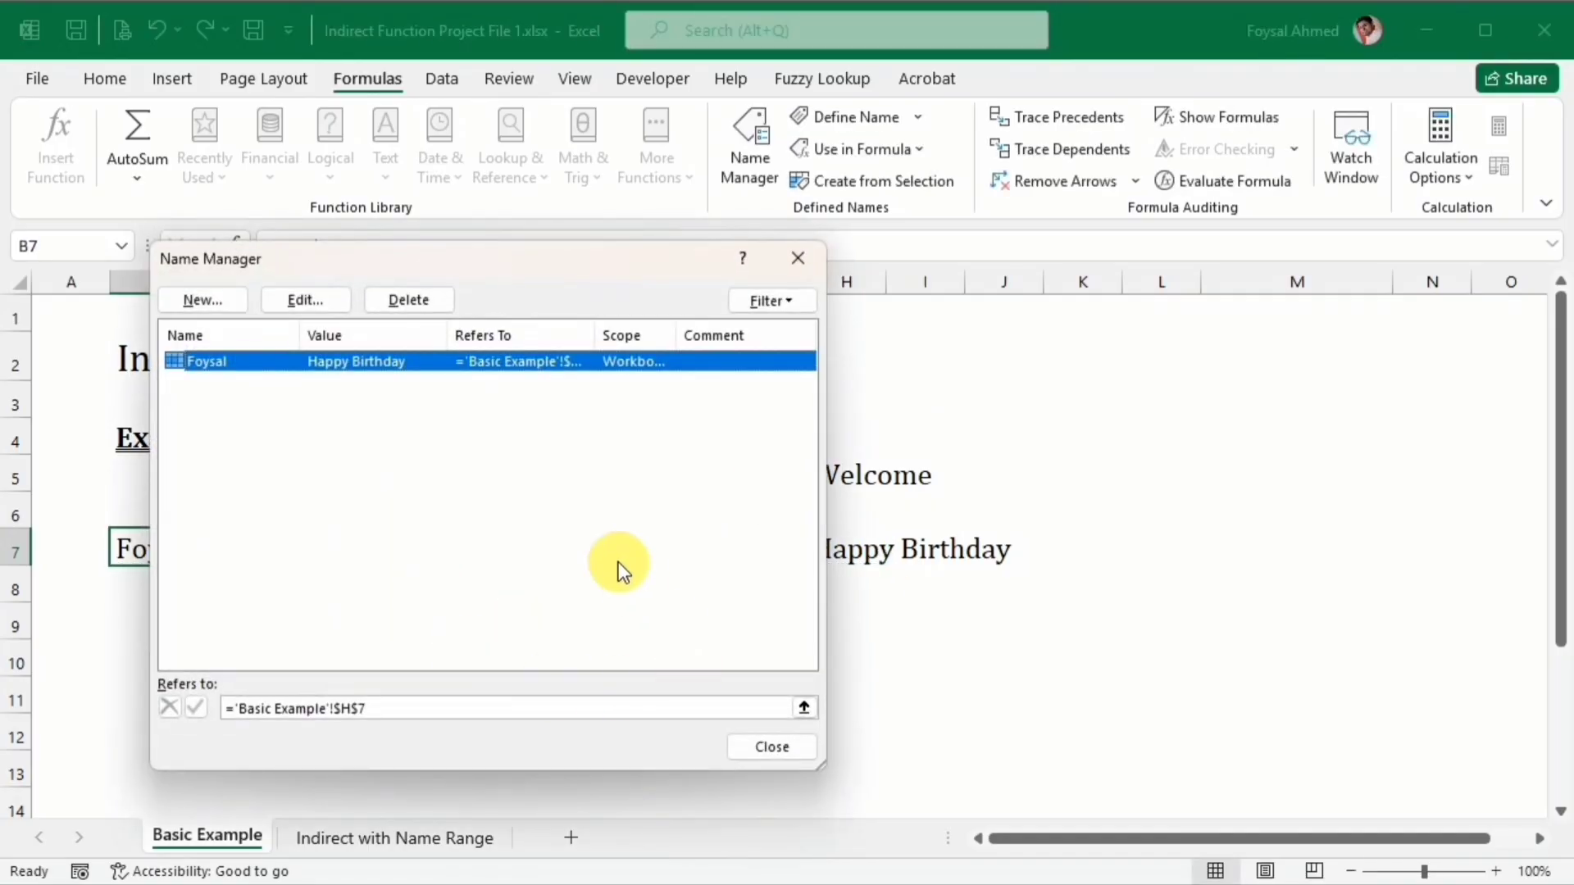
click(793, 258)
Step: Enter the formula =INDIRECT(B7) in cell C7
click(329, 559)
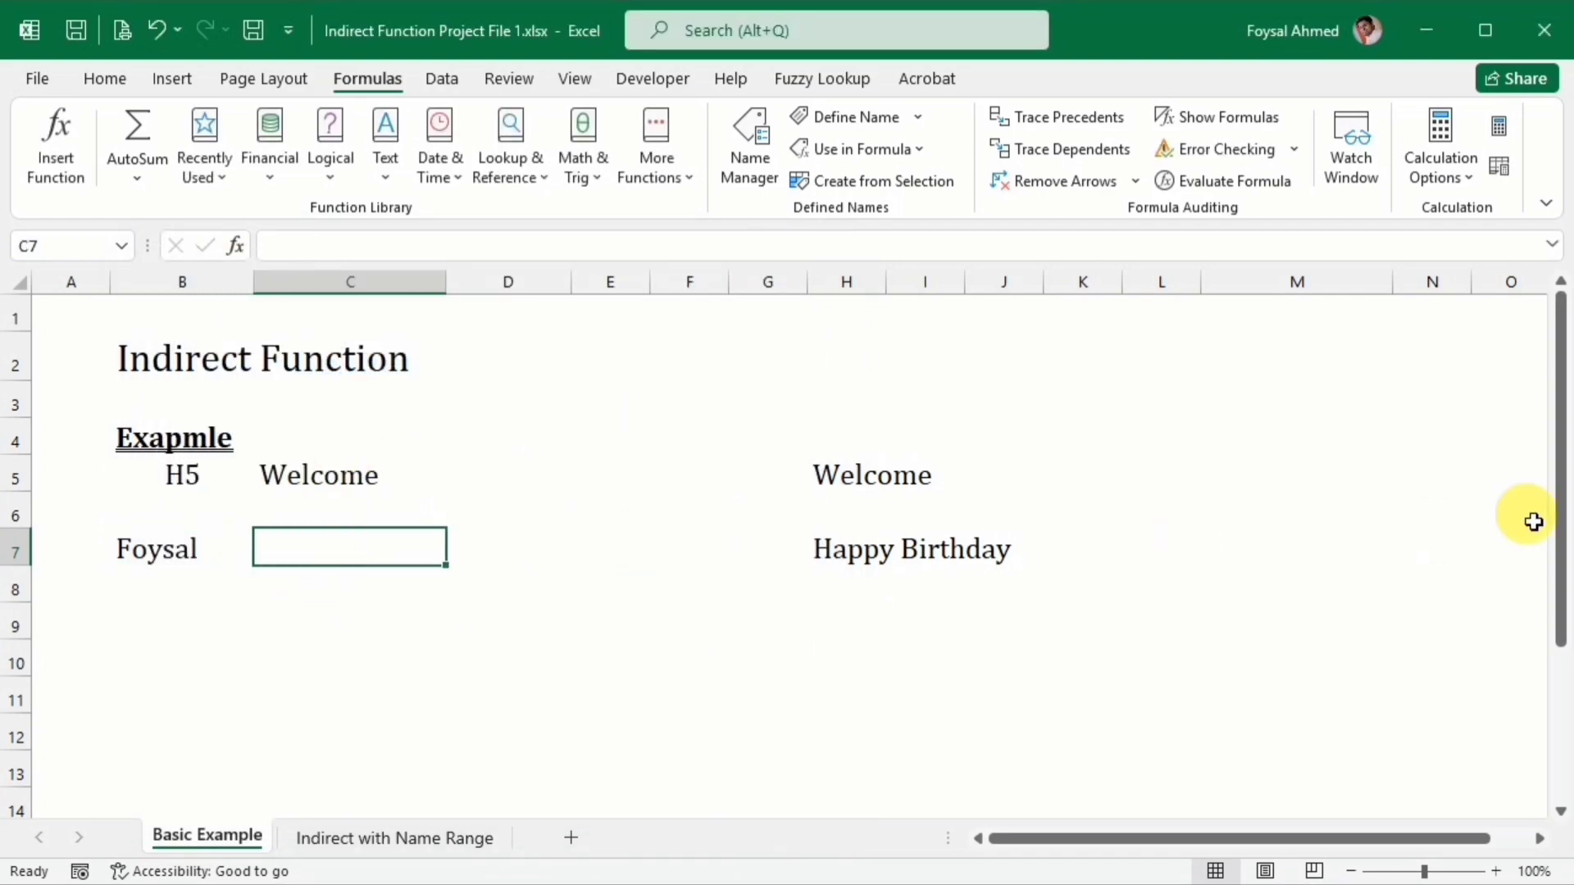
text(=ind)
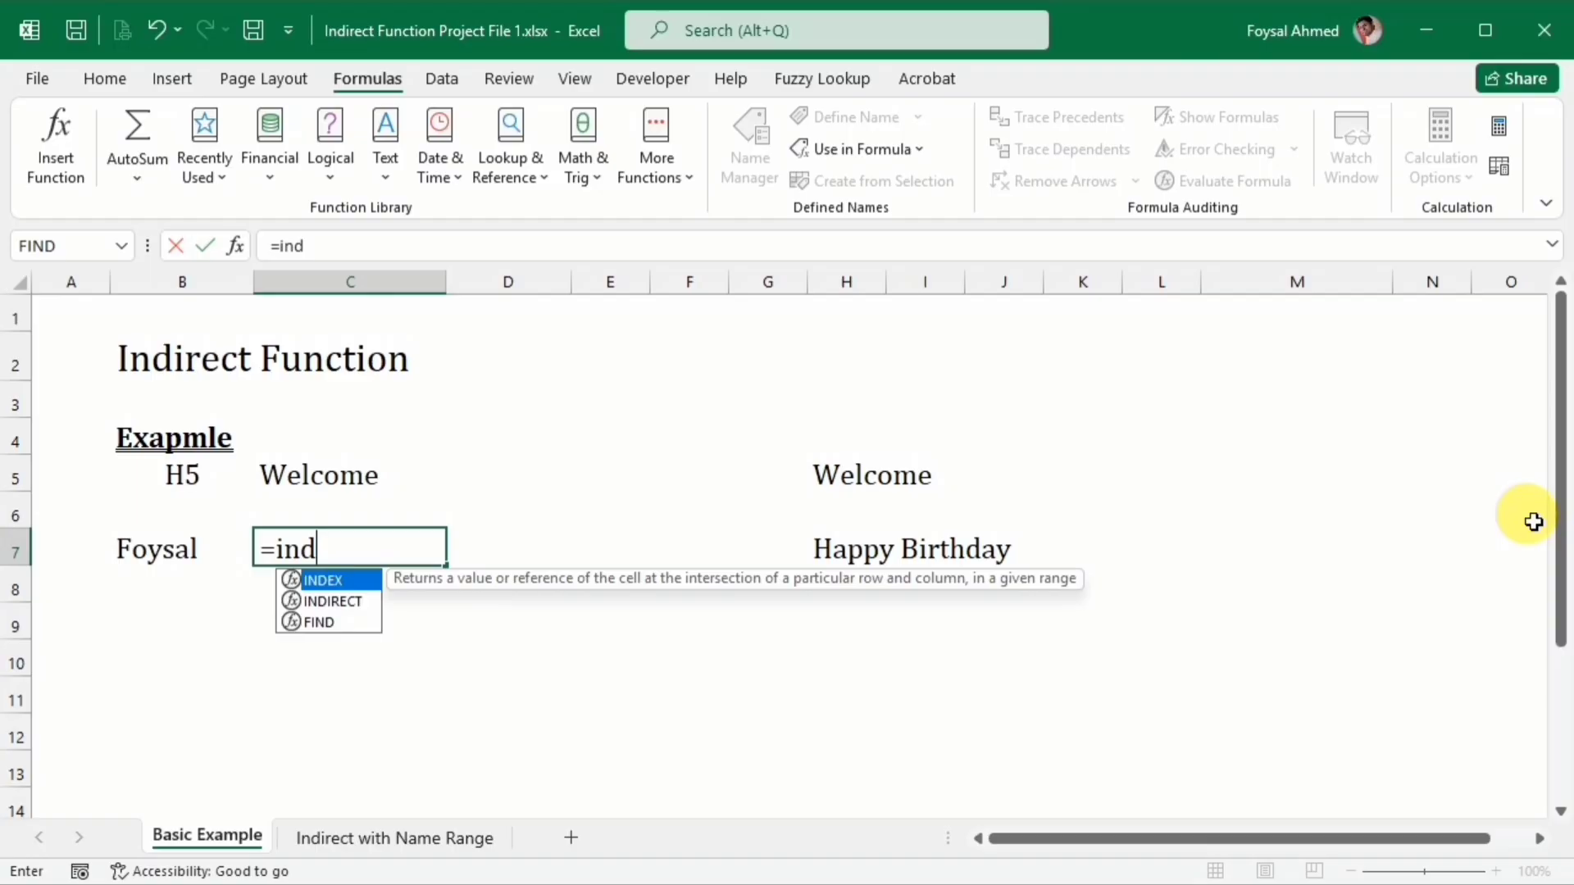
key(Down)
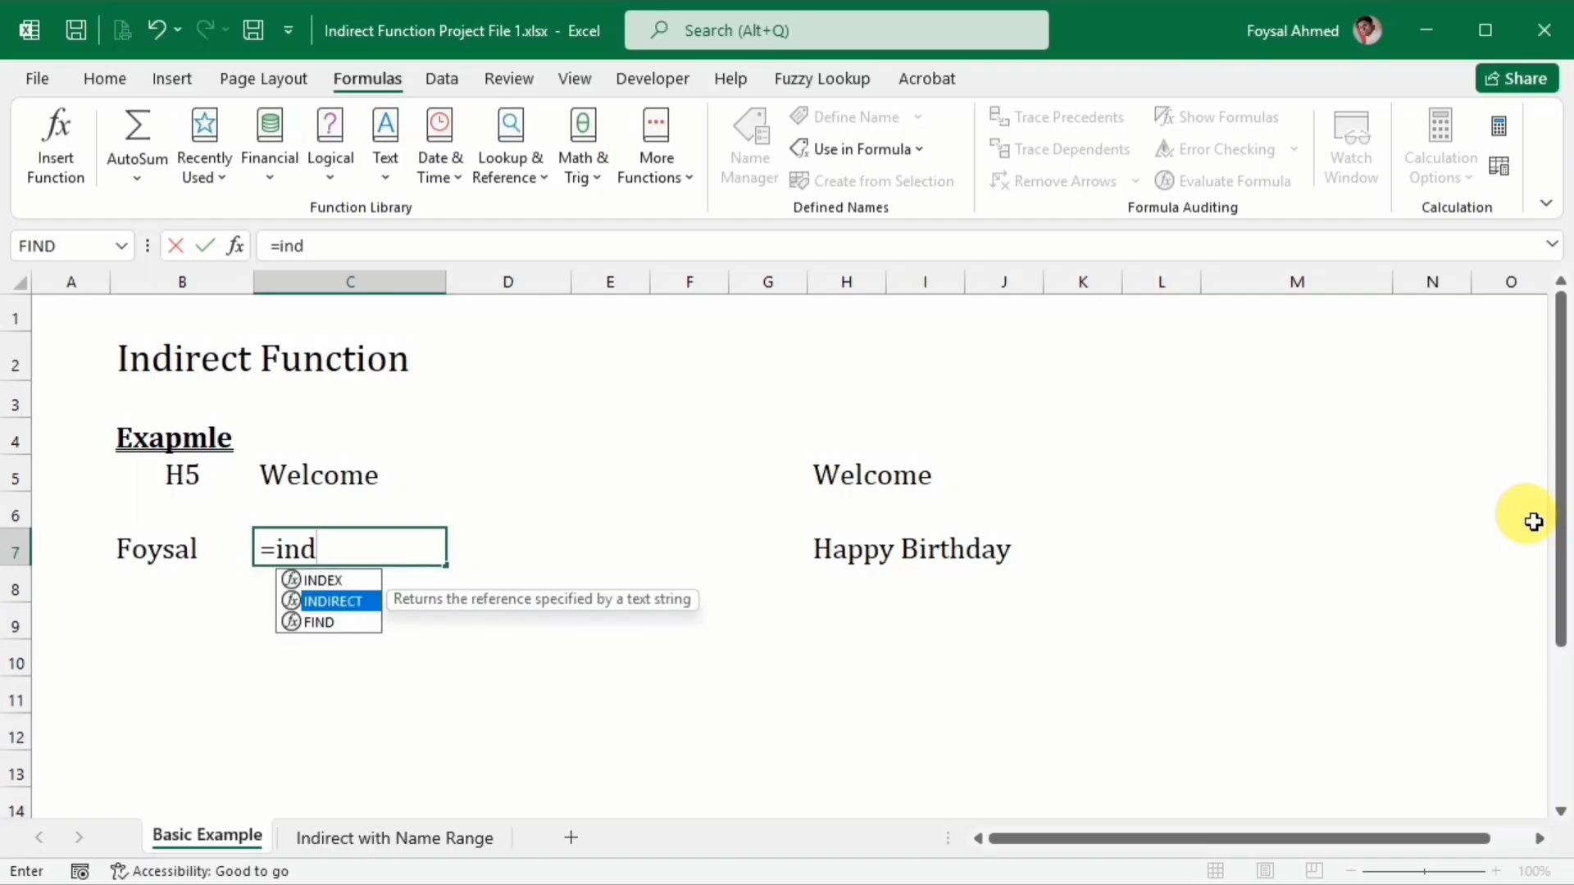
key(Tab)
key(Left)
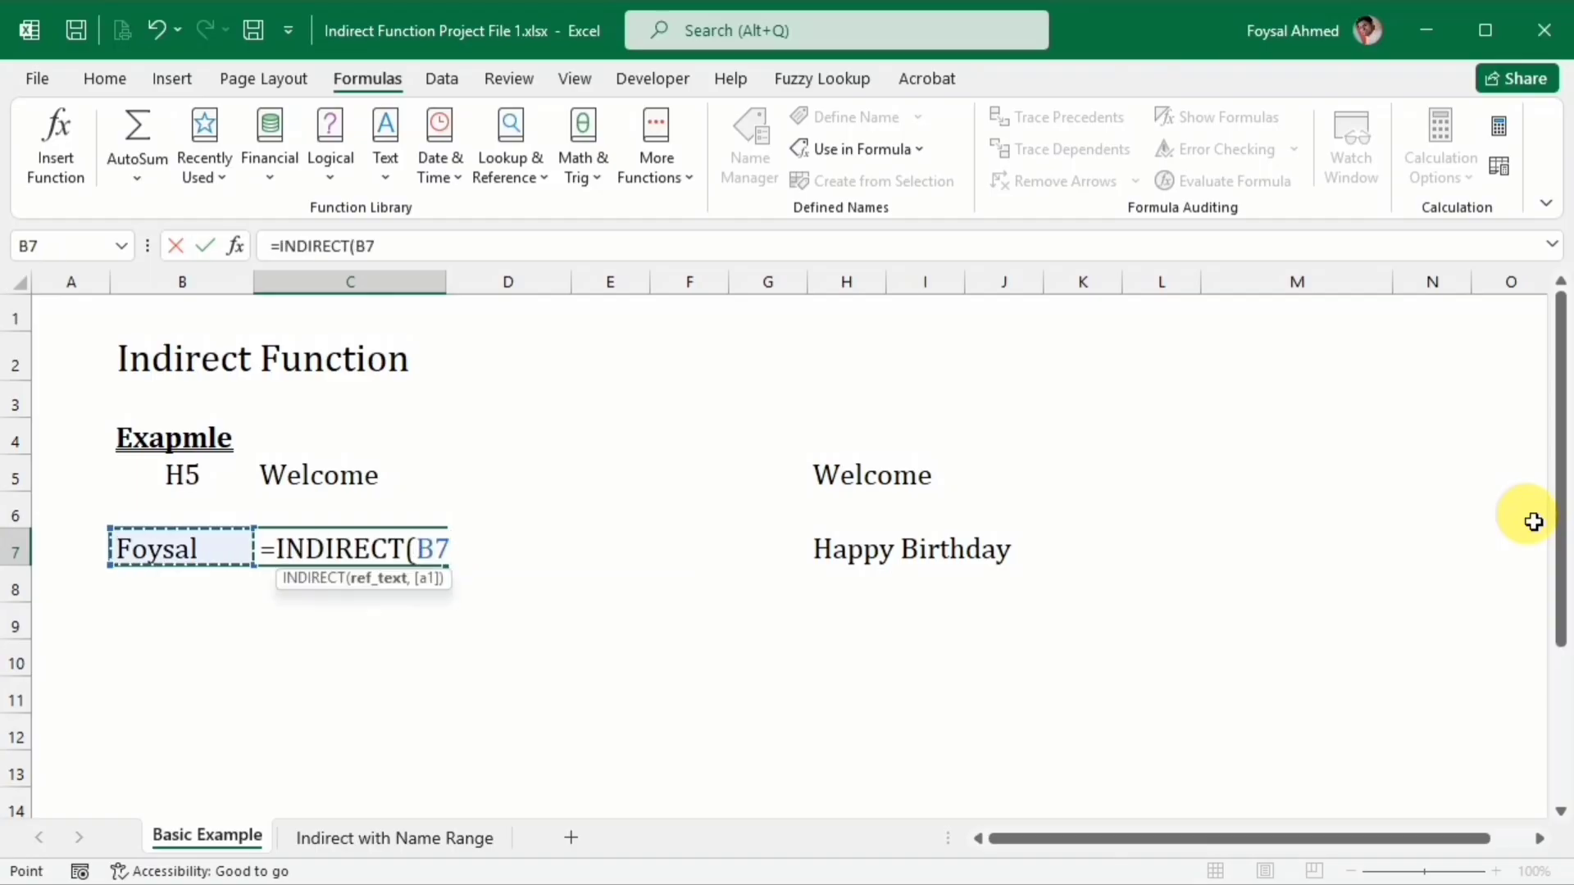
key(Return)
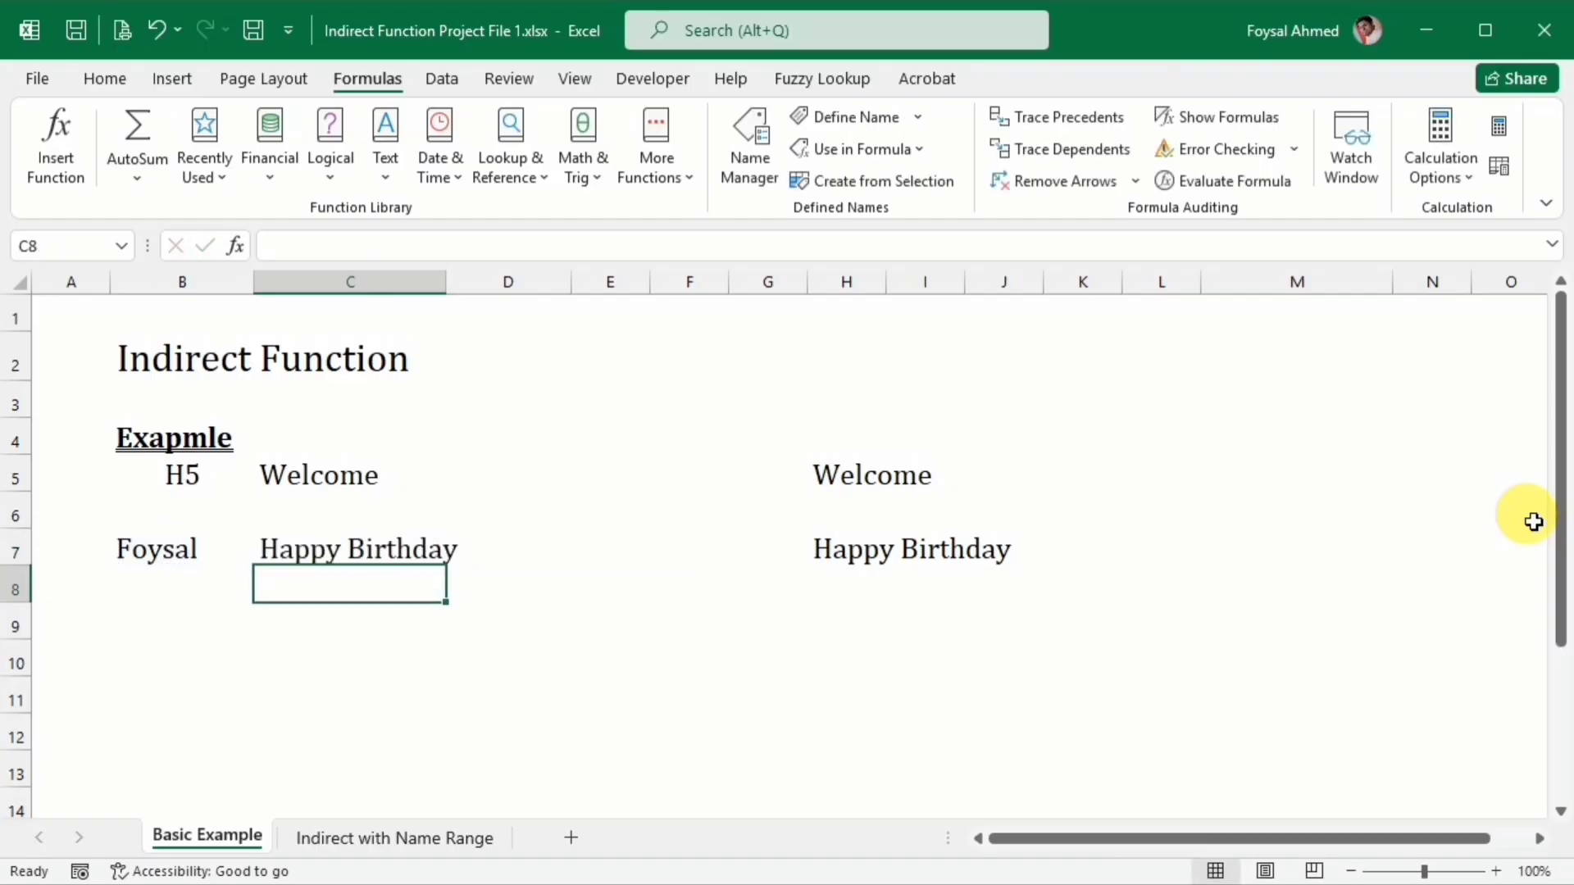
key(Up)
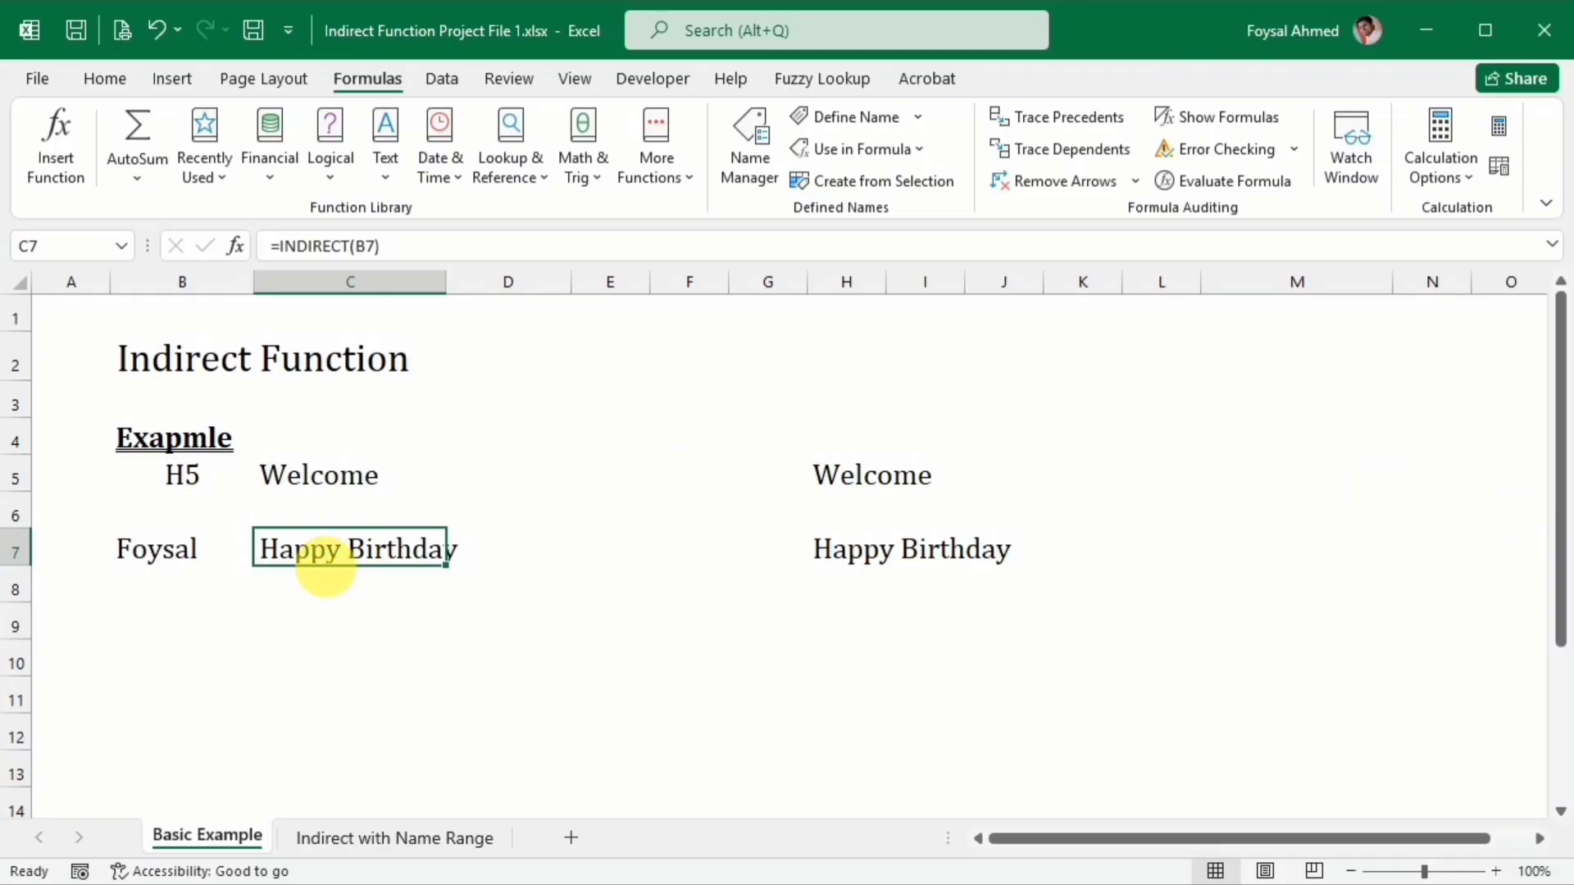
Step: Centre the first name in cell B7 horizontally
click(188, 551)
click(108, 75)
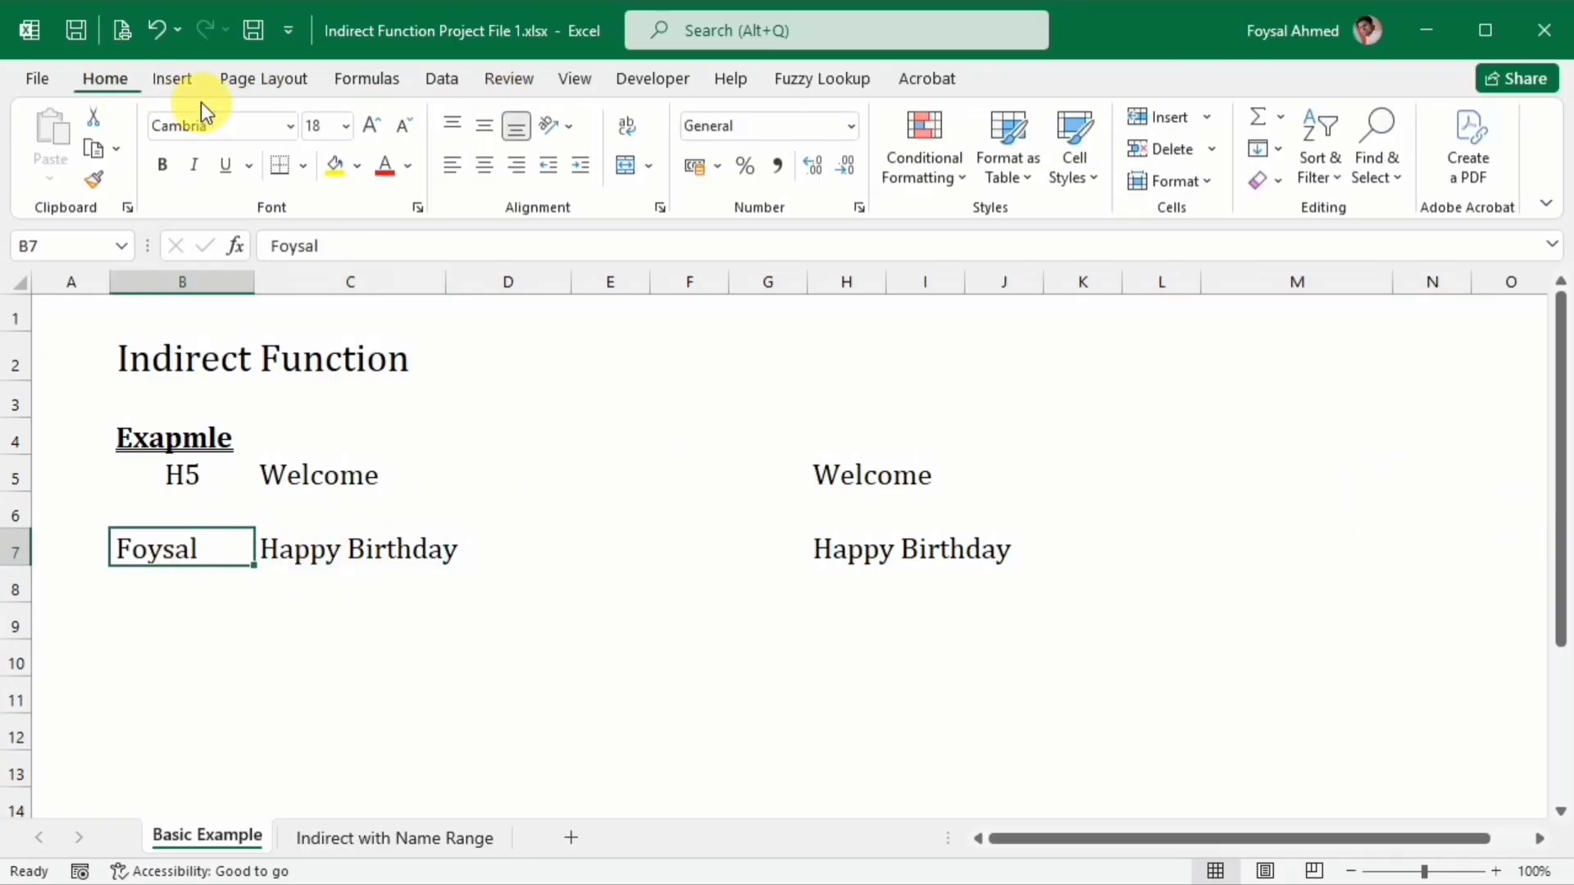
click(483, 166)
click(478, 607)
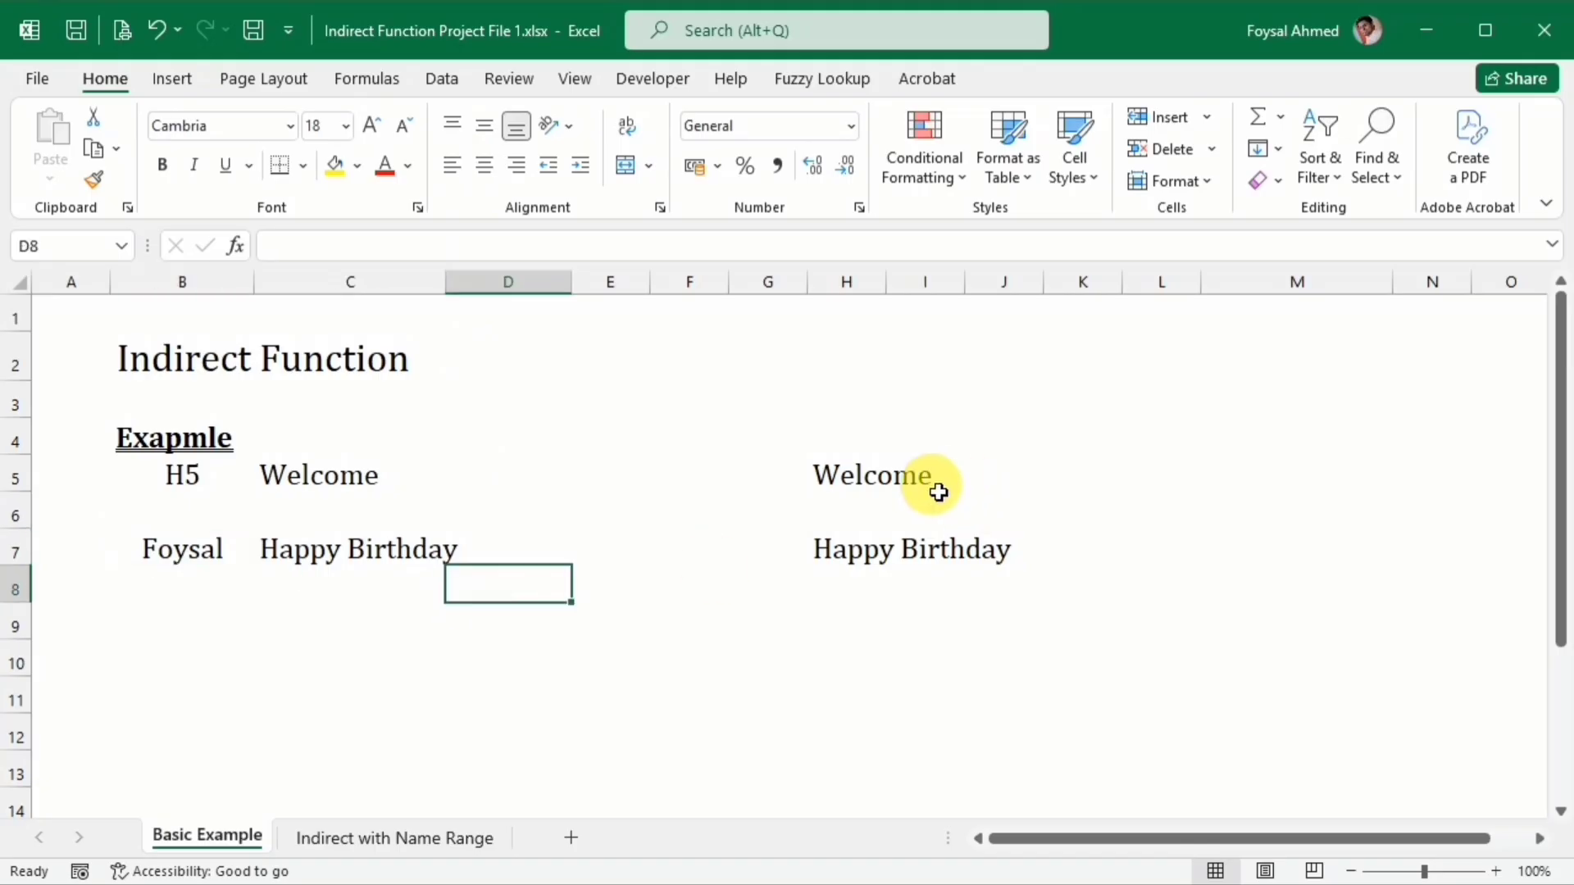
Step: Move the "Welcome" text from cell H5 to cell L5
click(853, 479)
key(ctrl+c)
click(1133, 465)
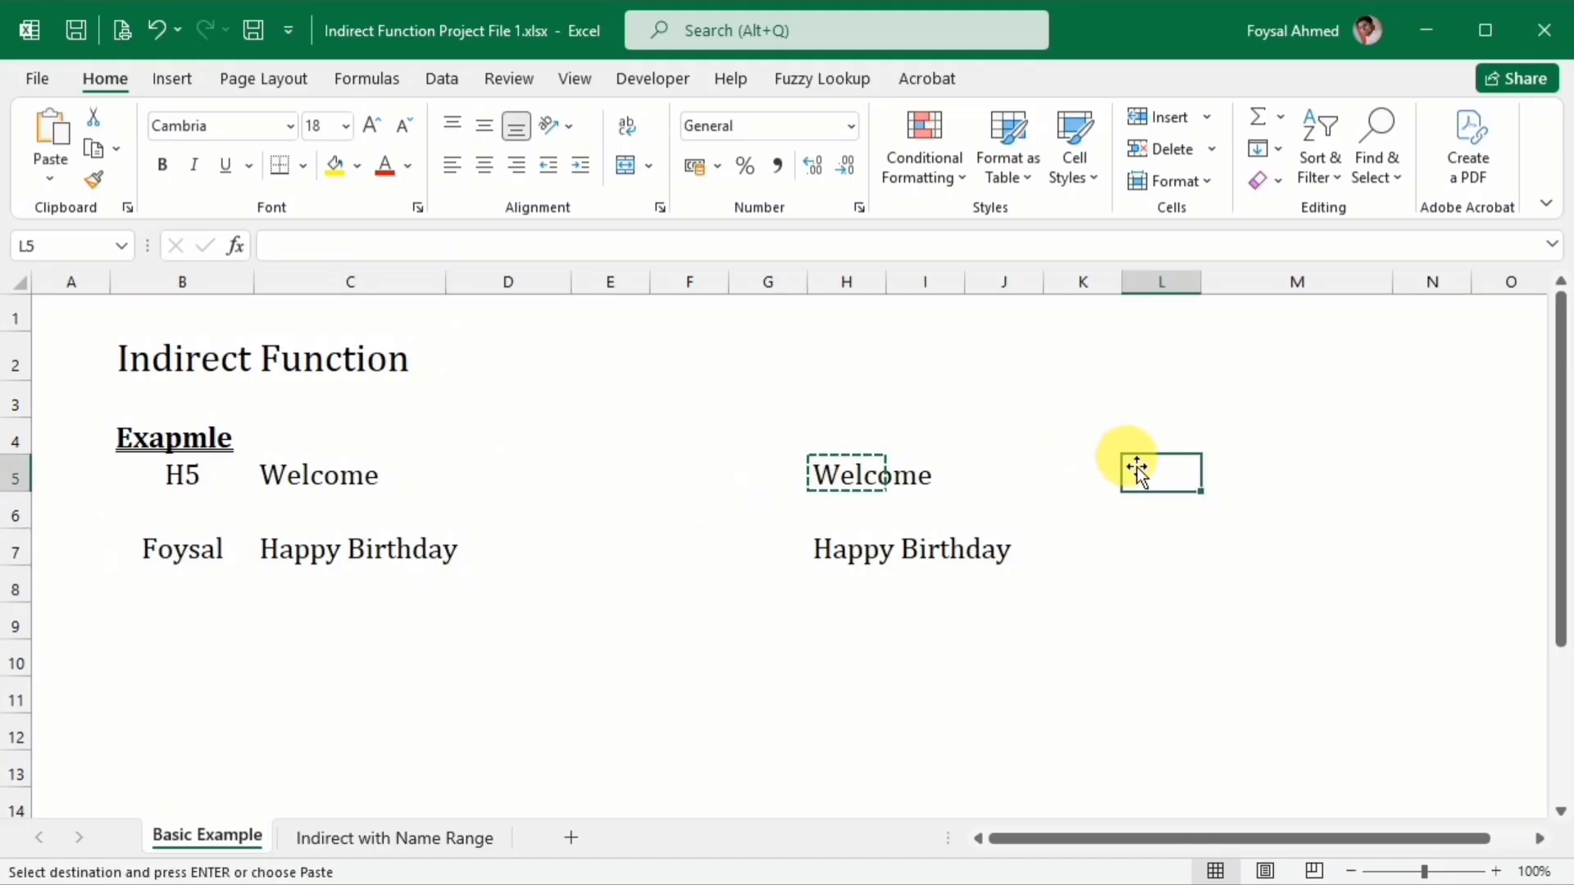
key(ctrl+v)
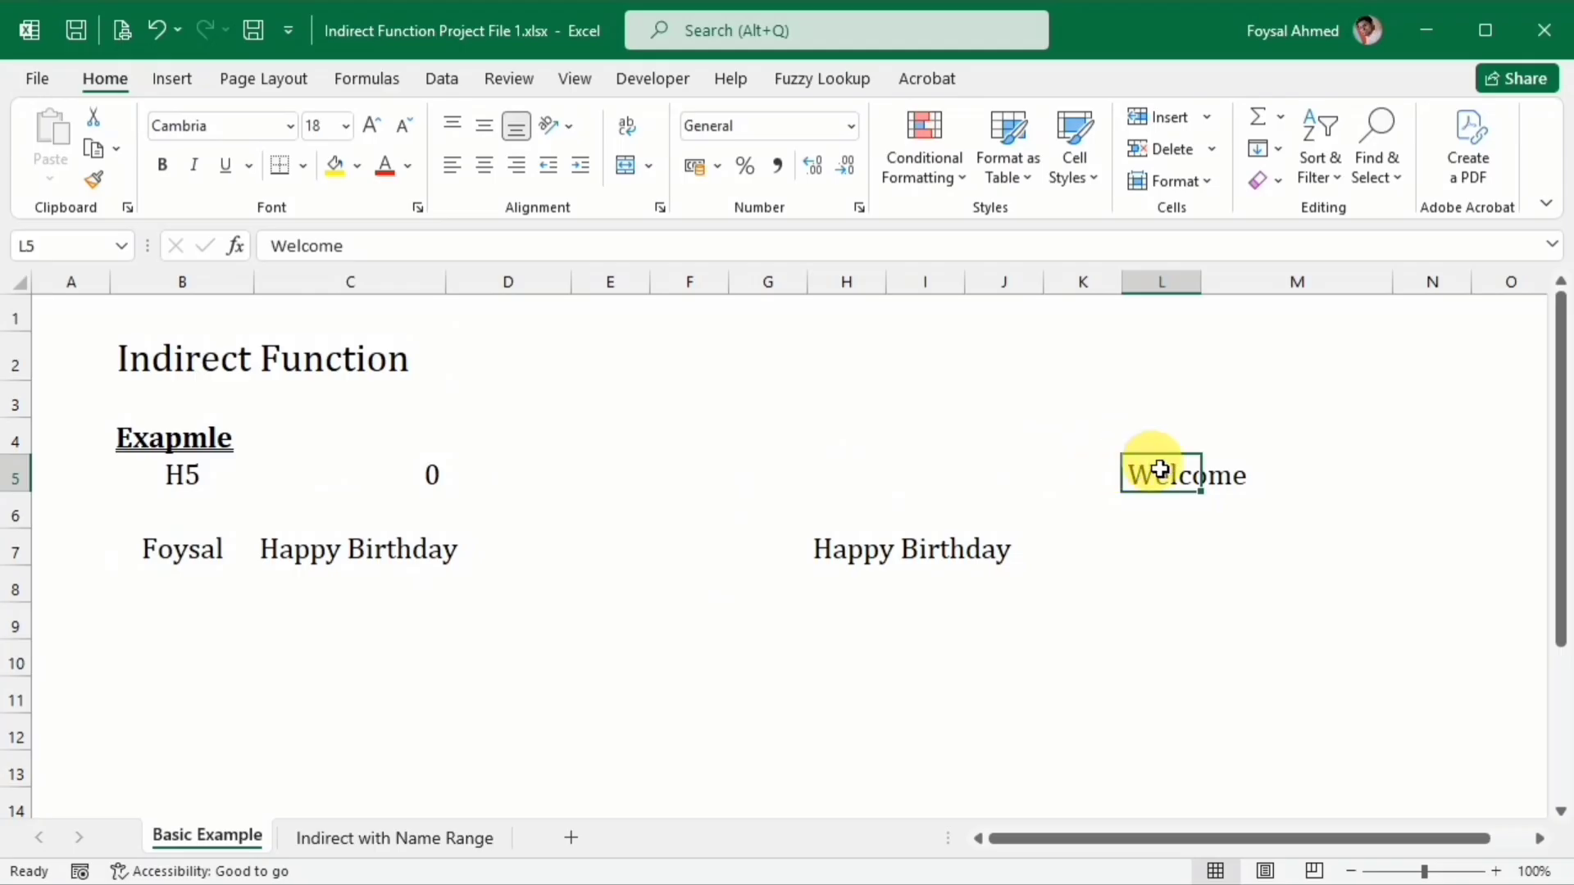
Step: Change the reference text in cell B5 to L5
click(188, 473)
double_click(188, 473)
key(BackSpace)
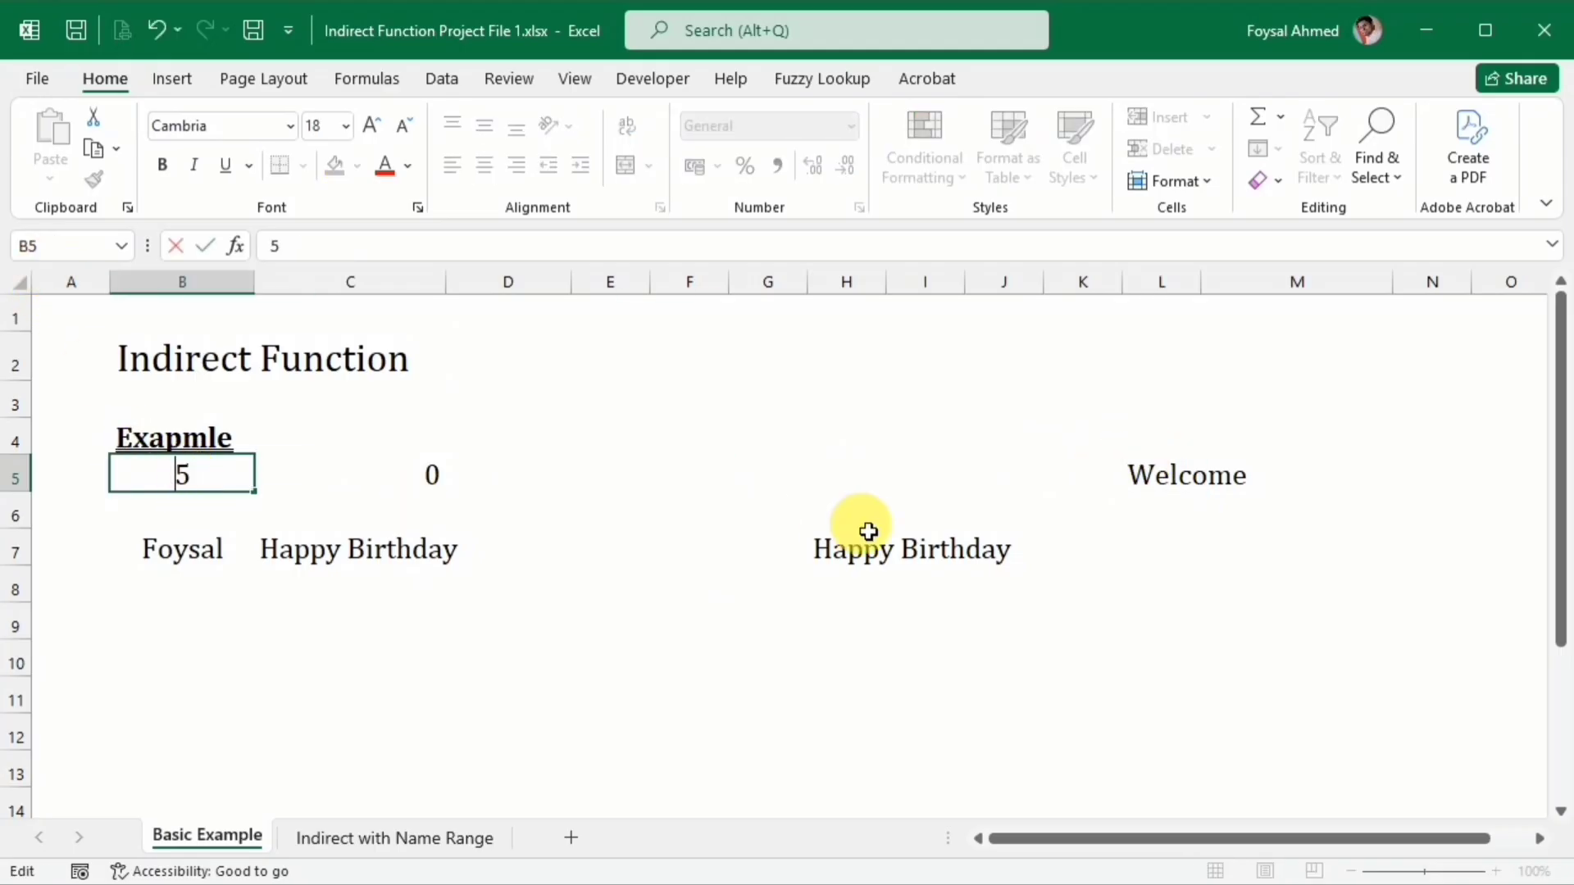
text(L)
key(Return)
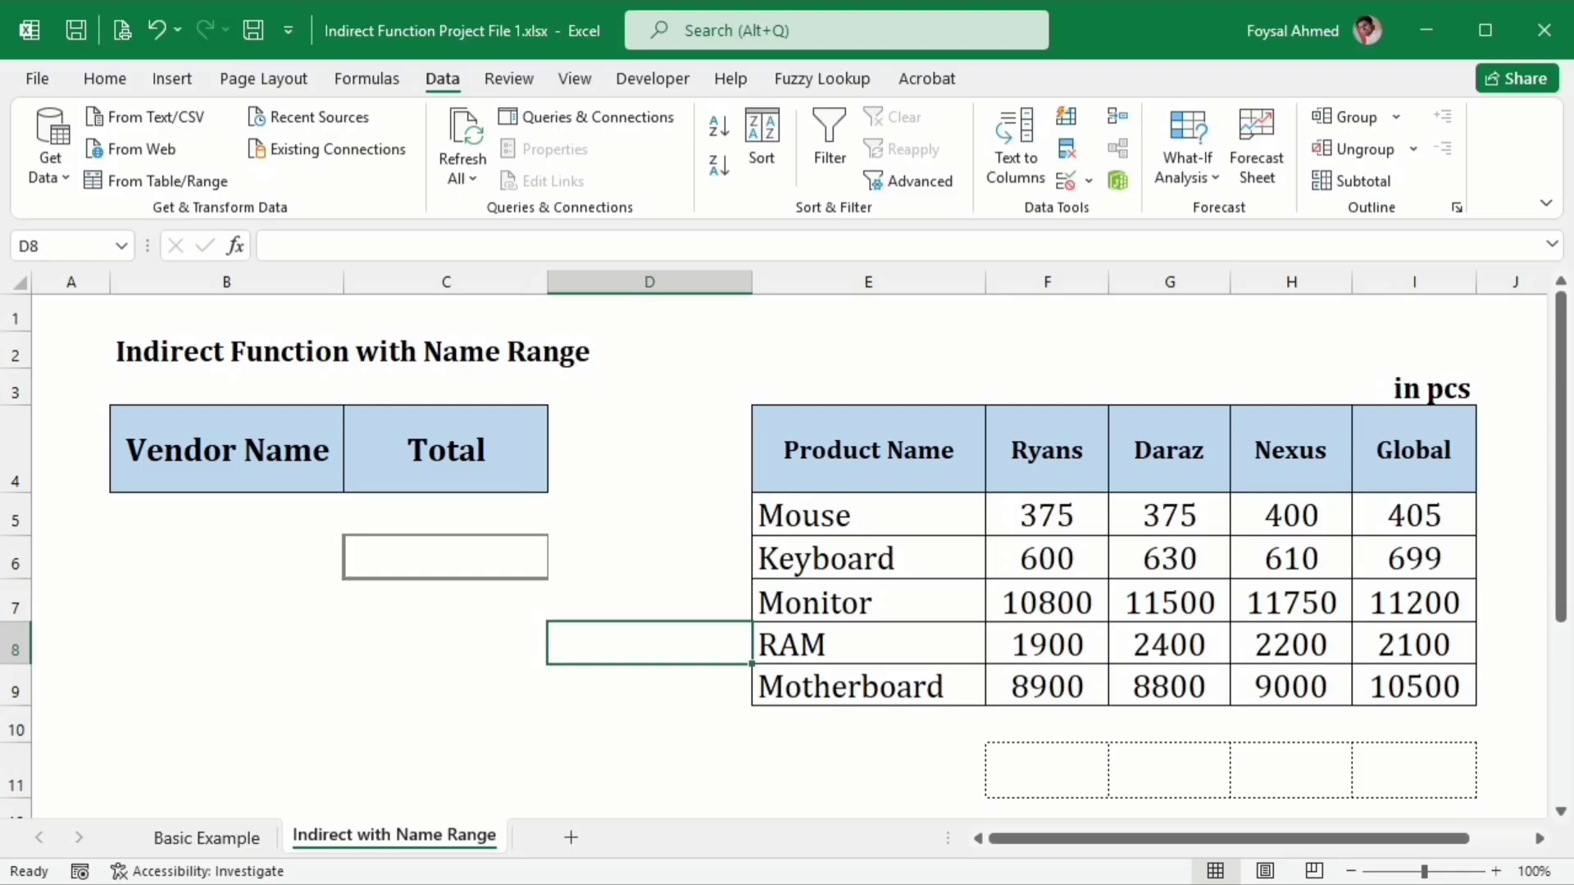
Step: Examine the Vendor Name and Total cells and the Ryans price column on the Indirect with Name Range sheet
click(578, 772)
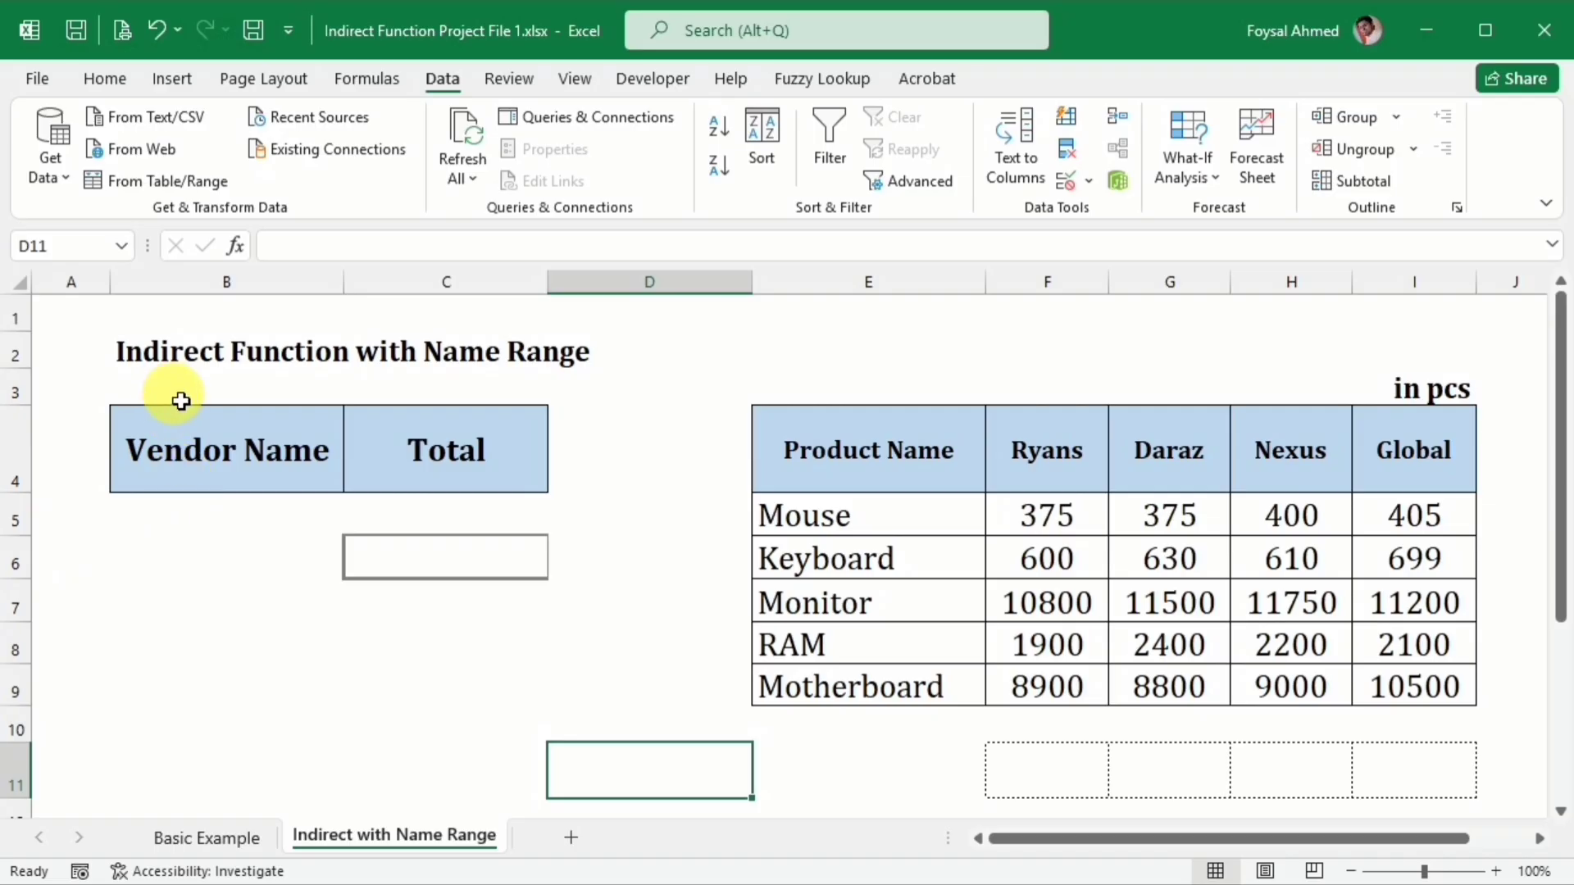
click(255, 469)
click(439, 452)
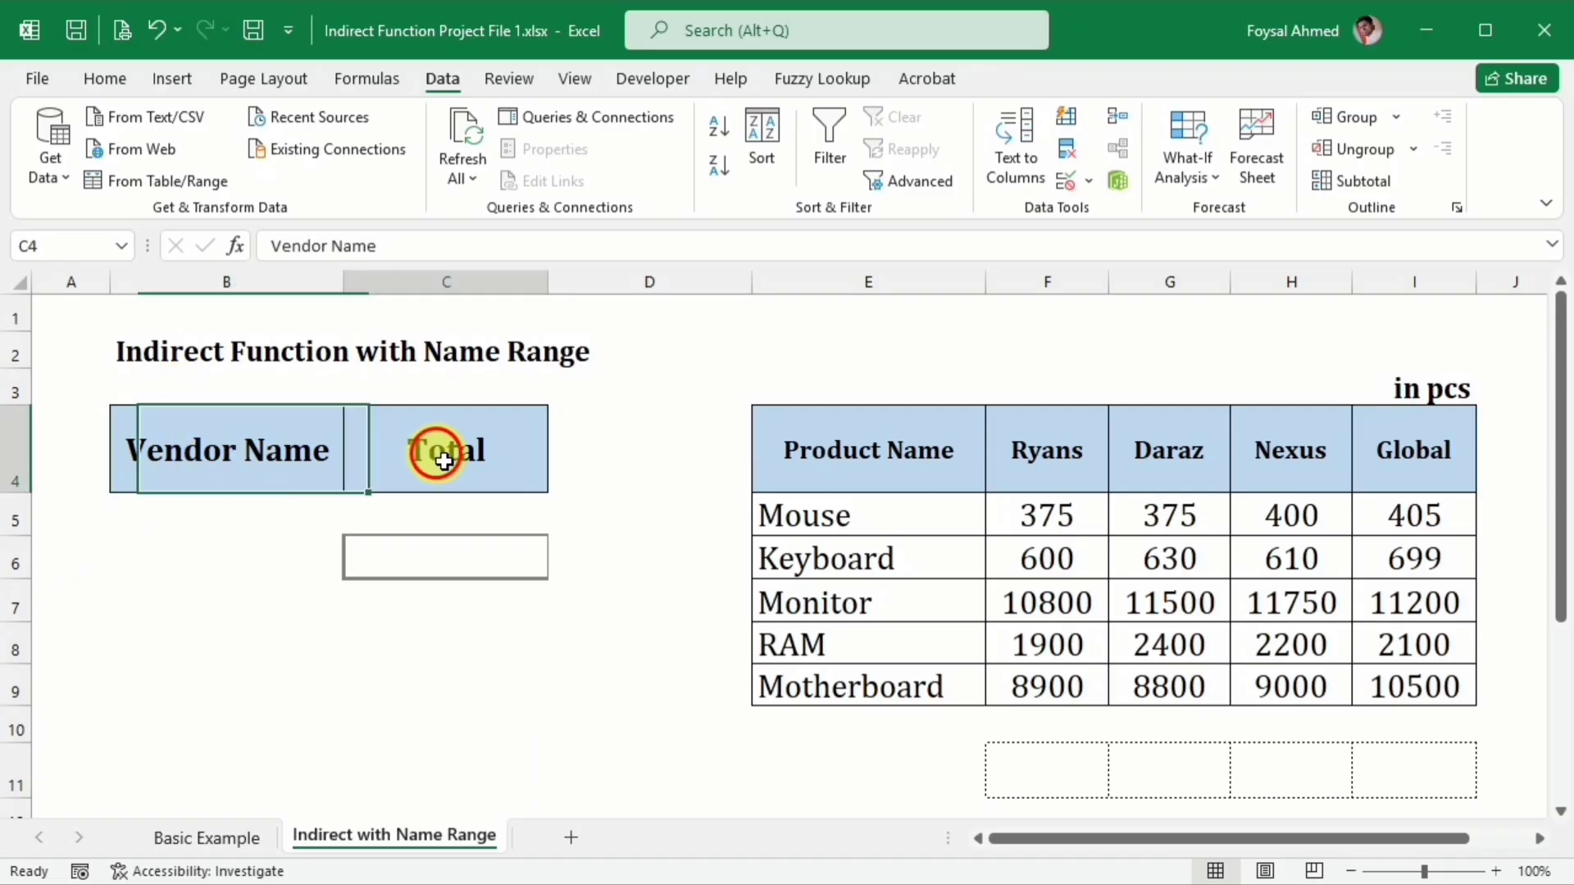
click(249, 563)
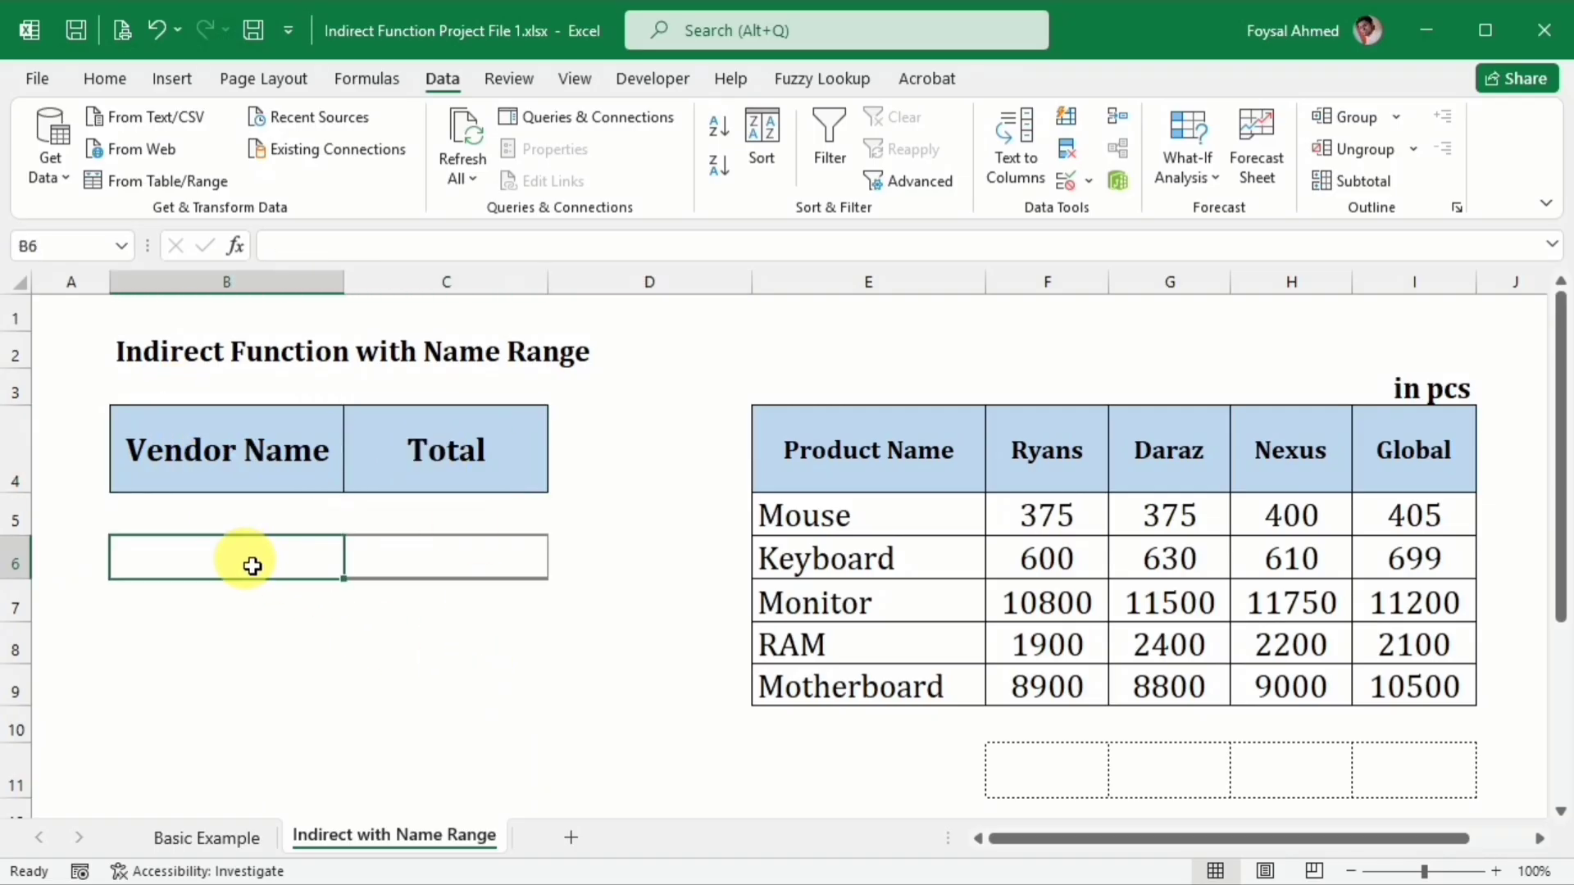
click(390, 562)
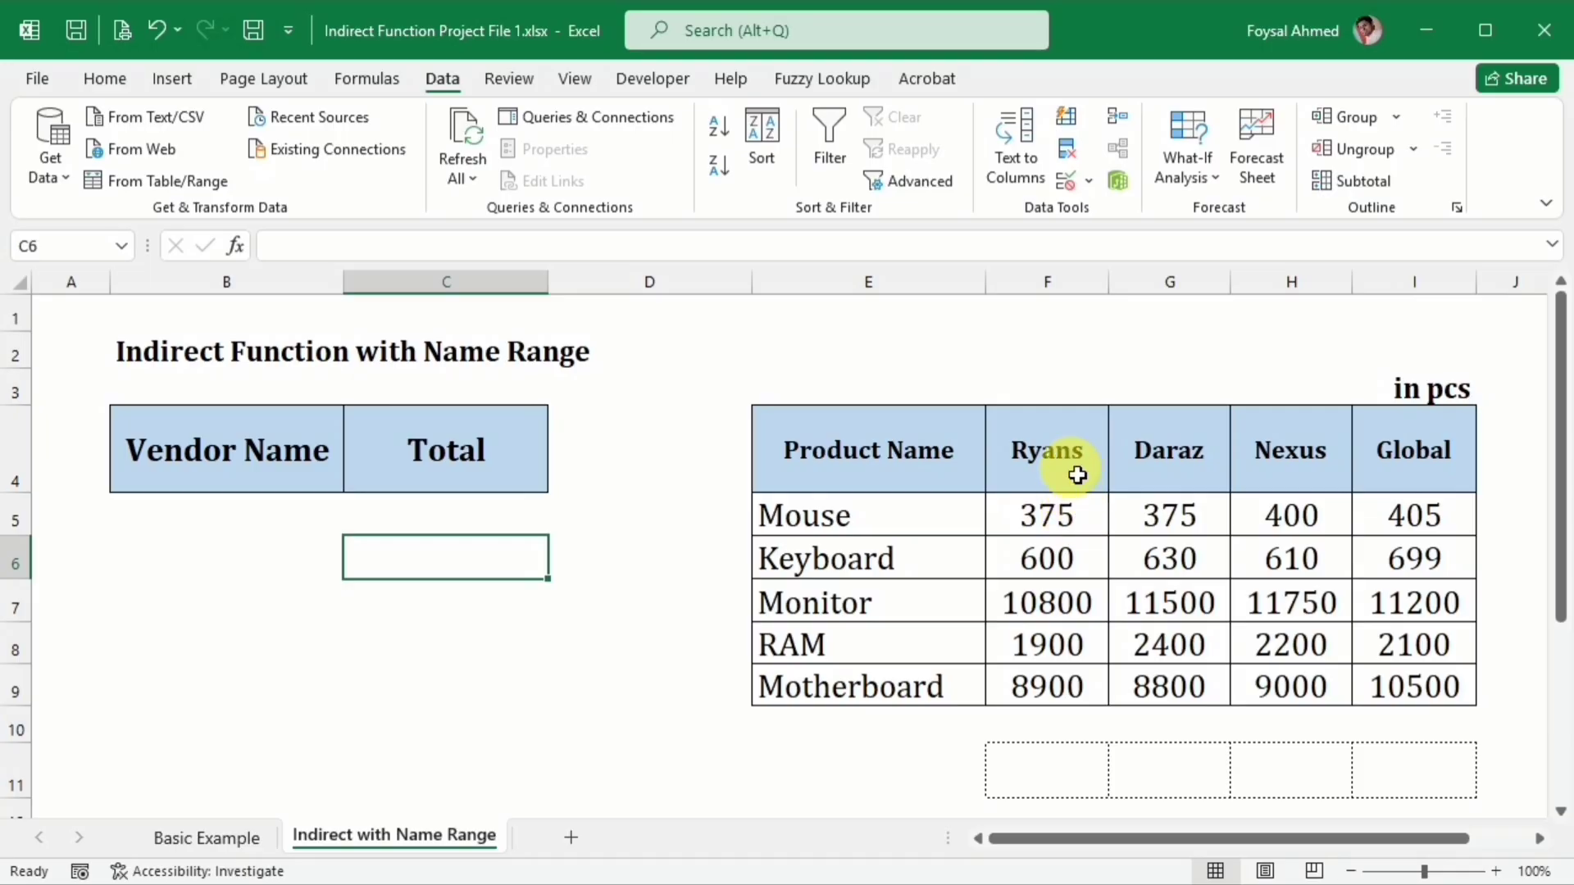
drag(1074, 467, 1054, 685)
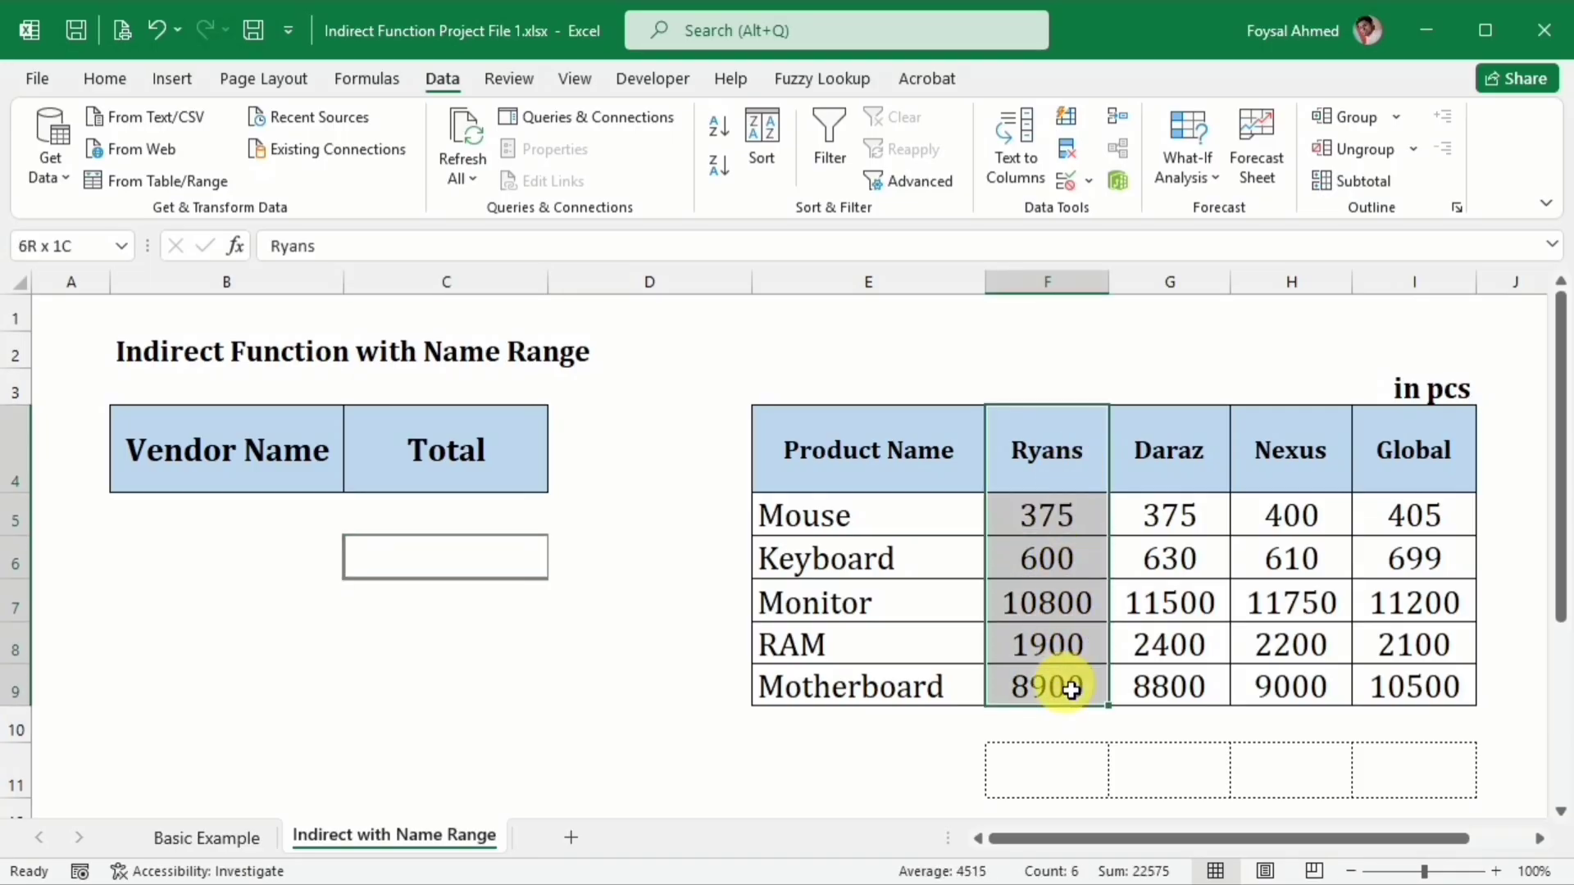
click(1054, 460)
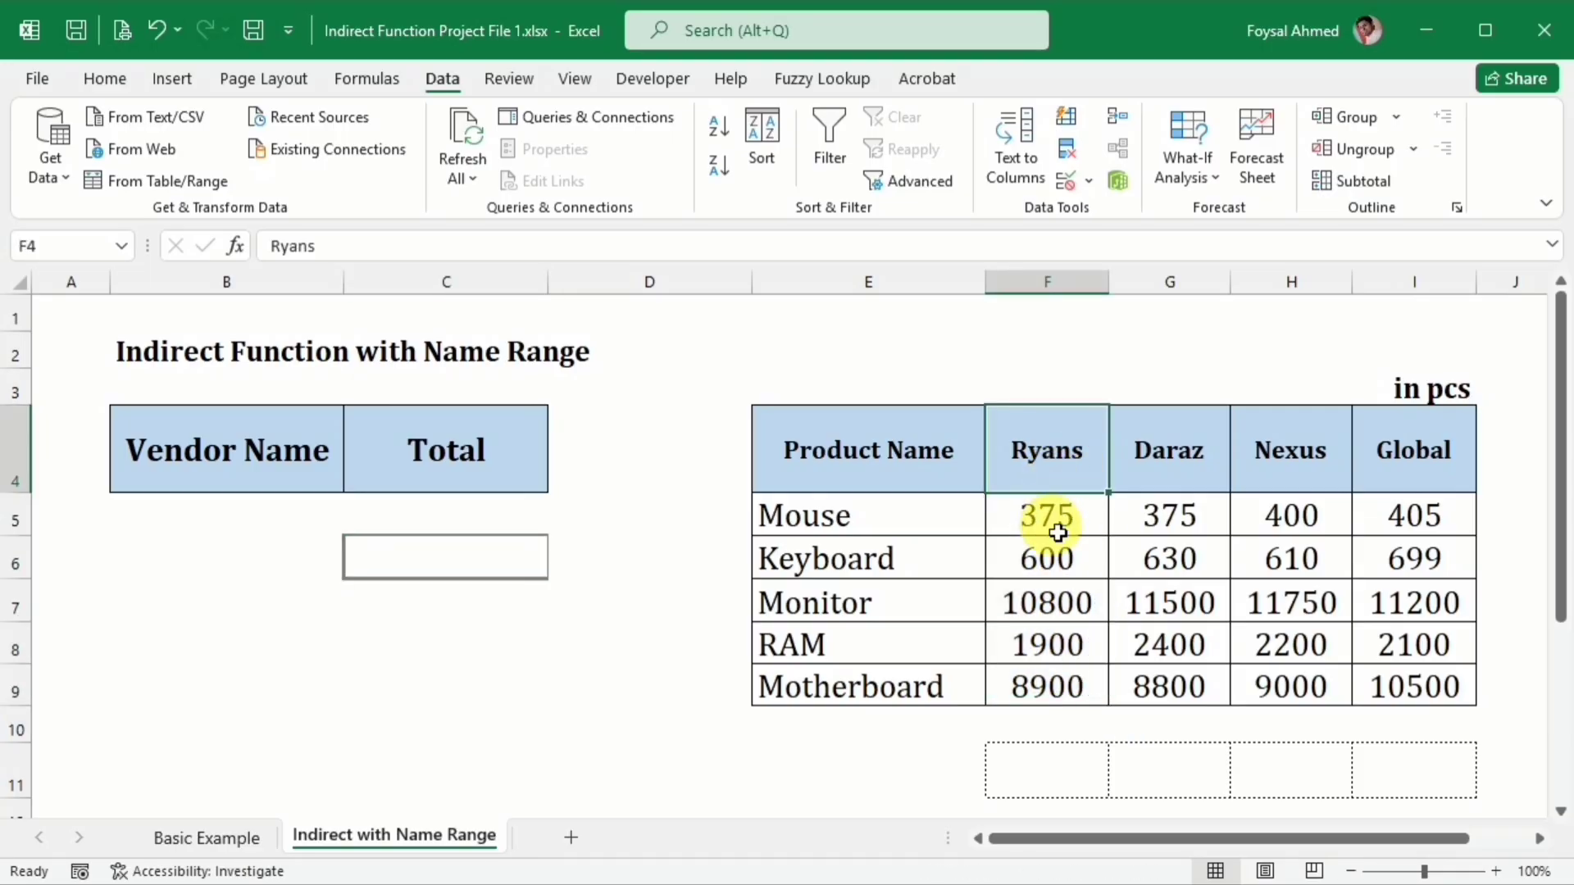
click(1057, 529)
Step: Define a workbook-scoped name Ryans that refers to the prices in F5:F9 on the Indirect with Name Range sheet
click(1074, 481)
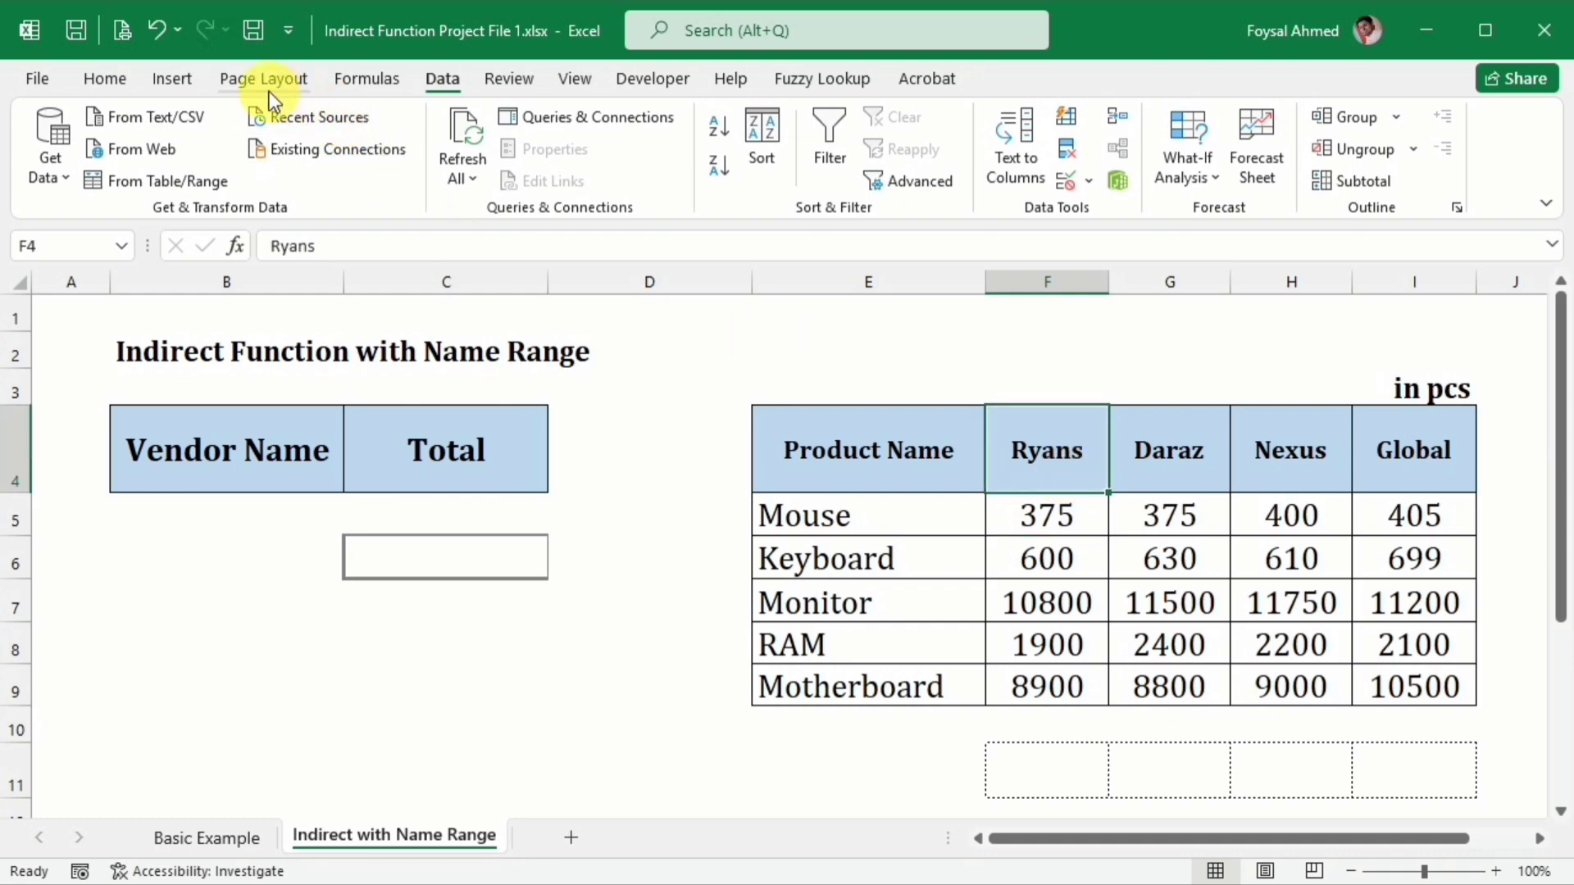
click(357, 82)
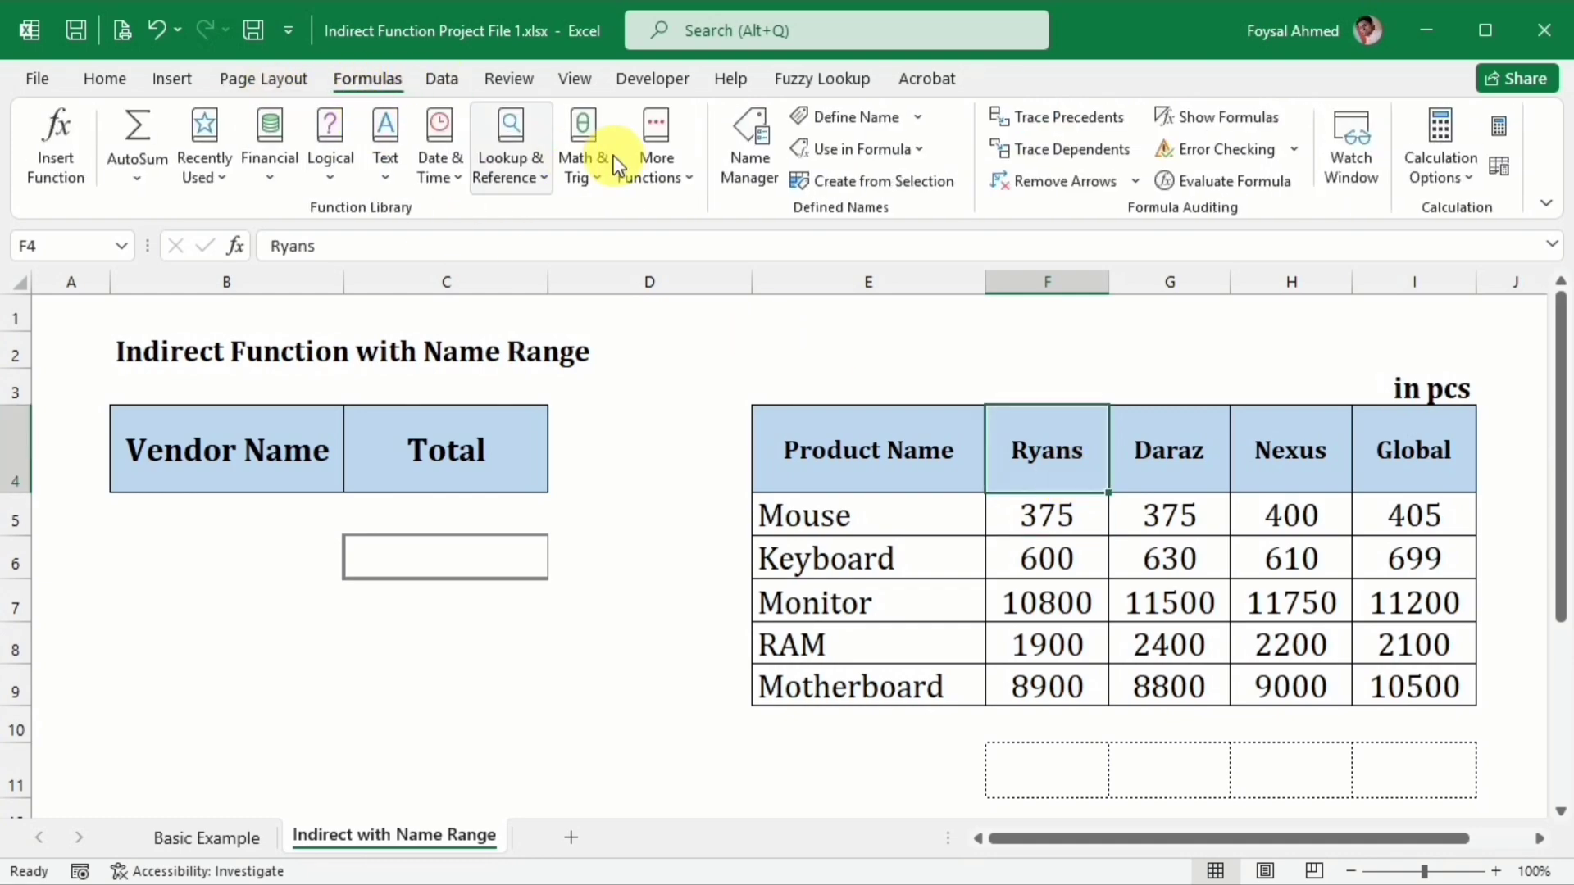
click(748, 144)
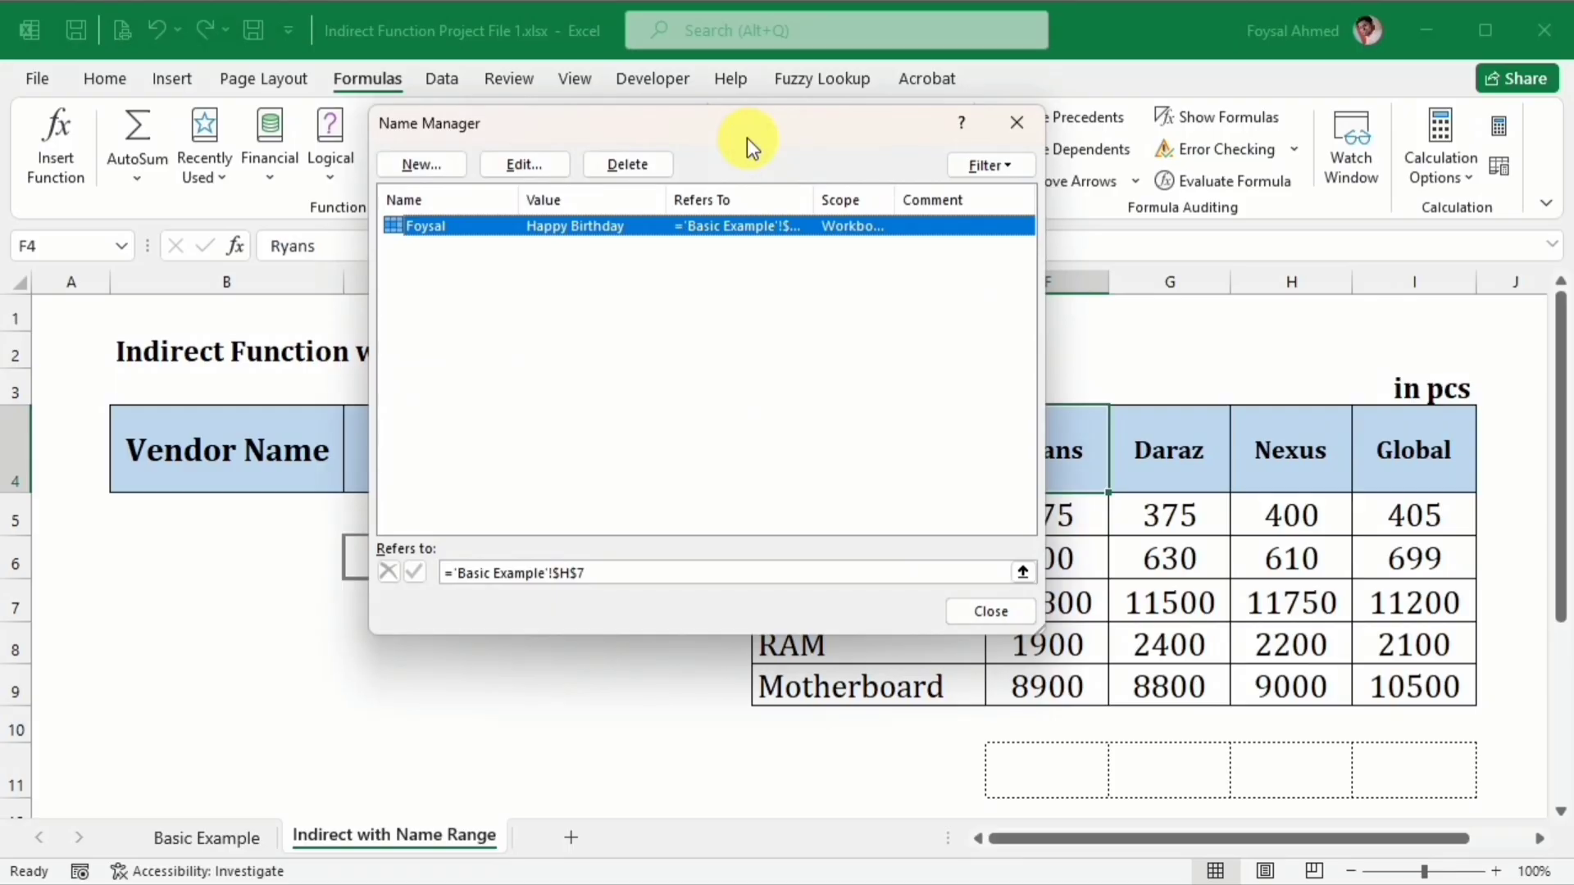
click(421, 164)
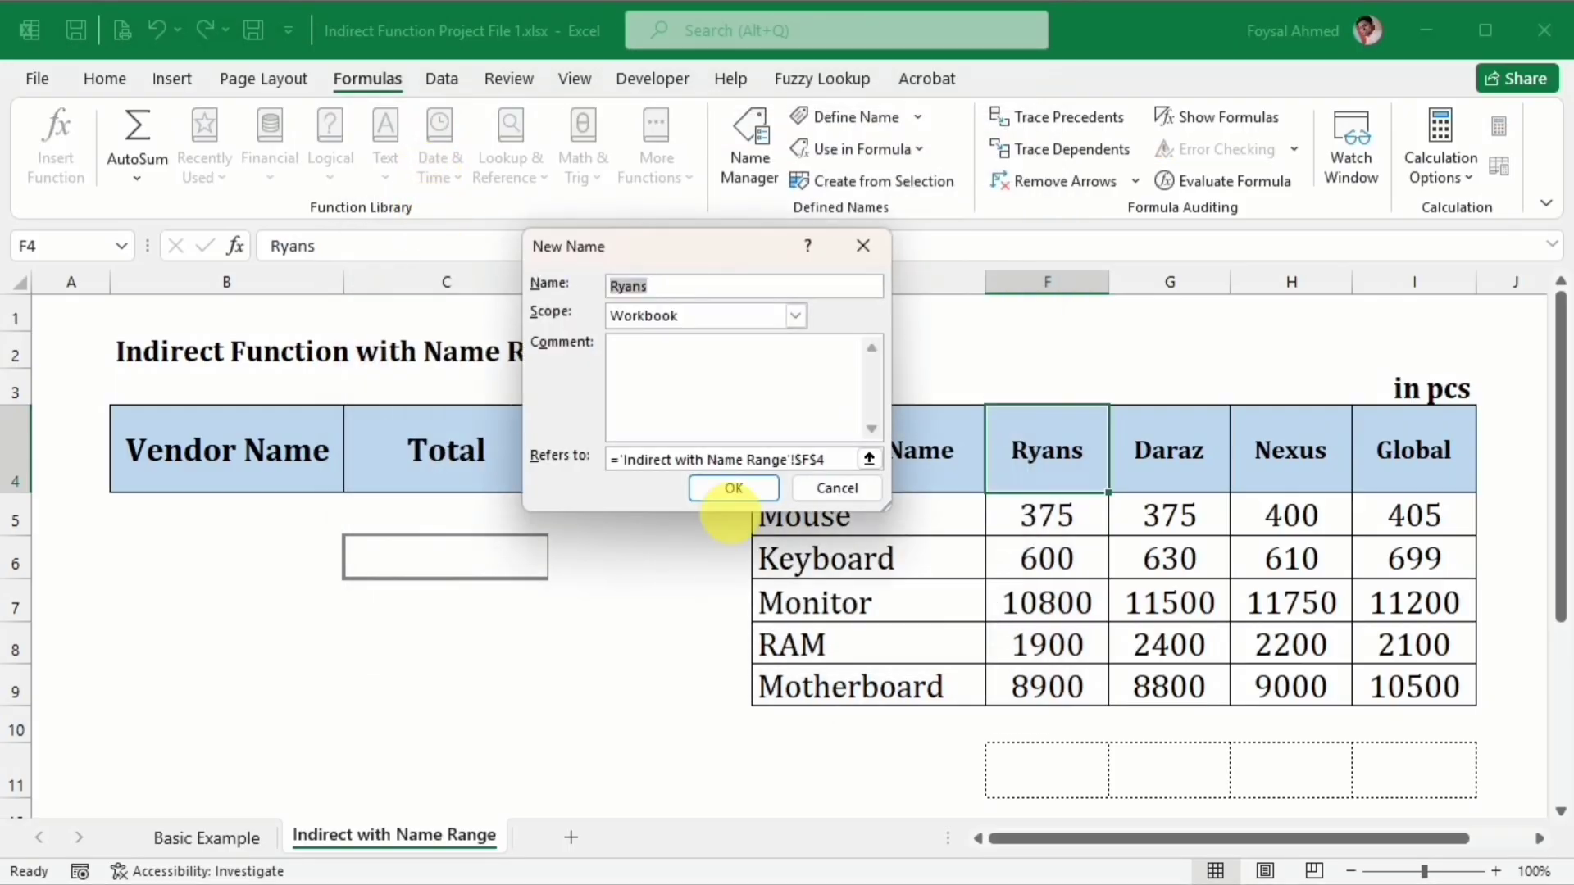
click(869, 458)
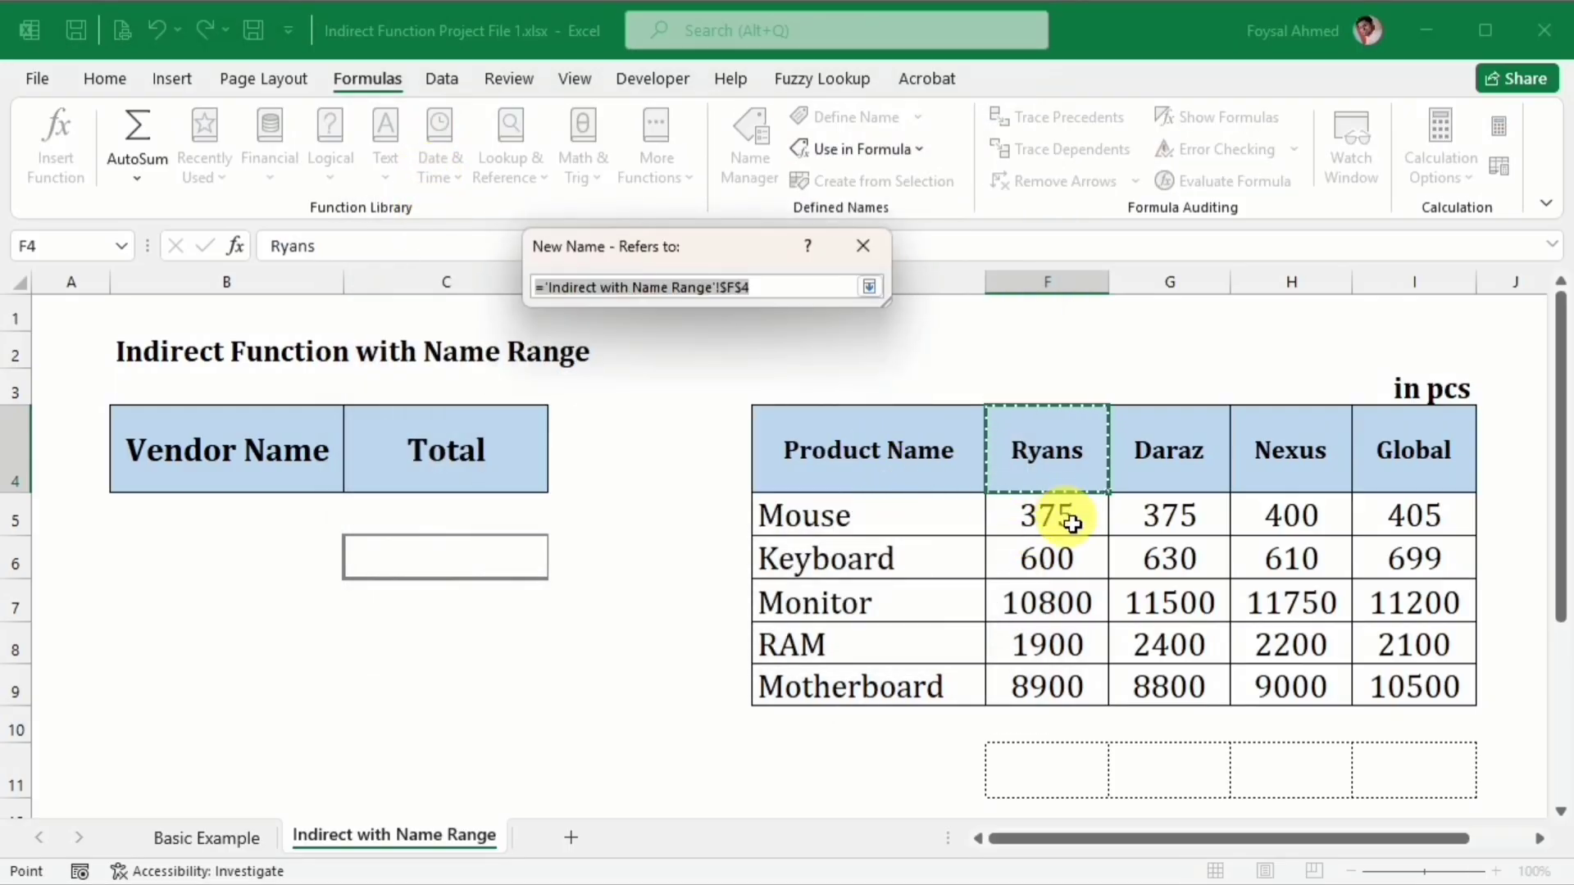
drag(1072, 523, 1054, 689)
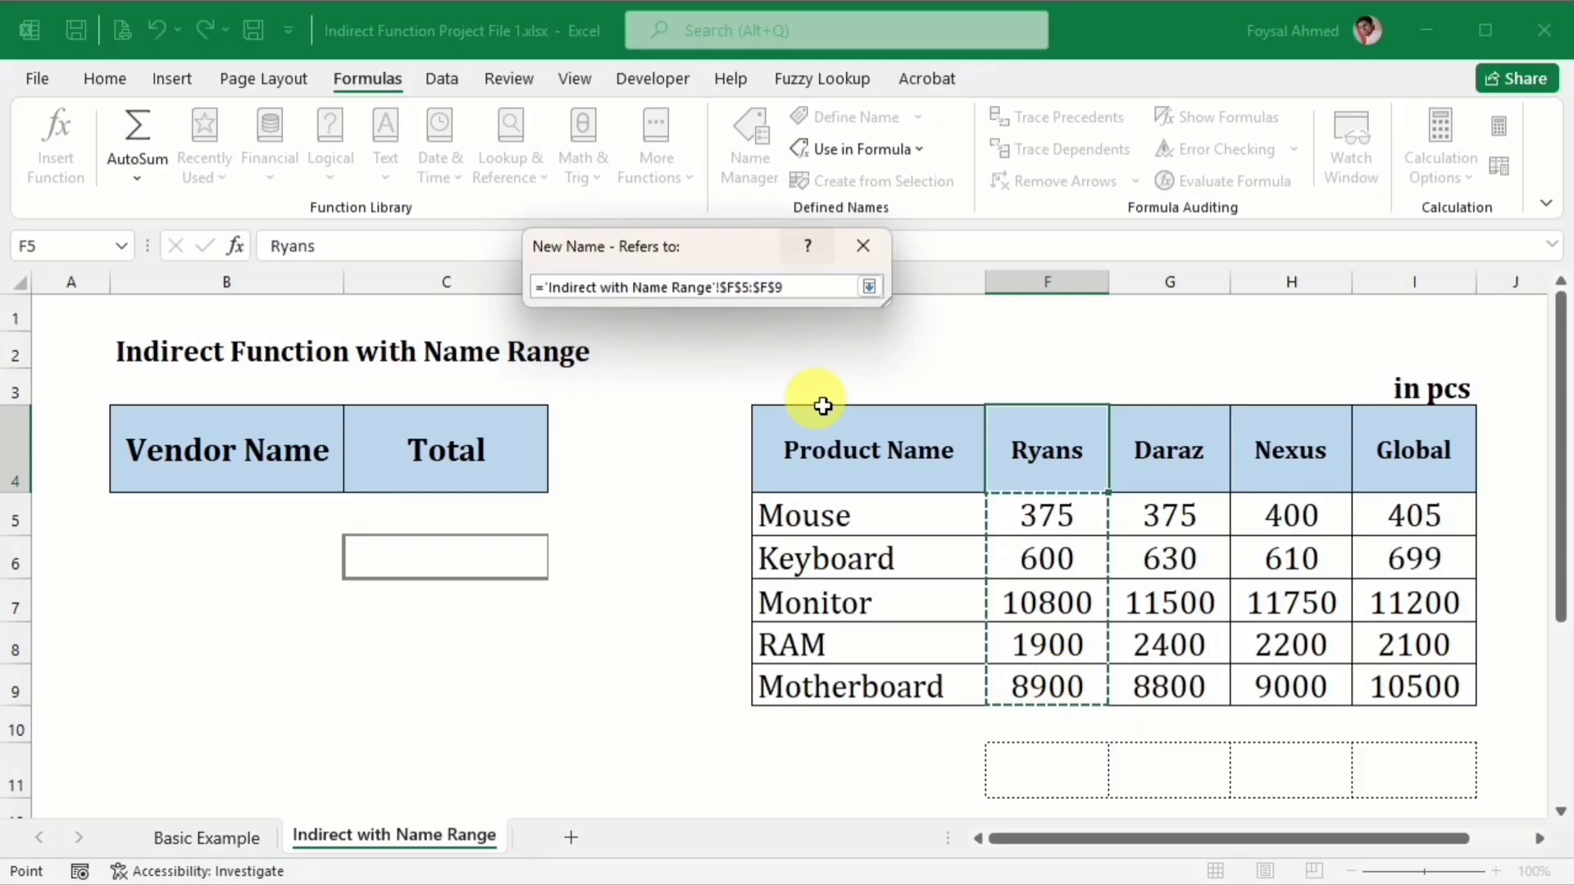
click(871, 289)
click(738, 489)
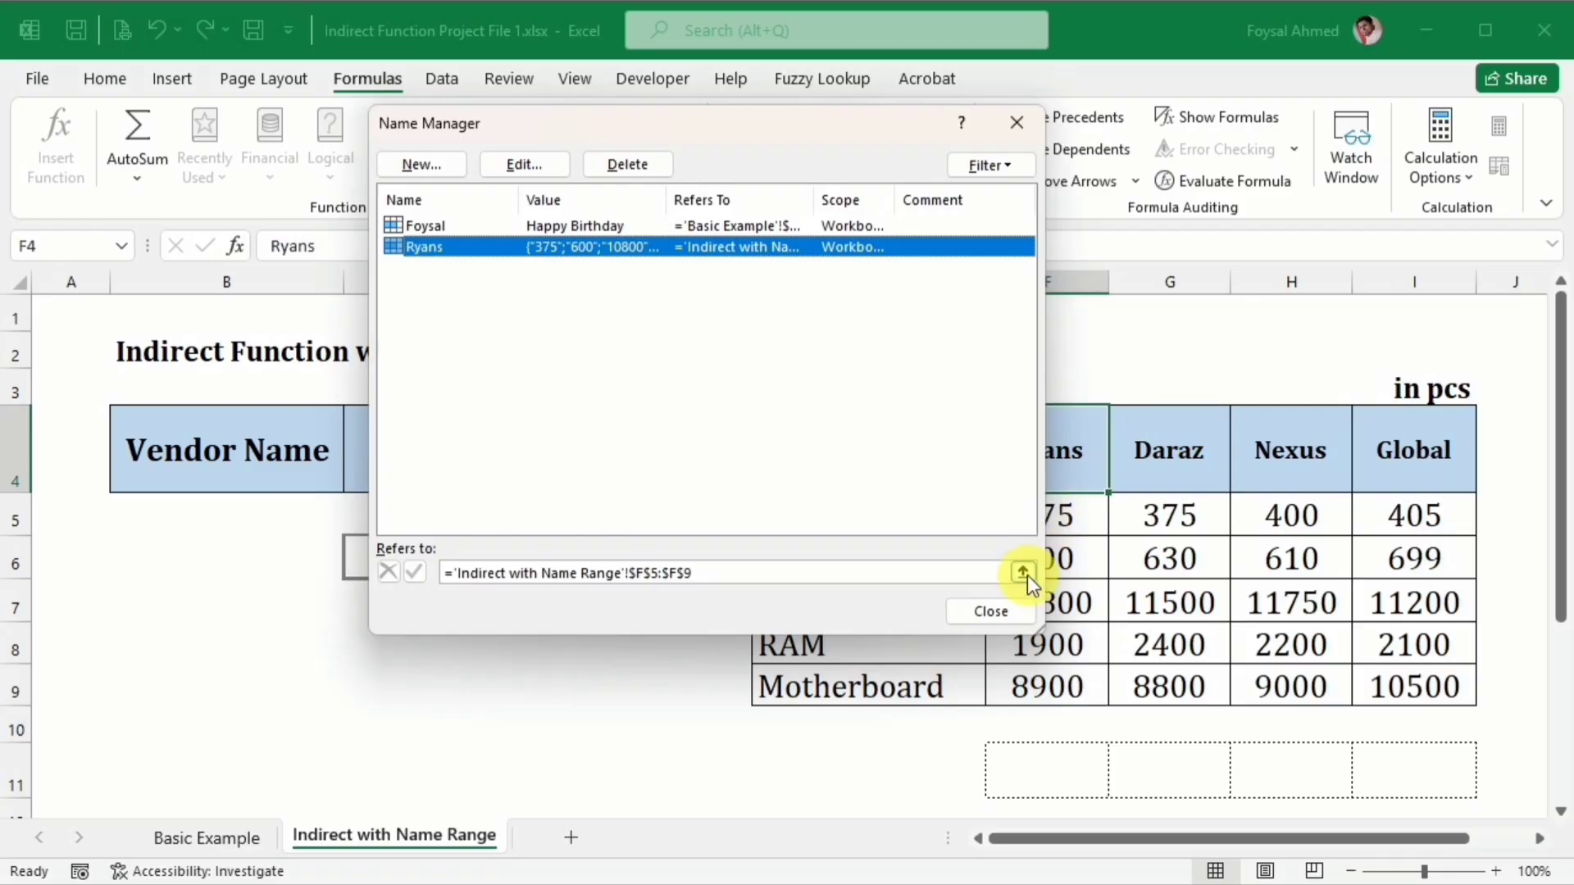
click(990, 611)
Step: Define a workbook-scoped name Daraz that refers to the prices in G5:G9
click(1173, 456)
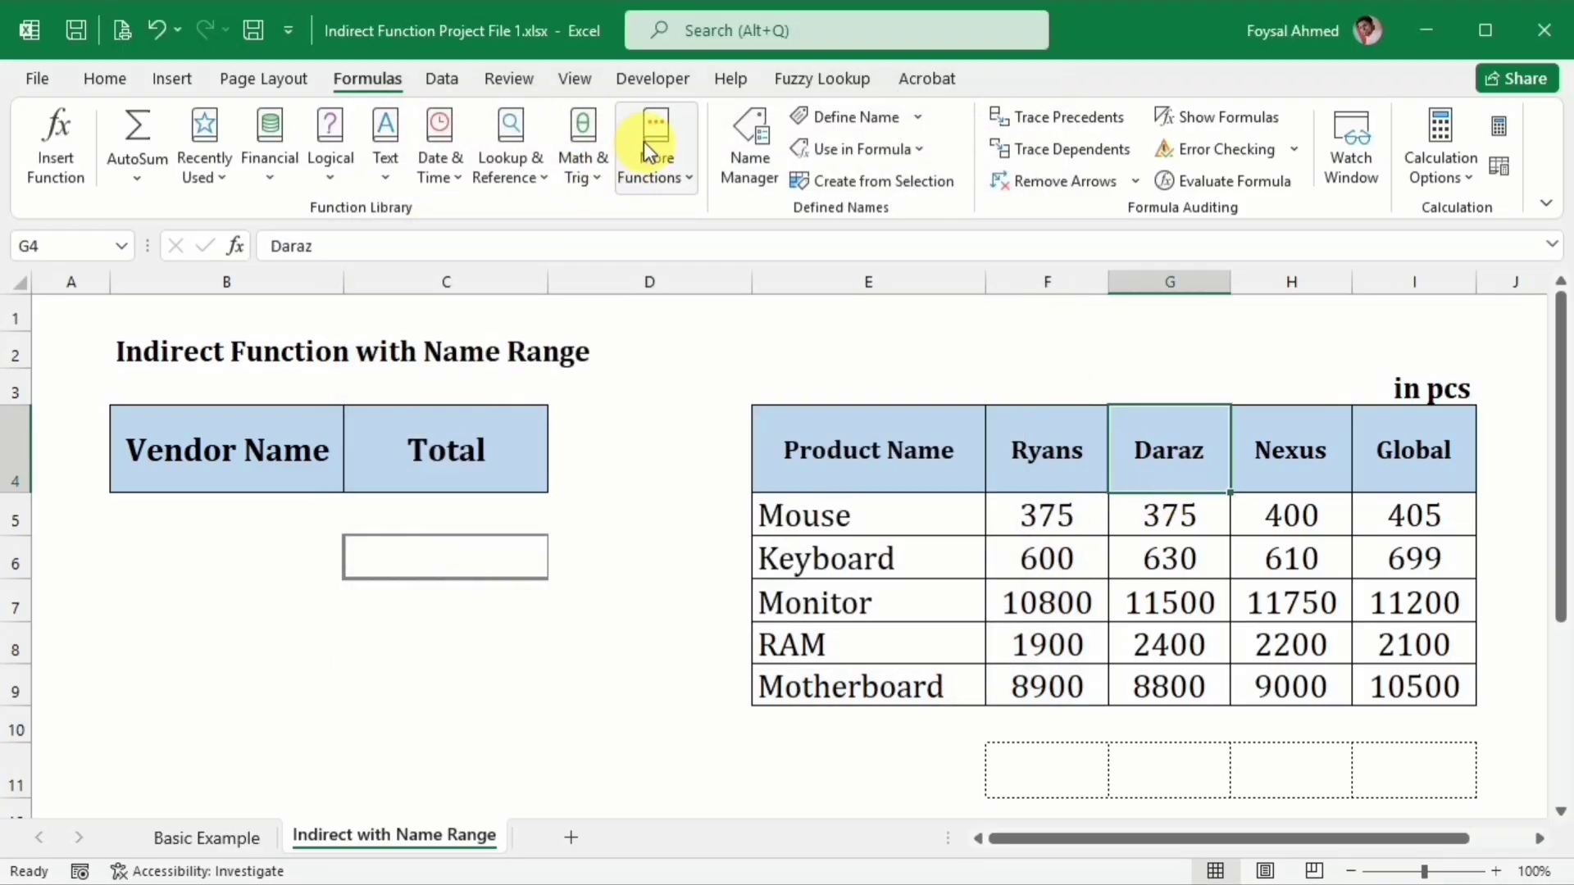
click(741, 125)
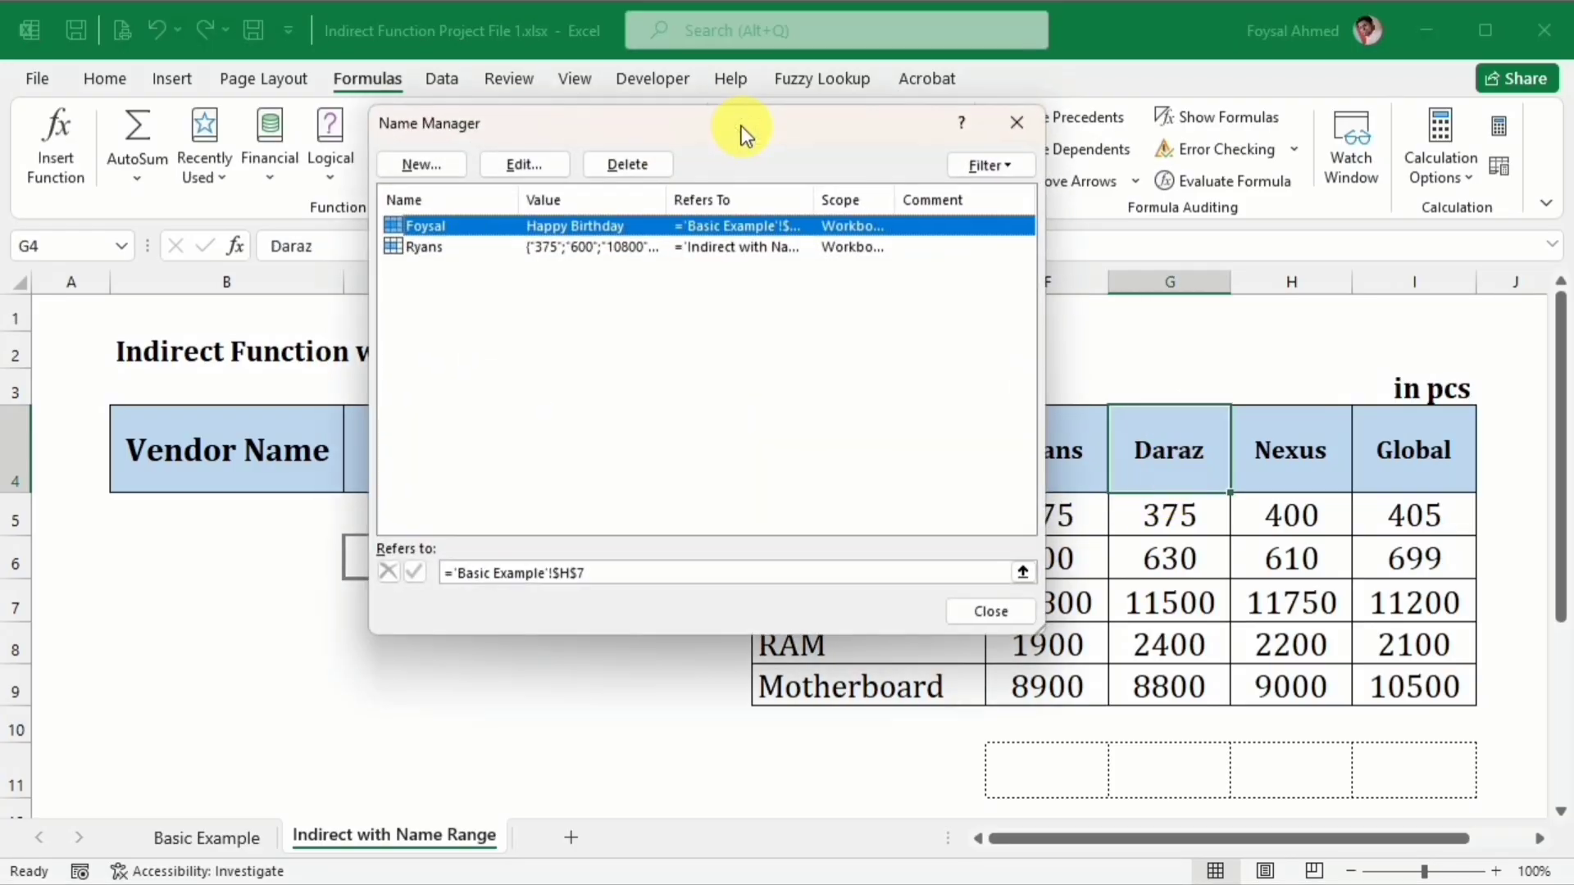
click(420, 163)
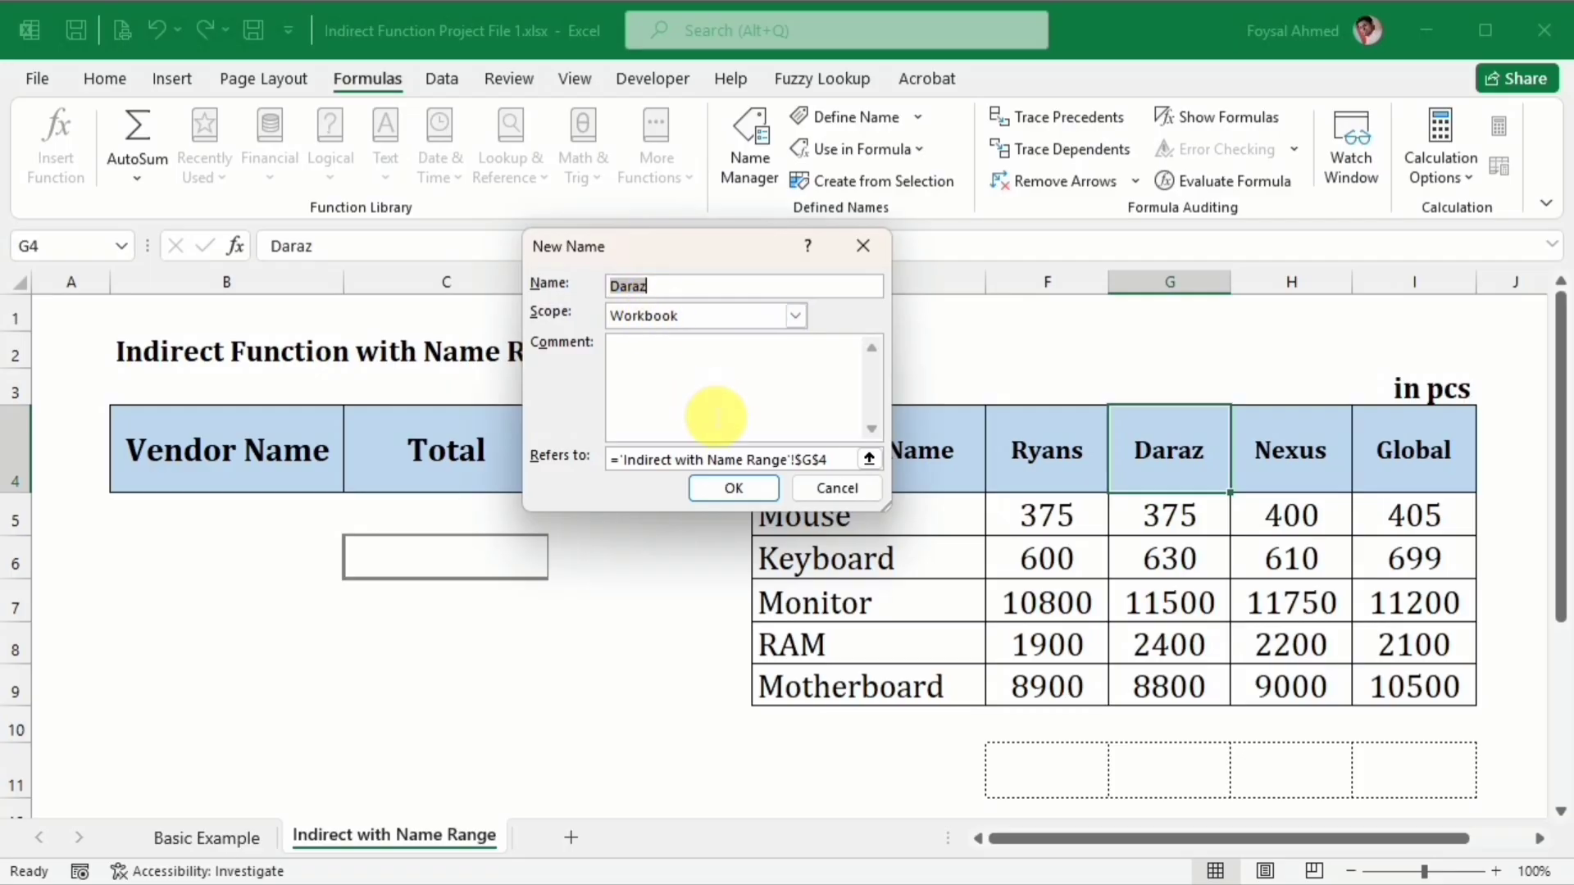
click(869, 458)
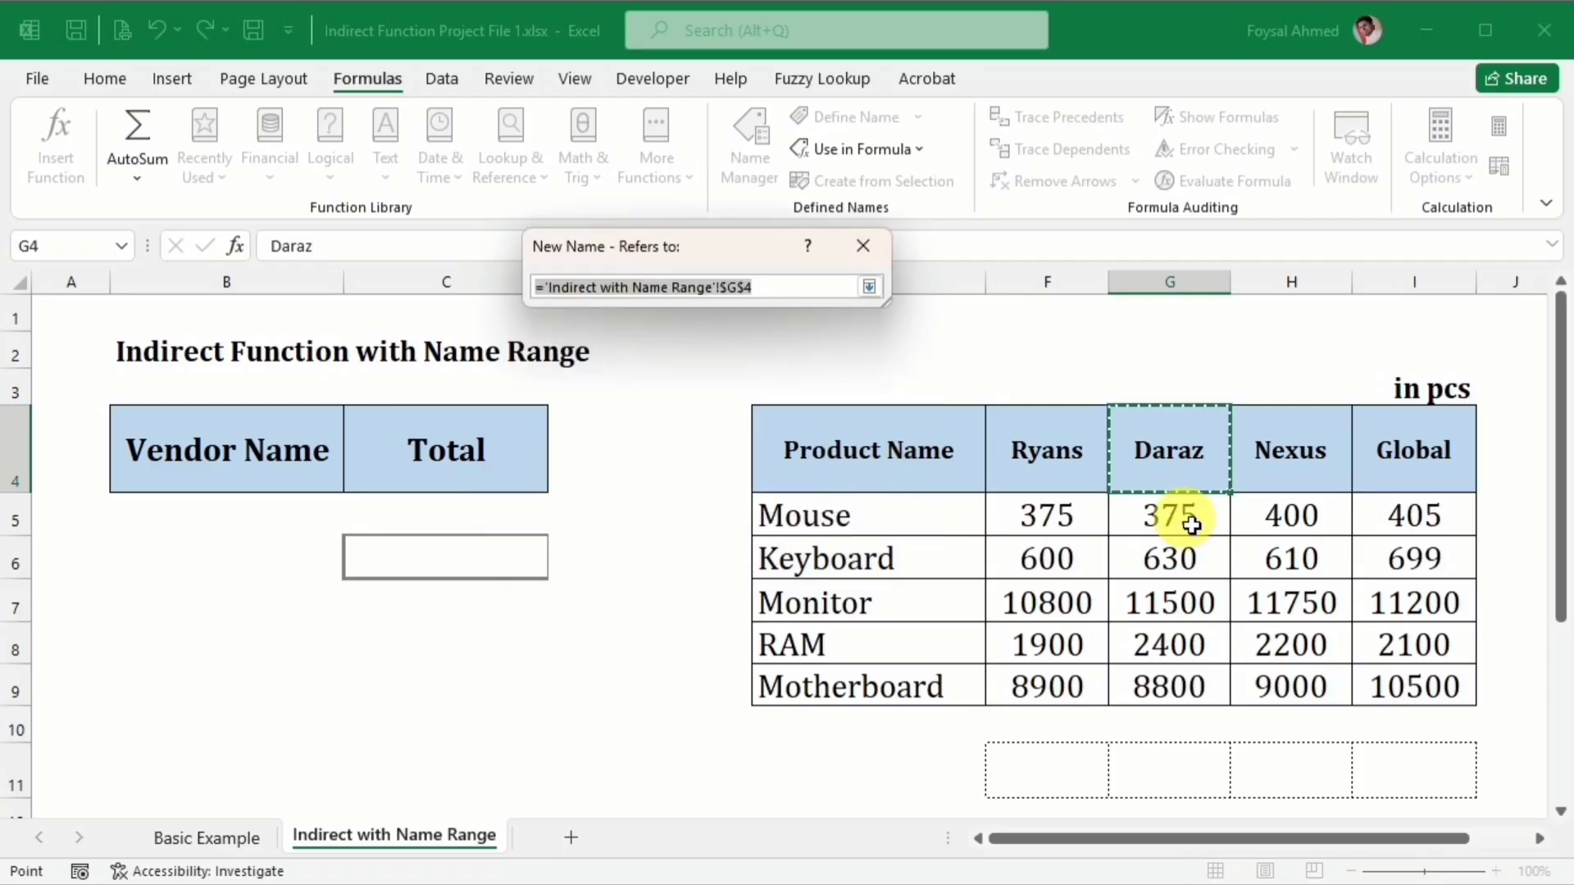
drag(1191, 525, 1187, 688)
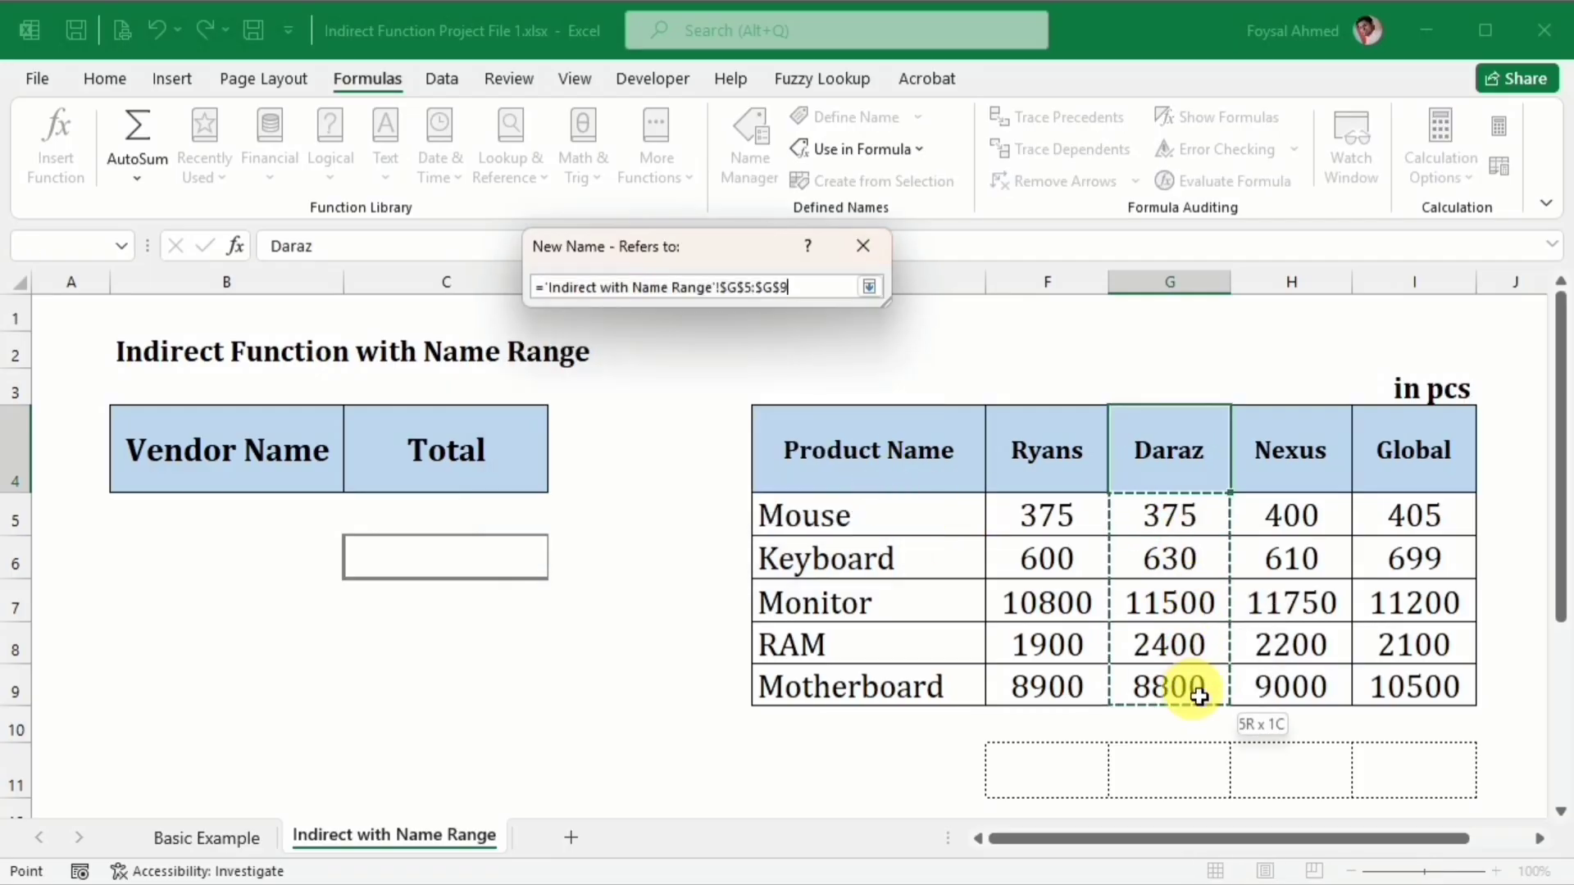
click(871, 288)
click(729, 494)
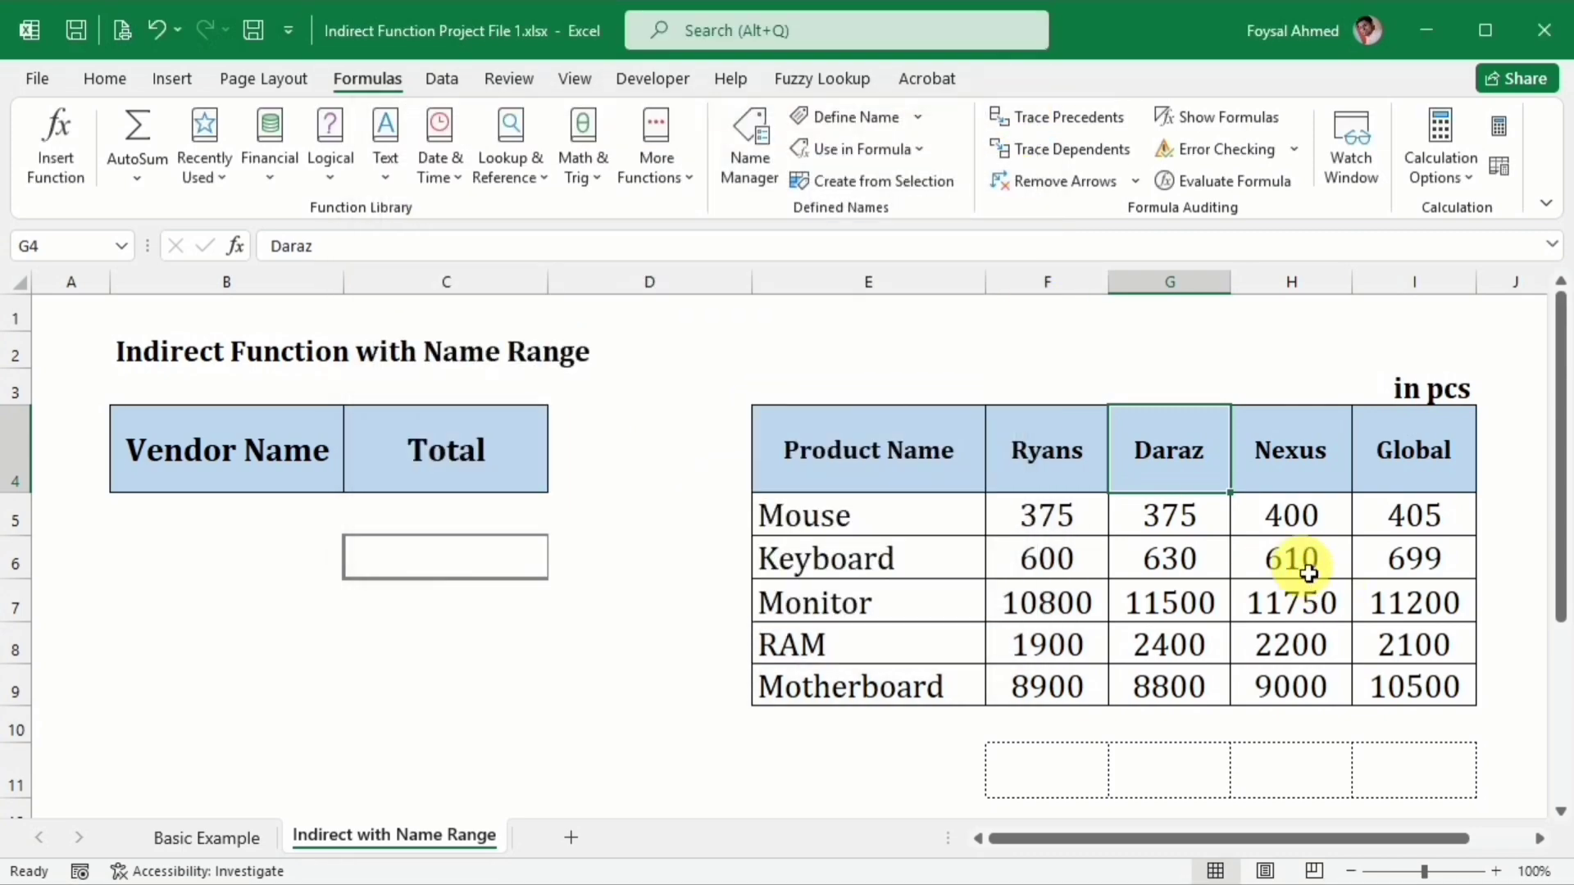
Step: Define a workbook-scoped name Nexus that refers to the prices in H5:H9
click(1289, 465)
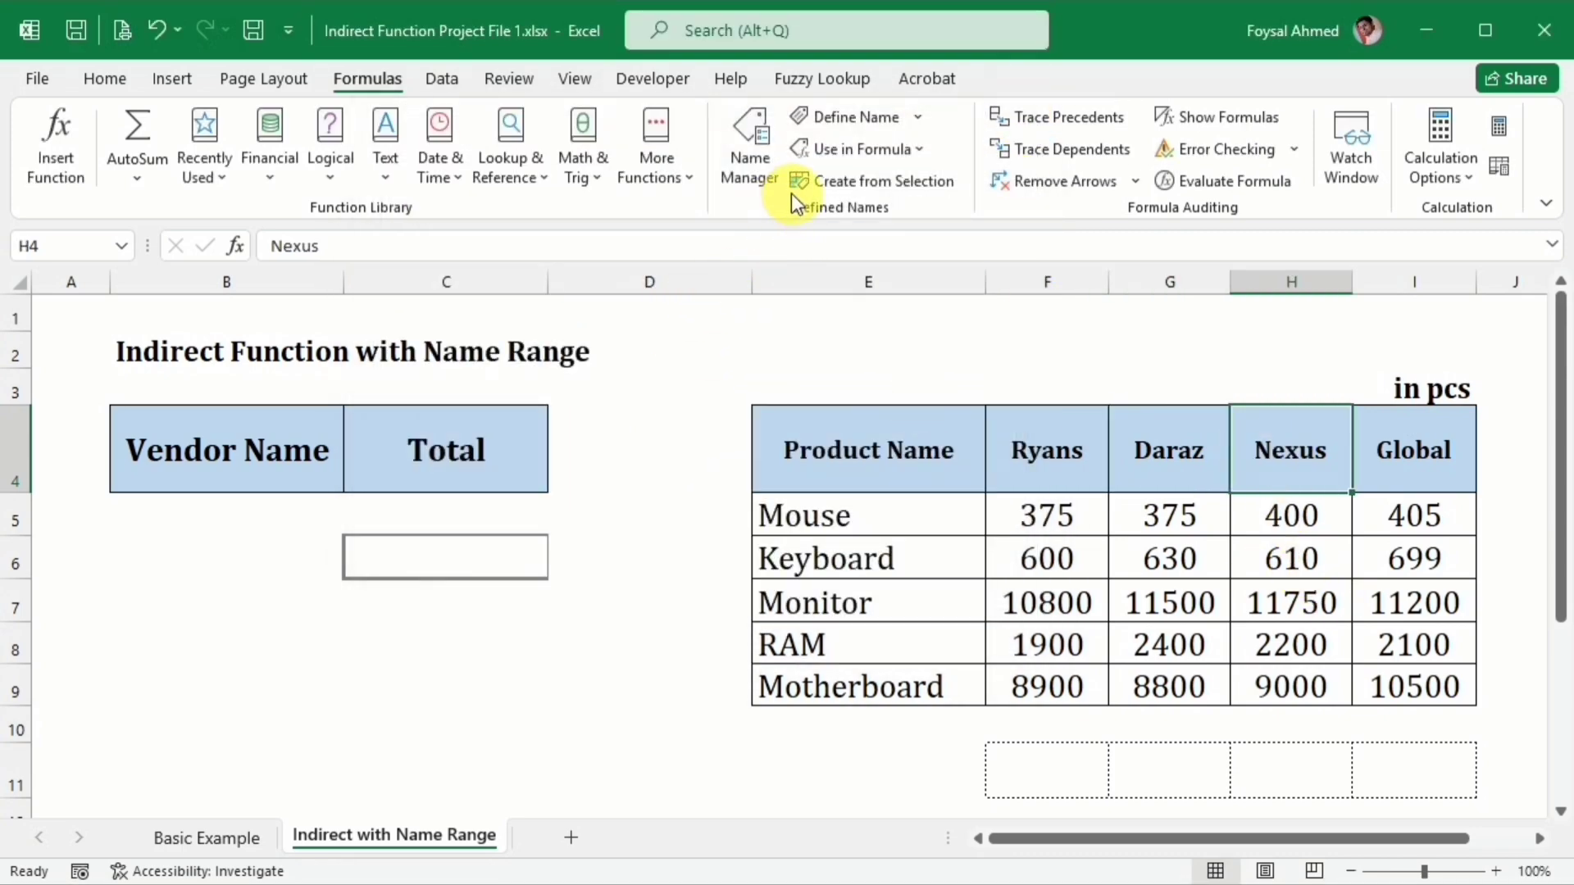
click(743, 156)
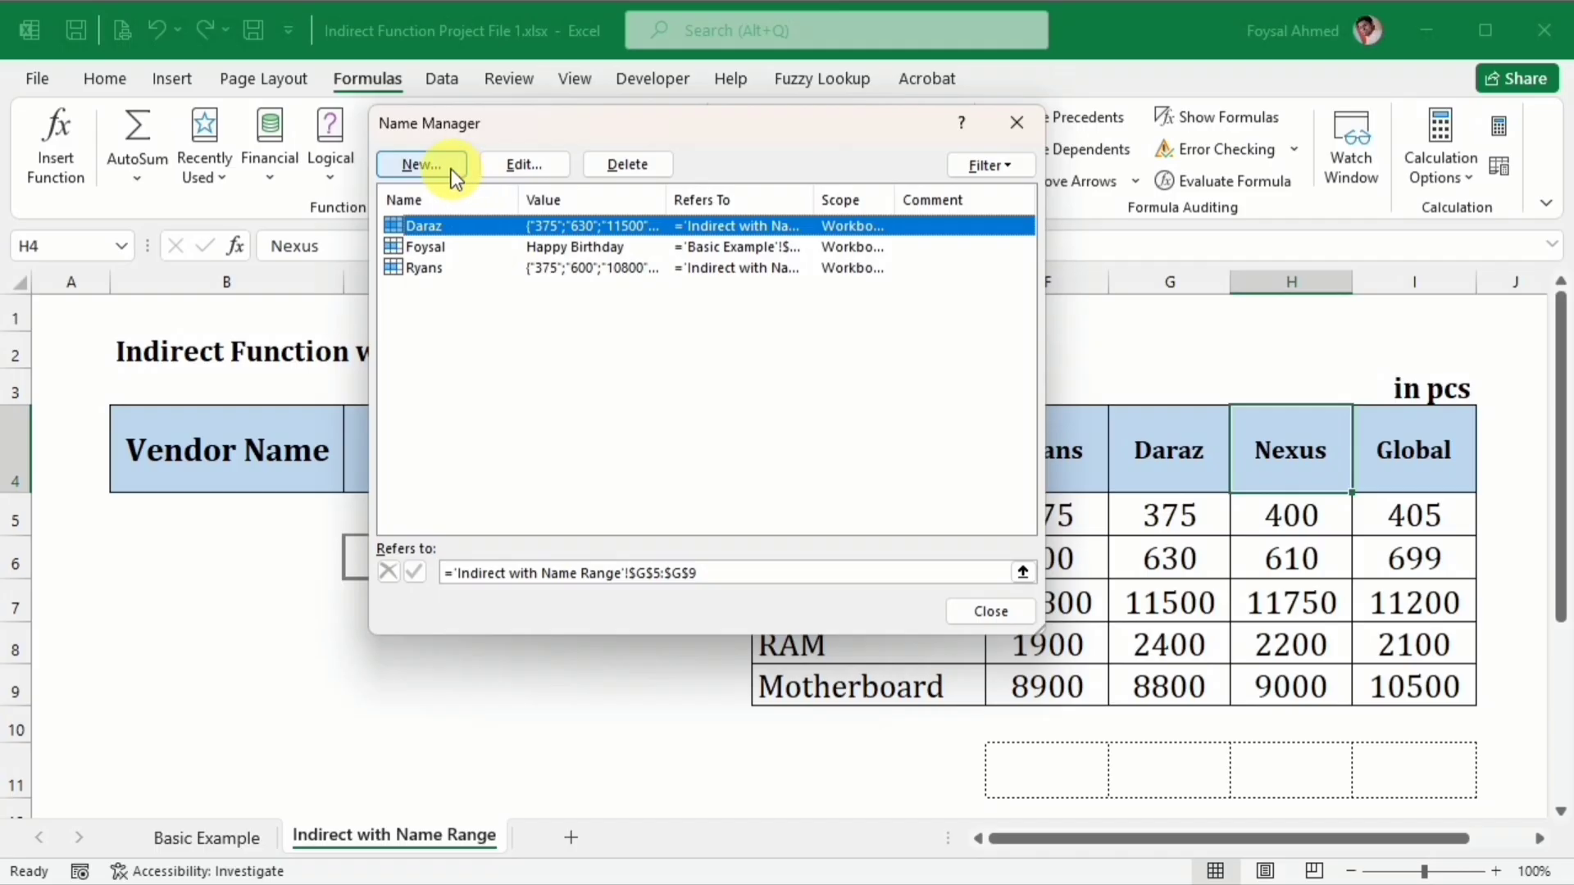
click(451, 169)
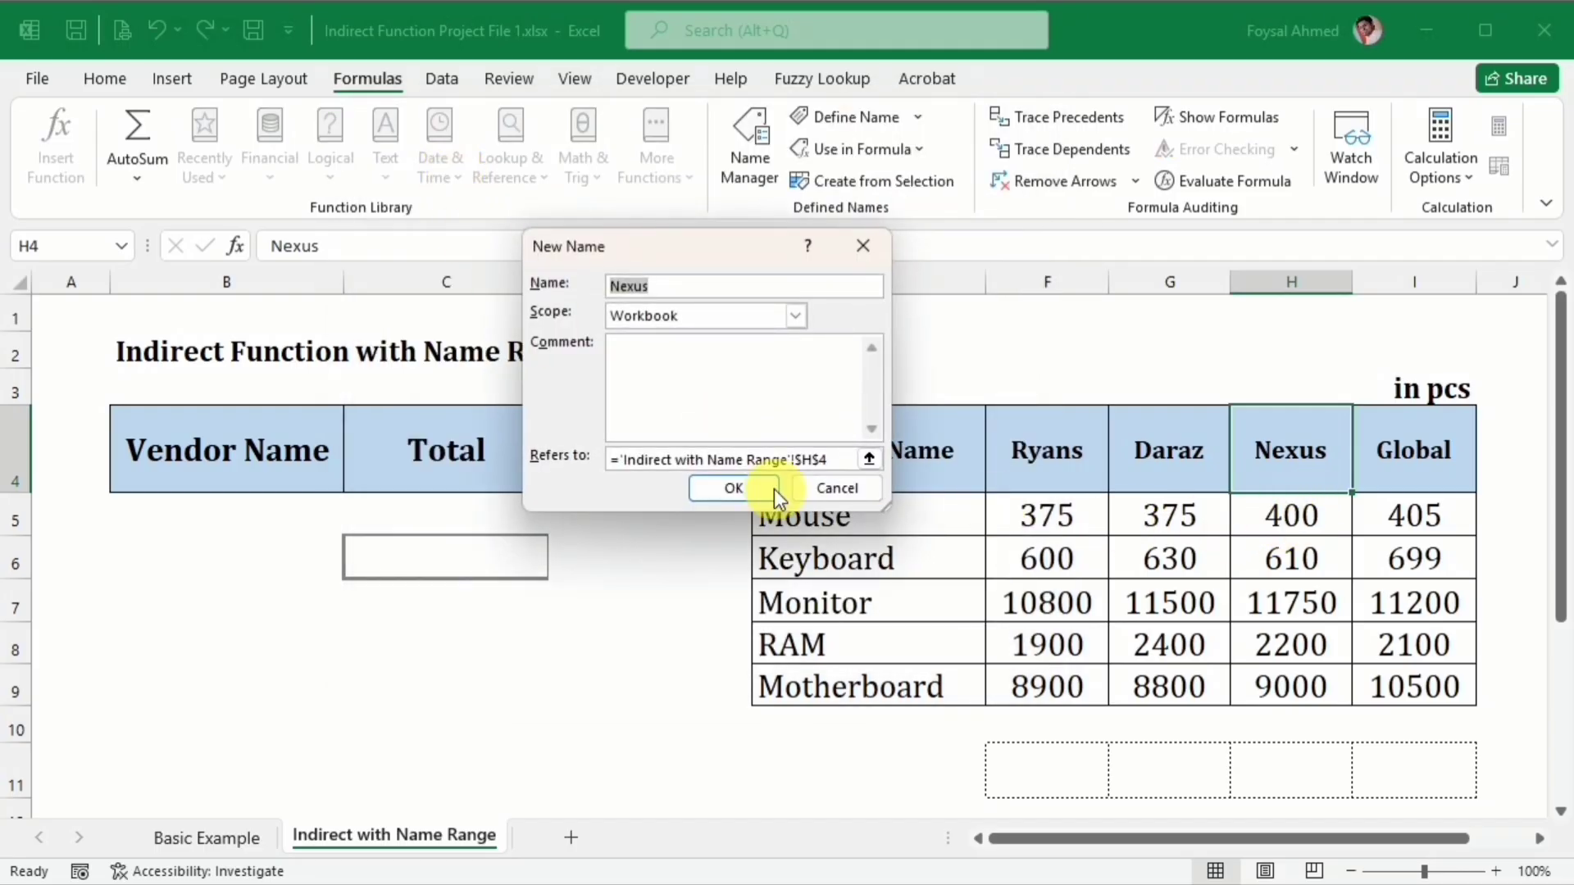
click(869, 459)
drag(1270, 520, 1317, 692)
click(869, 286)
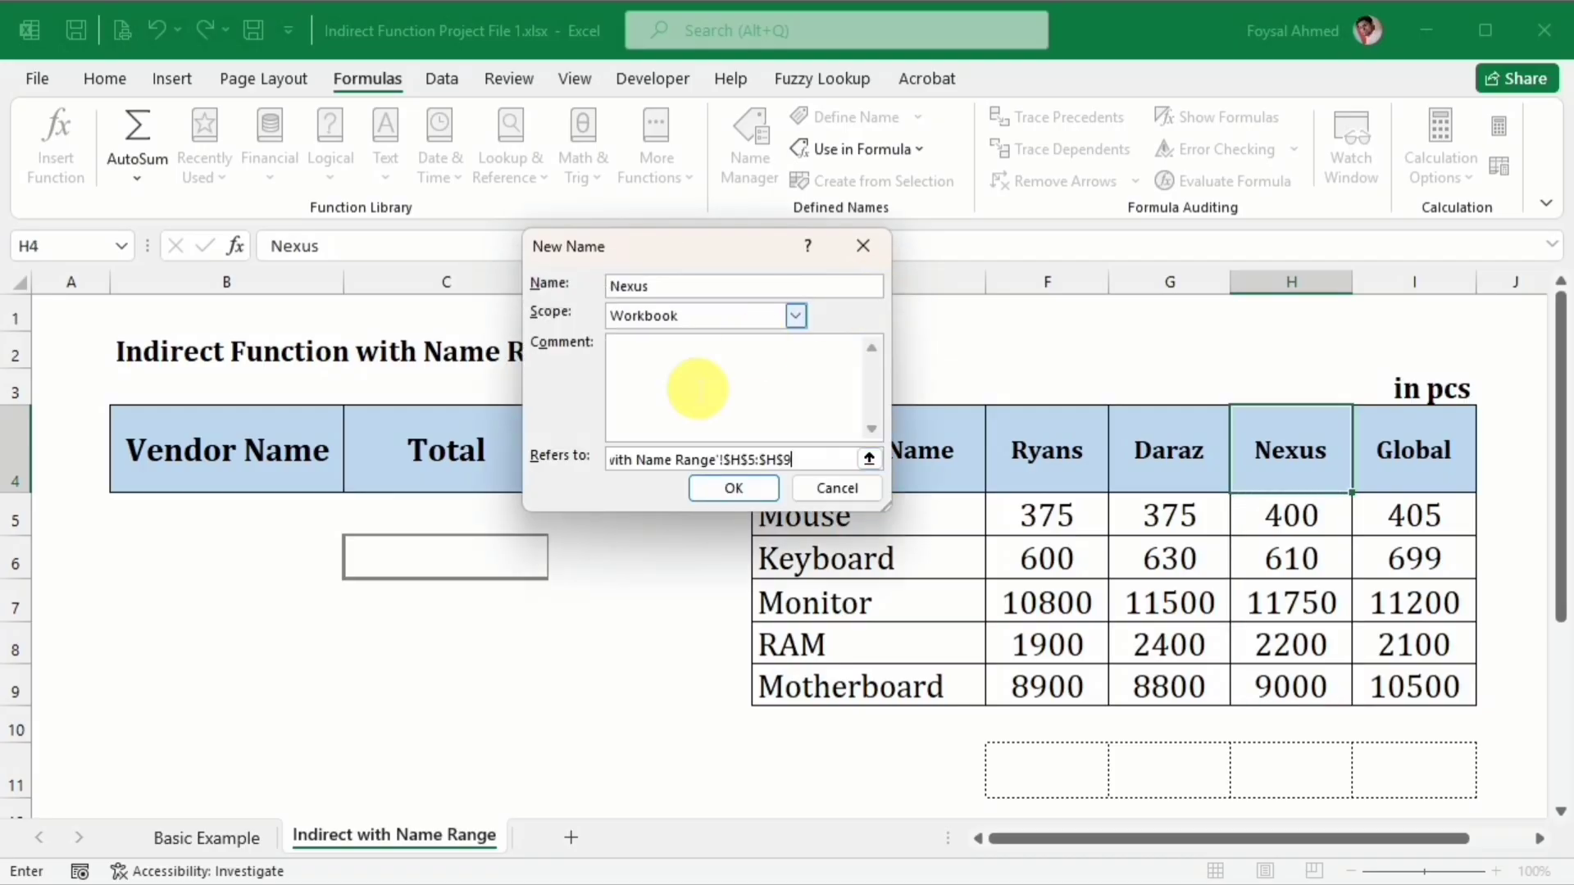
click(728, 489)
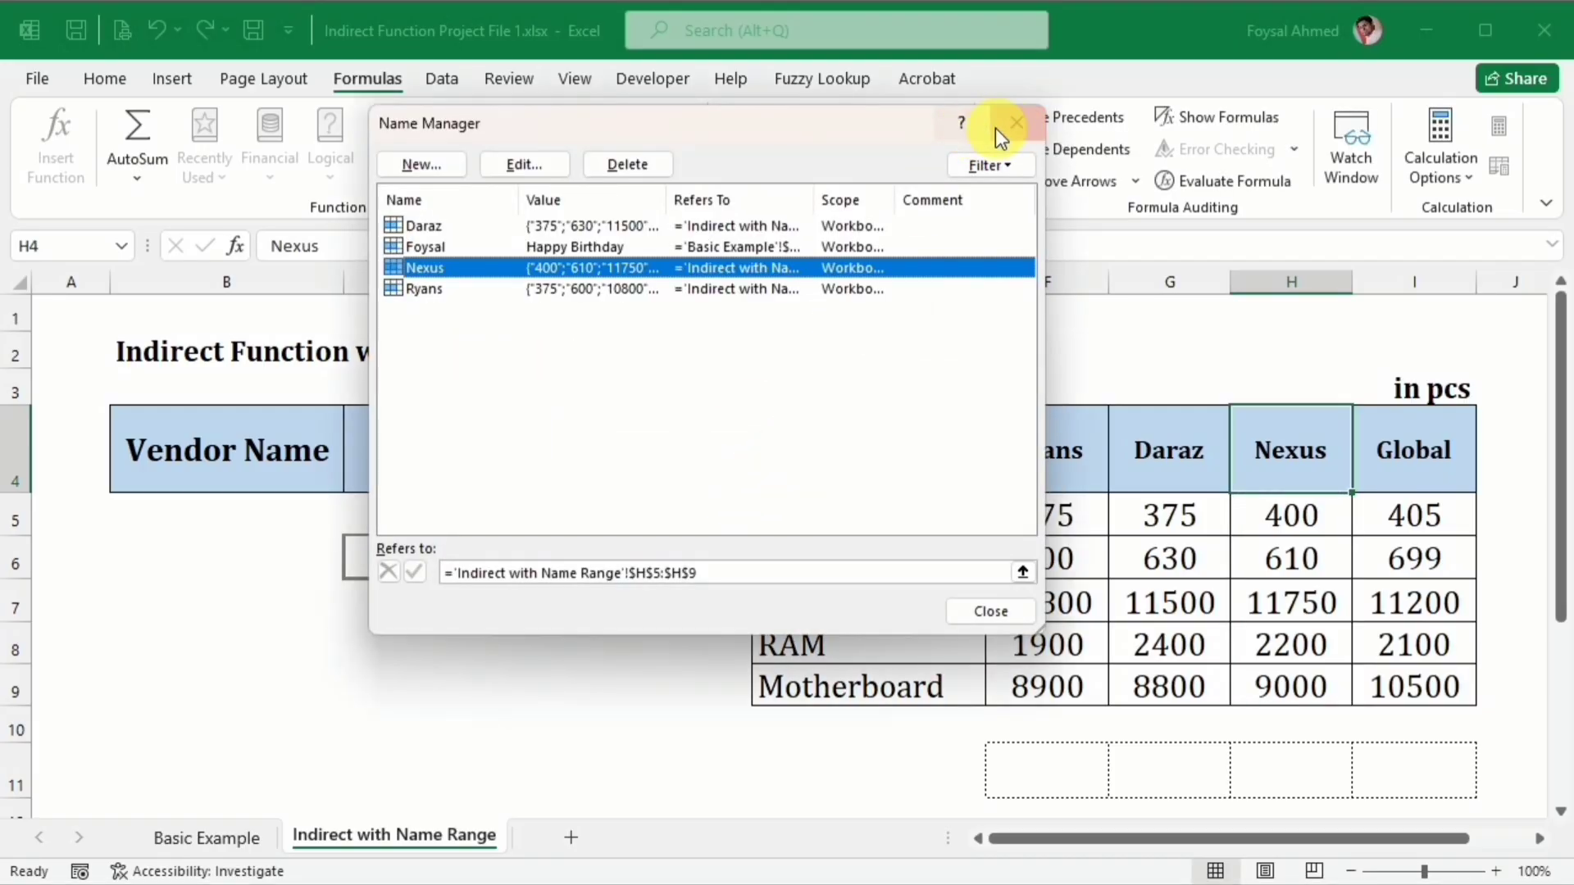
click(995, 128)
Step: Define a workbook-scoped name Global that refers to the prices in I5:I9
click(1431, 449)
click(729, 152)
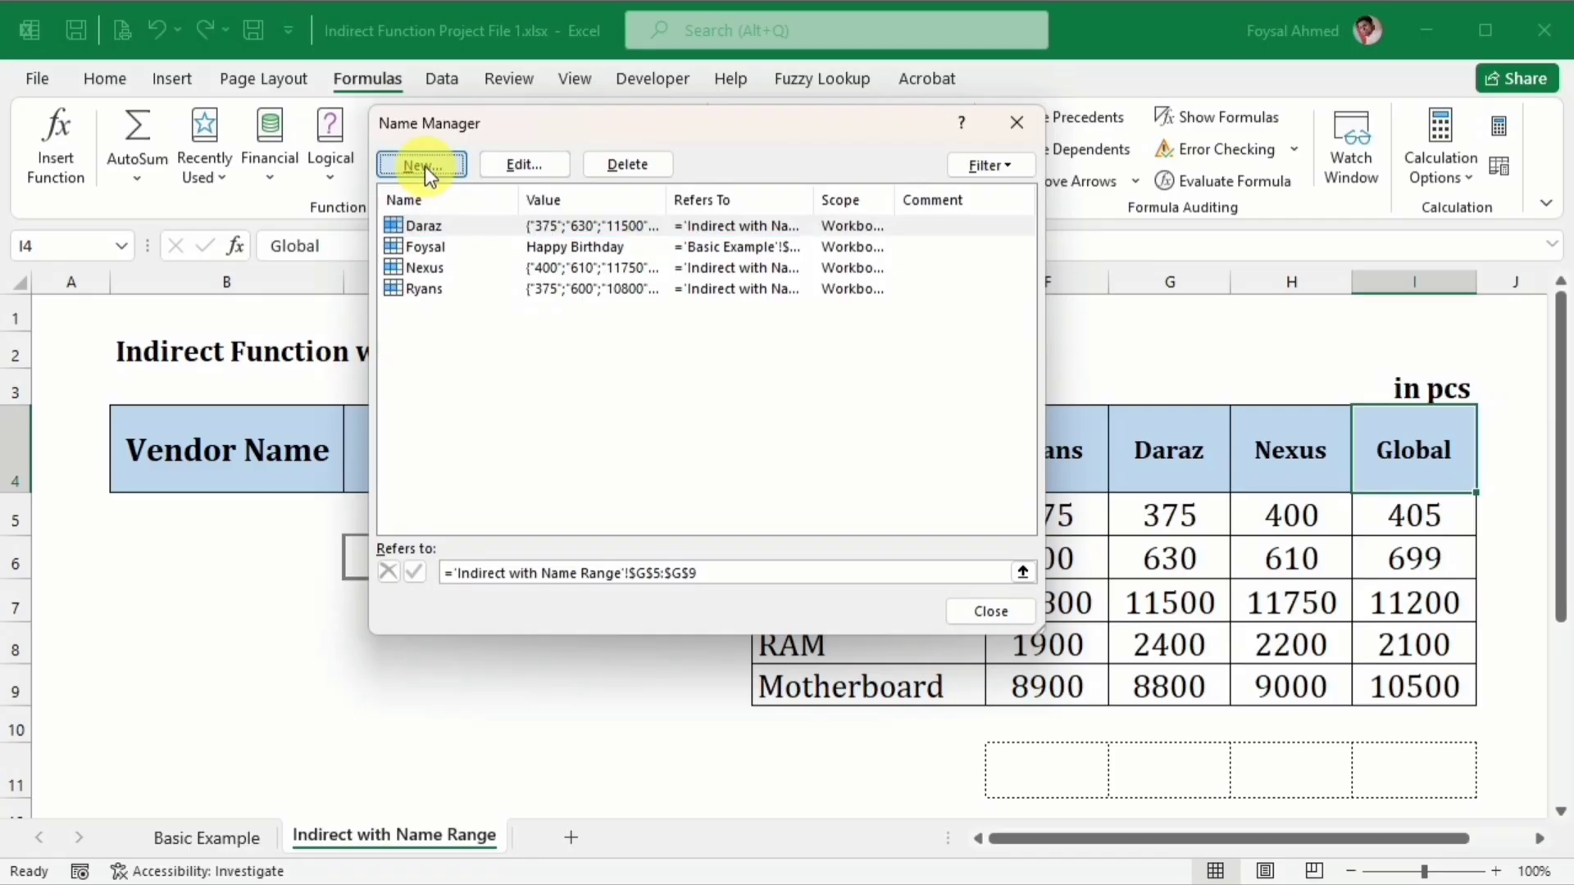
click(422, 165)
click(866, 457)
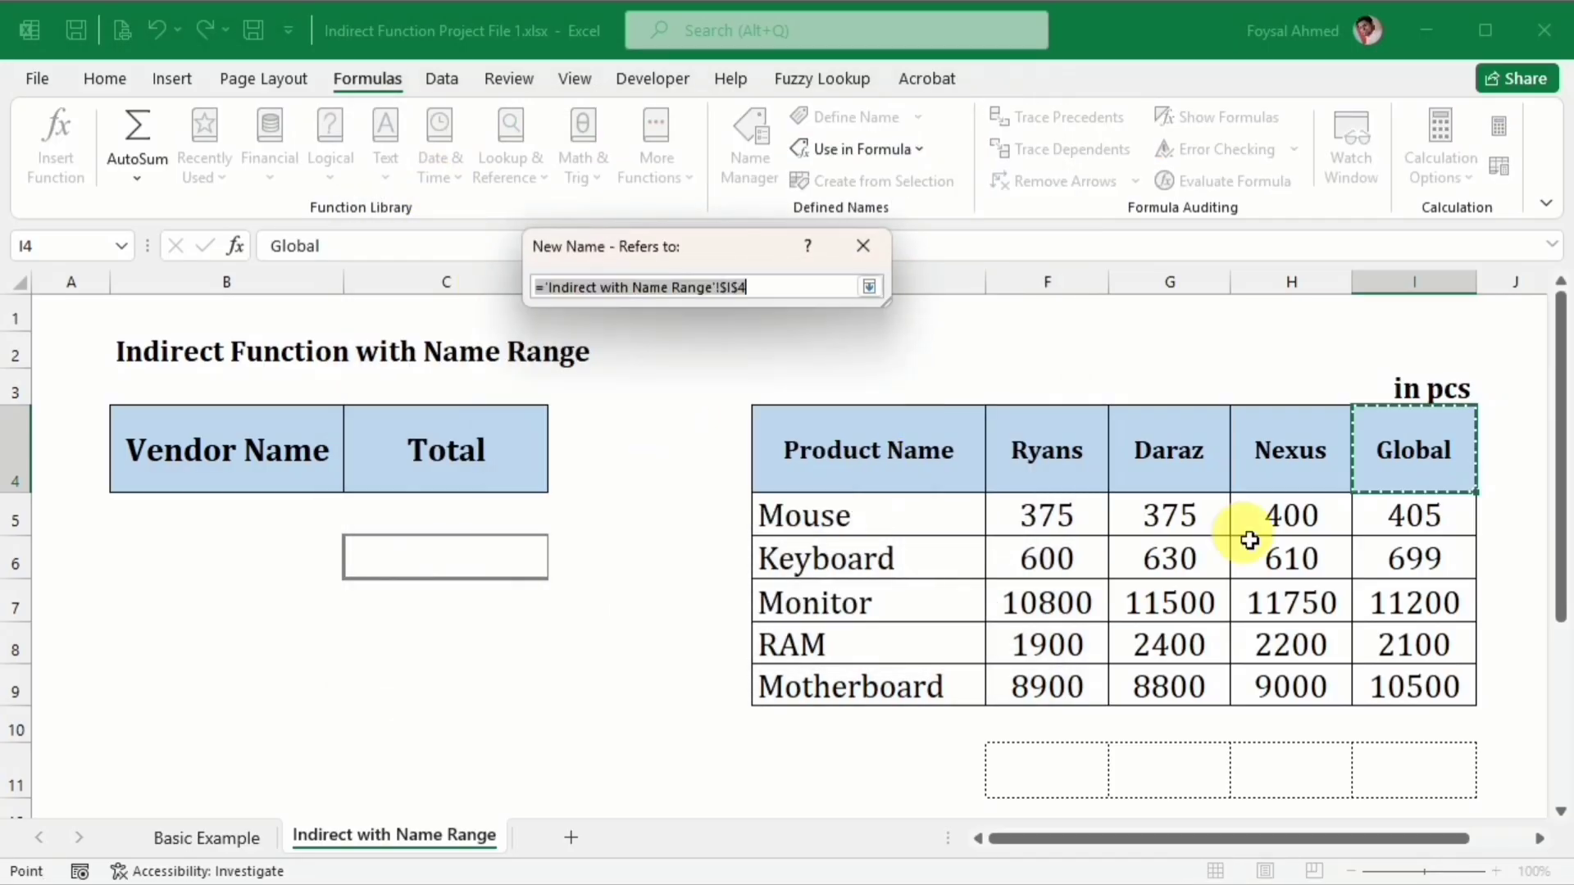
drag(1416, 516, 1424, 711)
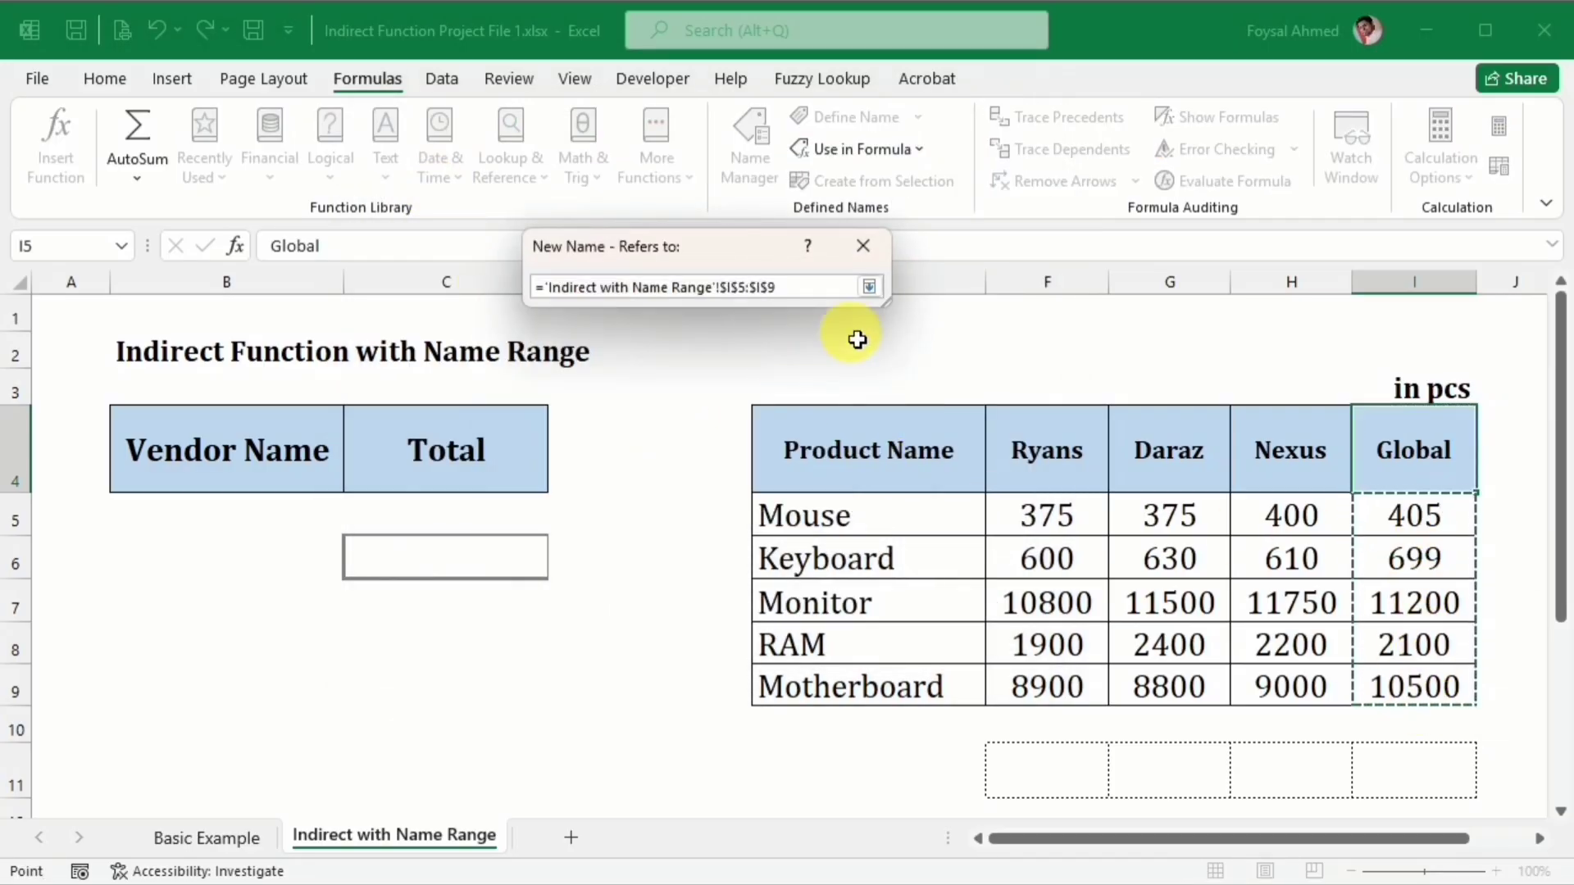
click(869, 288)
click(736, 483)
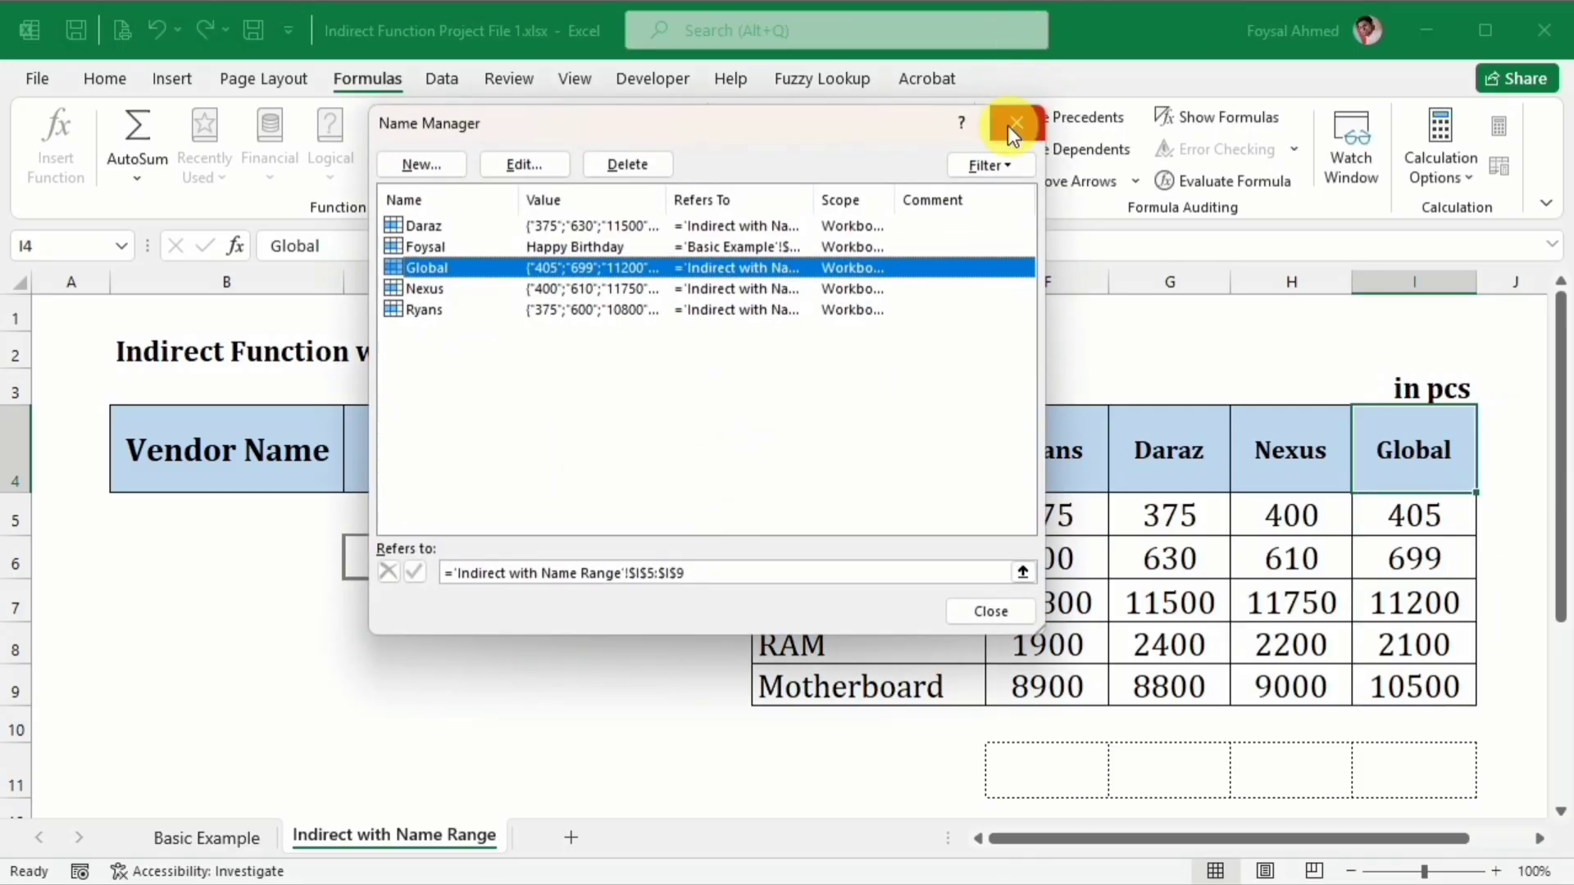
click(1009, 127)
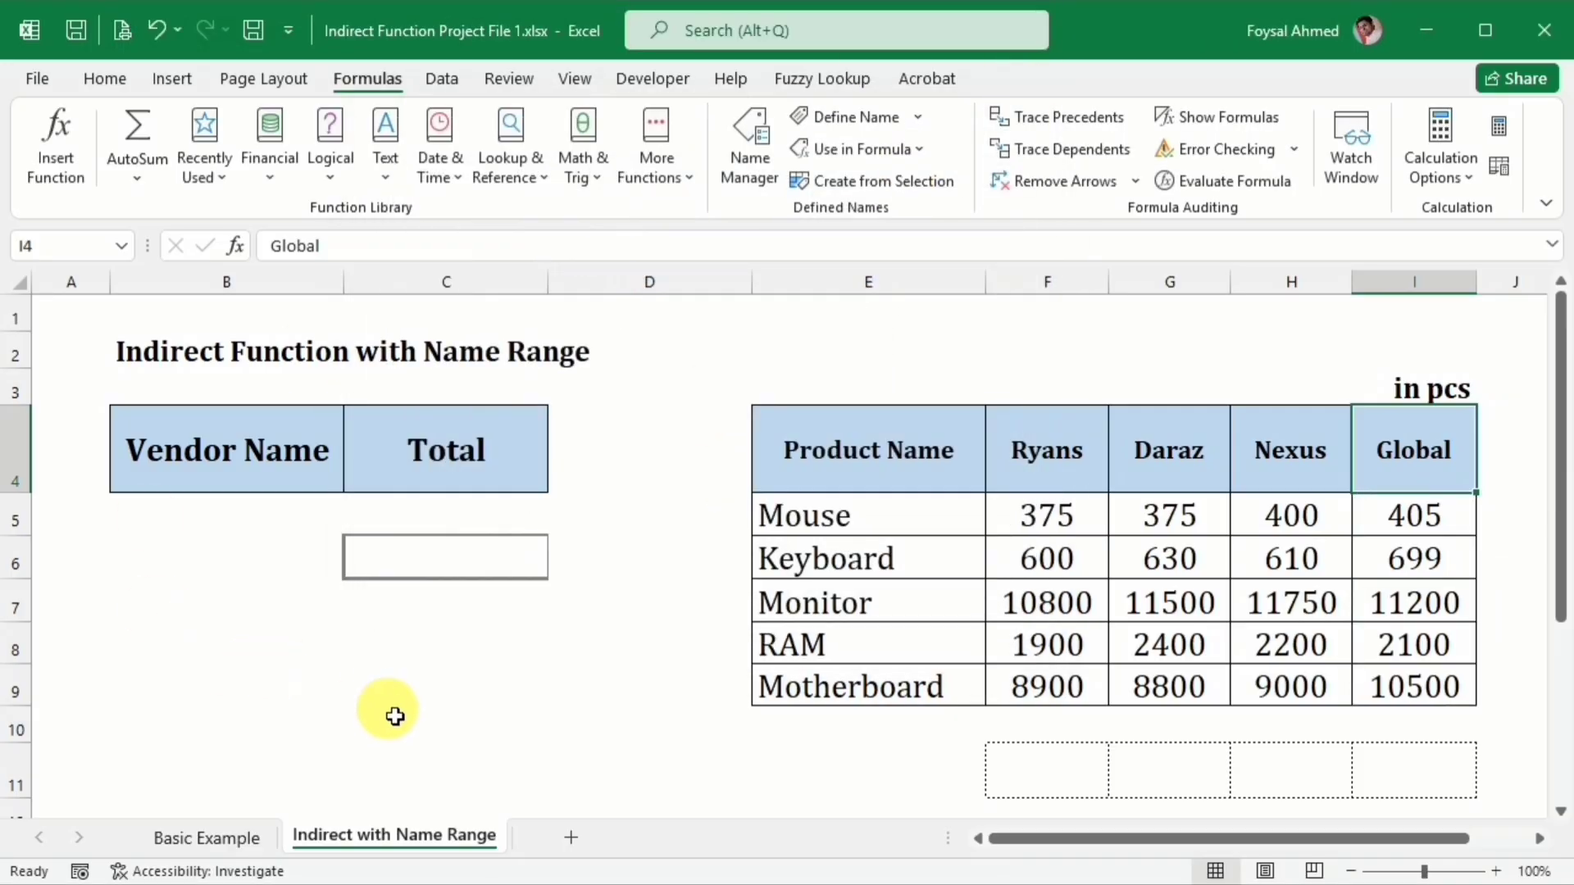
Step: Add list data validation to cell B6 with the vendor headings F4:I4 as source, and choose Ryans from it
click(206, 576)
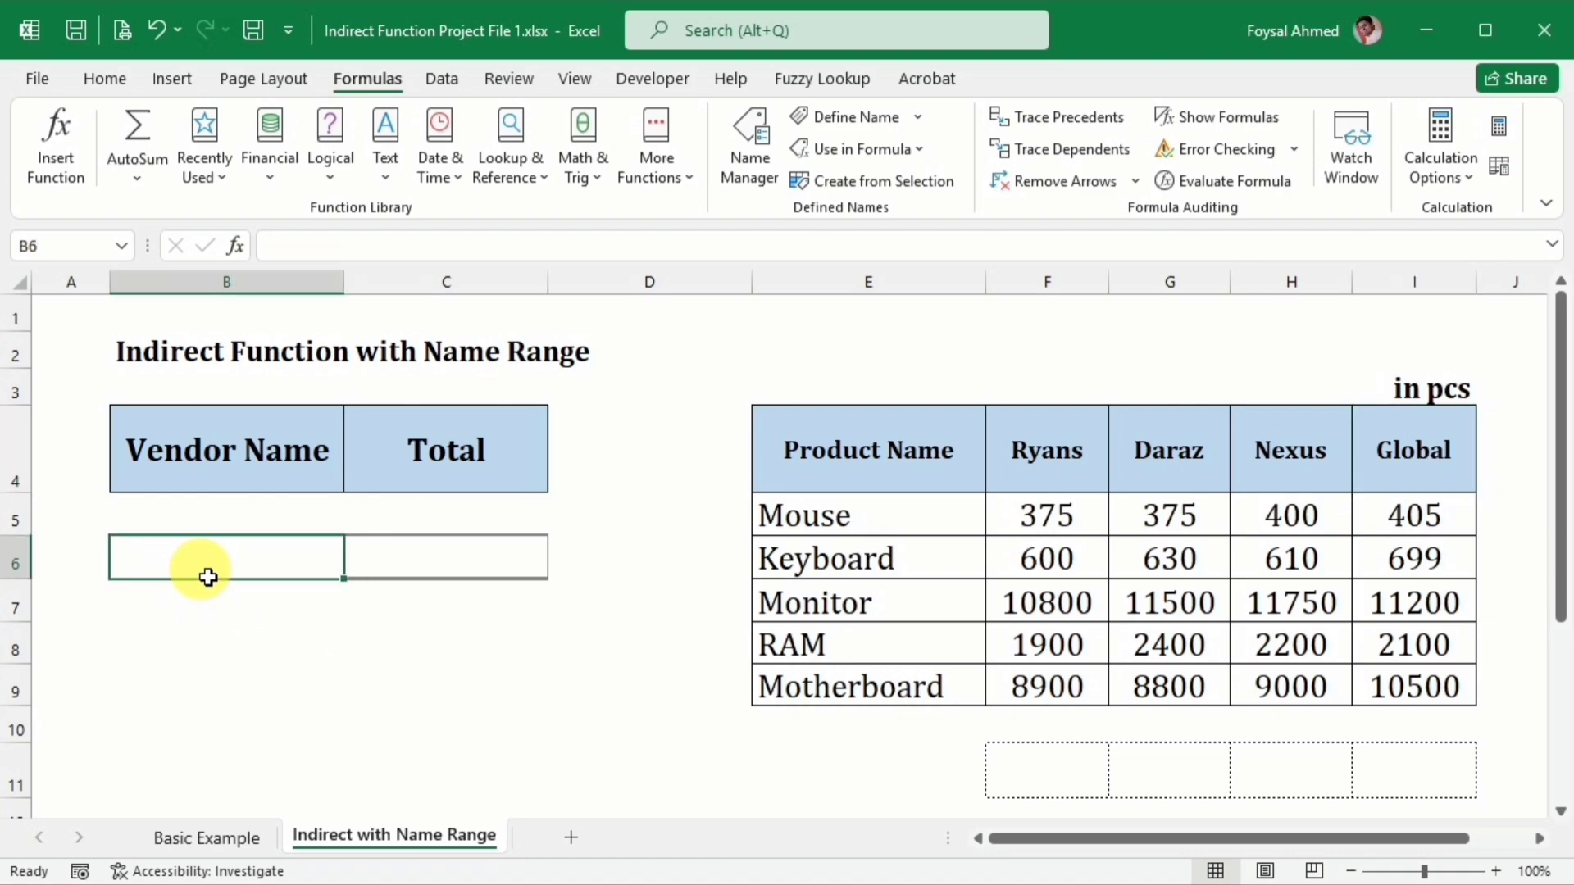
click(427, 77)
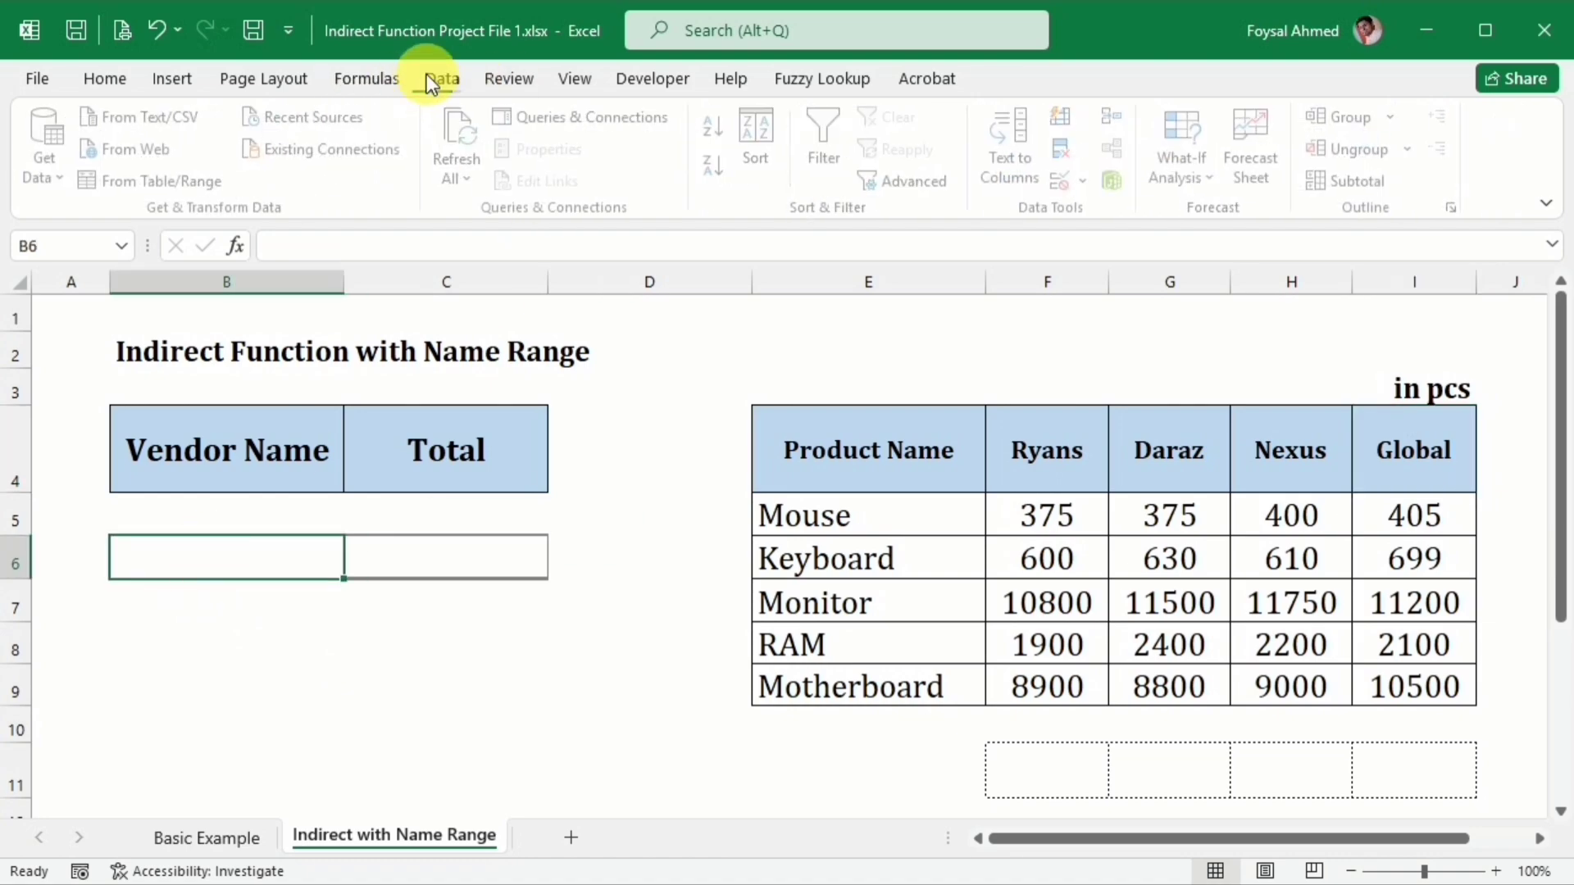
click(1090, 182)
click(1120, 217)
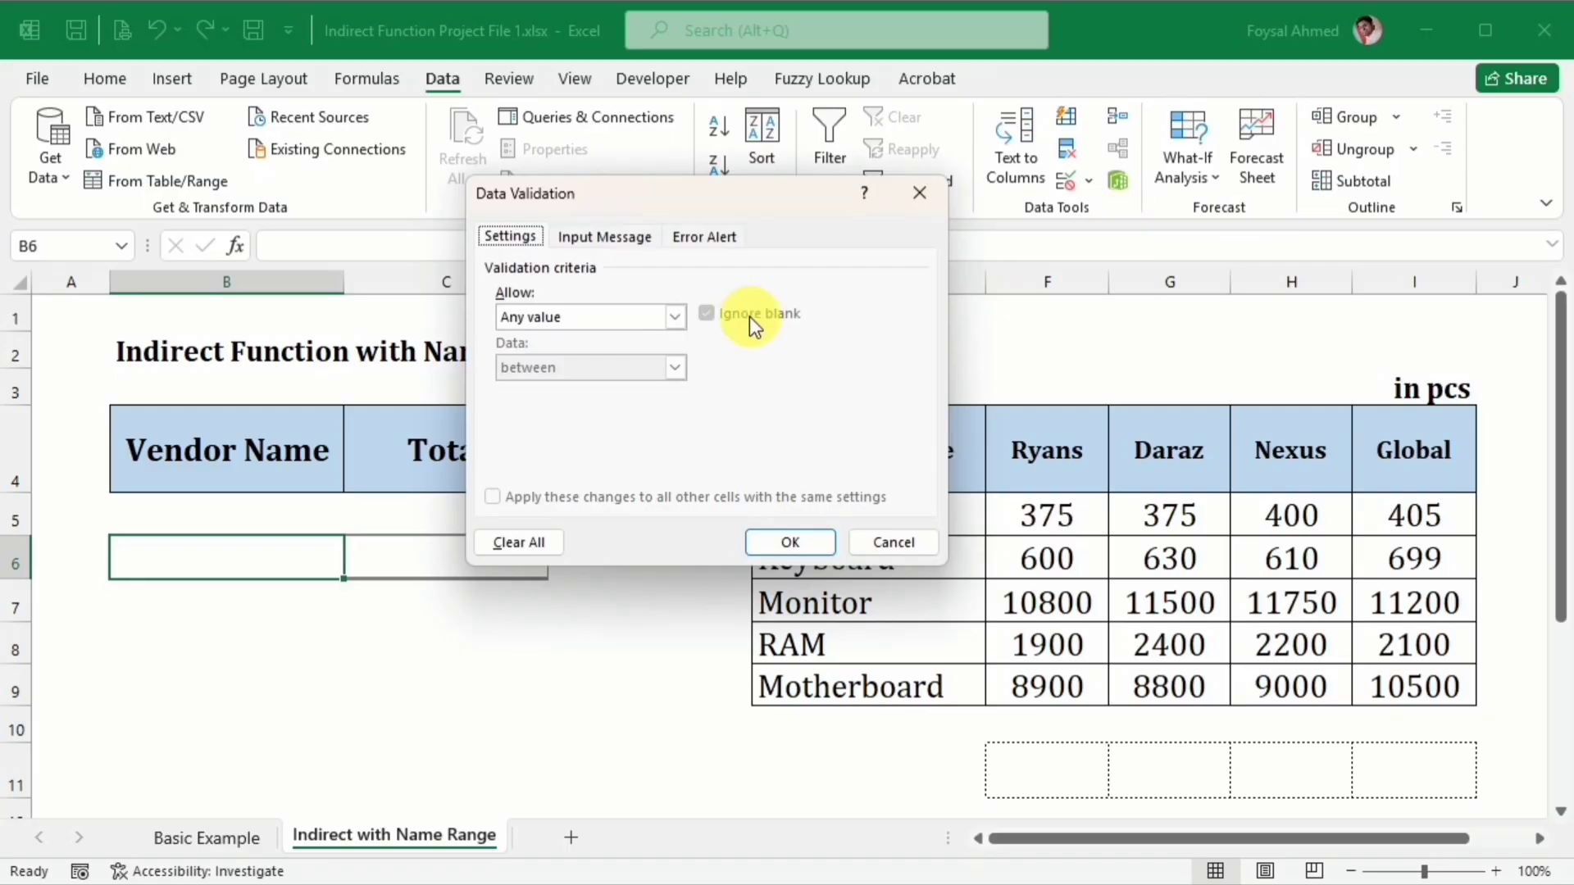
click(676, 317)
click(628, 389)
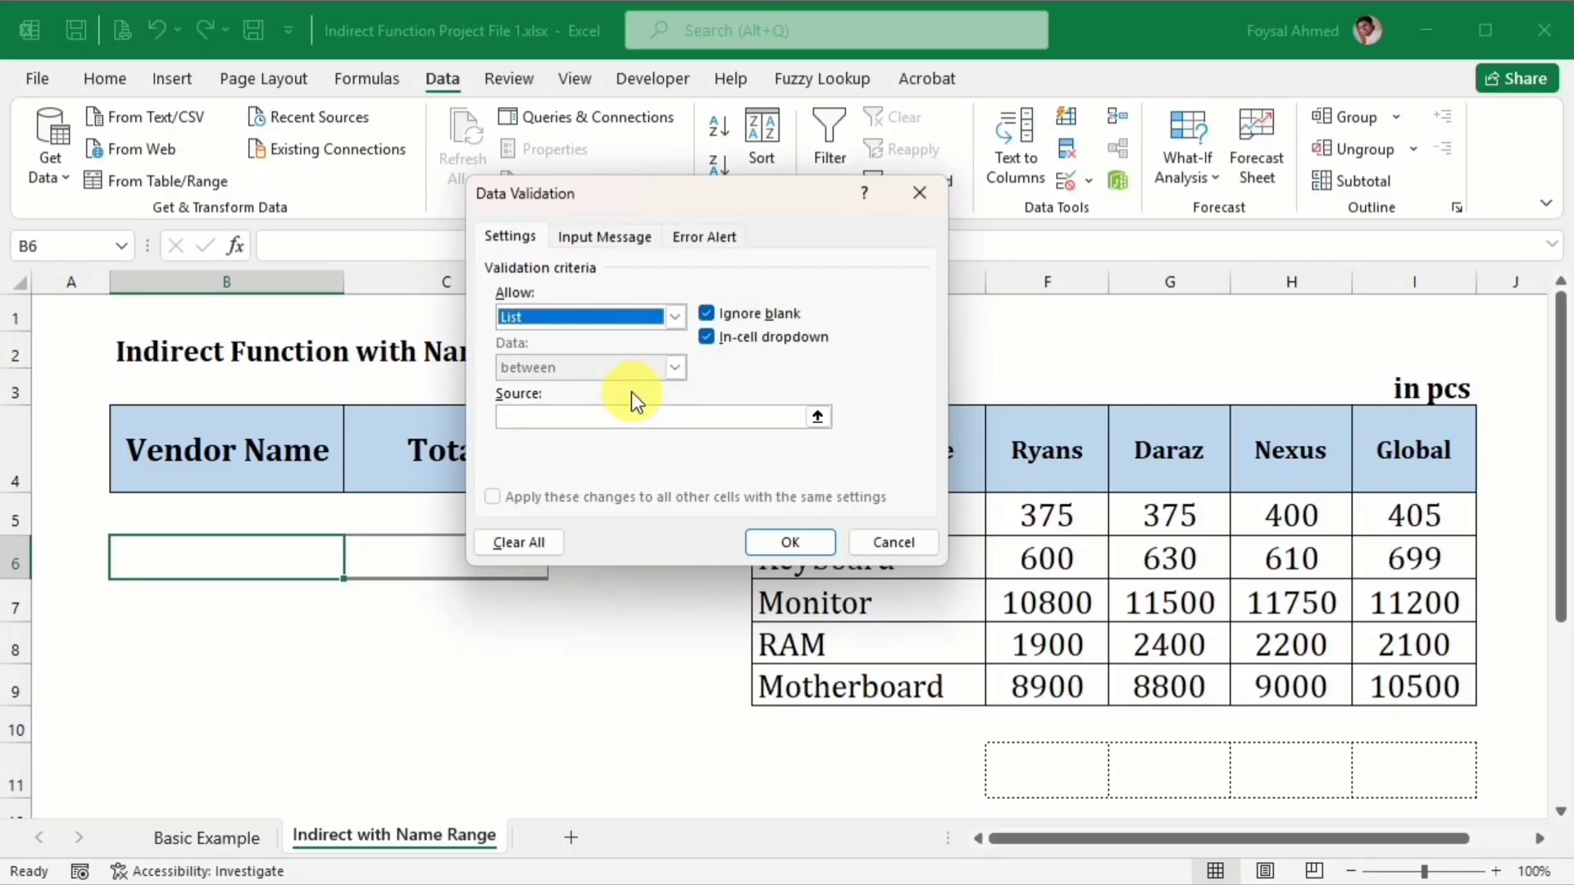
click(818, 416)
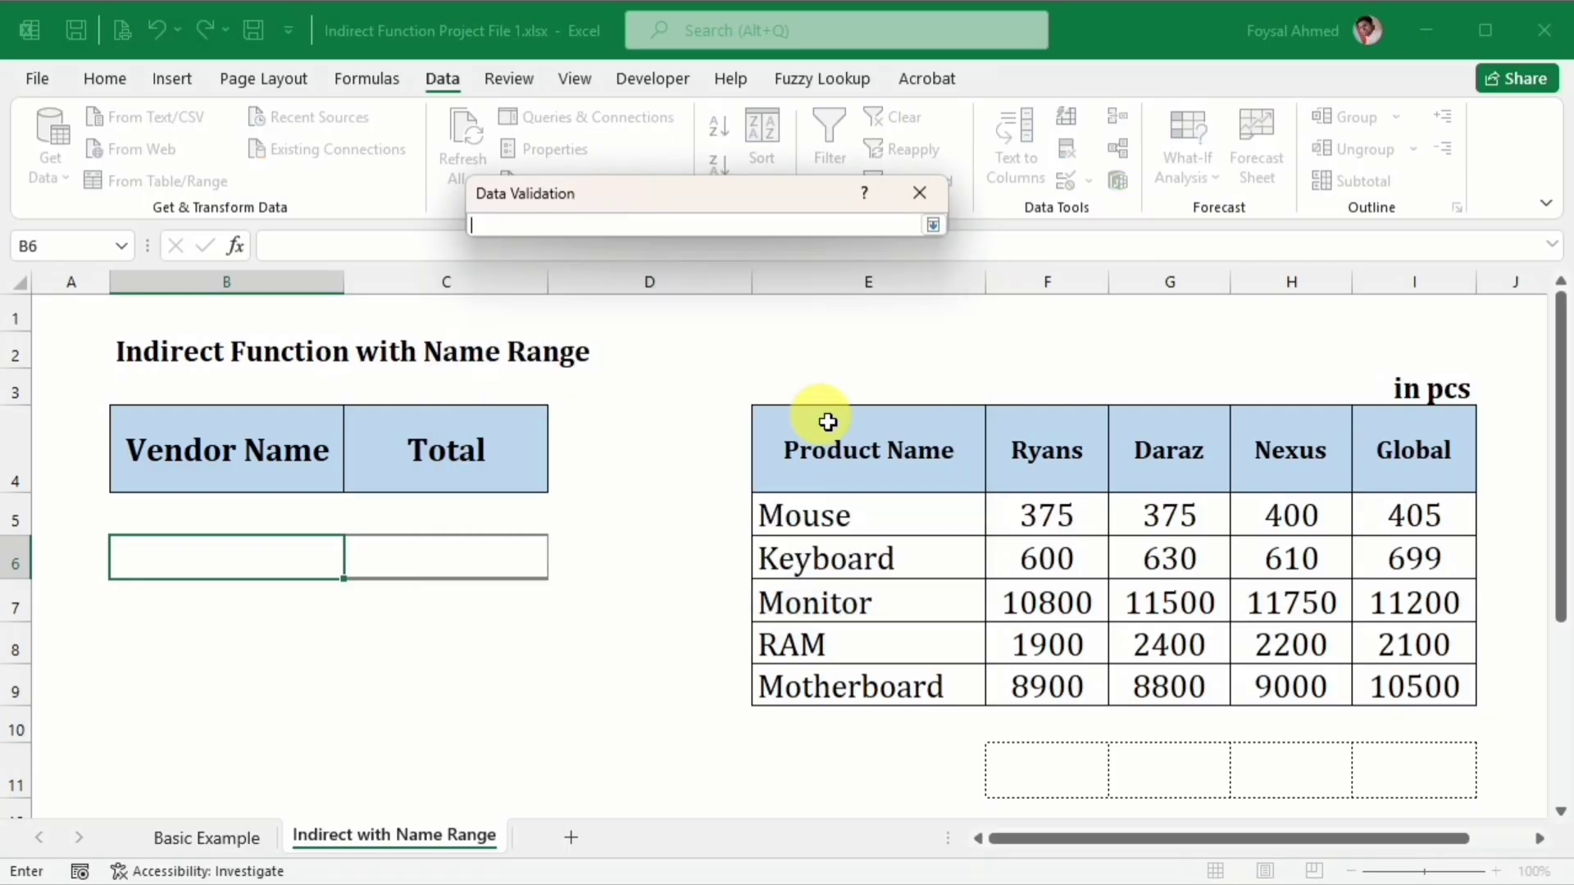
drag(1024, 475, 1418, 479)
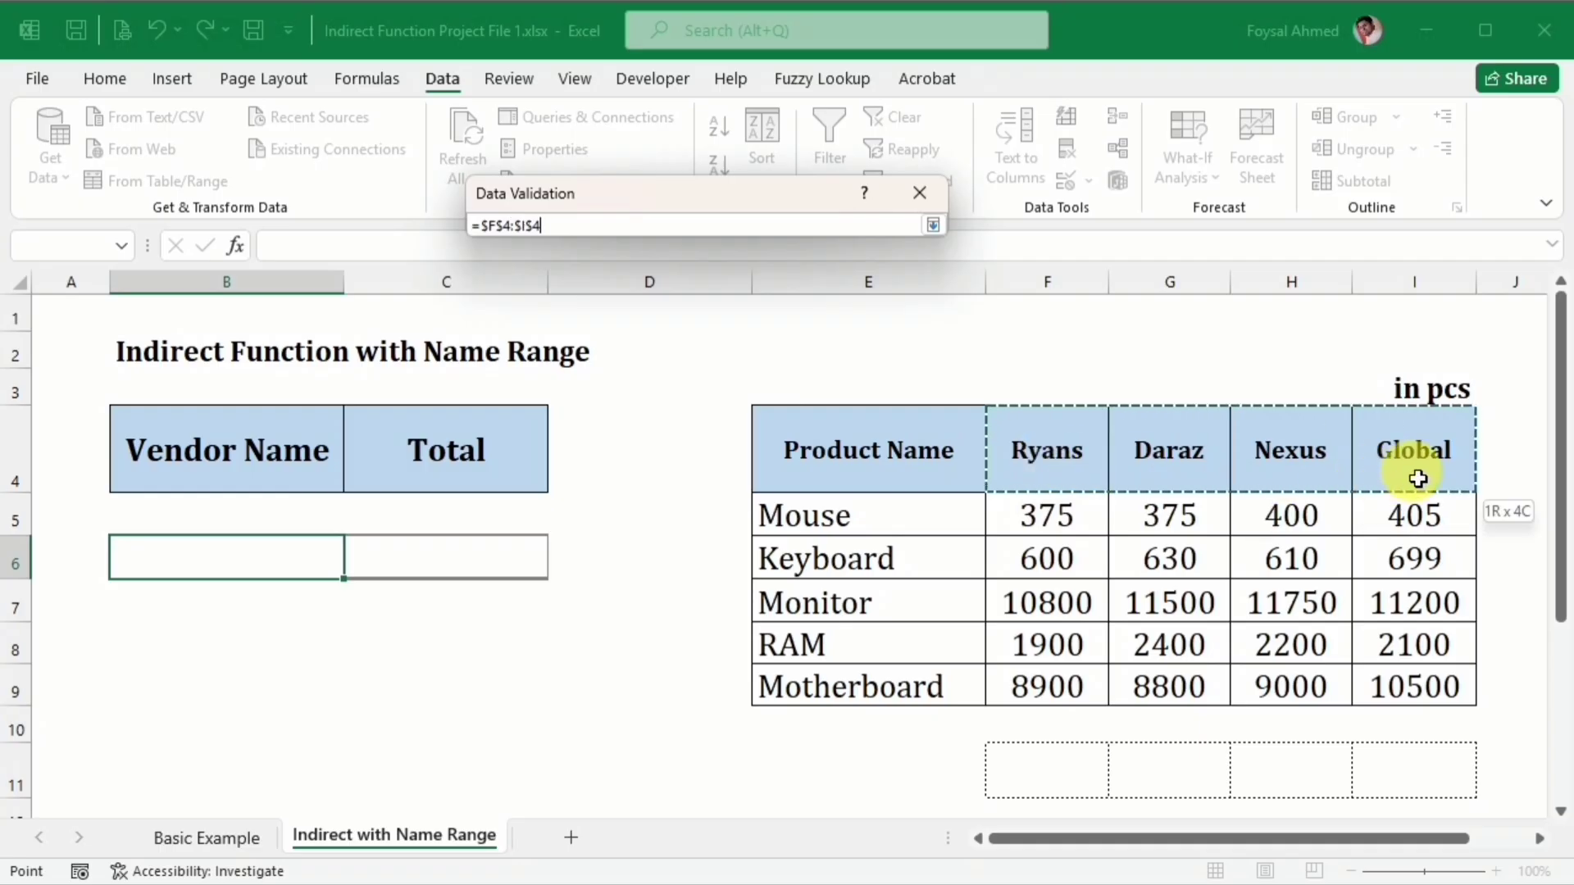
click(932, 224)
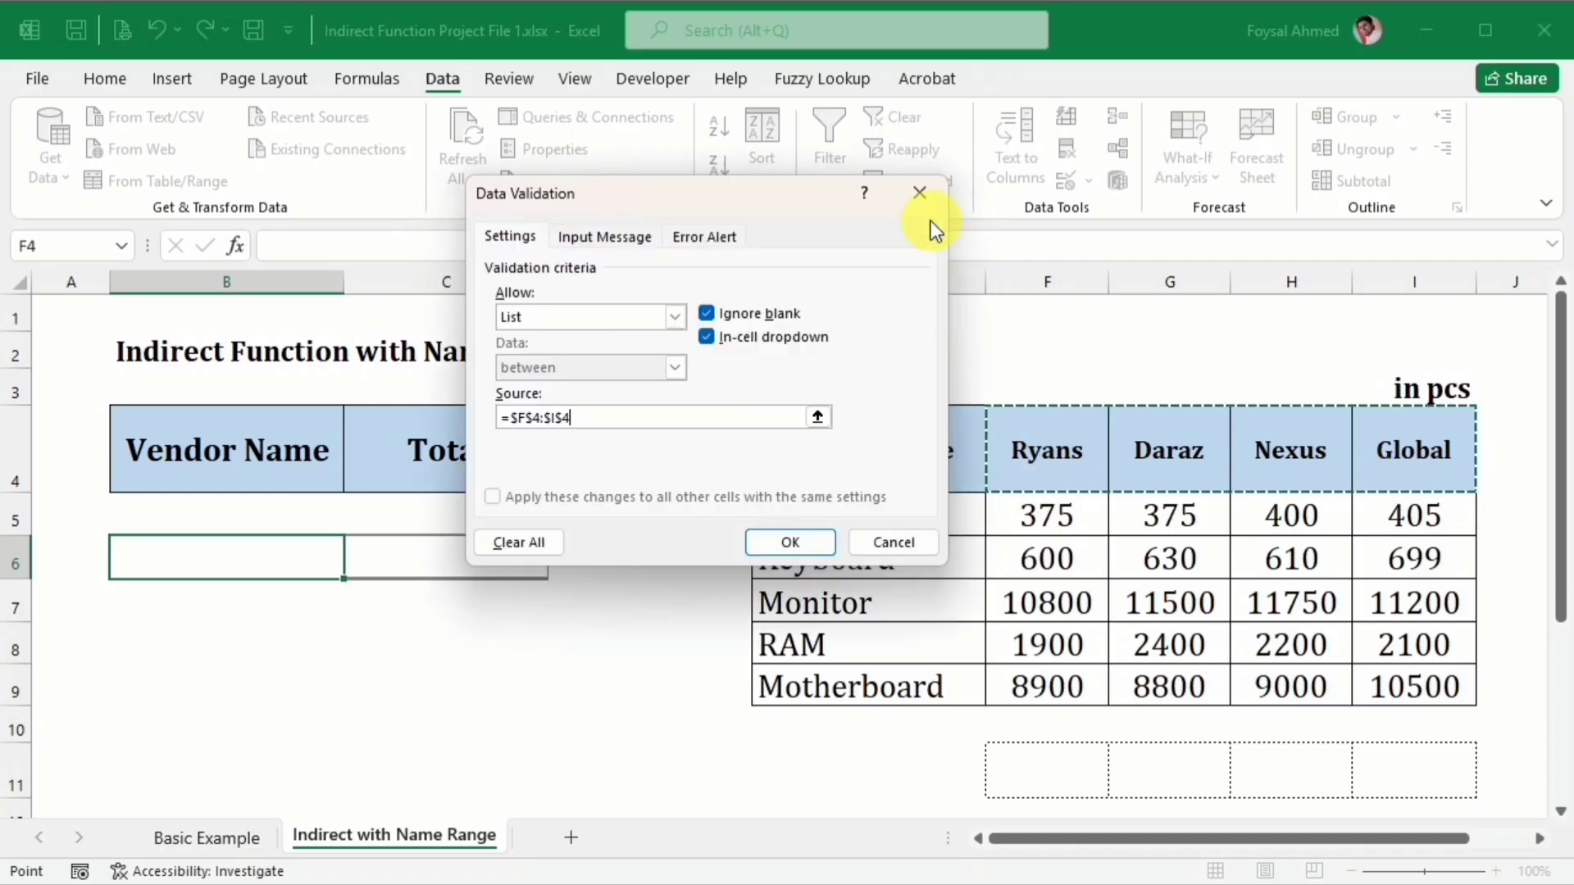
click(830, 537)
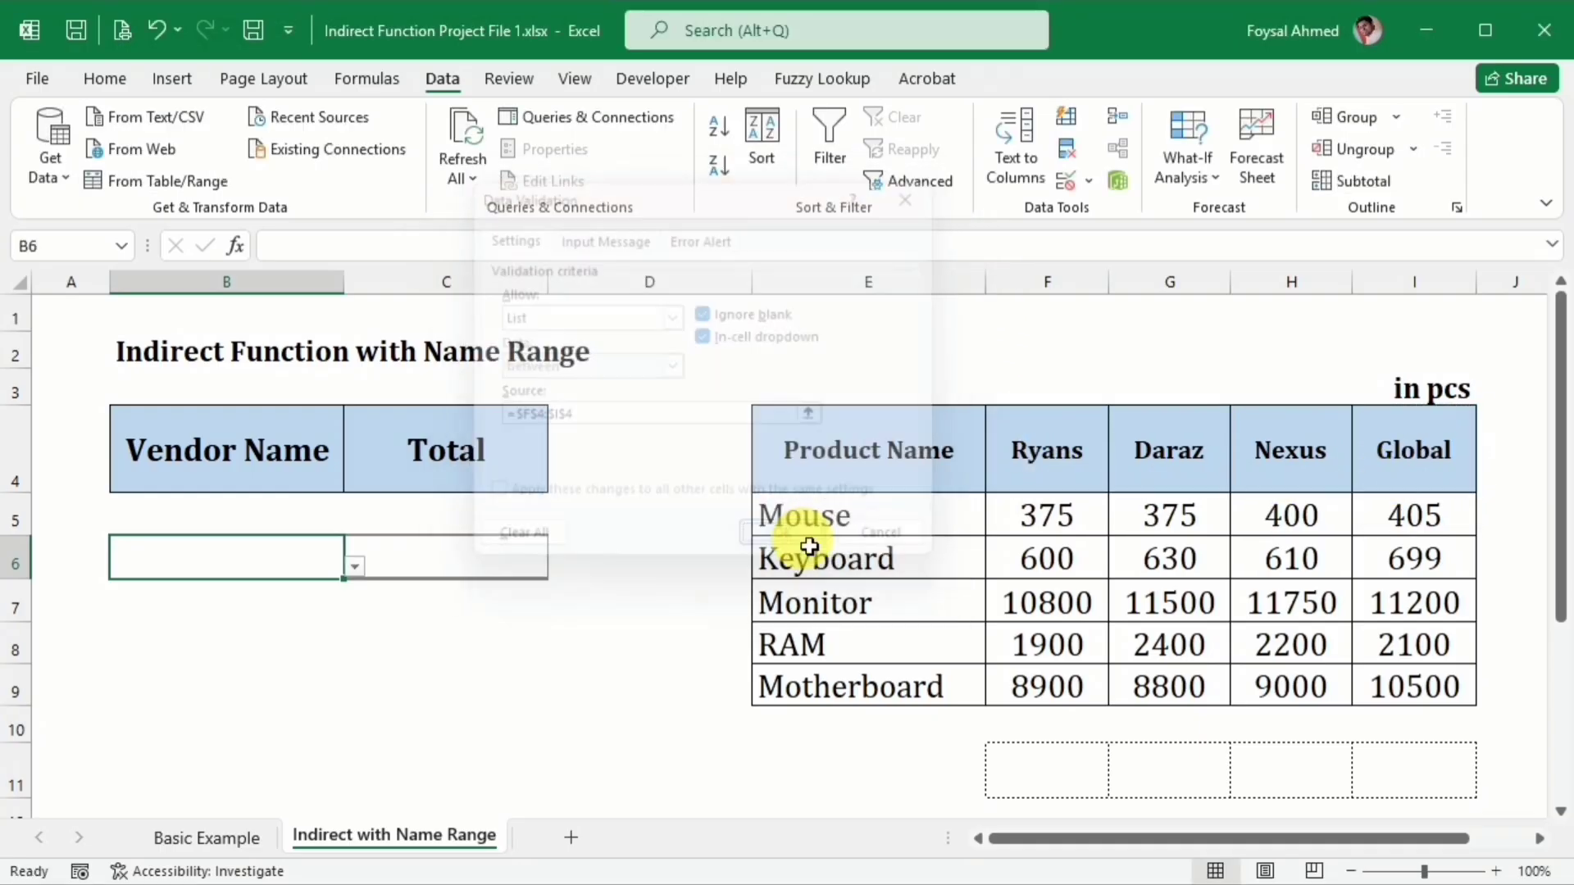
click(356, 570)
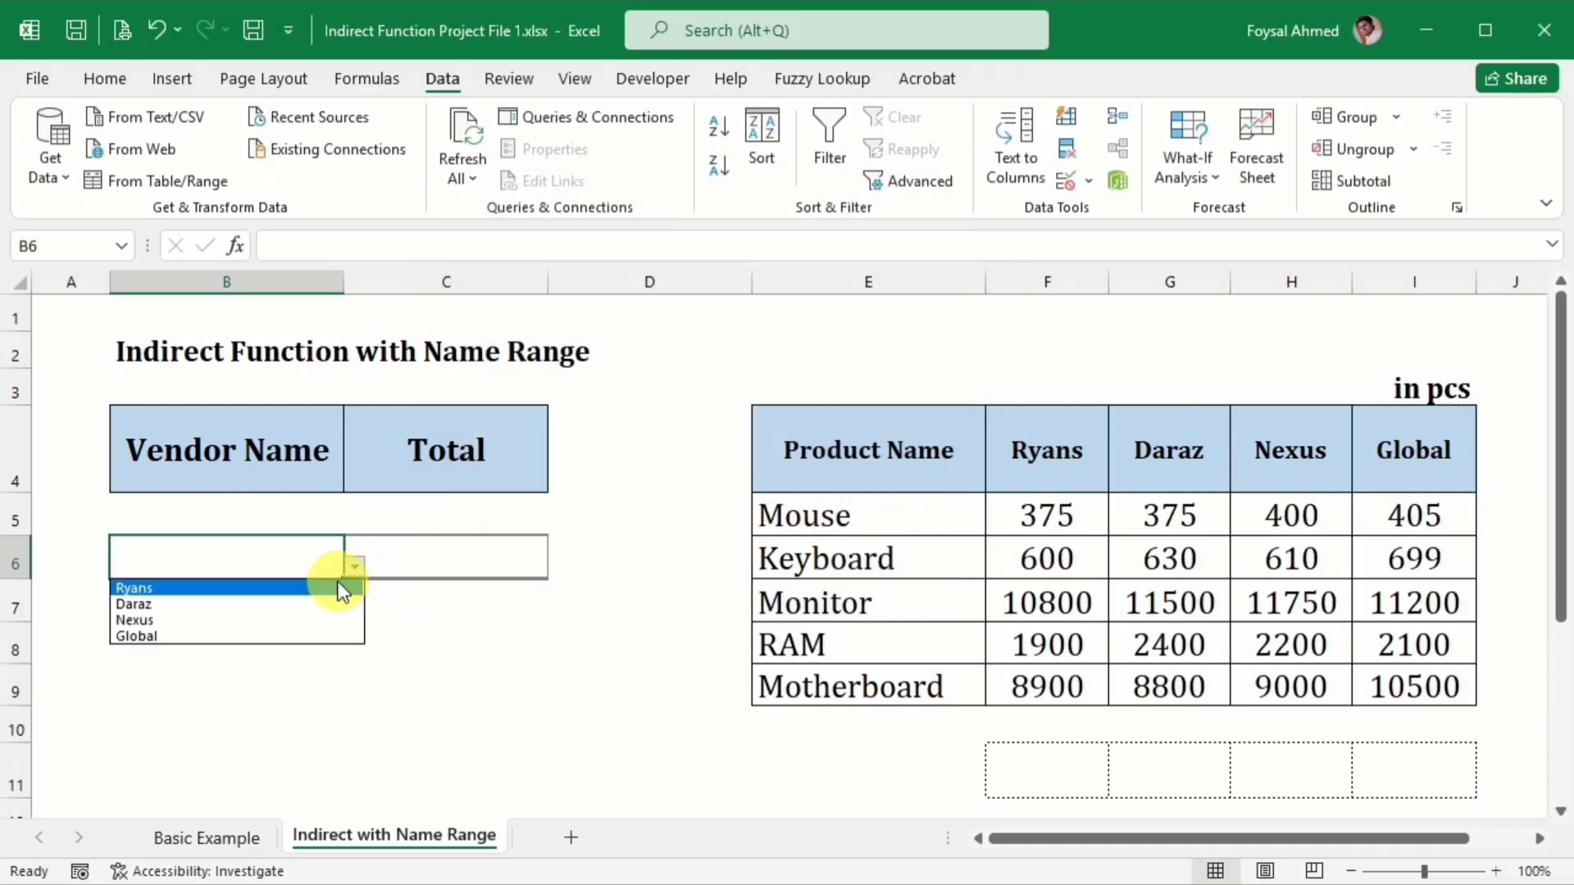
click(273, 588)
Step: Enter the formula =INDIRECT(B6) in cell C6 under Total
click(502, 553)
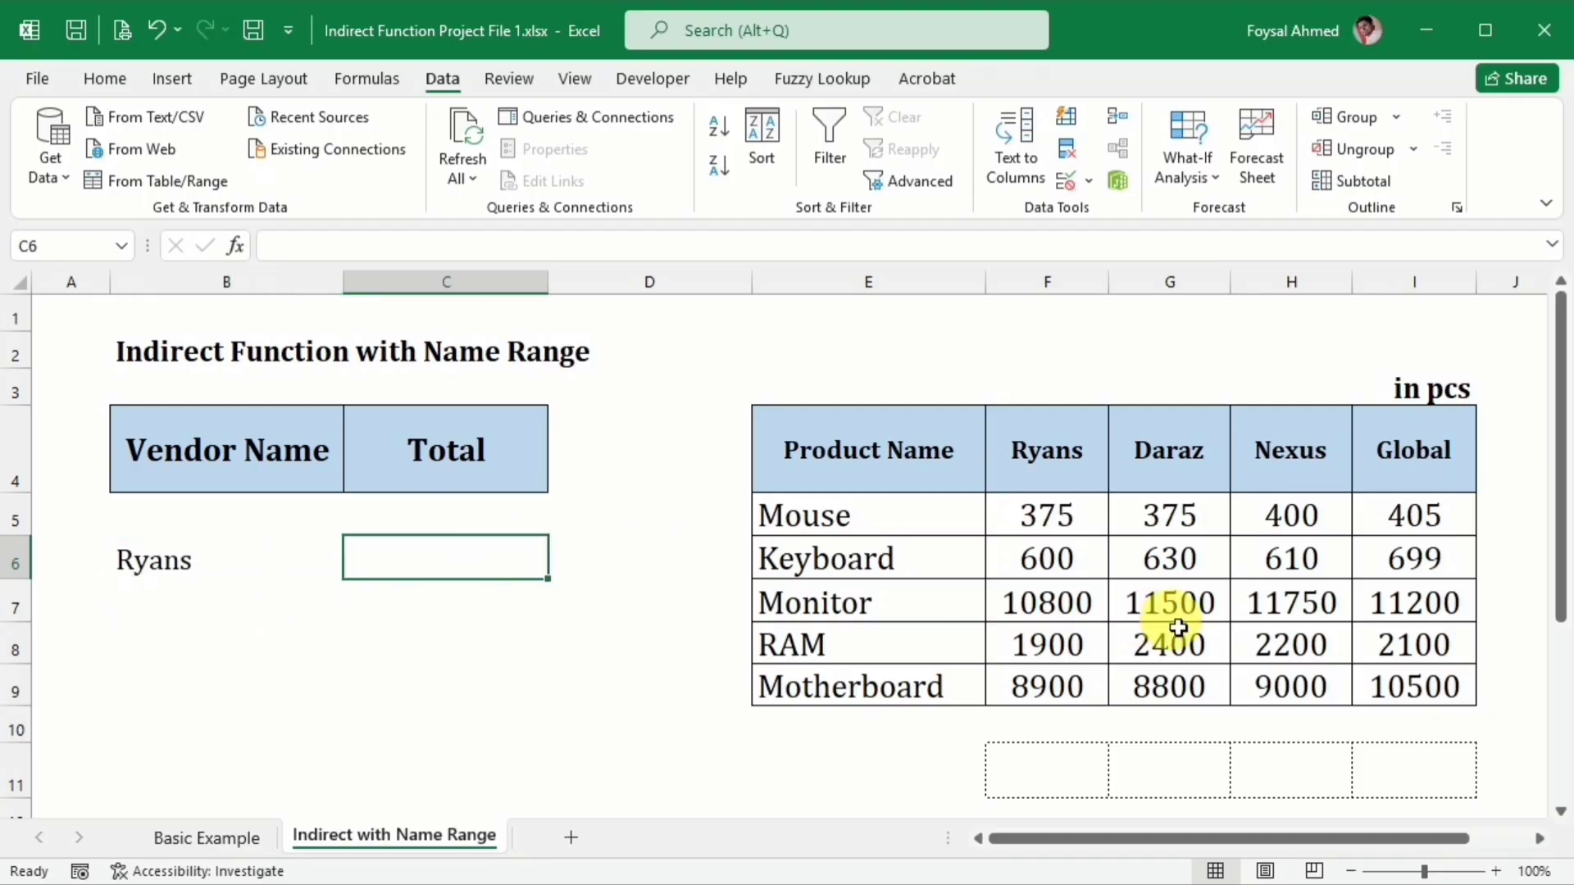
text(=)
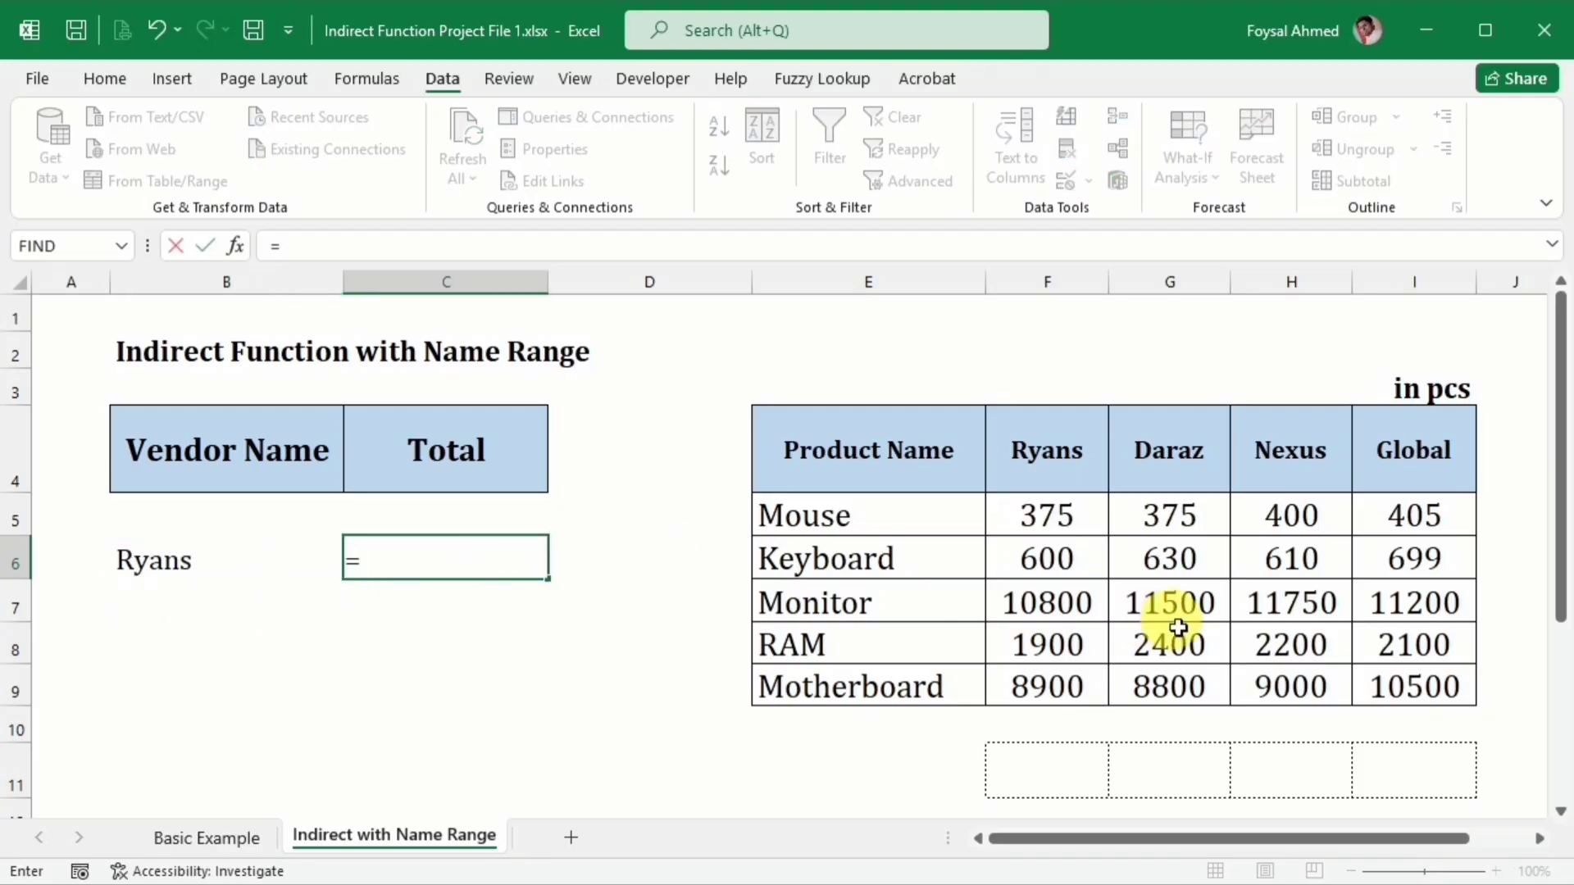
text(ind)
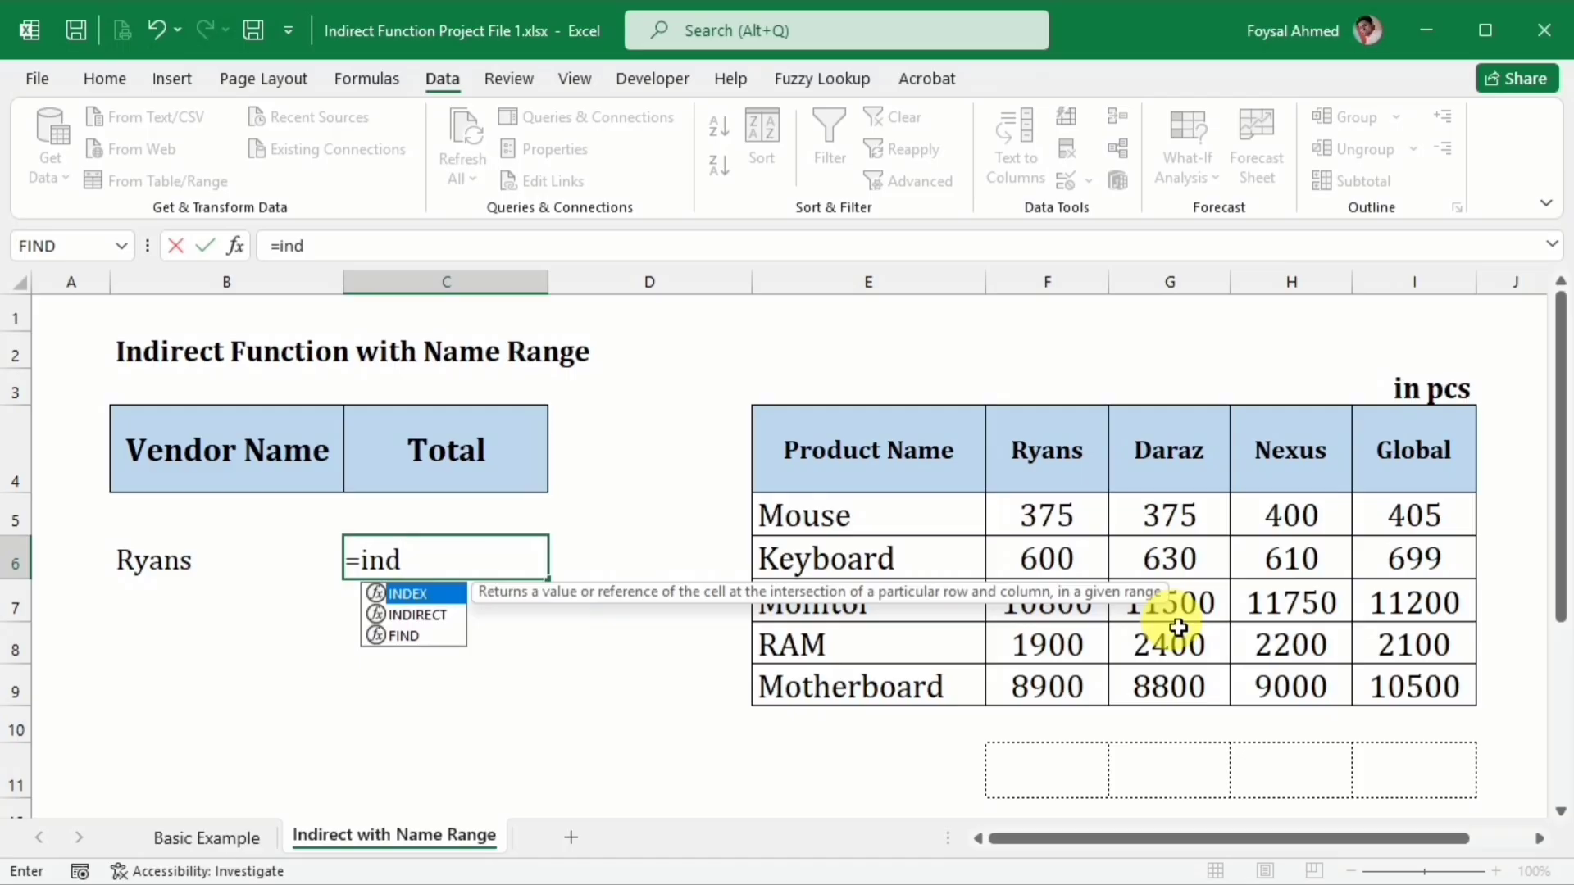
key(Down)
key(Tab)
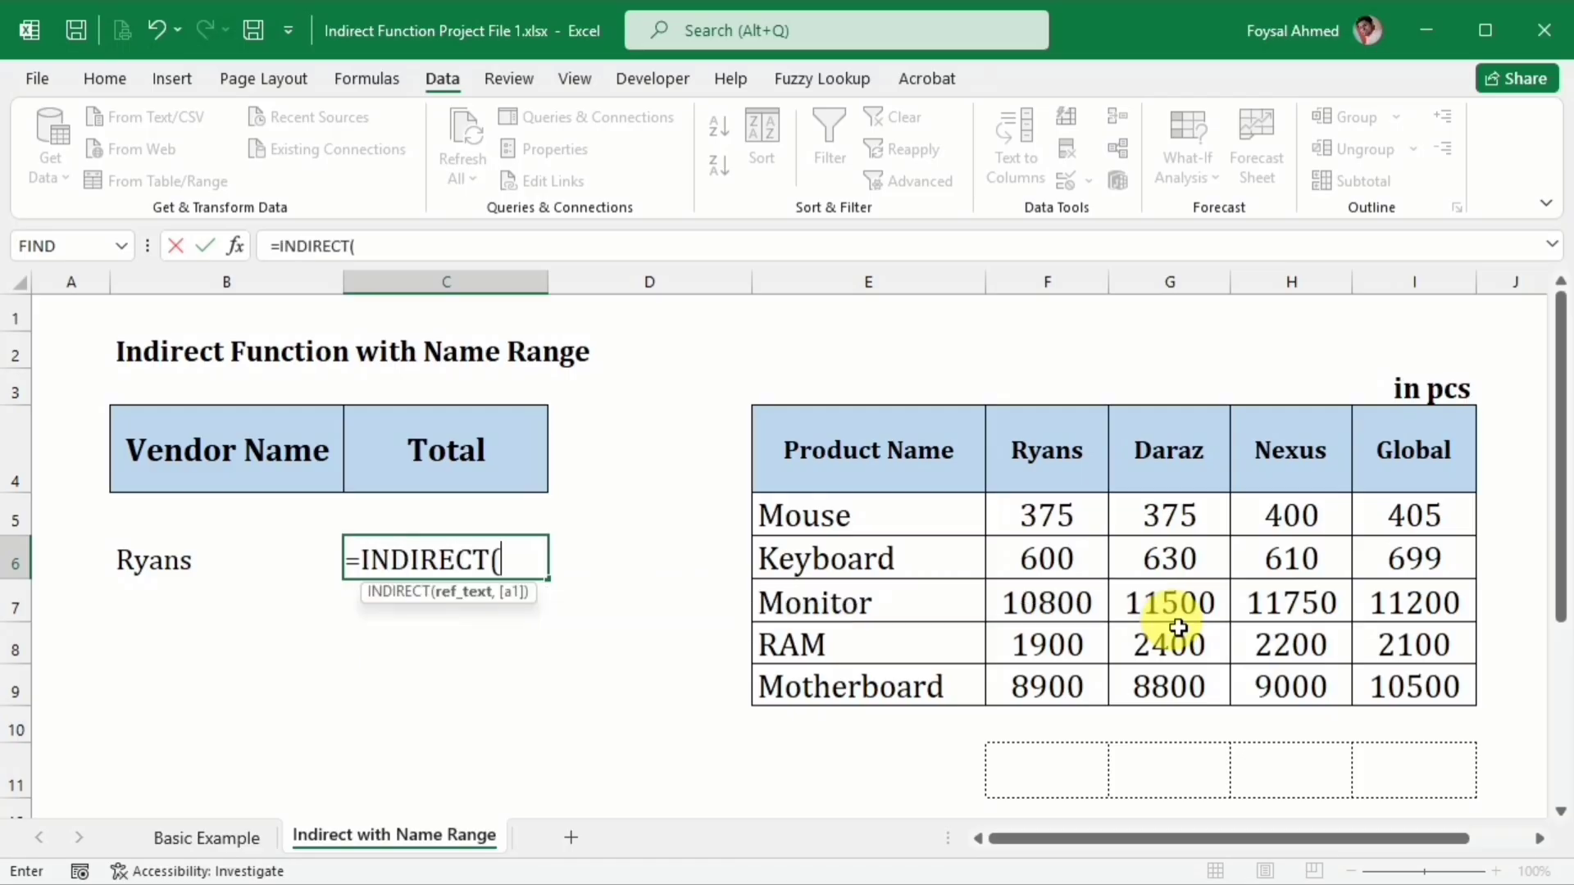
click(201, 568)
key(Return)
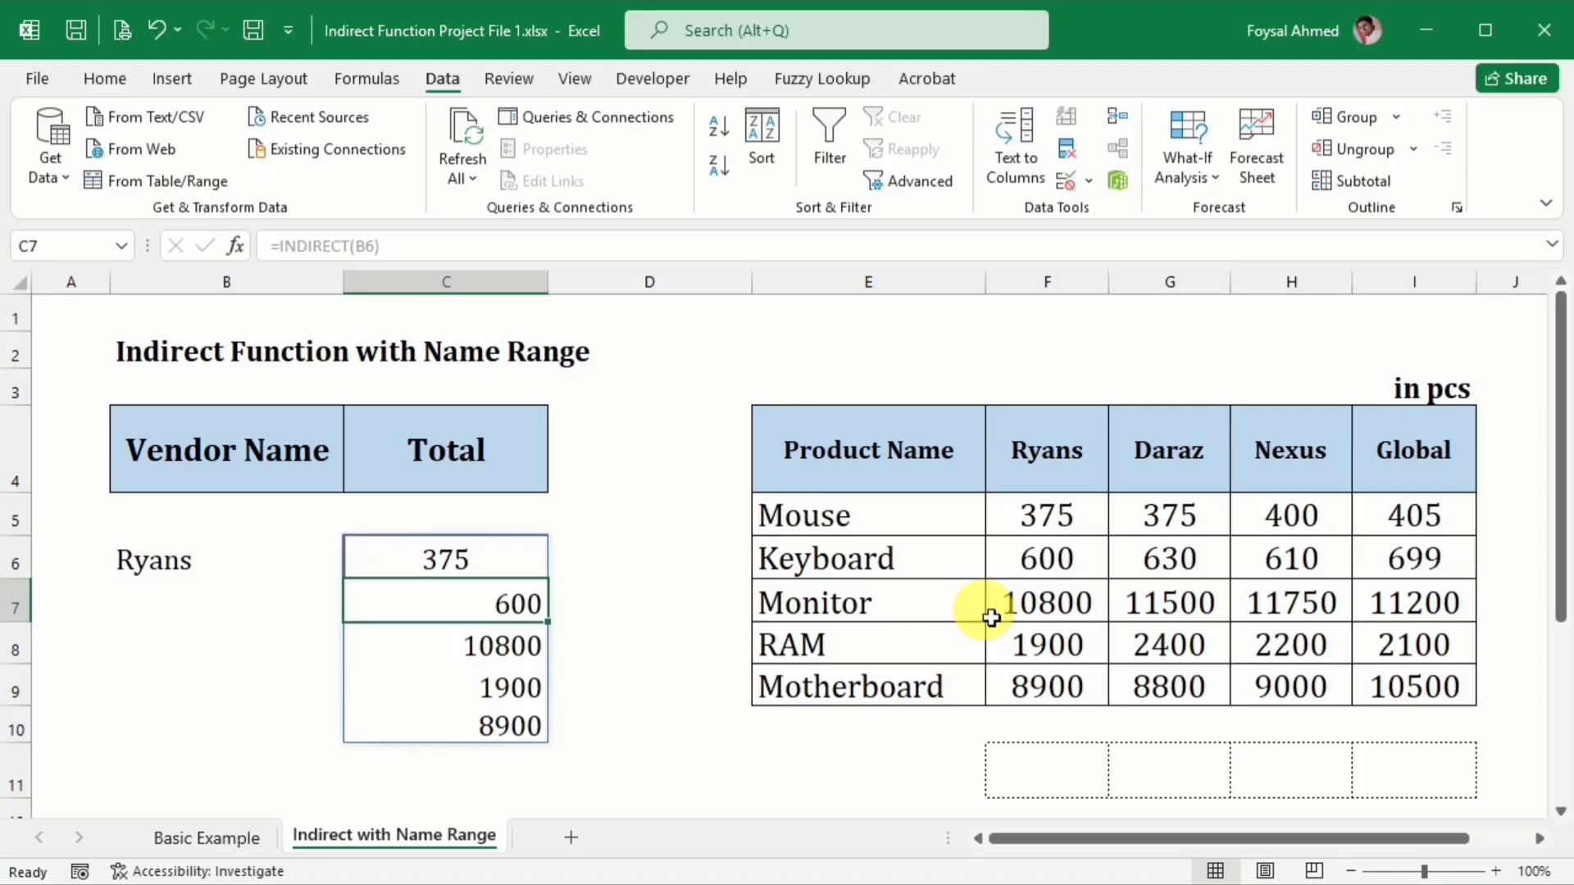
key(Up)
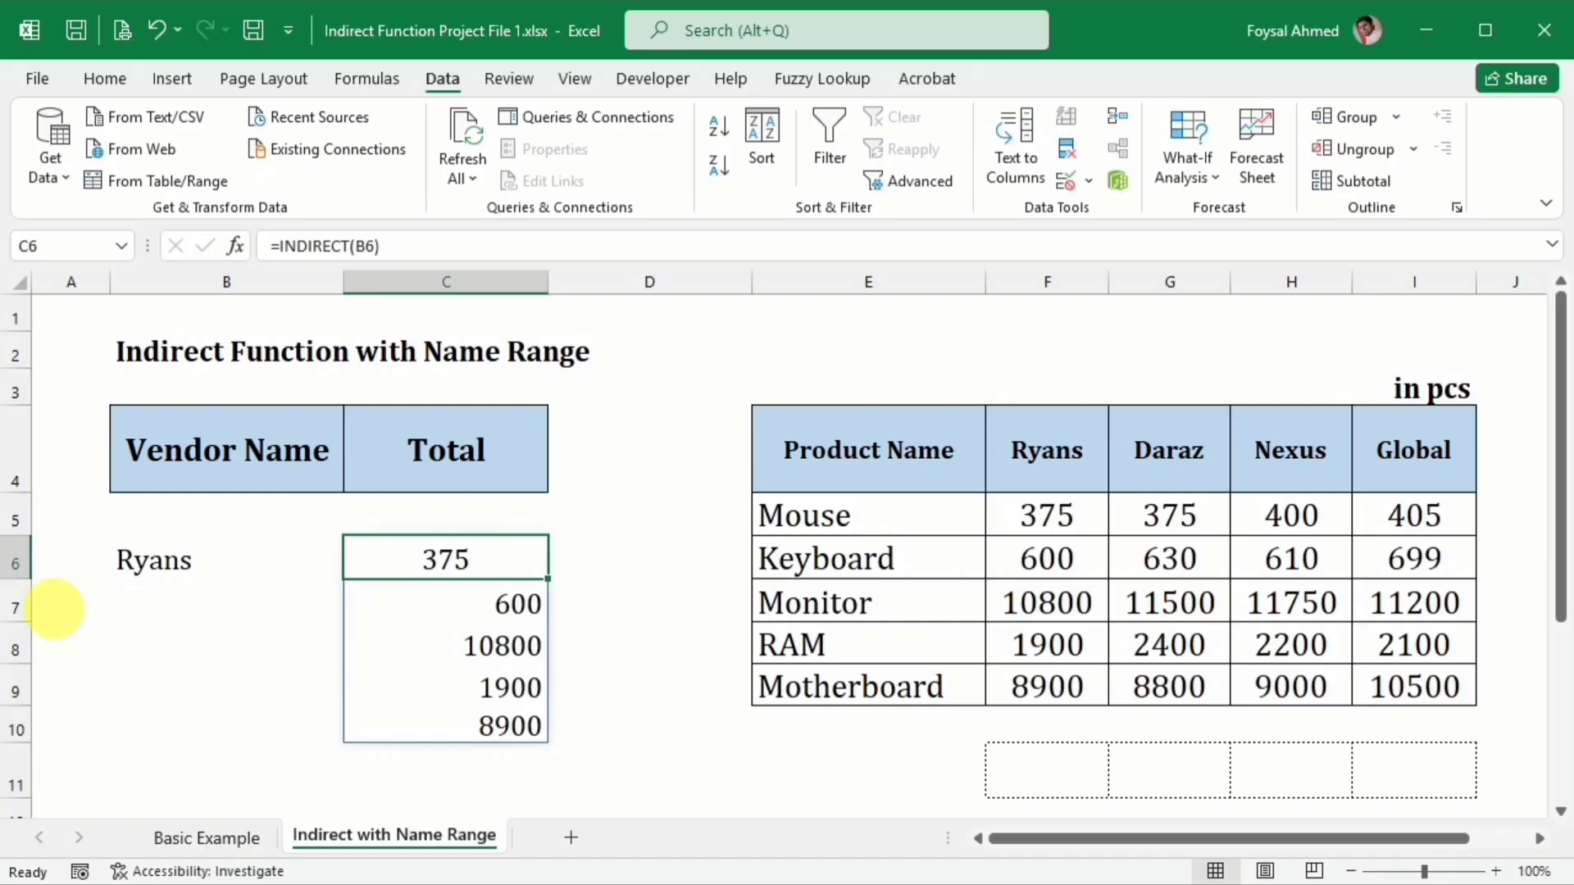
Step: Change the vendor in cell B6 to Daraz using its dropdown list
click(193, 676)
click(312, 558)
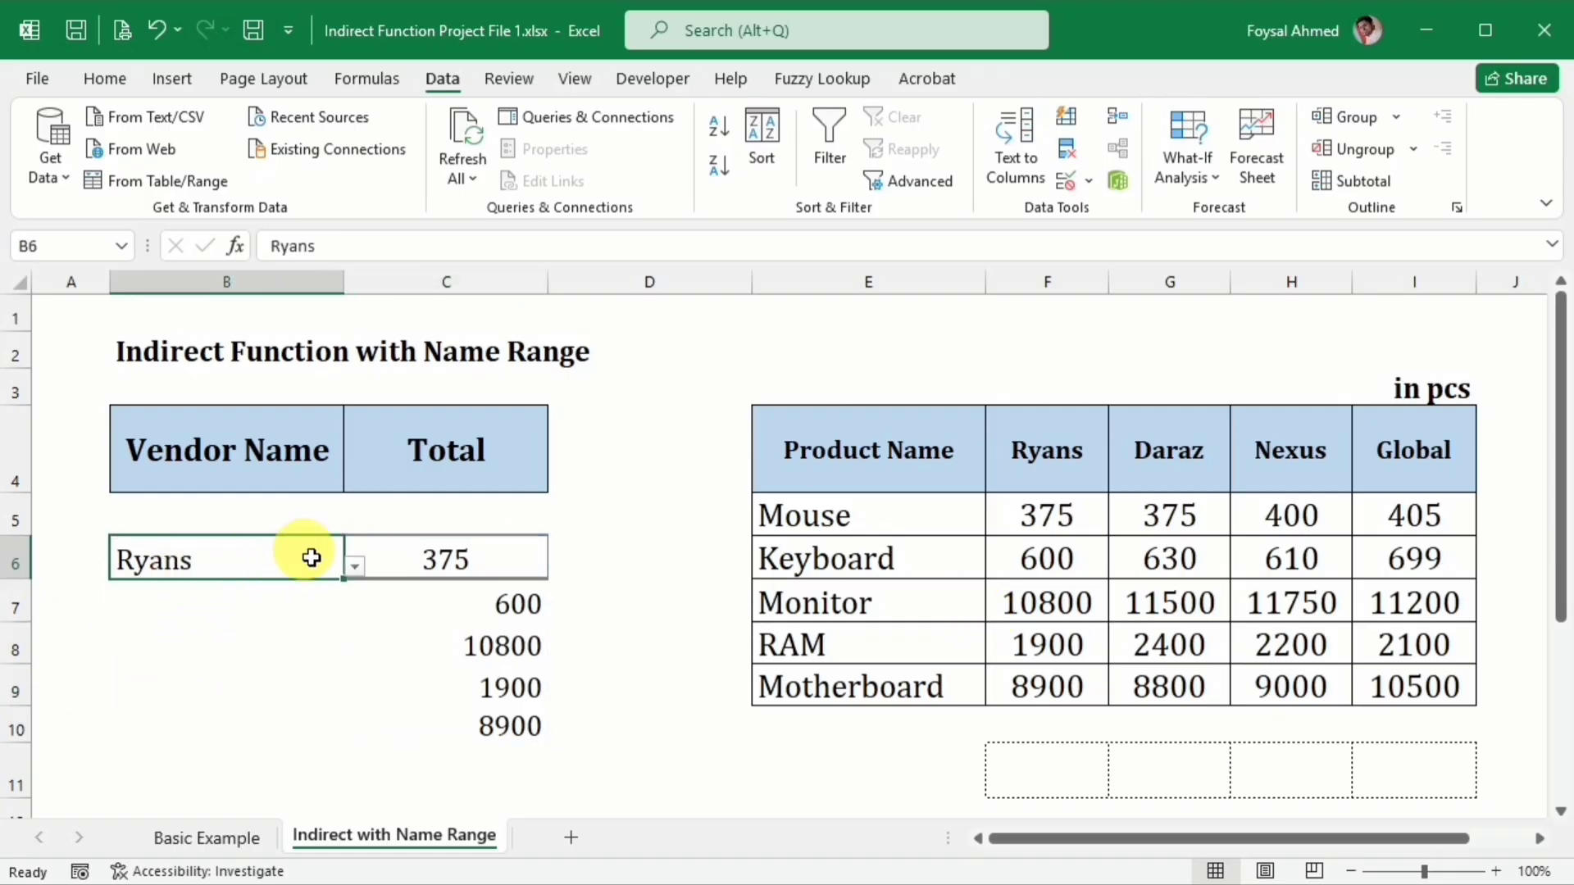
click(354, 564)
click(277, 598)
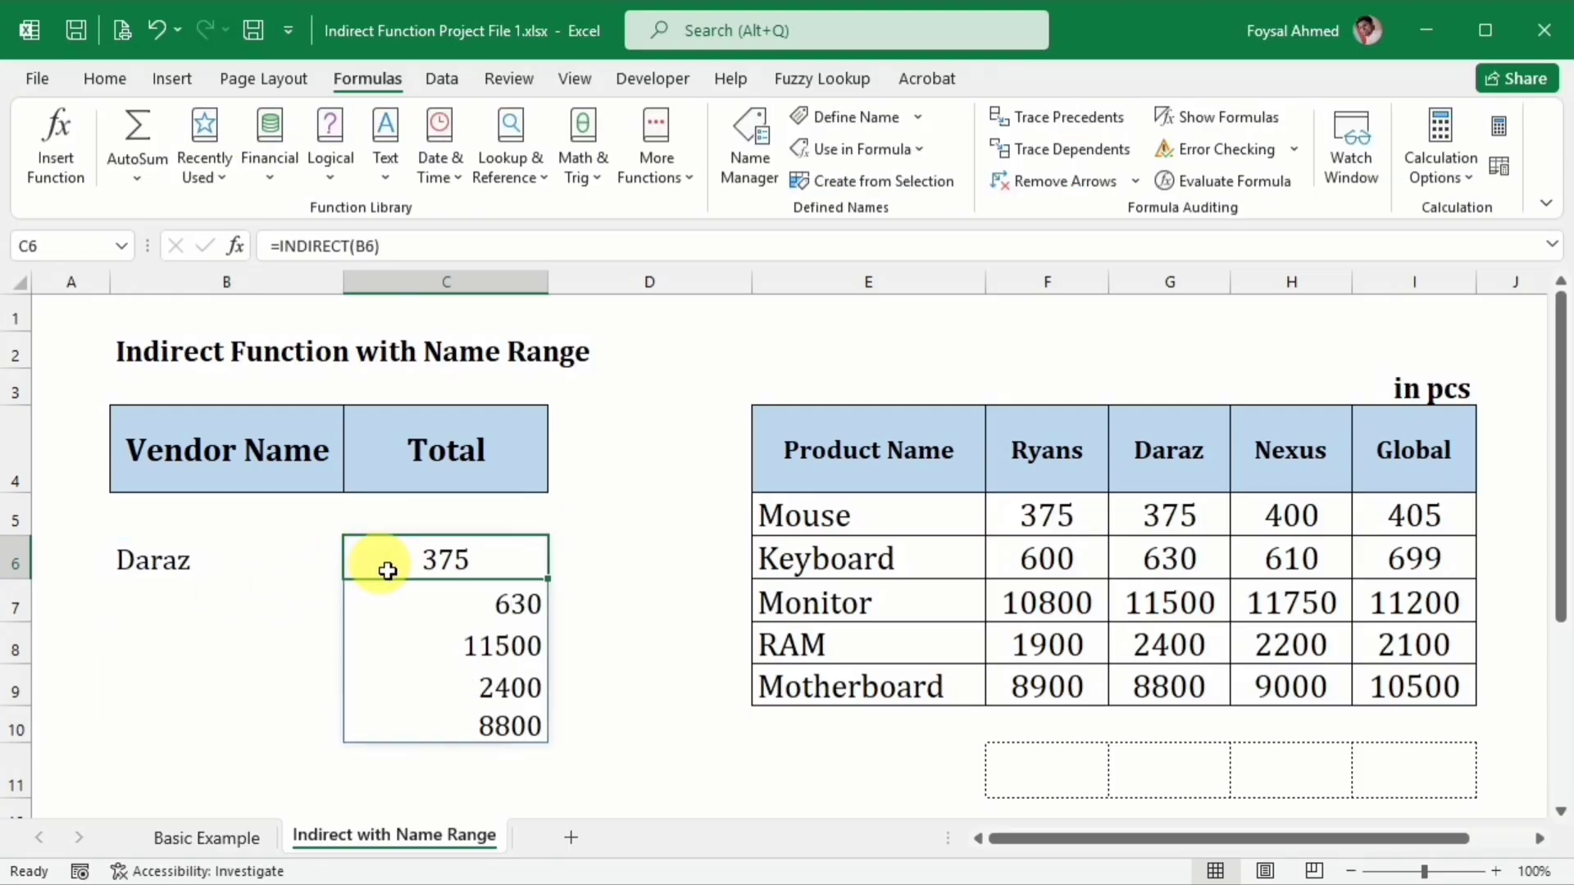
Step: Wrap the formula in C6 in SUM so it reads =SUM(INDIRECT(B6))
click(277, 245)
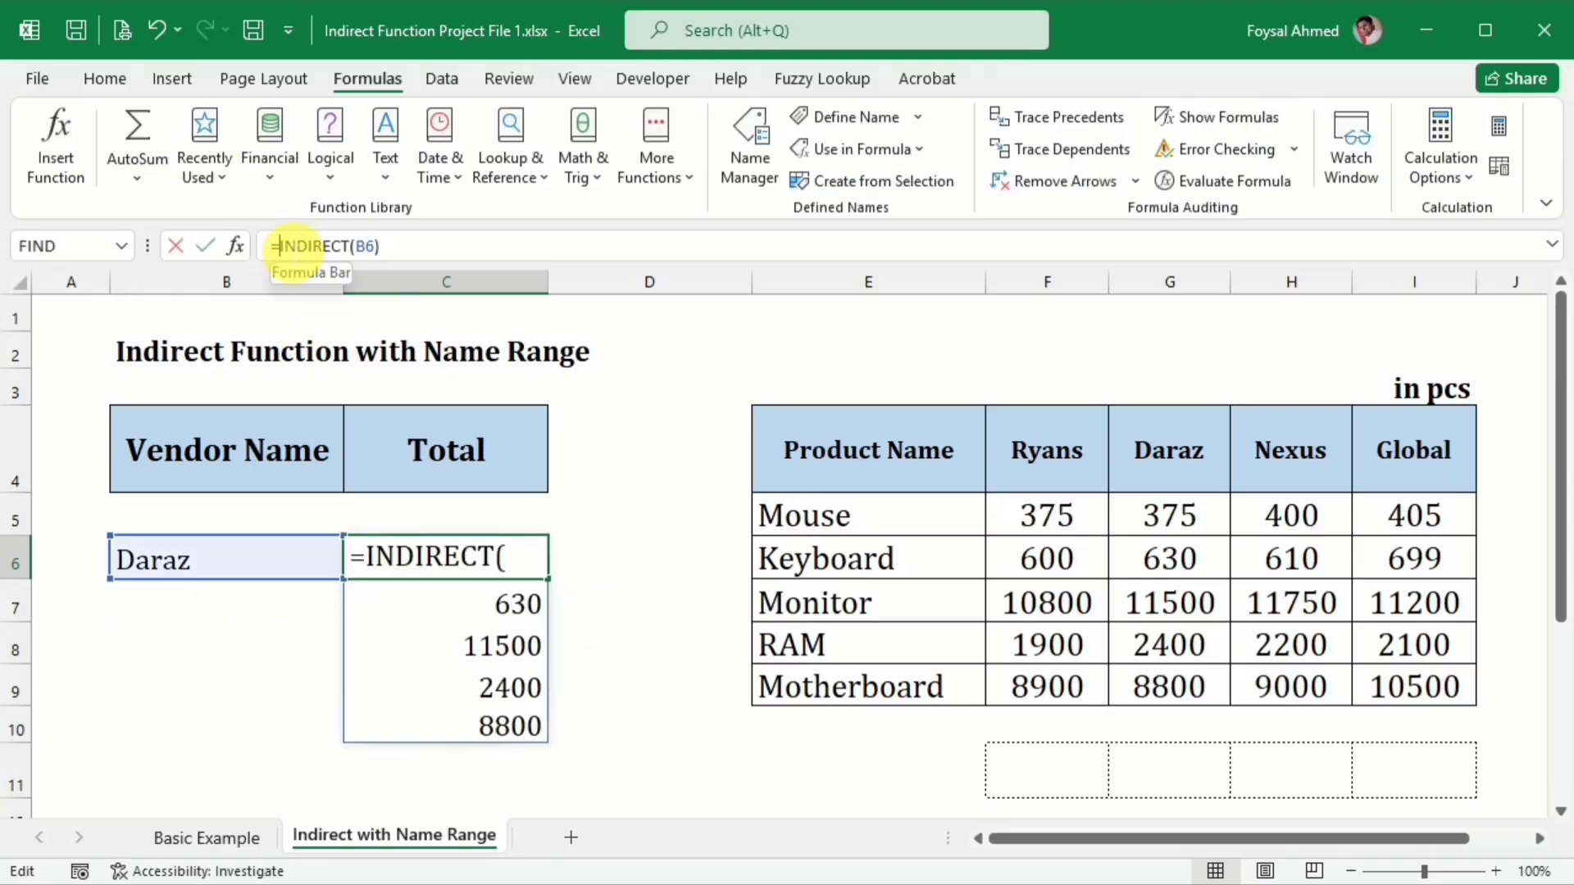
text(sum)
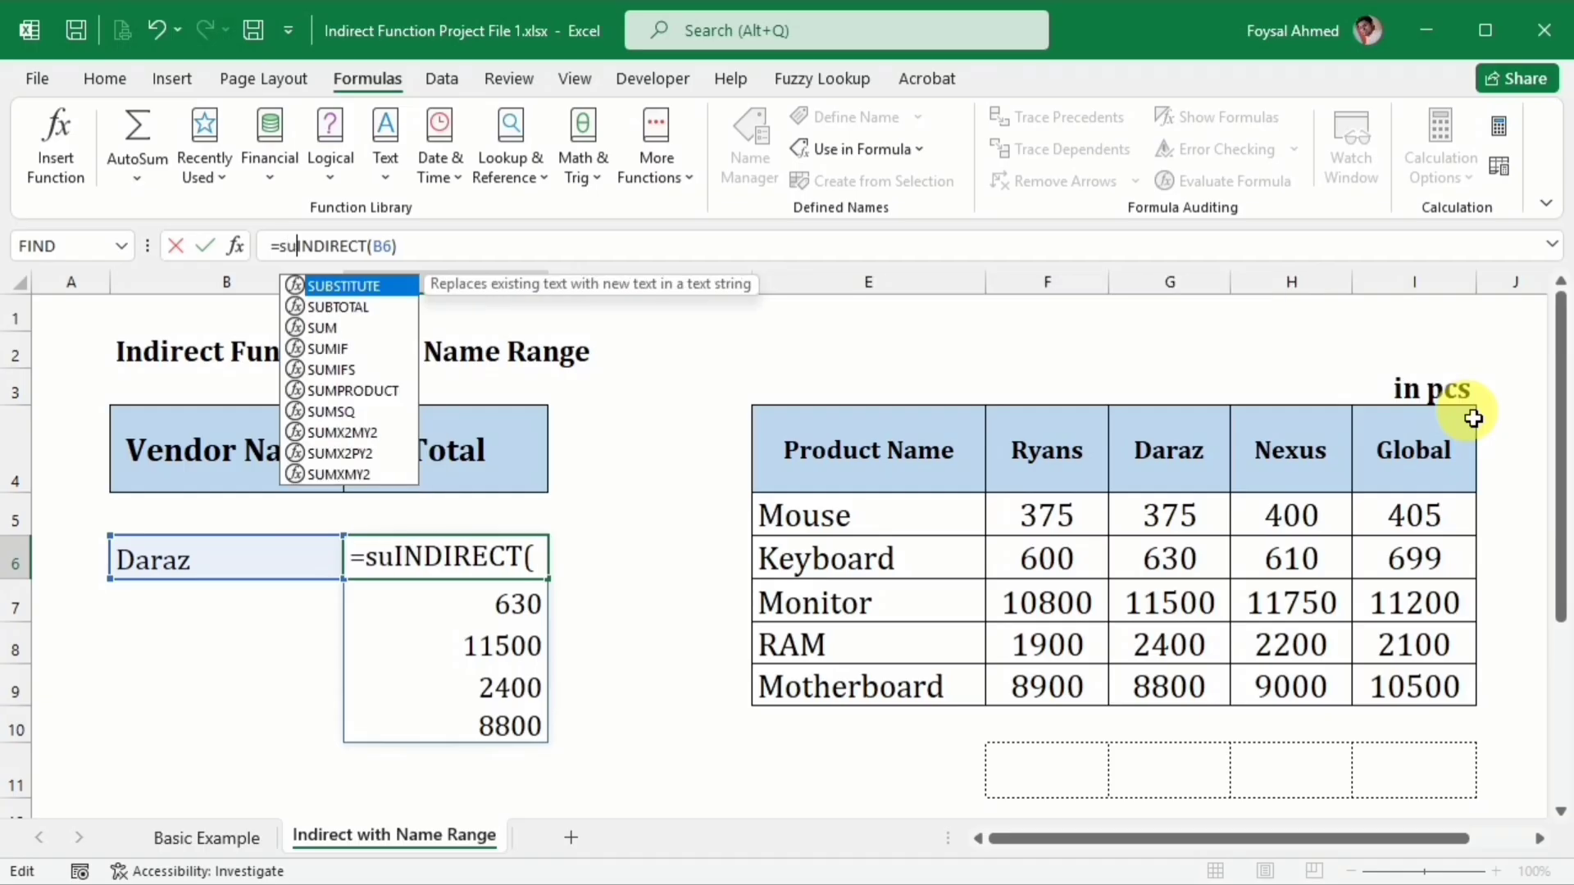
key(Tab)
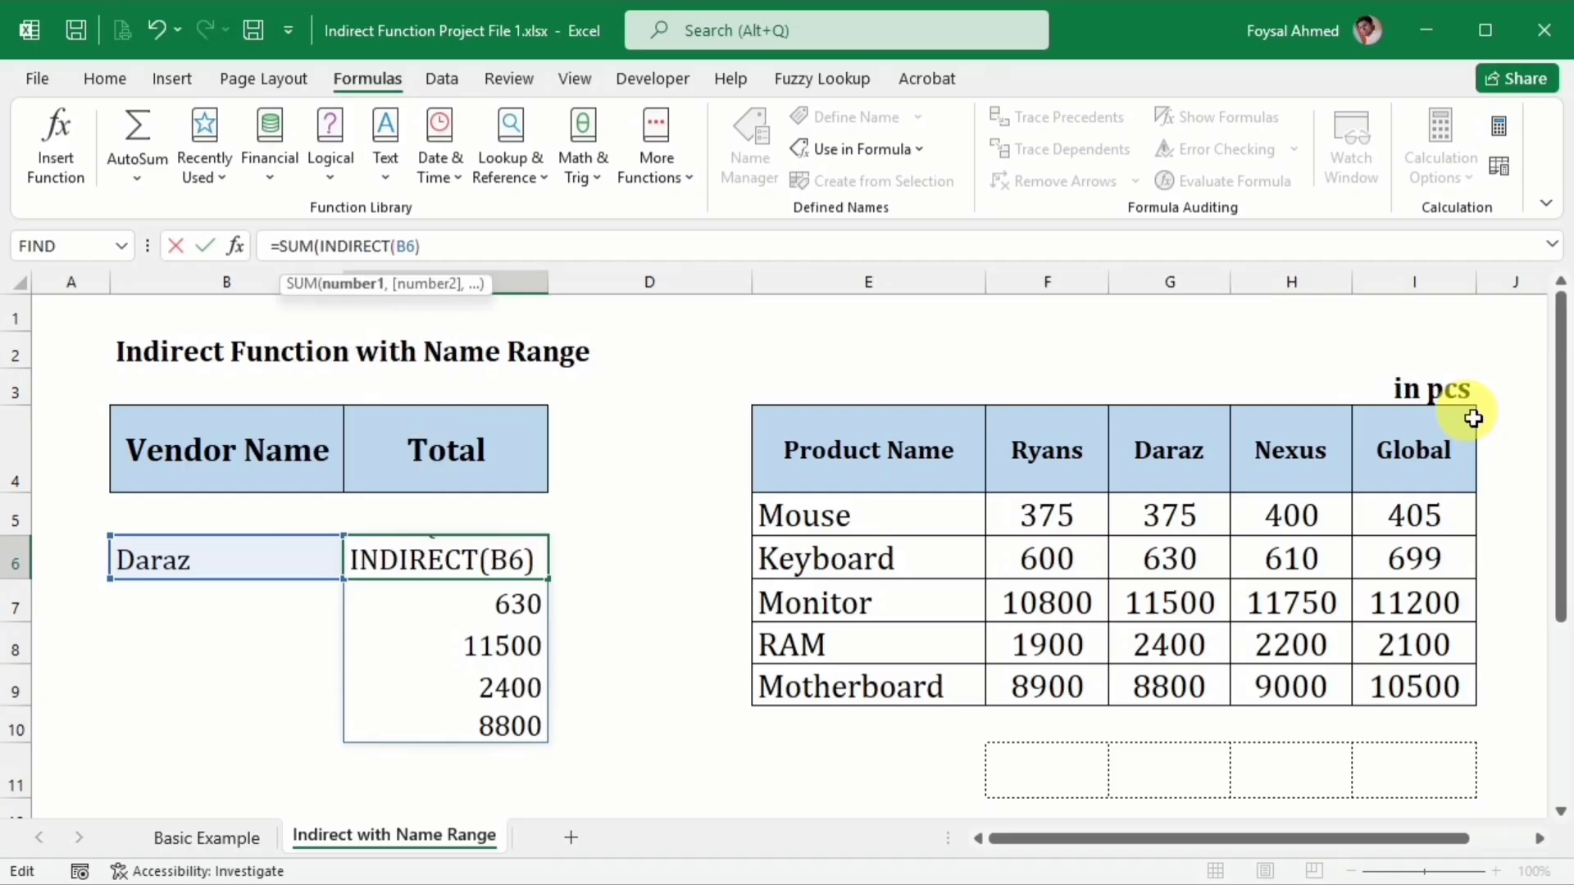
key(Return)
key(Return)
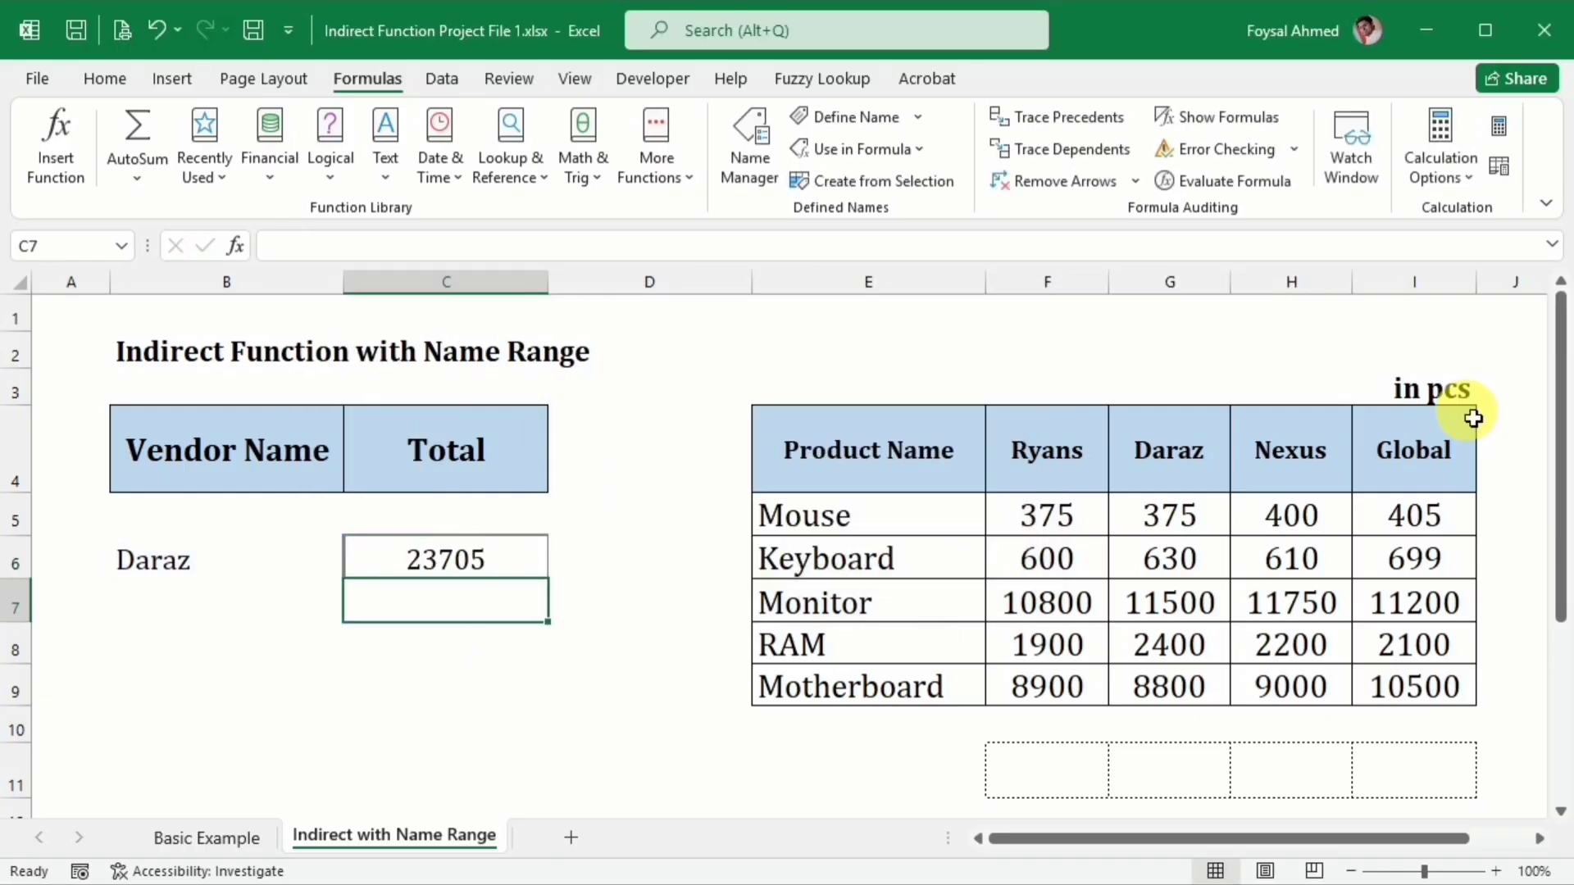
click(506, 575)
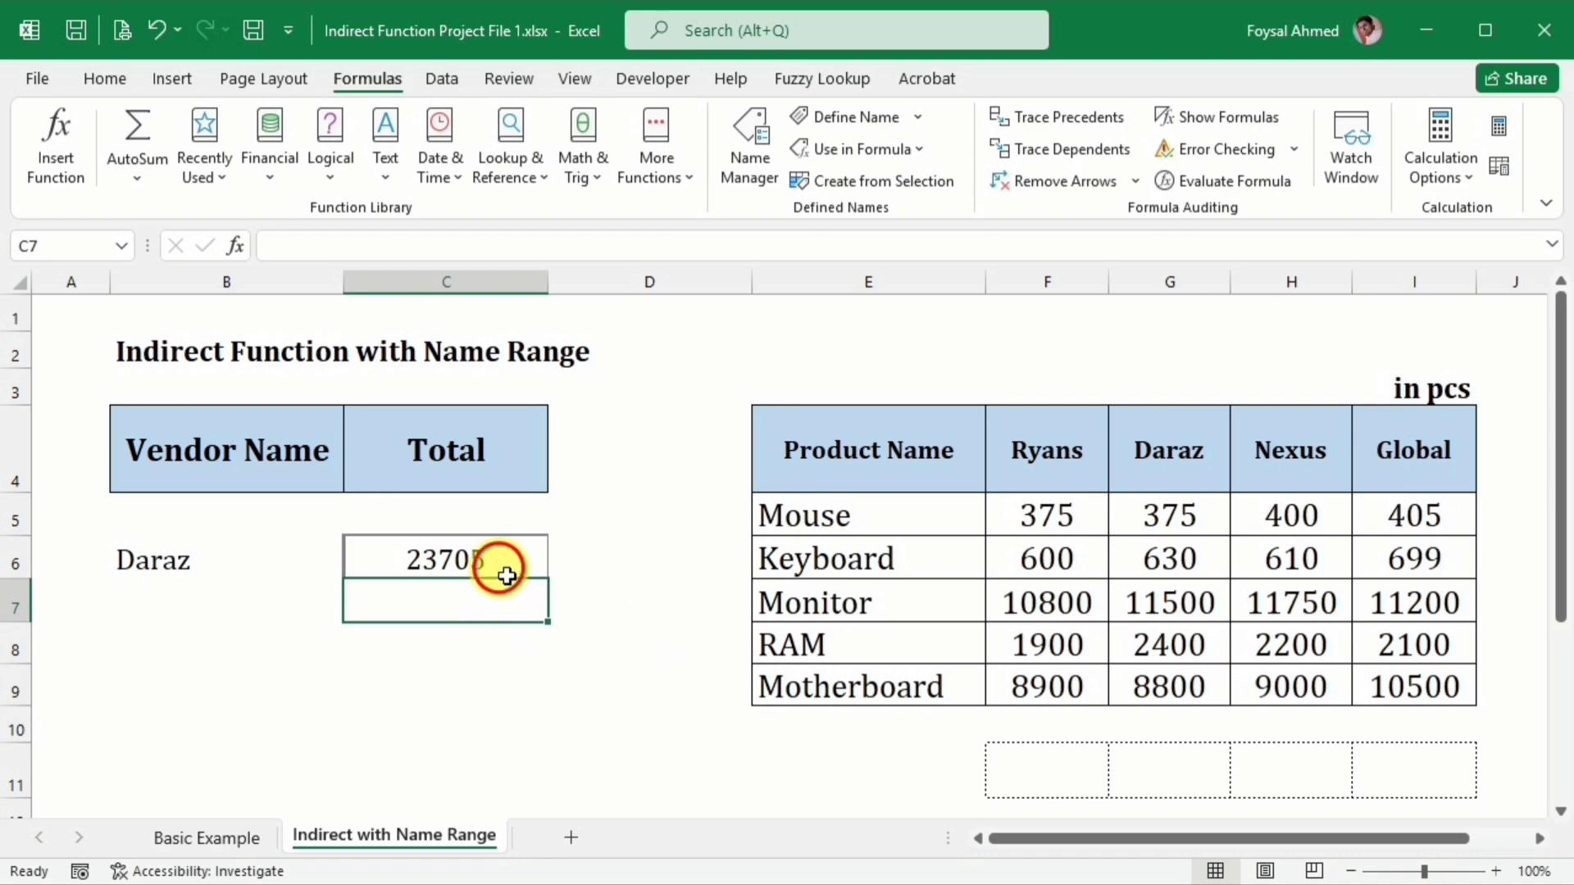
Step: Switch the vendor in cell B6 to Nexus
click(173, 550)
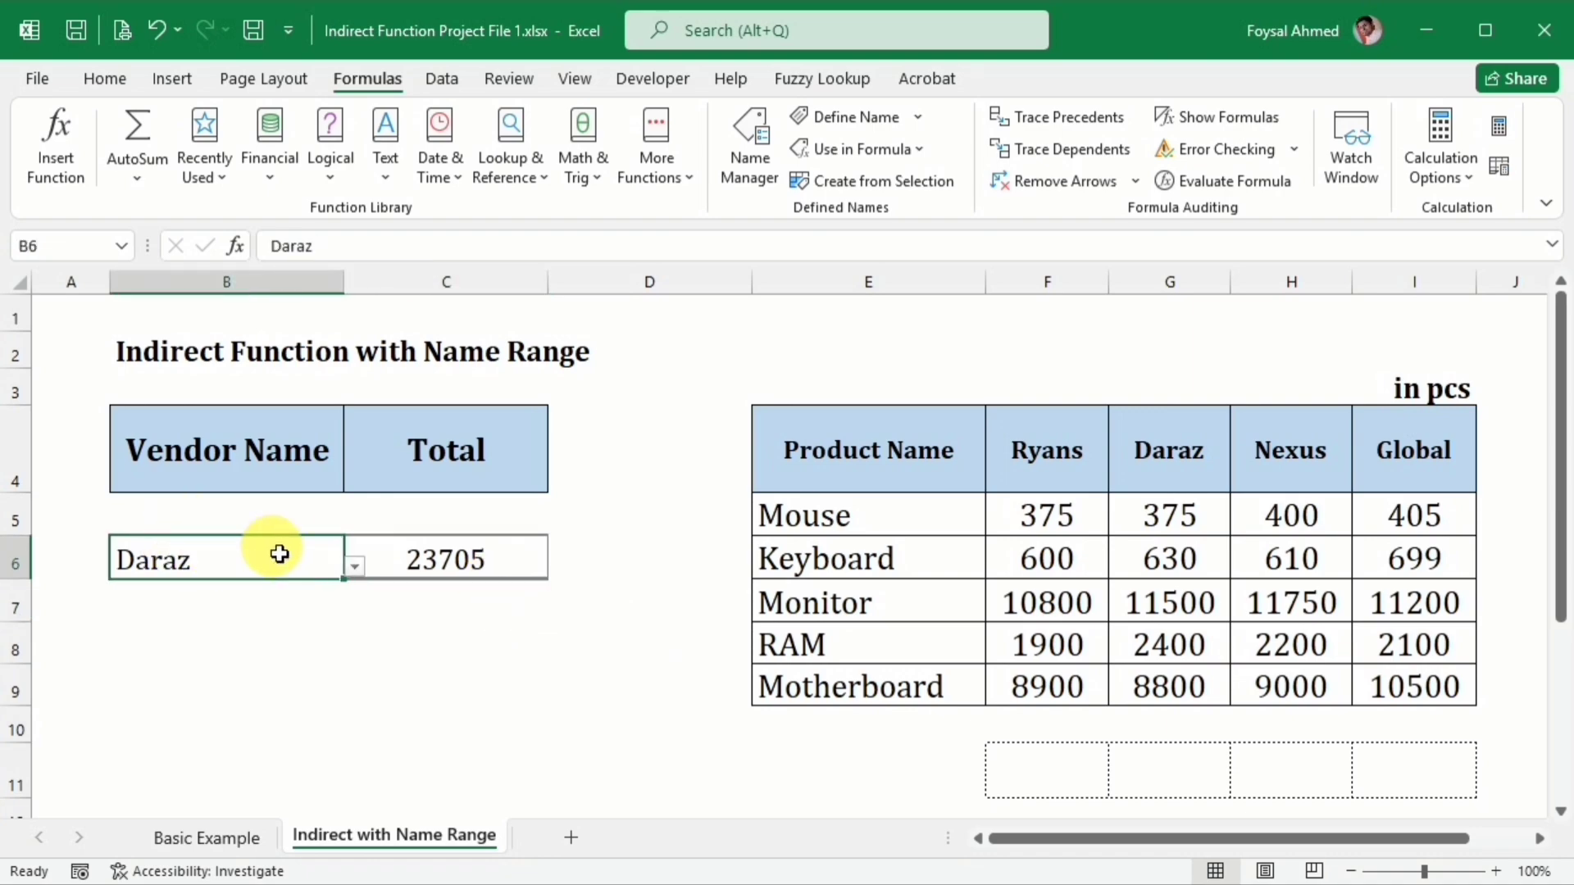
click(354, 567)
click(291, 620)
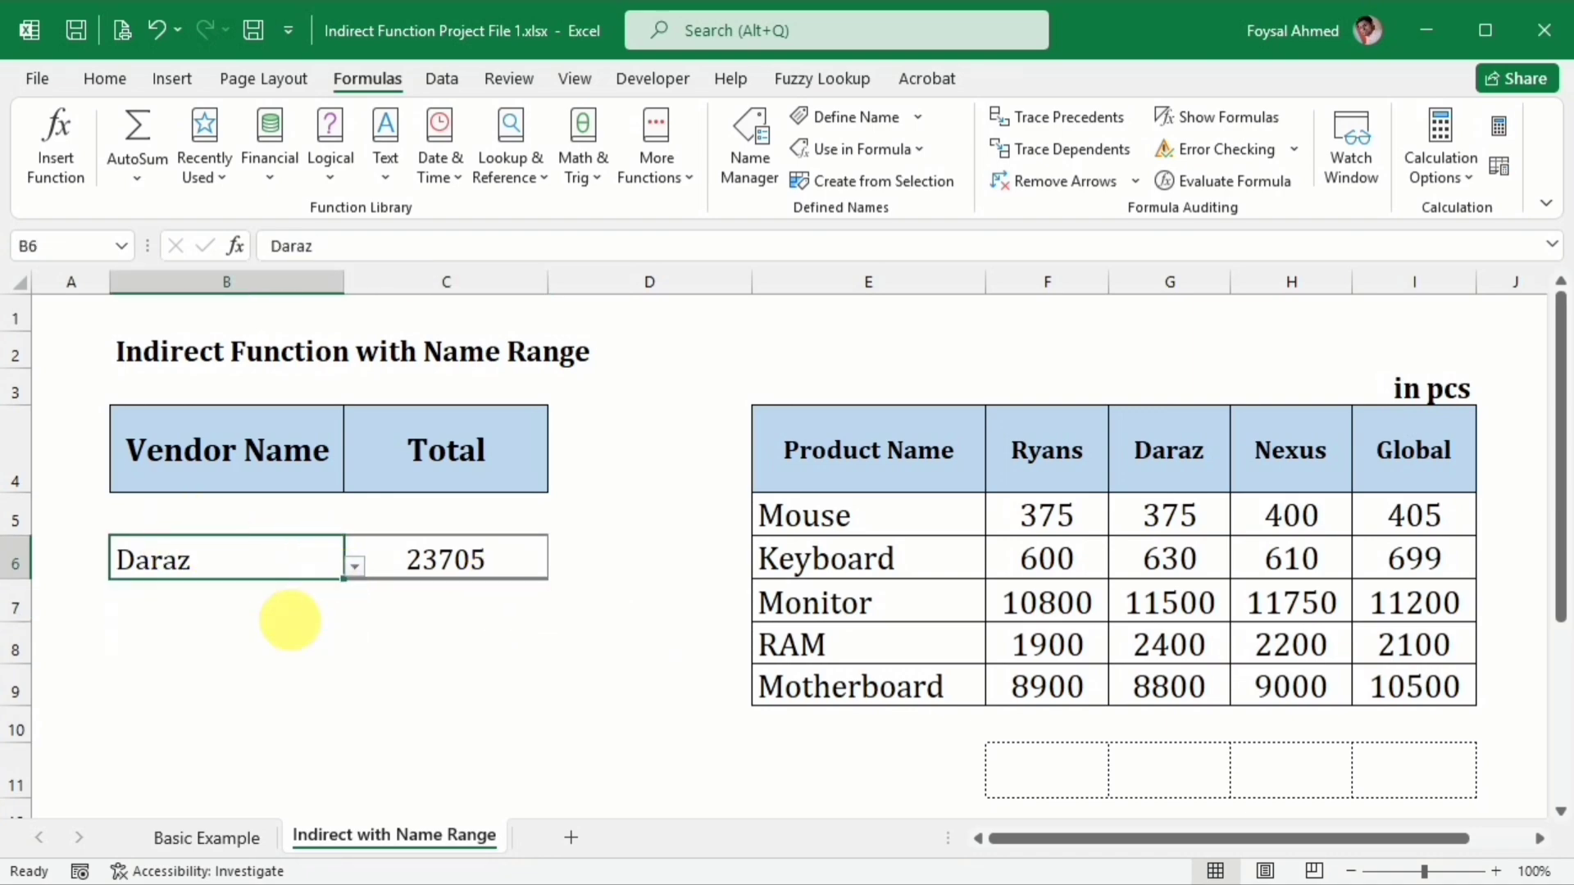
Step: Switch the vendor in cell B6 to Global
click(354, 568)
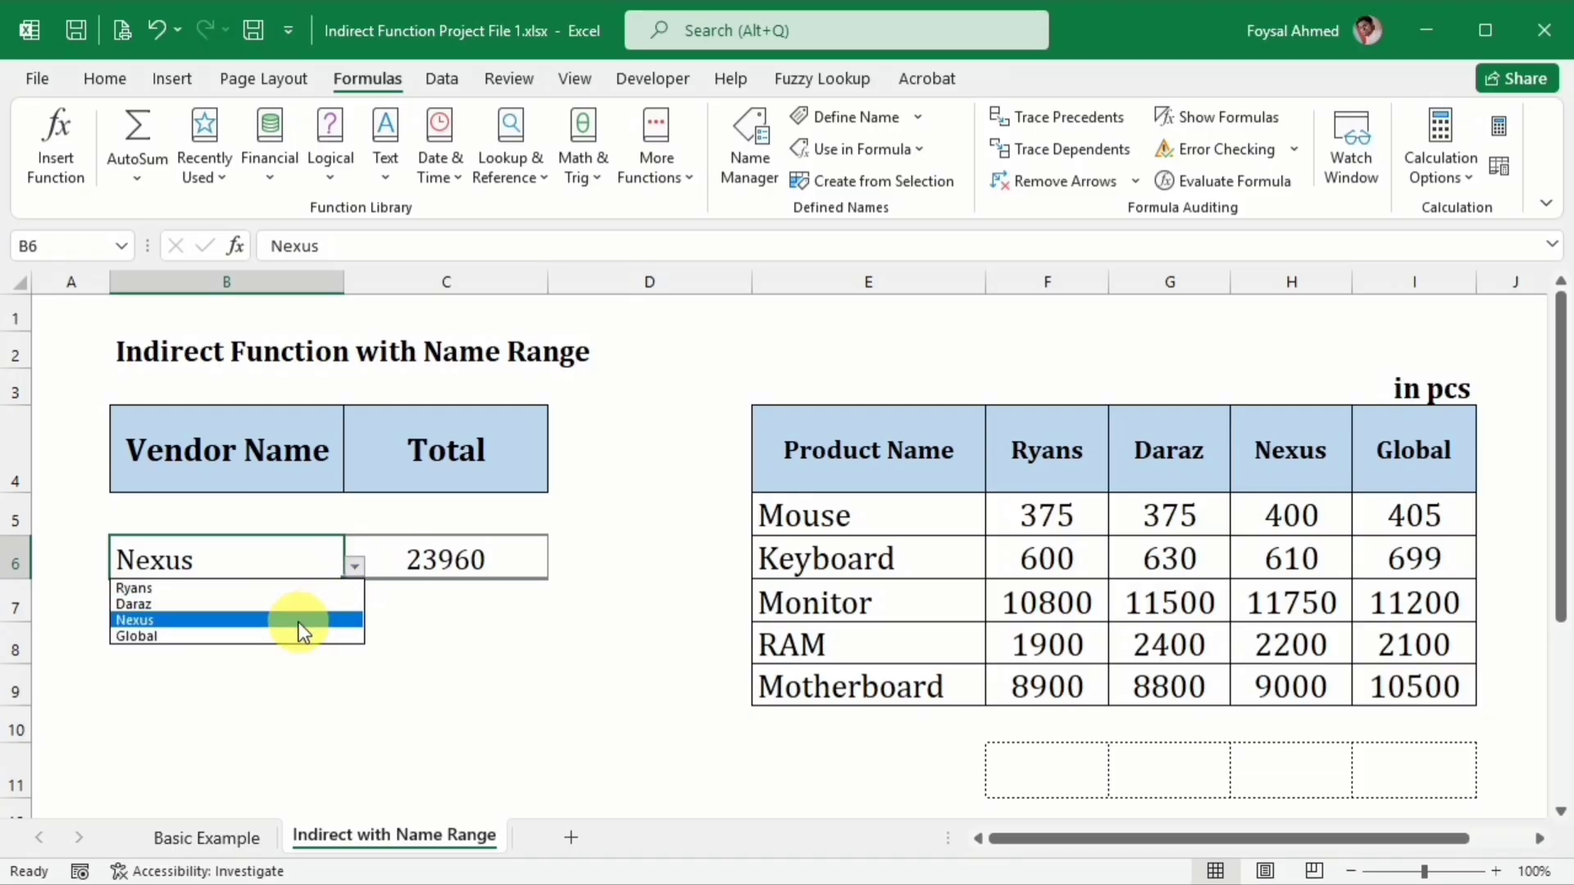
click(254, 636)
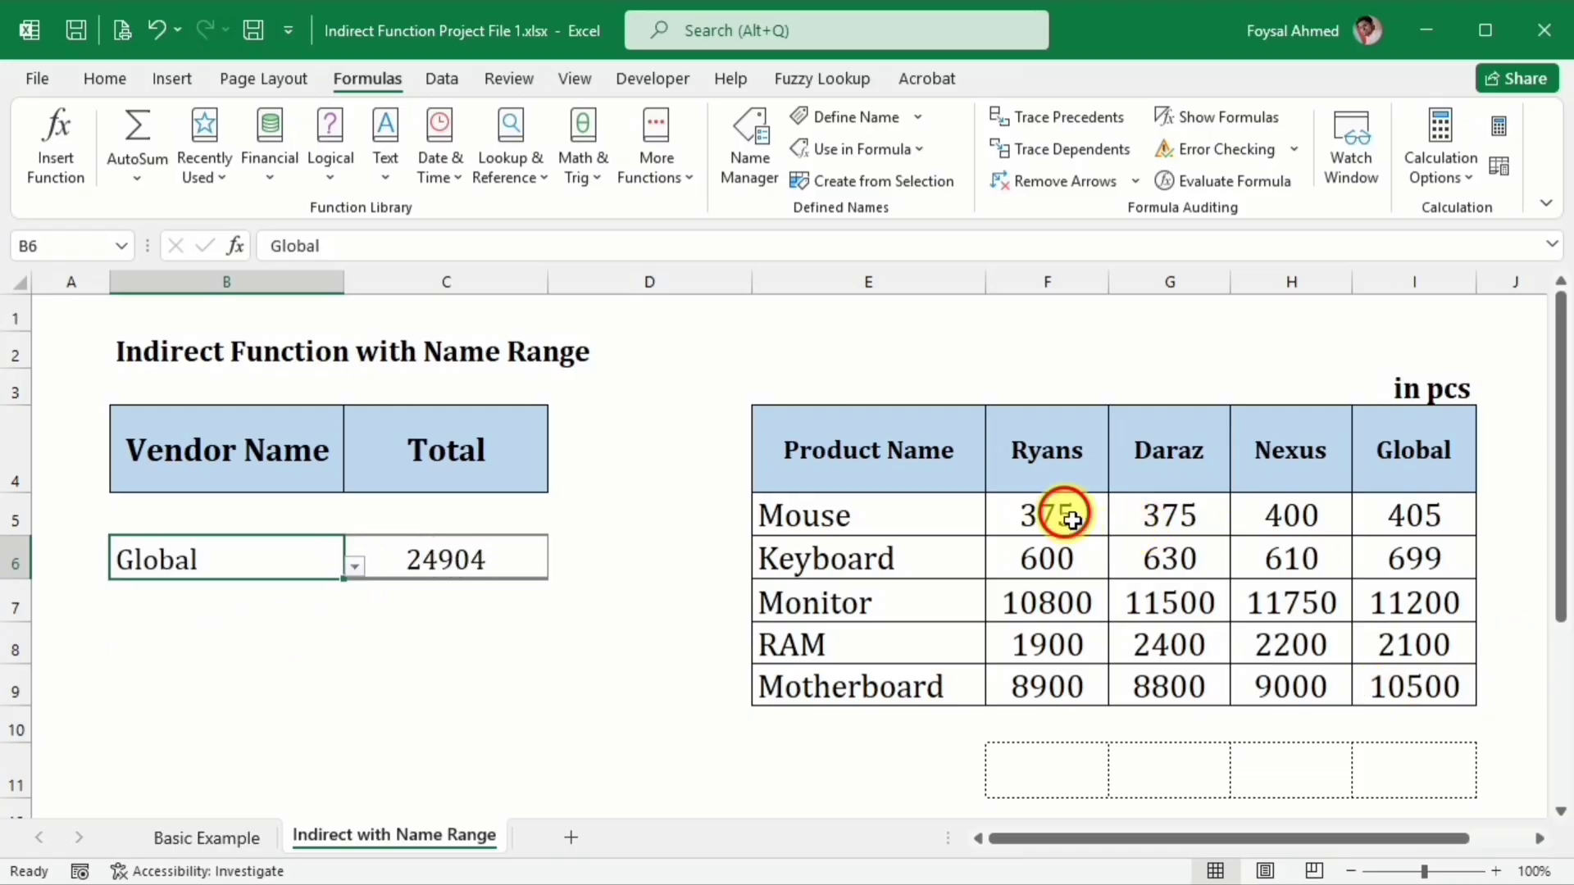
Step: Add AutoSum totals in row 11 beneath the Ryans, Daraz, Nexus and Global price columns
drag(1064, 509, 1420, 788)
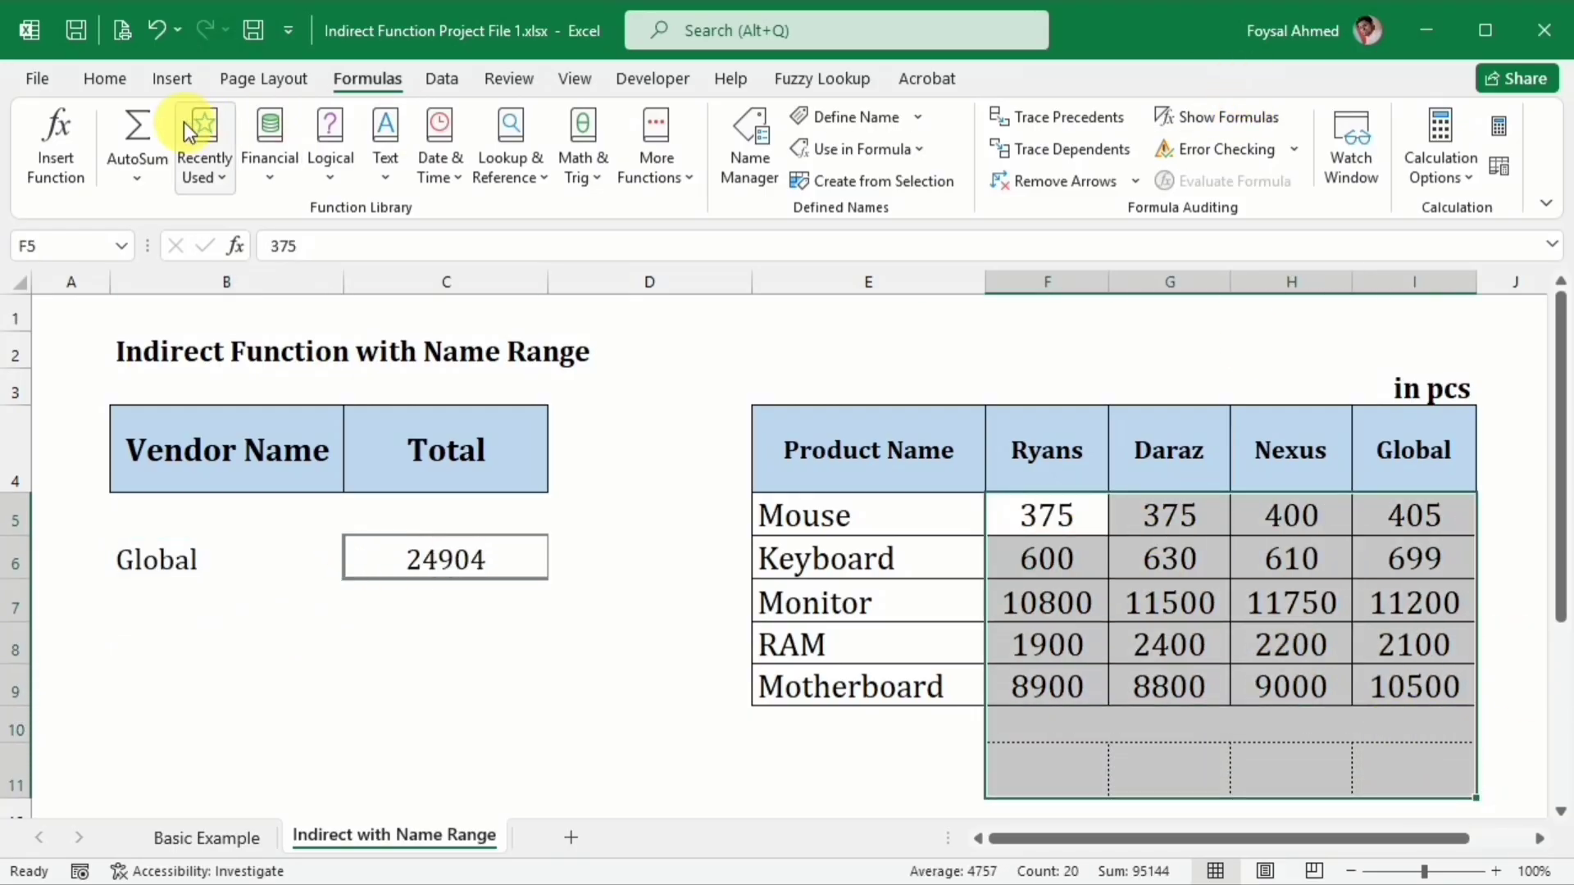
click(104, 80)
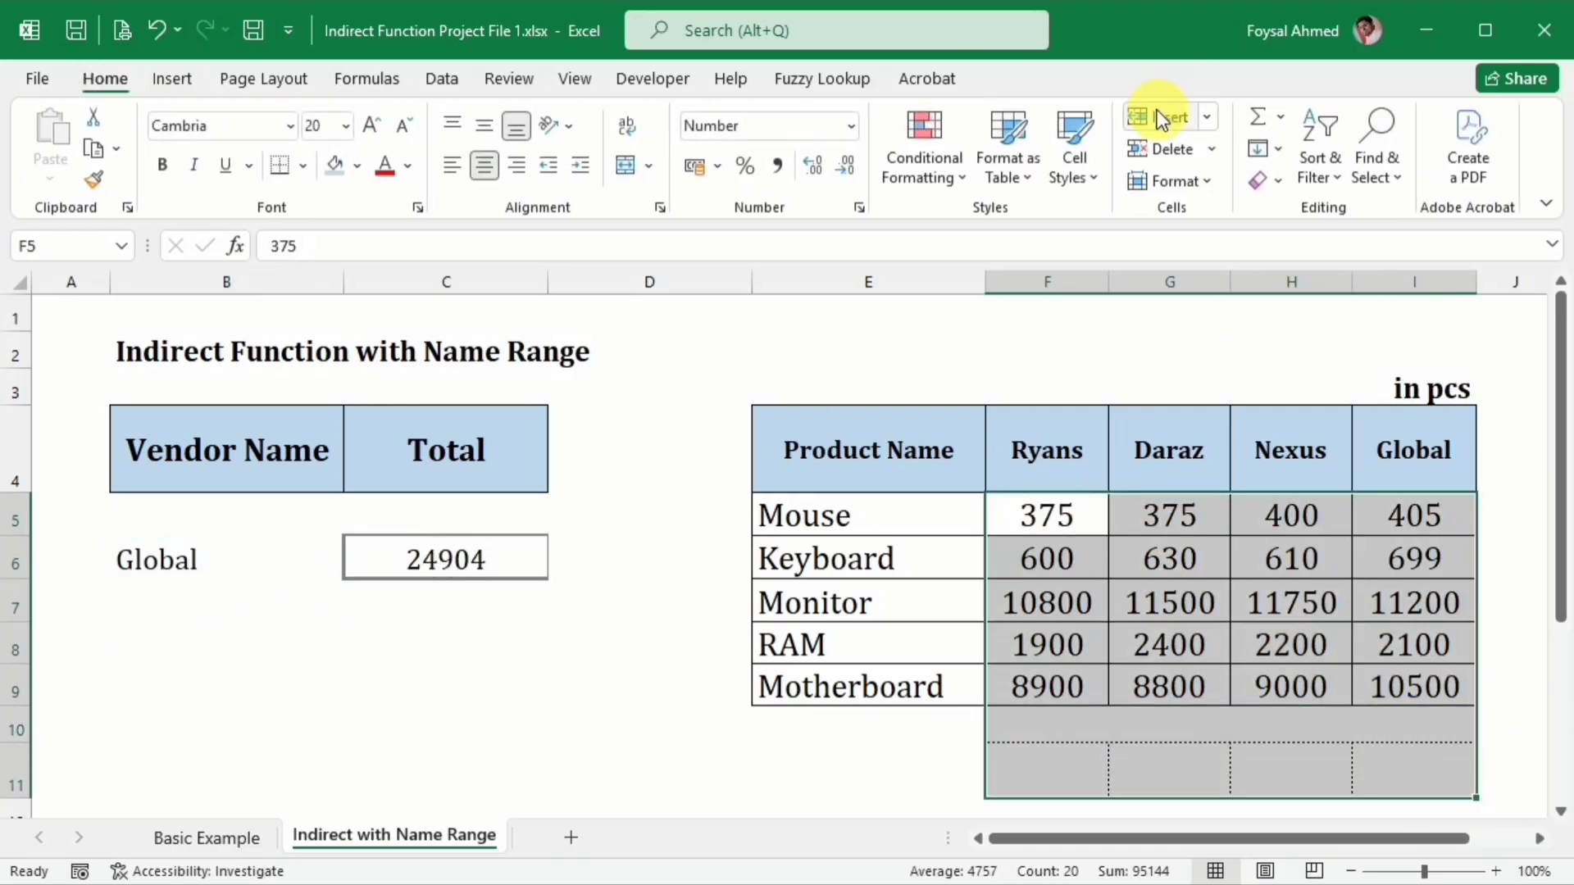
click(1253, 123)
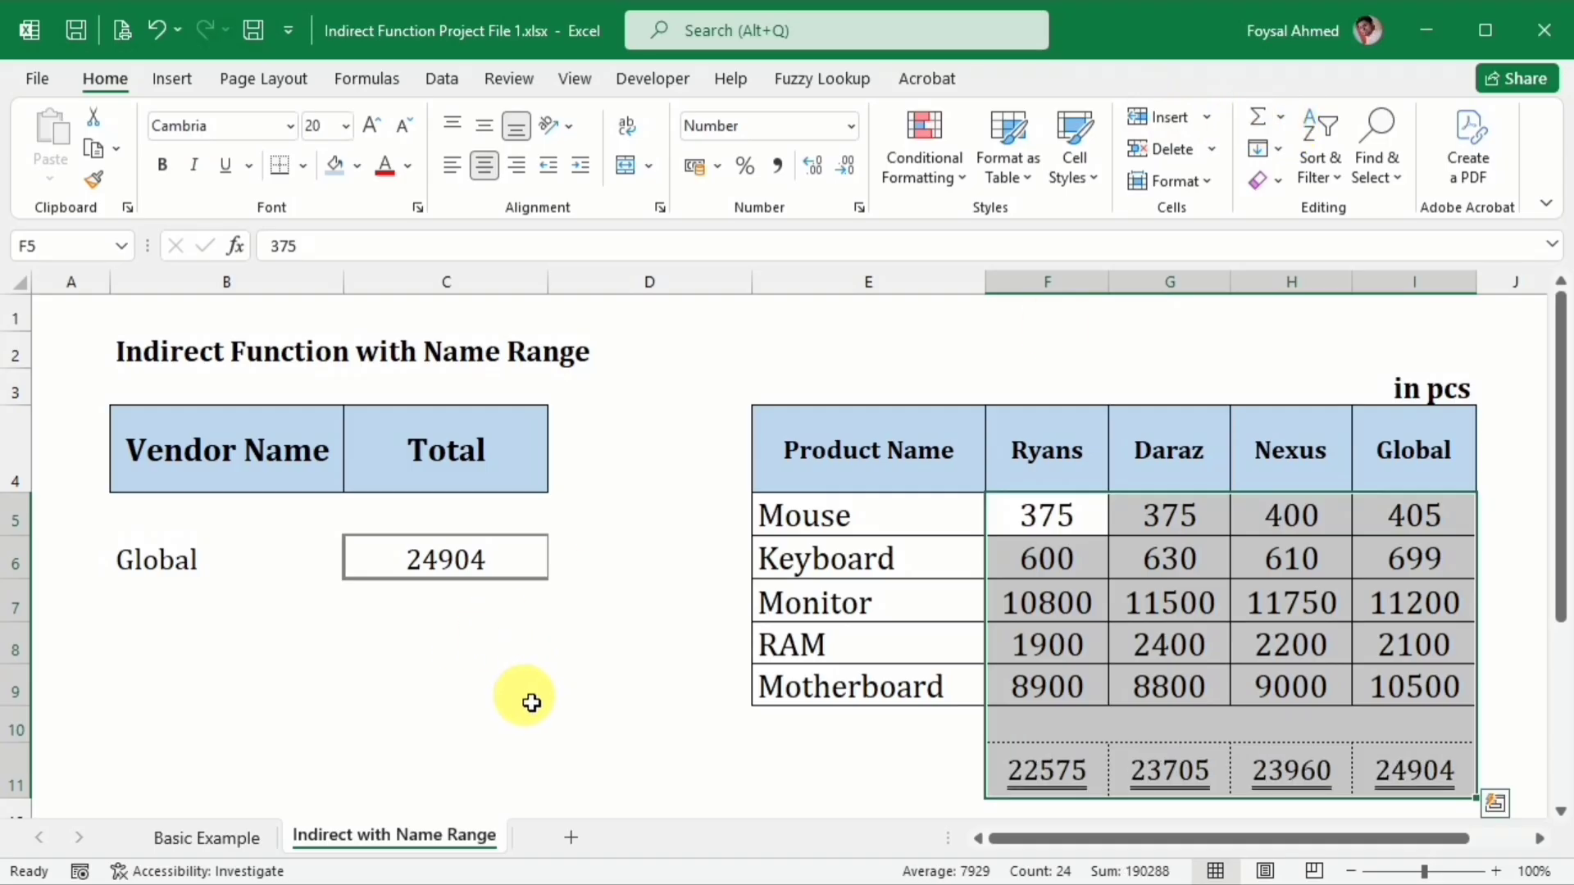
click(531, 704)
click(1457, 785)
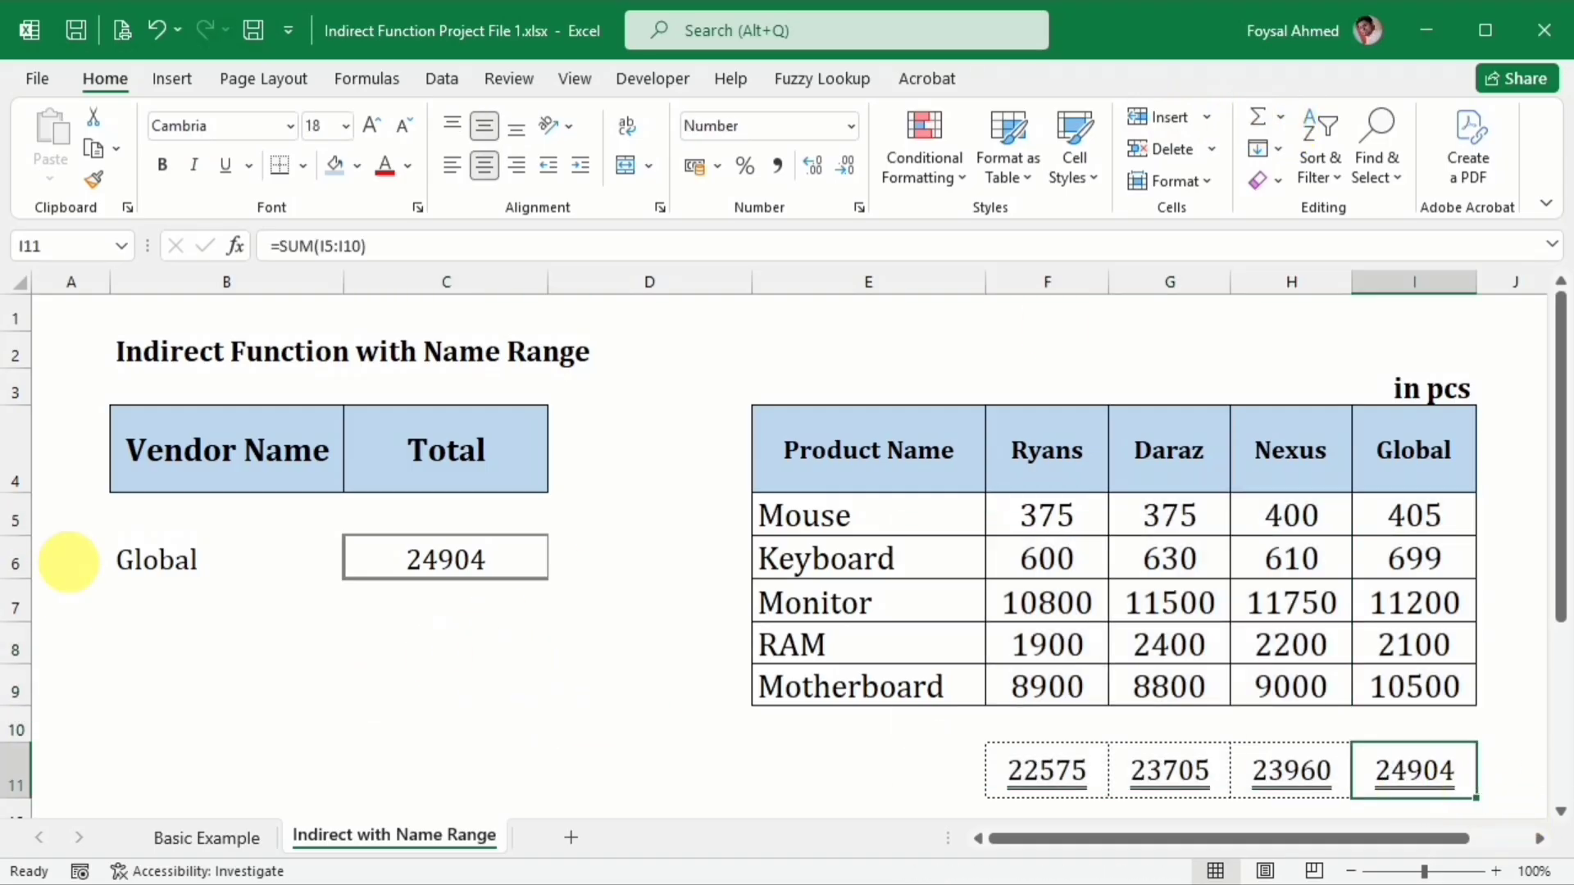
Step: Switch the vendor in cell B6 to Ryans, Nexus and finally Daraz to compare each Total with the column sums in row 11
click(332, 566)
click(357, 568)
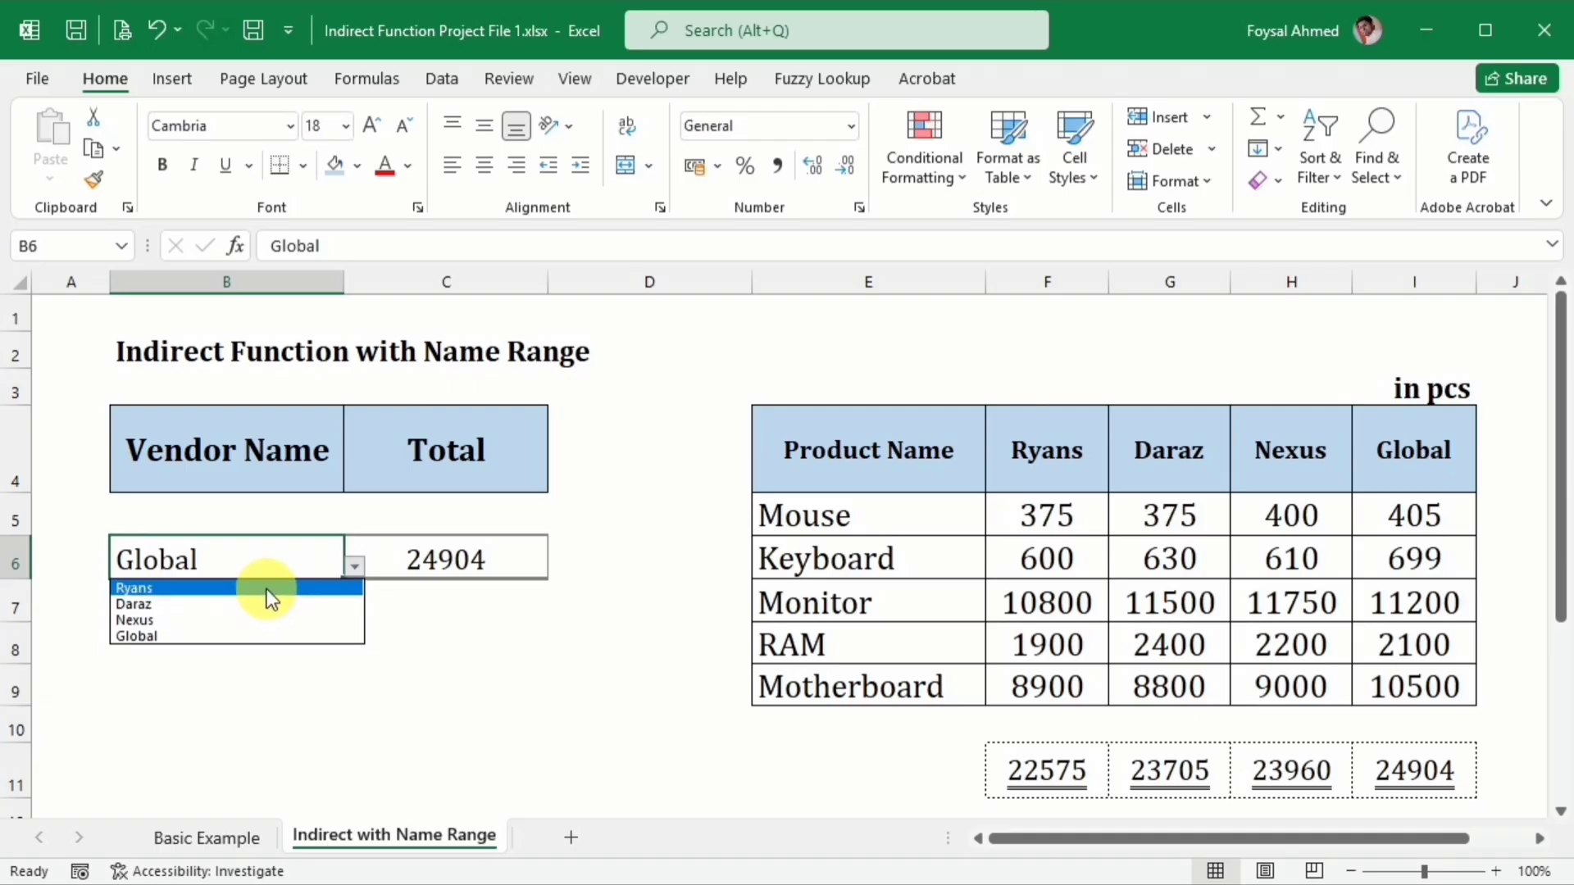
click(268, 588)
click(358, 567)
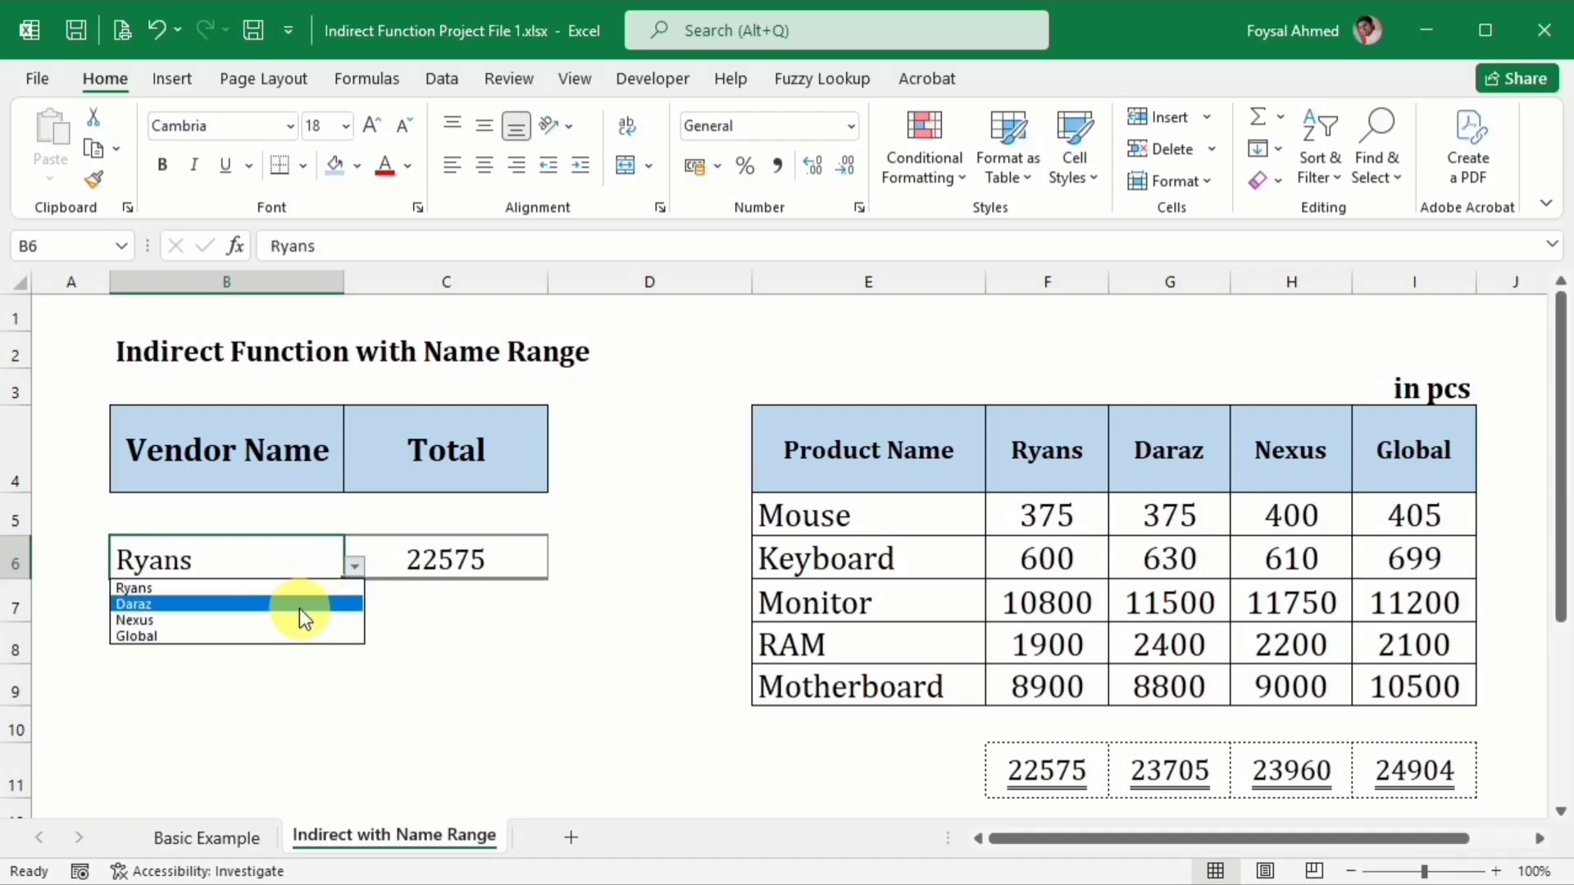
click(298, 616)
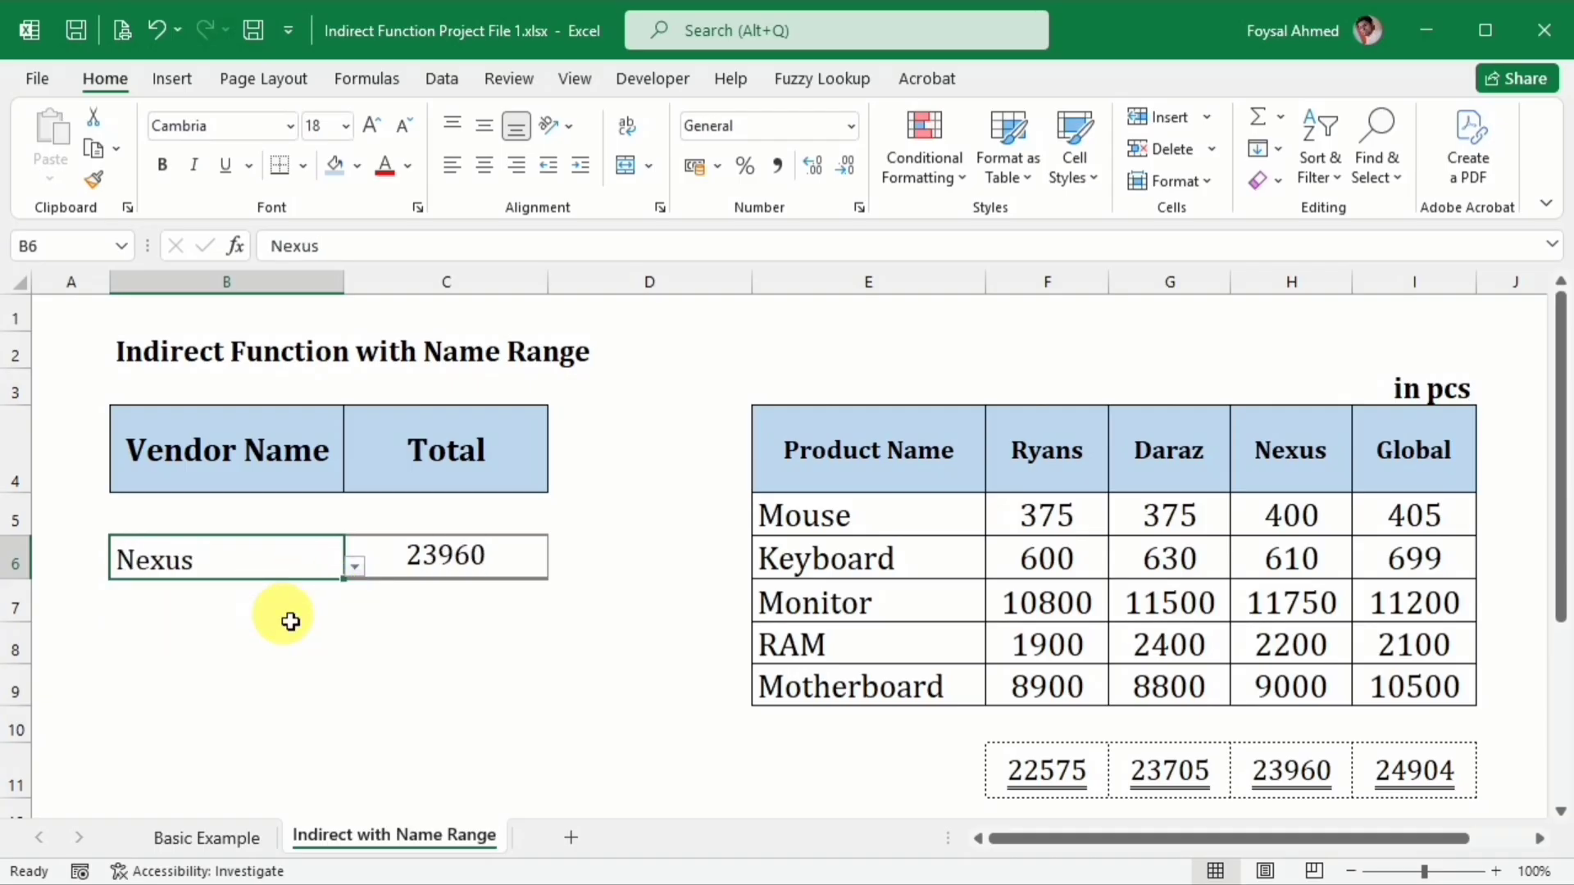
click(357, 569)
click(244, 601)
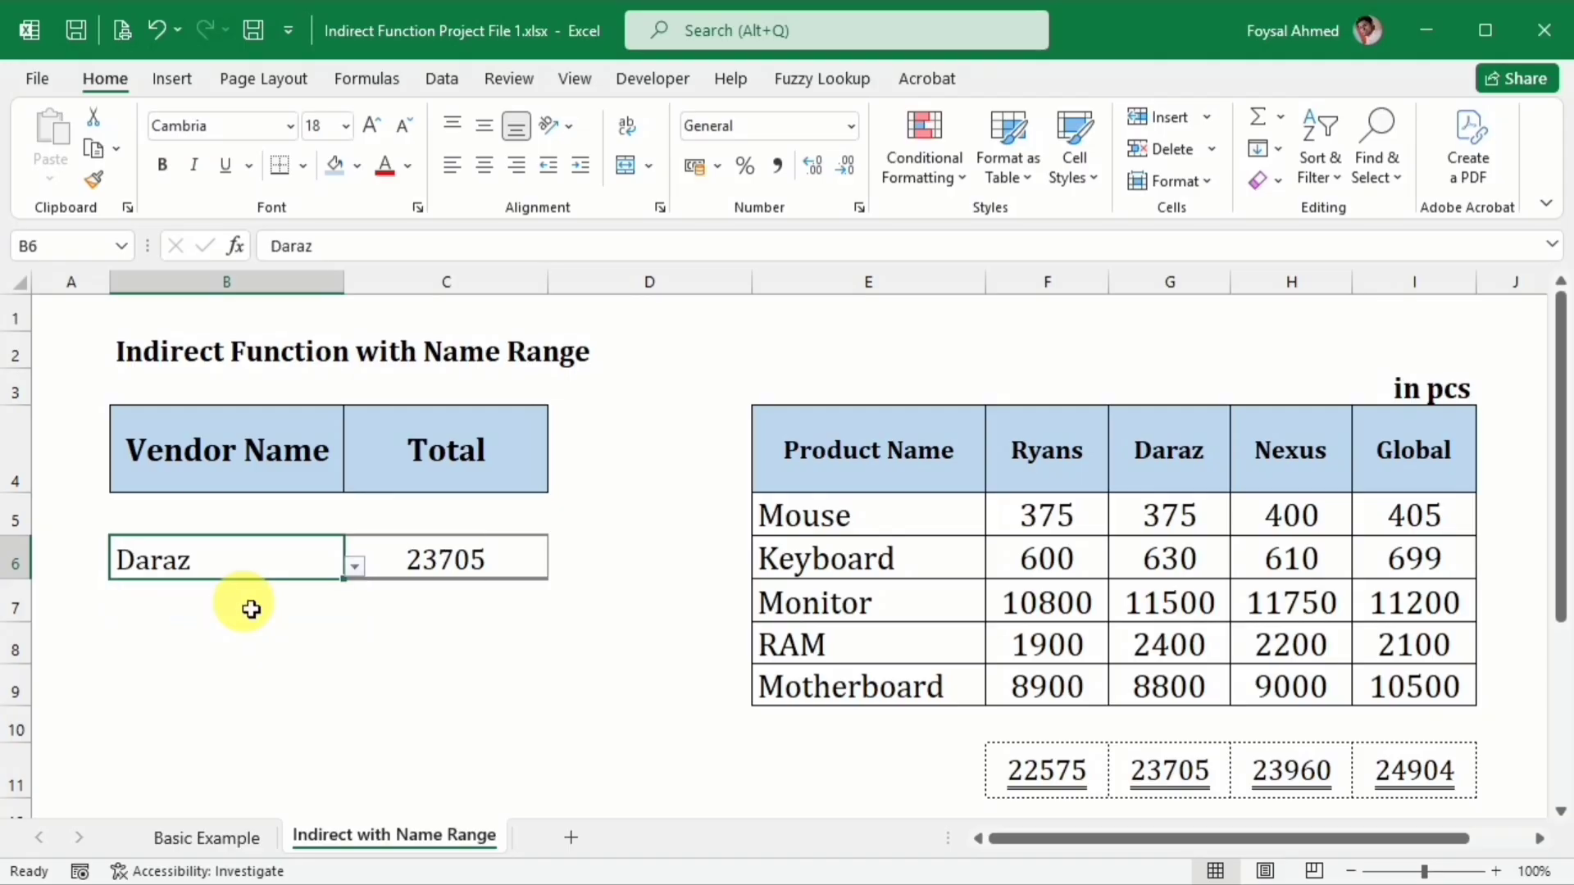
click(432, 703)
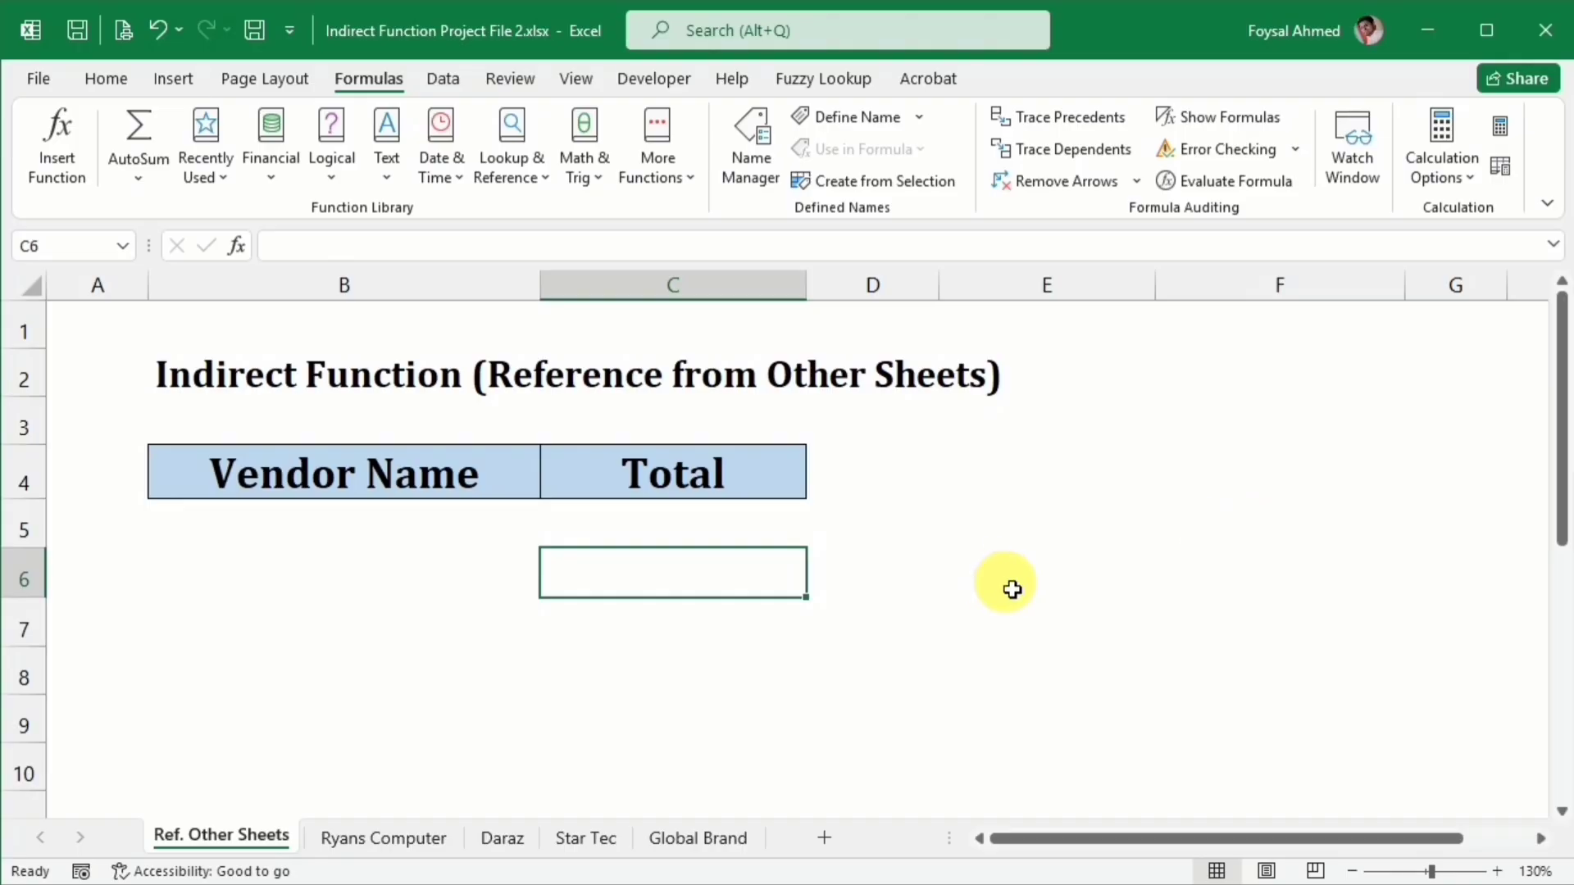
Step: Examine the Vendor Name and Total layout in Indirect Function Project File 2, plus the price tables on its four vendor sheets
click(1011, 587)
click(365, 542)
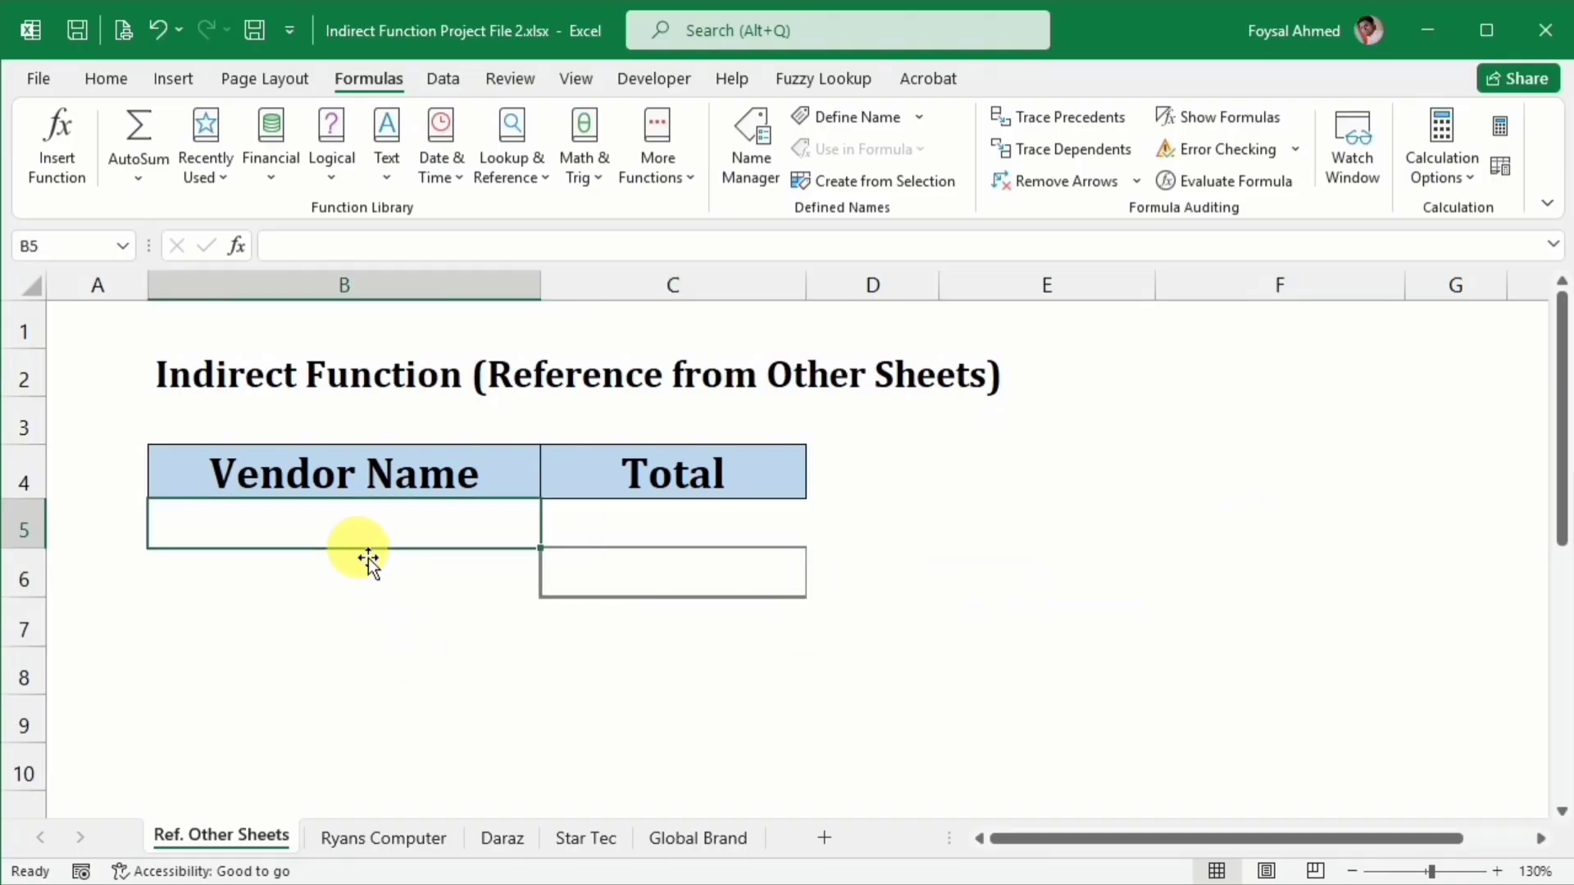
click(484, 589)
click(600, 591)
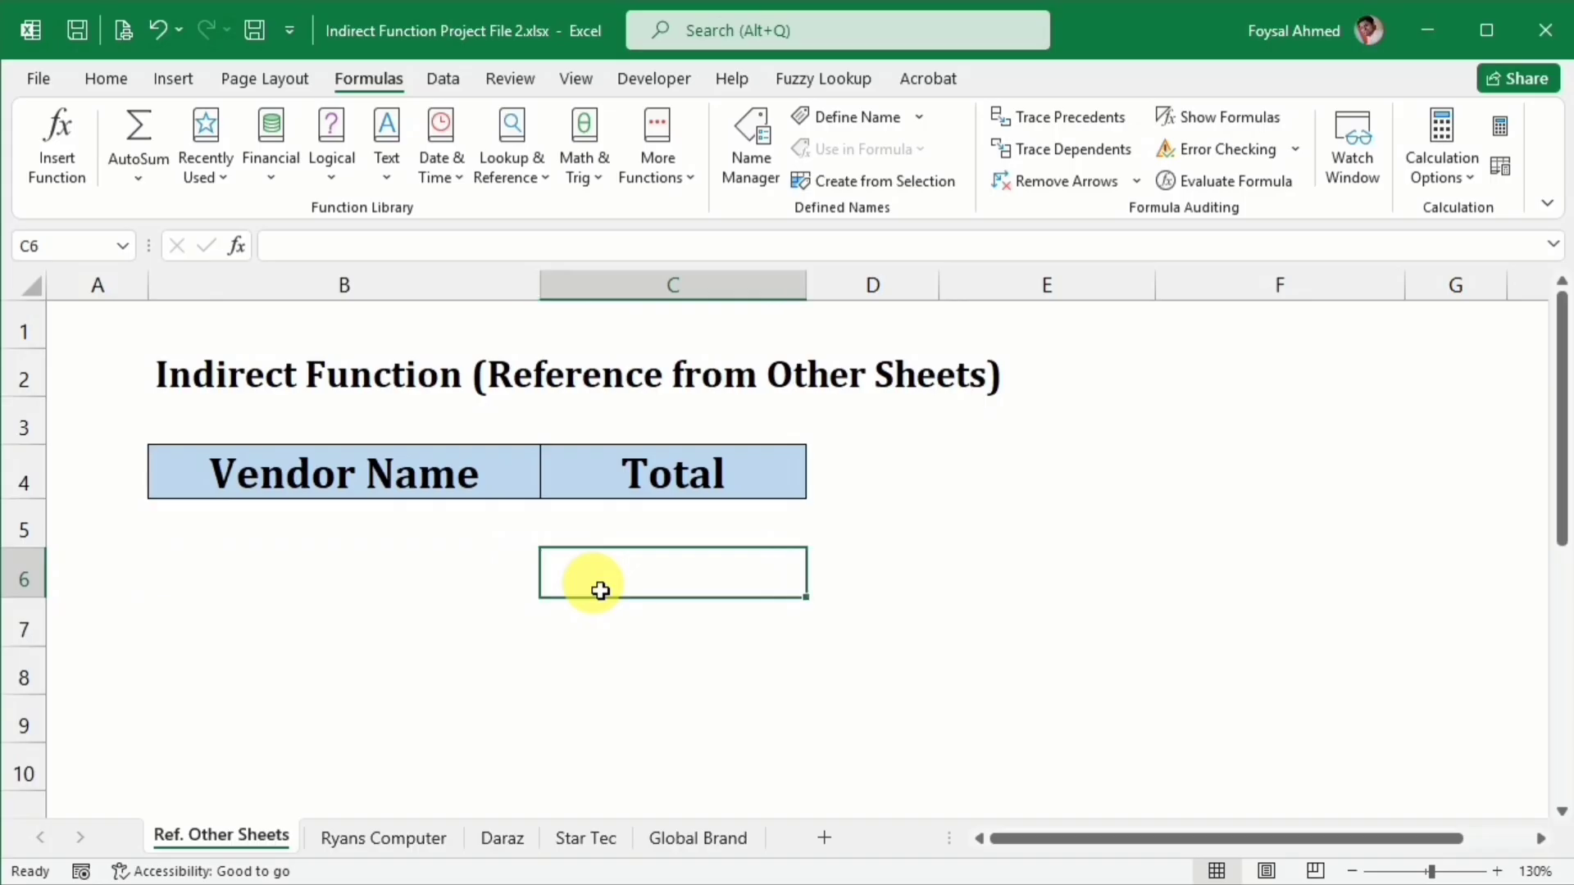
click(400, 839)
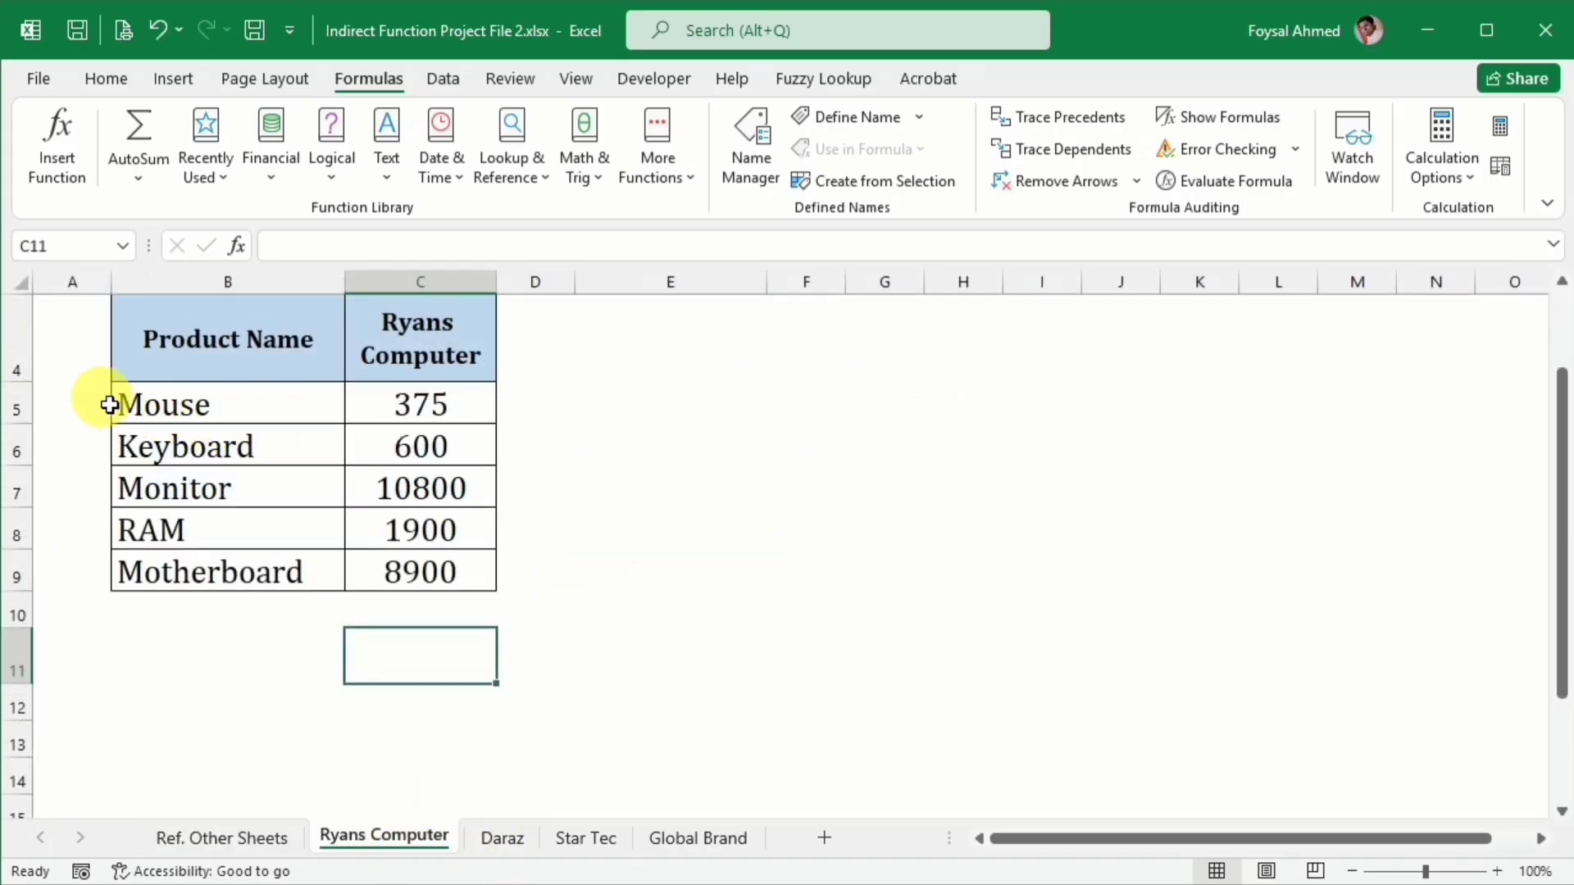
key(ctrl+c)
click(221, 404)
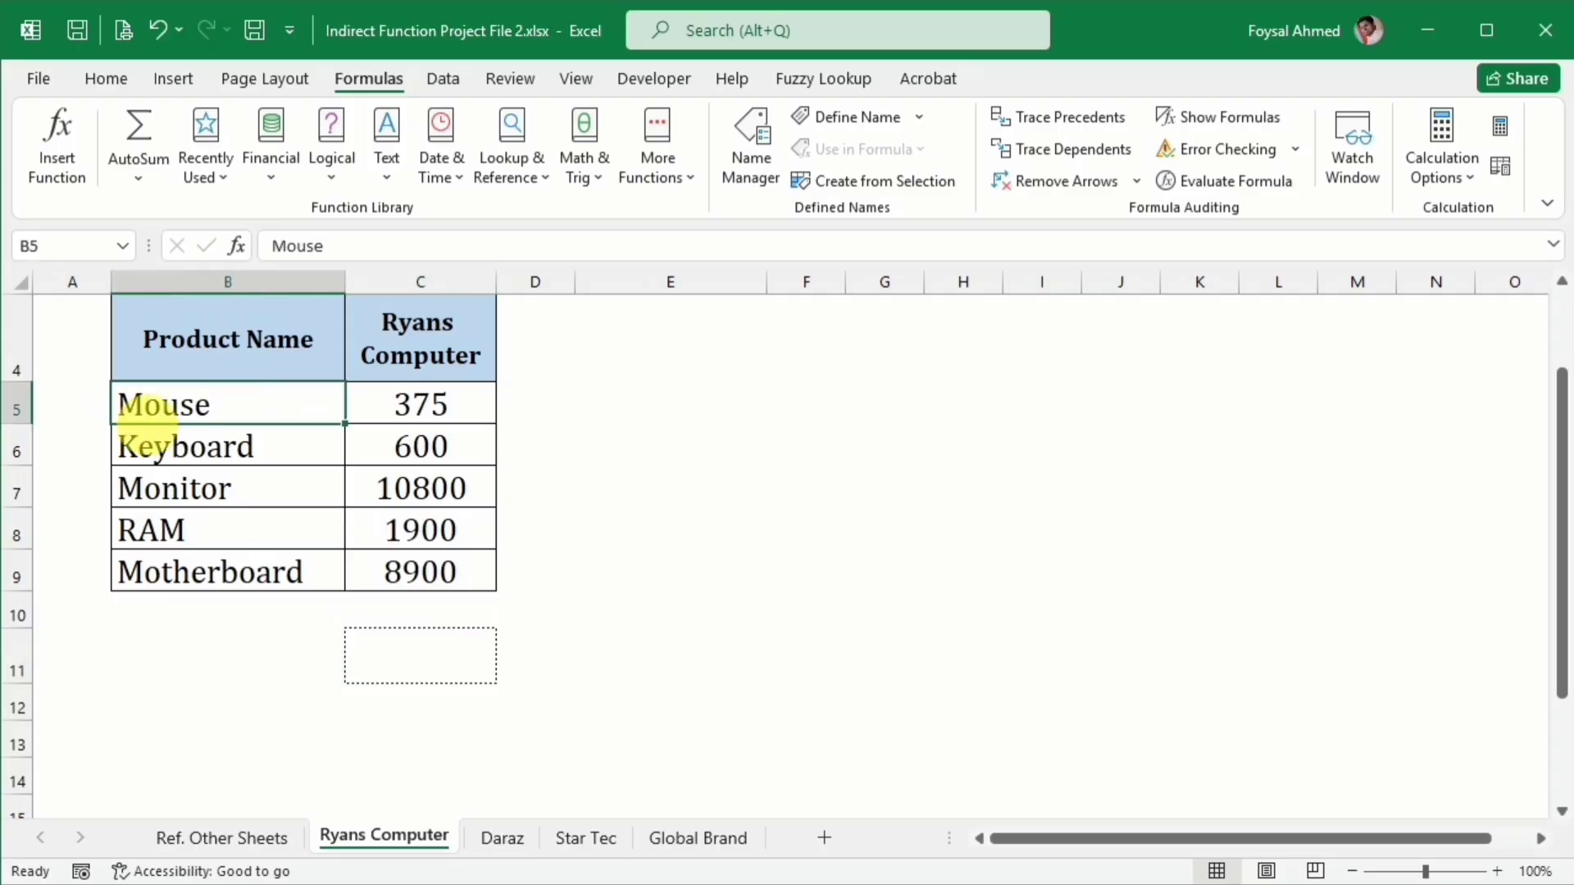
click(18, 576)
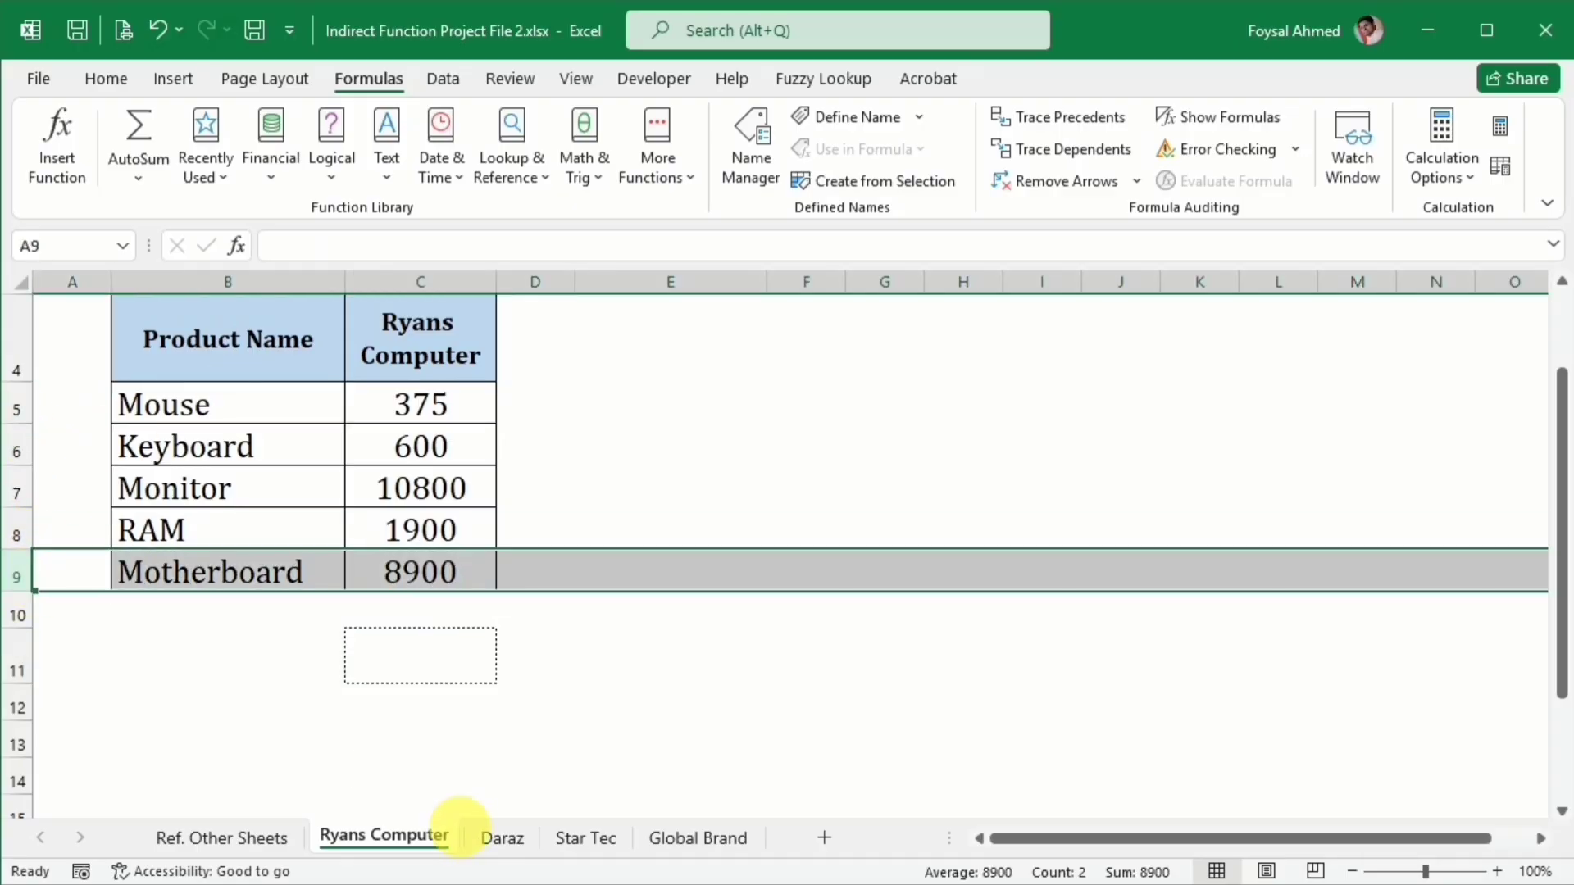
click(501, 837)
scroll(299, 549, up, 2)
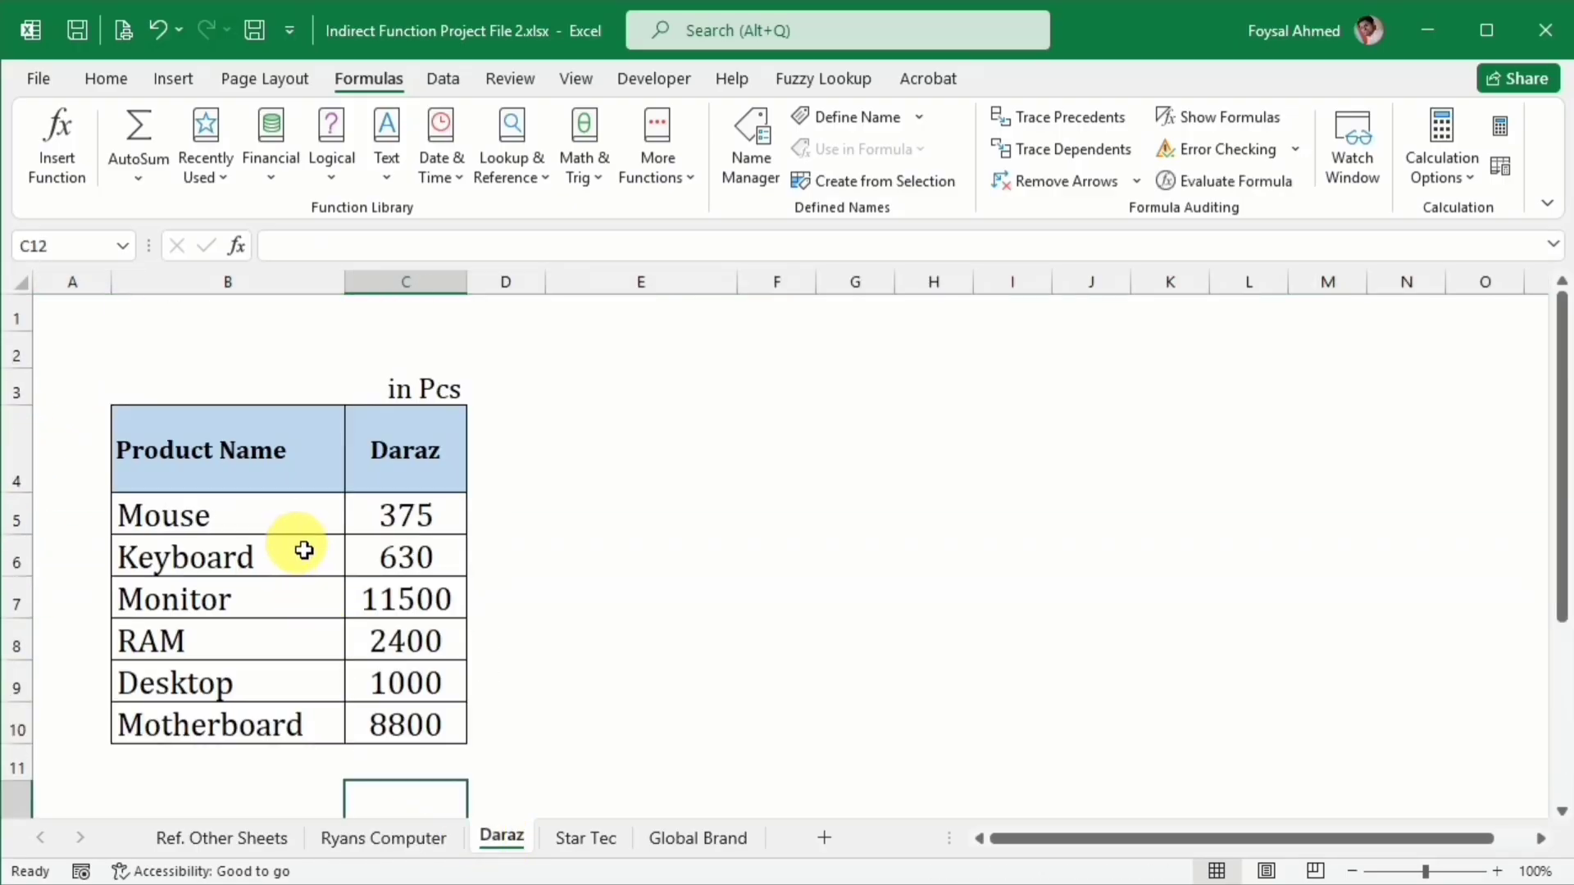
click(293, 525)
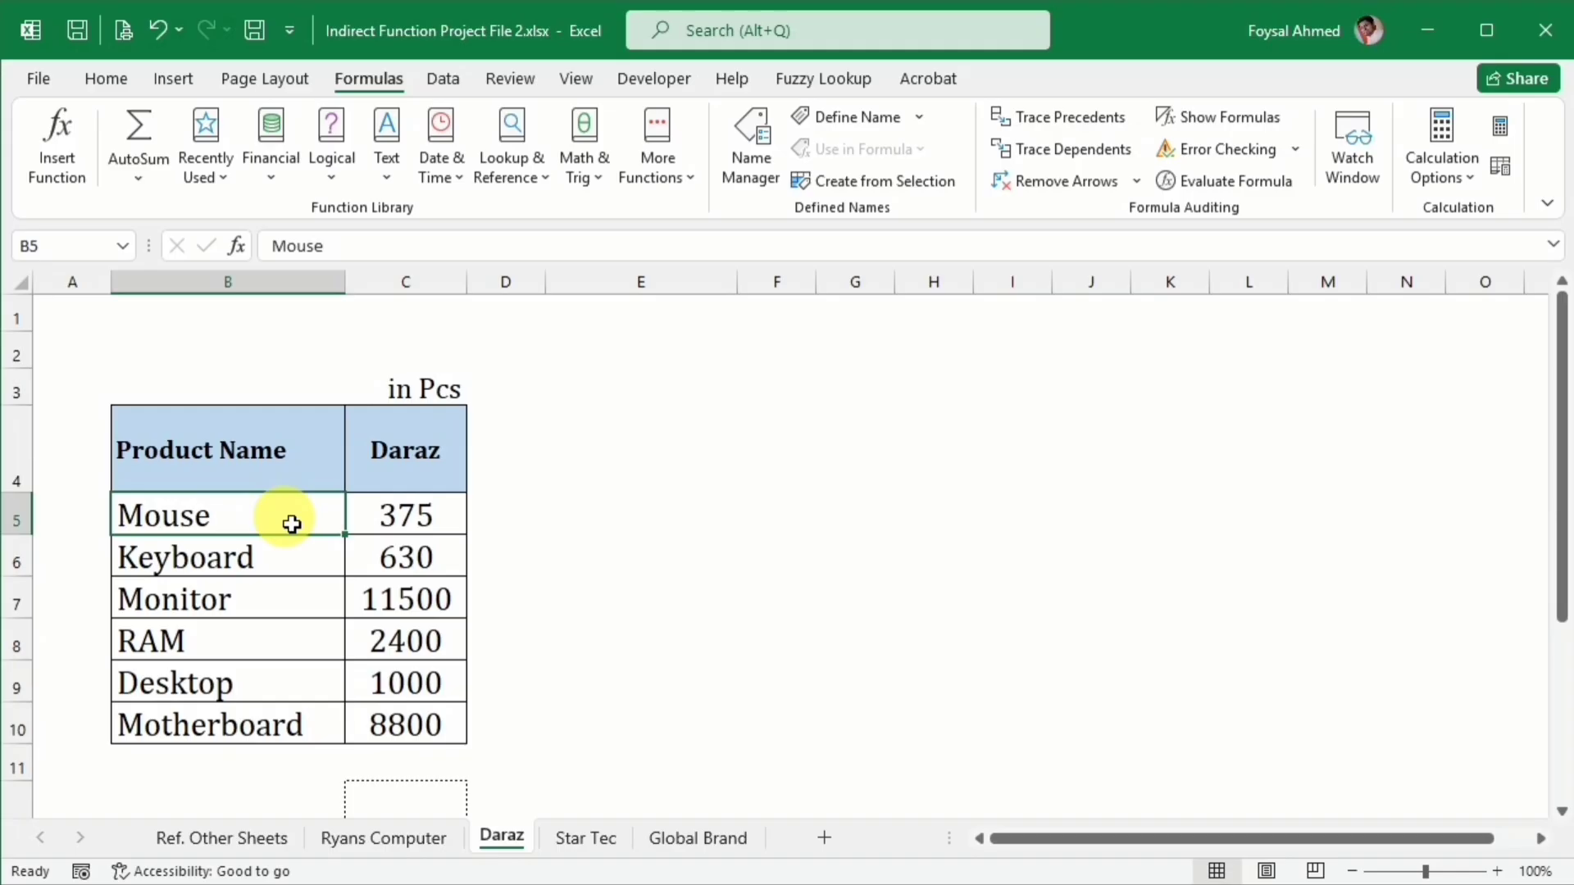
click(257, 724)
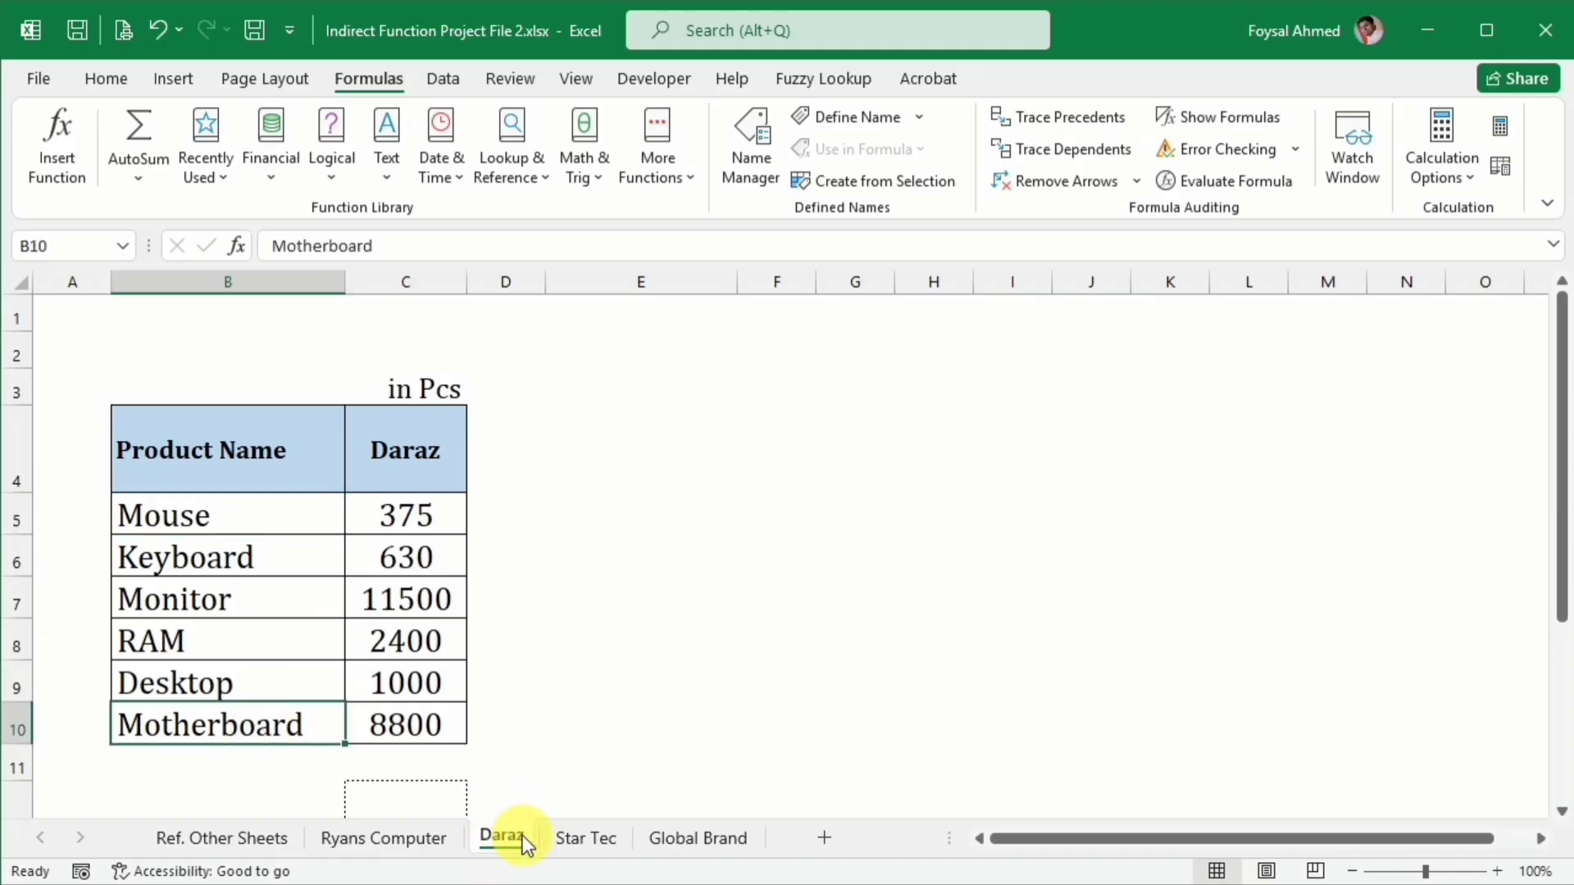
click(582, 839)
click(695, 836)
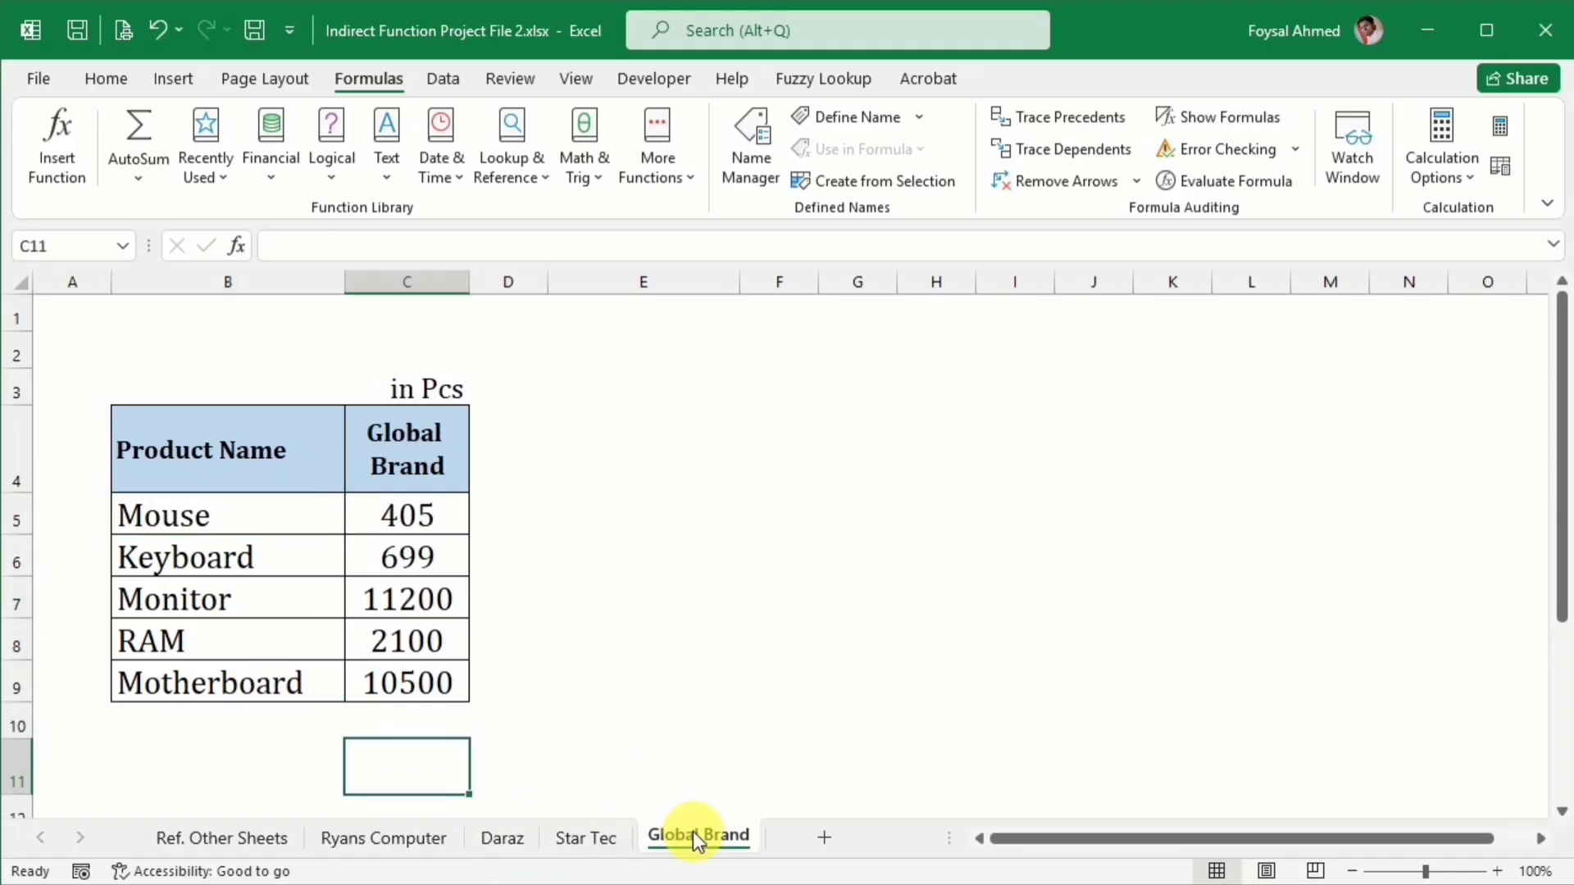
key(ctrl+c)
click(614, 650)
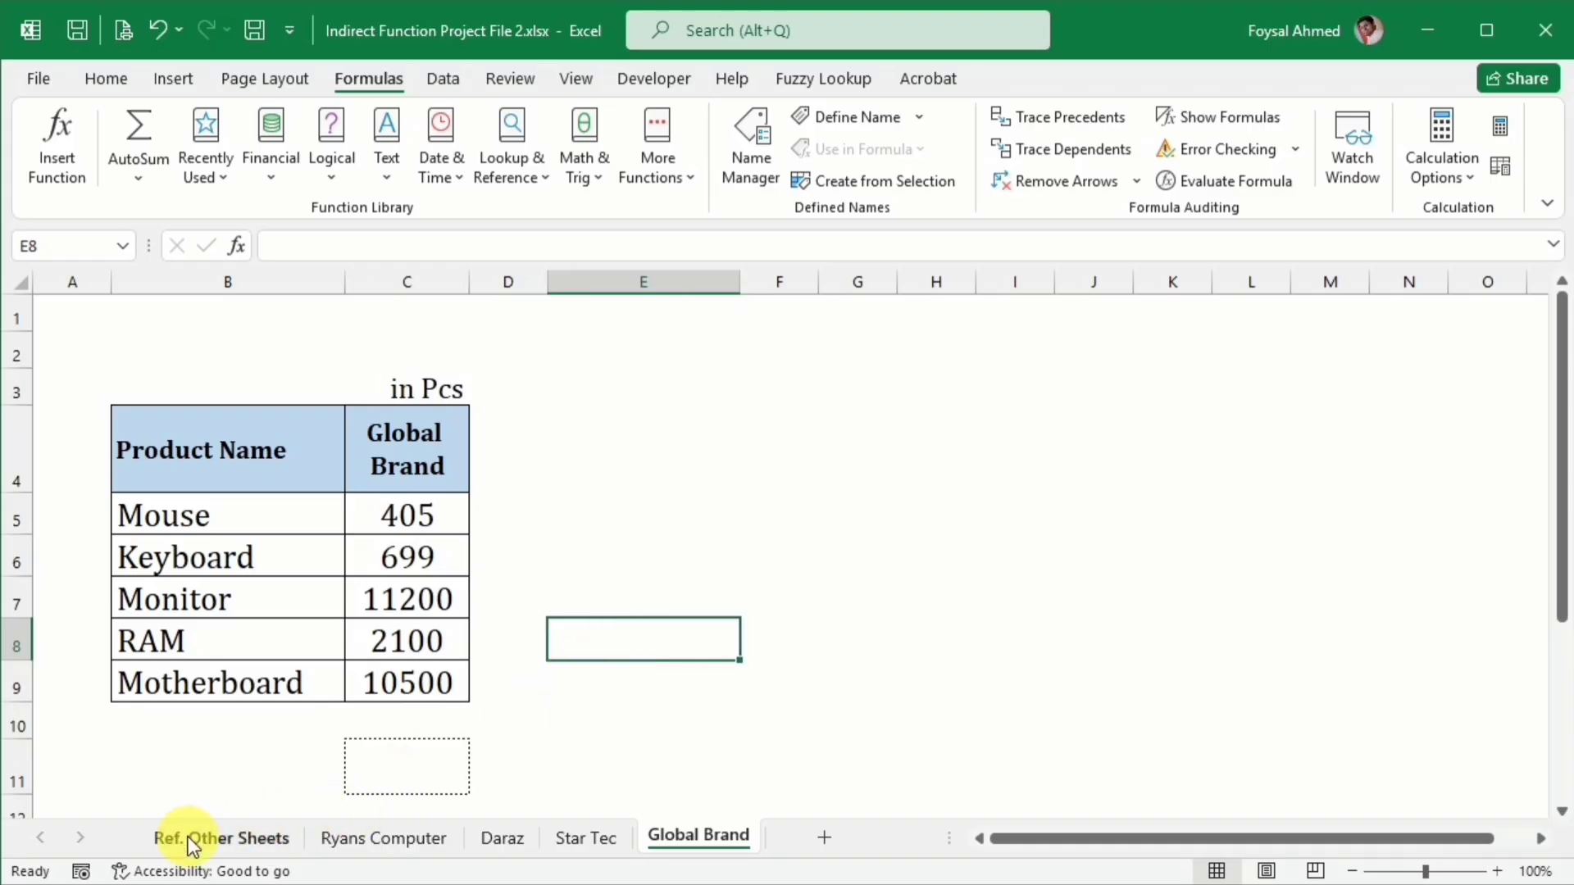
Step: Define the workbook name Ryans_Computer for the price range C5:C9 on the Ryans Computer sheet
click(397, 837)
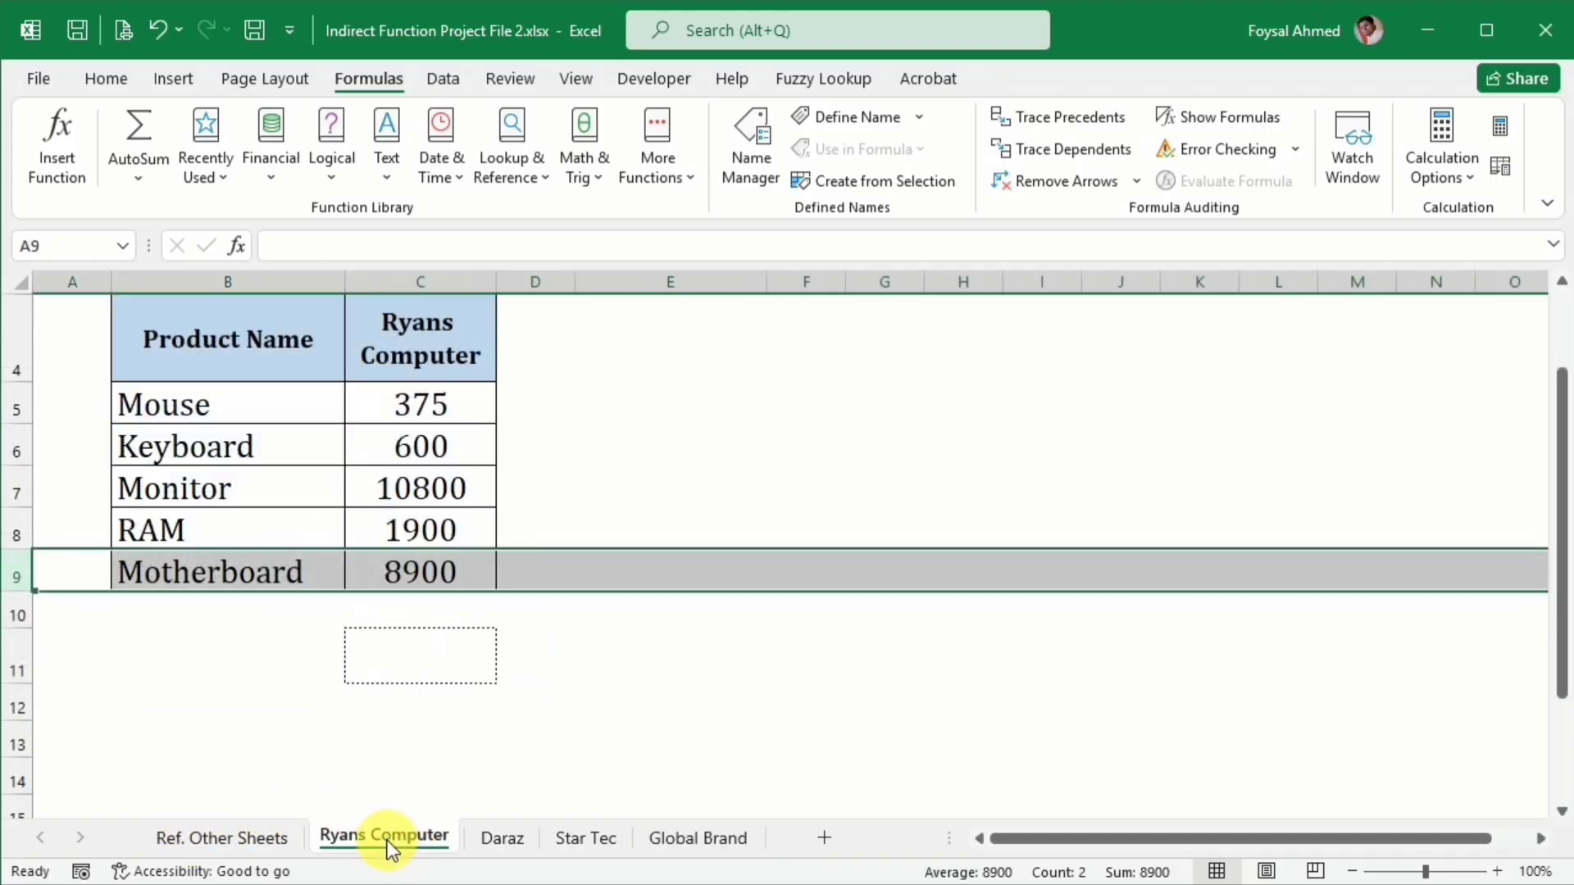
scroll(447, 566, up, 1)
click(428, 471)
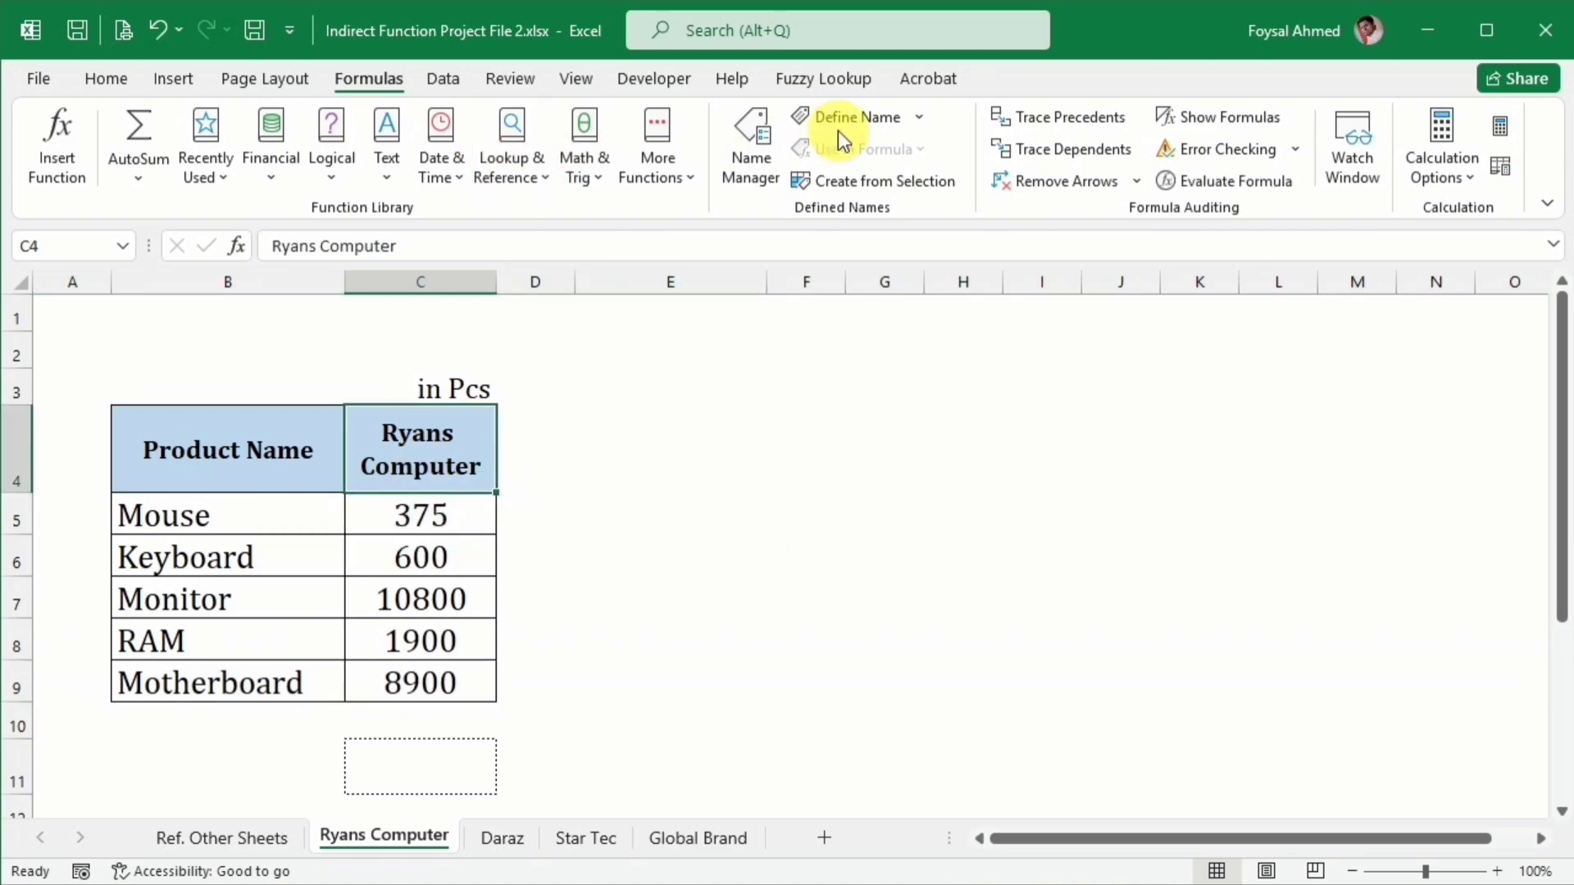
click(756, 131)
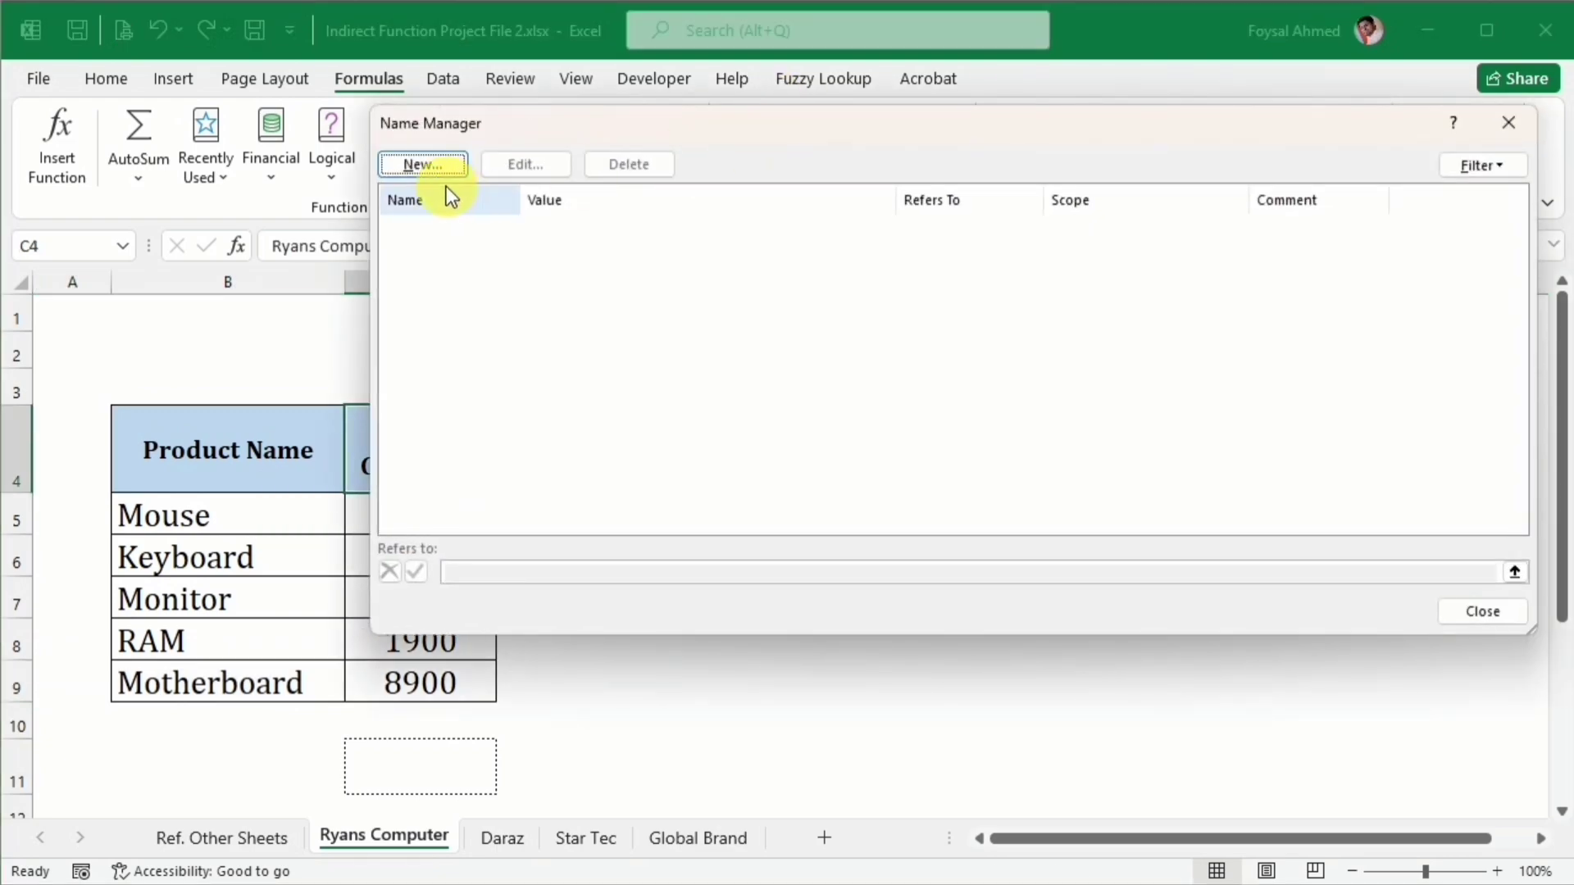
click(435, 169)
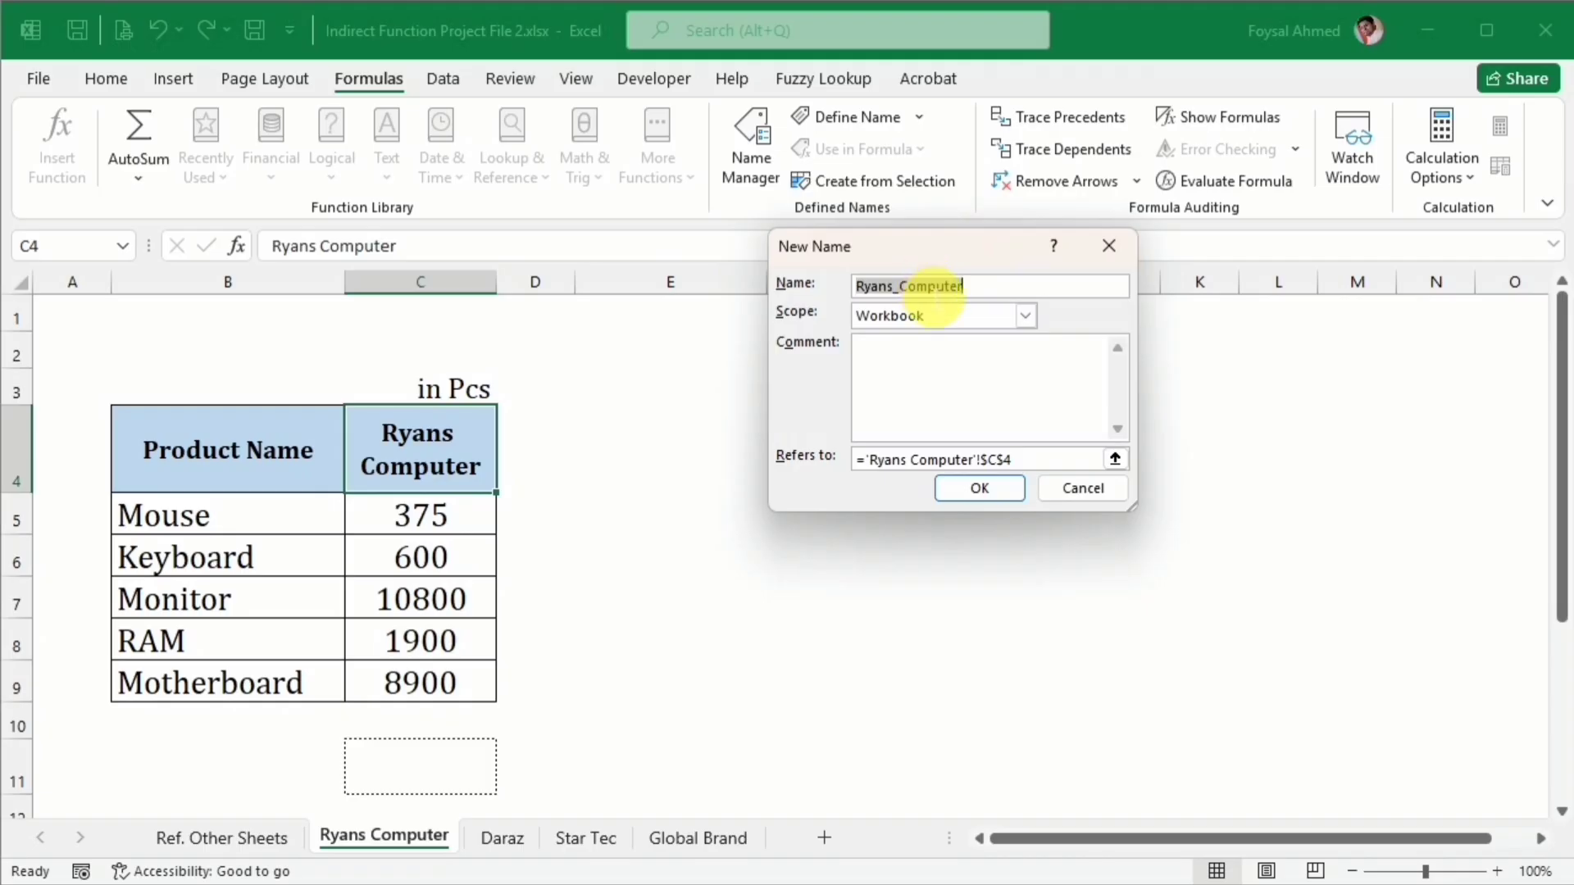
click(1114, 460)
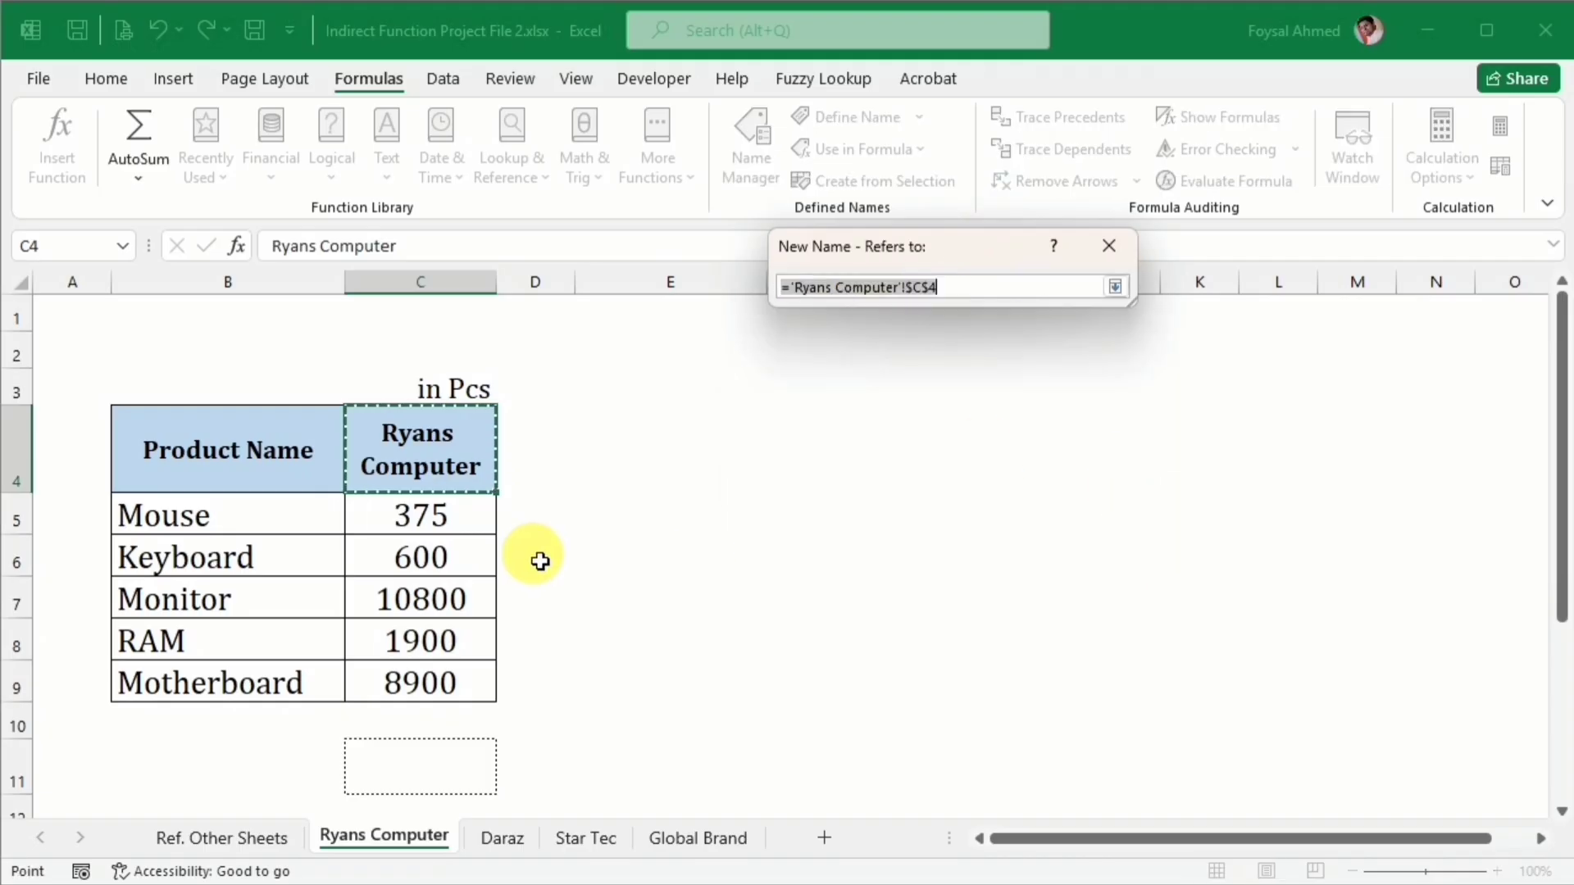
click(481, 532)
drag(482, 532, 475, 679)
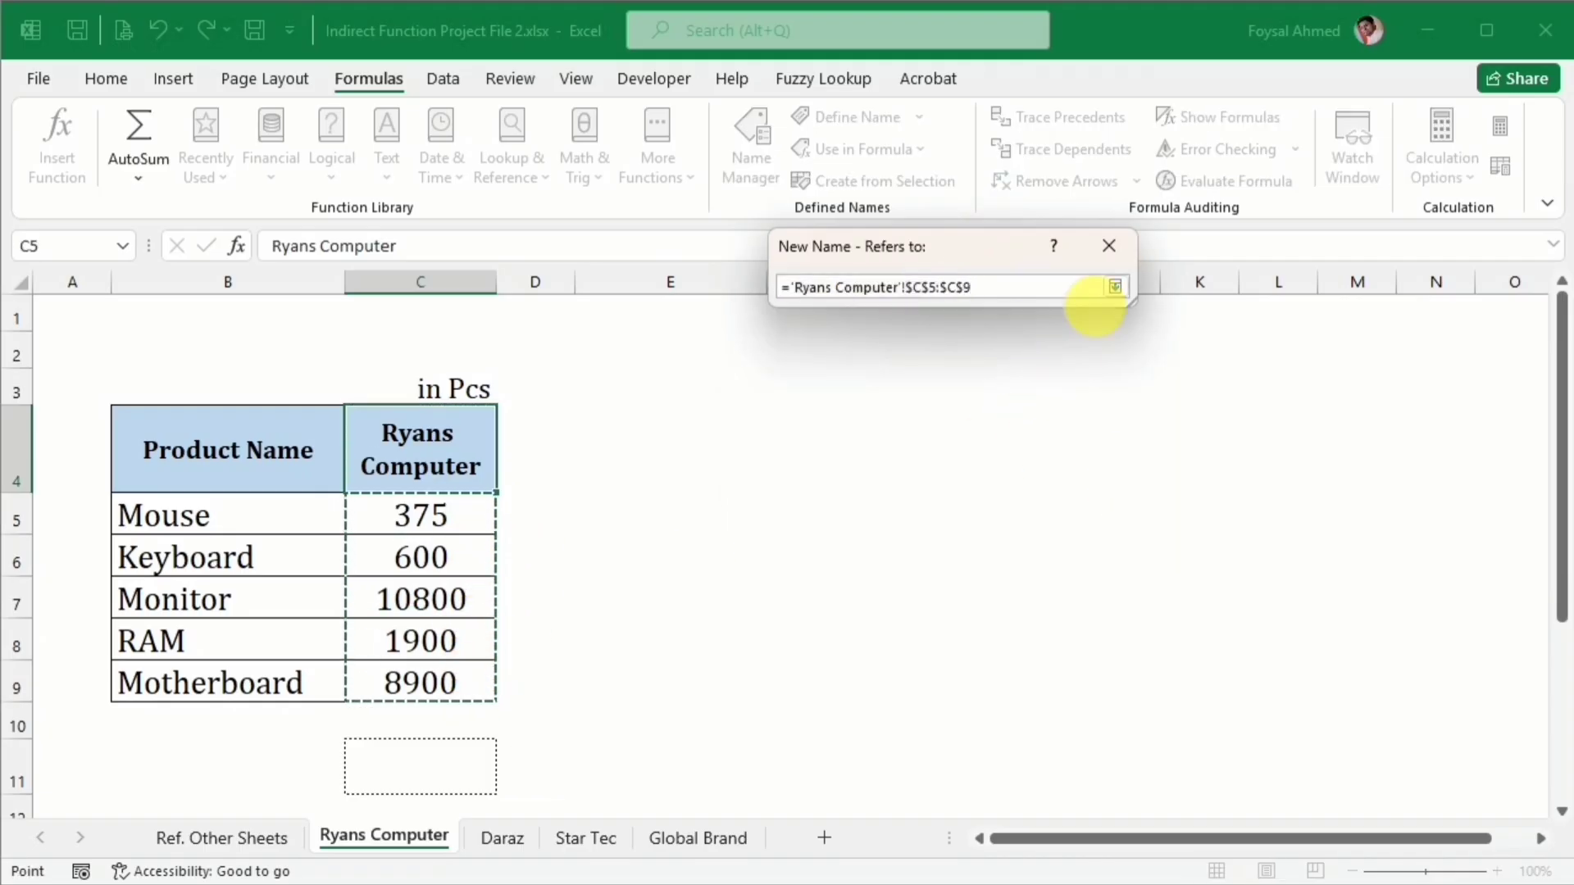
click(1115, 286)
click(988, 490)
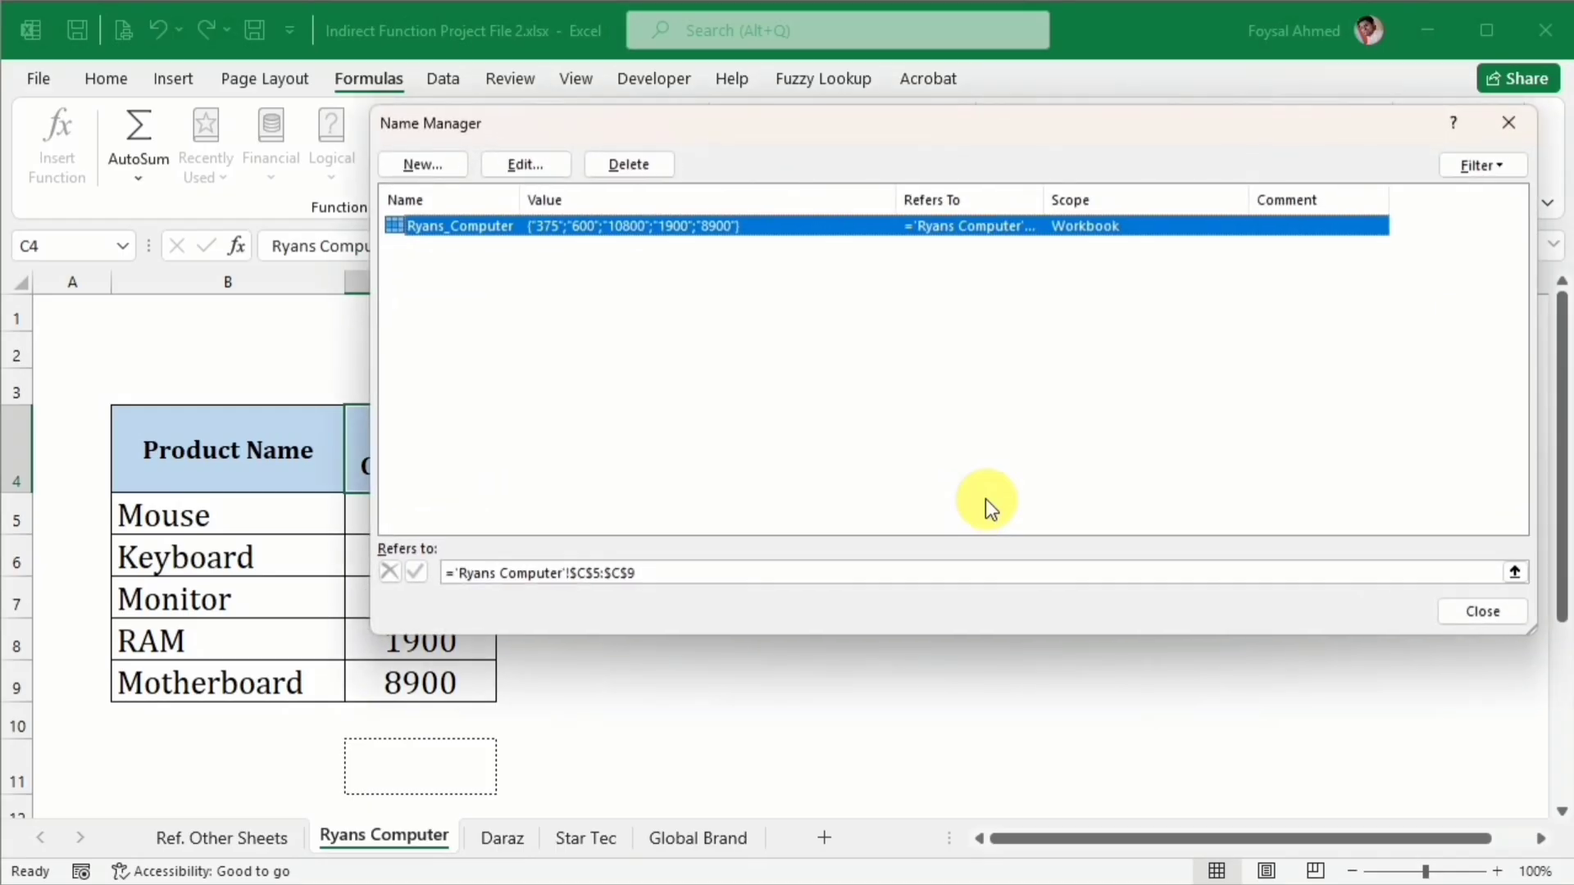
click(1511, 131)
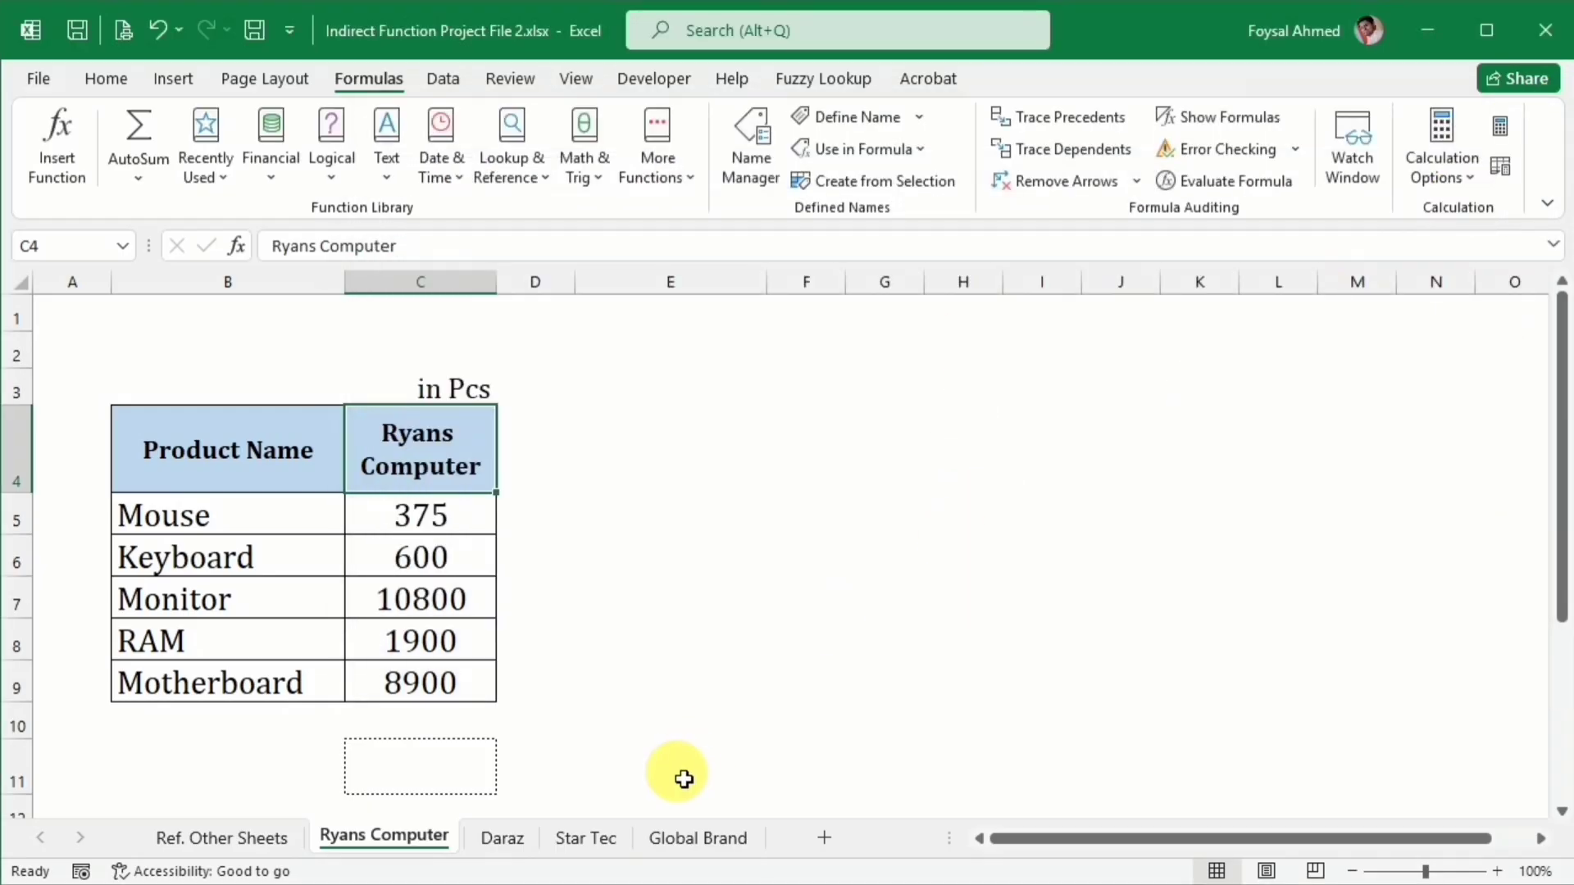
Step: Define the workbook name Daraz for the price range C5:C10 on the Daraz sheet
click(502, 836)
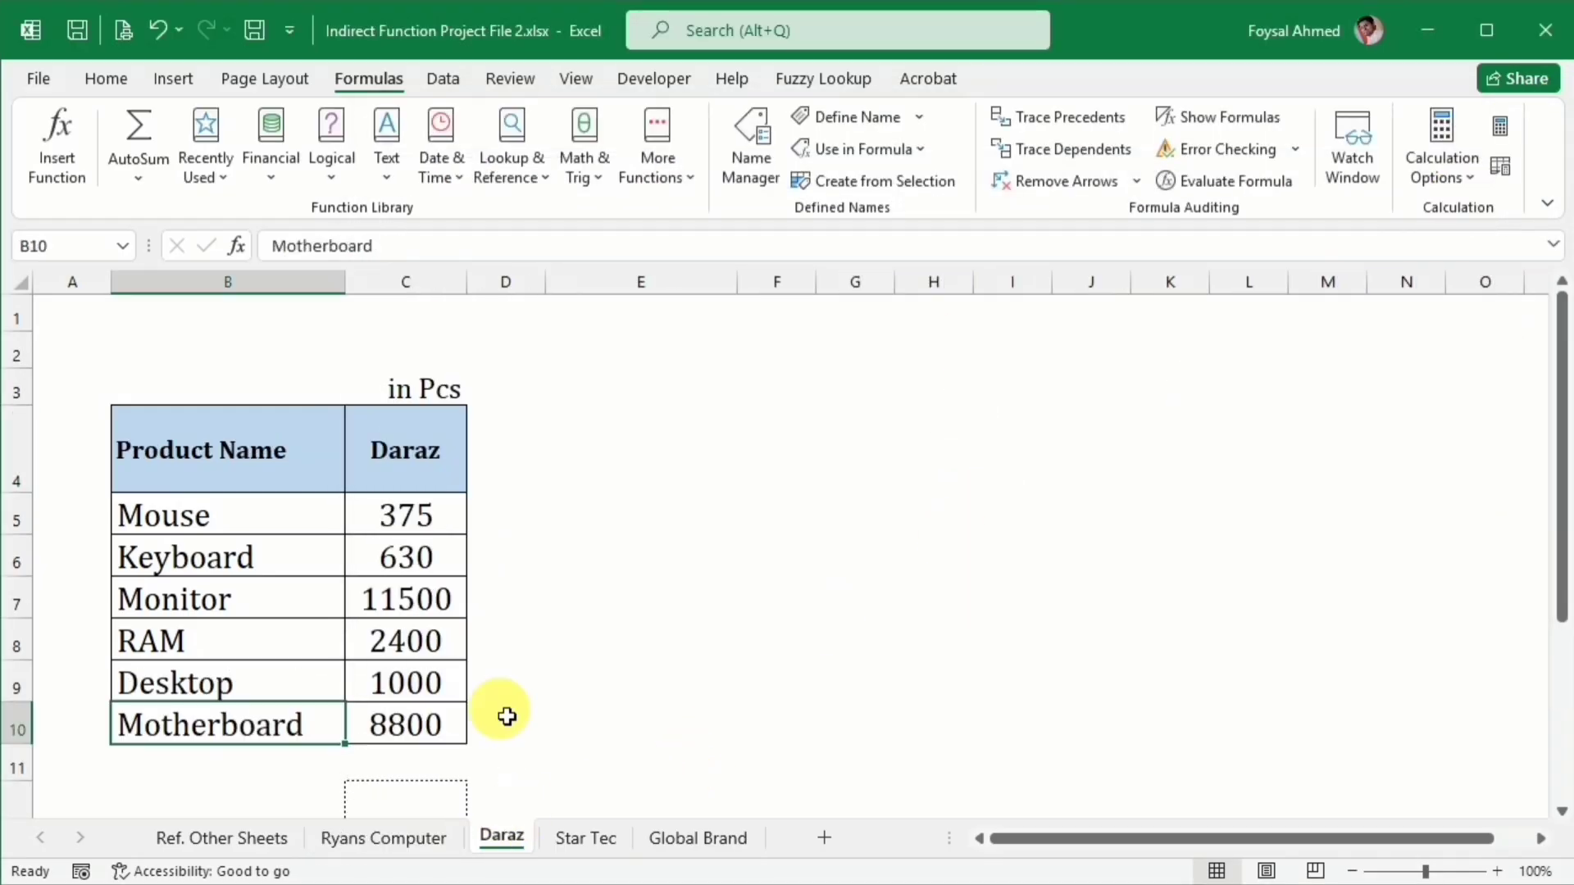
click(413, 463)
click(748, 141)
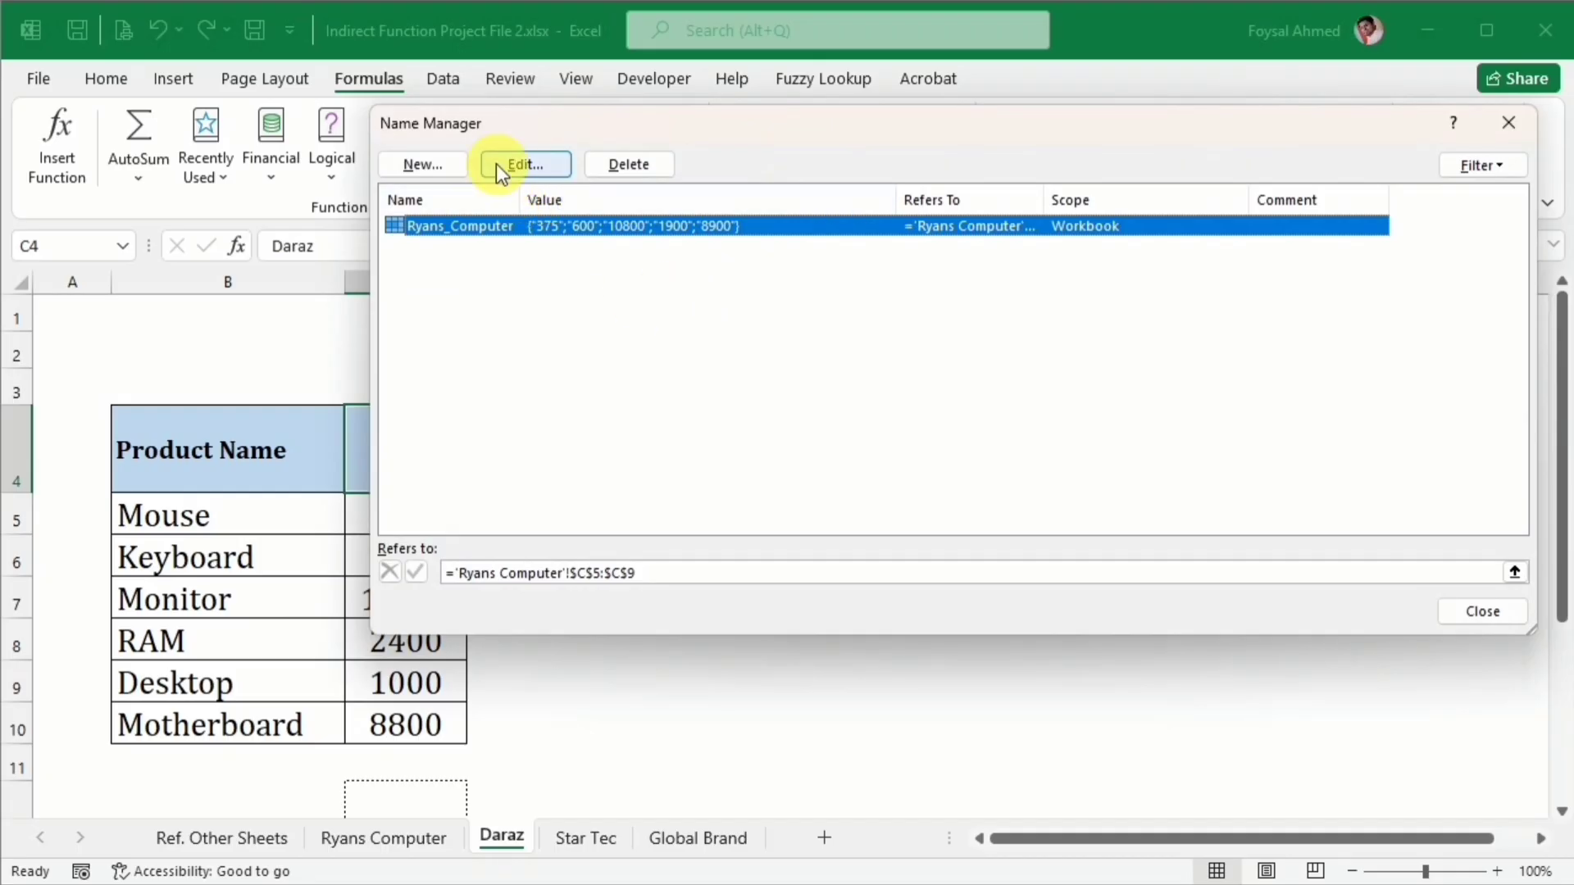
click(439, 161)
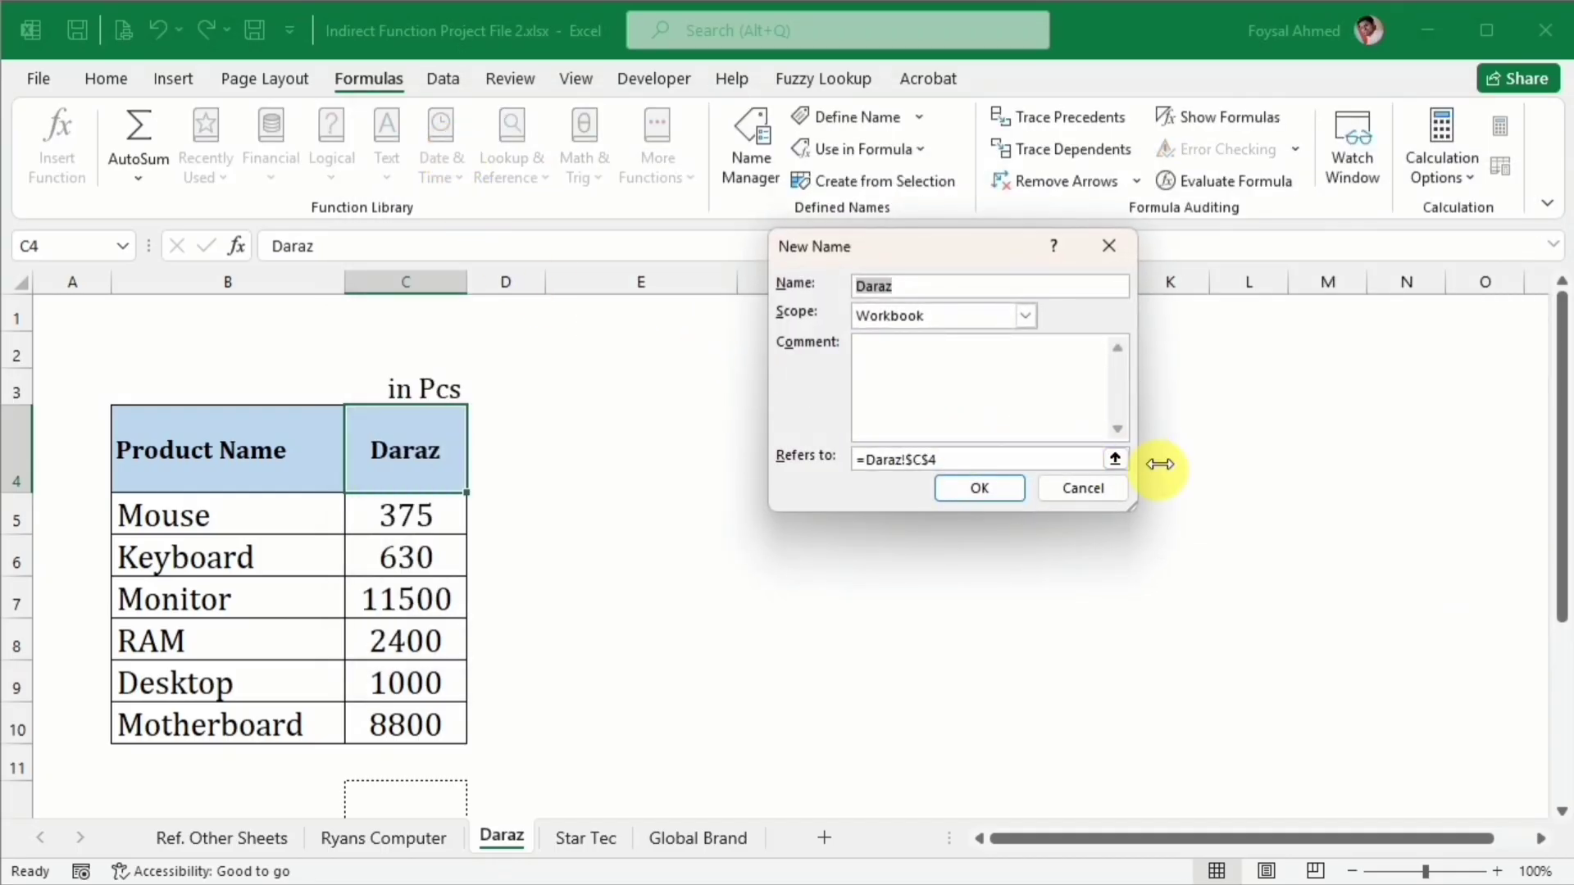
click(1115, 459)
drag(429, 520, 439, 723)
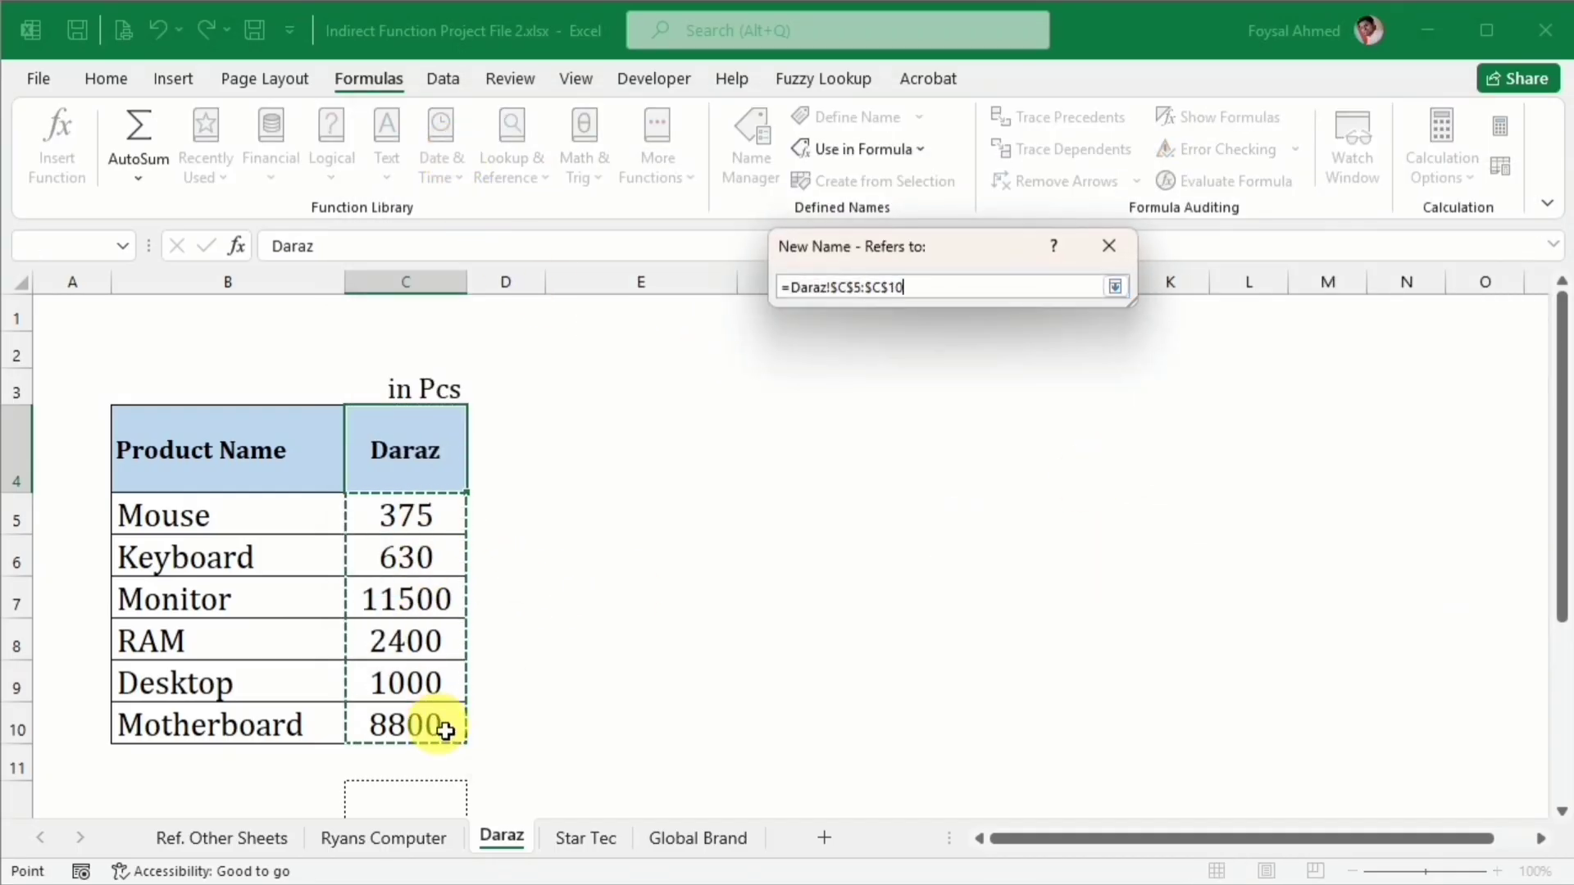
click(1115, 287)
click(991, 488)
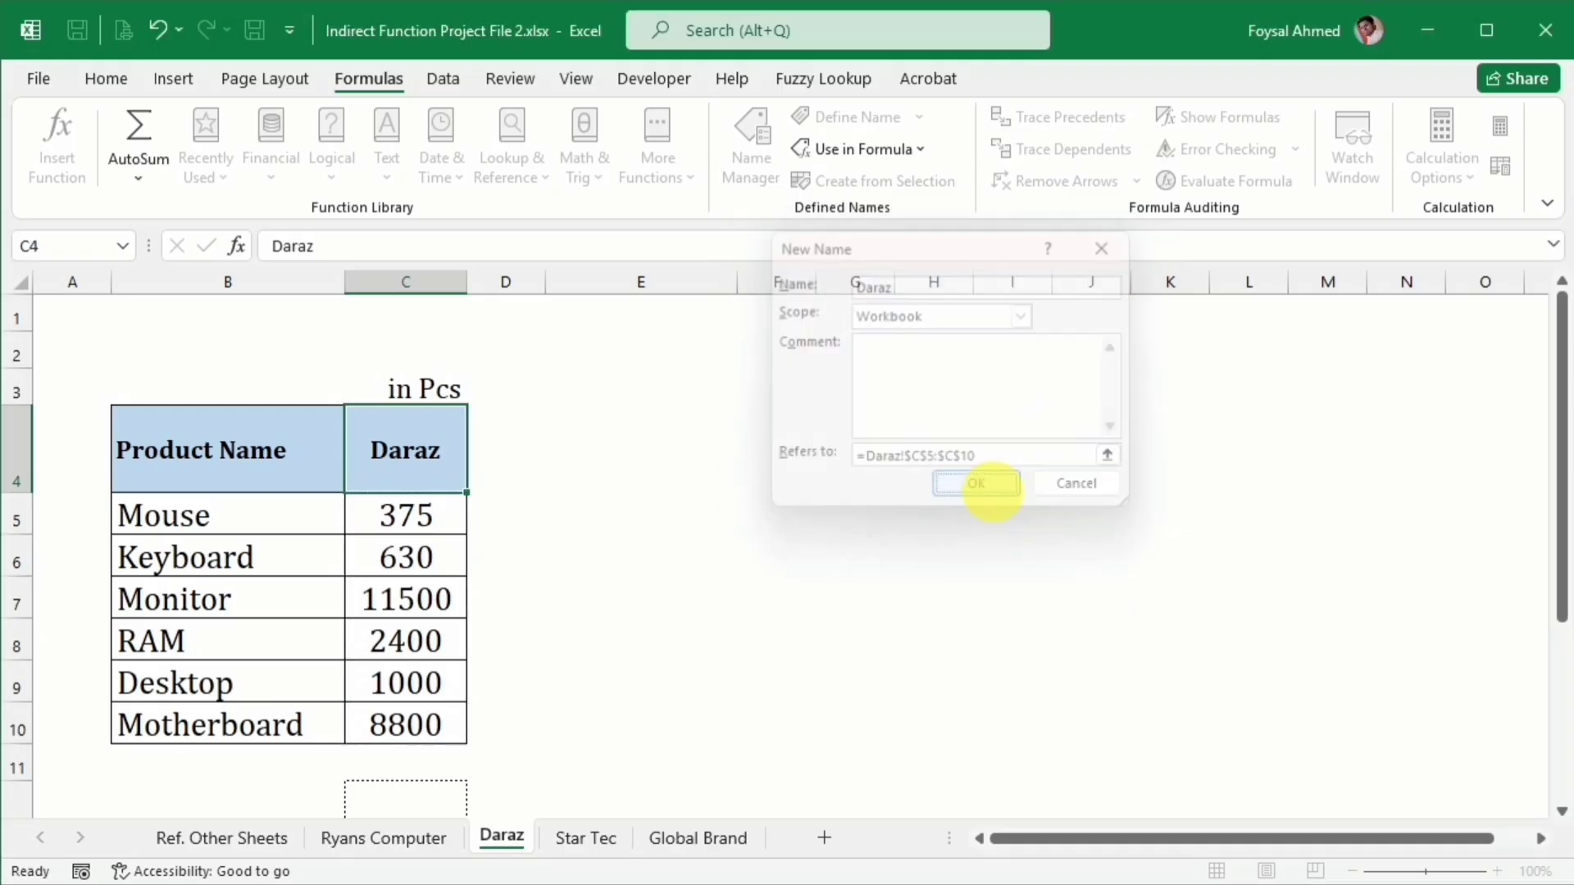
click(1508, 123)
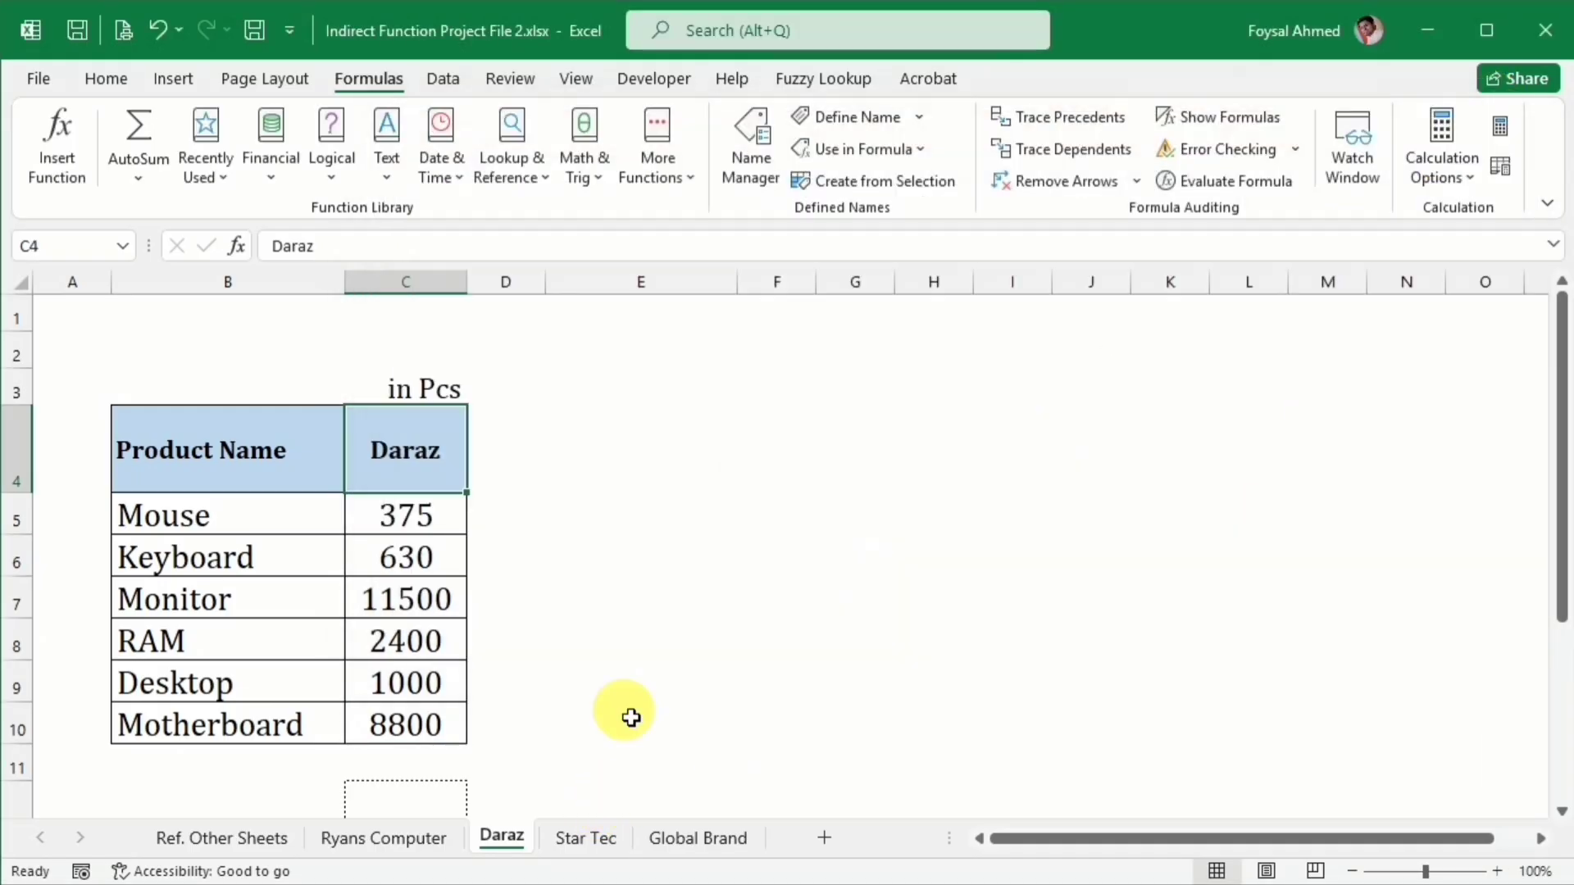
Step: Define the workbook name Star_Tec for the price range C5:C9 on the Star Tec sheet
click(584, 836)
click(415, 456)
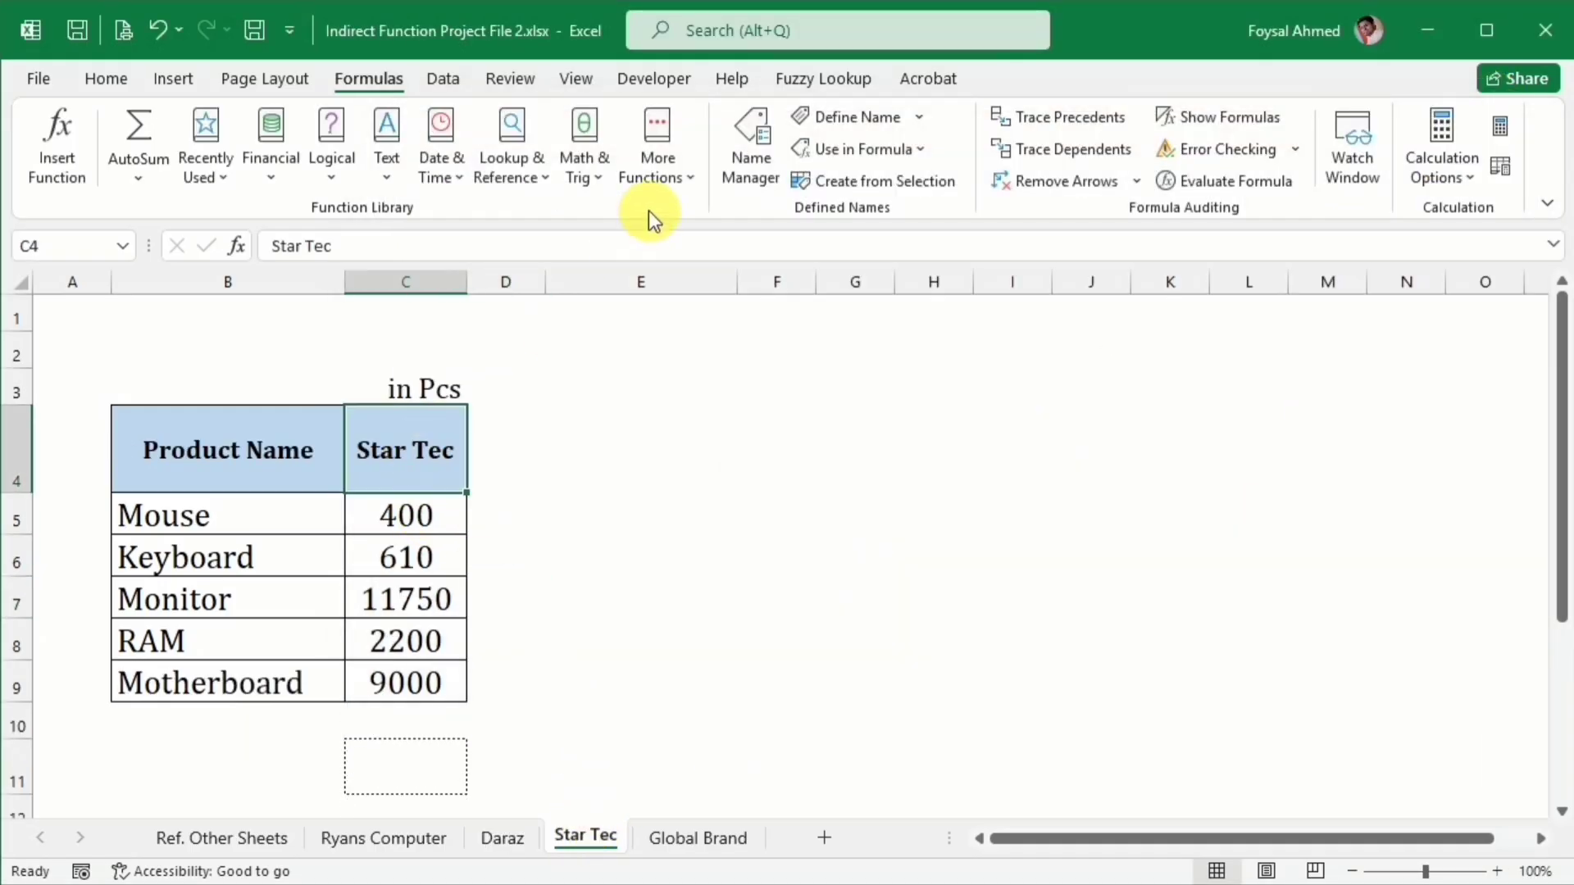
click(750, 139)
click(423, 164)
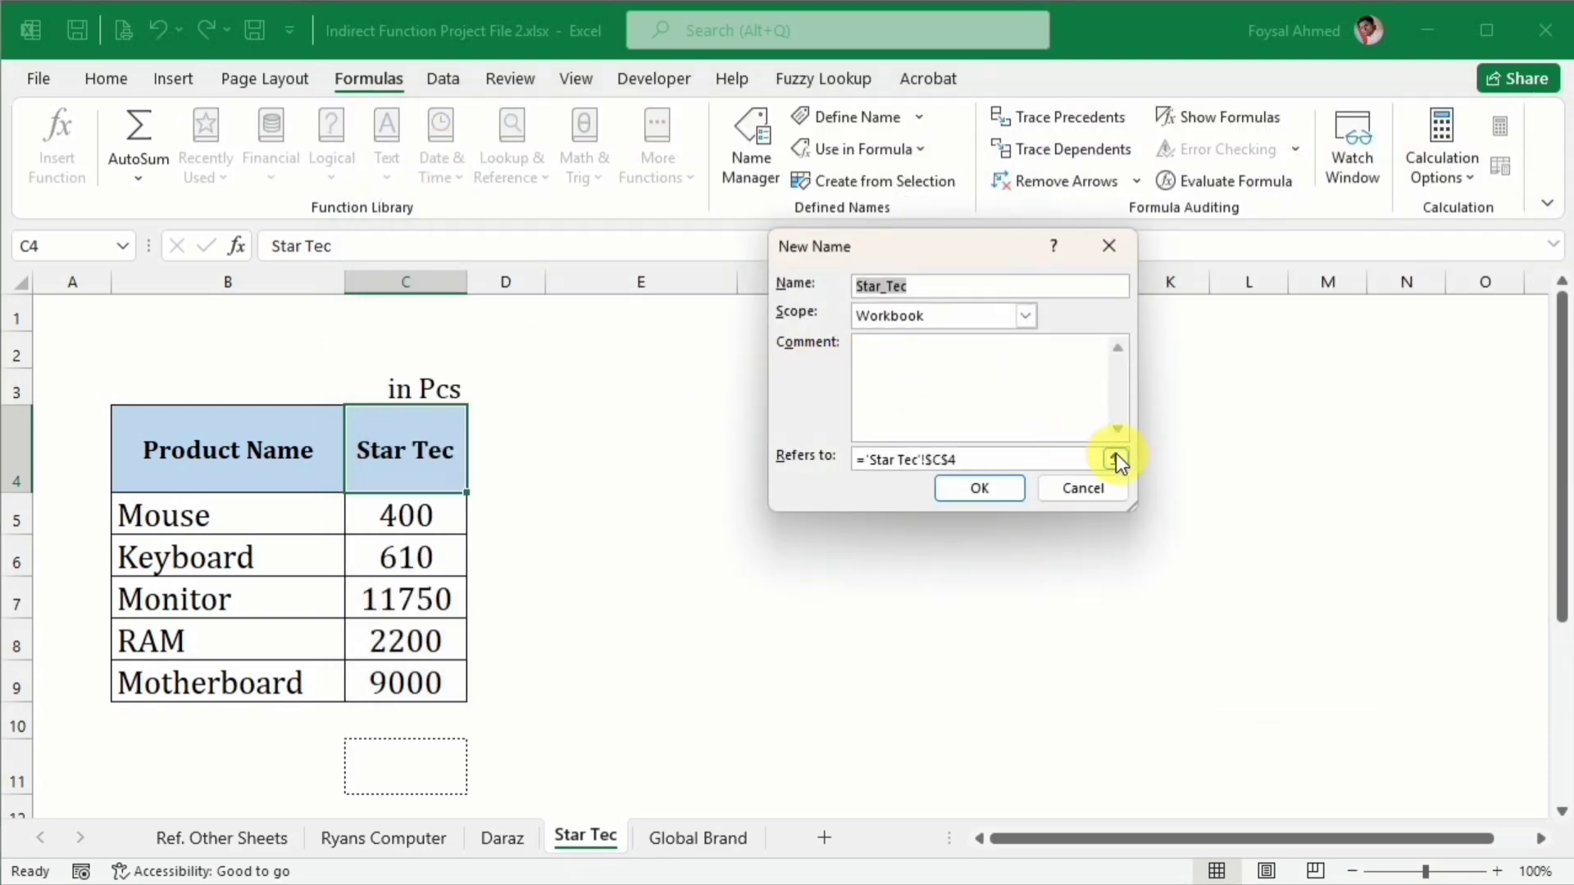
click(1116, 462)
drag(411, 515, 414, 680)
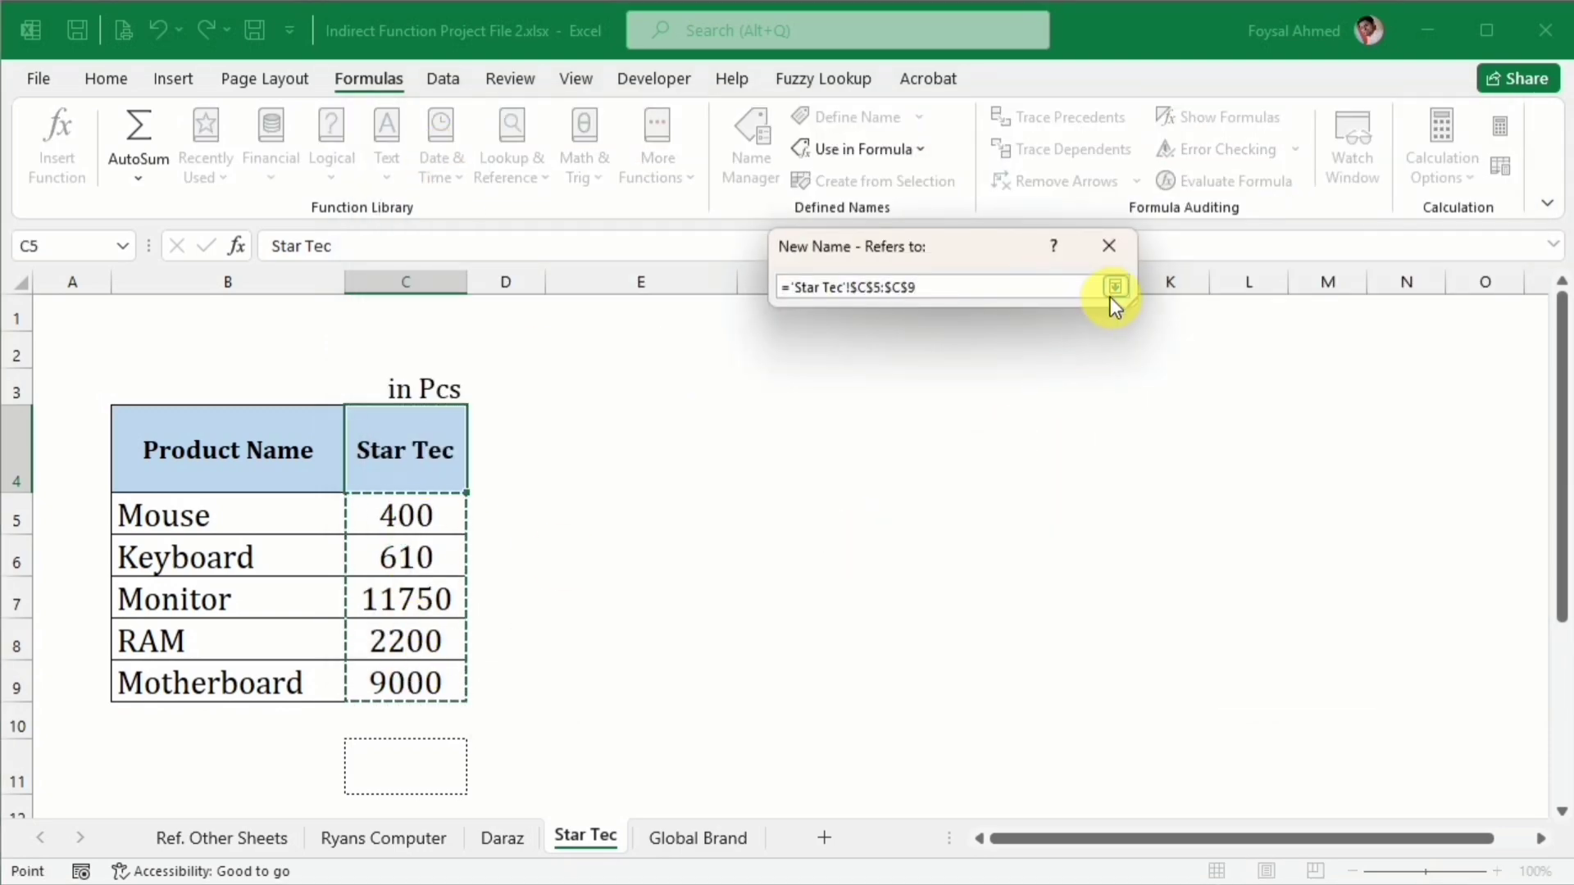
click(1114, 287)
click(973, 491)
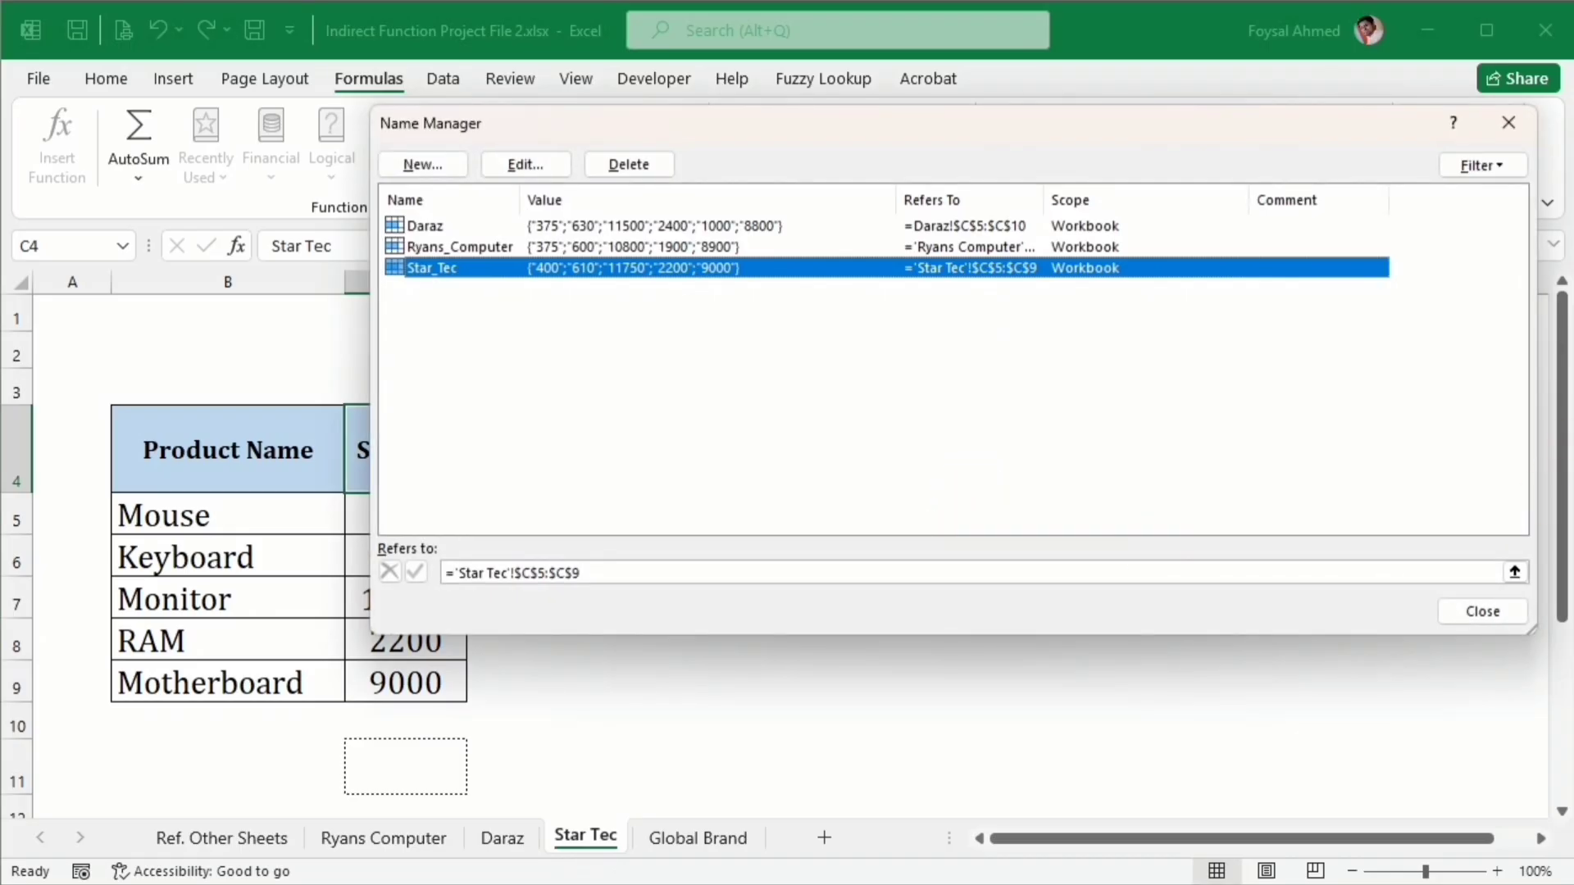
click(1512, 121)
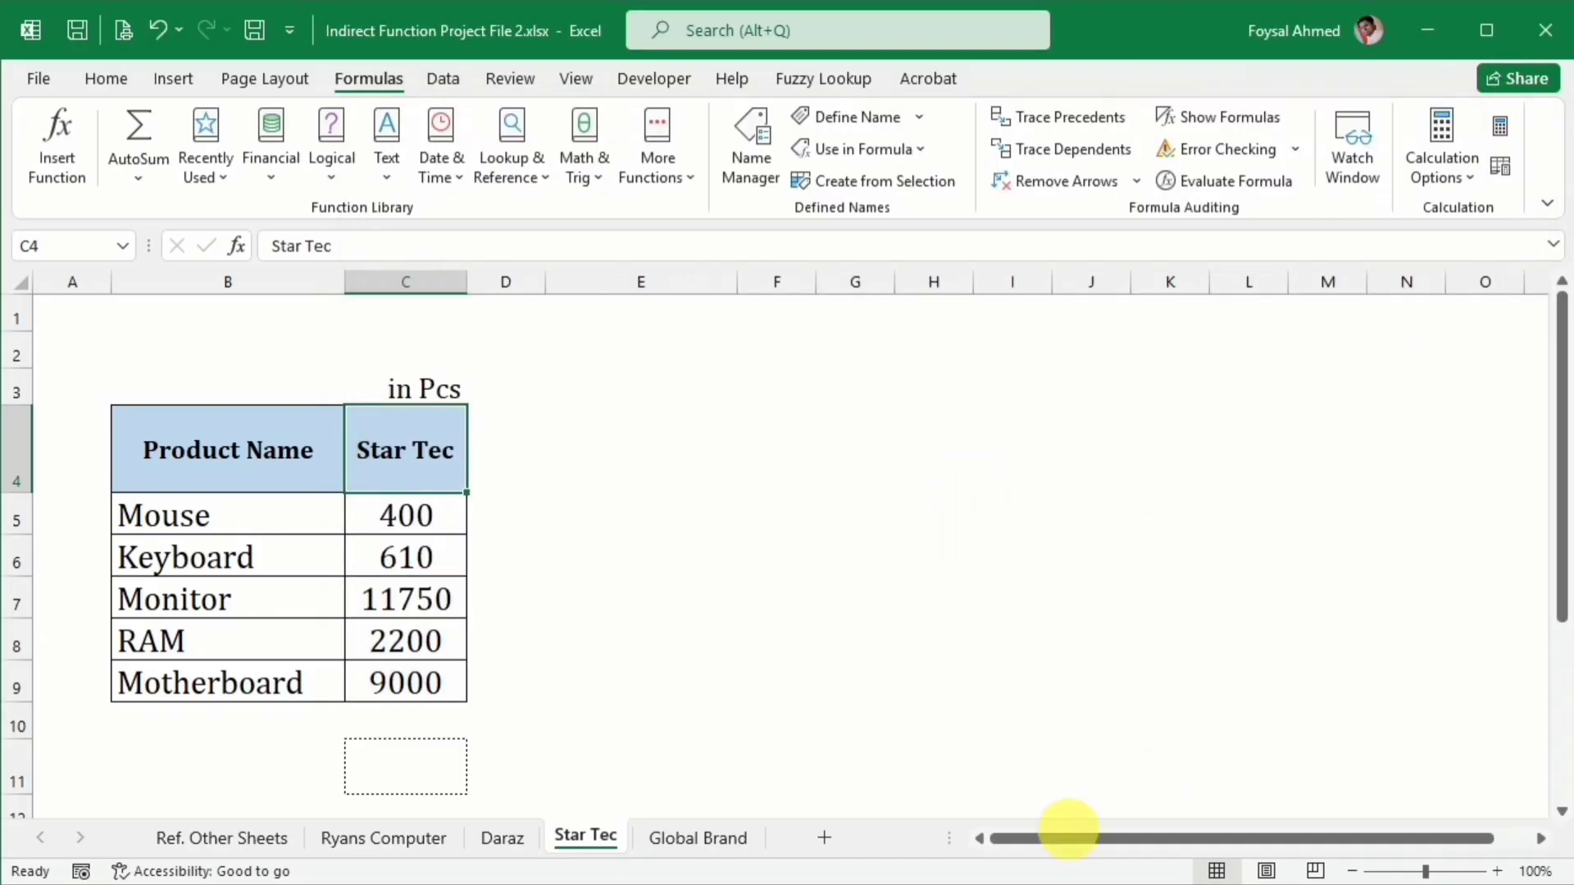
Step: Define the workbook name Global_Brand for the price range C5:C9 on the Global Brand sheet
click(666, 841)
click(438, 432)
click(758, 152)
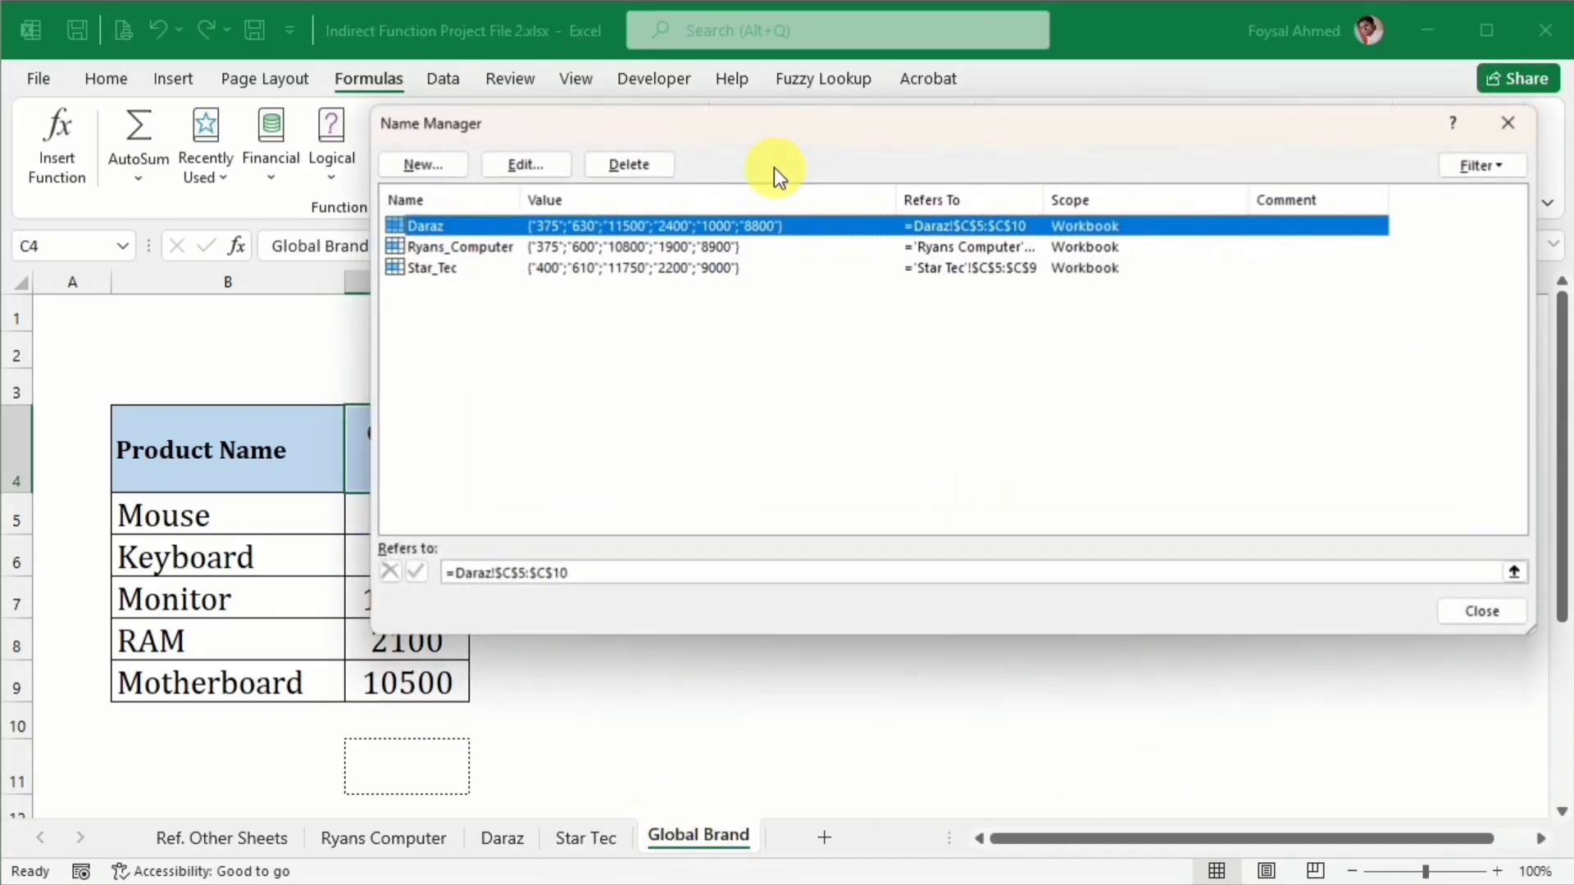
click(435, 166)
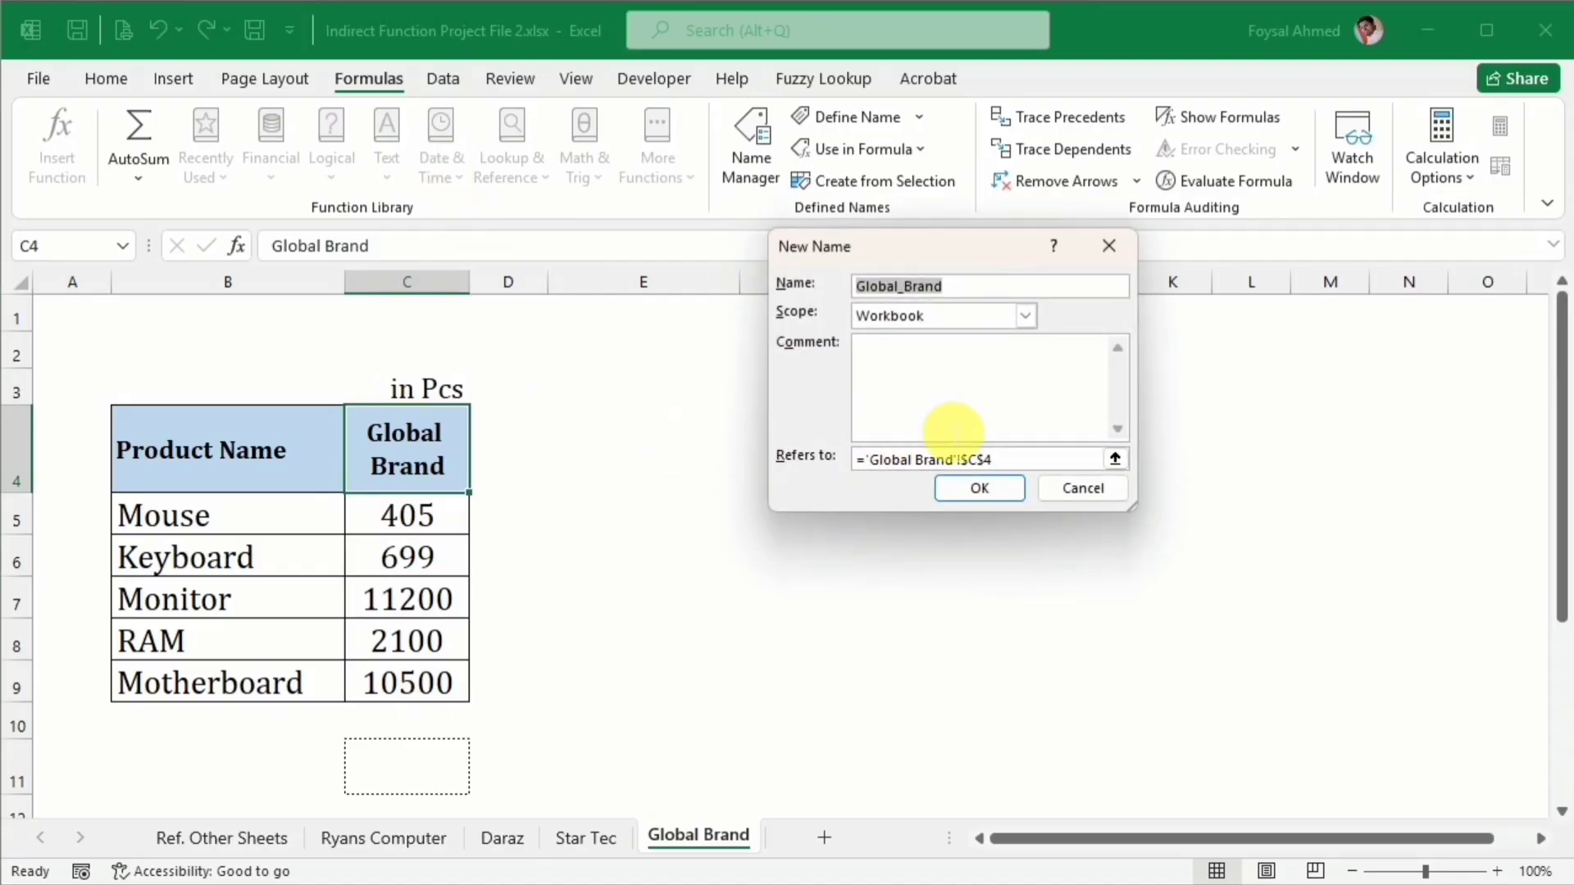
click(1115, 459)
drag(446, 513, 434, 687)
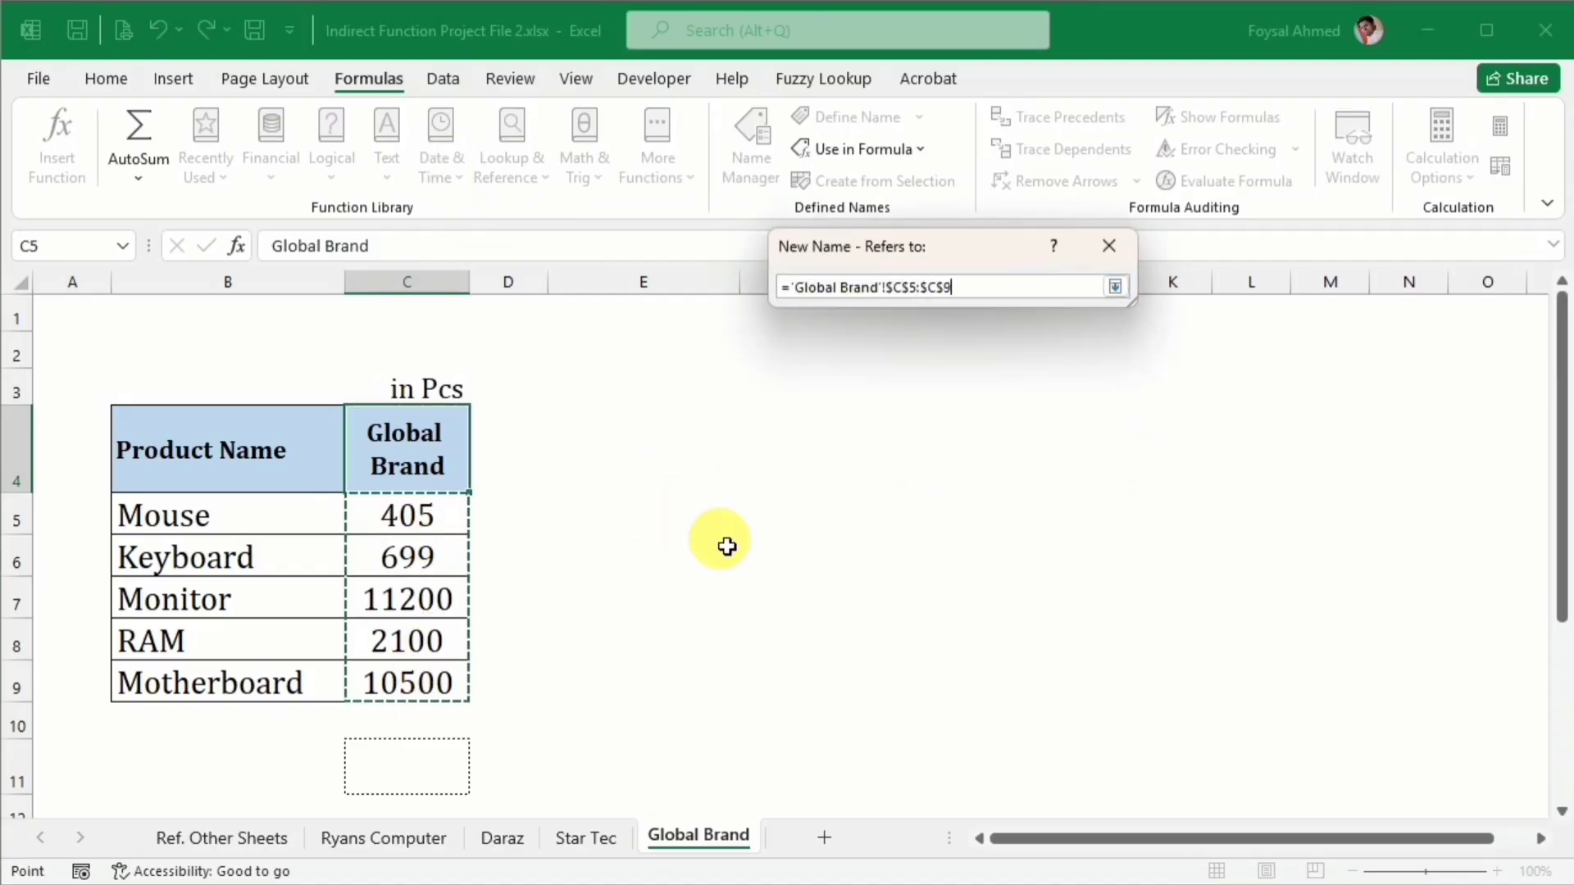
click(1113, 287)
click(986, 497)
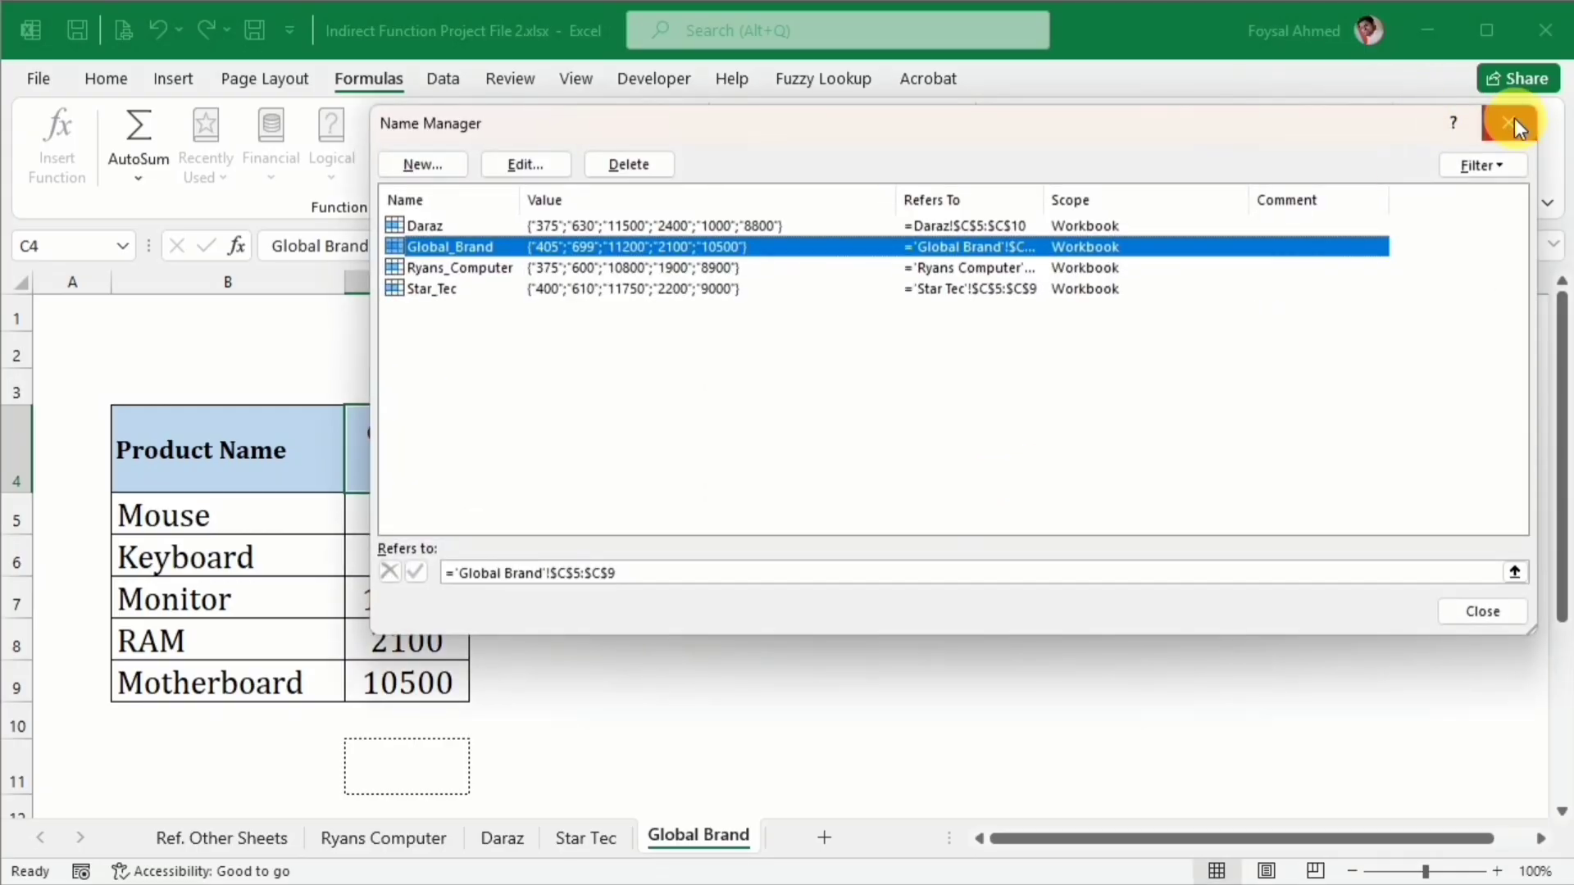
click(1513, 125)
Step: Copy the header text Ryans Computer from its sheet into cell E5 of Ref. Other Sheets, followed by a comma
click(215, 840)
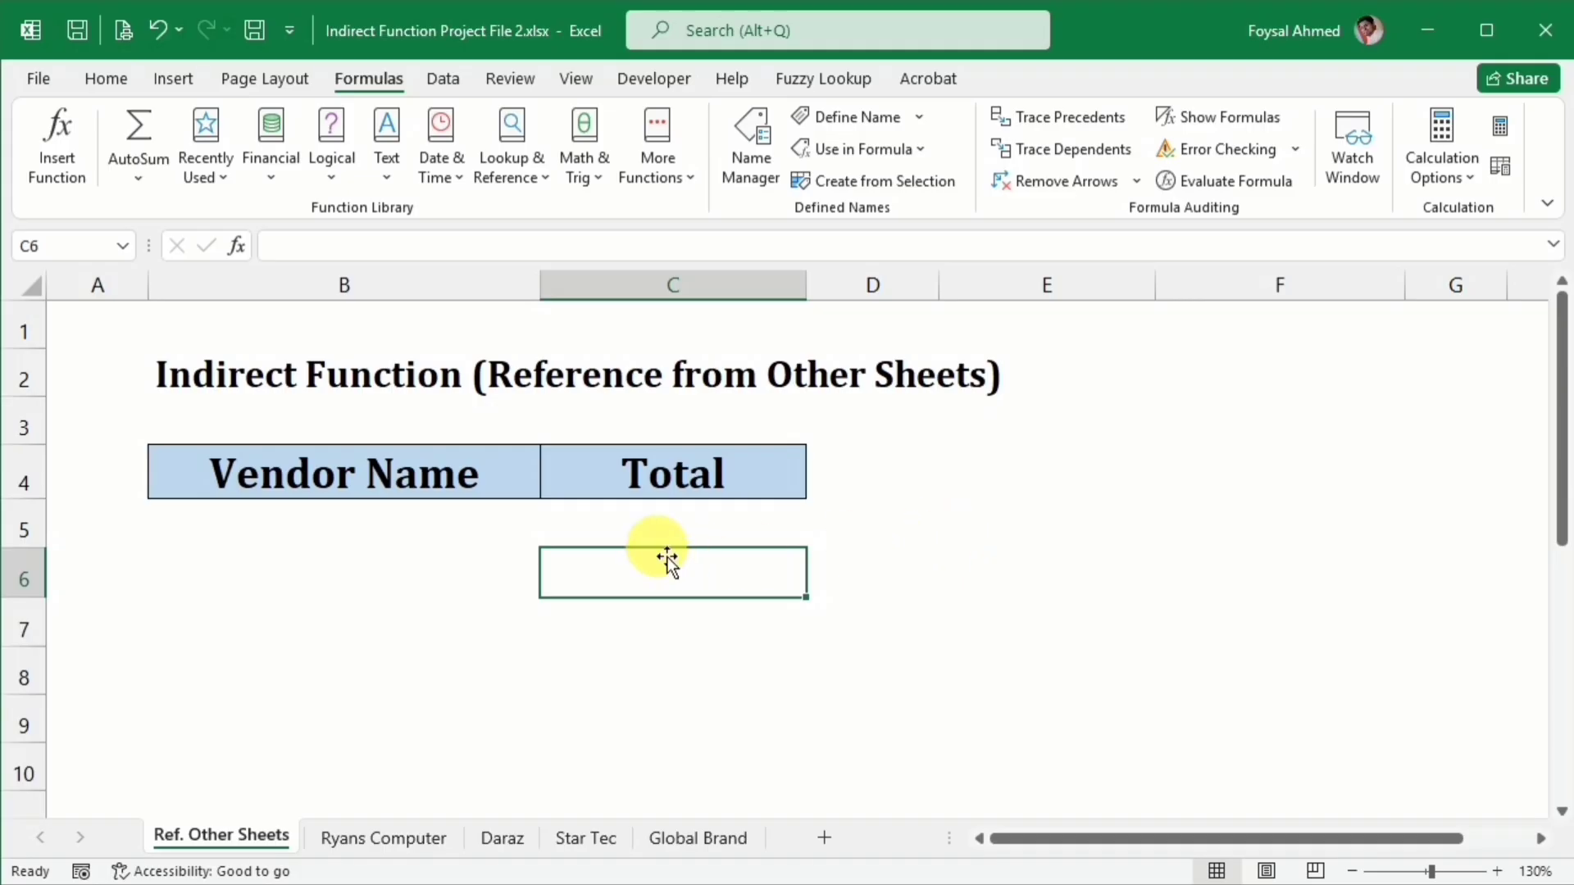
click(446, 569)
click(361, 836)
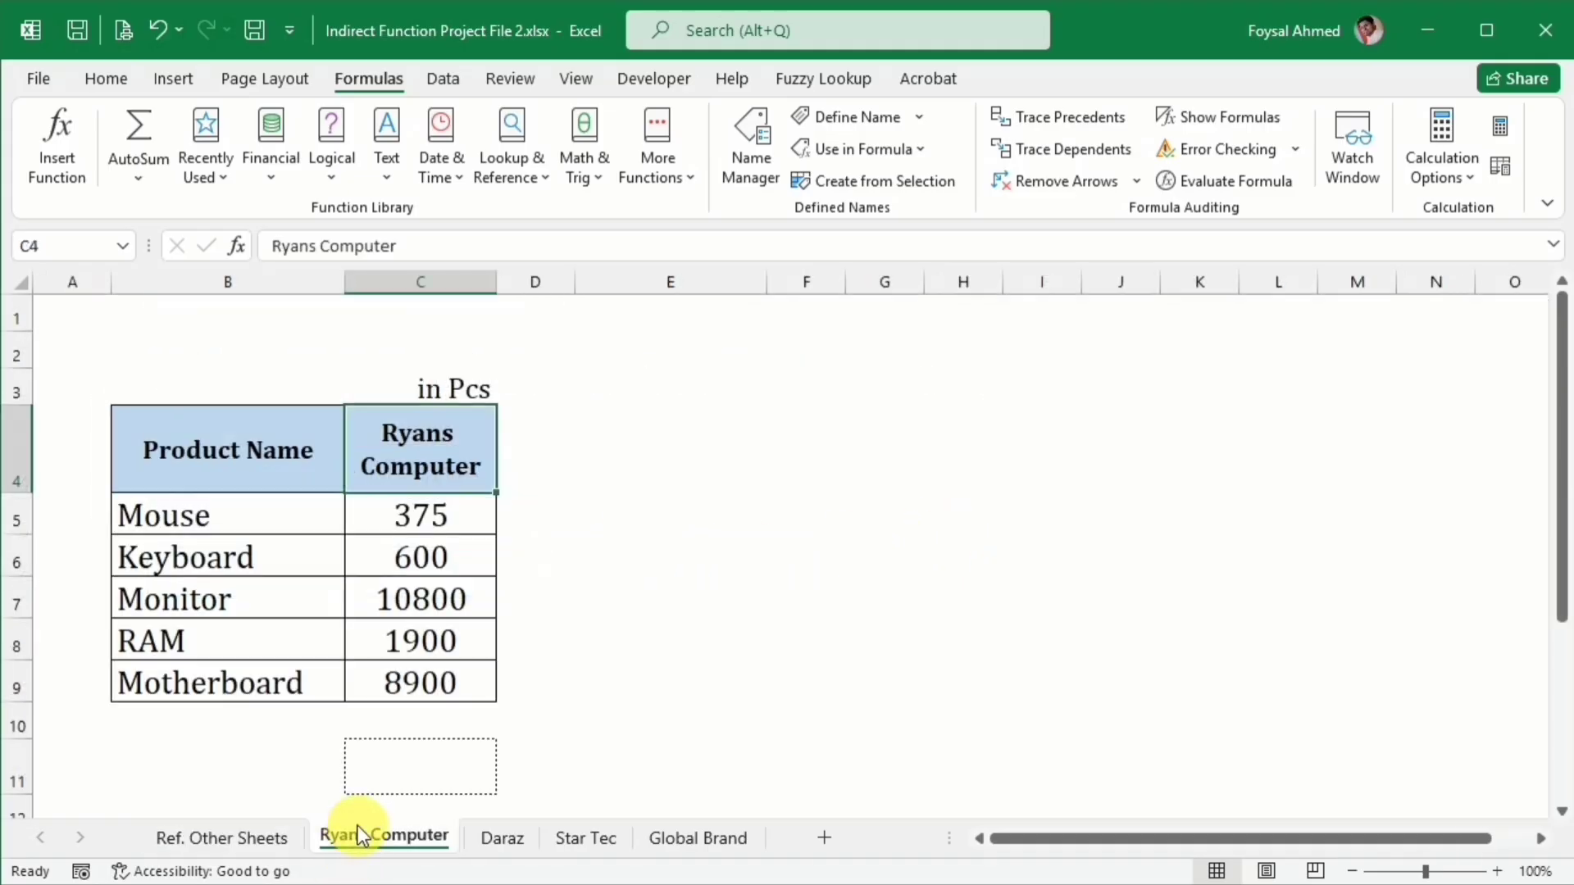
click(425, 250)
drag(418, 249, 223, 253)
key(ctrl+c)
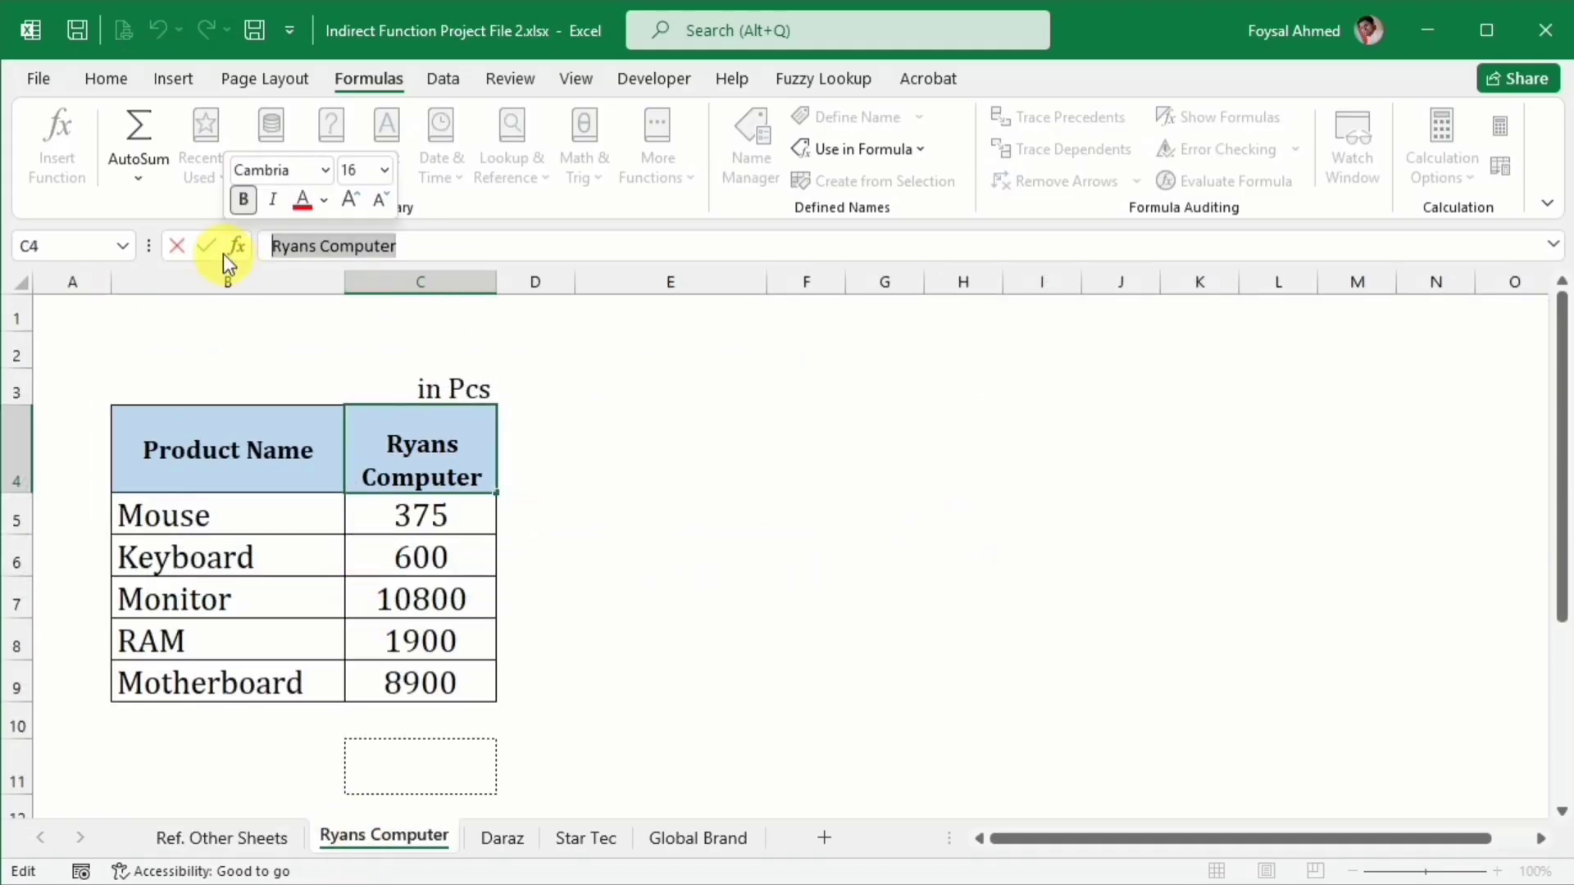
click(688, 597)
click(246, 834)
click(983, 544)
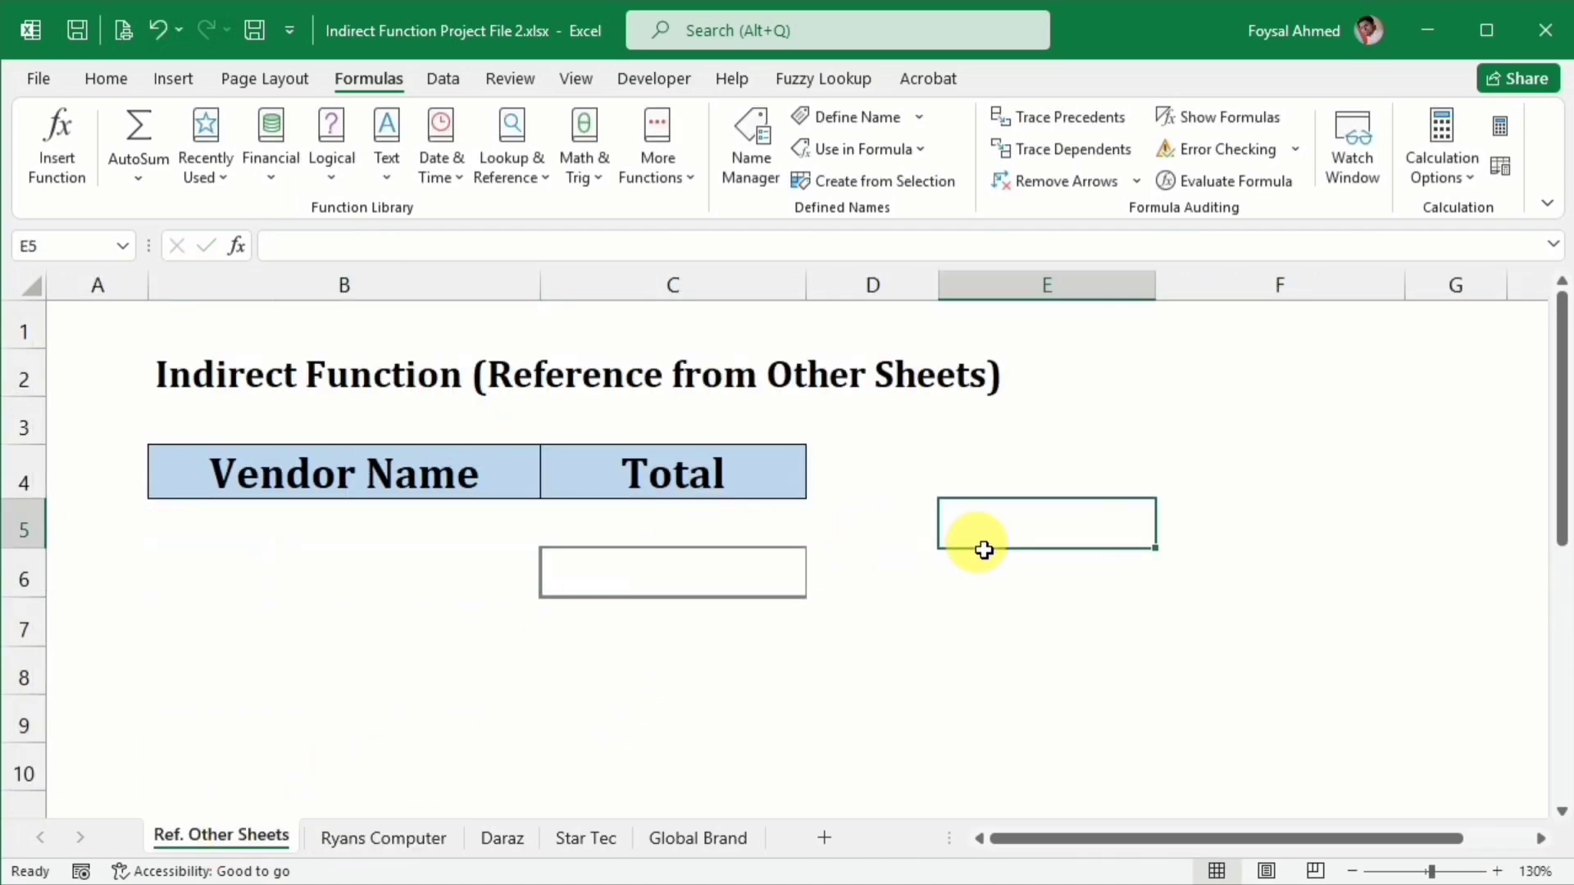
double_click(989, 546)
key(ctrl+v)
text(,)
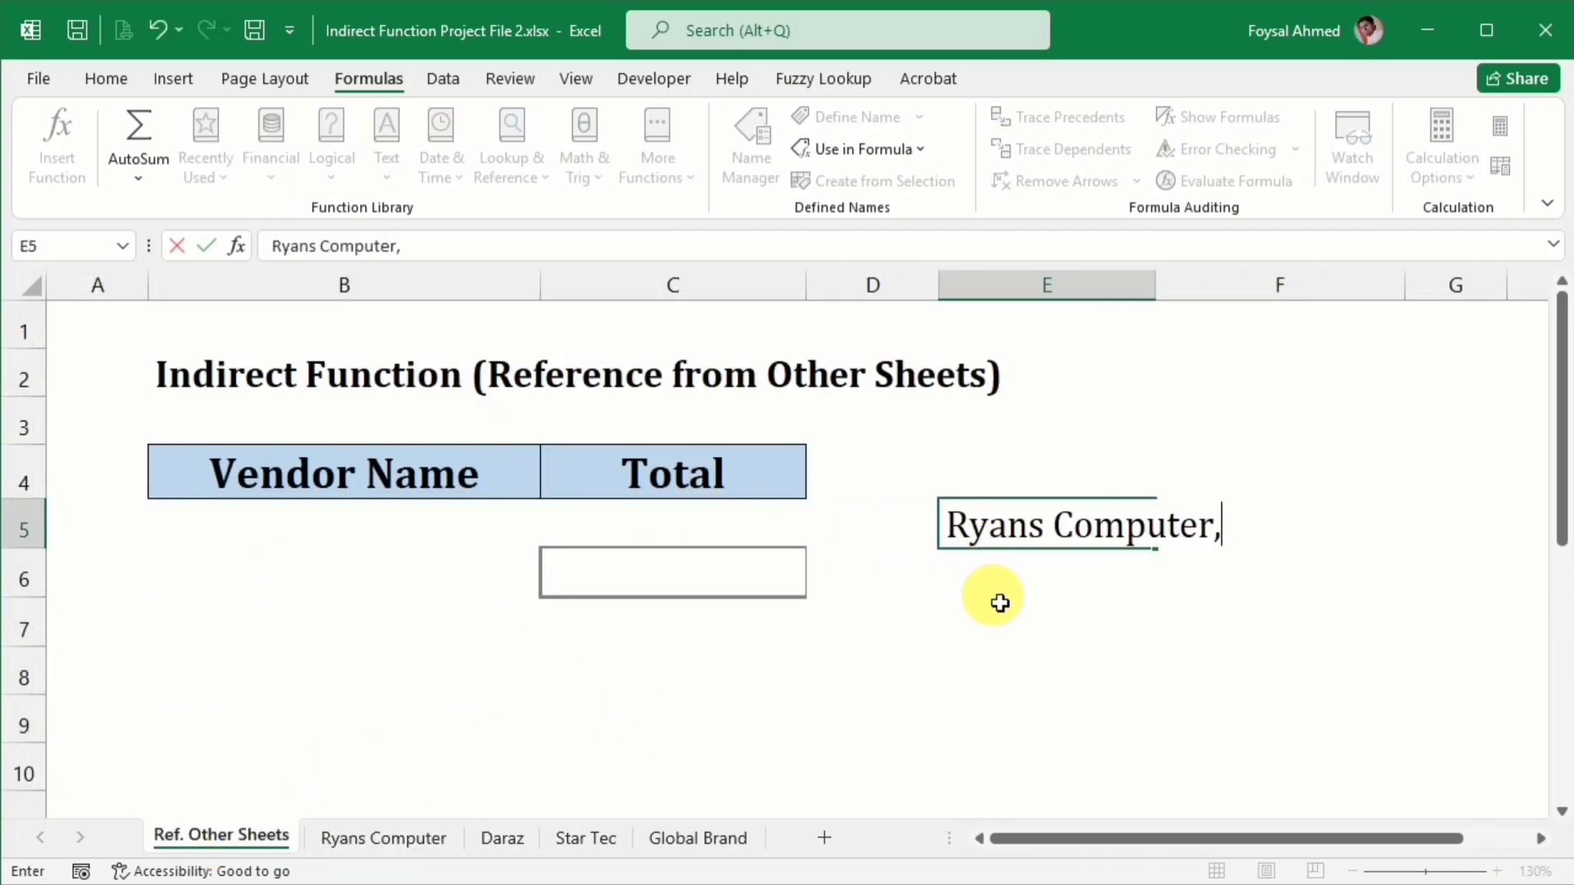
Step: Append the header text Daraz, copied from the Daraz sheet, to the vendor list in cell E5 of Ref. Other Sheets
click(481, 836)
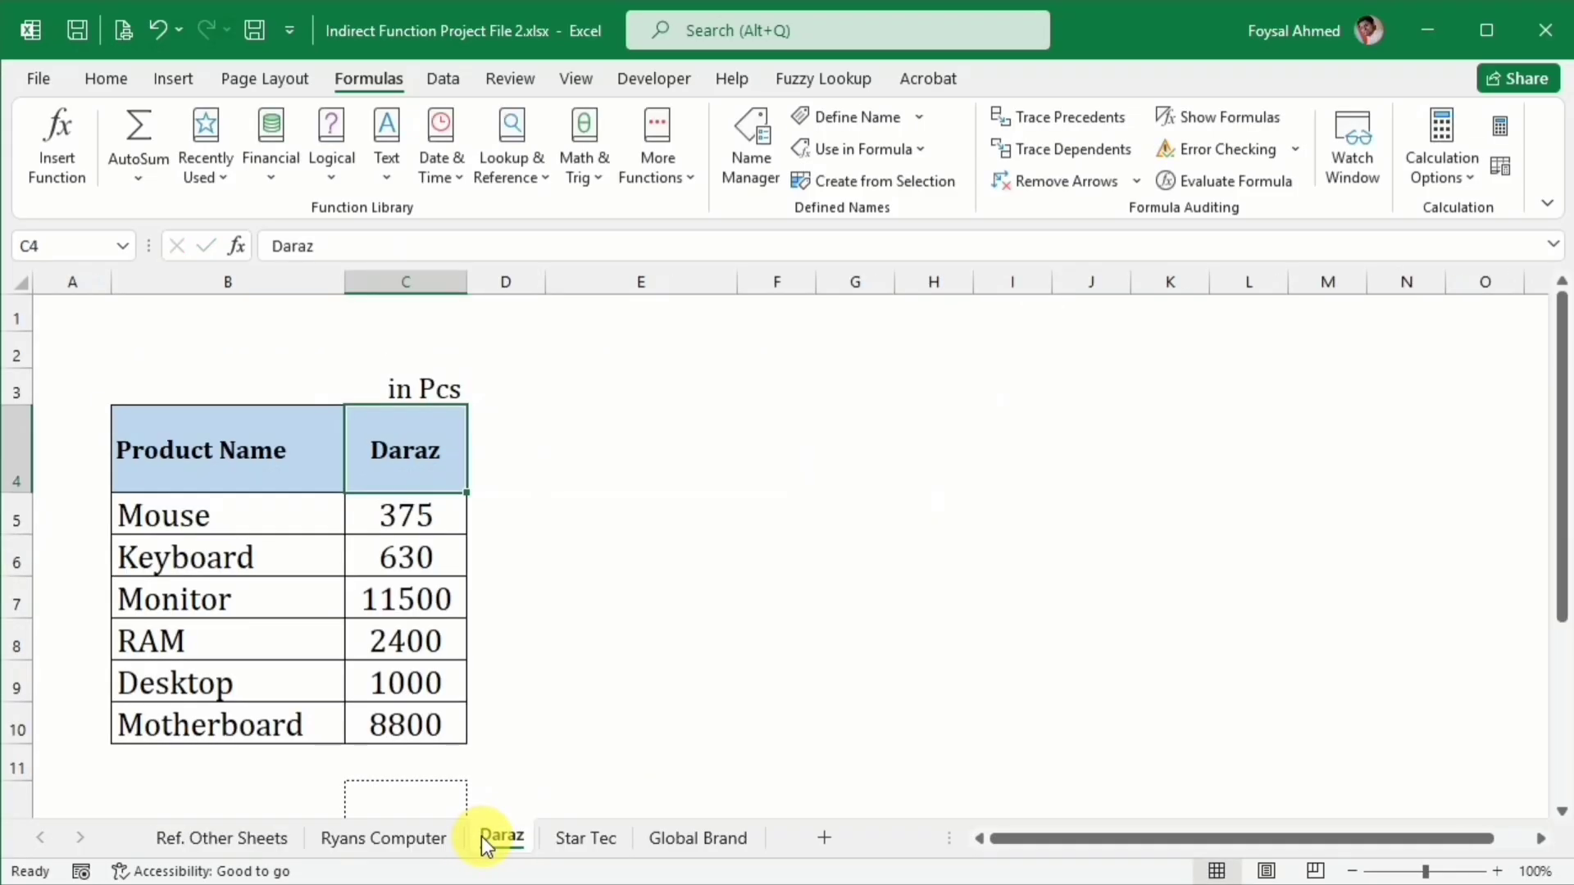
drag(463, 260, 46, 257)
key(ctrl+c)
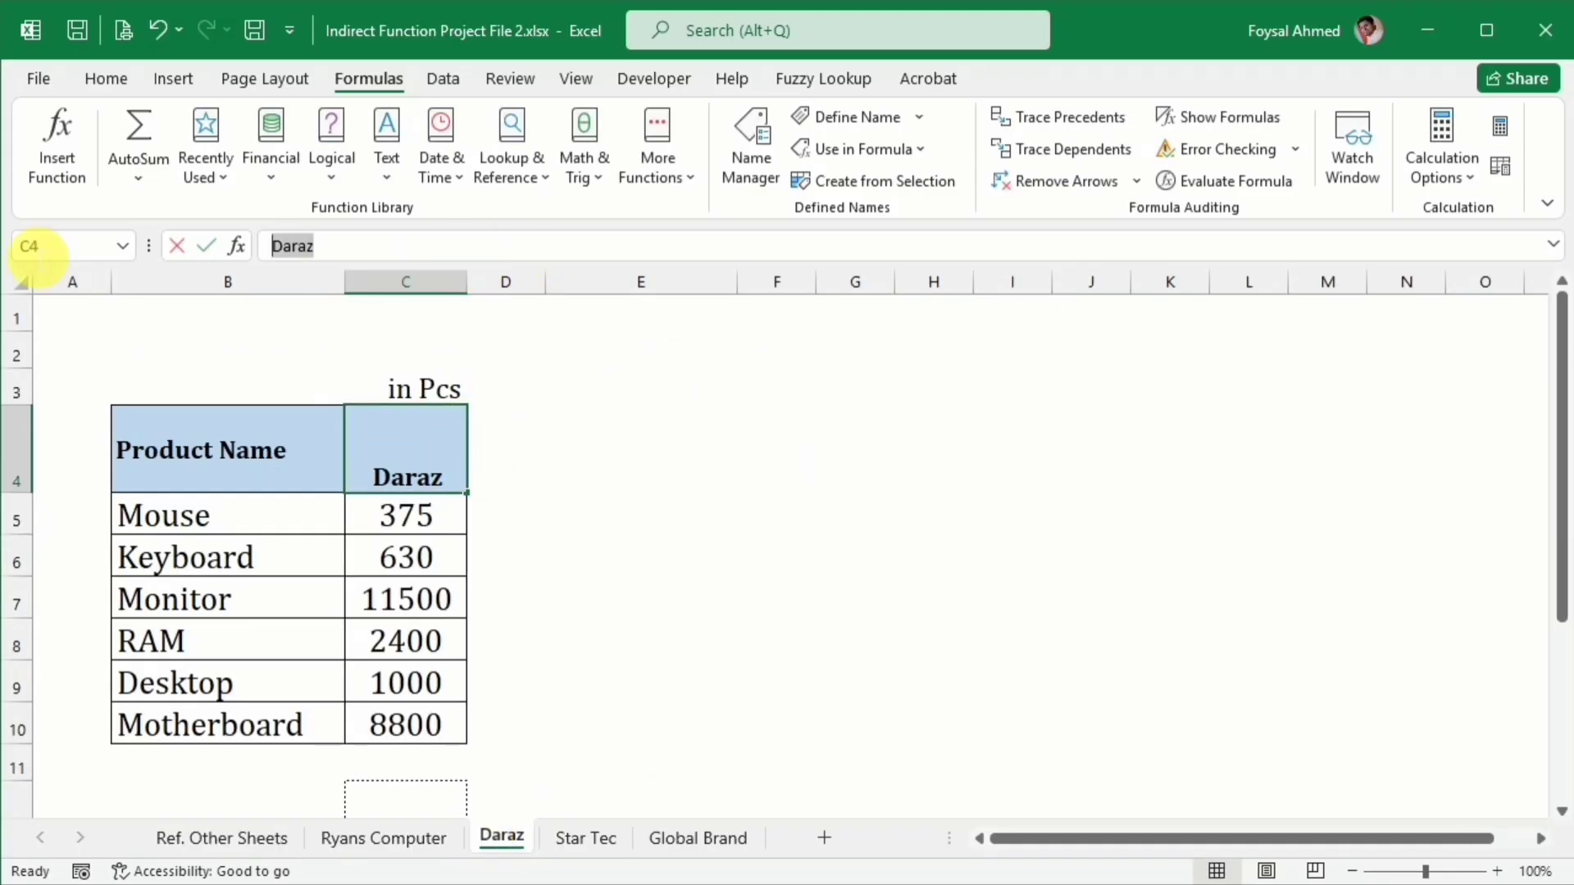
click(247, 830)
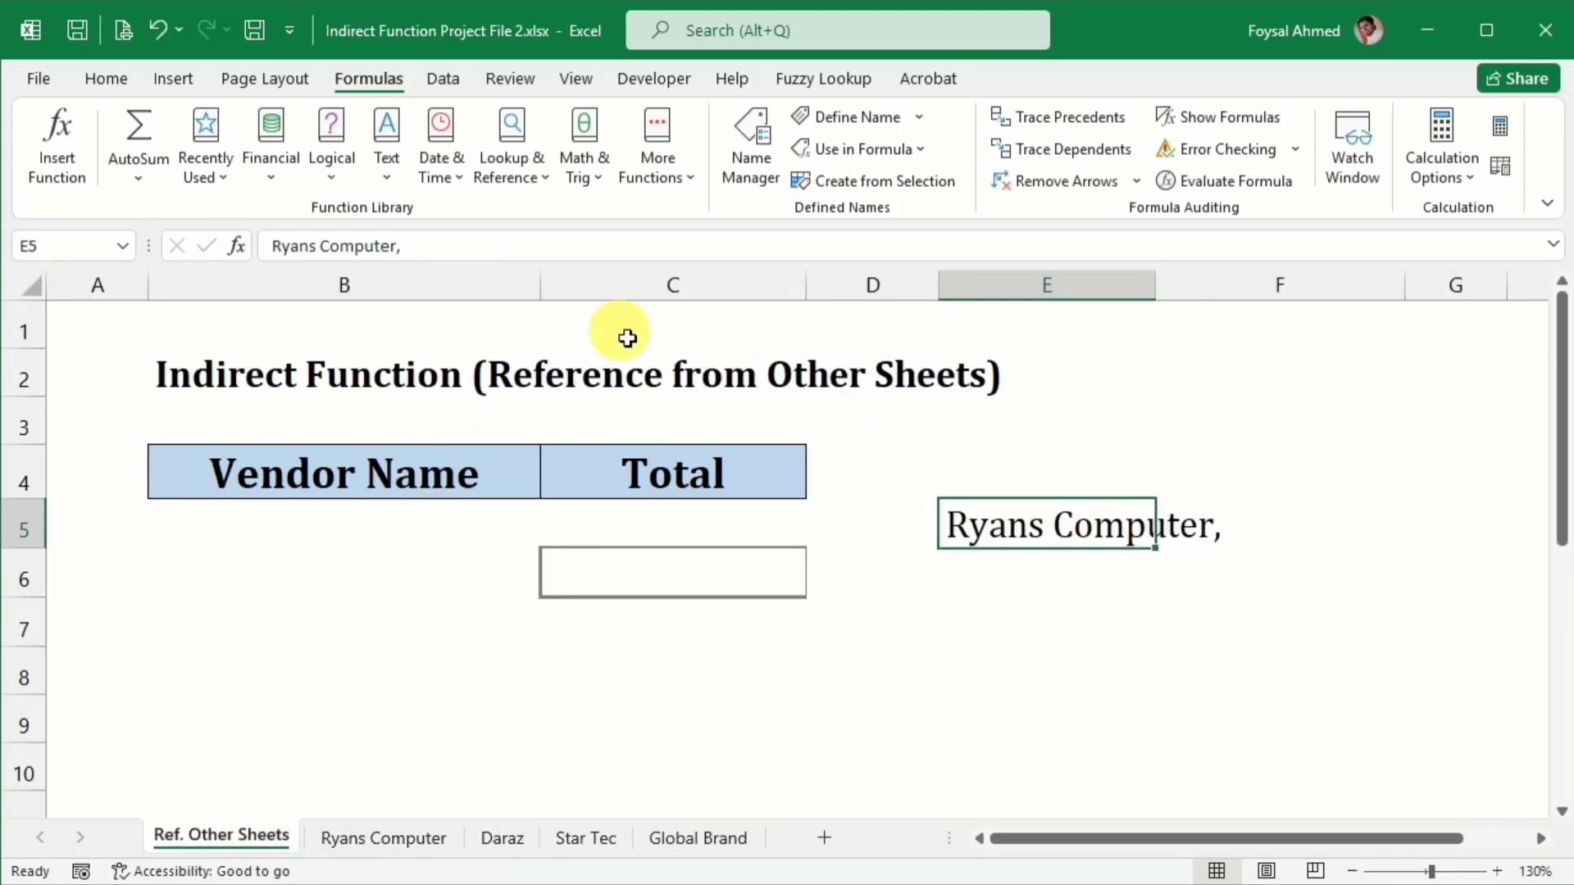
click(509, 246)
key(ctrl+v)
click(710, 790)
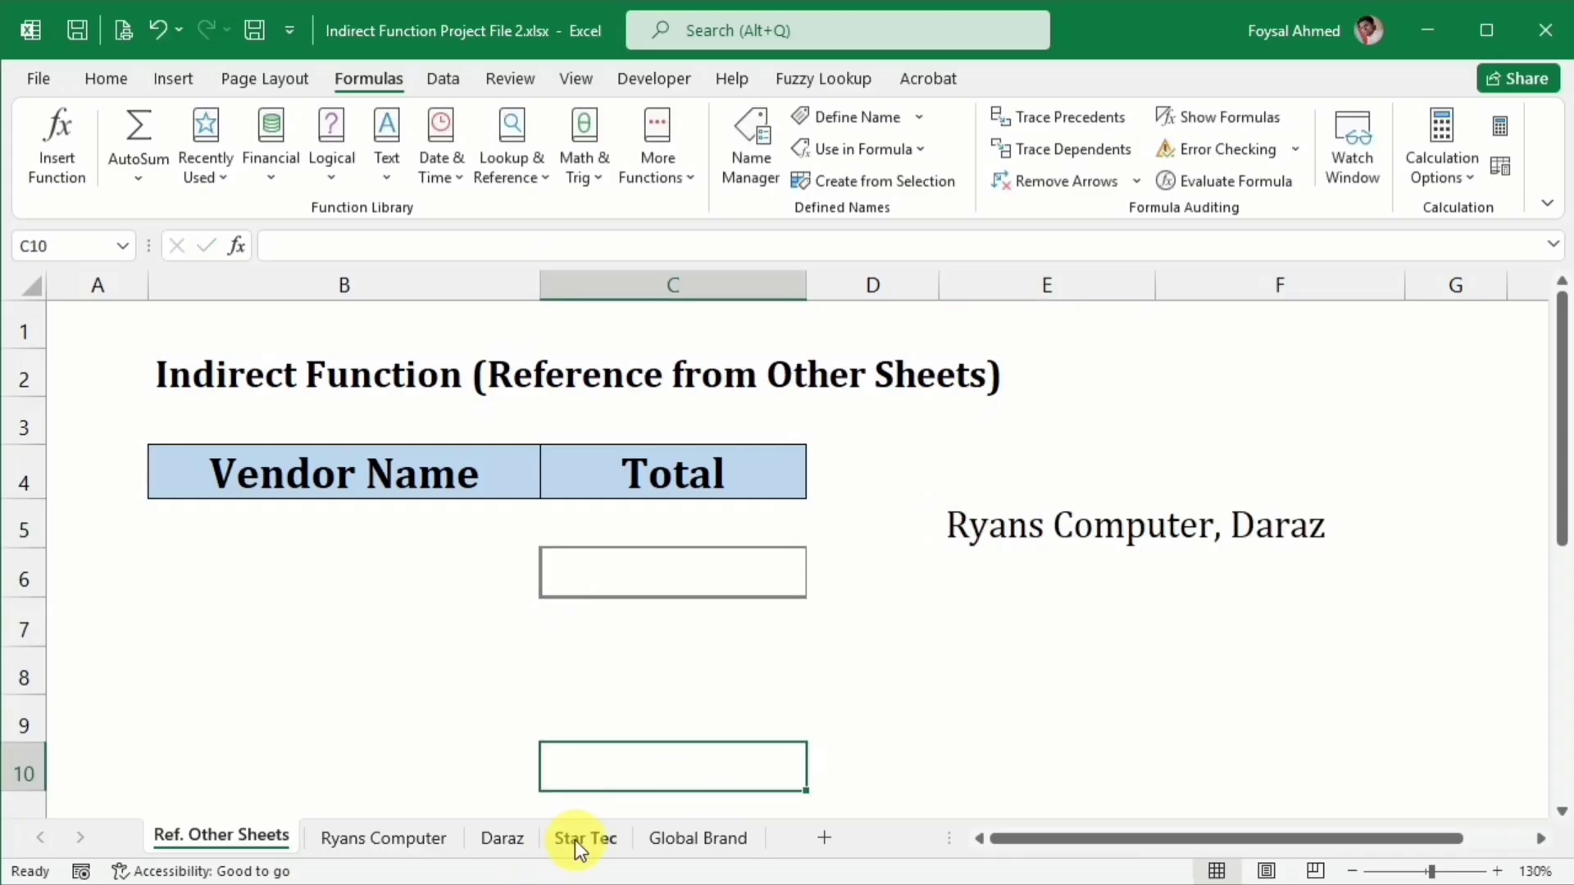
Step: Append a comma and the header text Star Tec, copied from its sheet, to the vendor list in cell E5
click(576, 838)
drag(374, 254, 161, 260)
key(ctrl+c)
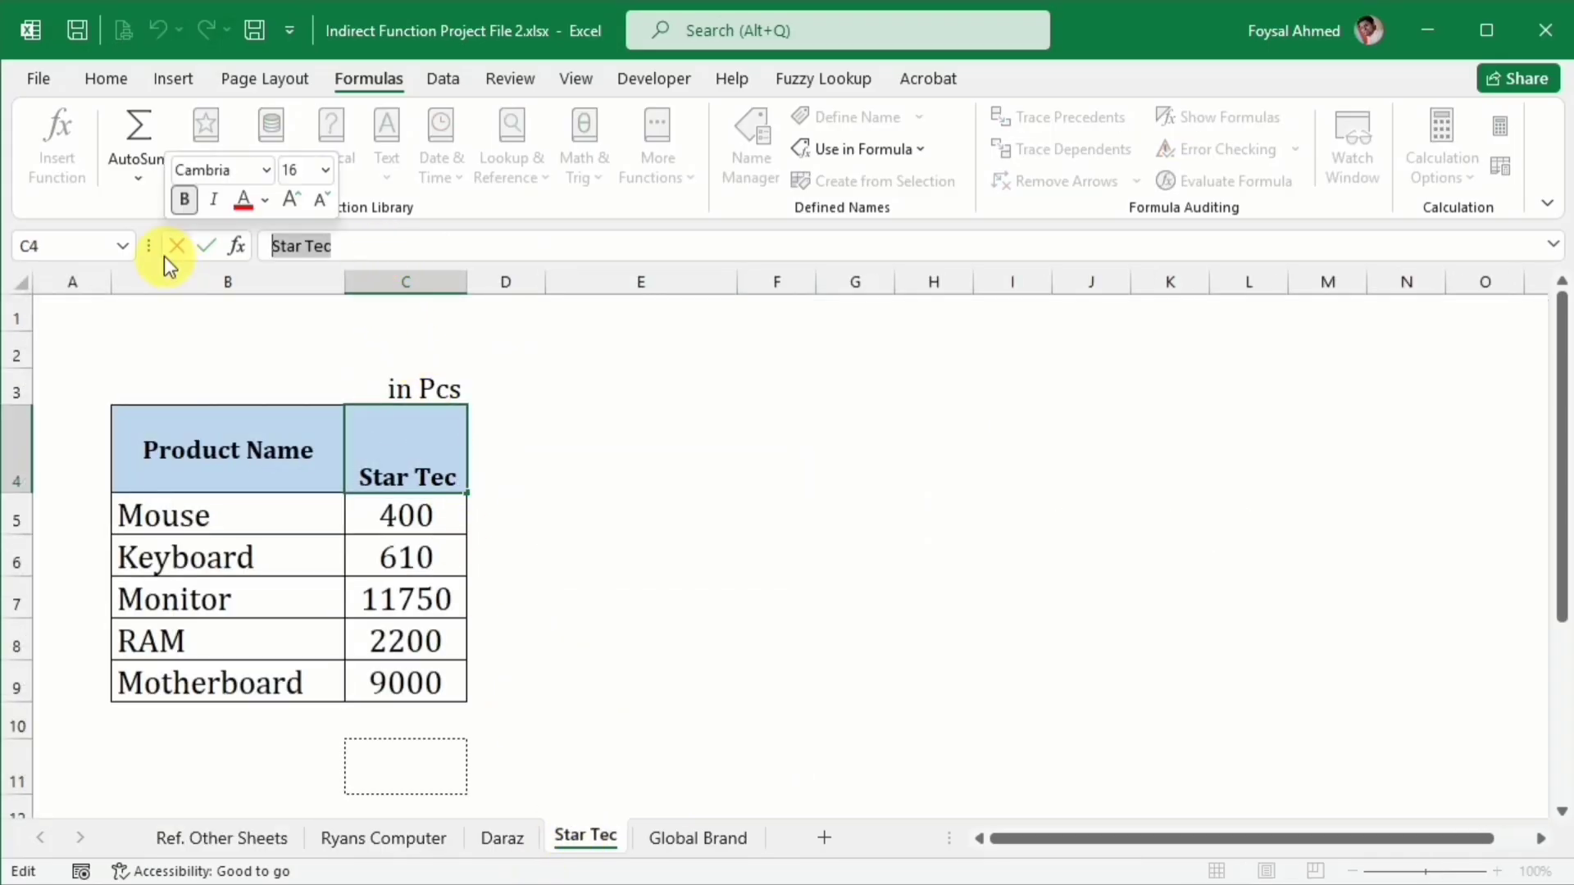
click(246, 840)
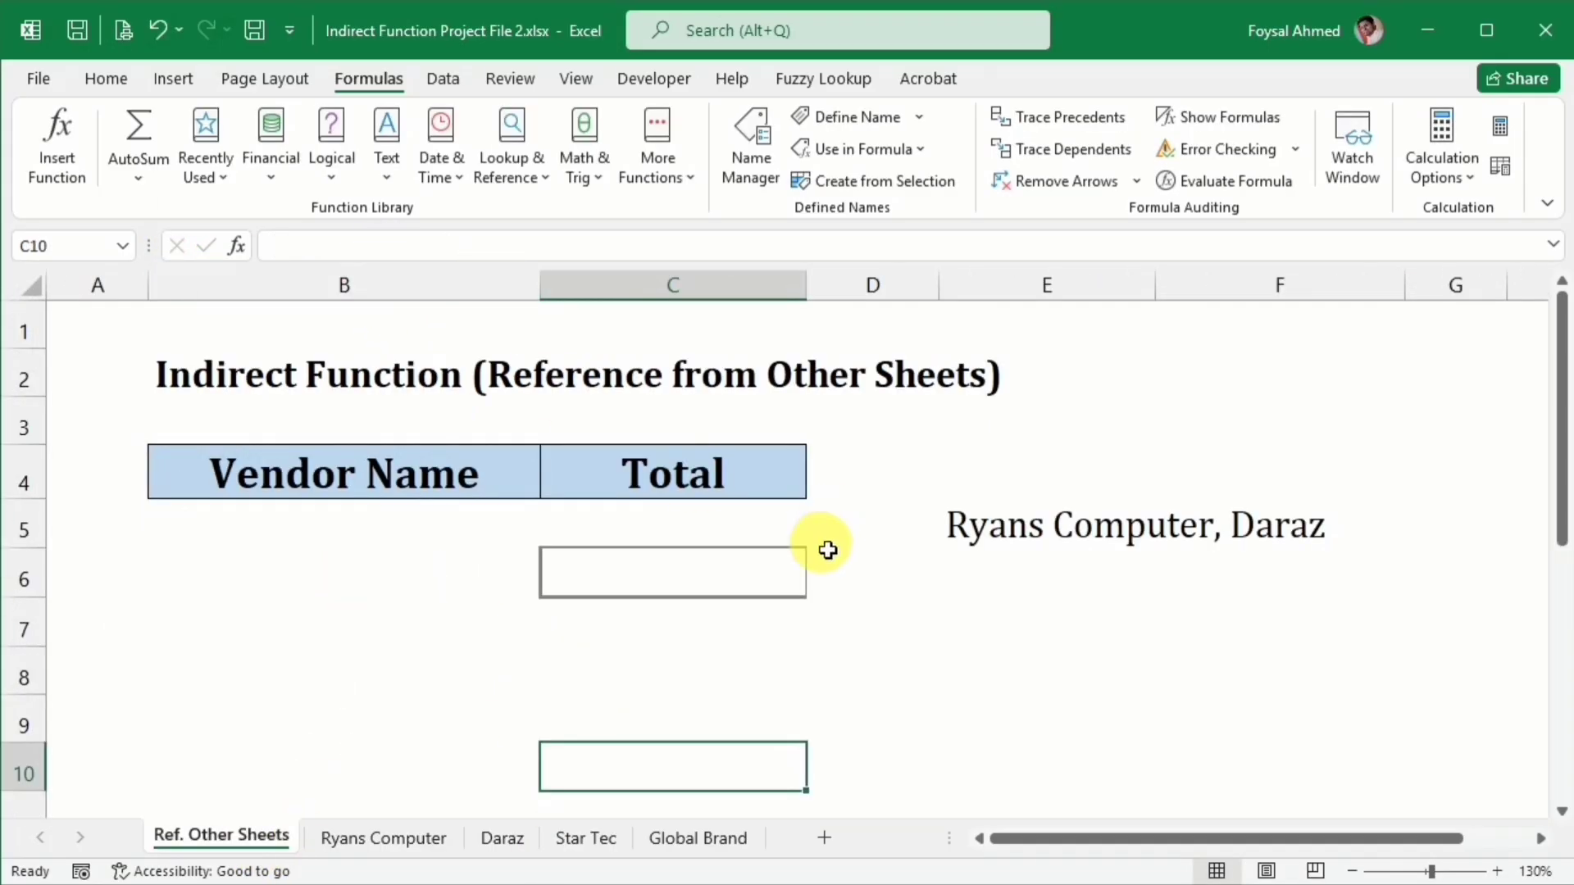
click(1096, 527)
click(582, 248)
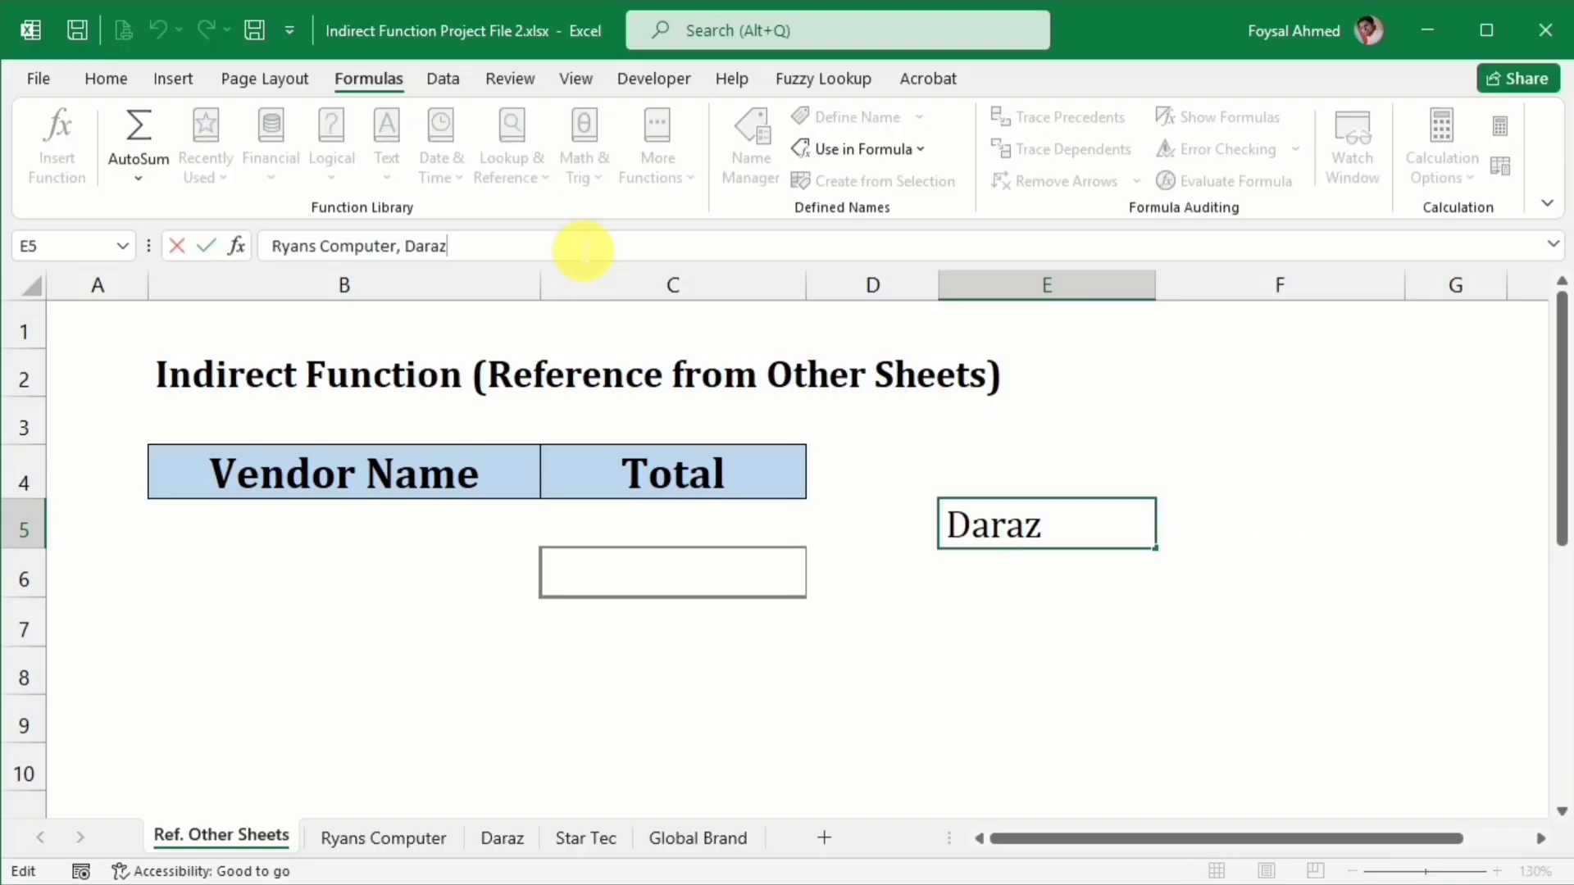
text(,)
key(ctrl+v)
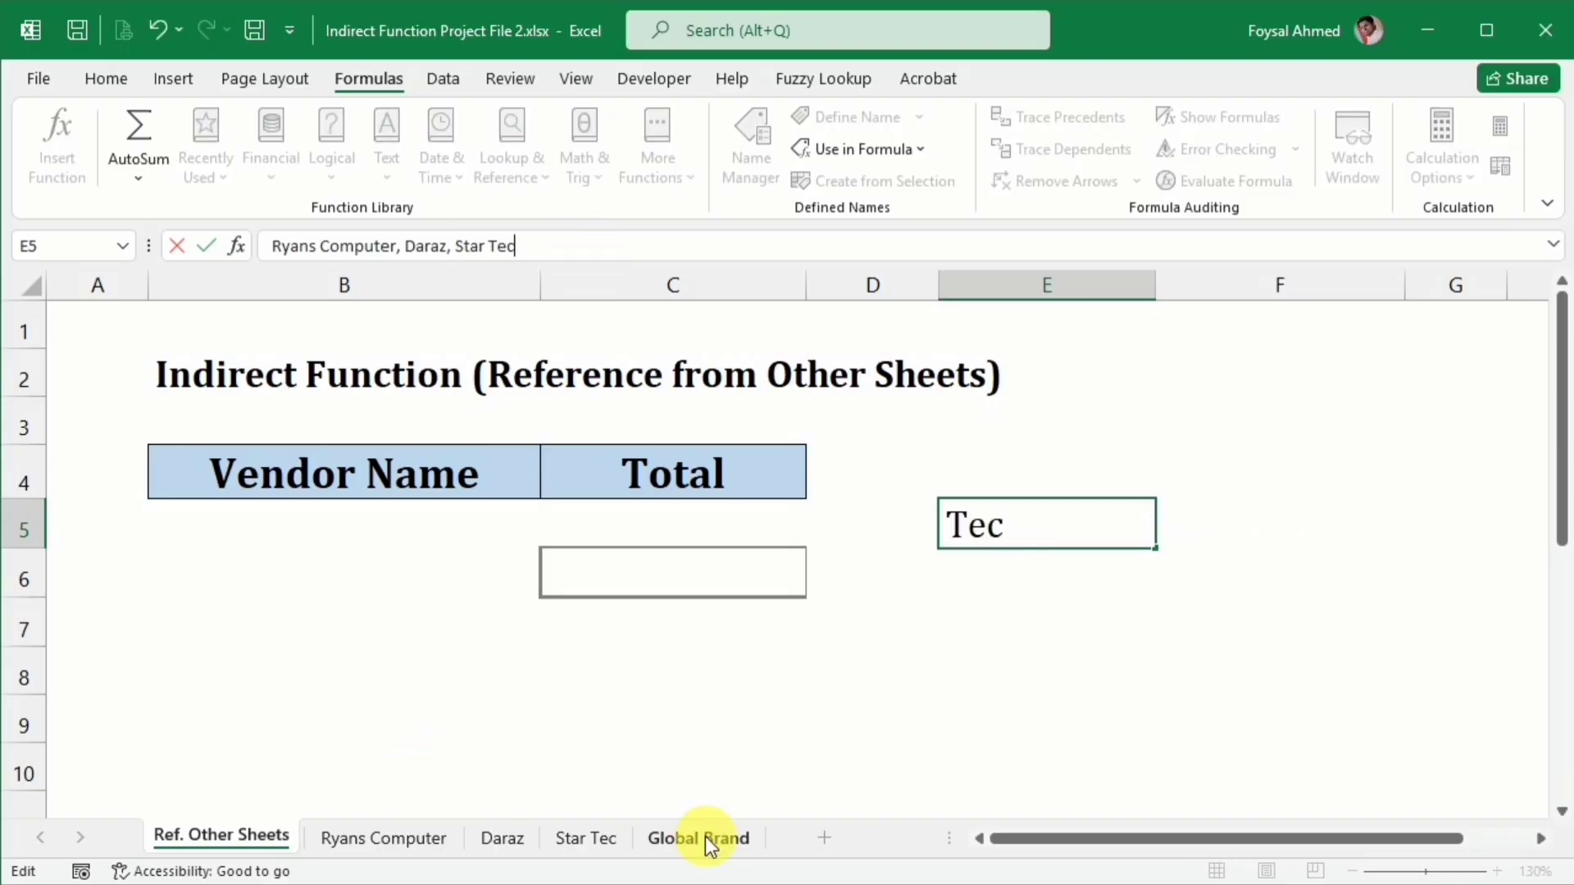
Step: Append a comma and the header text Global Brand, copied from its sheet, to the vendor list in cell E5
click(705, 837)
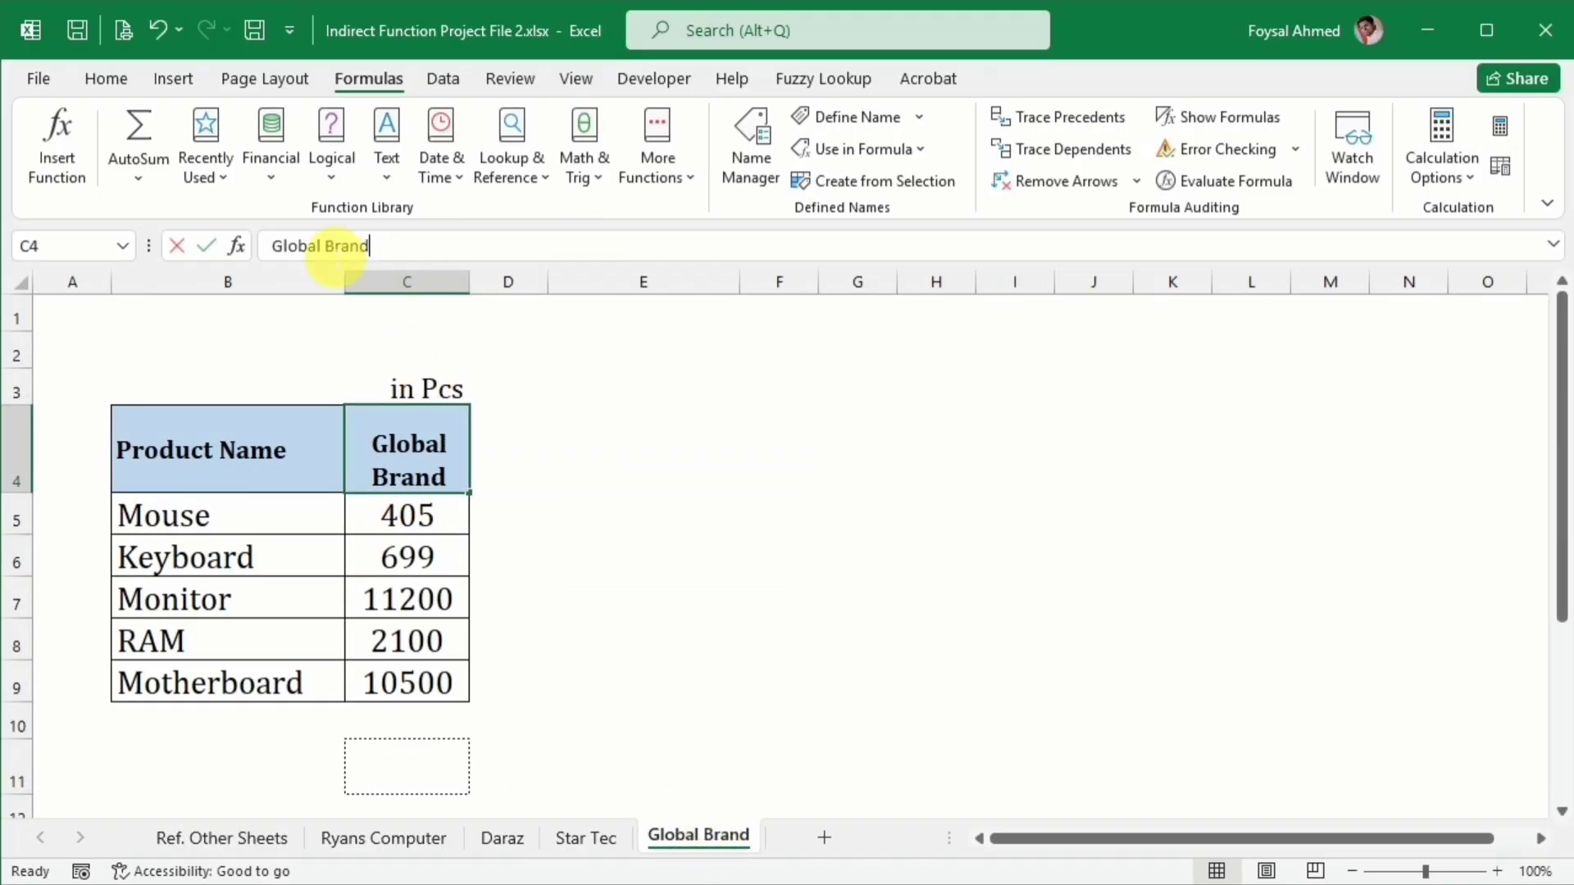
drag(369, 246, 246, 246)
key(ctrl+c)
click(217, 838)
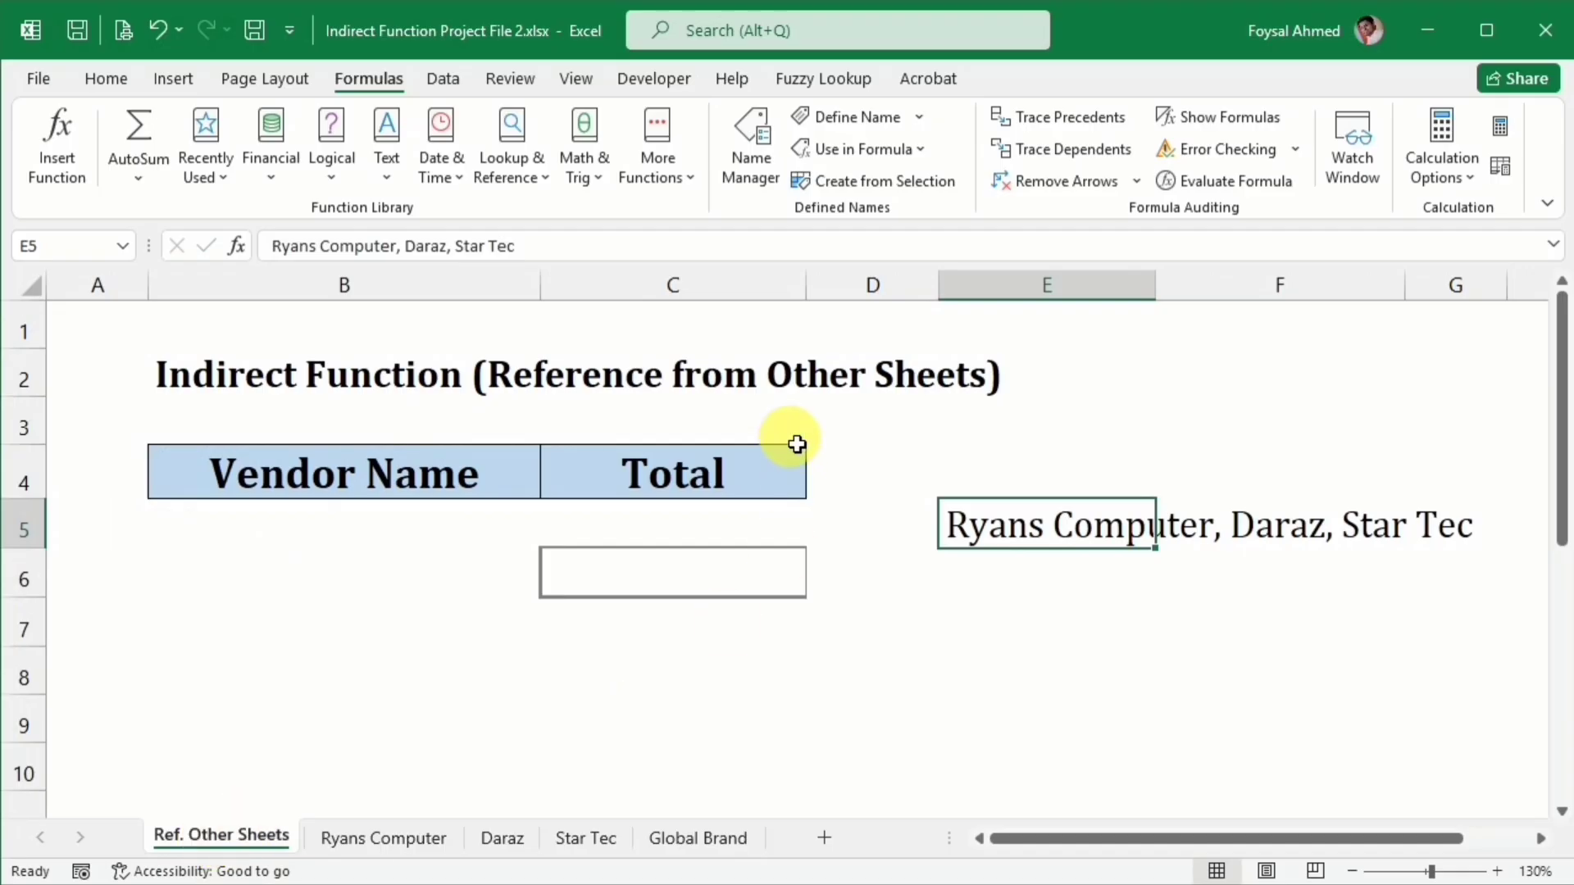
click(523, 246)
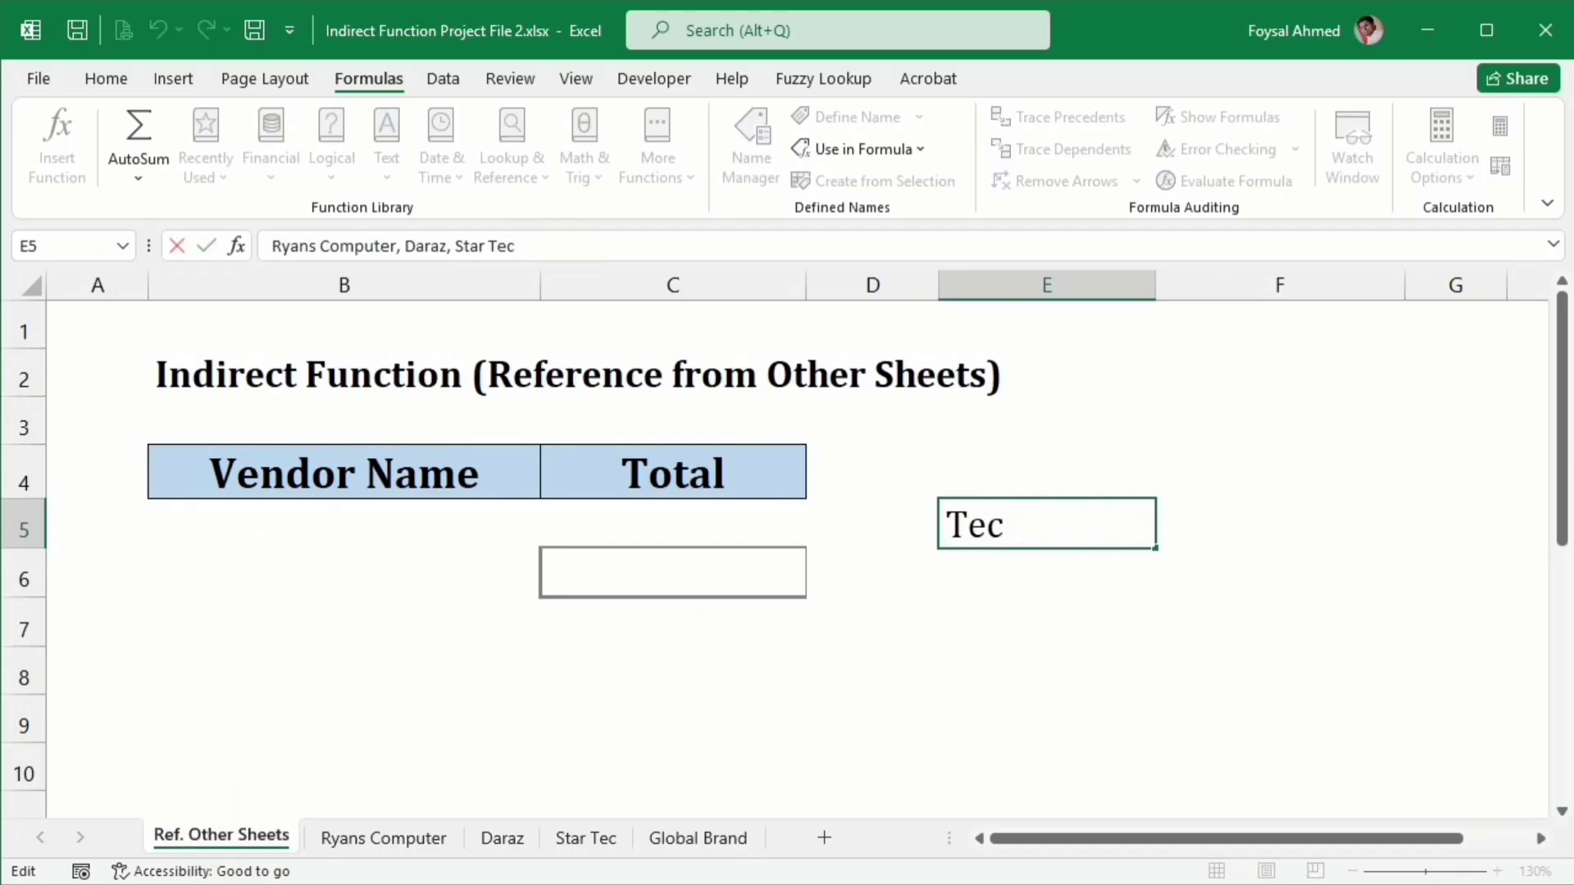
text(,)
key(ctrl+v)
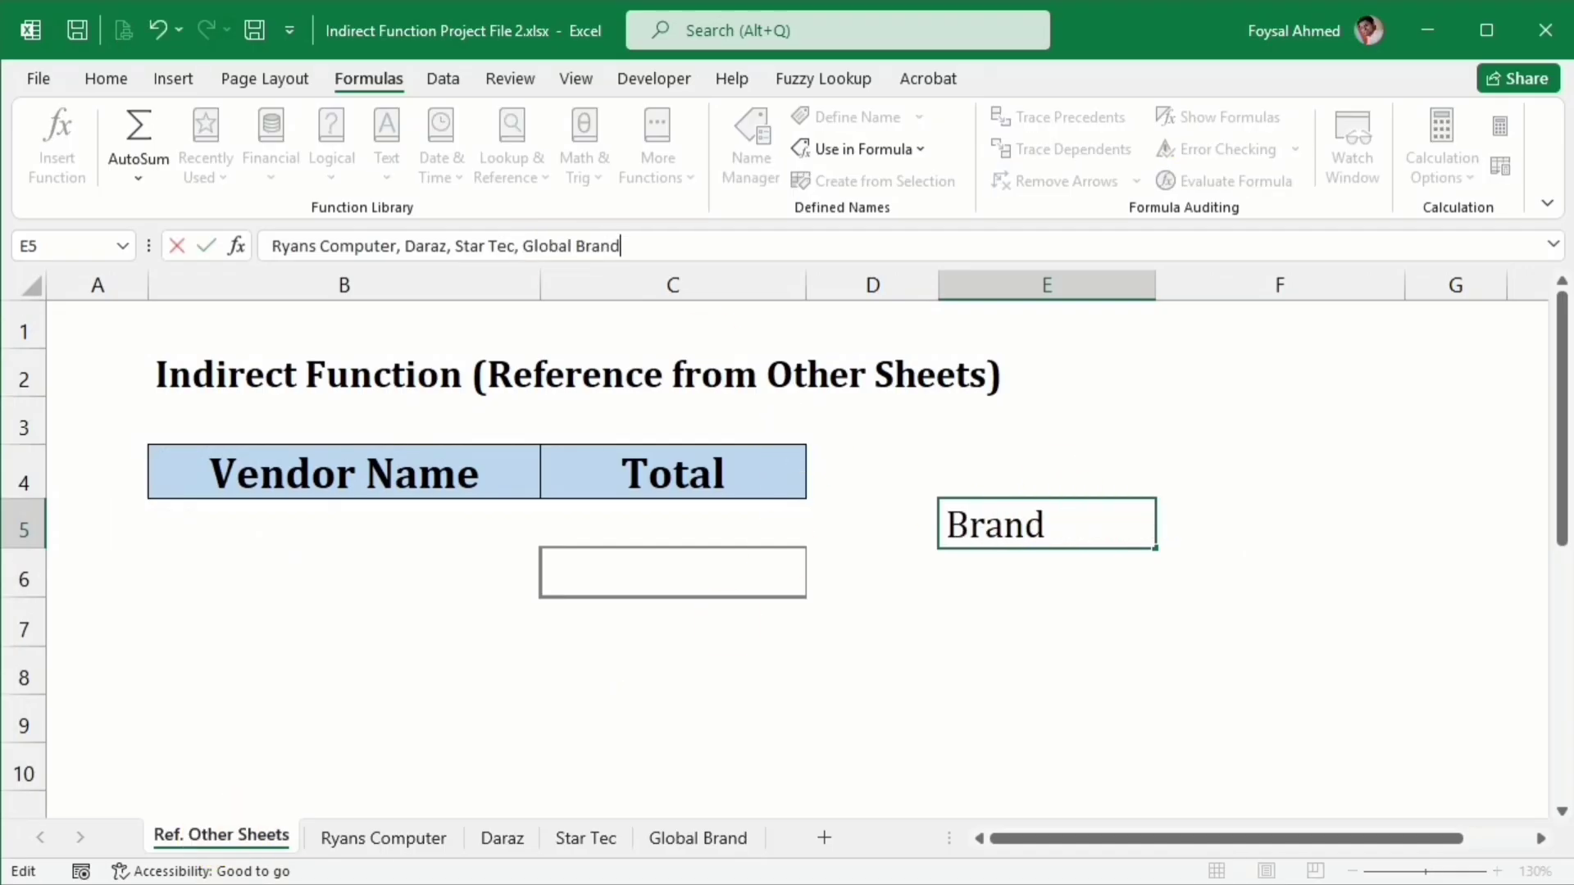
click(1066, 641)
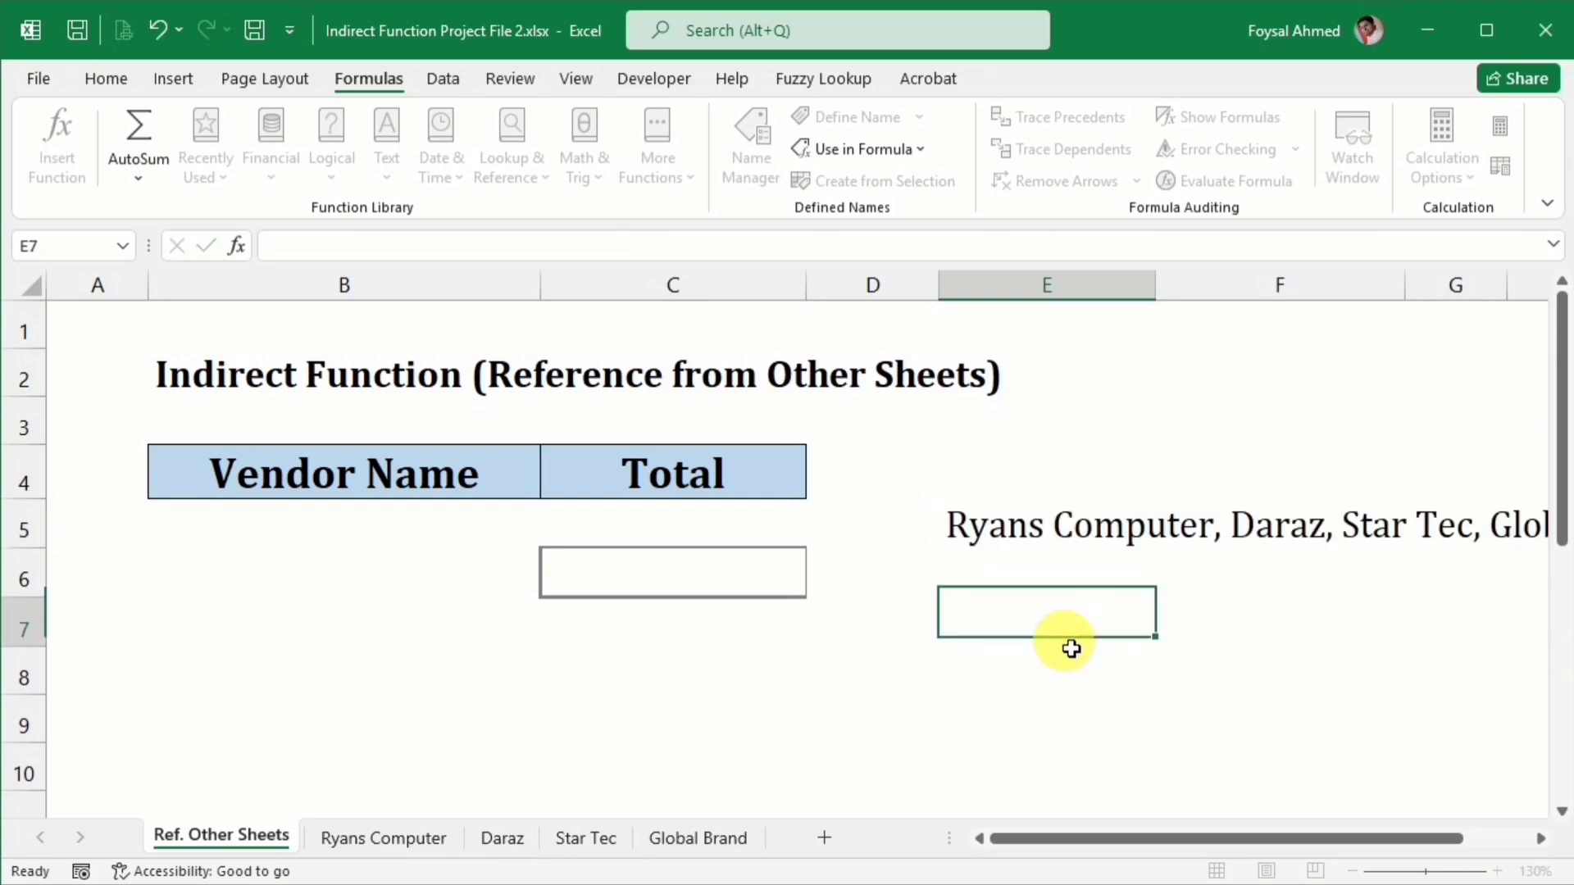
Step: Cut the complete comma-separated vendor list out of cell E5, leaving the cell empty
click(1004, 541)
click(667, 246)
key(shift+Home)
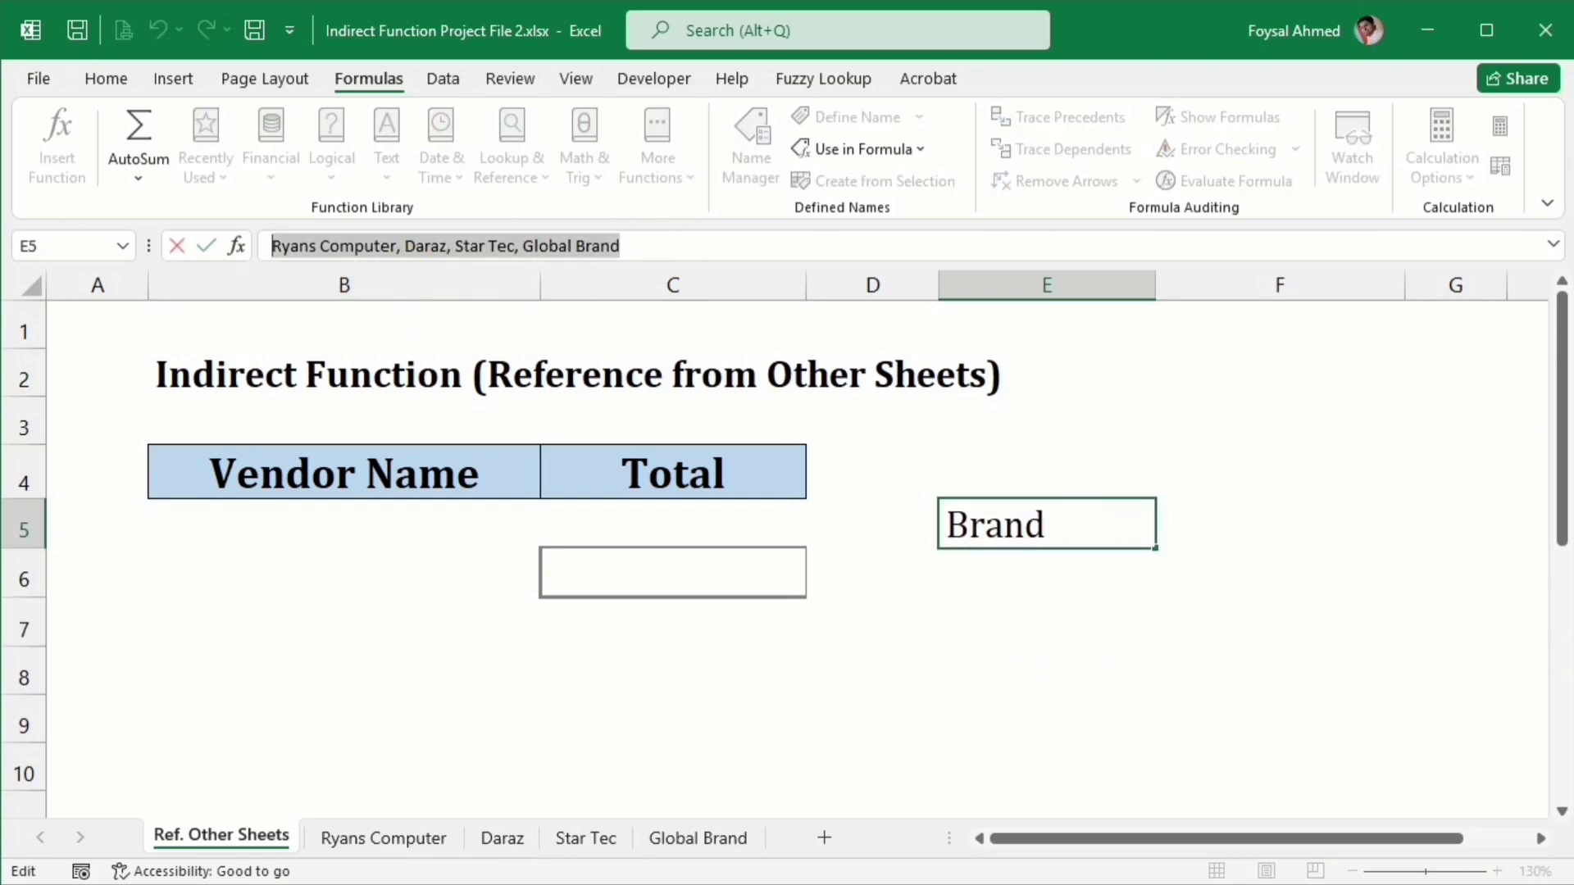
key(ctrl+x)
click(516, 735)
Step: Add list data validation to cell B6 with the source Ryans Computer, Daraz, Star Tec, Global Brand, and open its dropdown
click(412, 590)
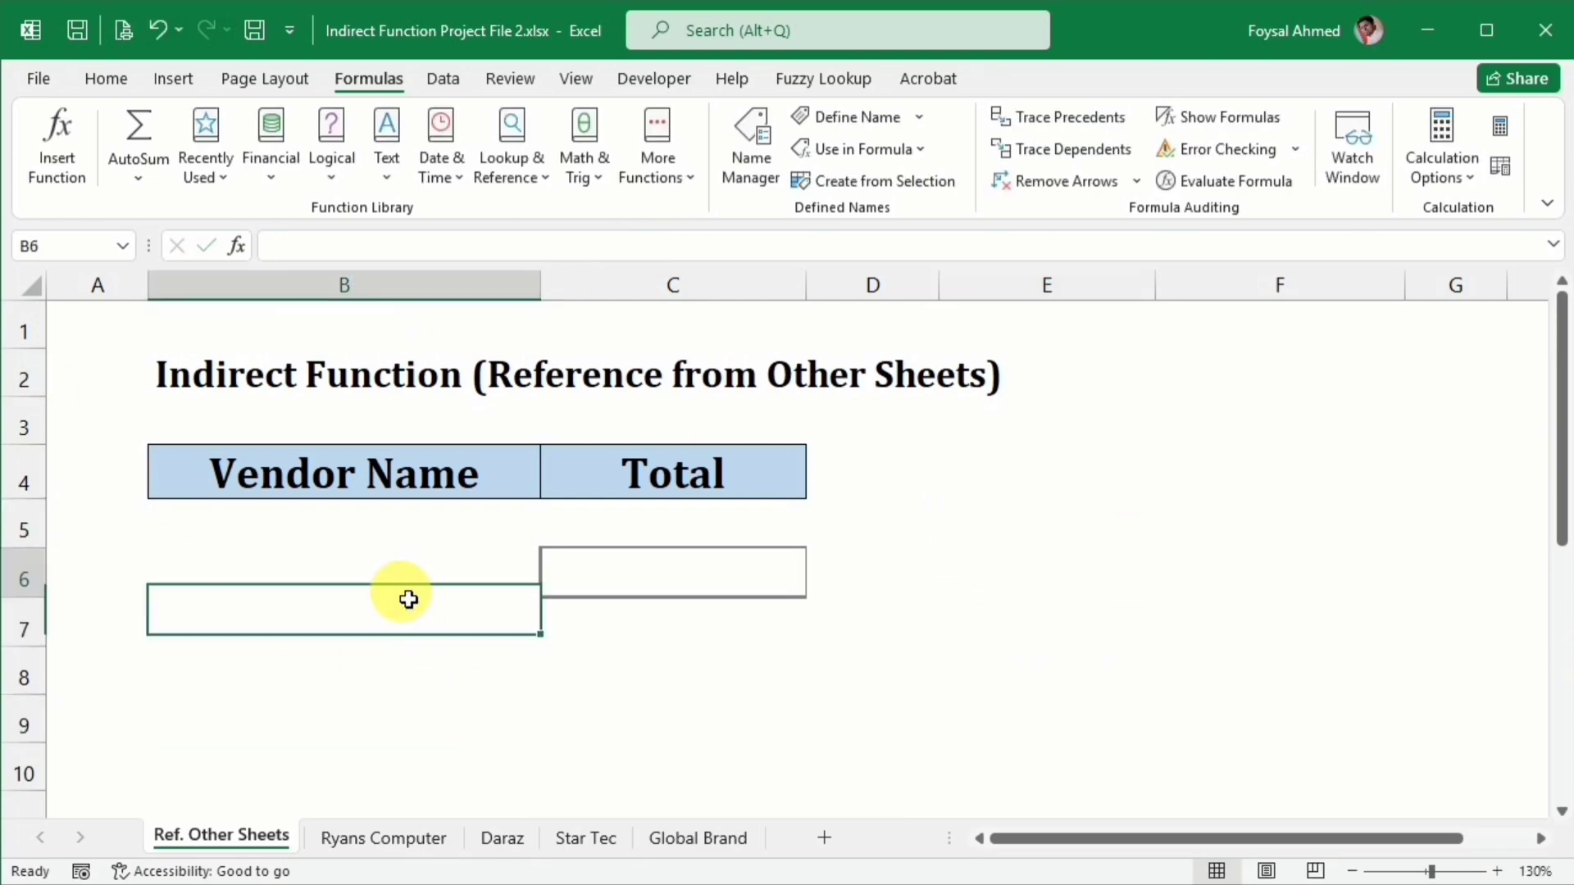
click(441, 80)
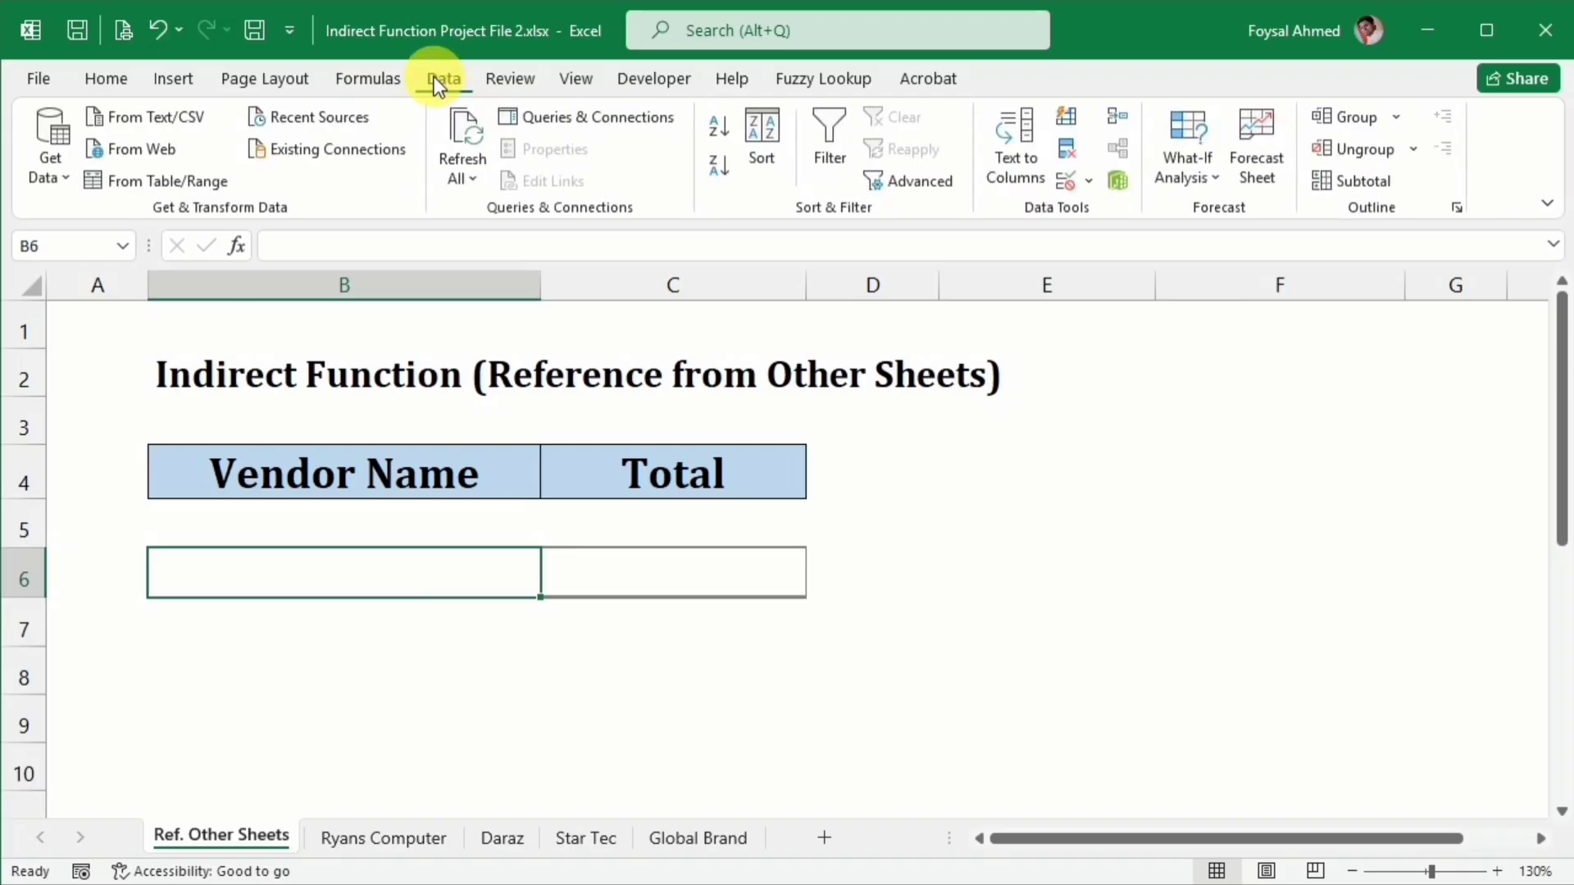
click(1074, 178)
click(921, 318)
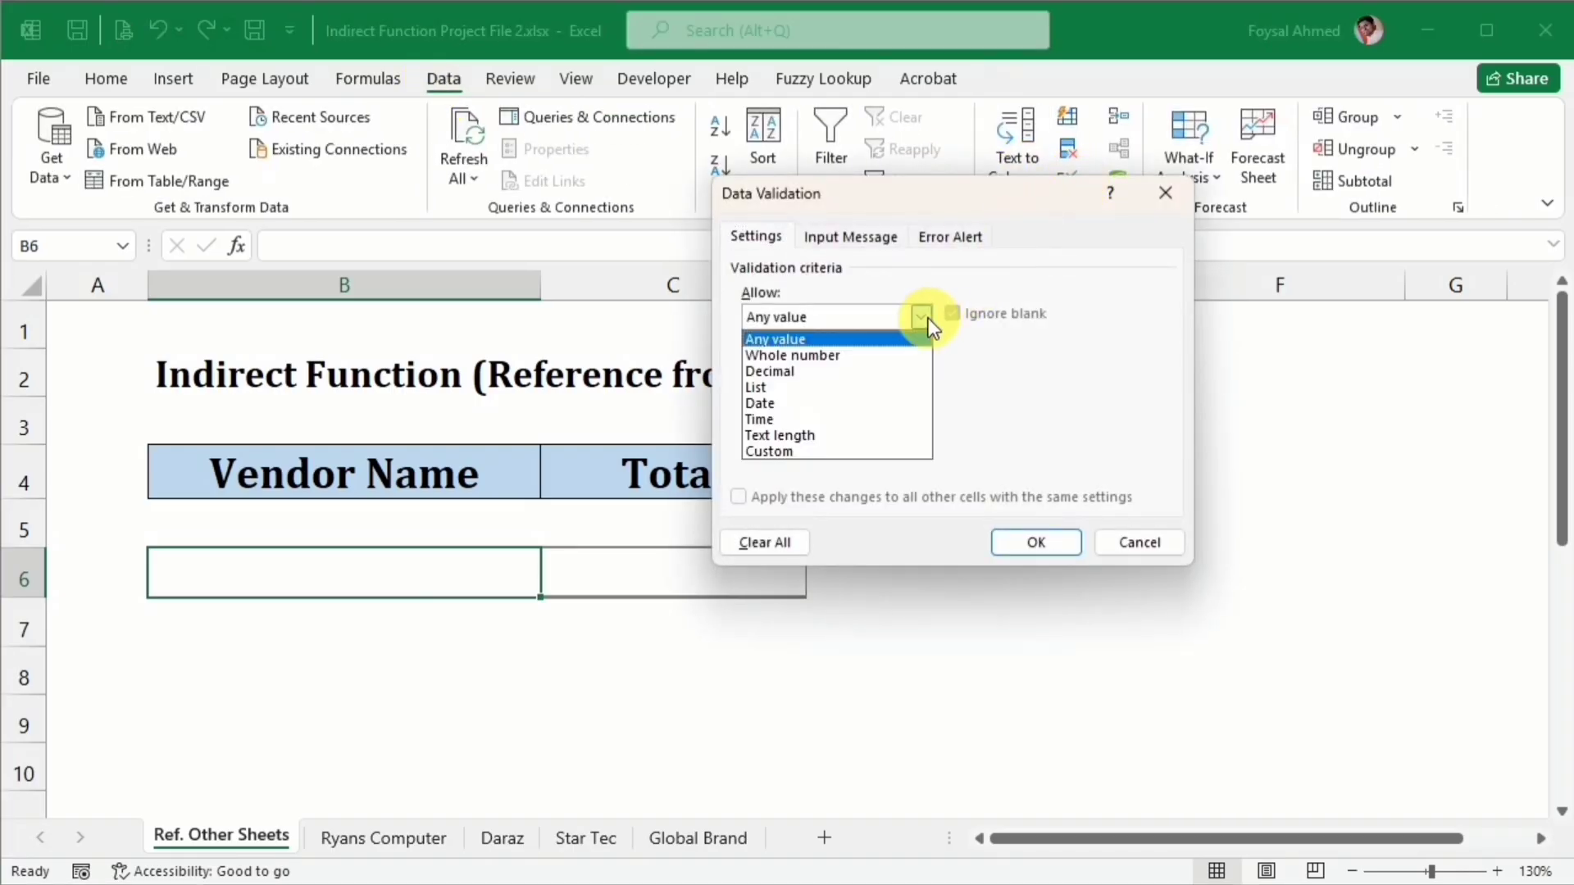
click(795, 385)
click(788, 422)
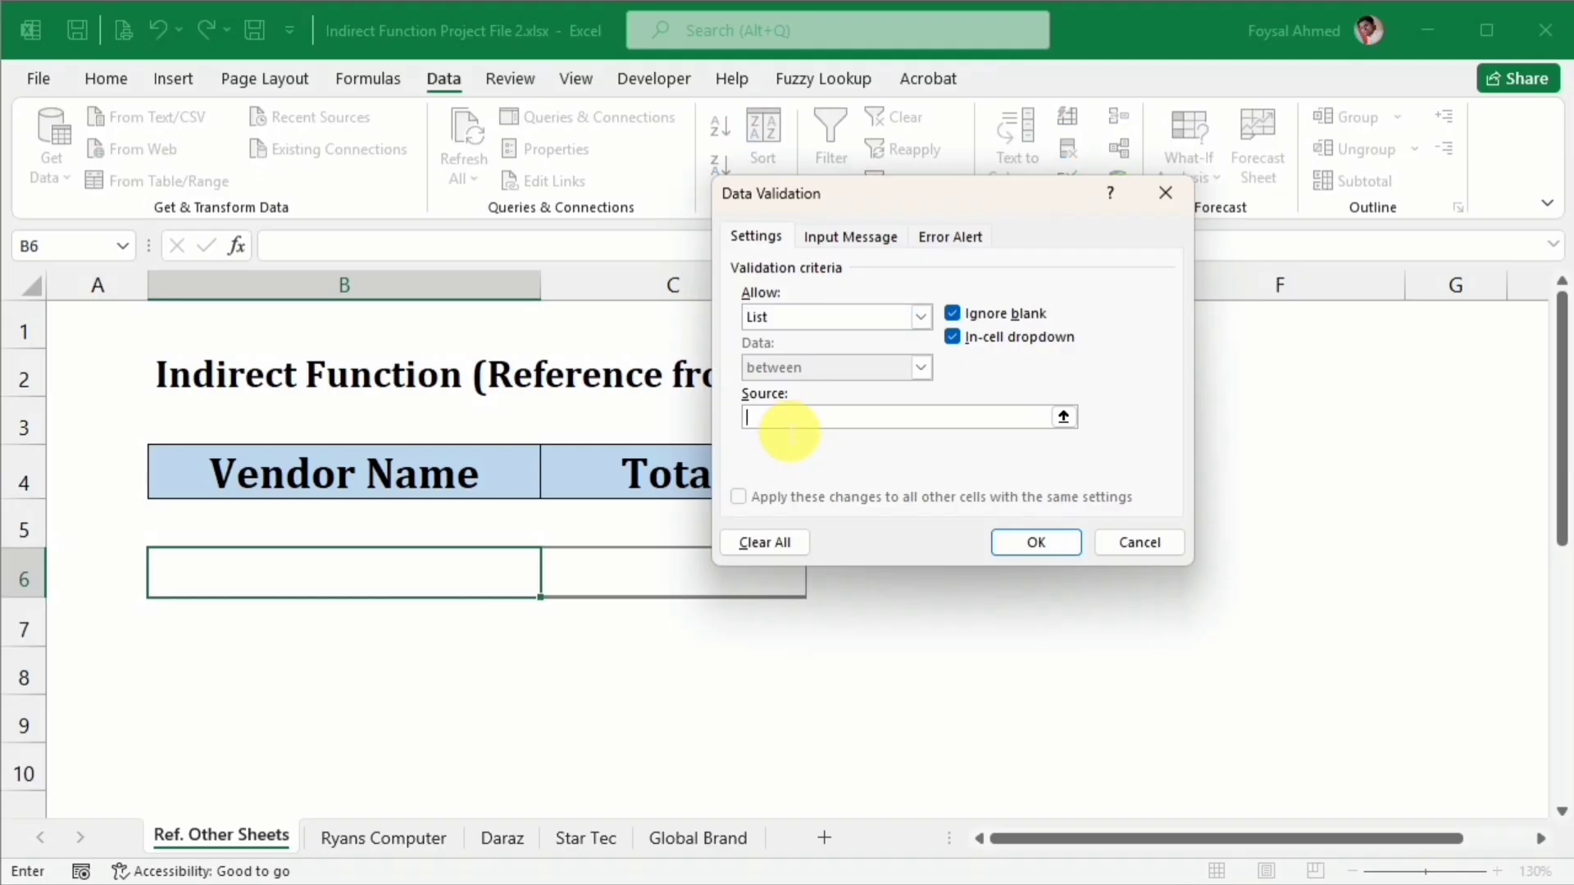
key(ctrl+v)
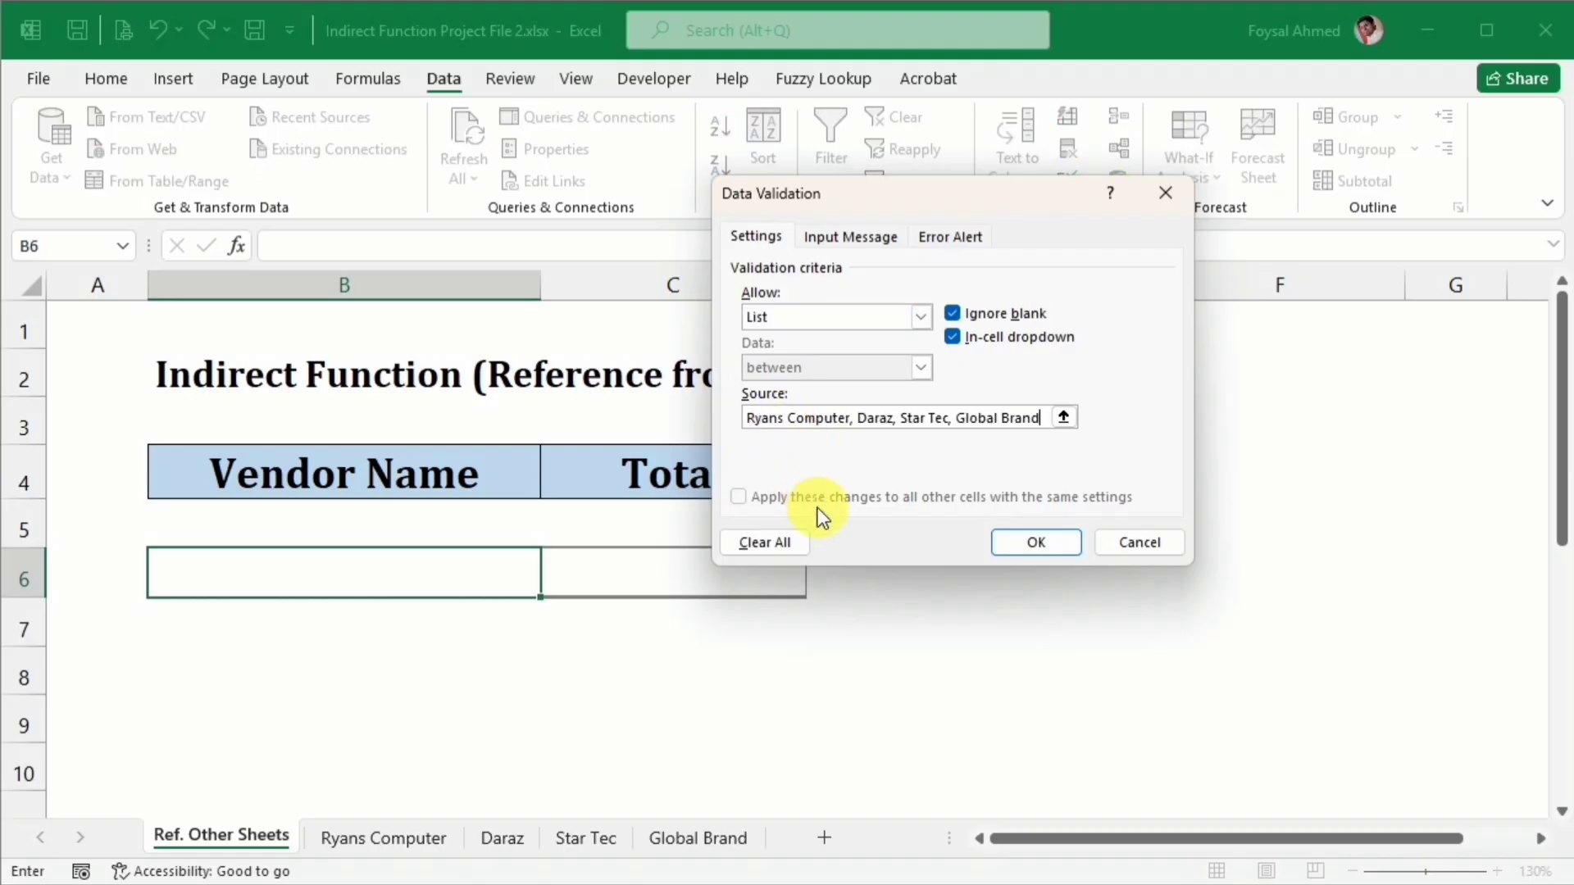
click(1035, 543)
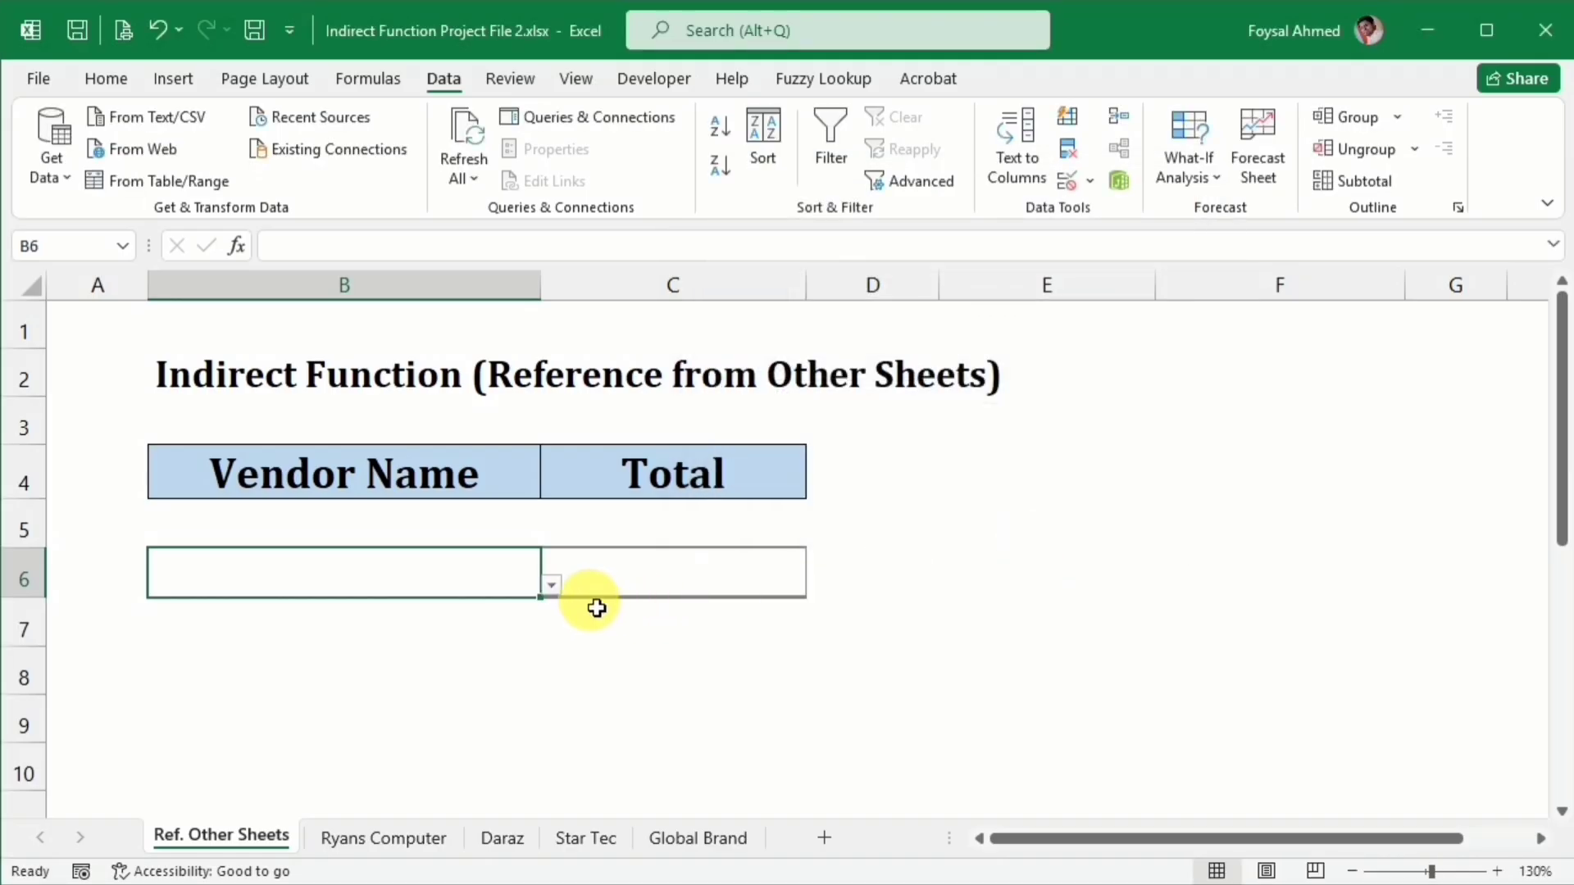
click(554, 584)
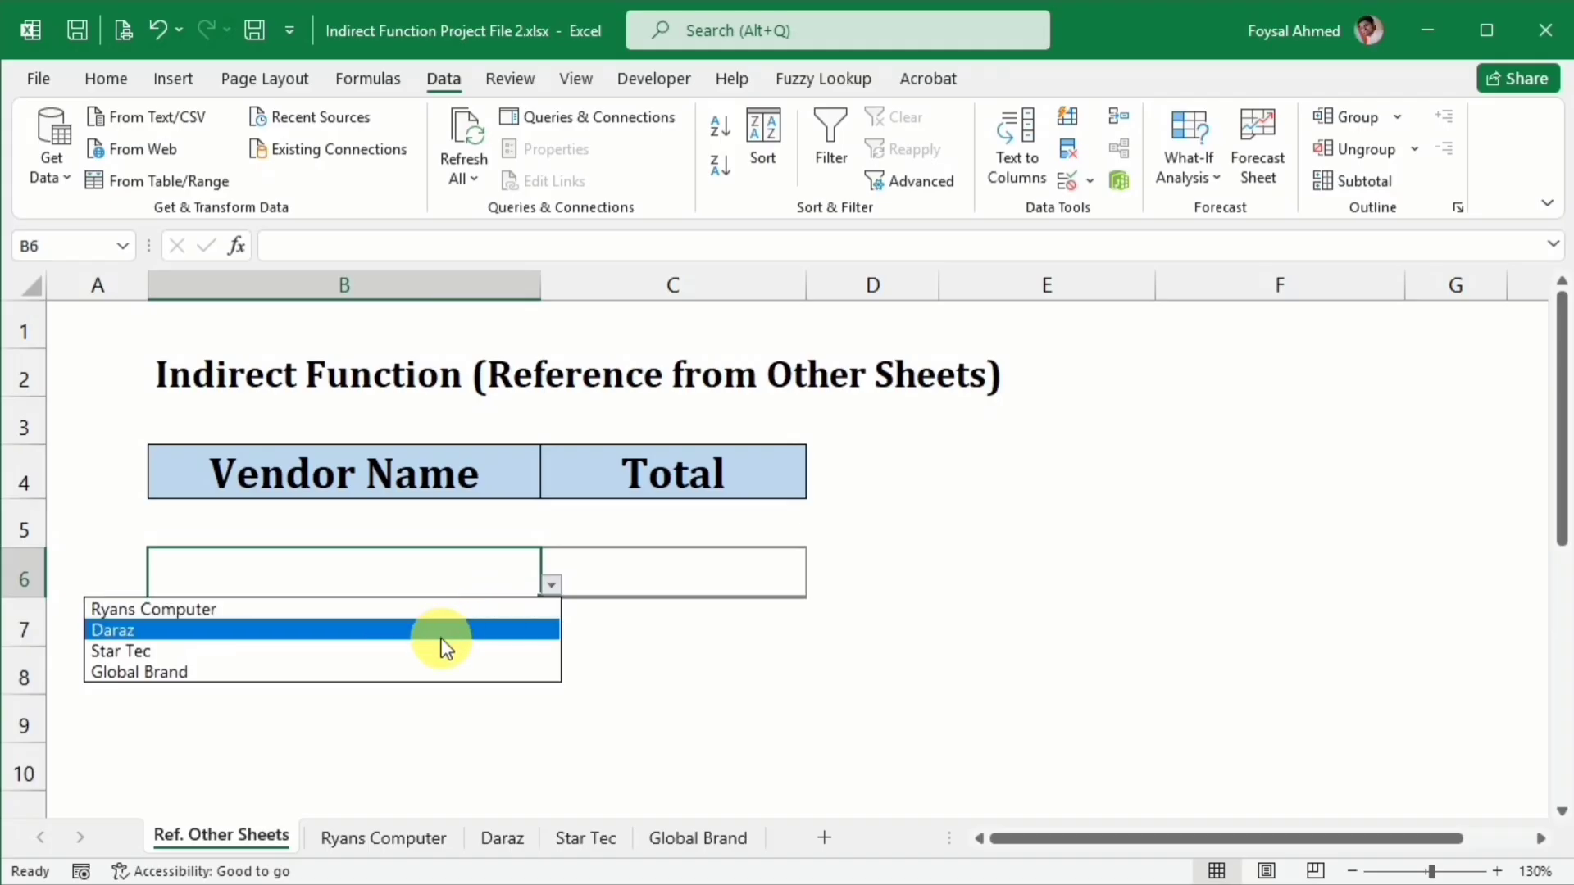
Step: Try the vendor dropdown in cell B6 with Daraz and Star Tec, ending with Global Brand selected
click(441, 631)
click(550, 585)
click(495, 651)
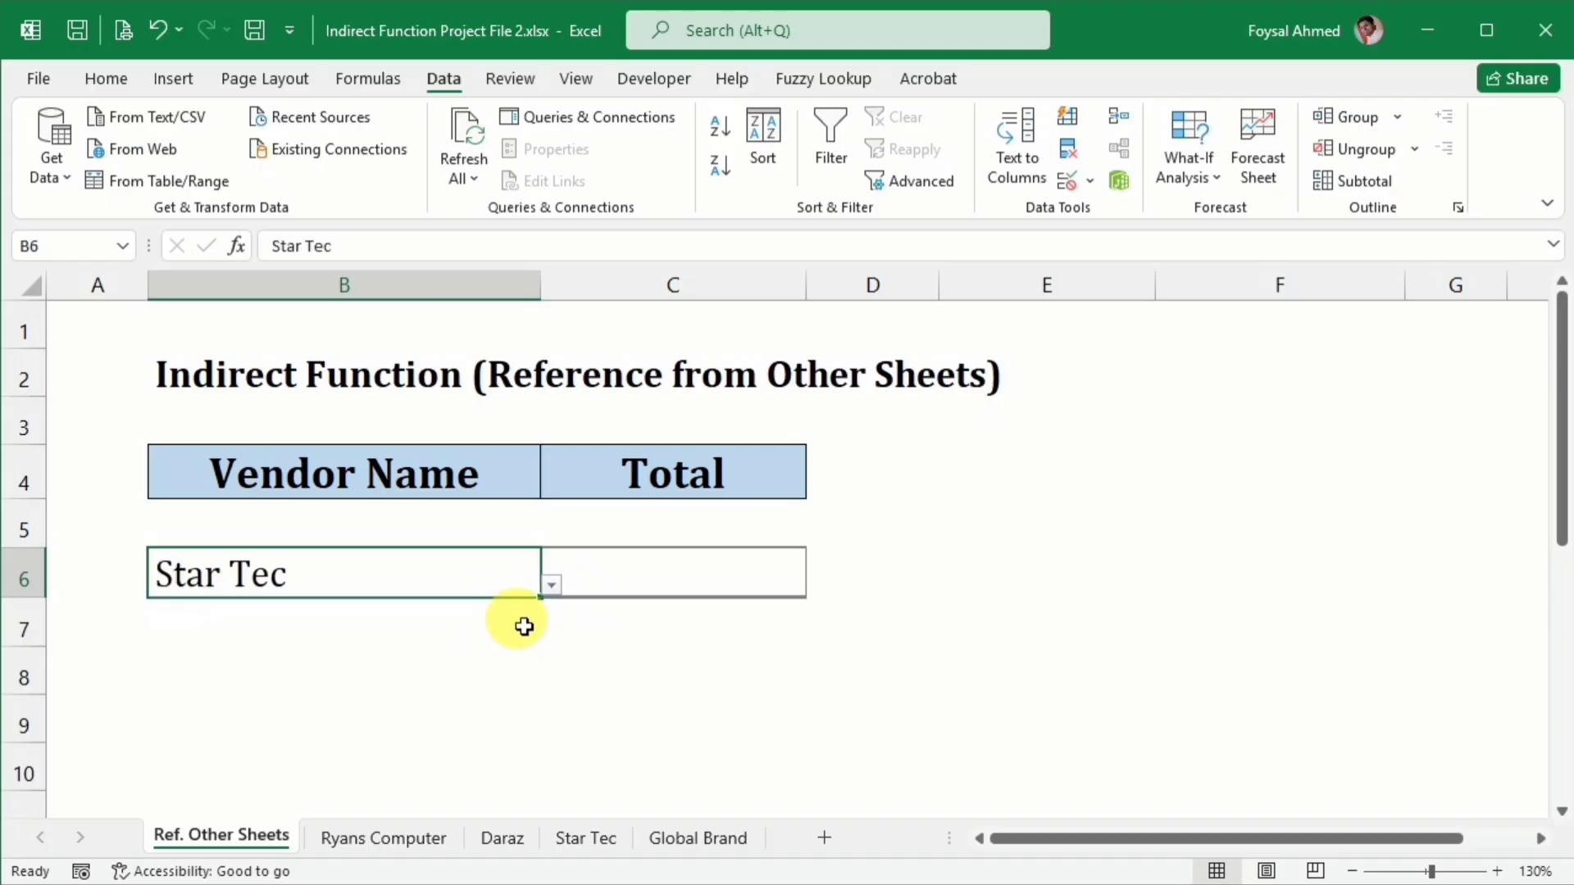
click(567, 589)
click(513, 585)
click(555, 590)
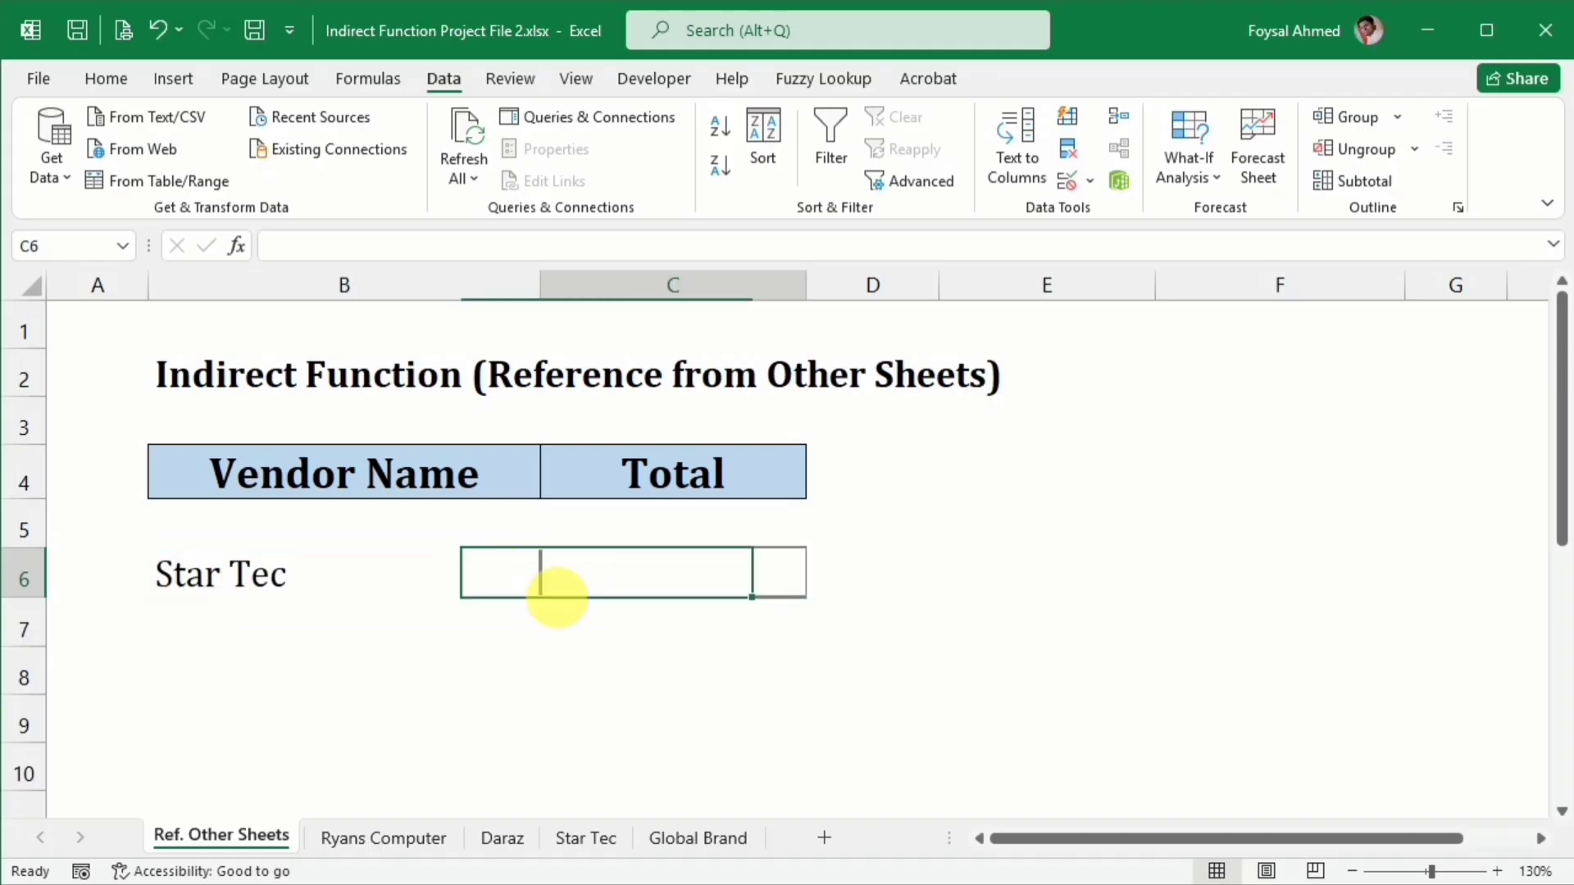
click(515, 585)
click(552, 584)
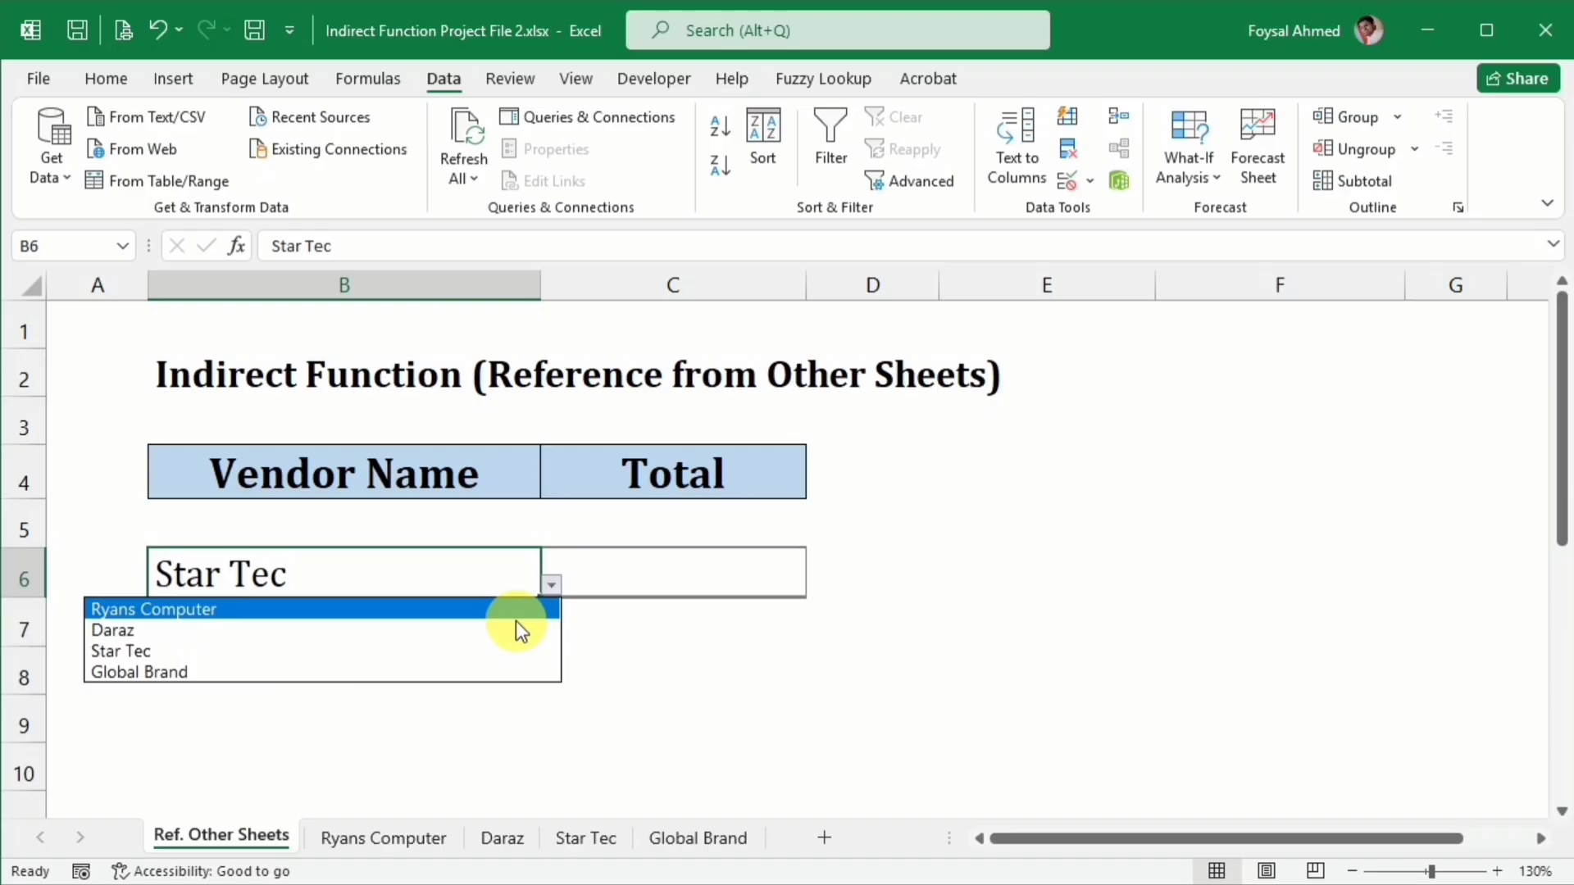
click(429, 672)
Step: Enter the formula ="'"&B6&"'!C5:C10" in cell C6 to build the sheet reference text from the selected vendor
click(566, 586)
text(=)
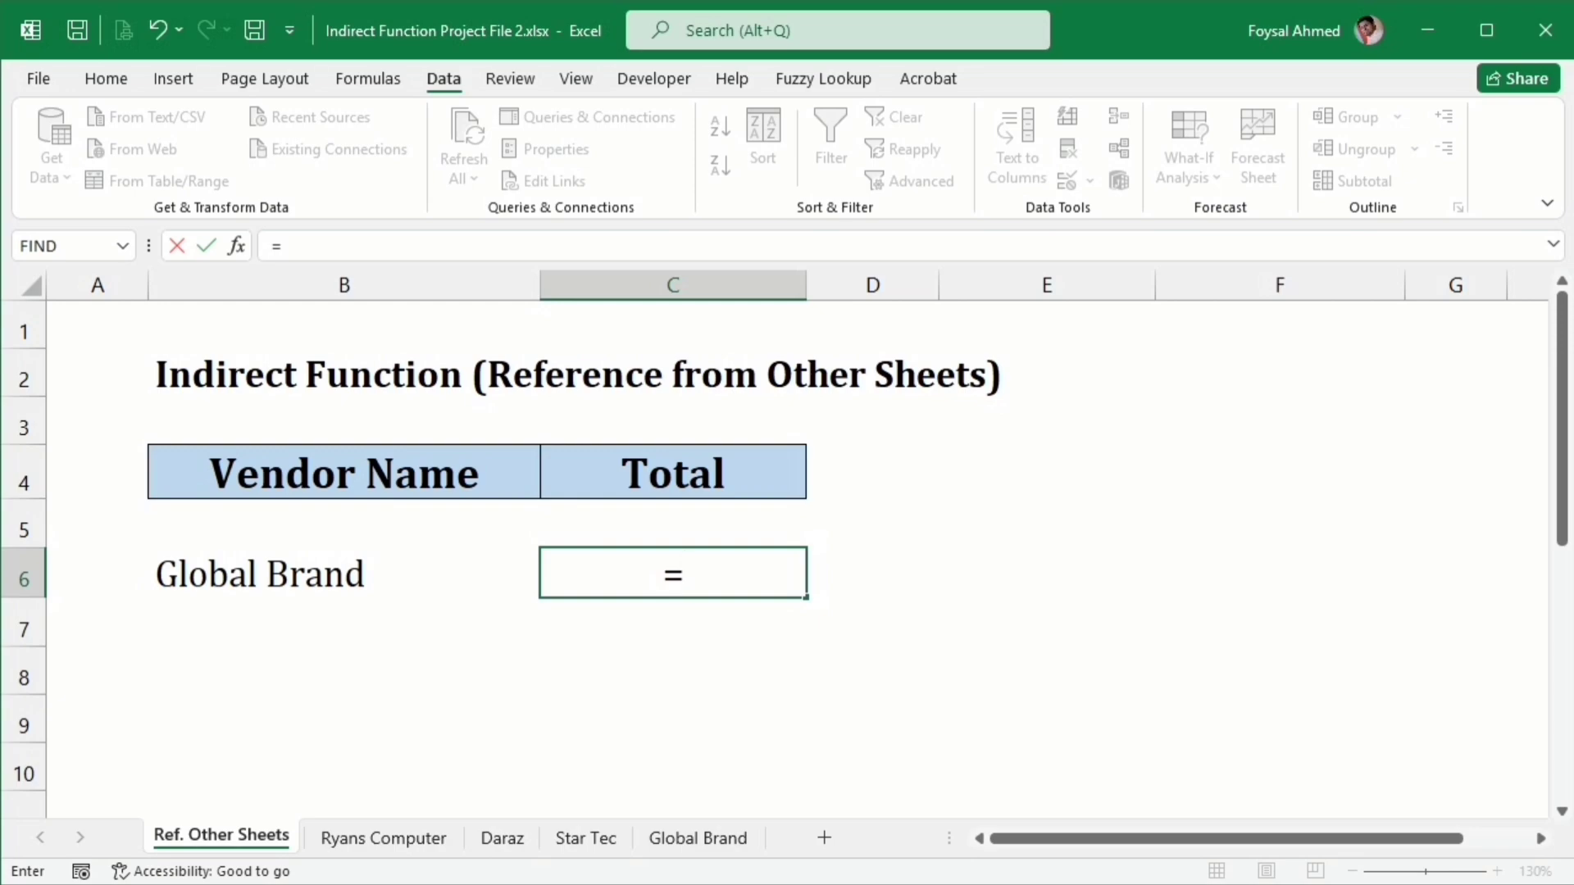
text(")
text('"&)
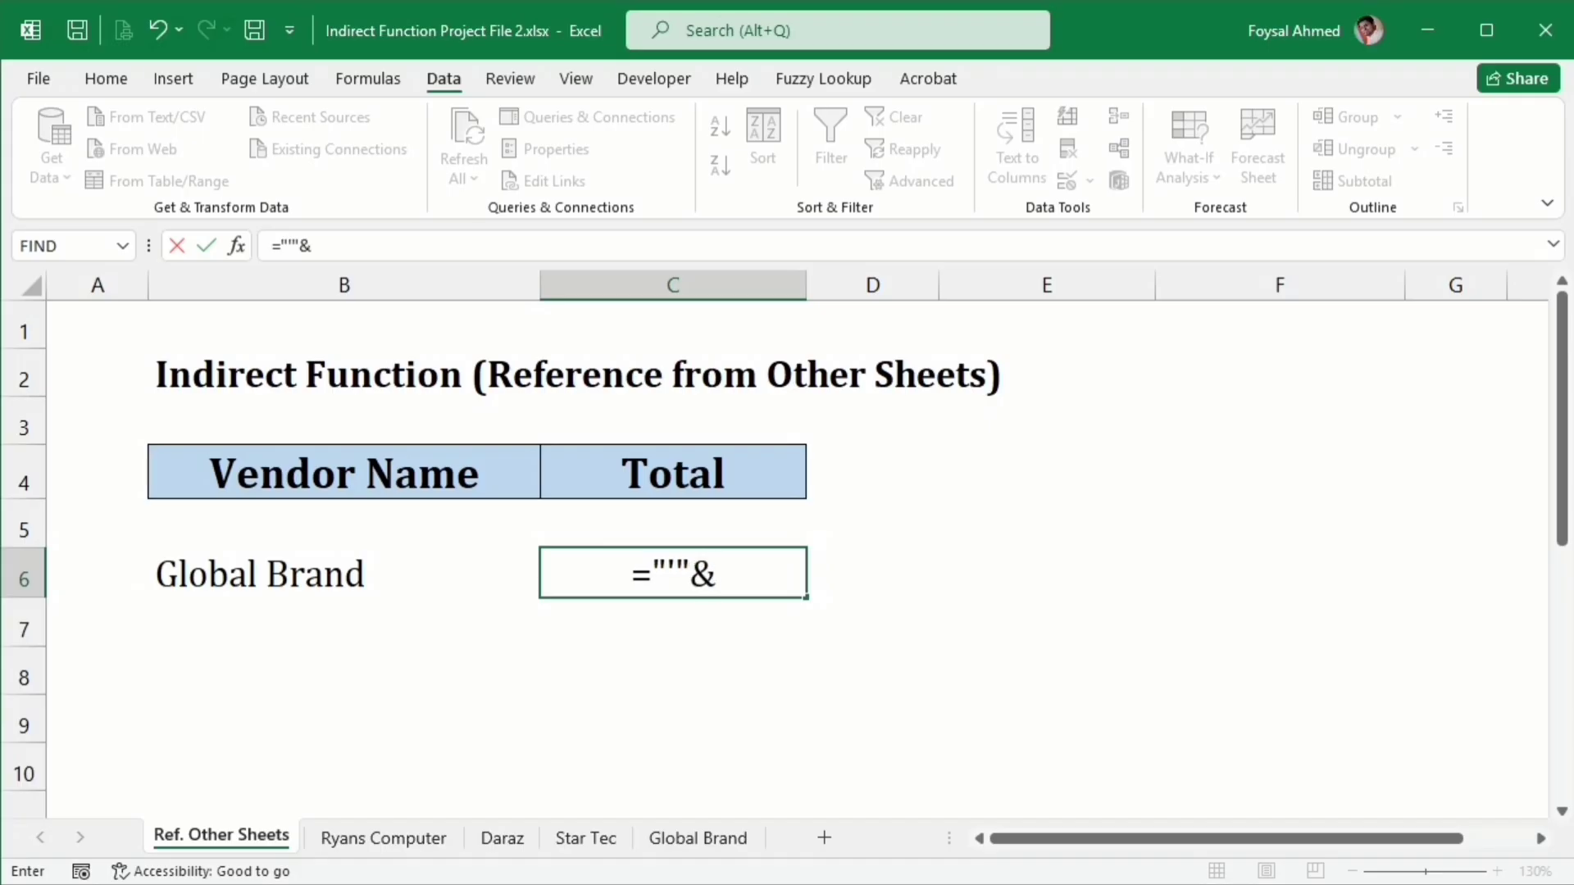
click(286, 585)
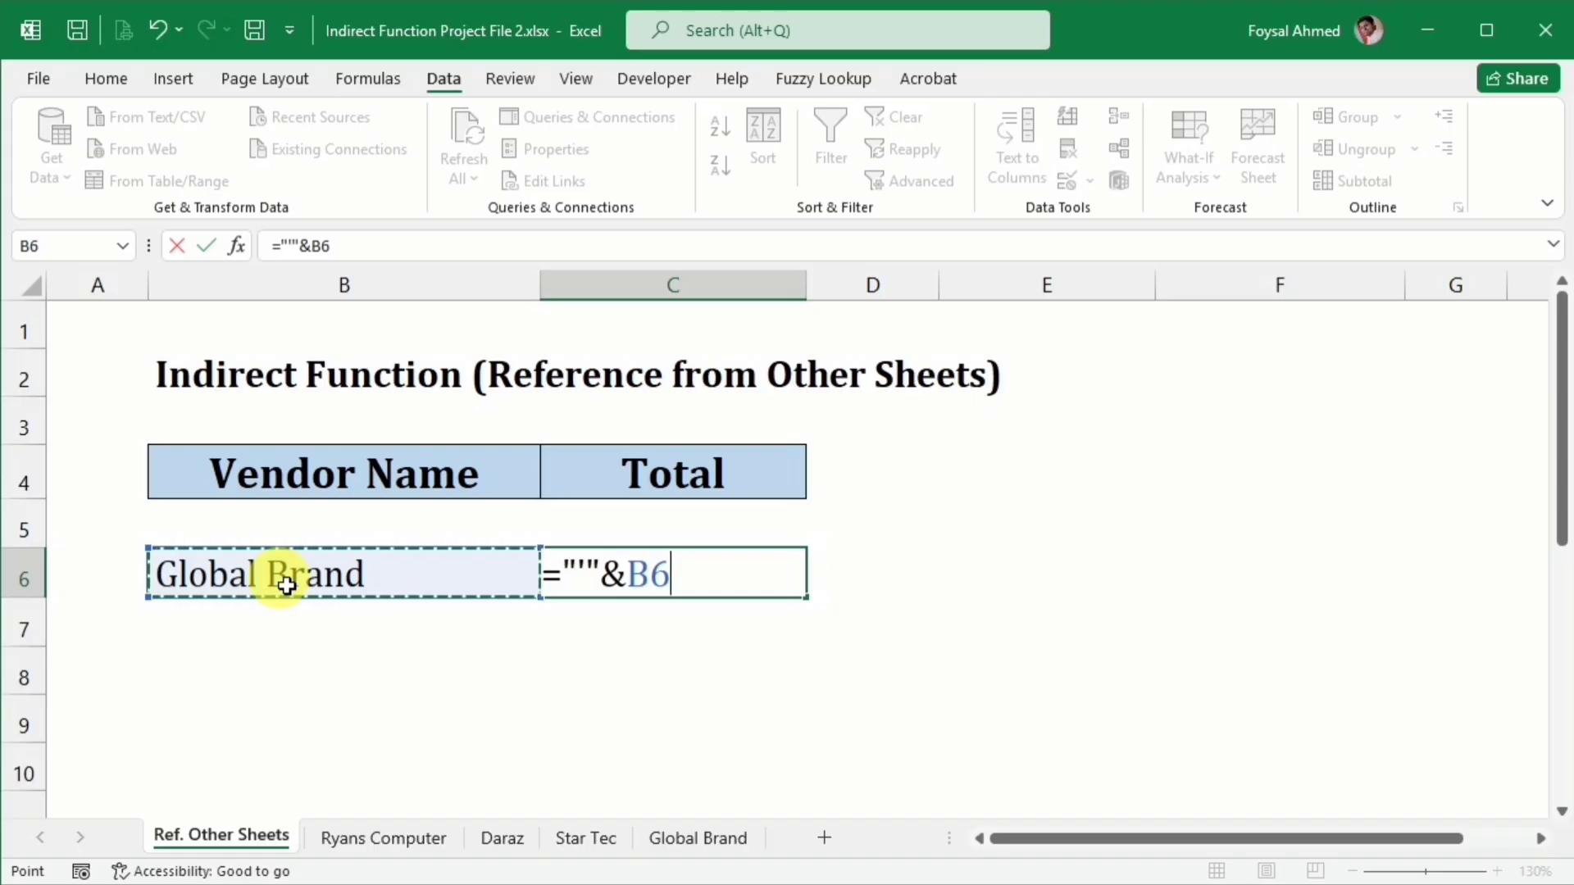
text(&)
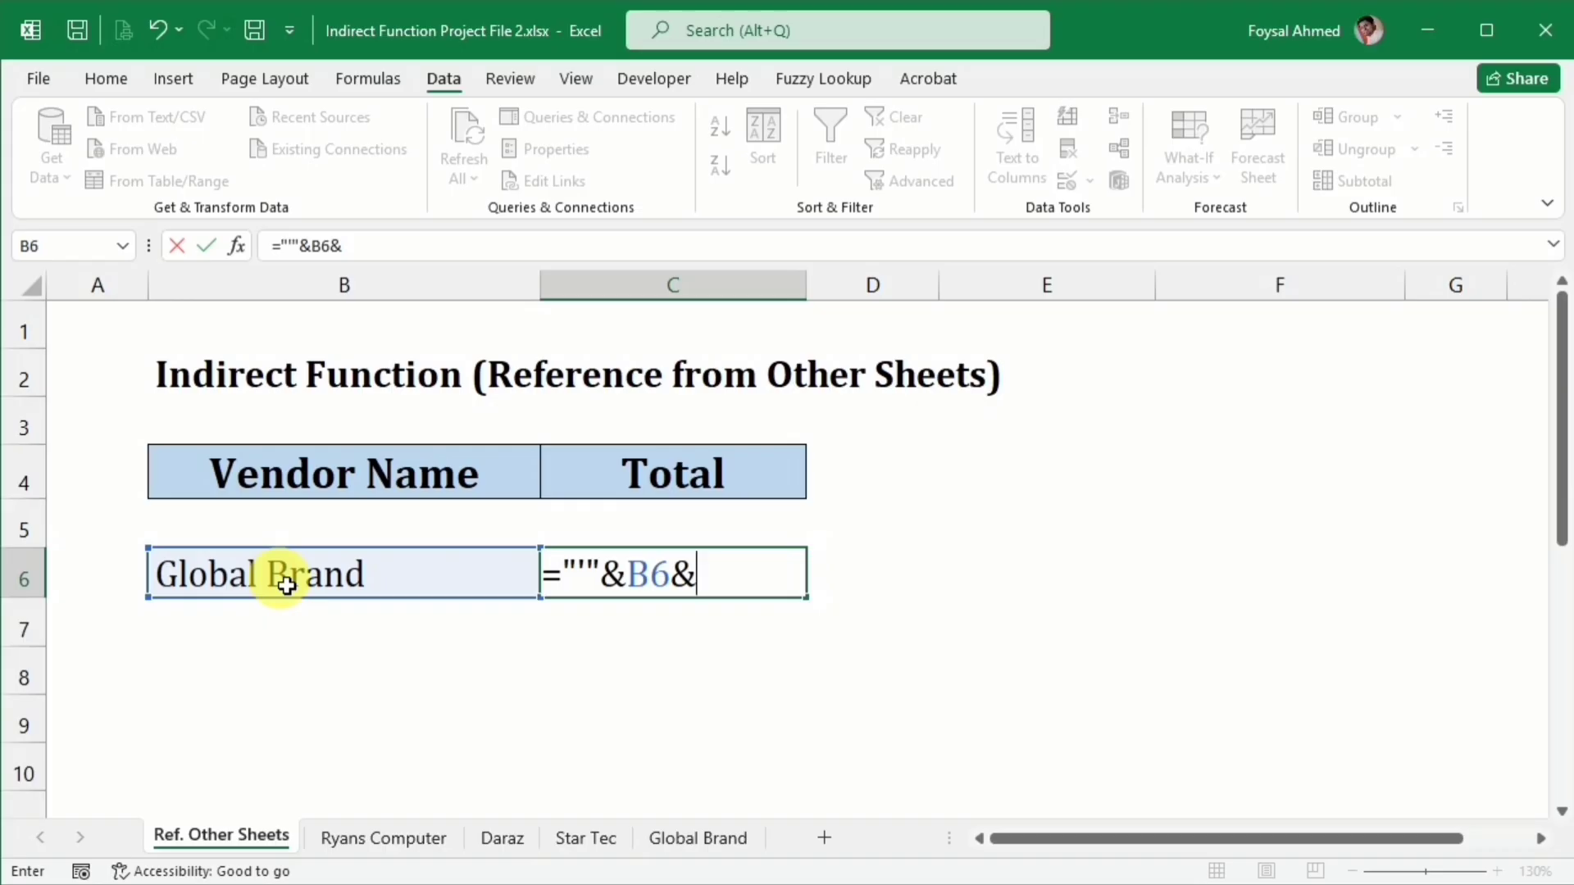
text("'!)
text(C5:)
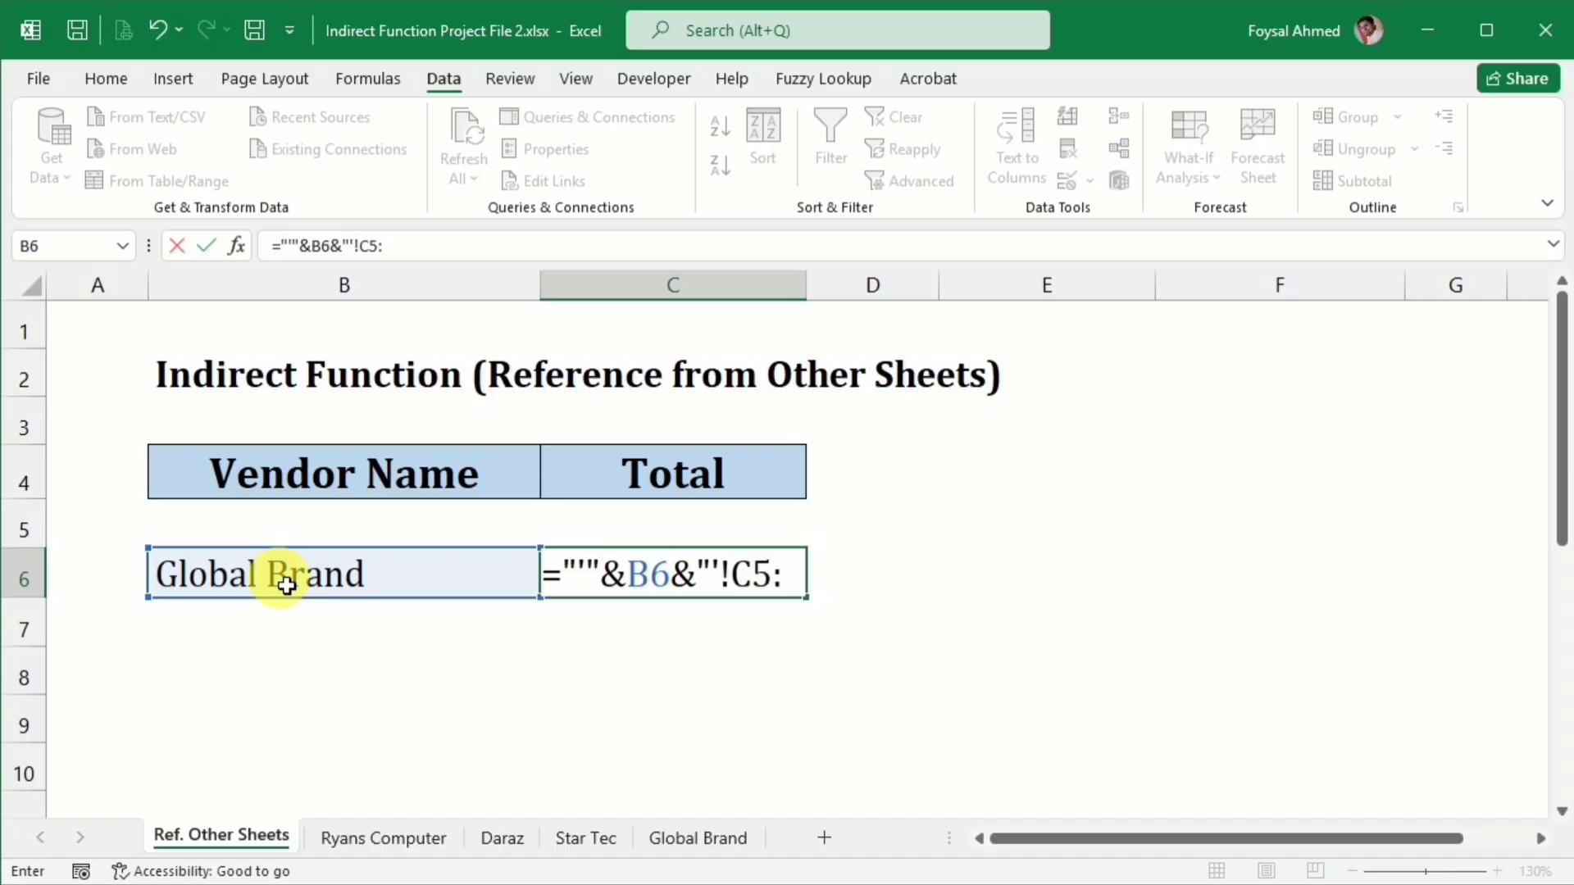
text(C10)
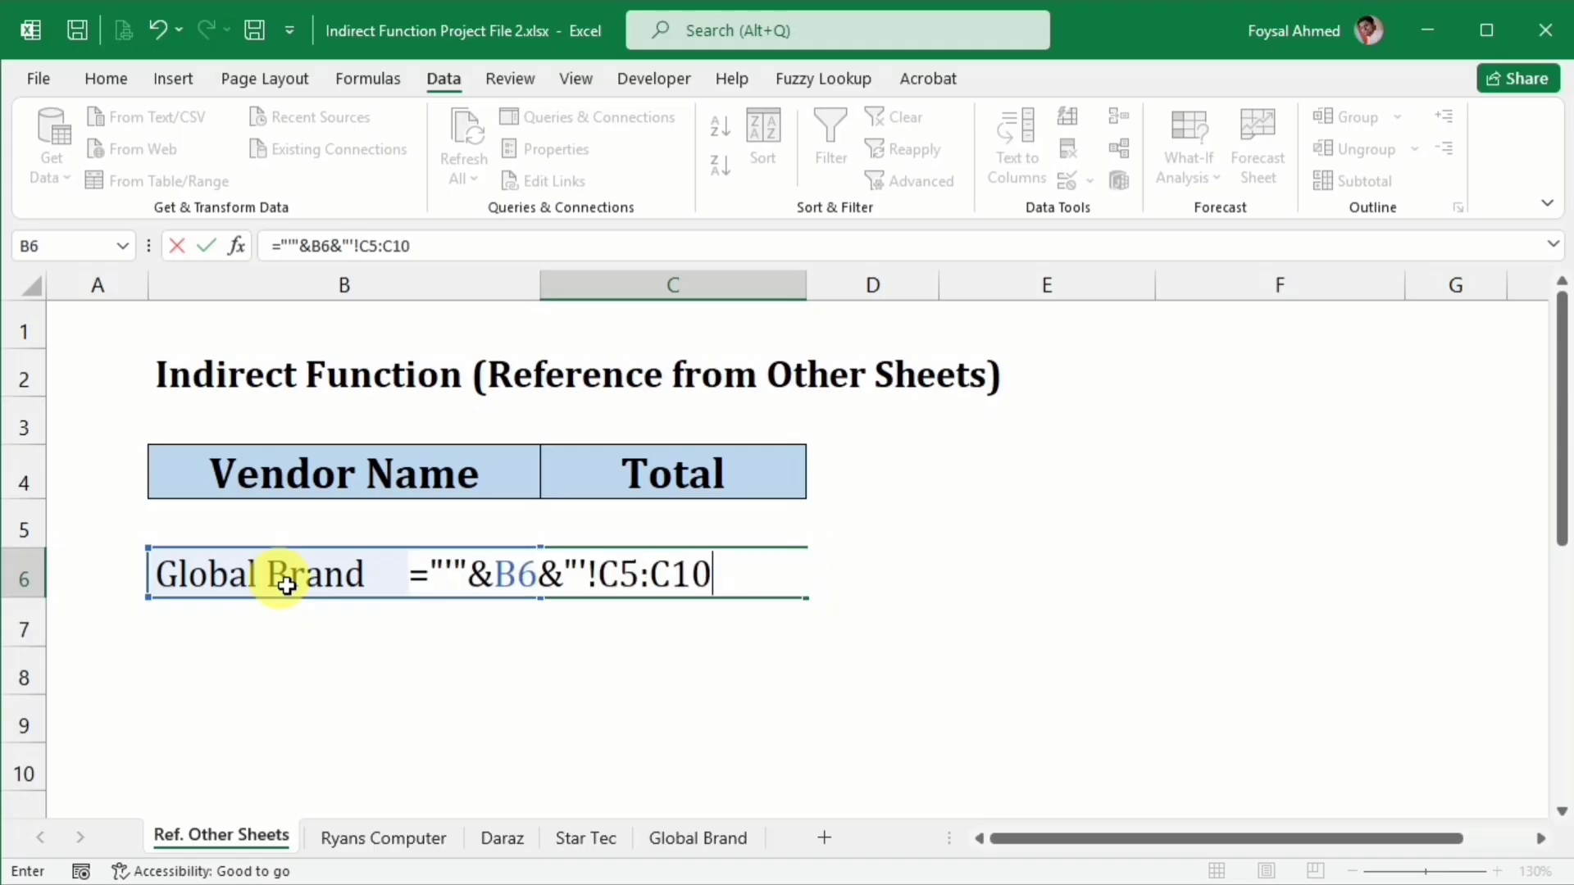
text(")
key(Return)
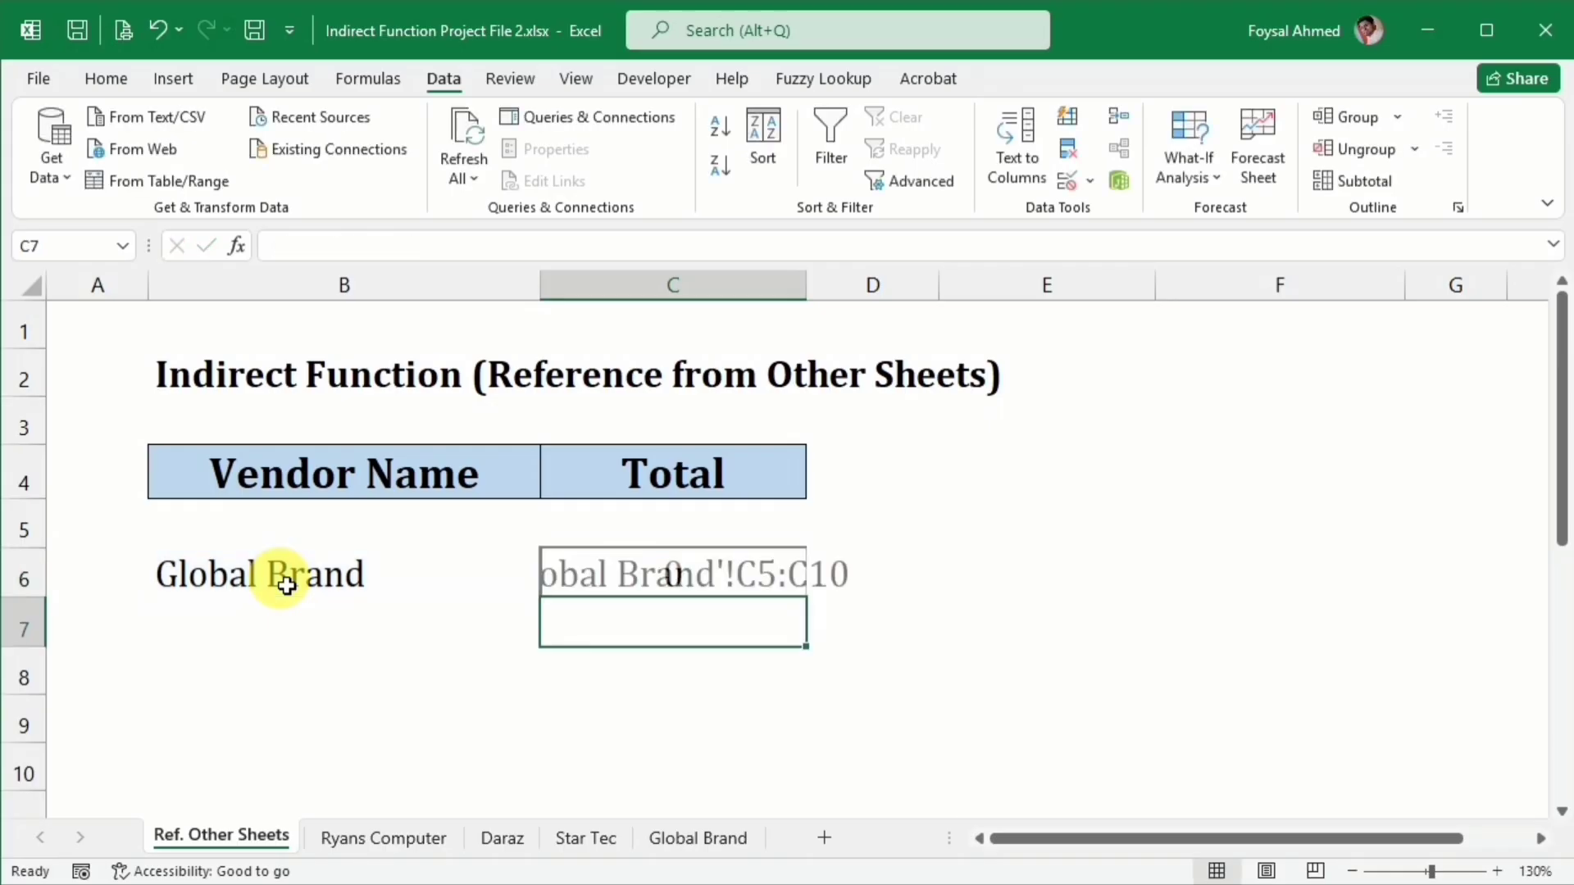
key(Up)
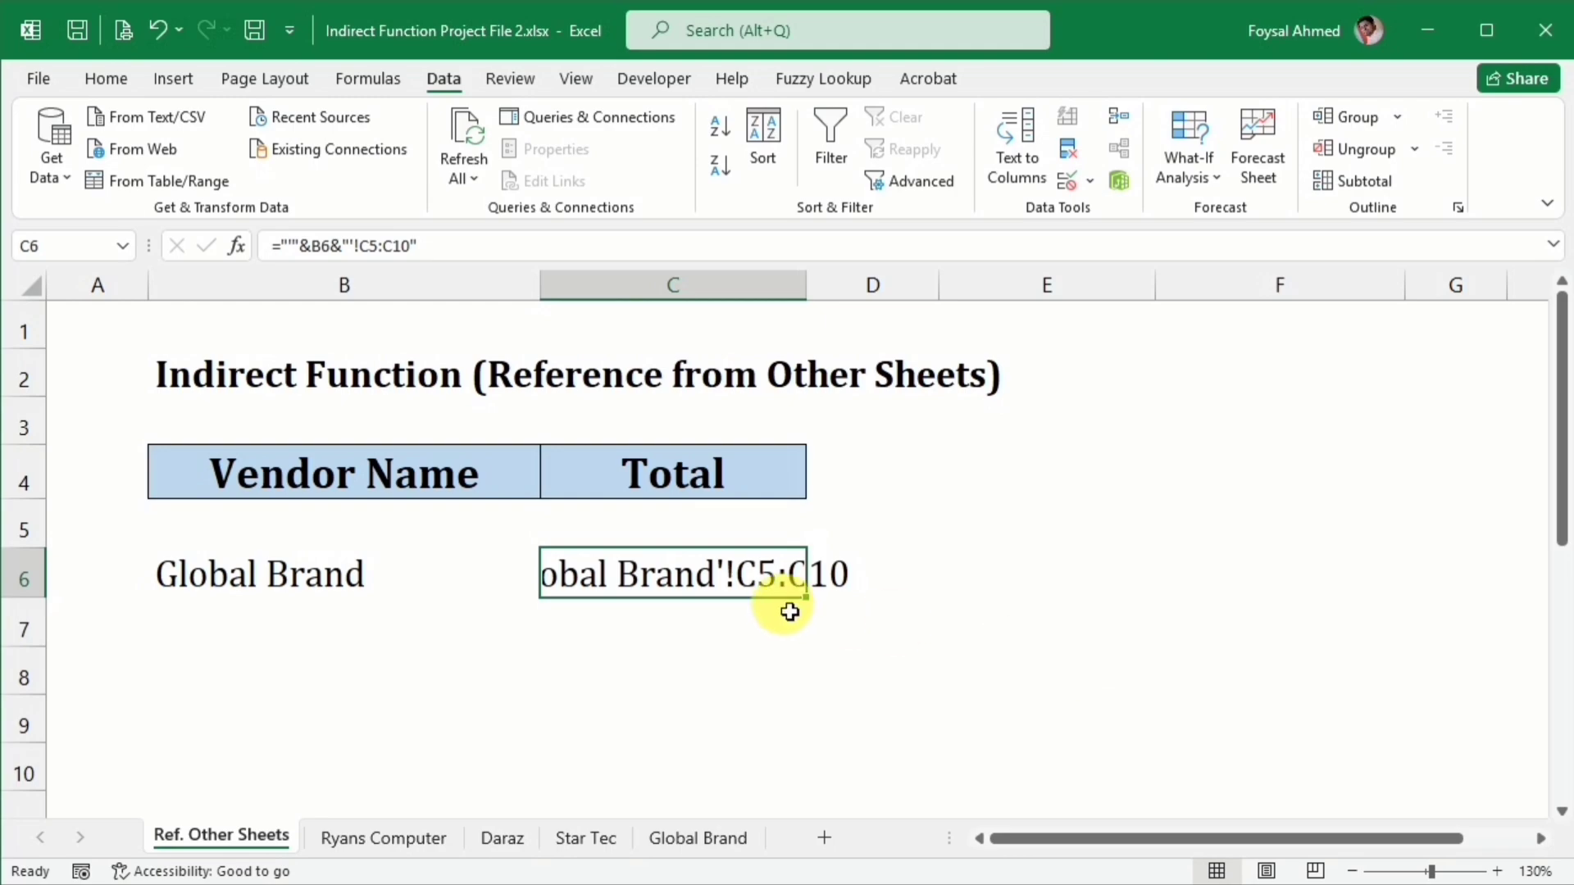
Step: Wrap the reference text in cell C6 in the INDIRECT function: =INDIRECT("'"&B6&"'!C5:C10")
double_click(705, 574)
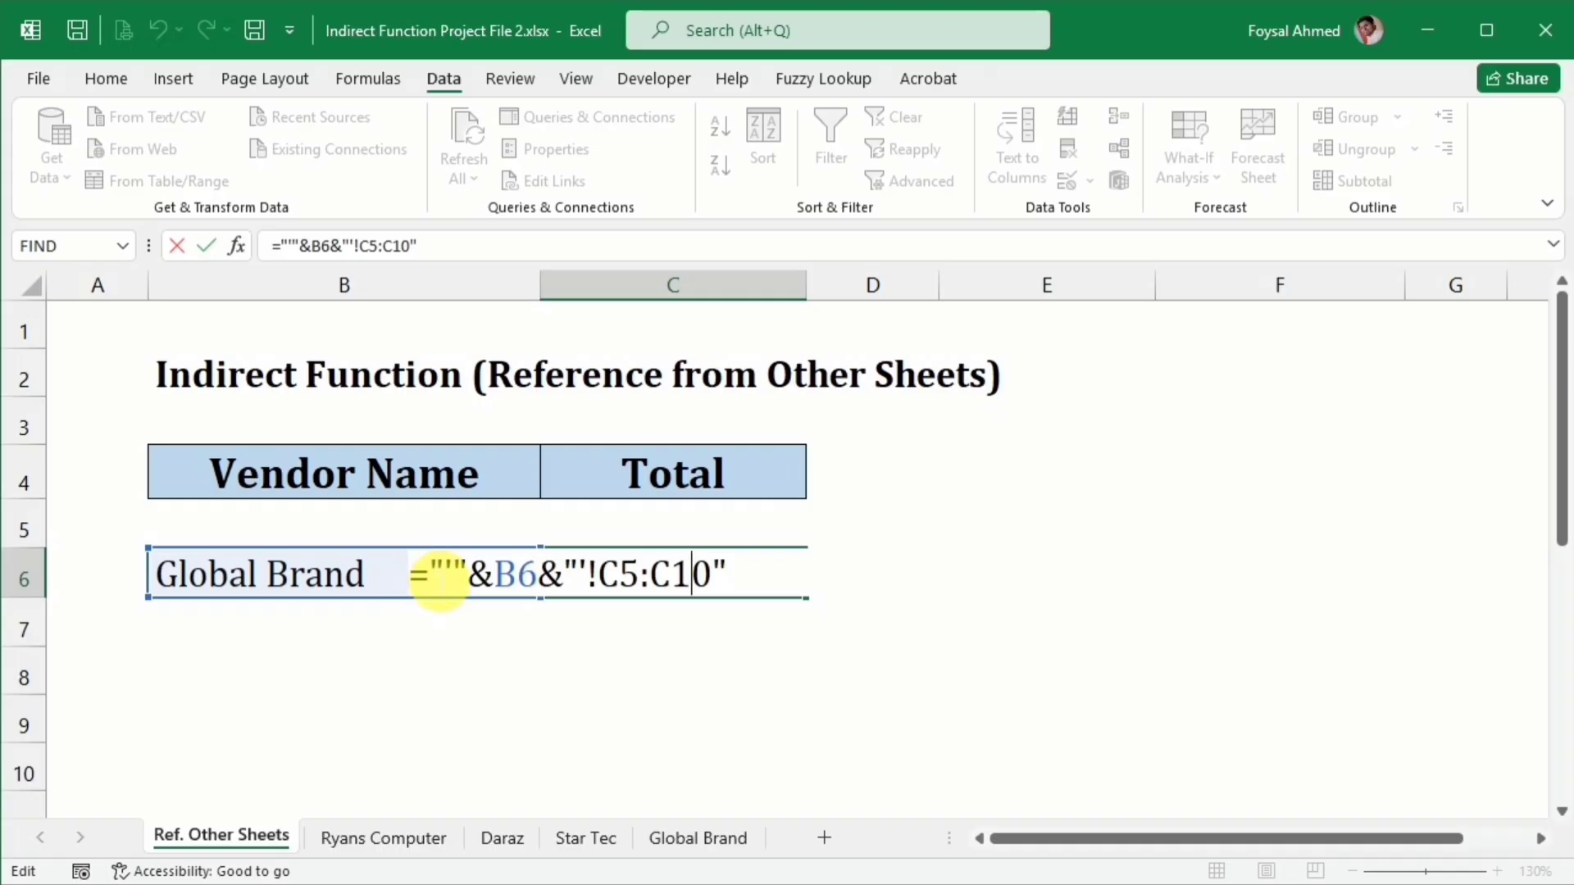
click(431, 577)
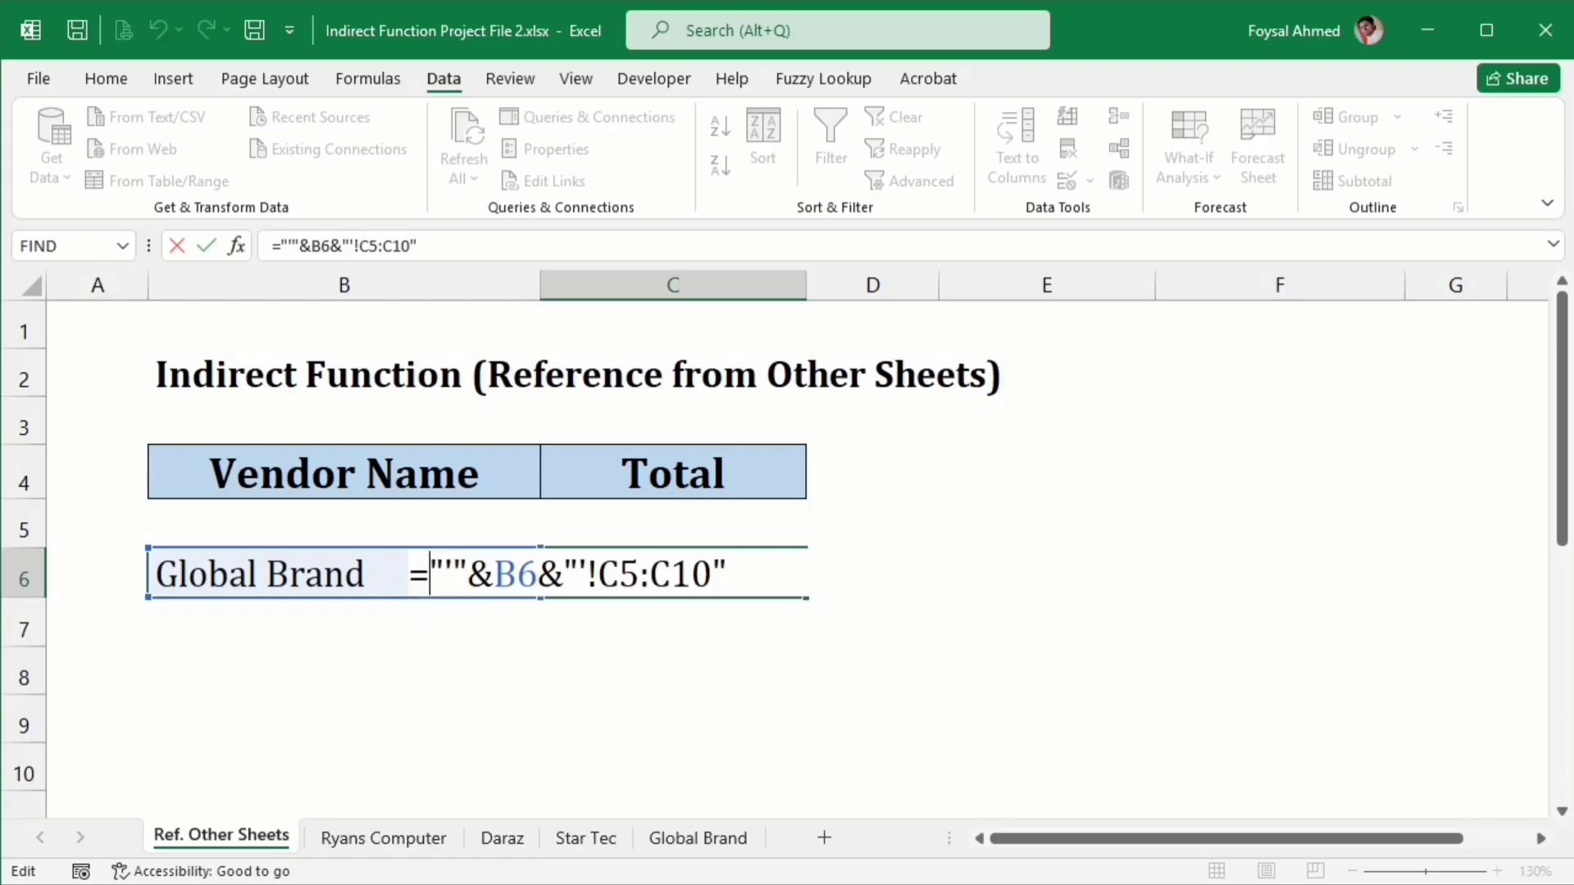
text(in)
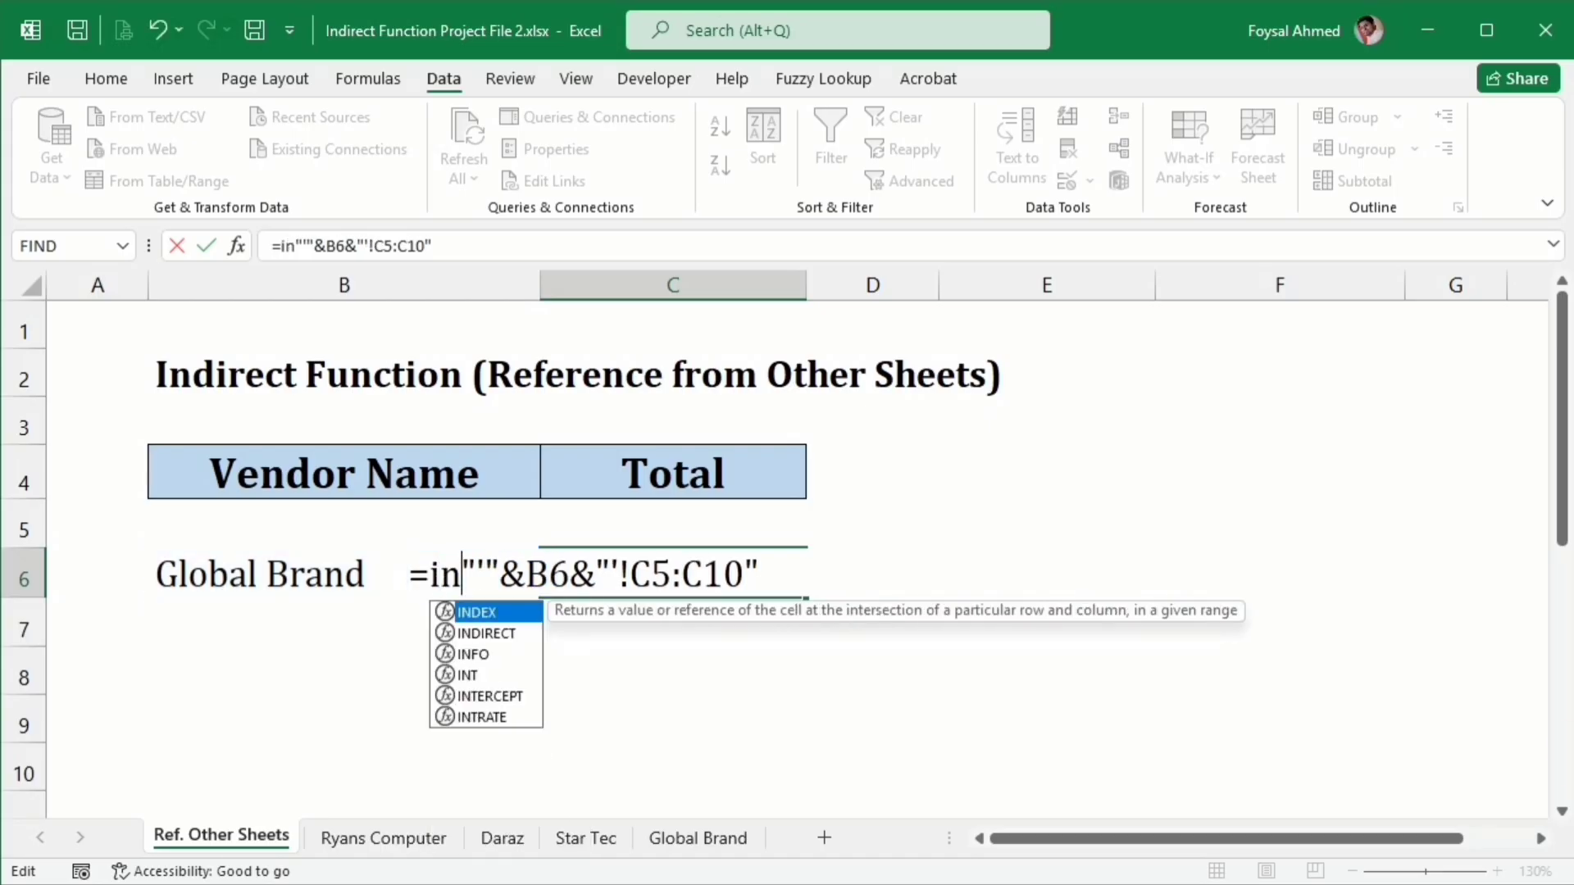
key(Down)
key(Tab)
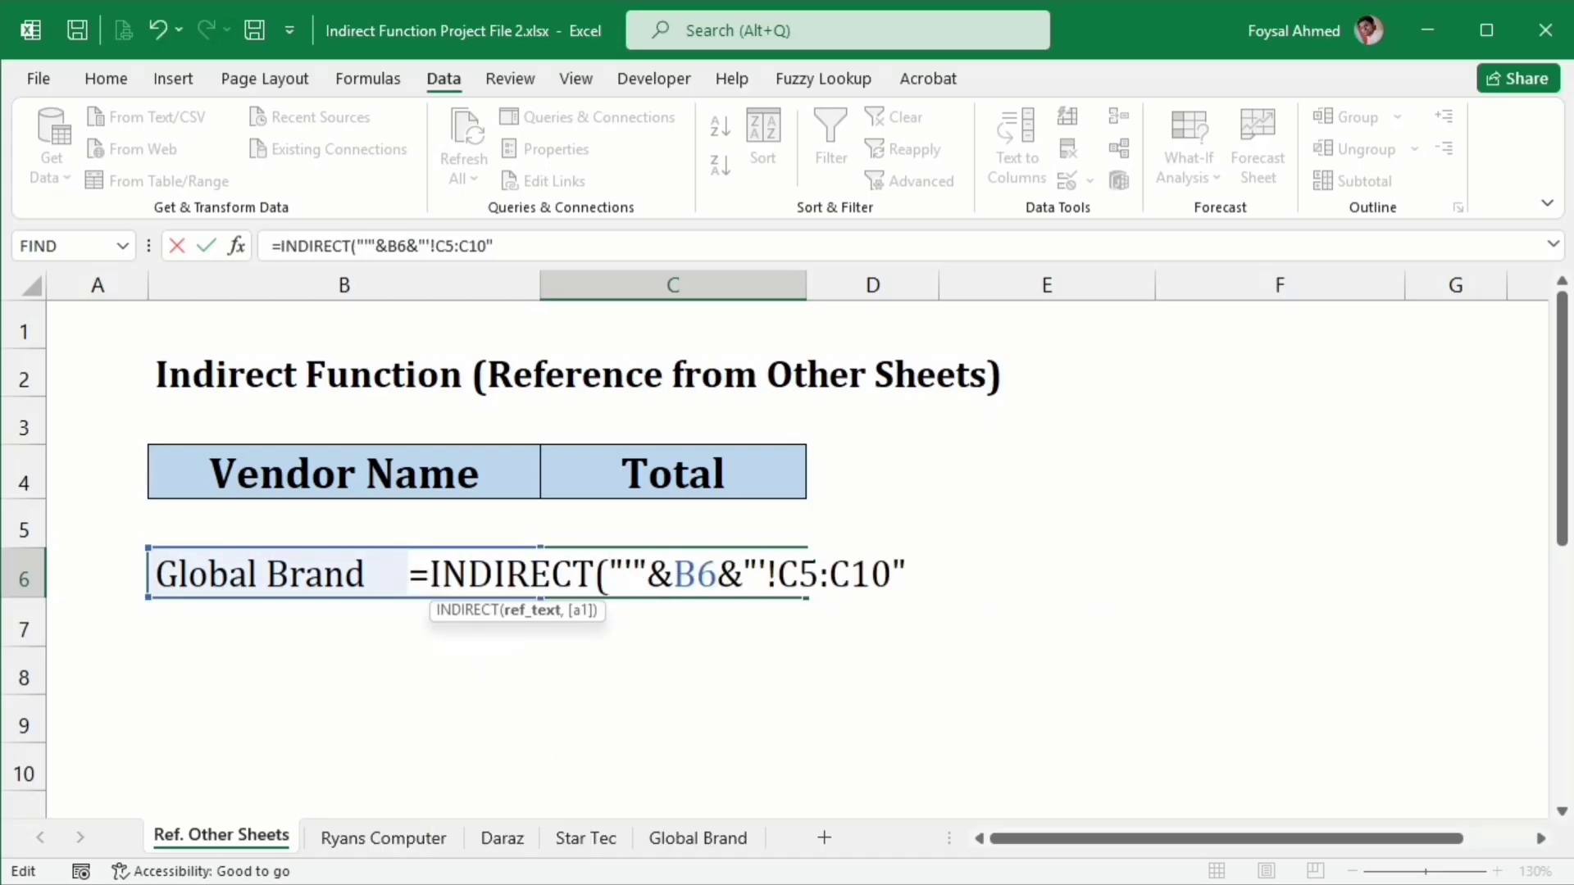
text("'"&B6&"'!C5:C10")
key(Return)
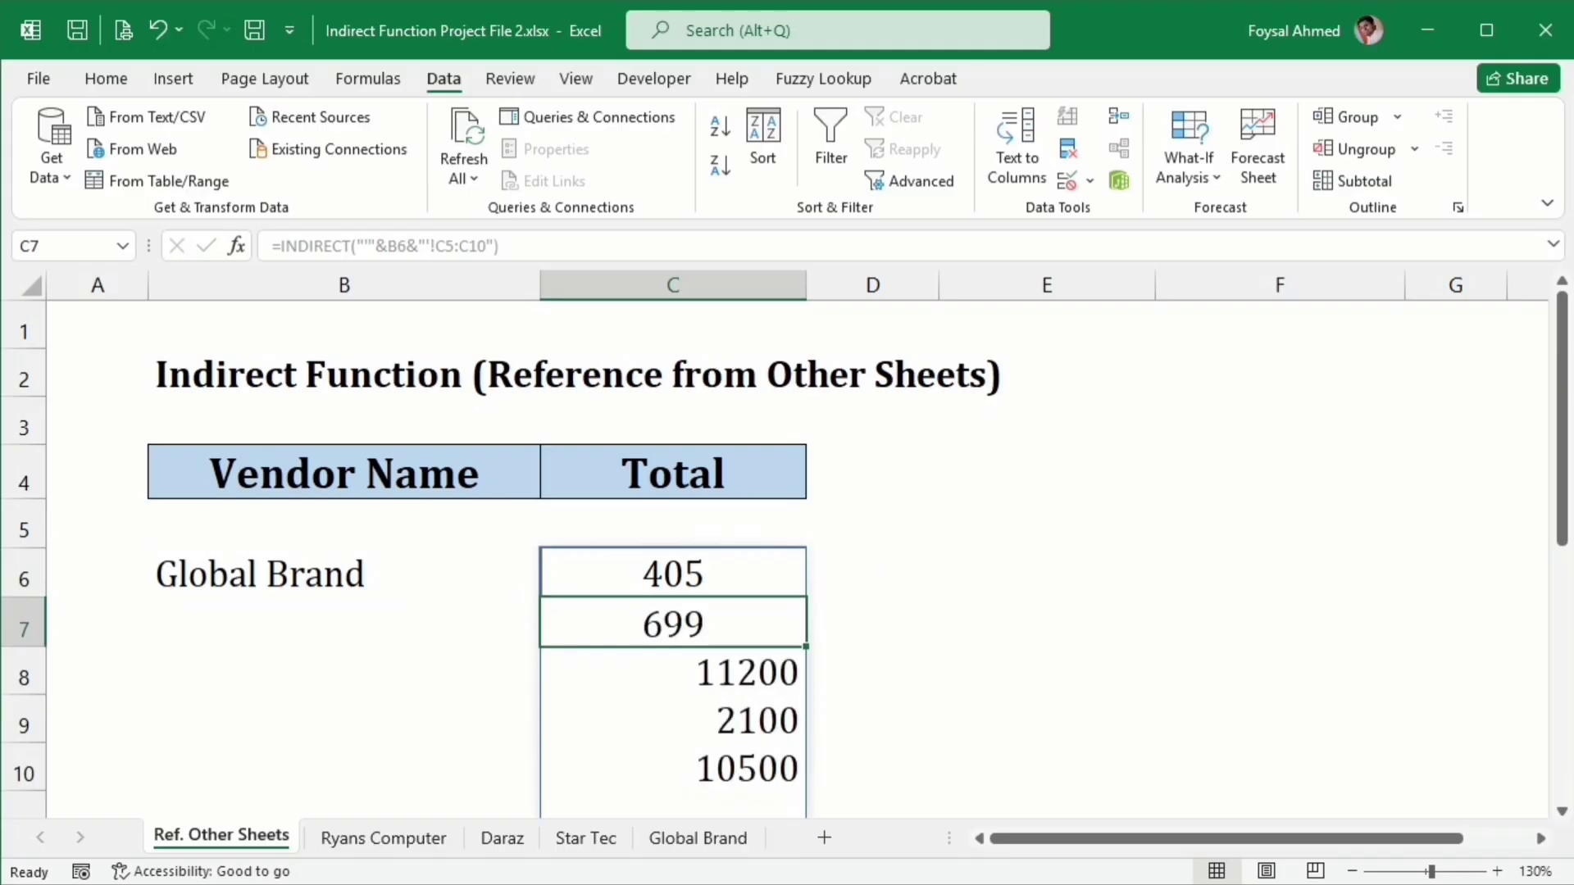
key(Up)
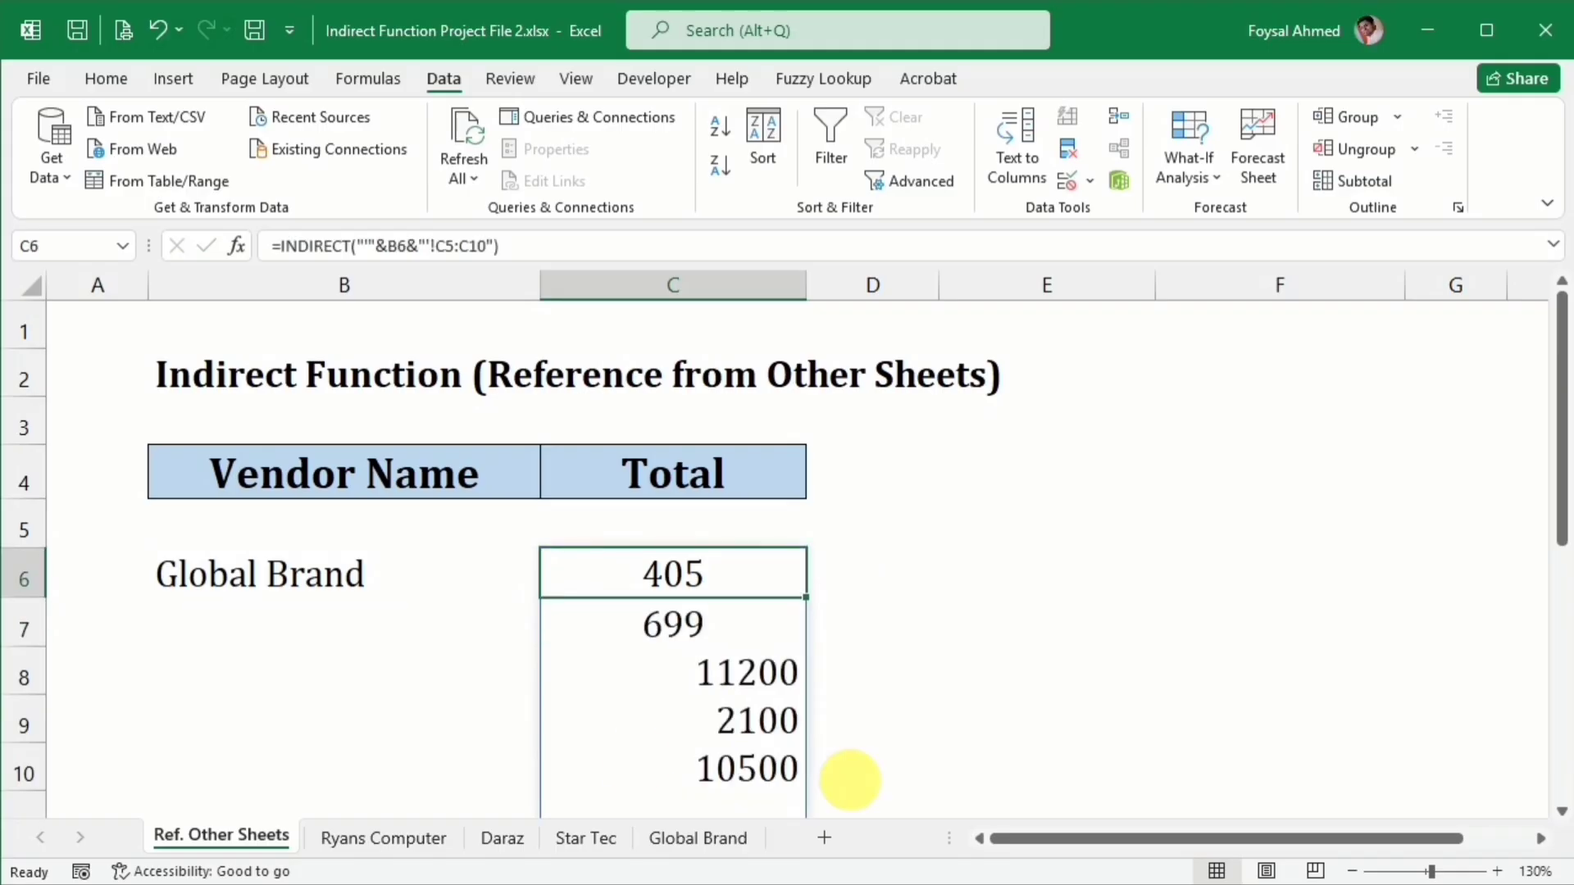
Step: Wrap the INDIRECT formula in cell C6 in SUM: =SUM(INDIRECT("'"&B6&"'!C5:C10"))
scroll(667, 667, down, 2)
scroll(679, 673, up, 1)
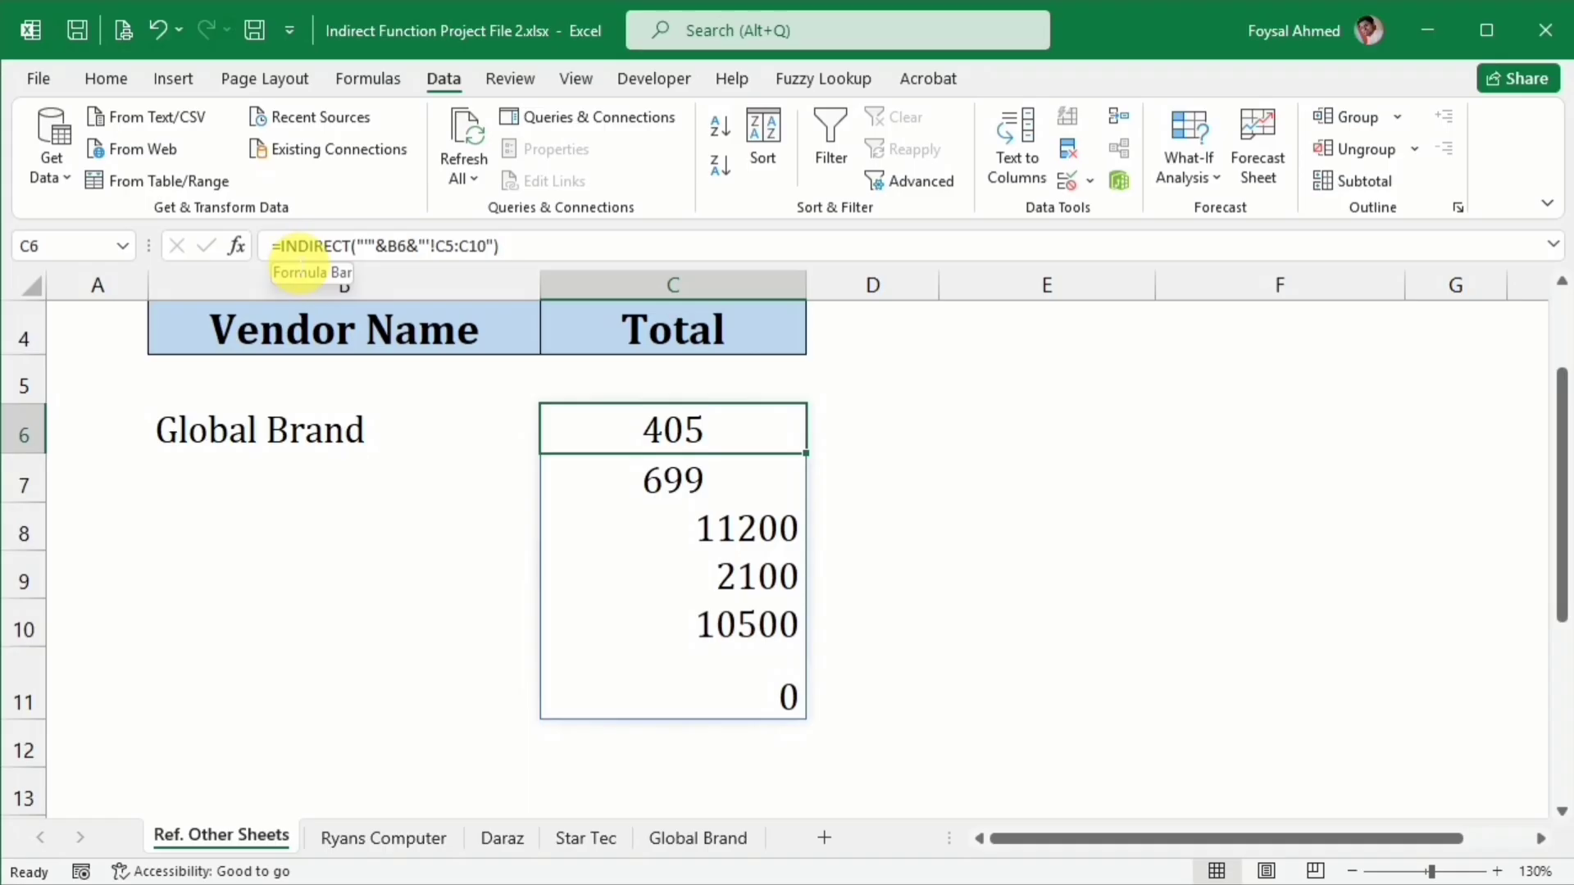
click(280, 246)
text(sum)
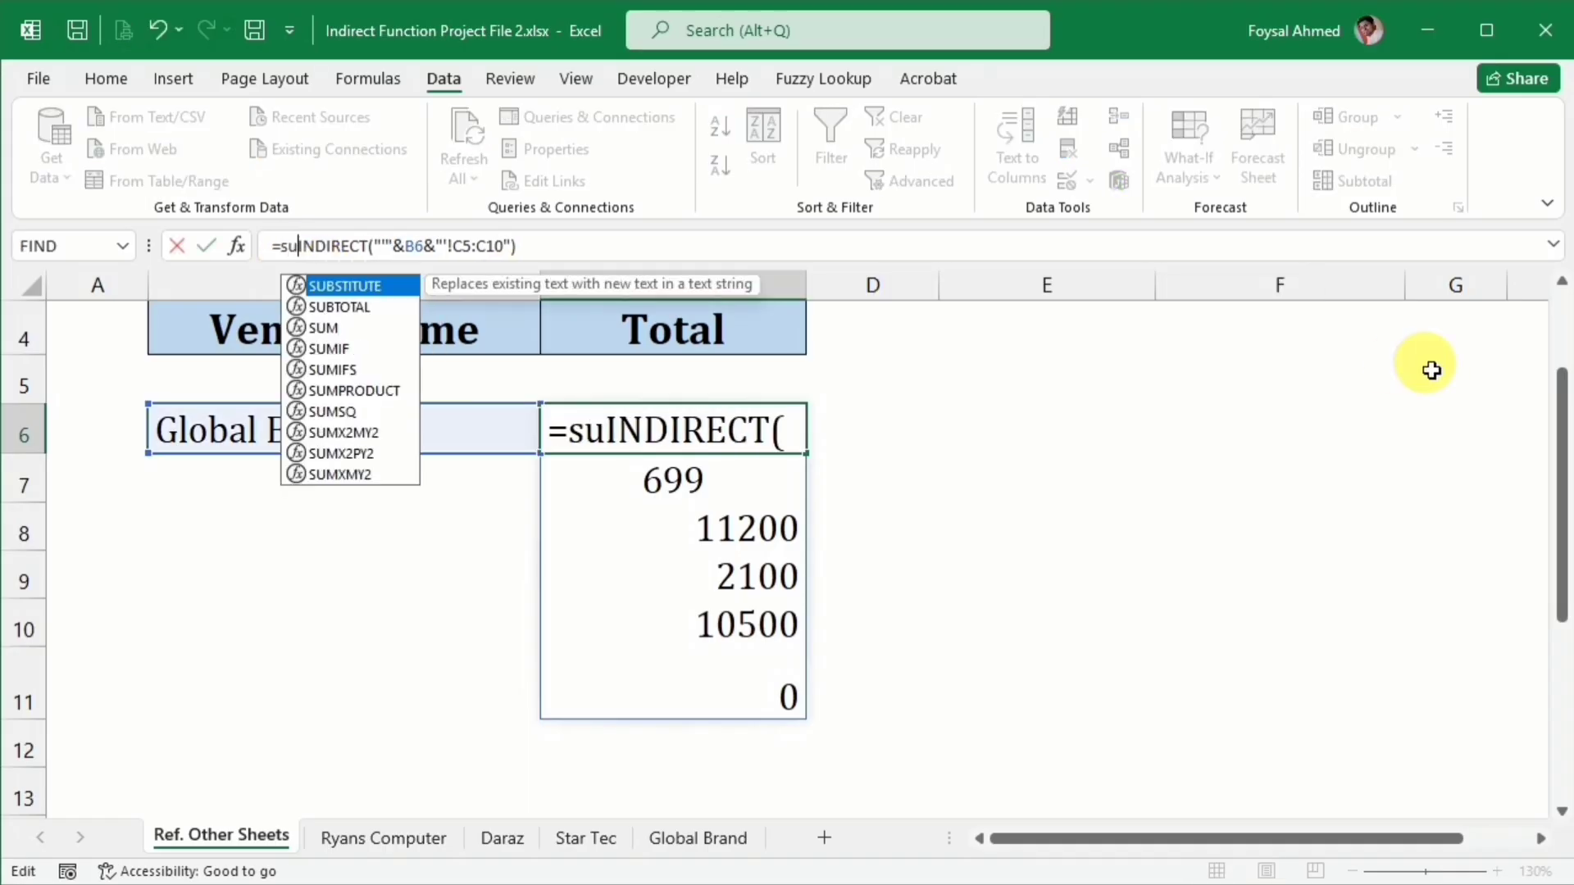
text(()
key(Return)
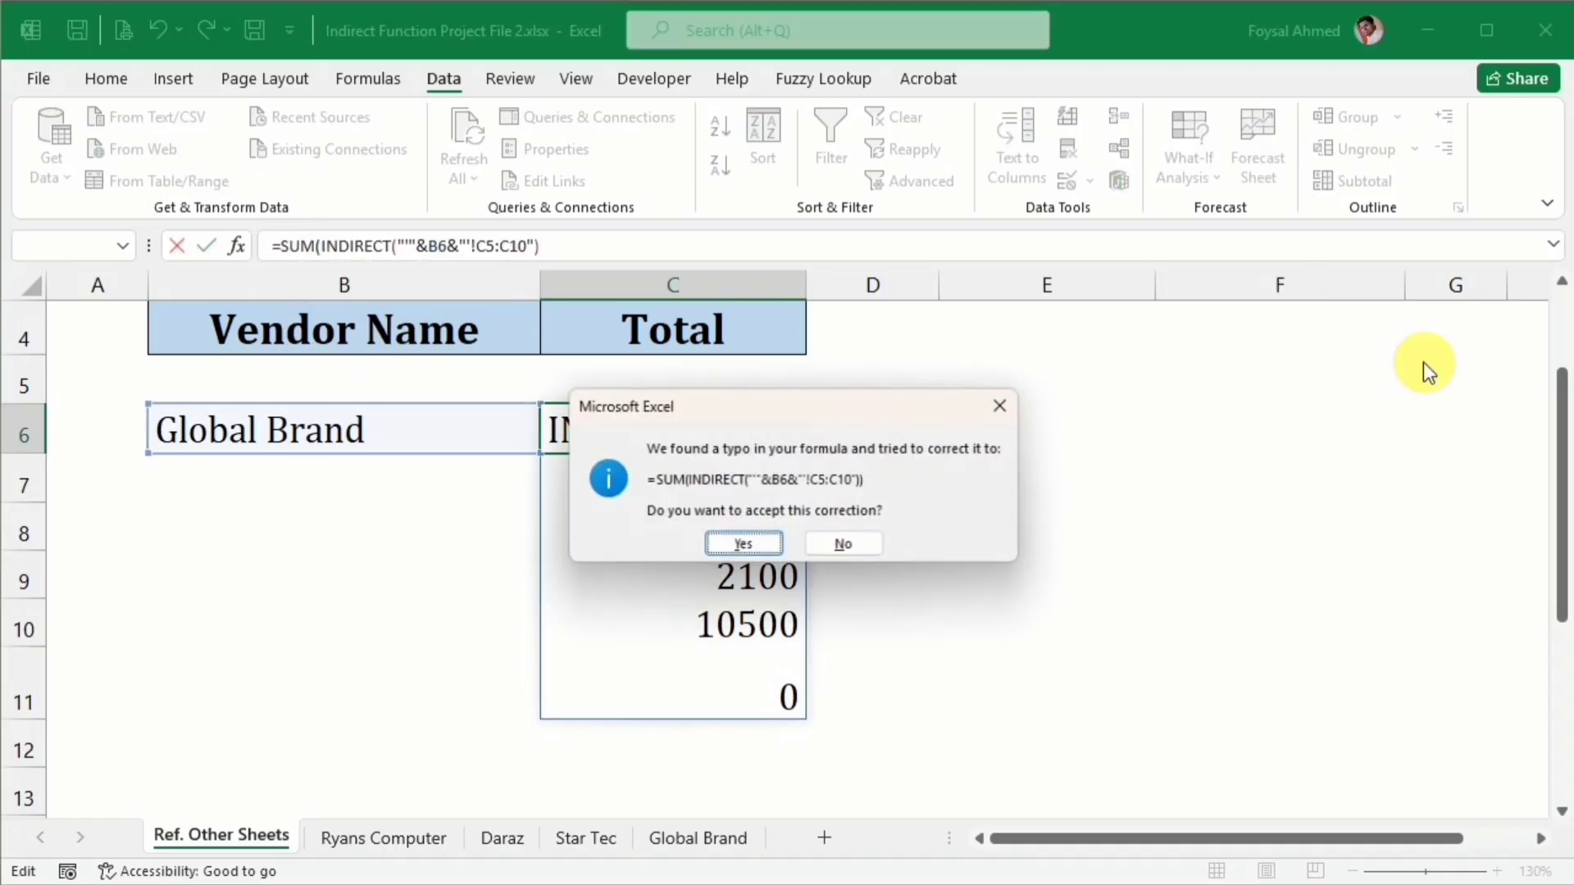
key(Return)
key(Up)
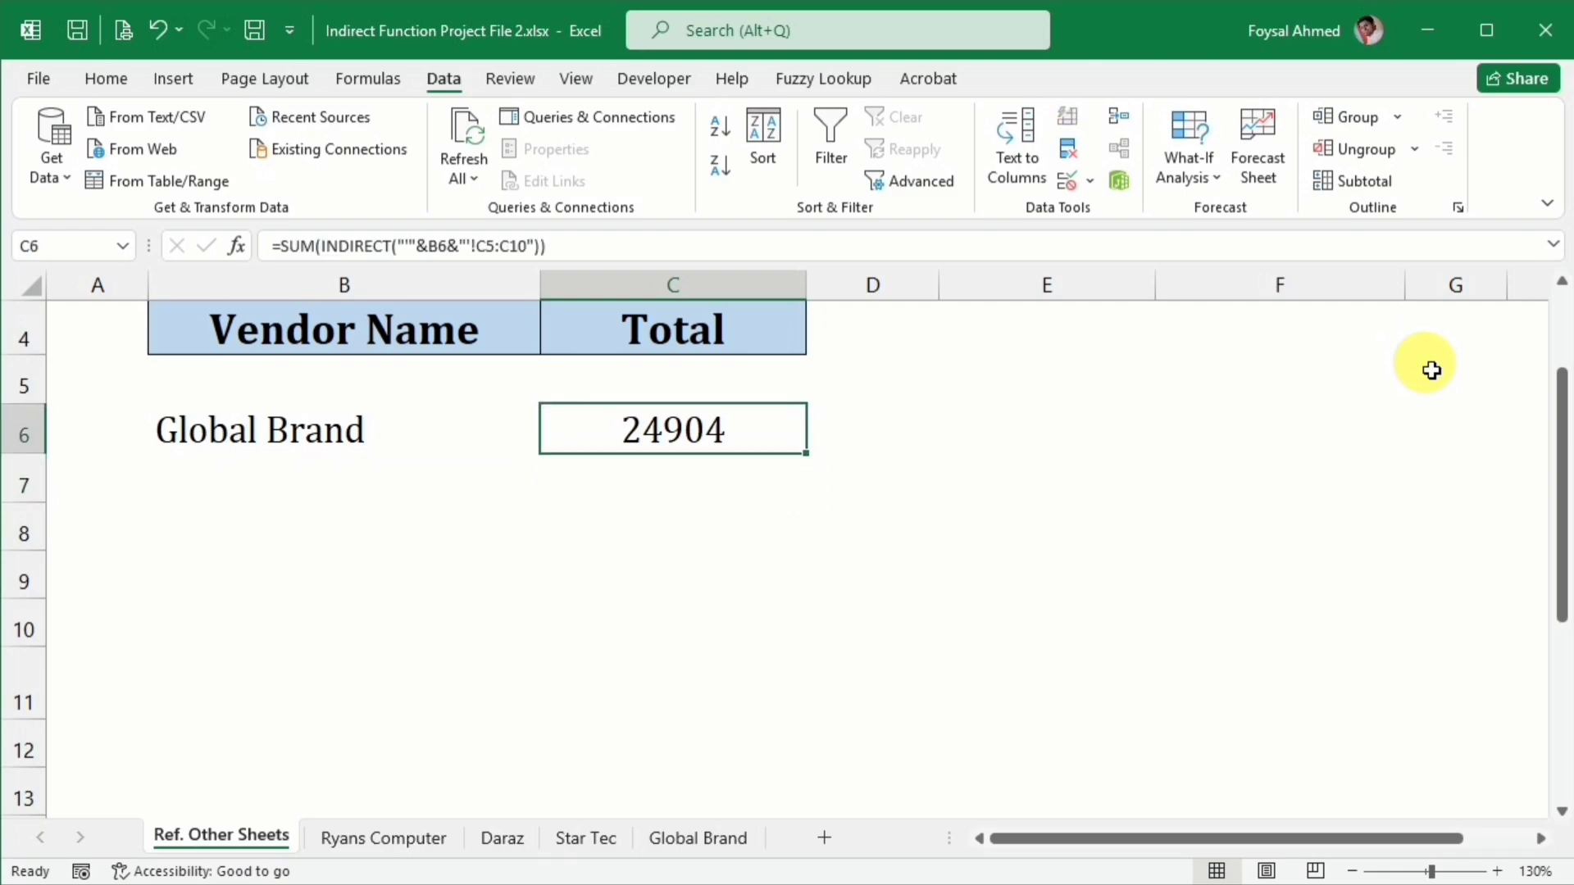
scroll(857, 502, up, 1)
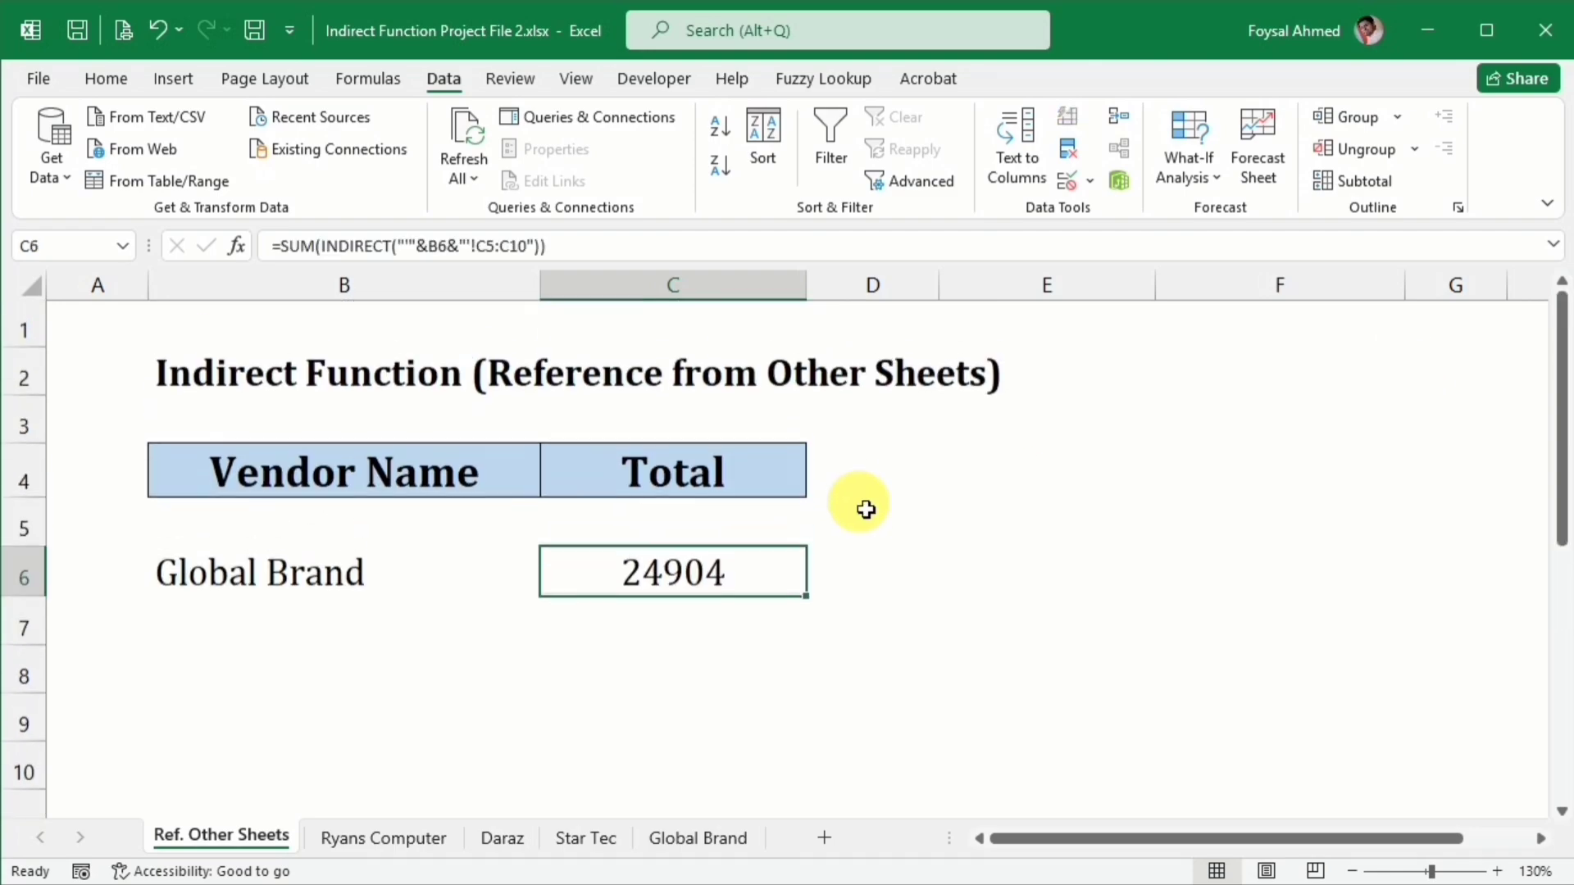
Step: Display the formula of cell C6 as text in cell E6 with =FORMULATEXT(C6)
click(947, 574)
text(=fo)
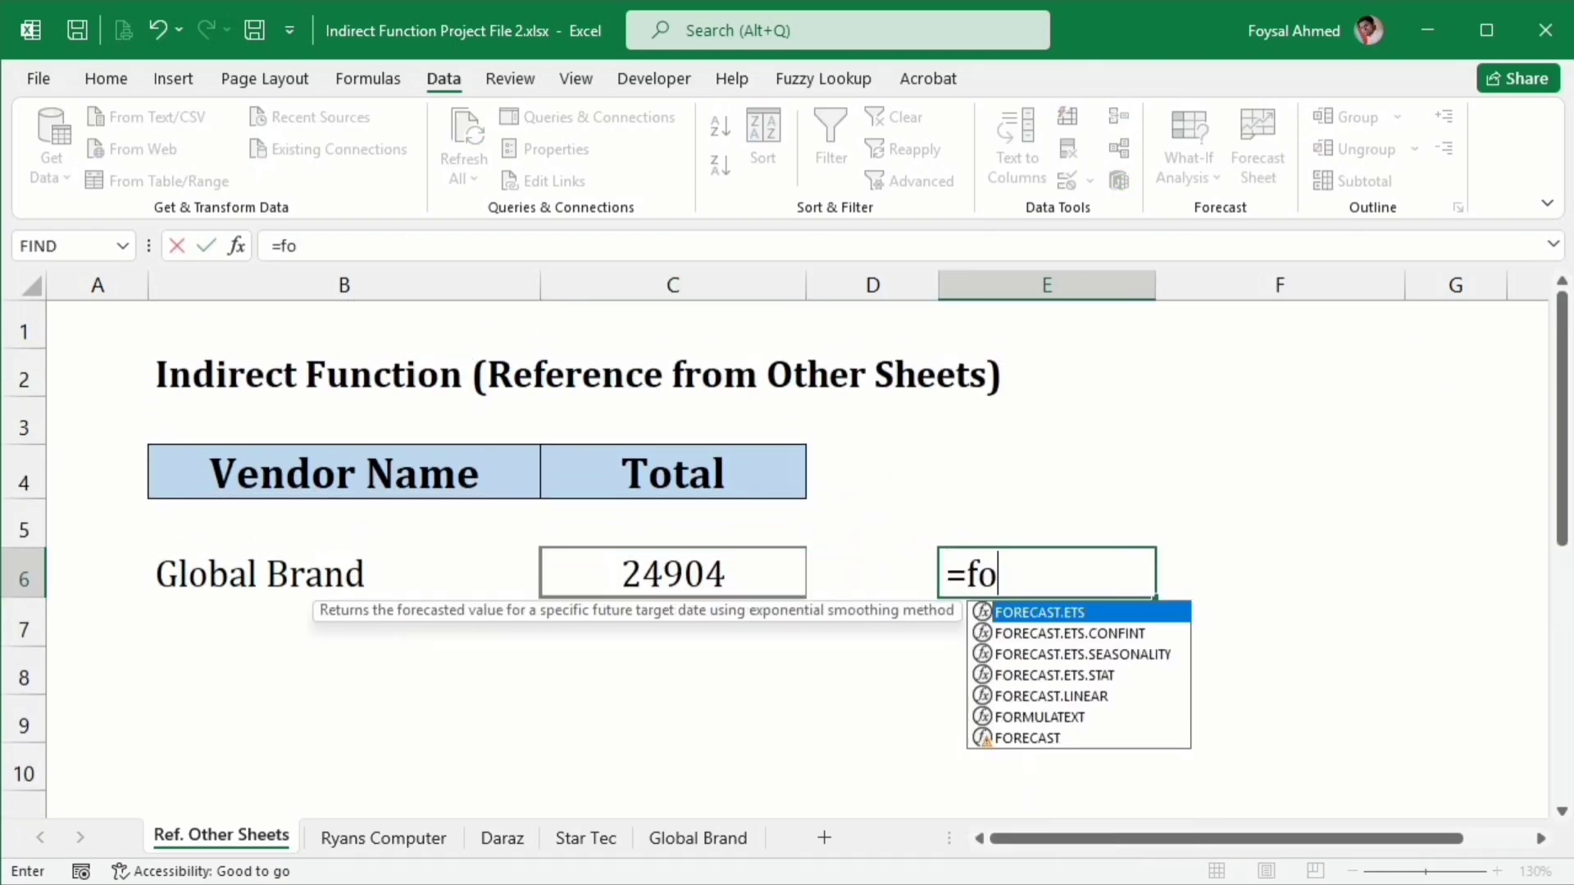
text(rm)
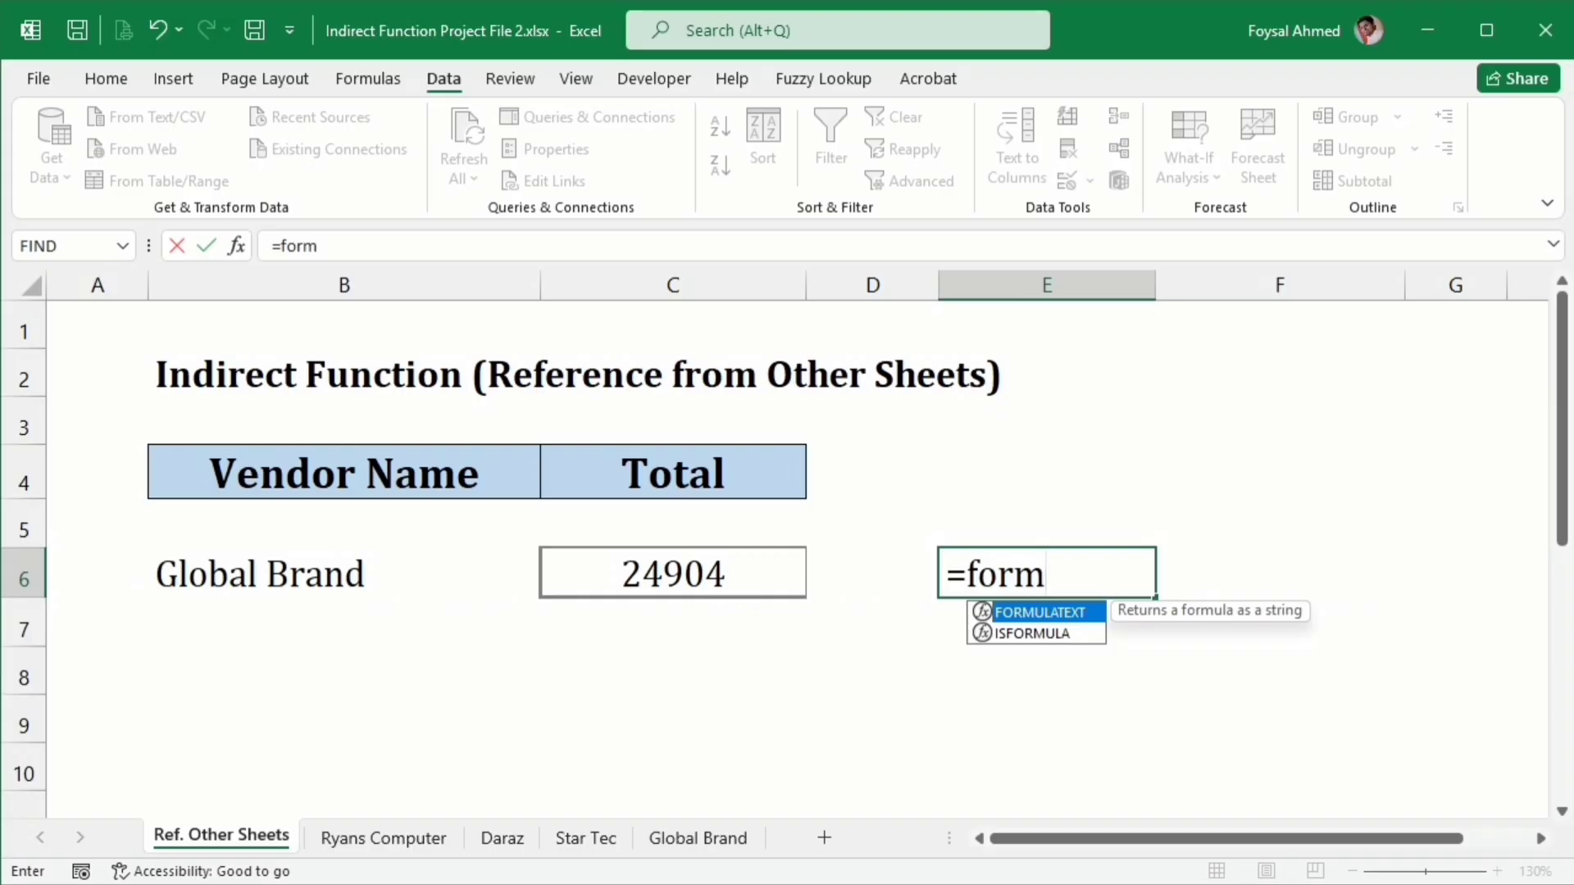
key(Tab)
click(745, 588)
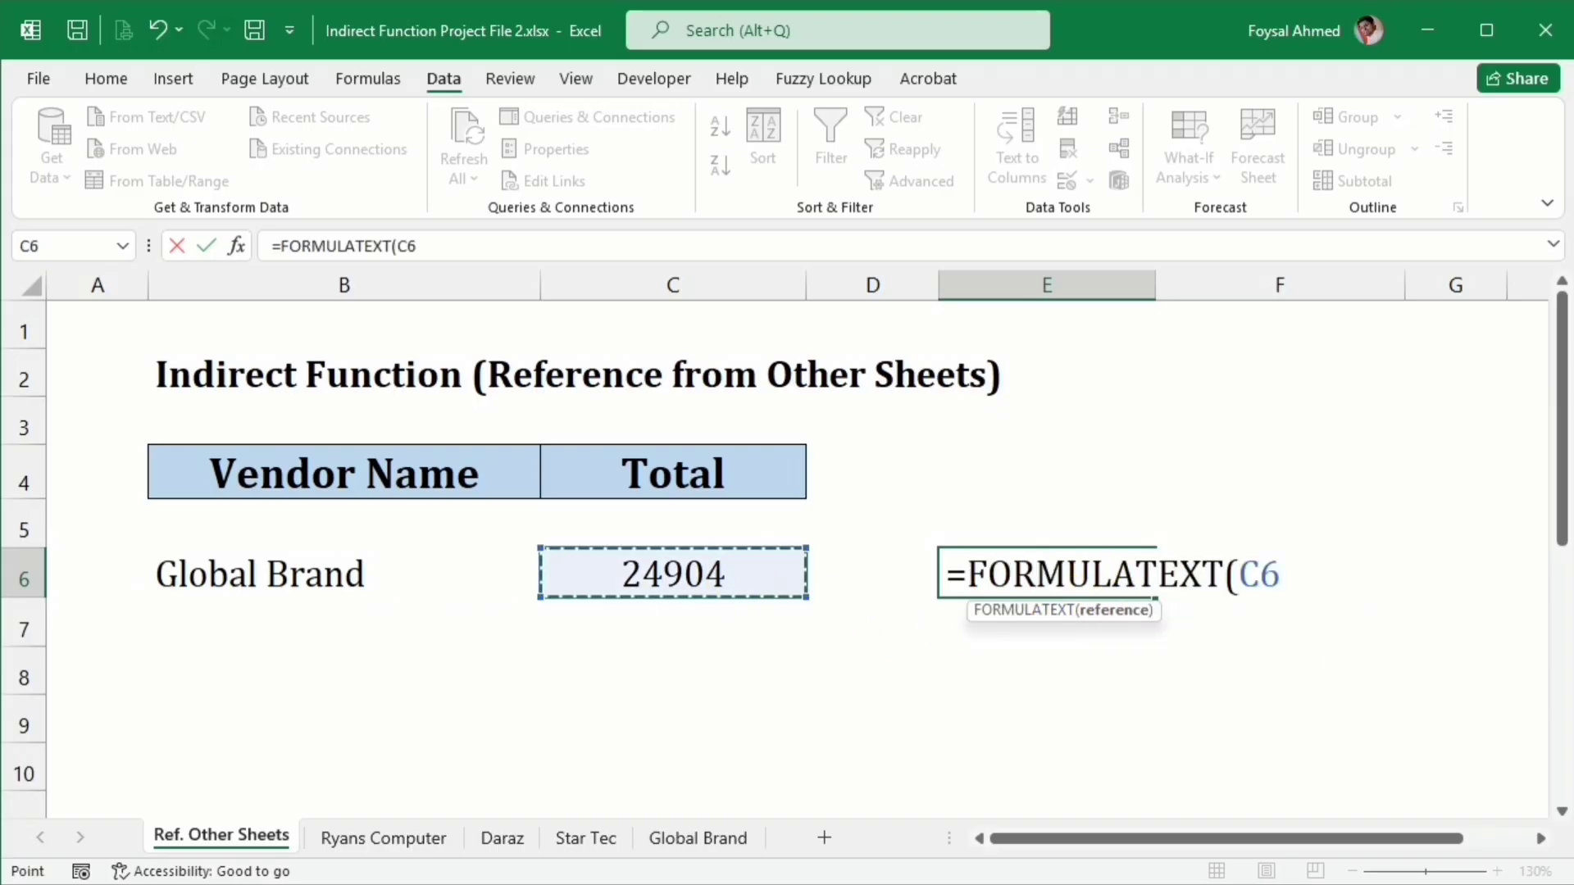
key(Return)
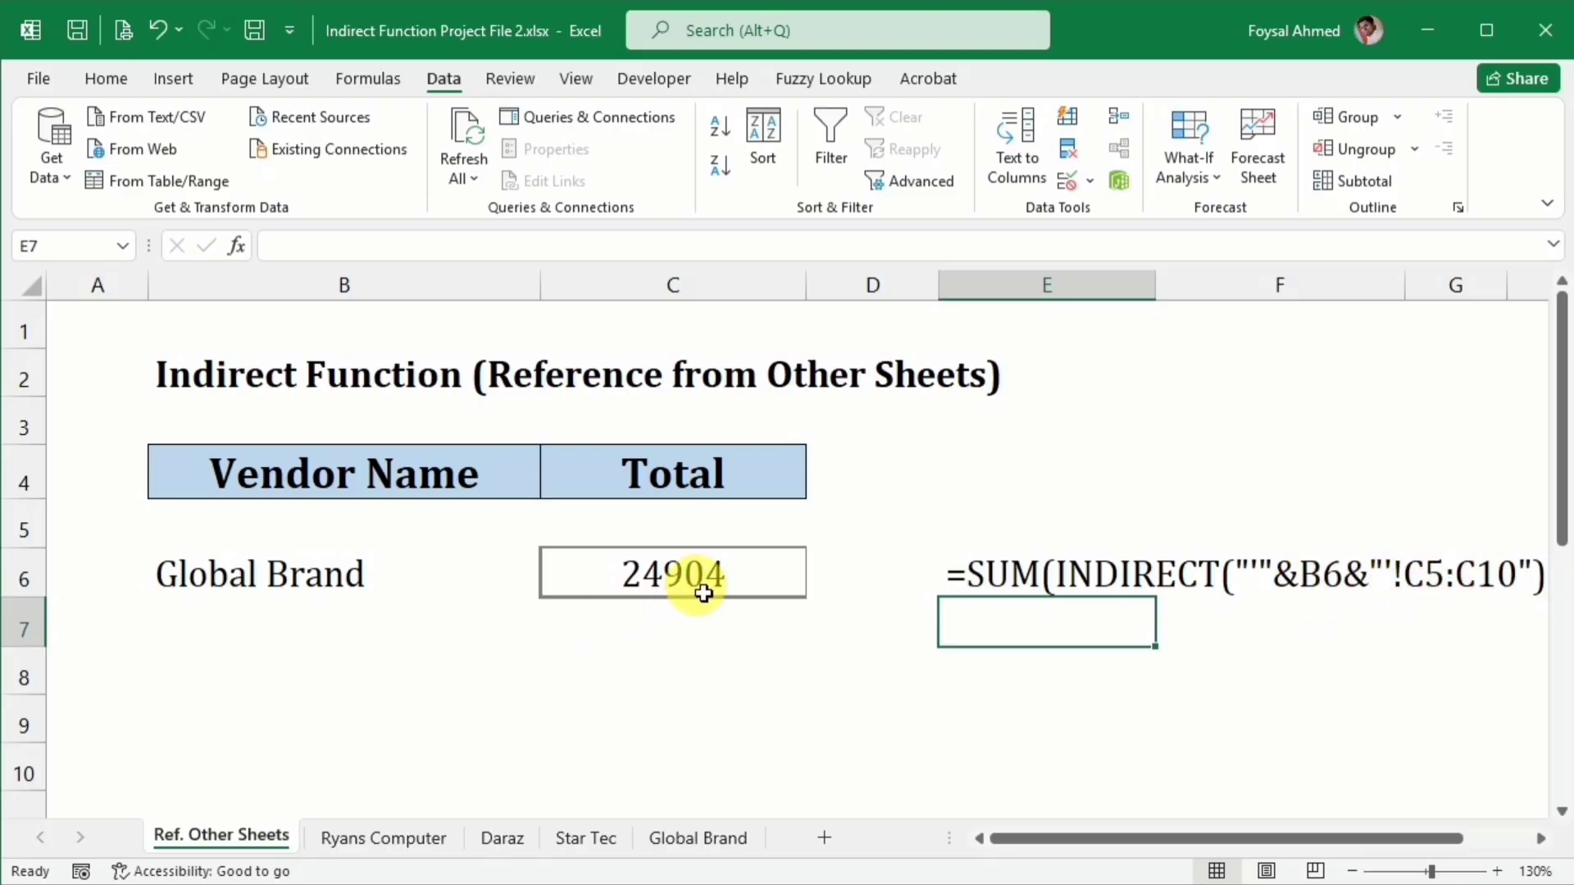
Step: Change the vendor in cell B6 to Ryans Computer using its dropdown
click(537, 595)
click(552, 583)
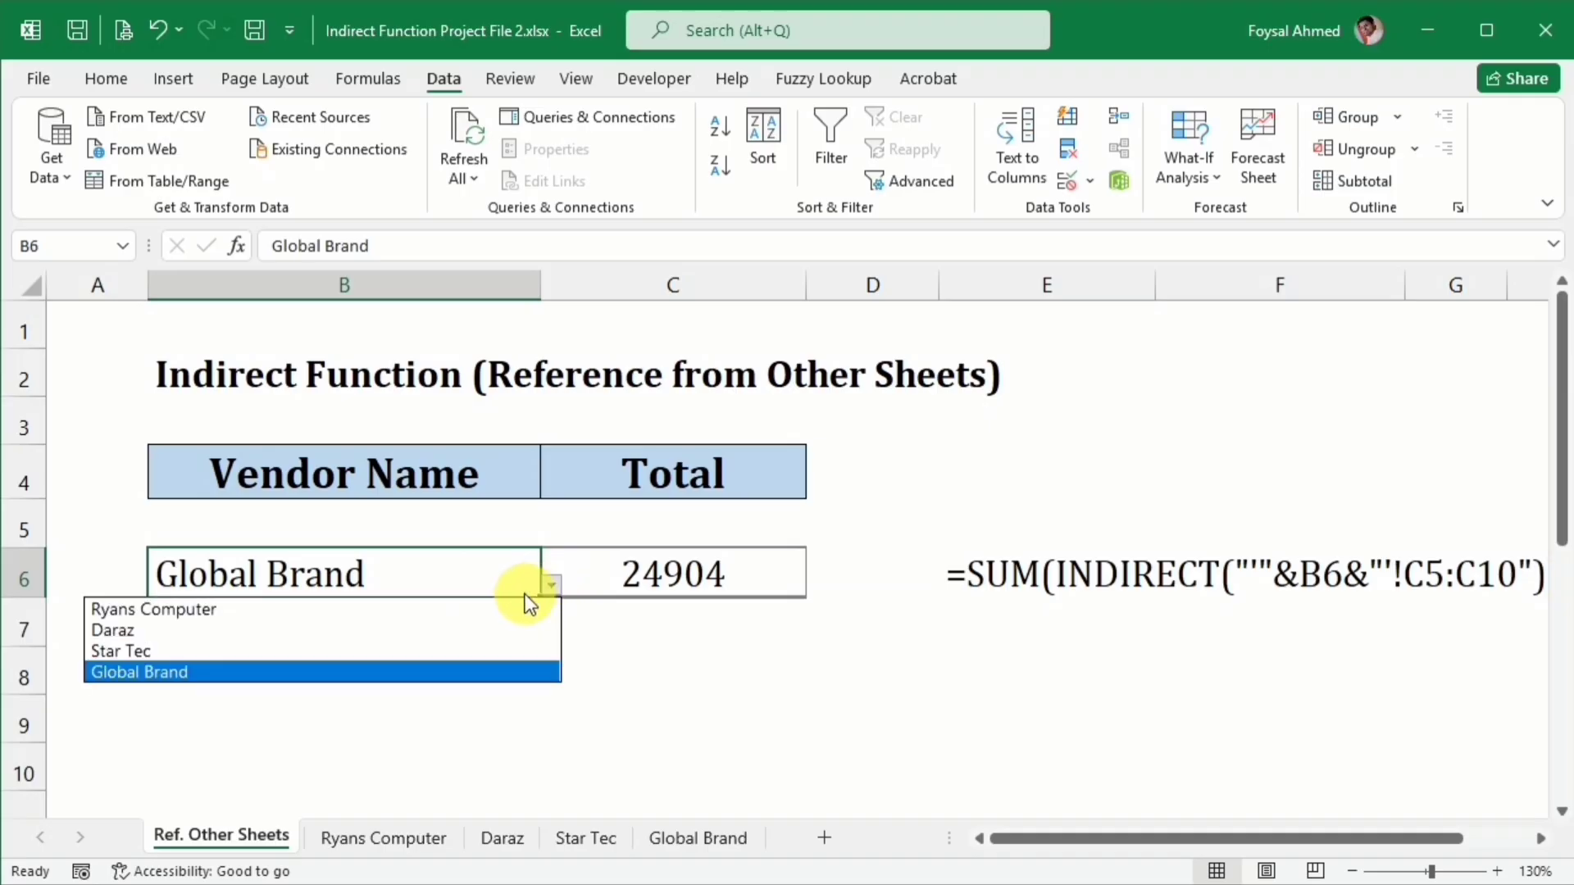
click(488, 607)
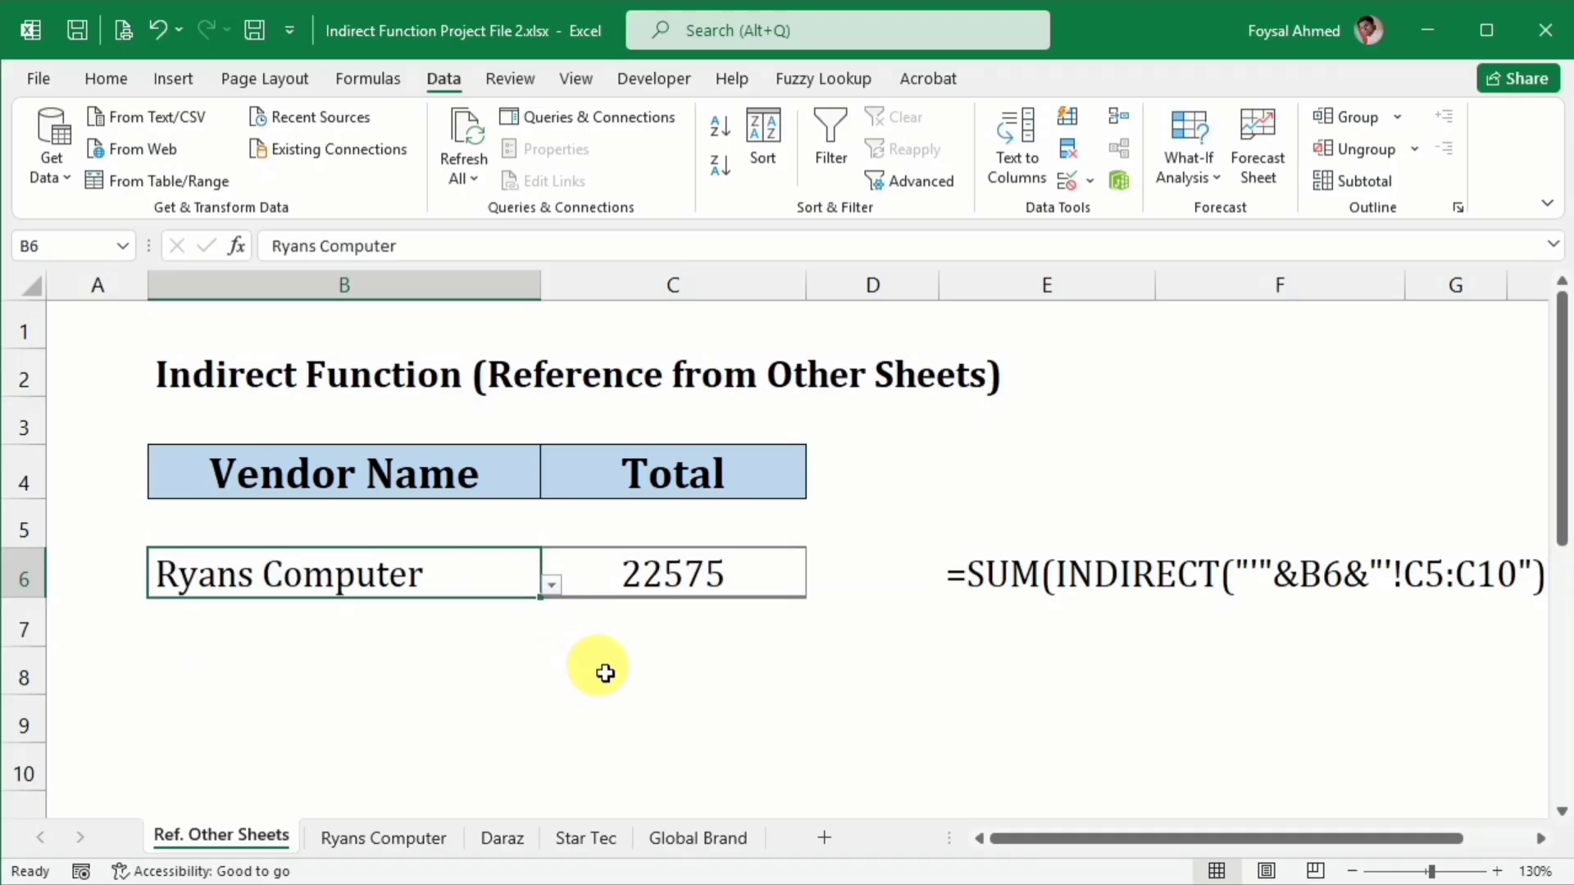
Step: On the Ryans Computer sheet, AutoSum the price range C5:C11 to check the vendor's total
click(364, 840)
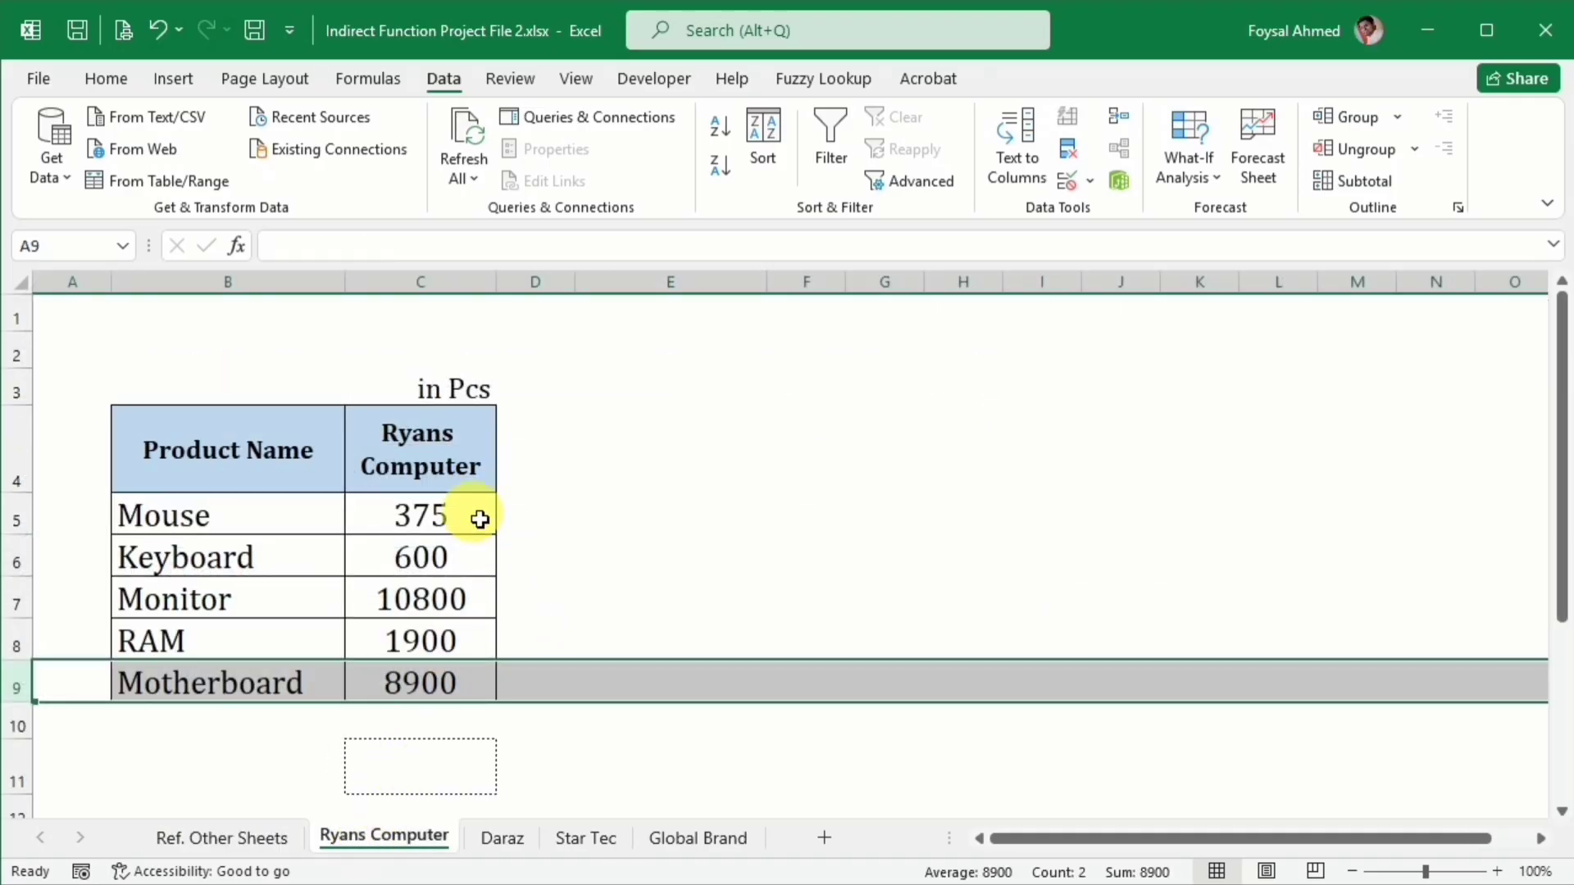
drag(475, 517, 463, 779)
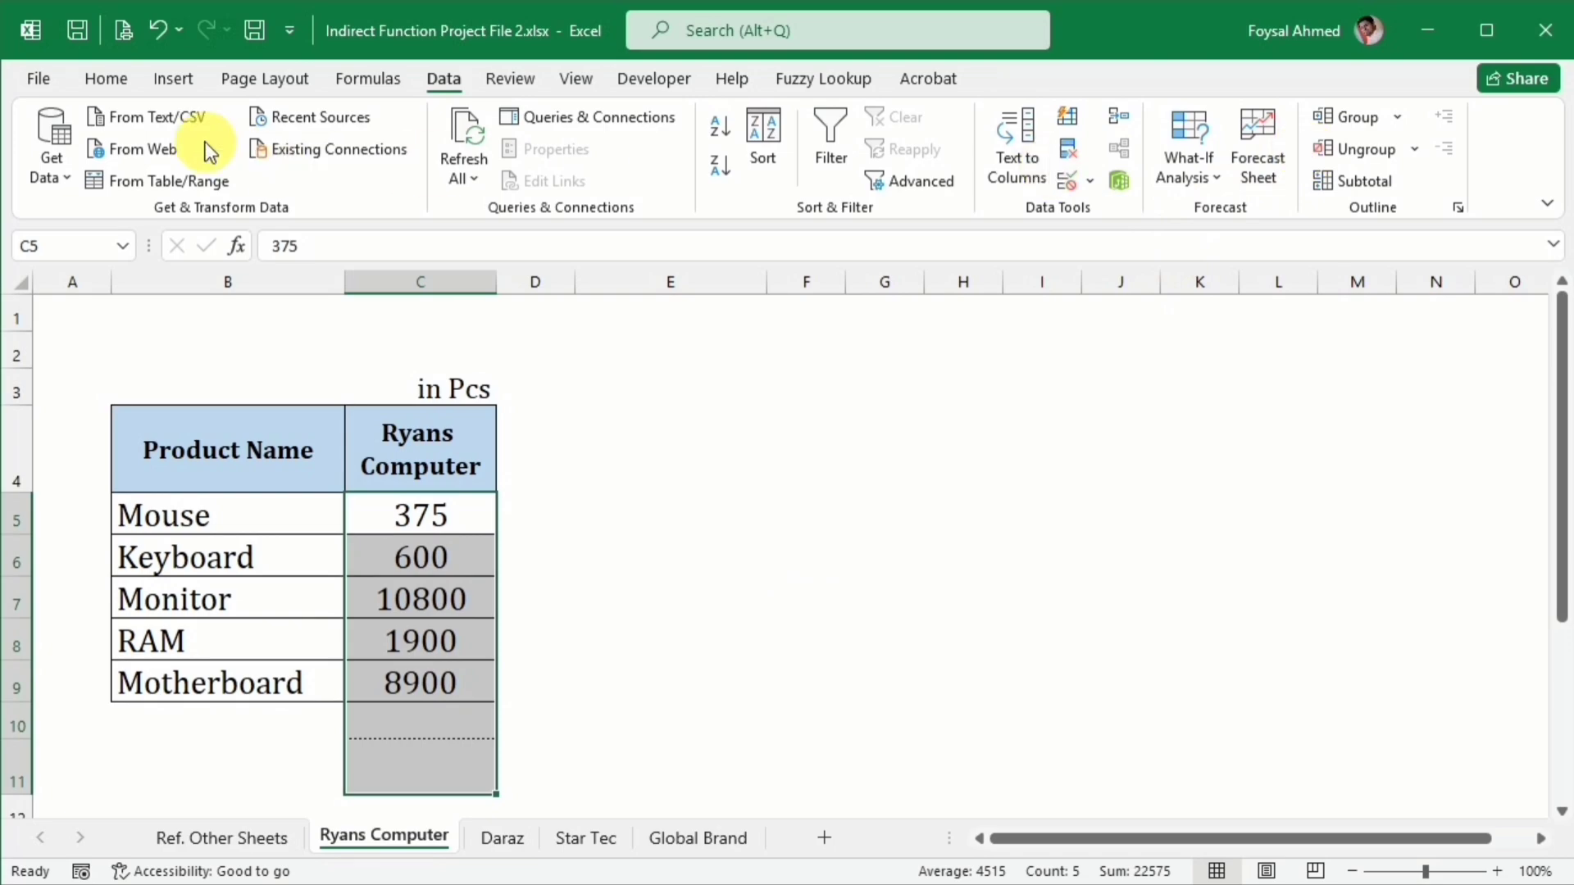
click(108, 77)
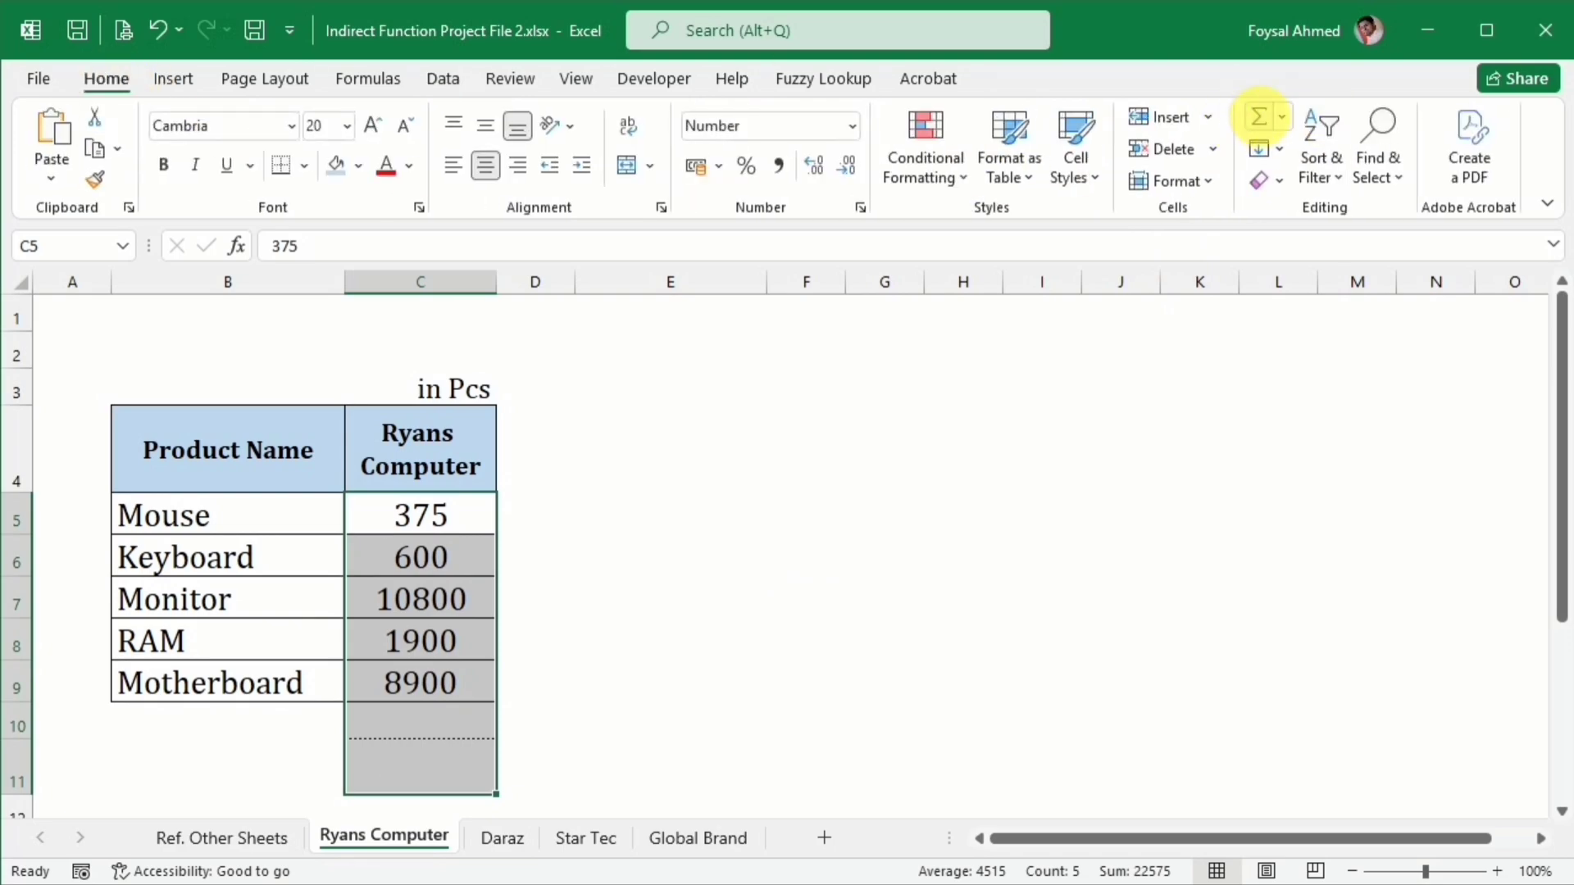
click(1258, 116)
Step: On the Ref. Other Sheets sheet, choose Daraz from the vendor dropdown in cell B6
click(203, 839)
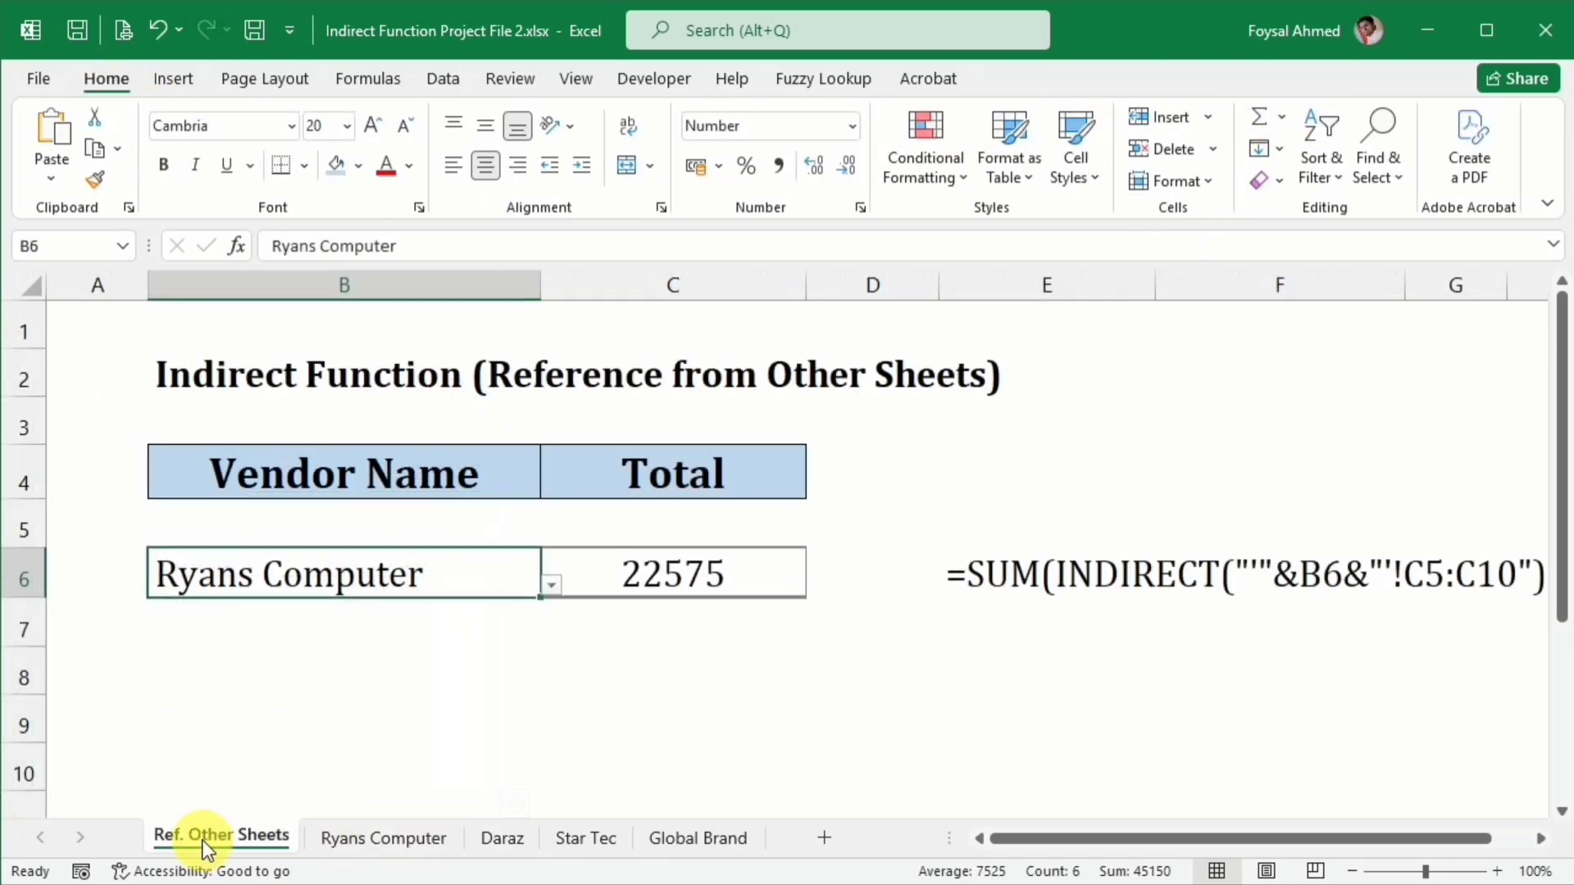
click(557, 584)
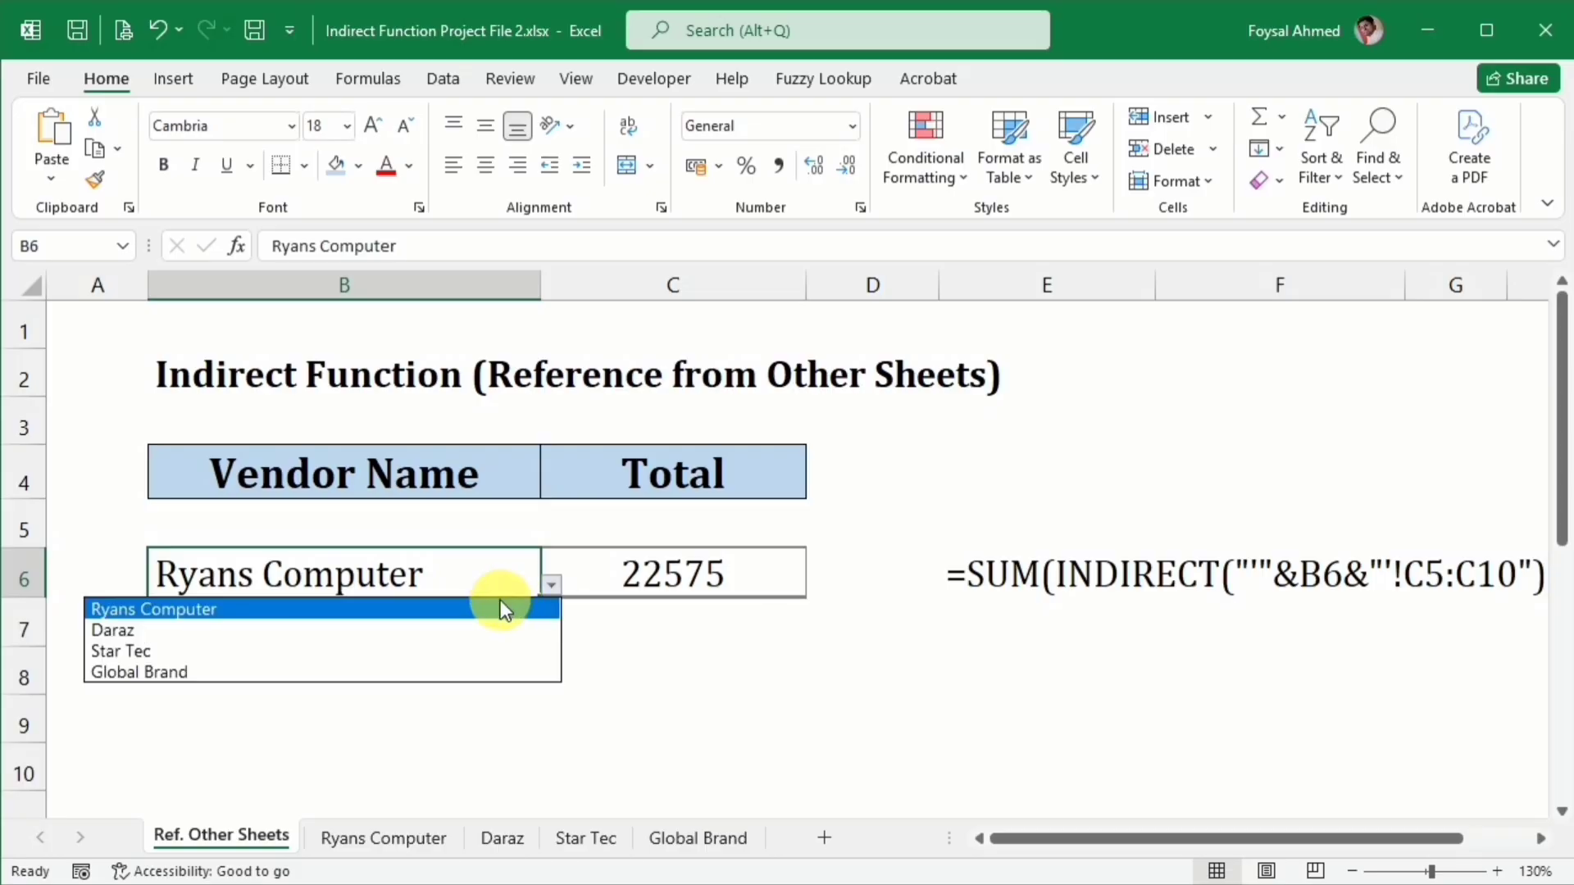
click(415, 631)
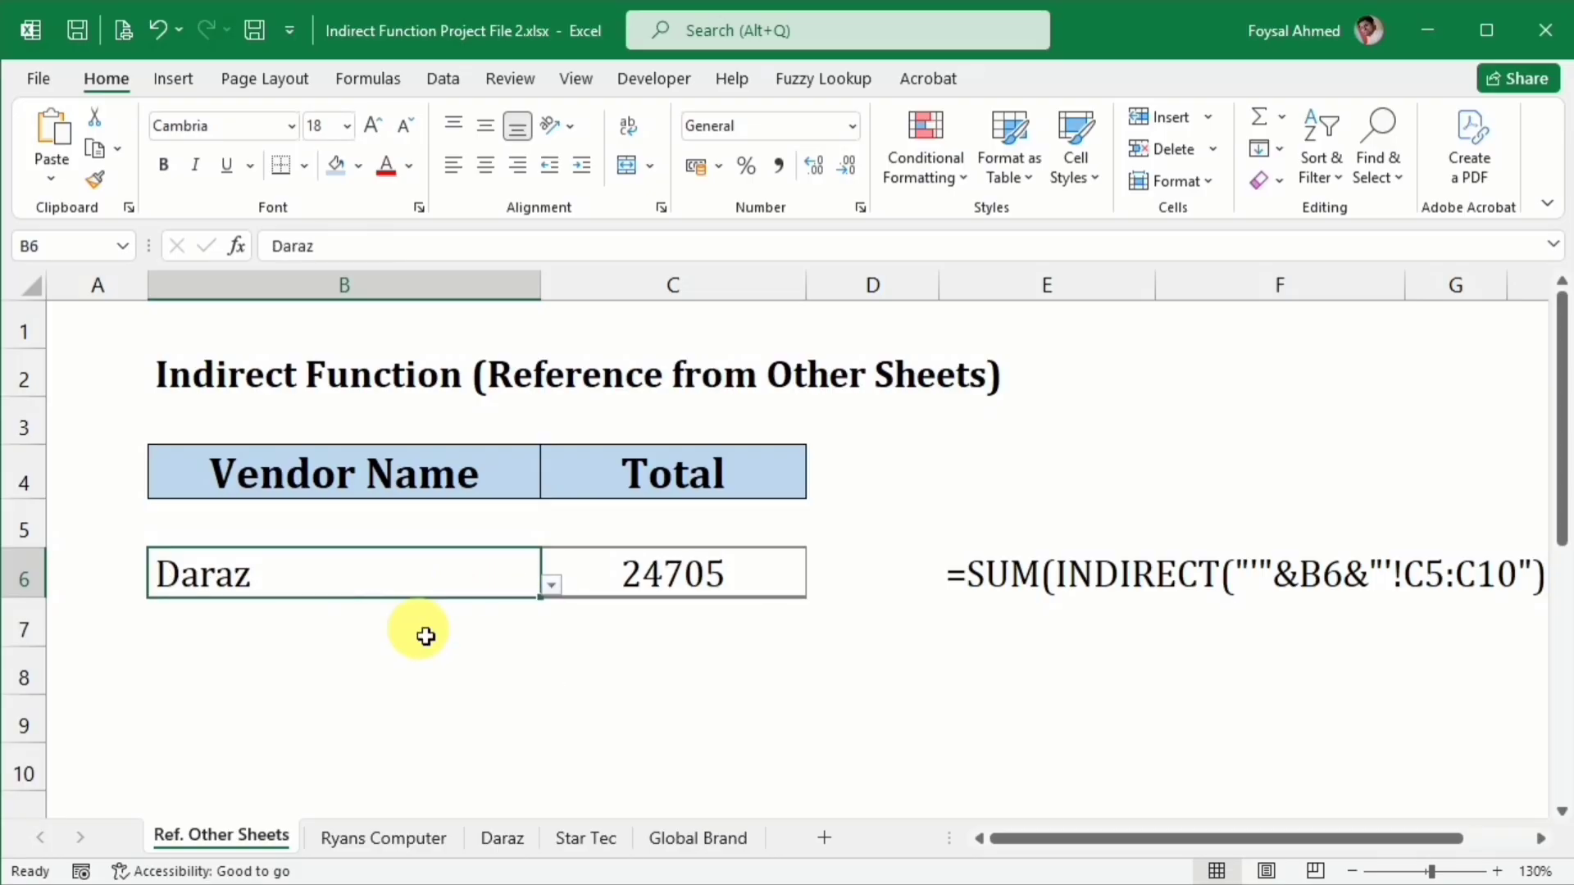
Step: On the Daraz sheet, AutoSum the price range C5:C12 to check the vendor's total
click(491, 833)
drag(430, 525, 429, 716)
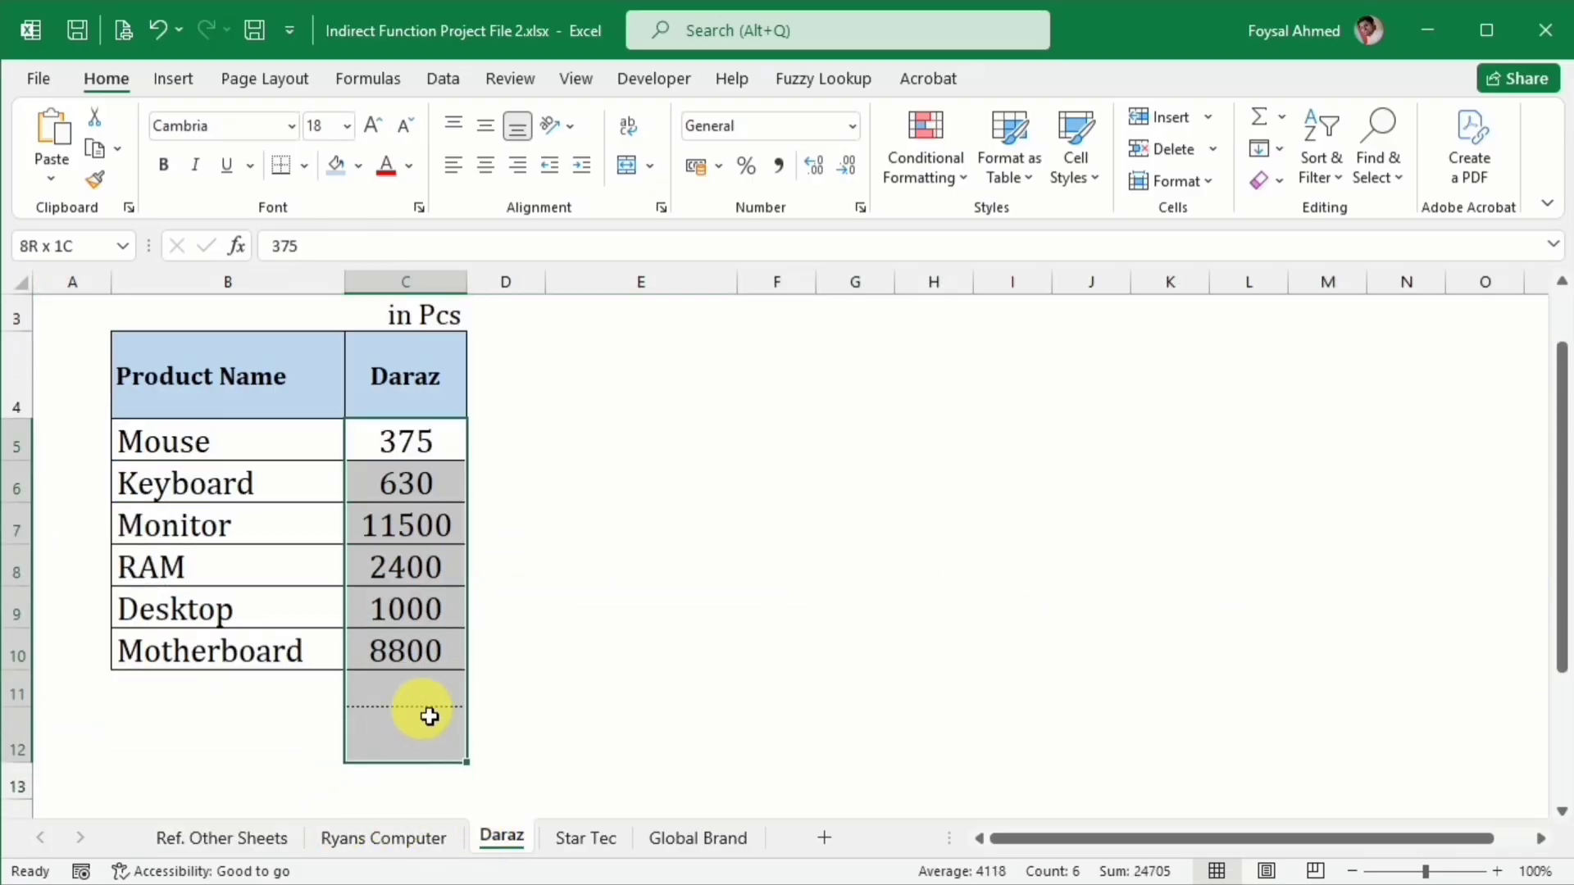
click(1254, 116)
Step: On the Ref. Other Sheets sheet, choose Star Tec from the vendor dropdown in cell B6
click(187, 838)
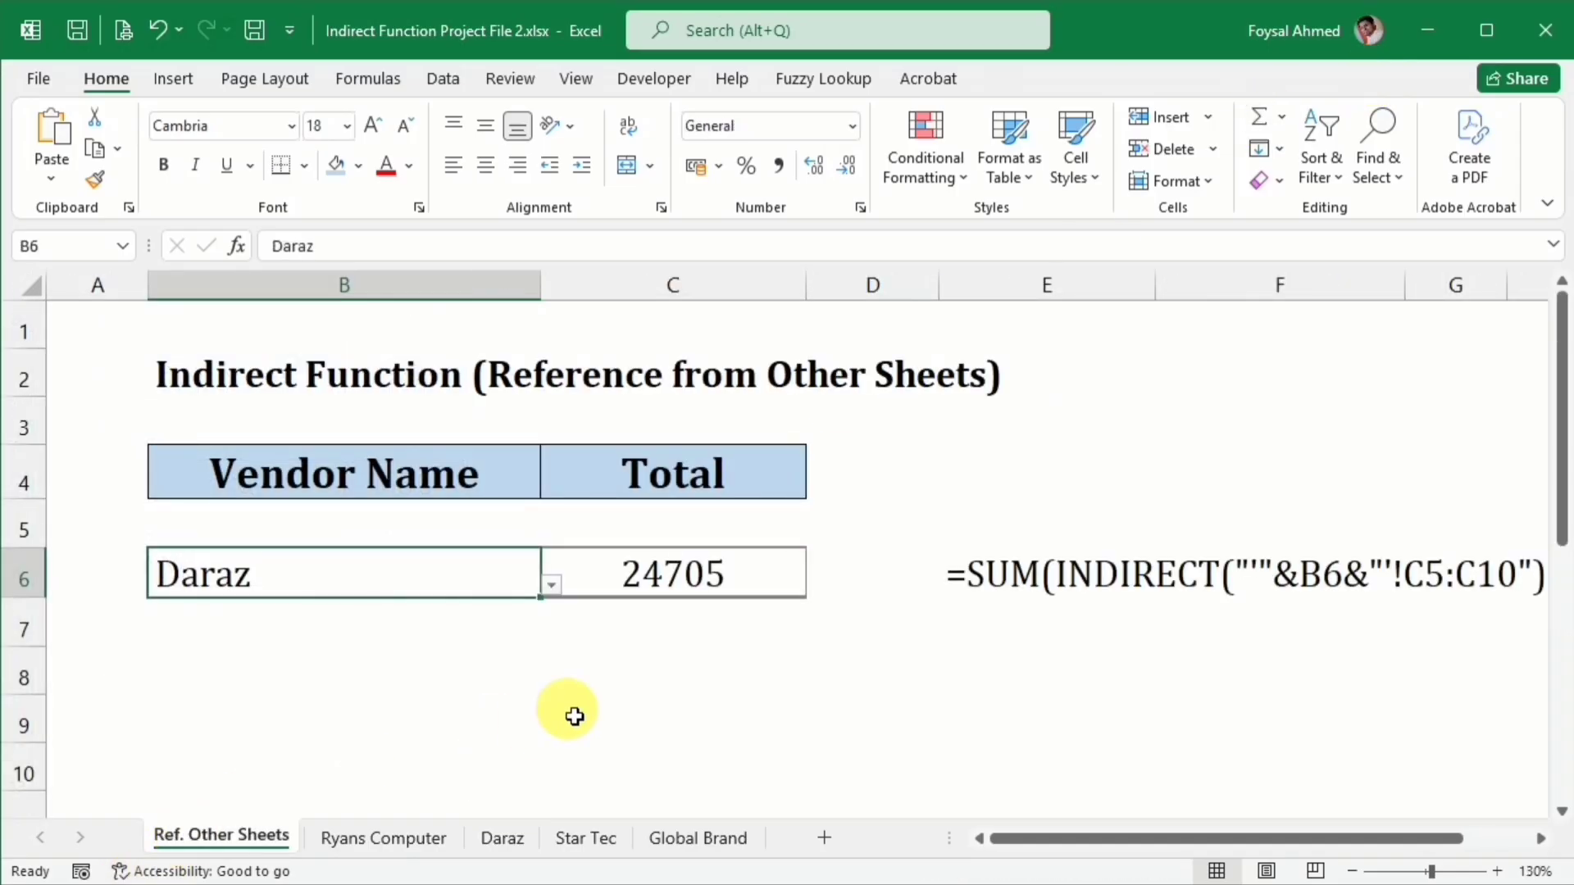
click(573, 597)
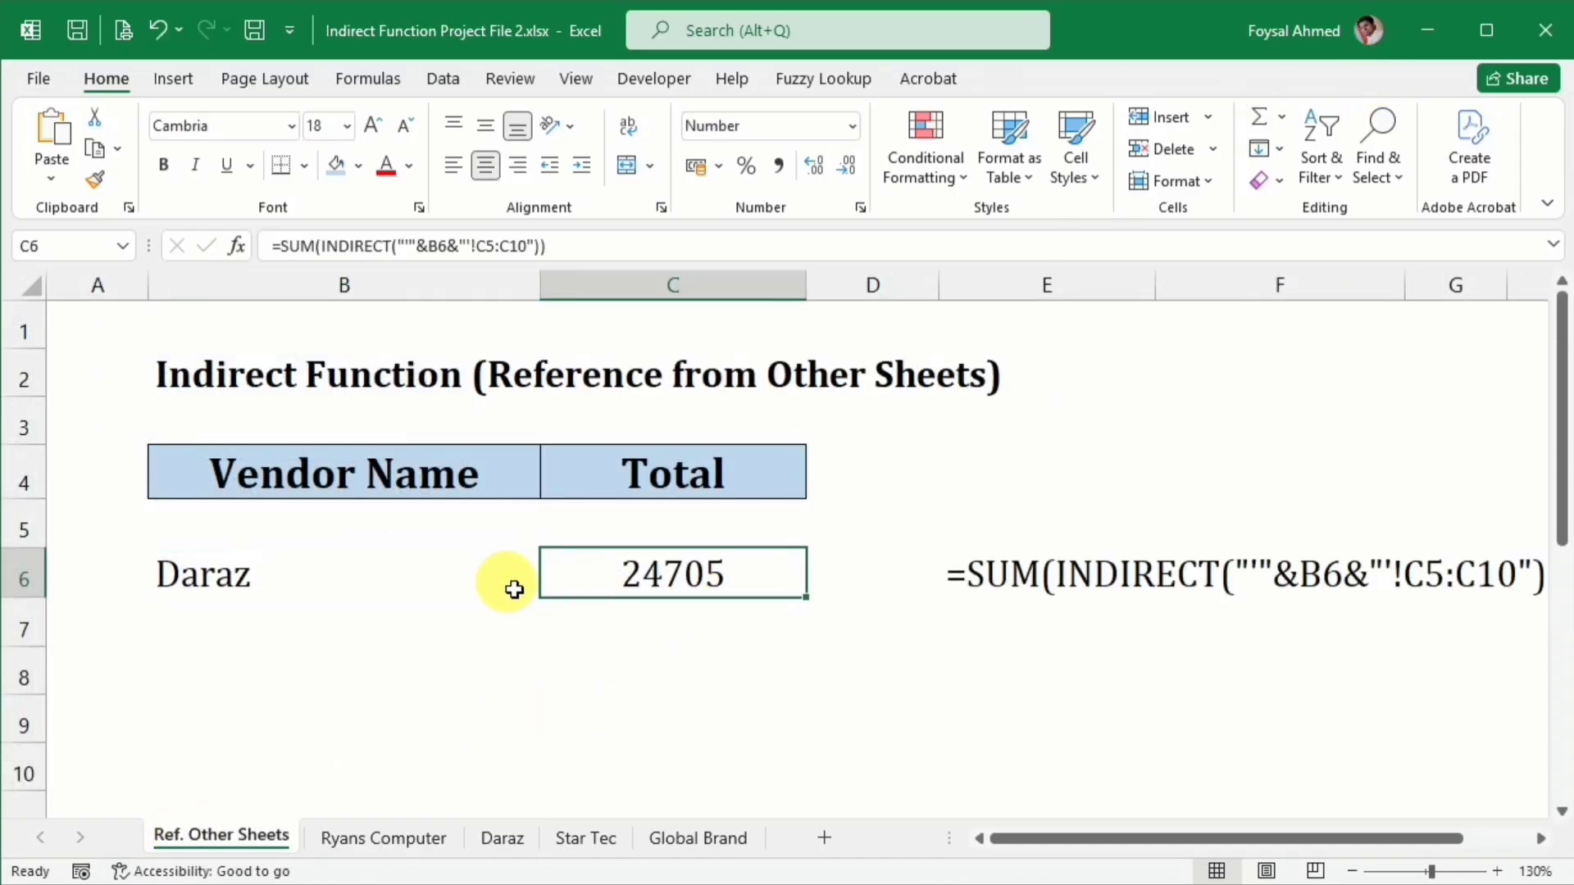
click(512, 590)
click(549, 587)
click(508, 651)
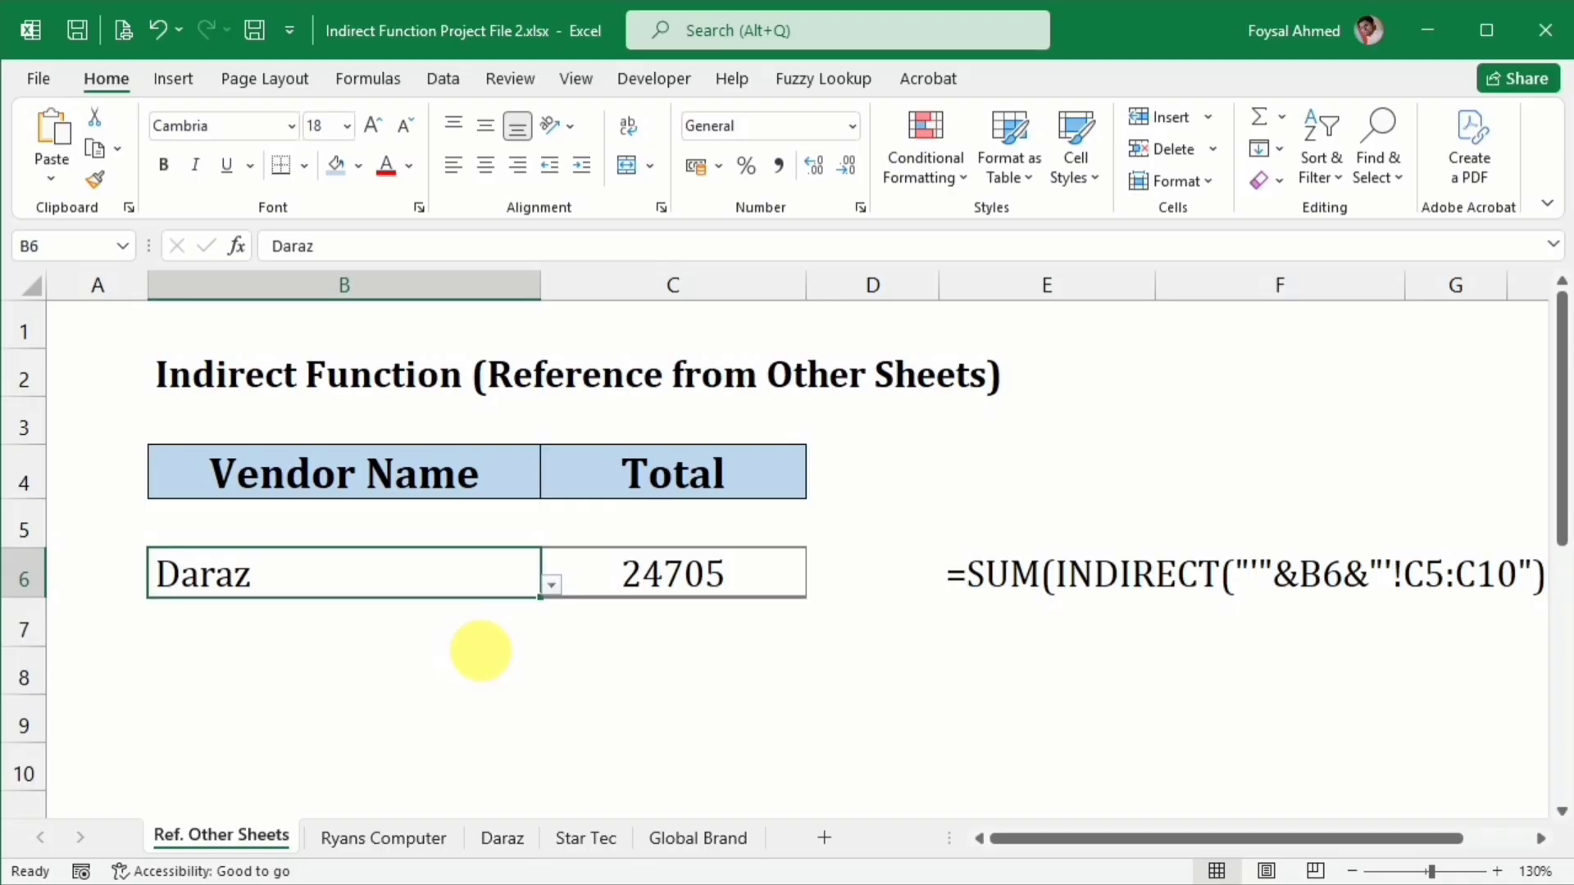
Step: On the Star Tec sheet, AutoSum the price range C5:C11 to check the vendor's total
click(559, 836)
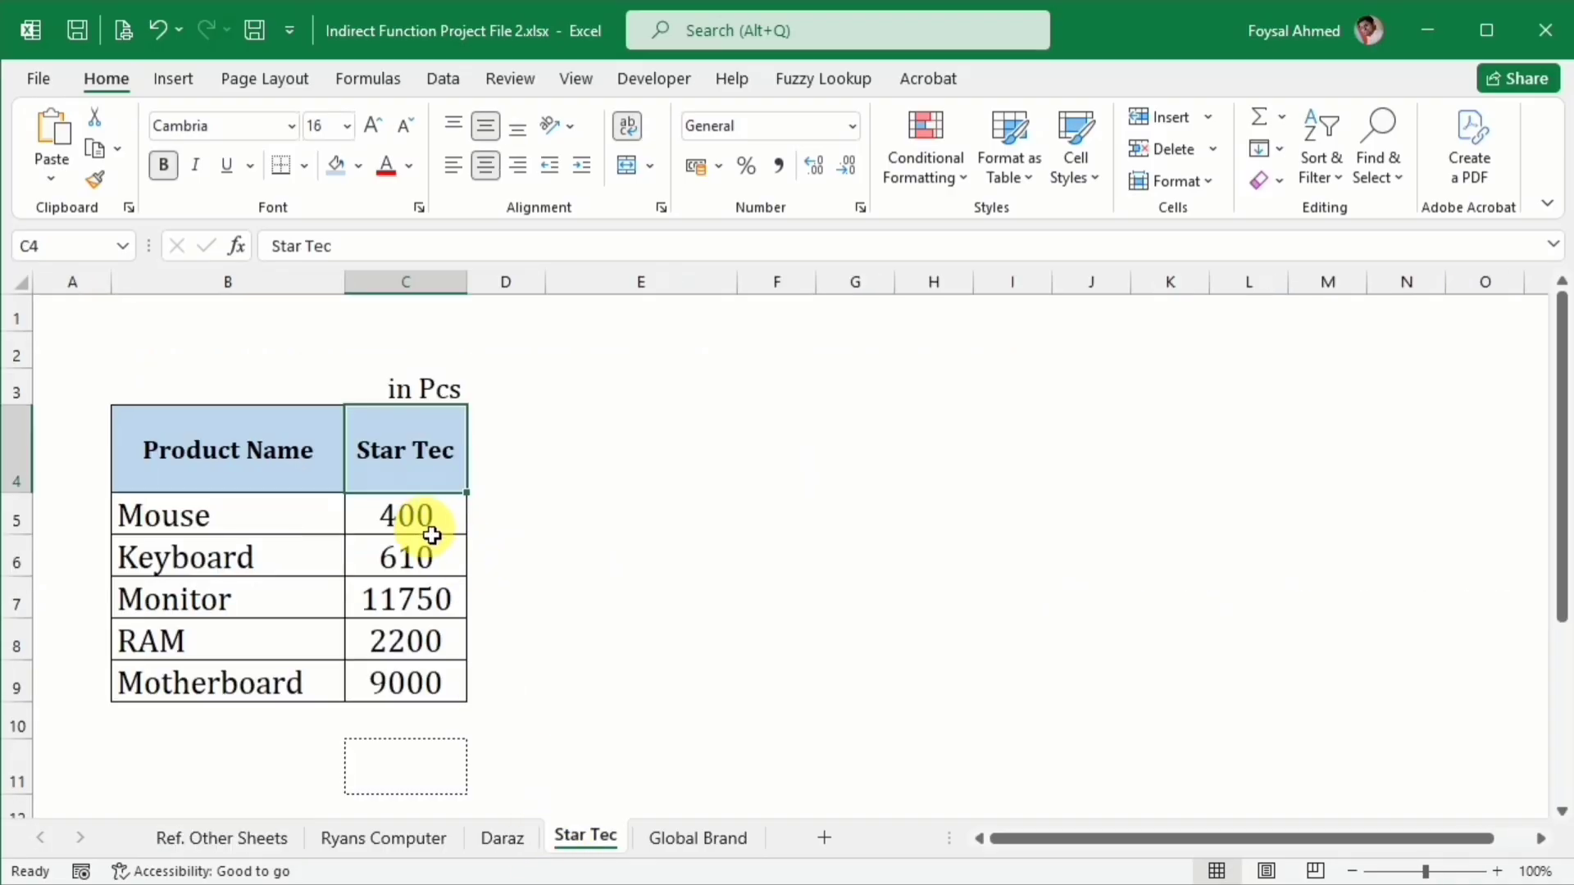
drag(421, 527, 400, 766)
click(1258, 117)
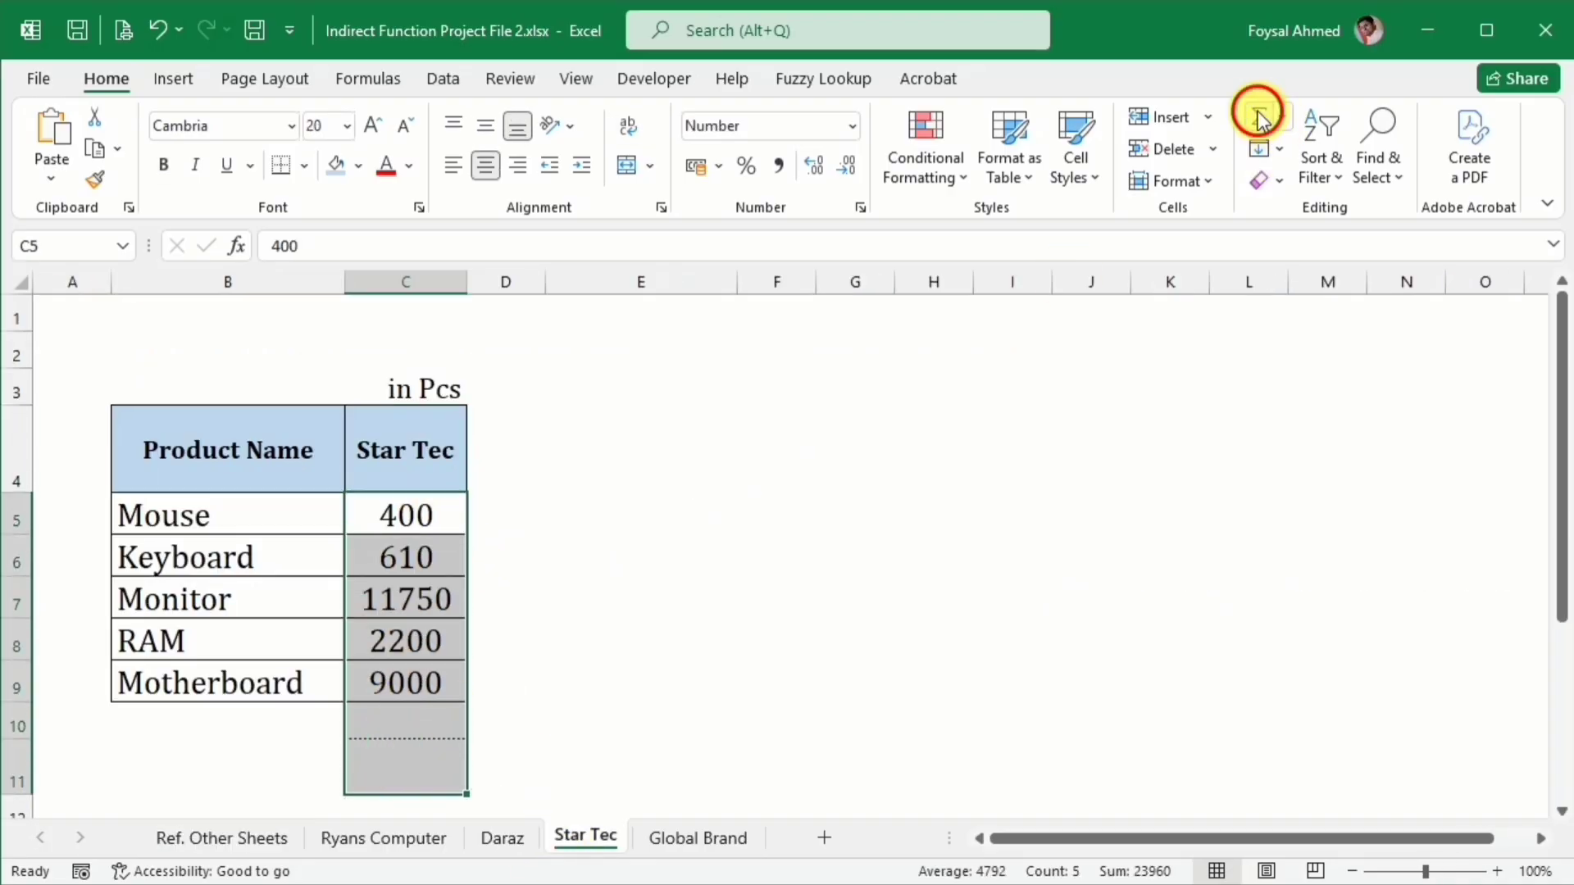
Step: On the Ref. Other Sheets sheet, choose Global Brand from the vendor dropdown in cell B6
click(225, 838)
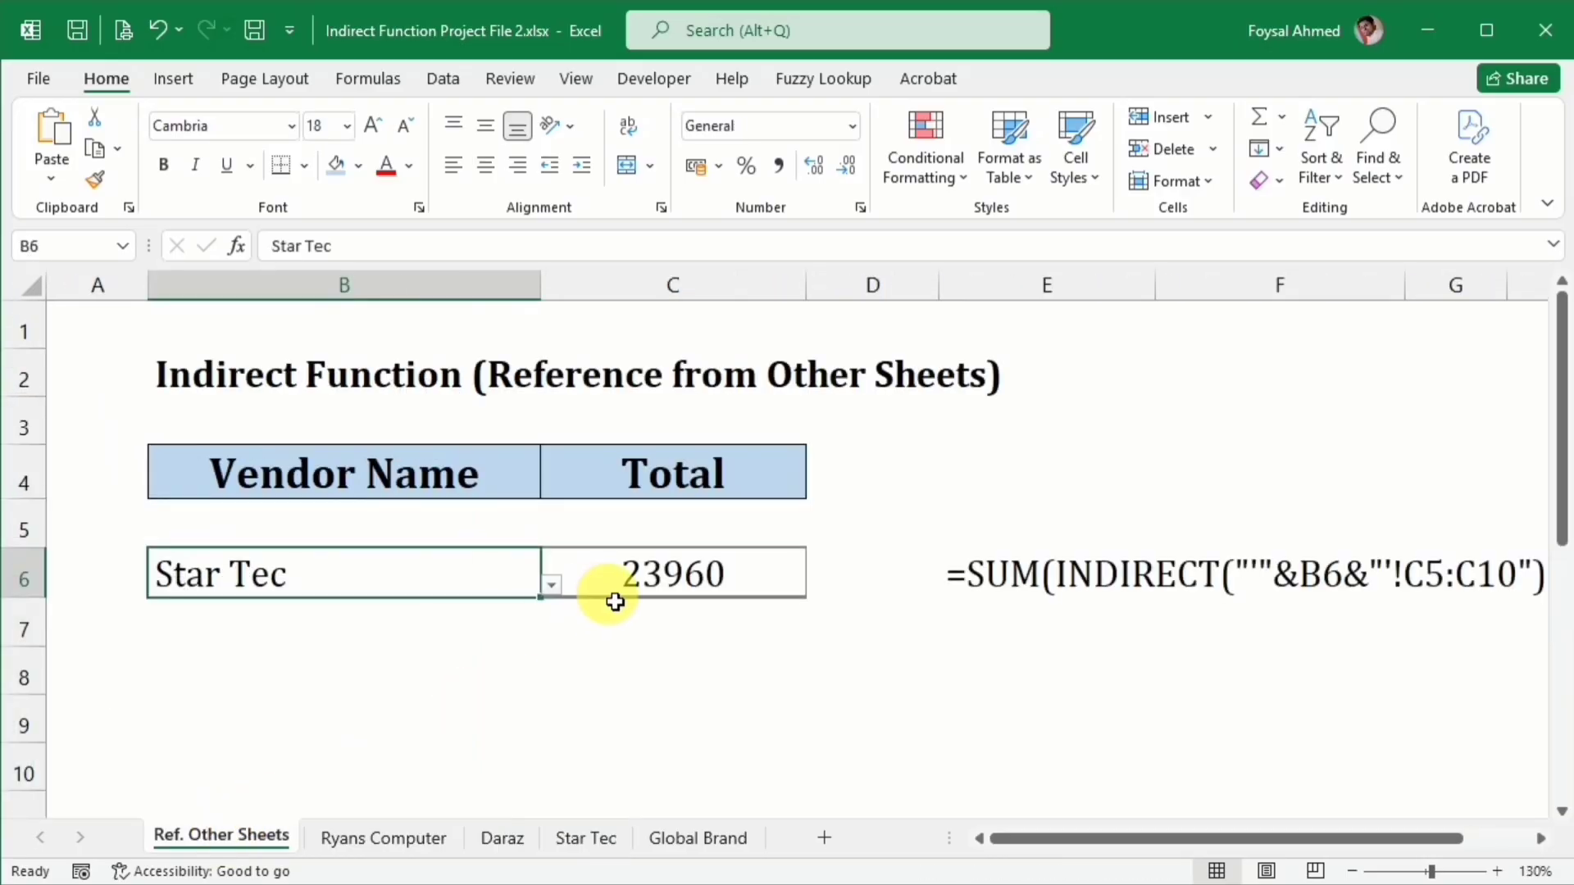
click(553, 585)
click(449, 678)
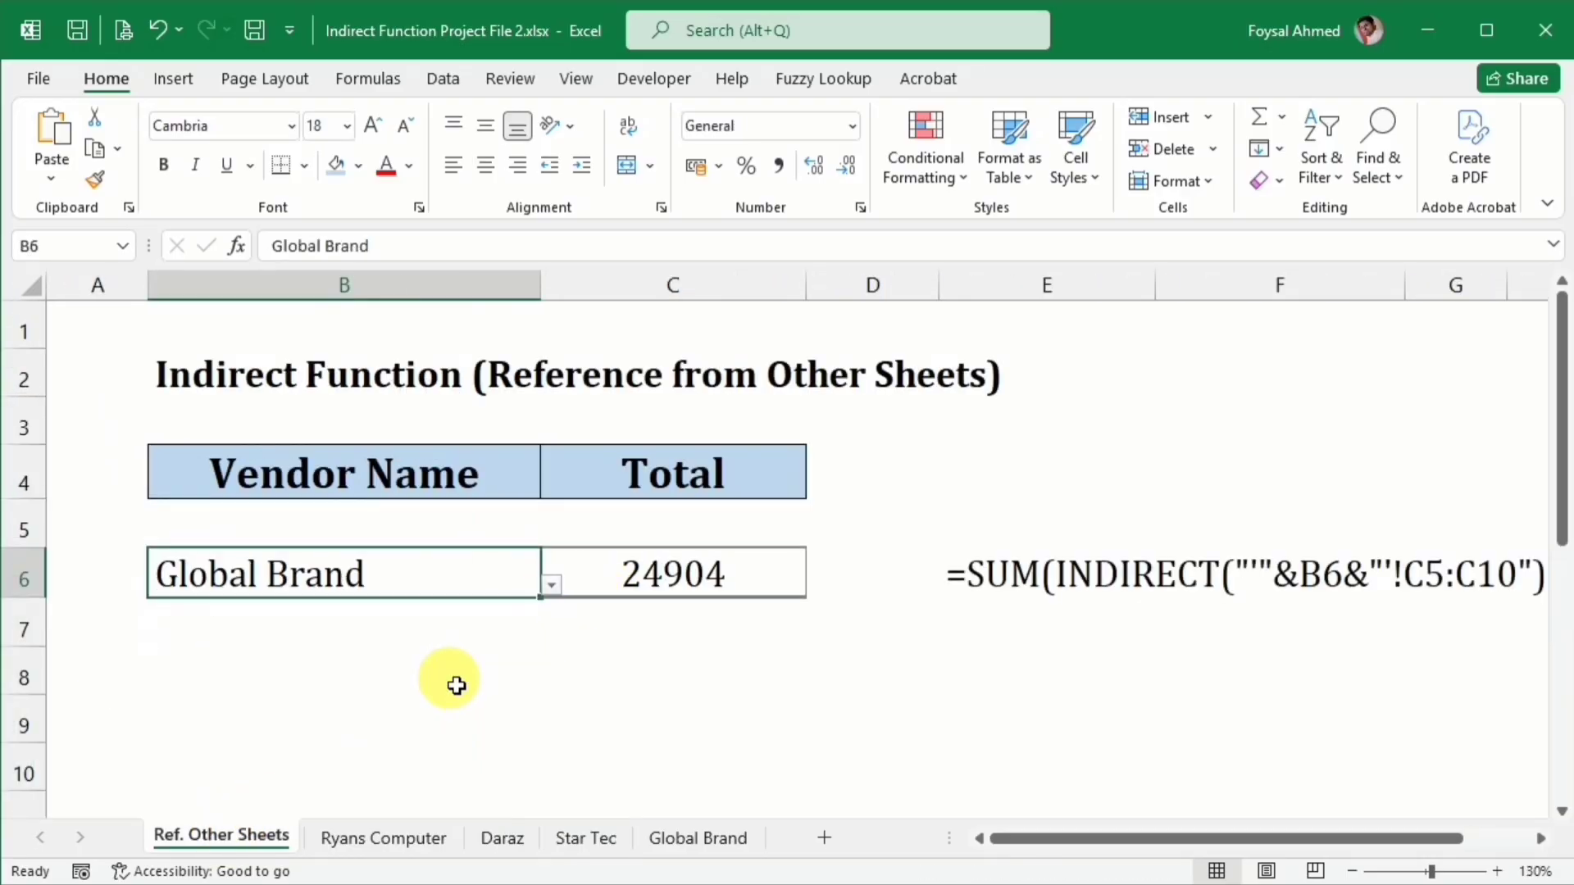
Step: On the Global Brand sheet, AutoSum the price range C5:C11 to check the vendor's total
click(690, 837)
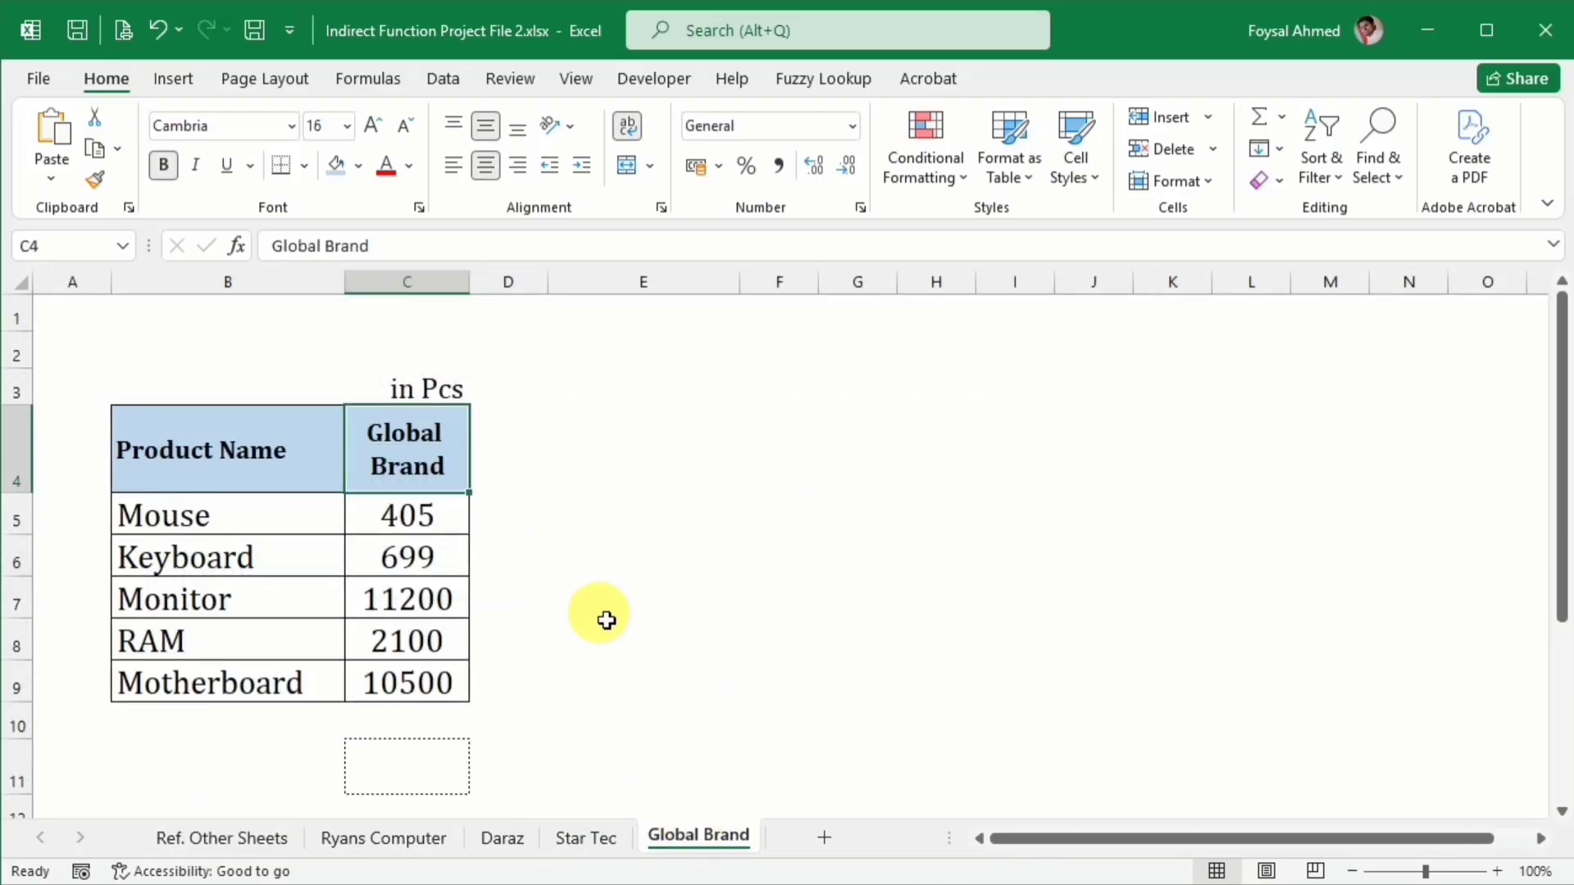
drag(429, 520, 407, 776)
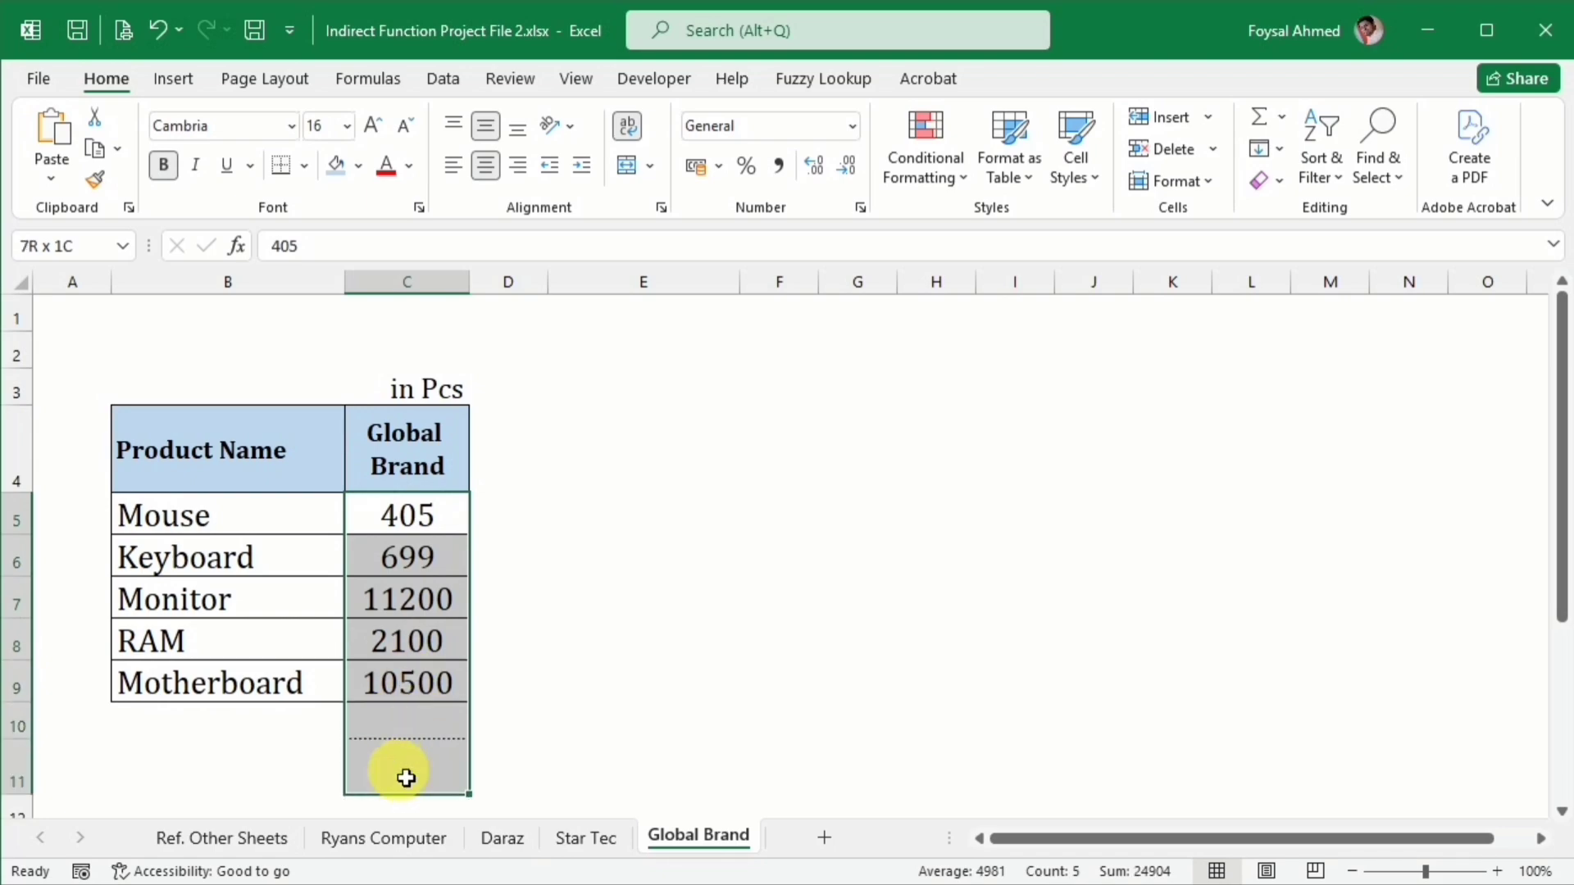
click(1255, 124)
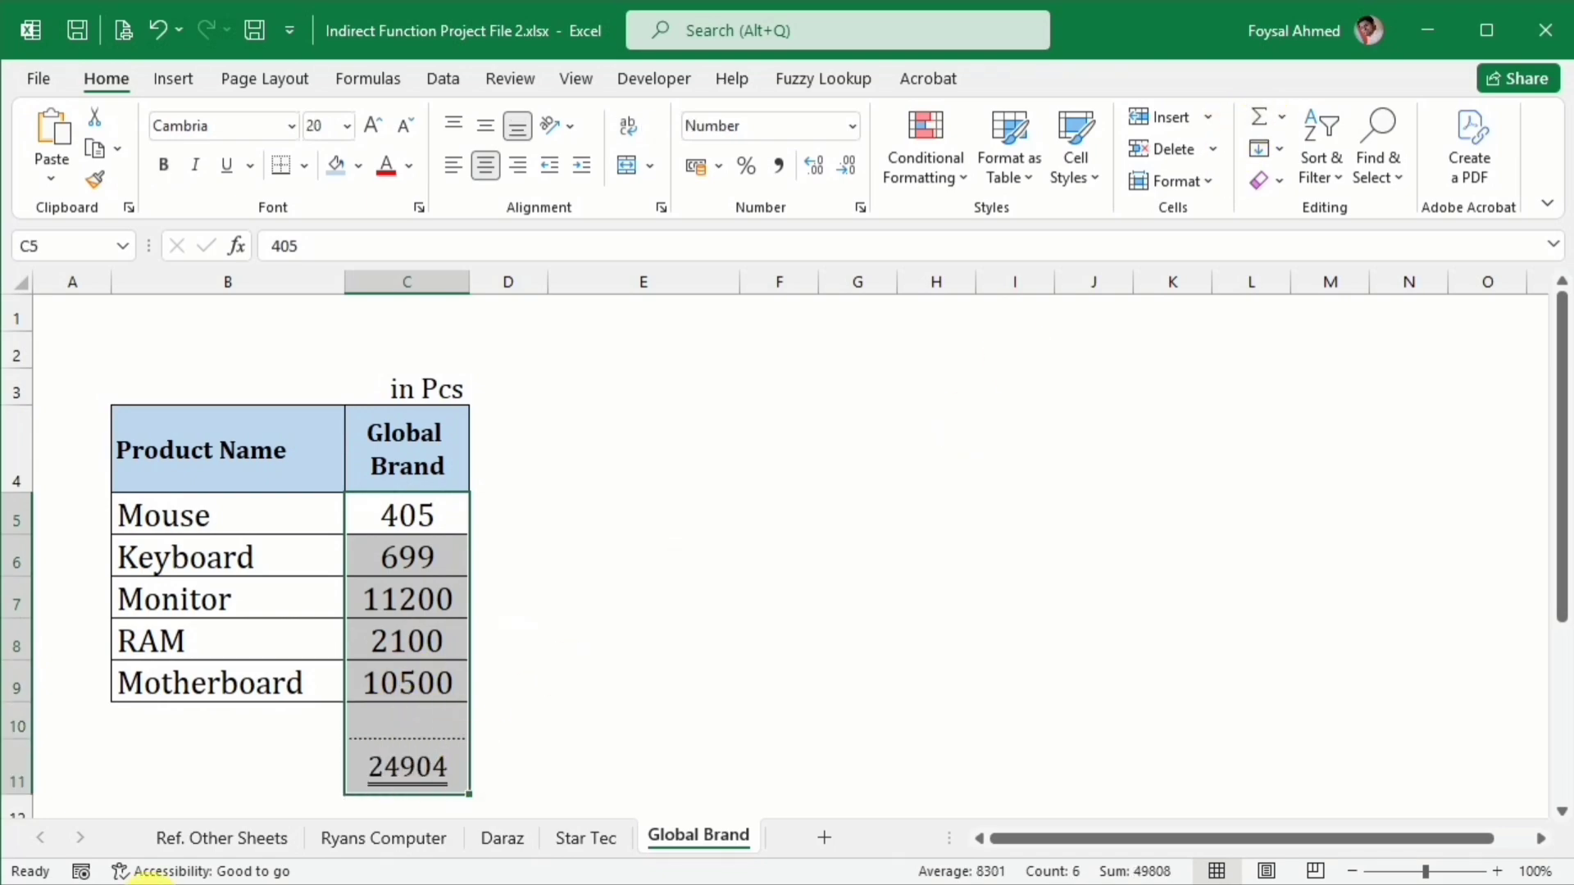
Step: On the Ref. Other Sheets sheet, choose the first vendor listed in the dropdown of cell B6
click(197, 807)
click(194, 844)
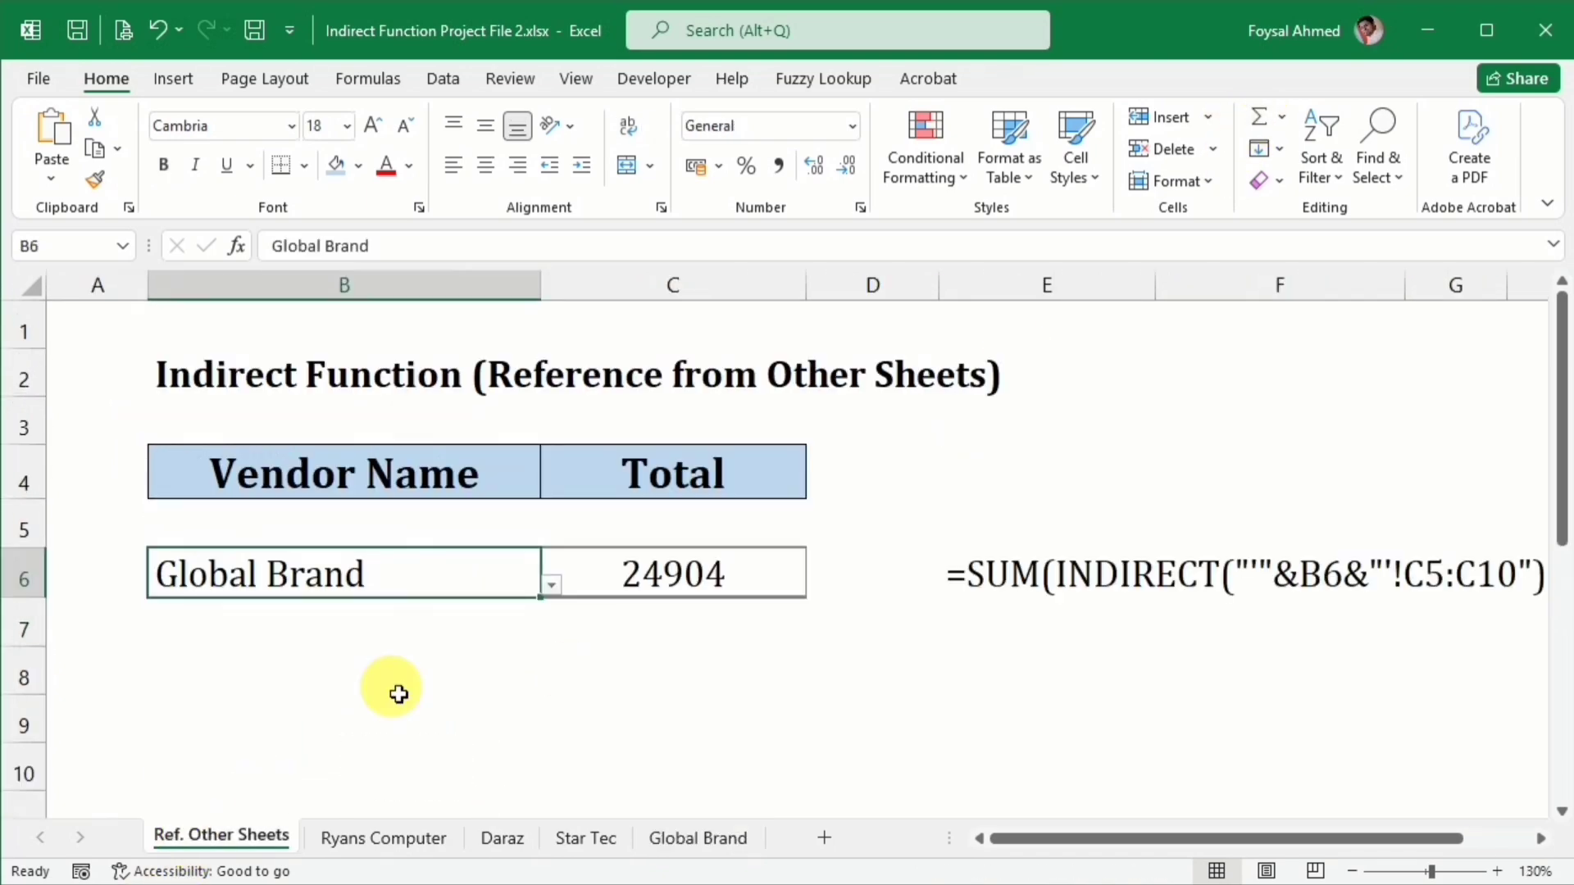
click(553, 589)
click(525, 608)
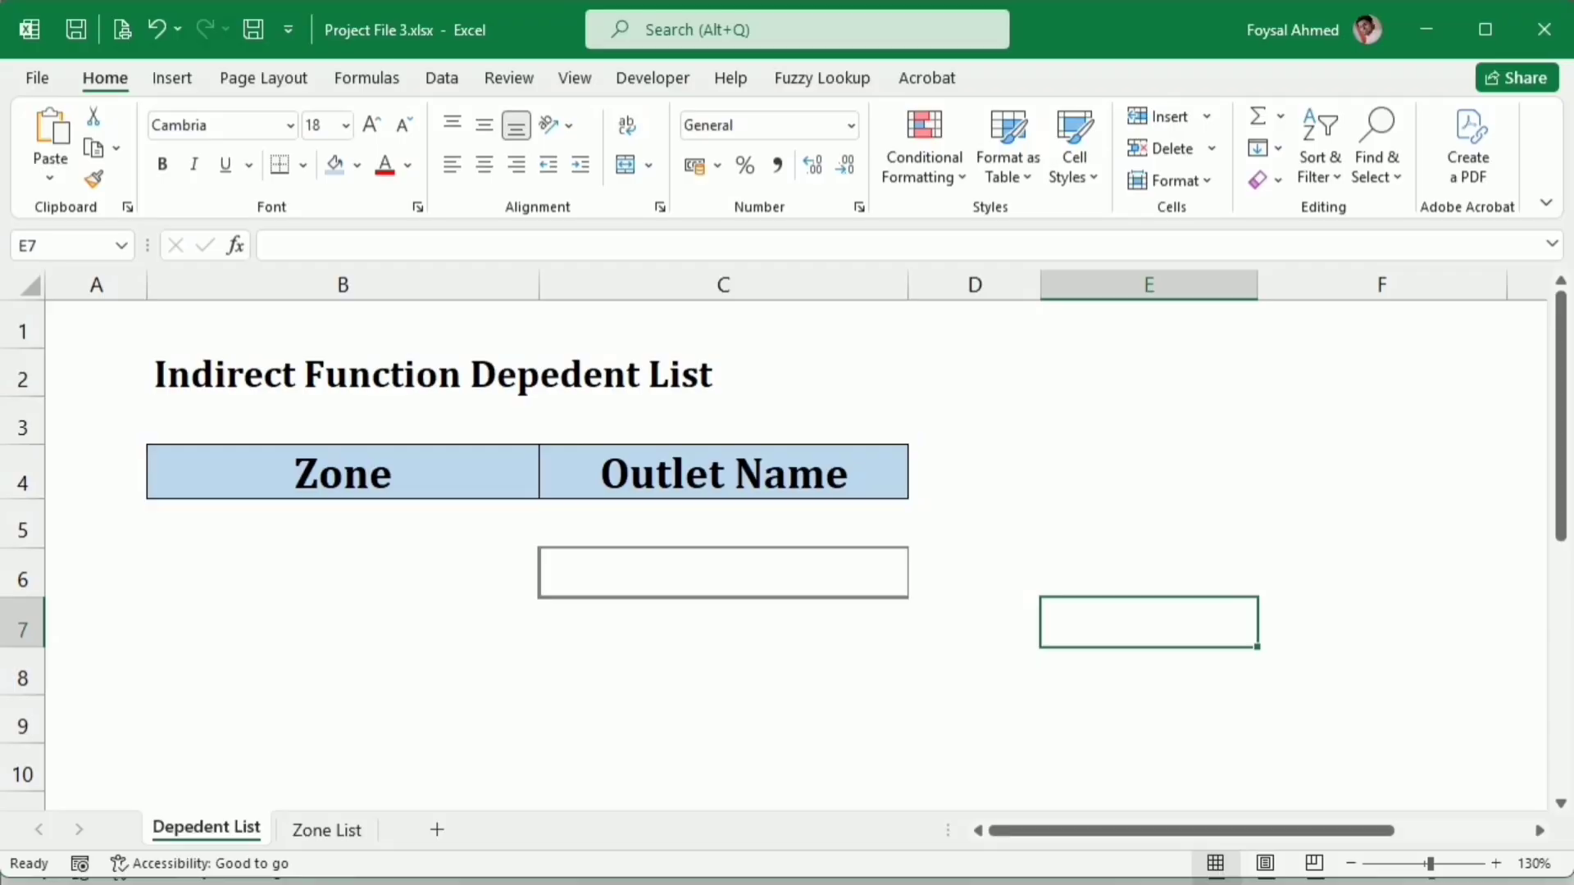
Step: In Project File 3.xlsx, review the Zone and Outlet Name input cells, and how the Zone List sheet groups outlets under each zone
click(1164, 485)
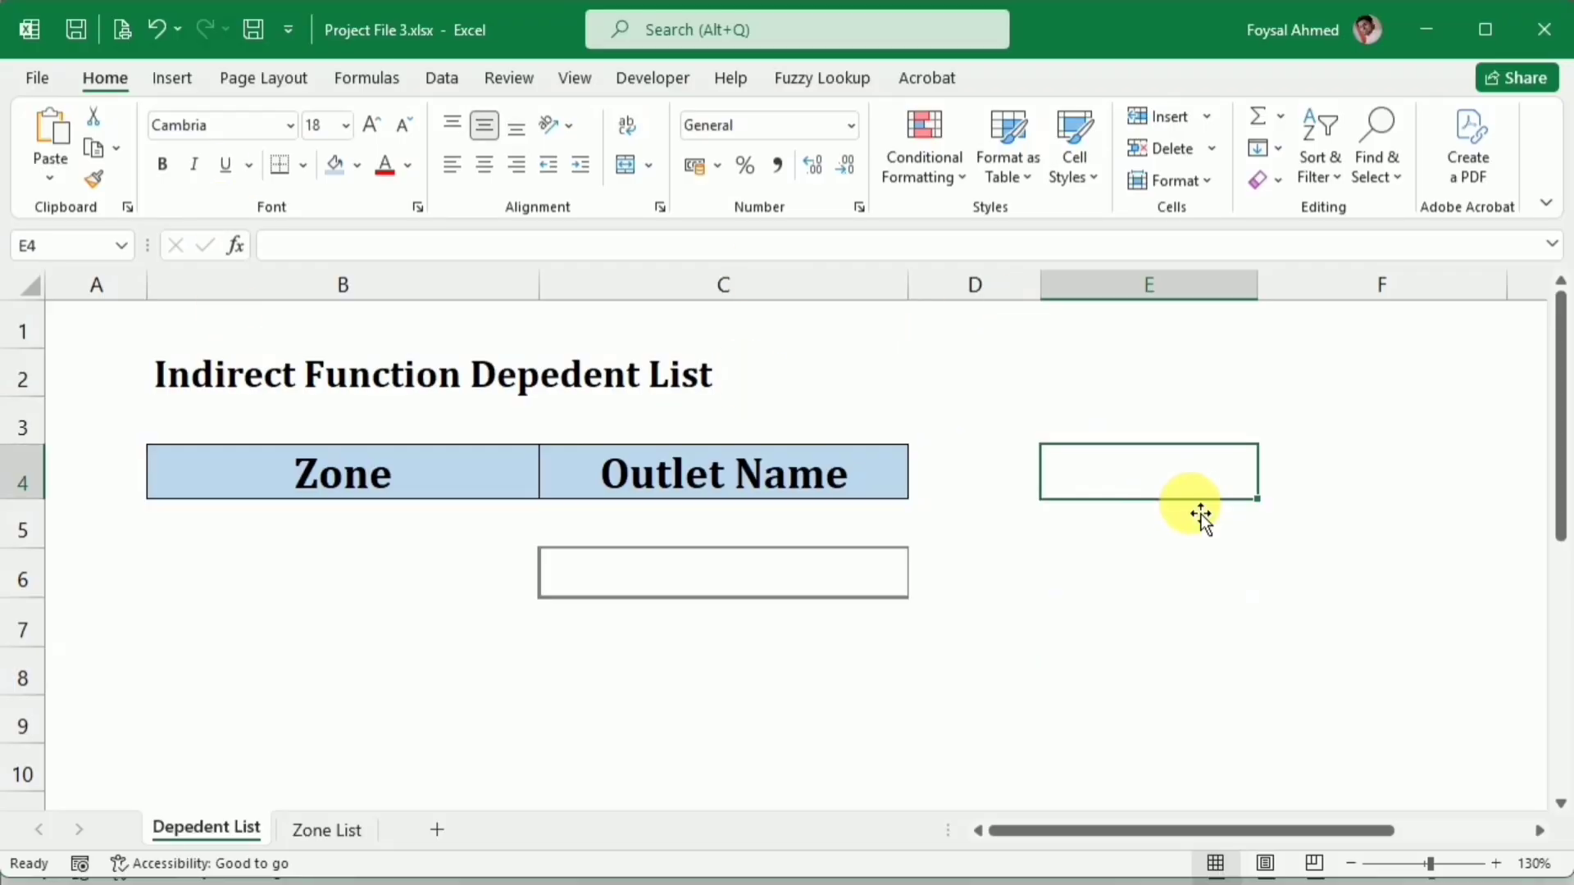
click(385, 564)
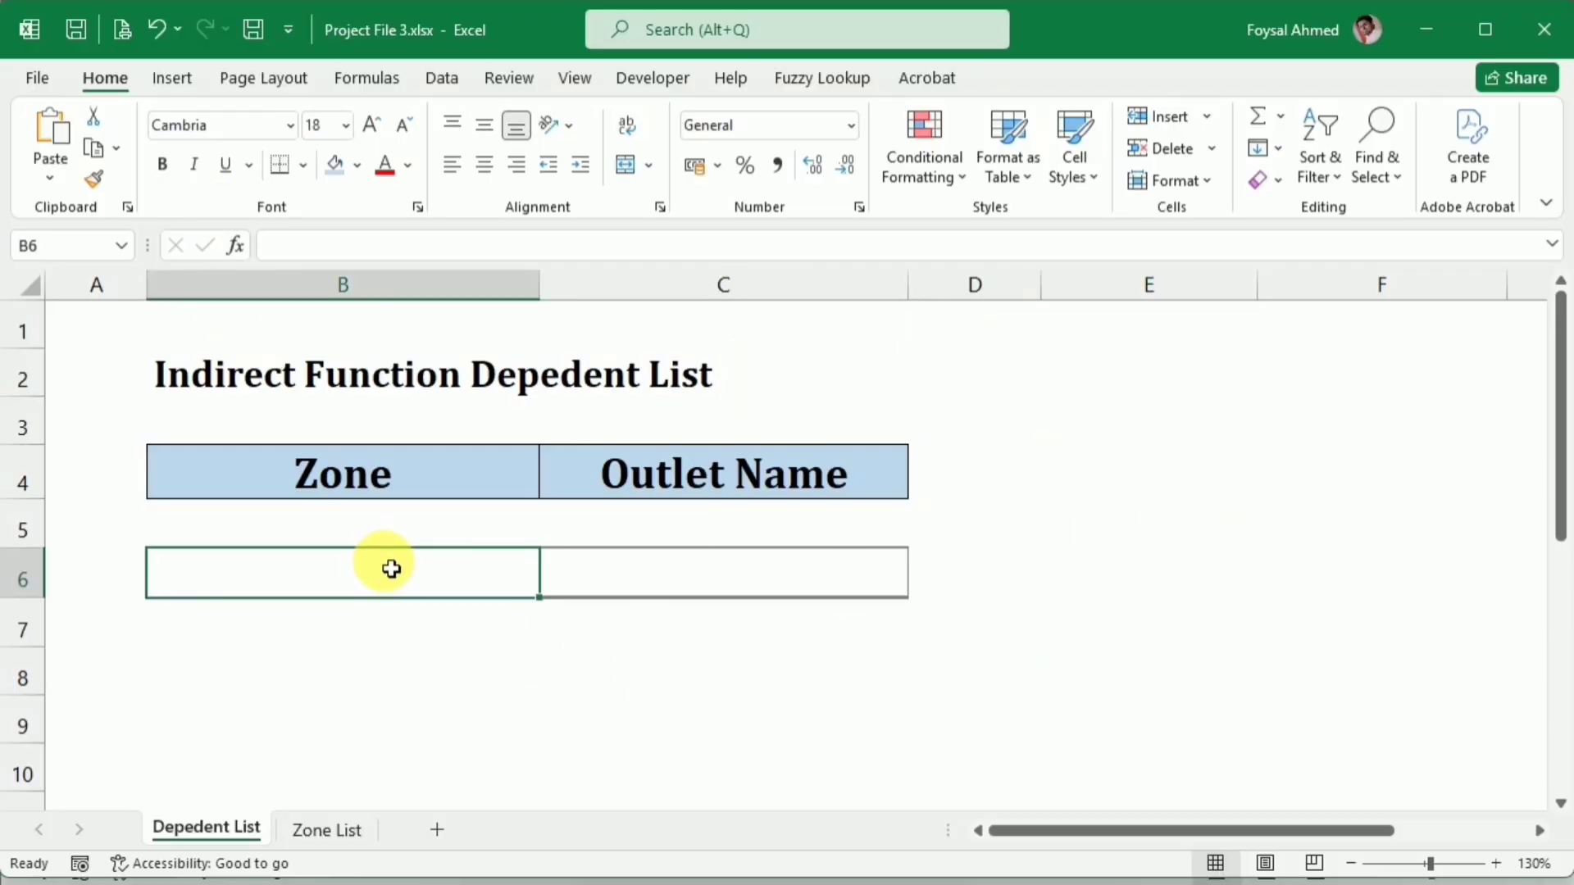
click(737, 579)
click(324, 831)
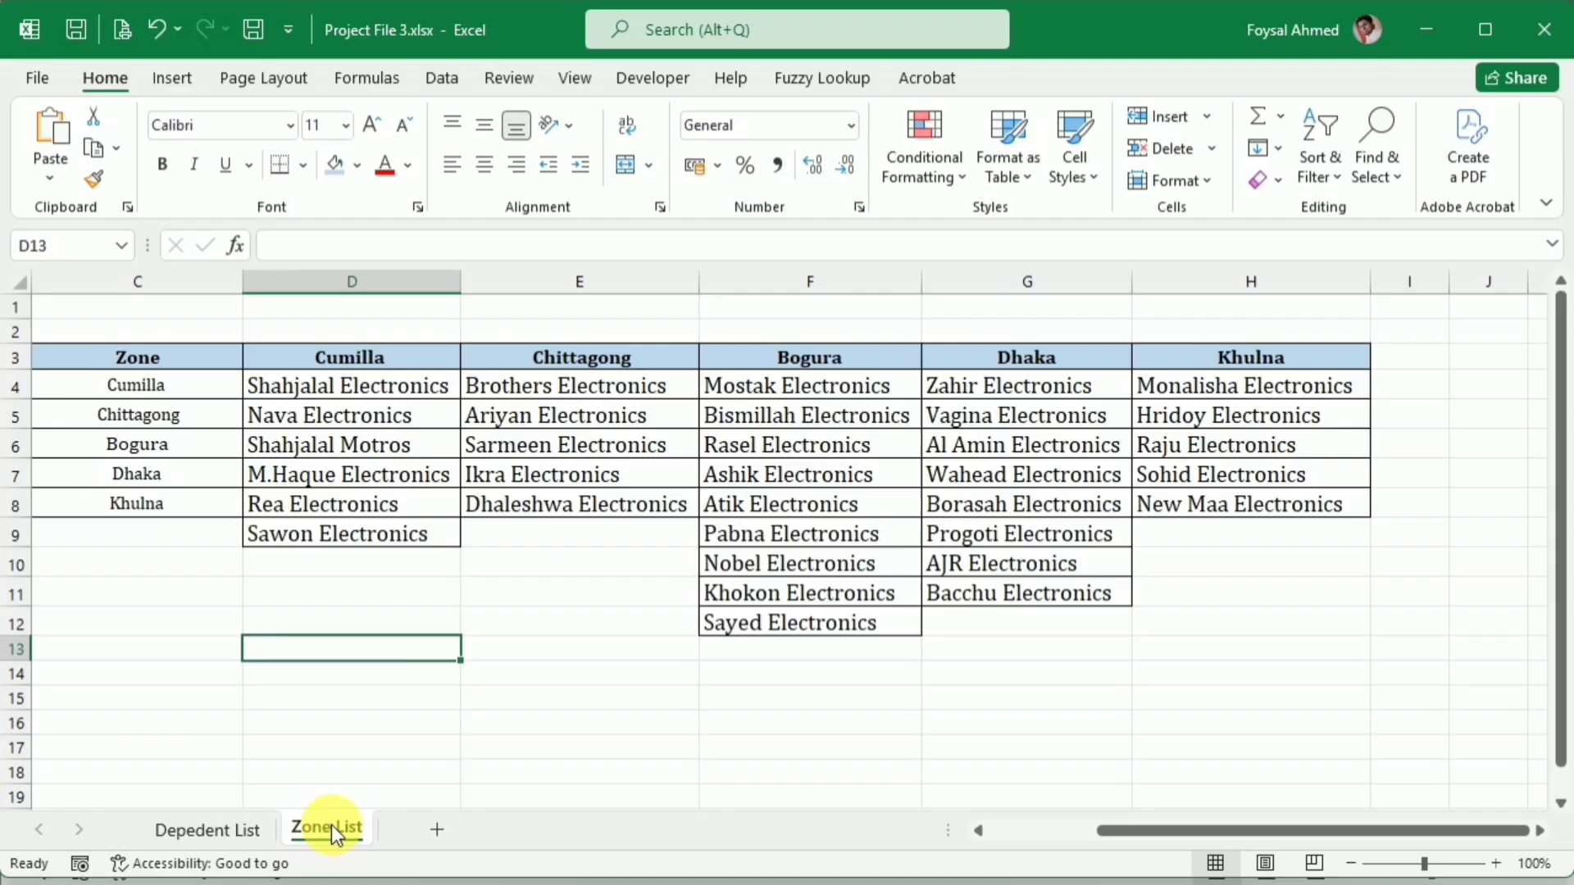
click(193, 391)
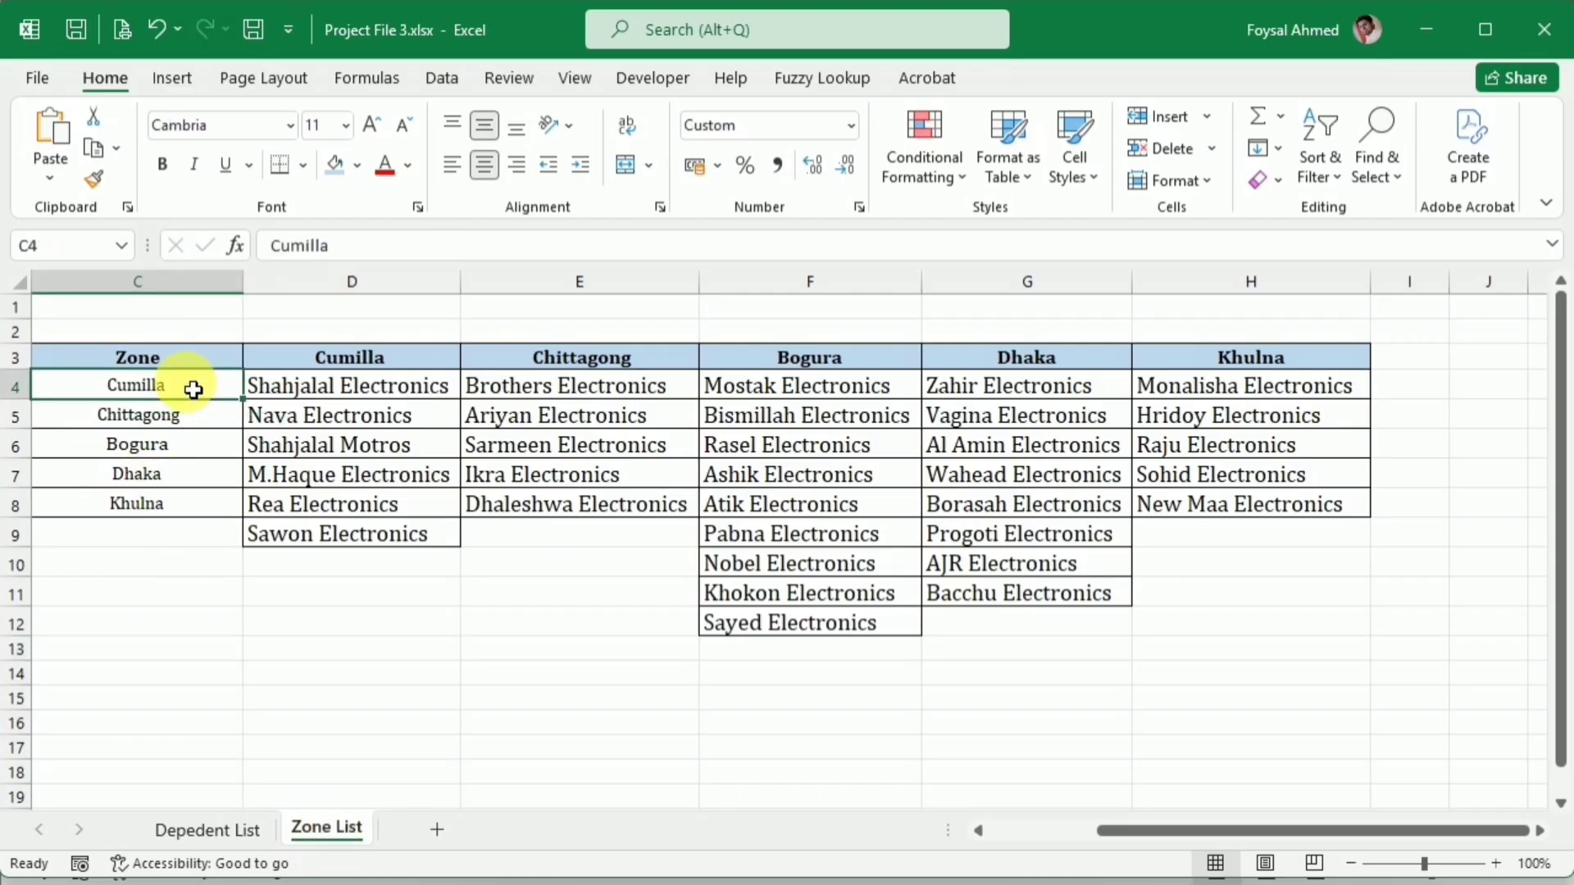
drag(410, 394, 415, 540)
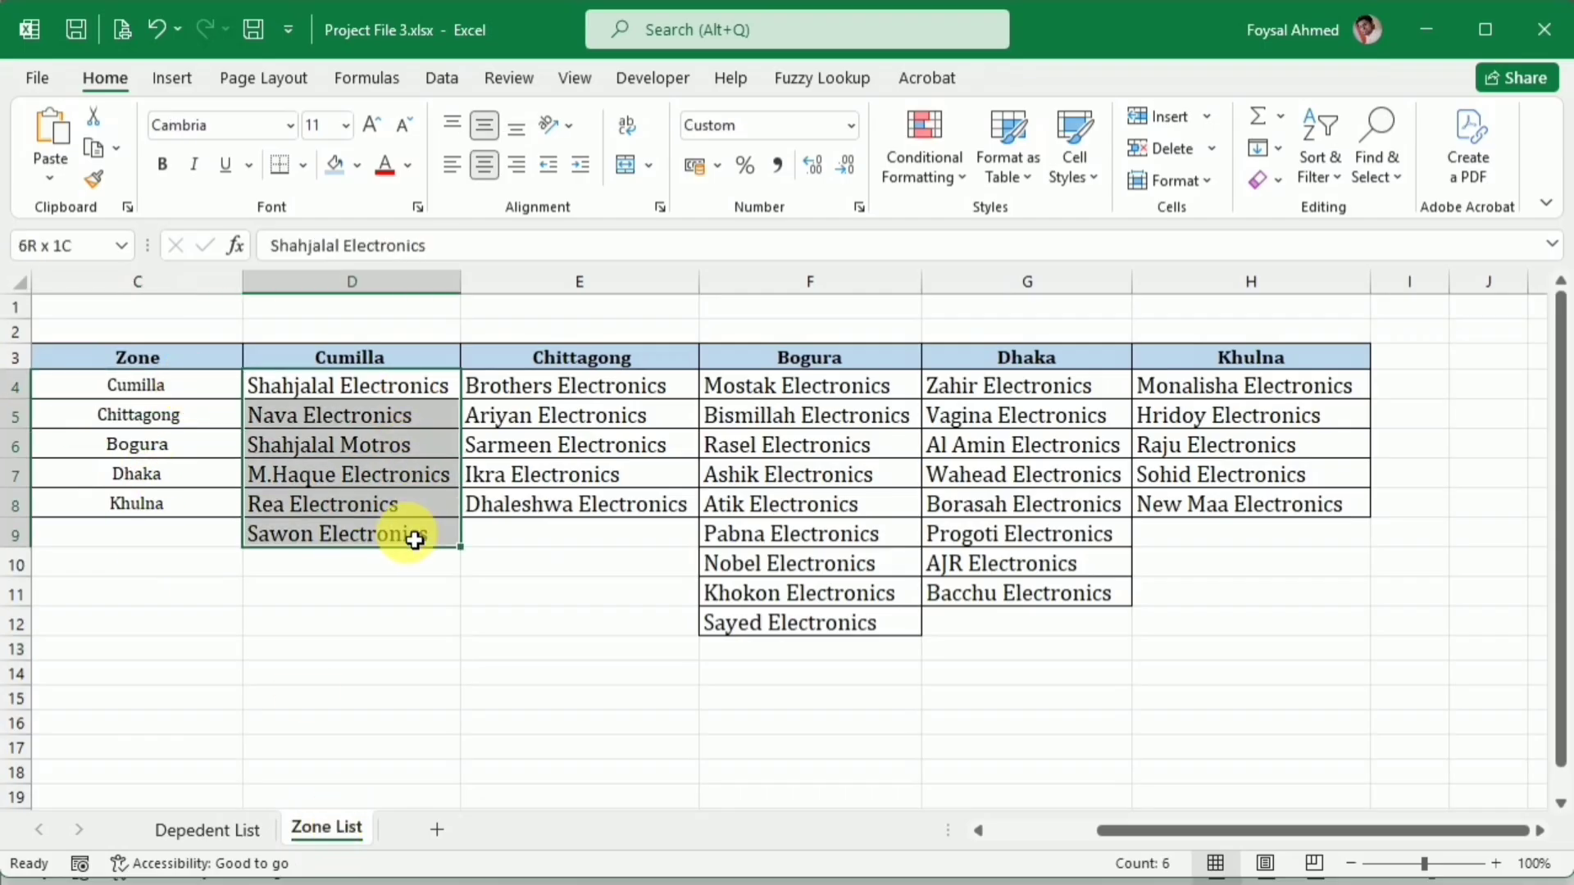
click(137, 450)
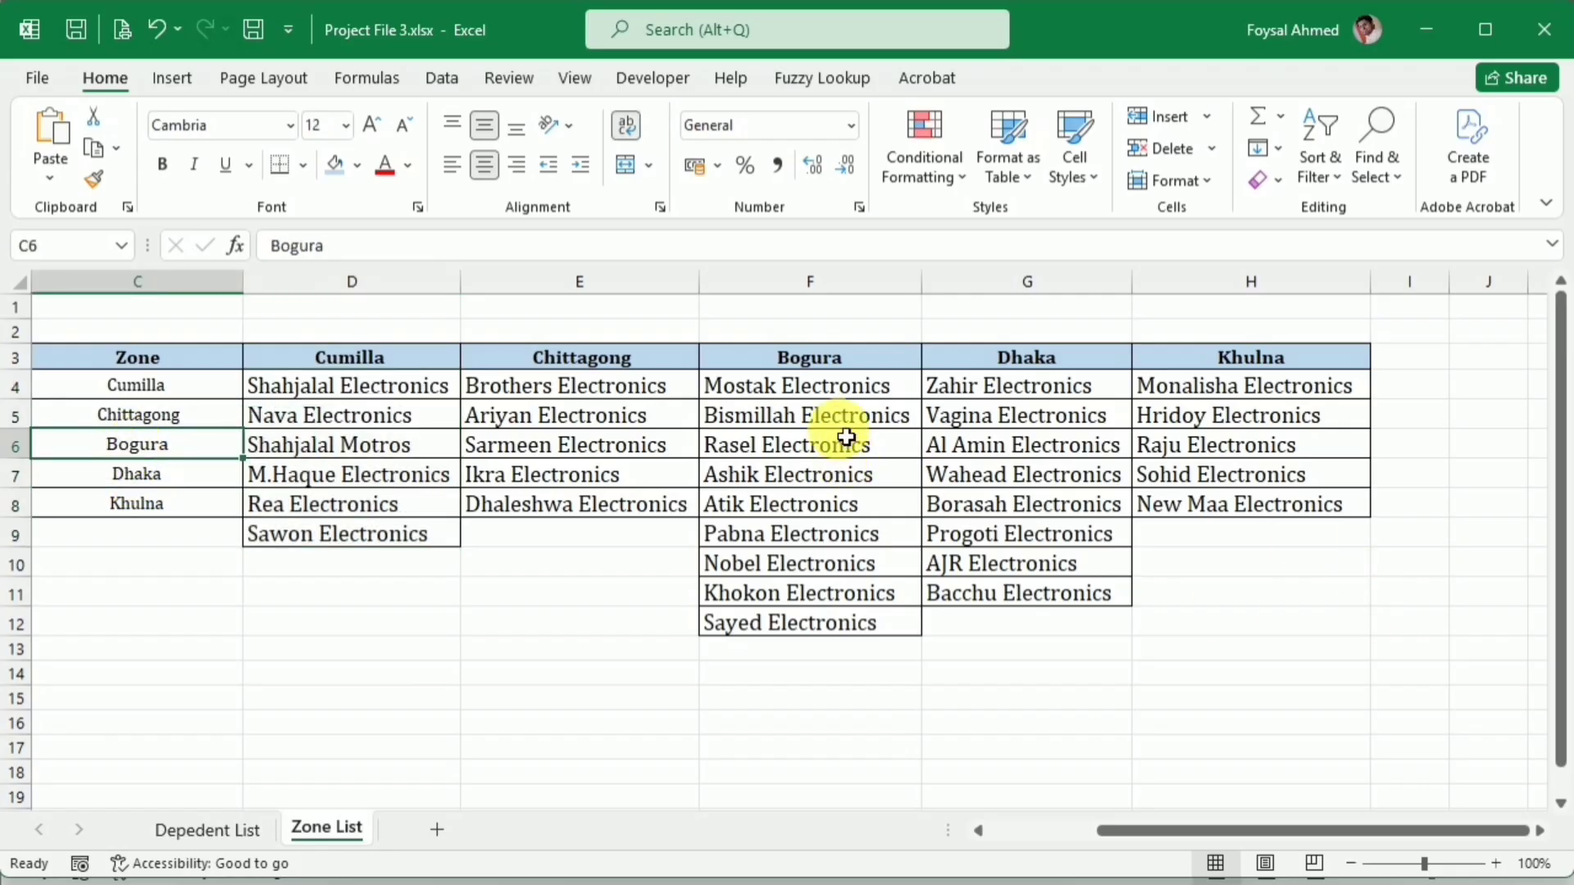
drag(843, 397, 860, 596)
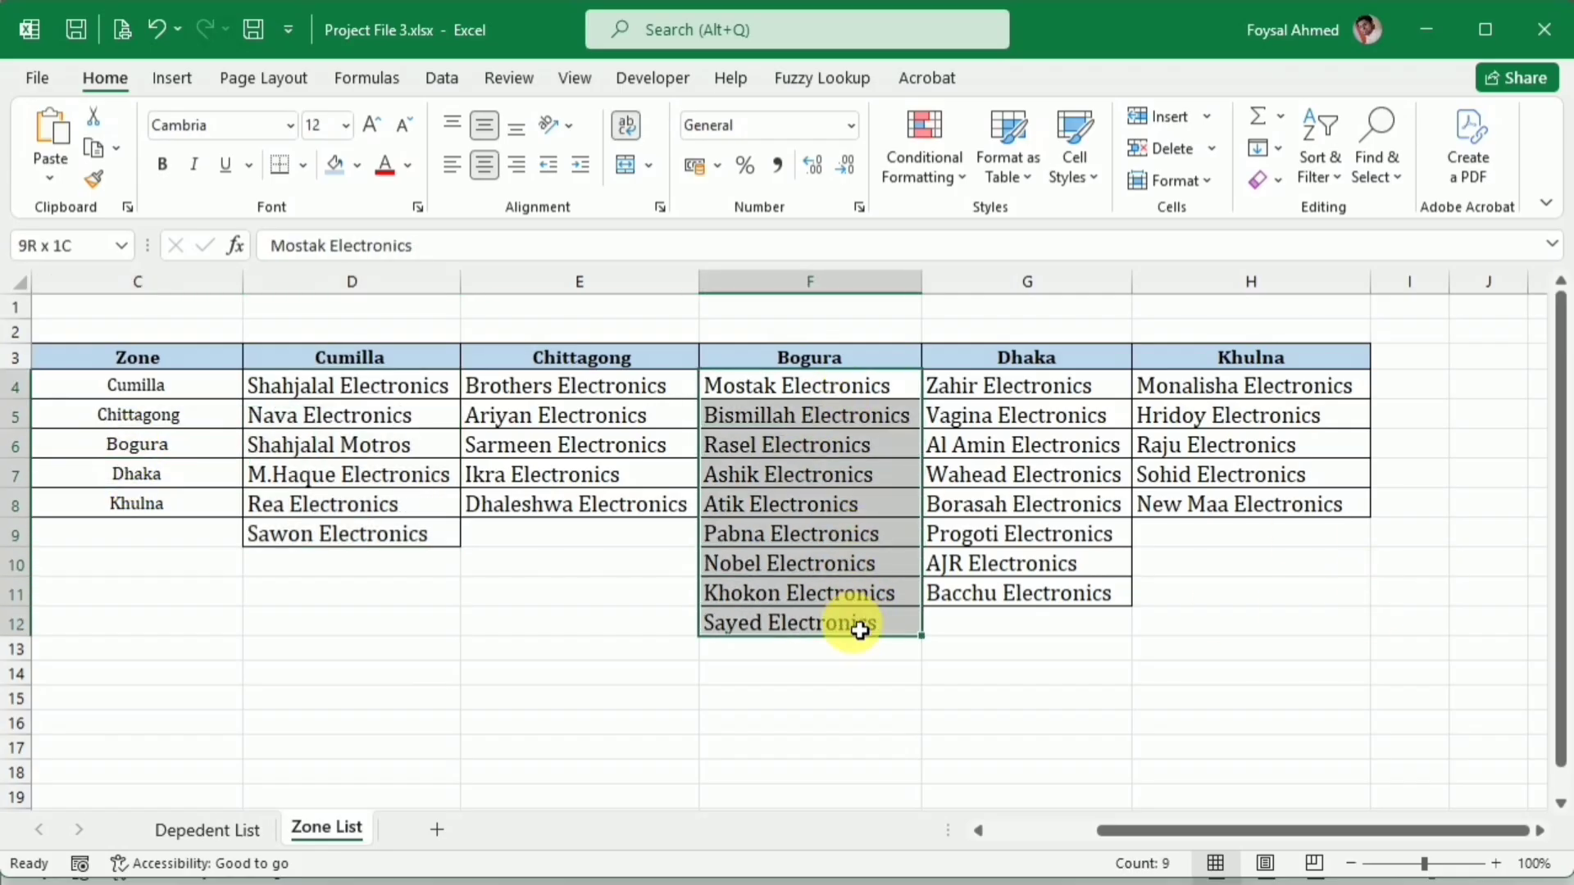
click(143, 512)
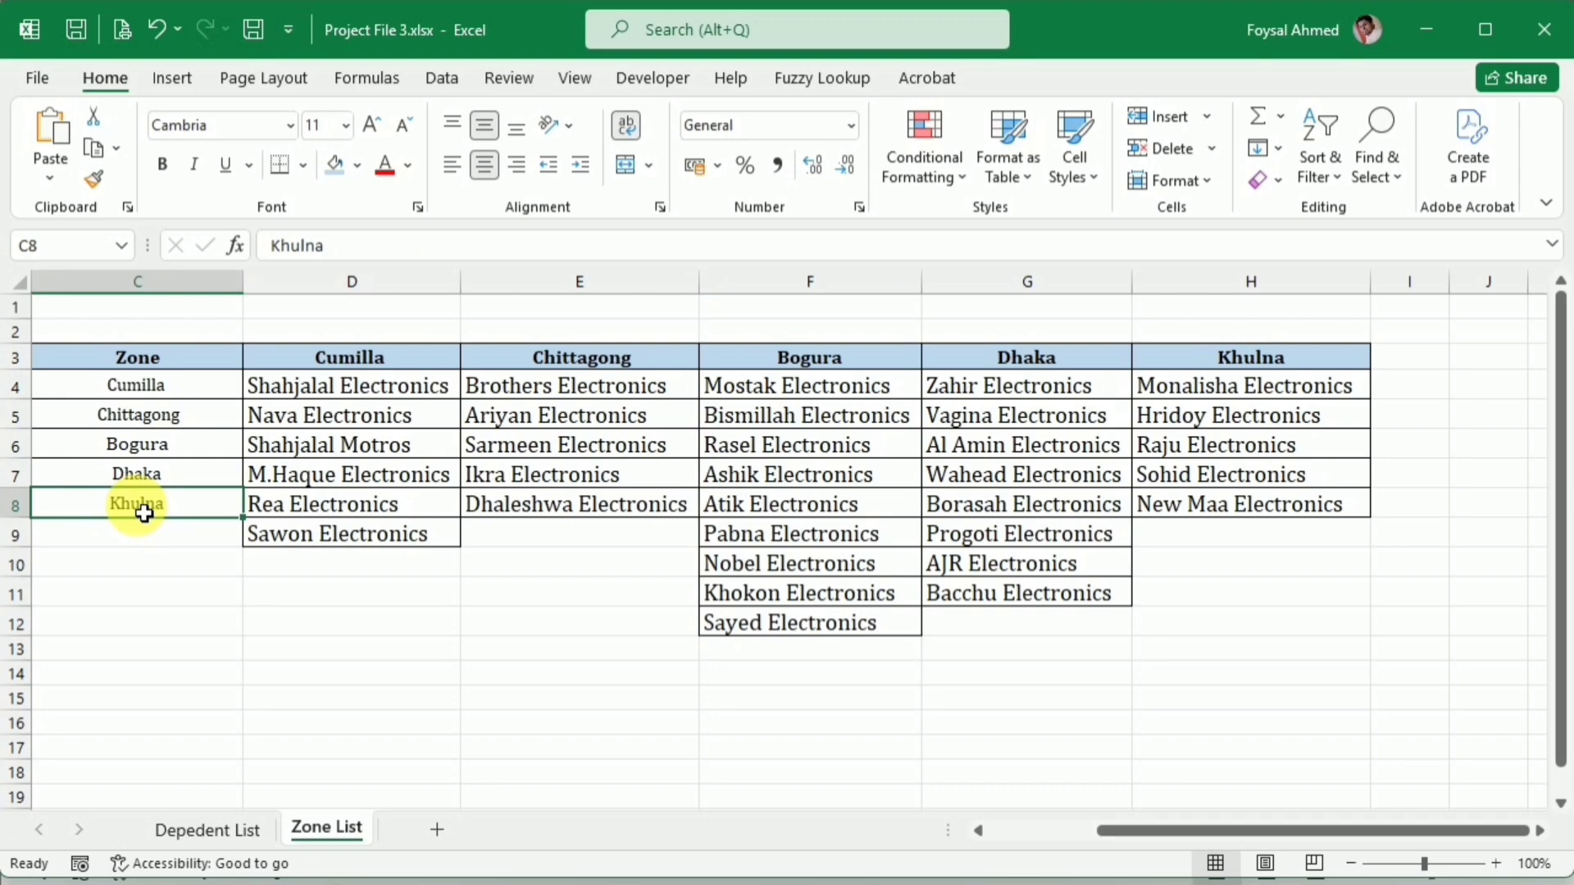
drag(1213, 382, 1219, 512)
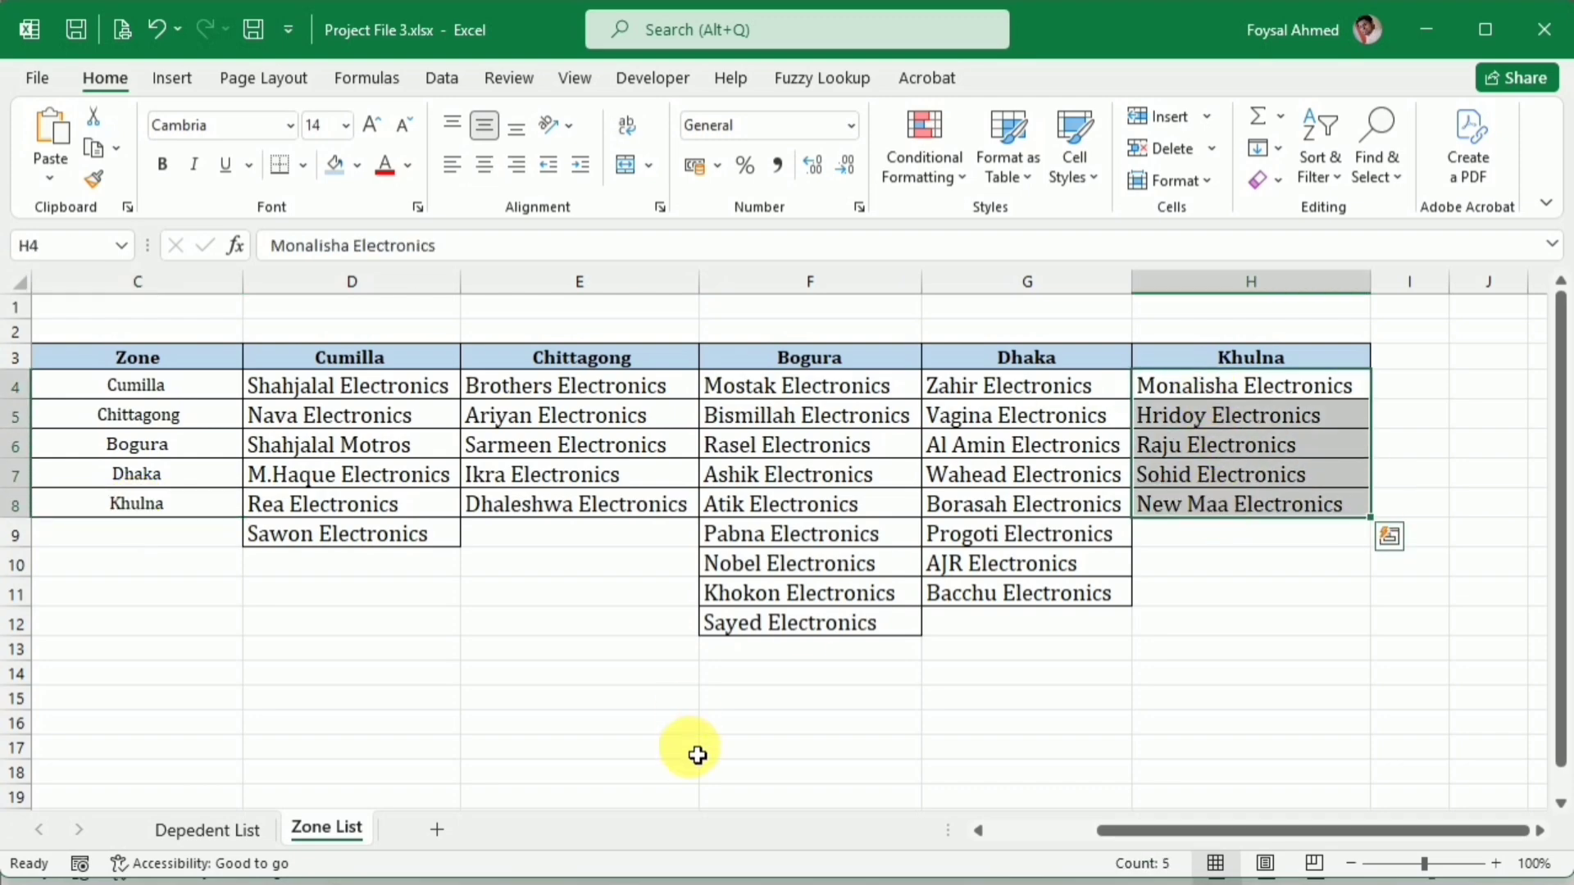
click(792, 693)
Step: Define a workbook-level name Zone that refers to the zone names in C4:C8 of the Zone List sheet
click(204, 369)
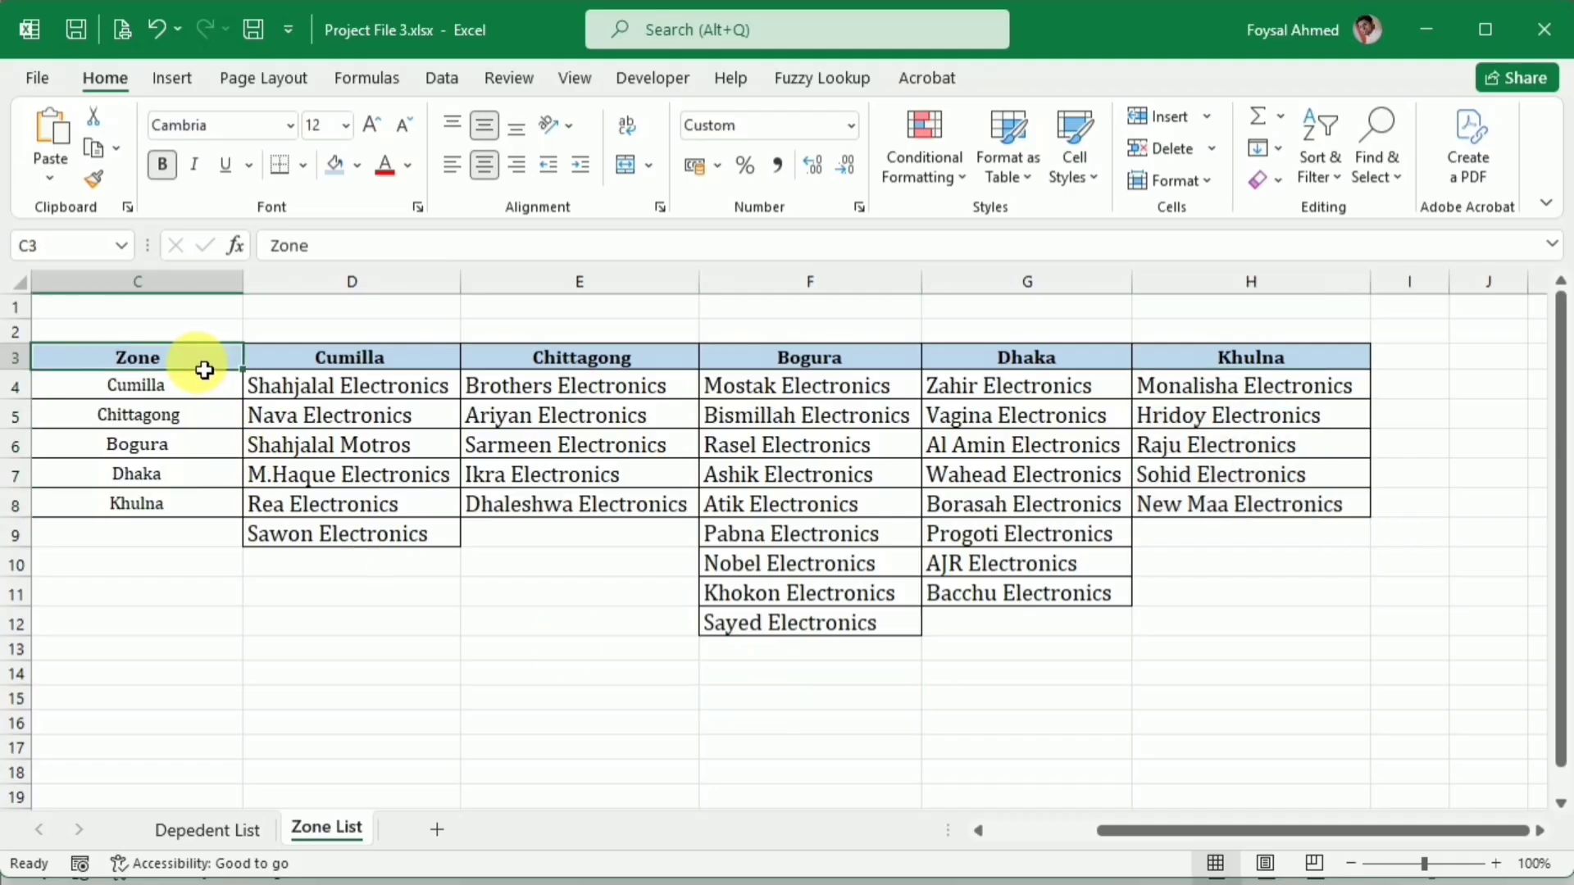
click(365, 74)
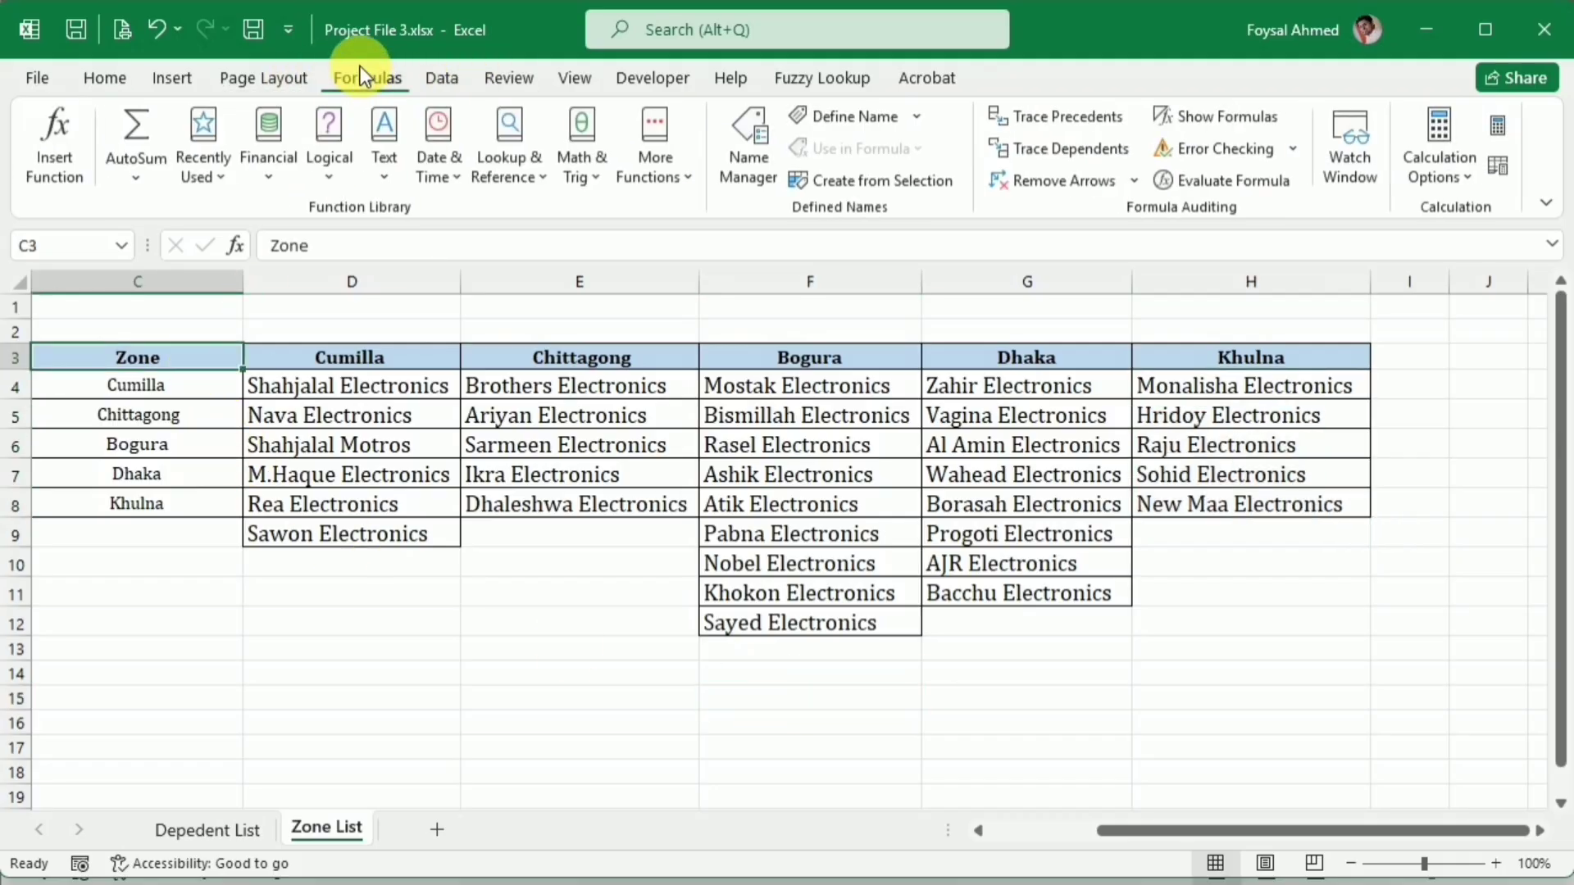
click(737, 151)
click(427, 166)
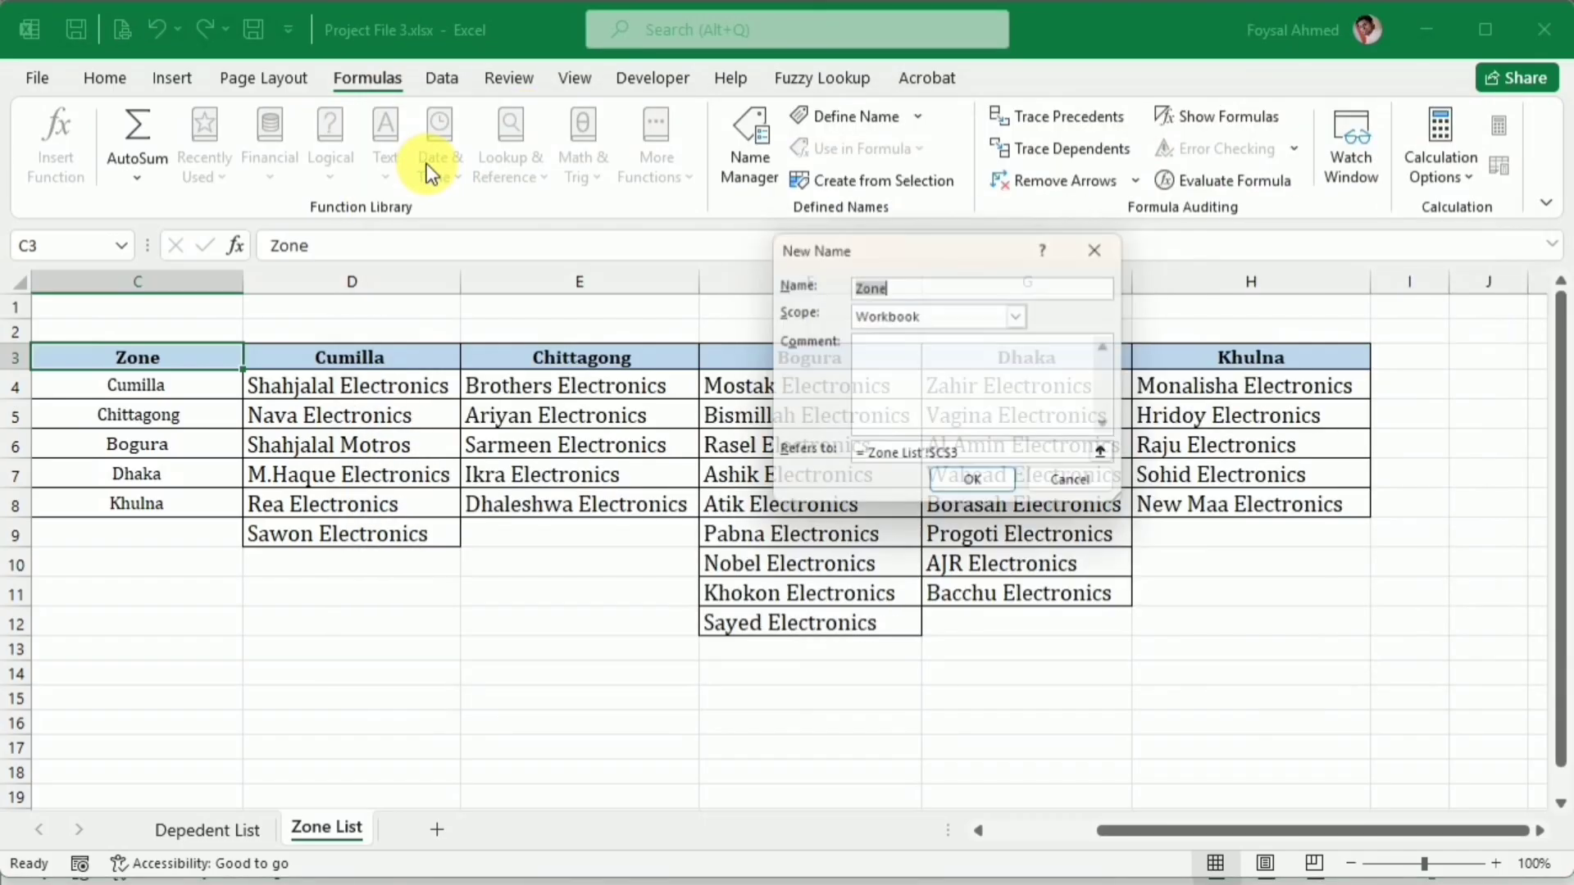
click(1115, 461)
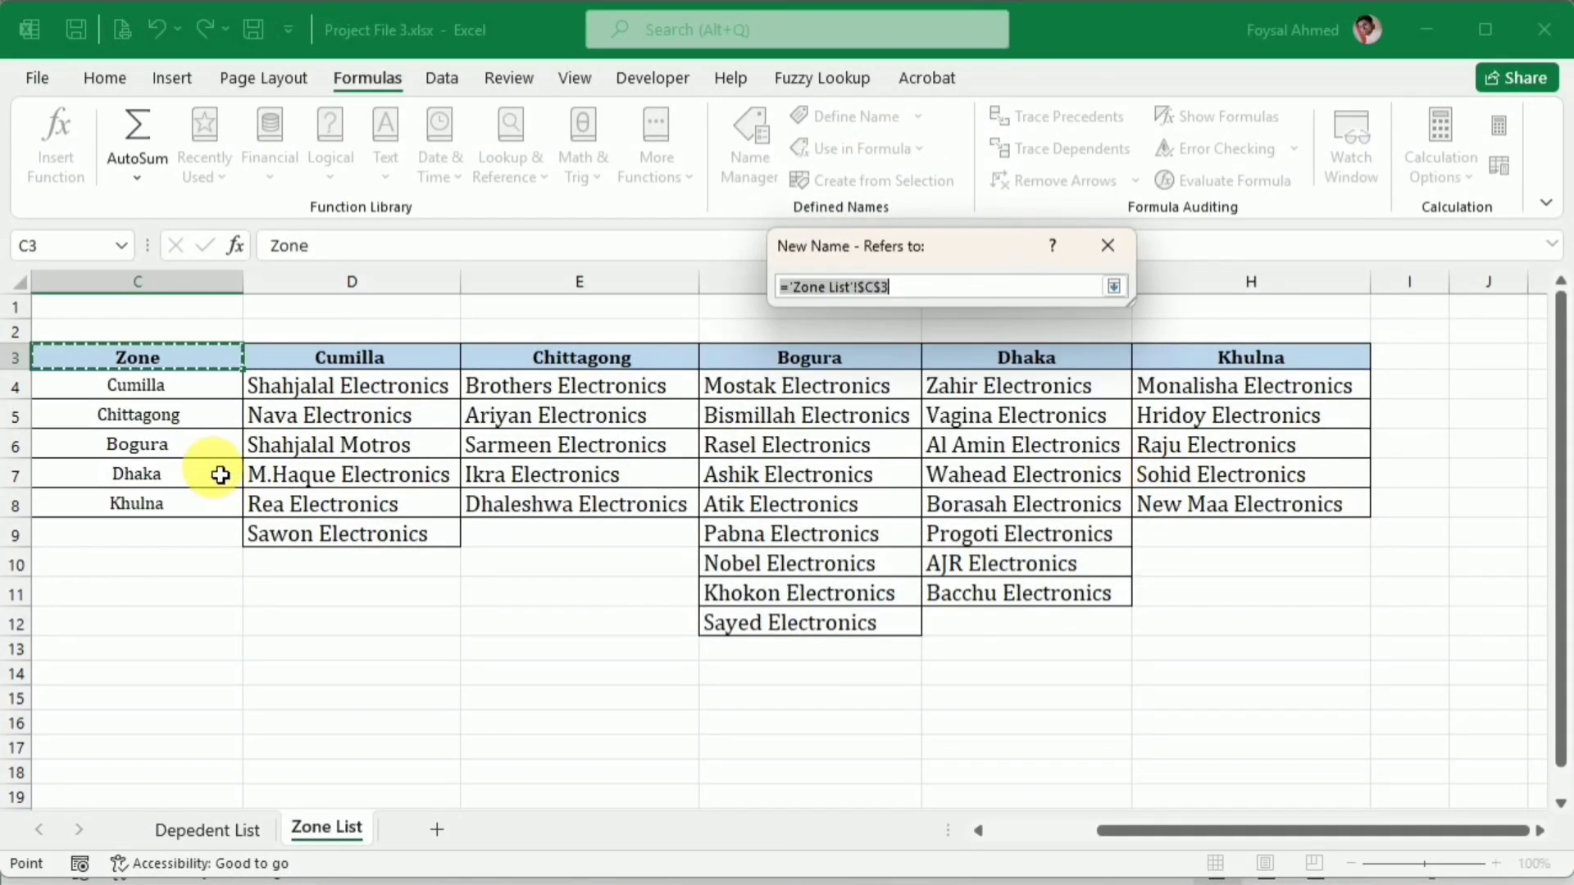
drag(210, 394, 204, 501)
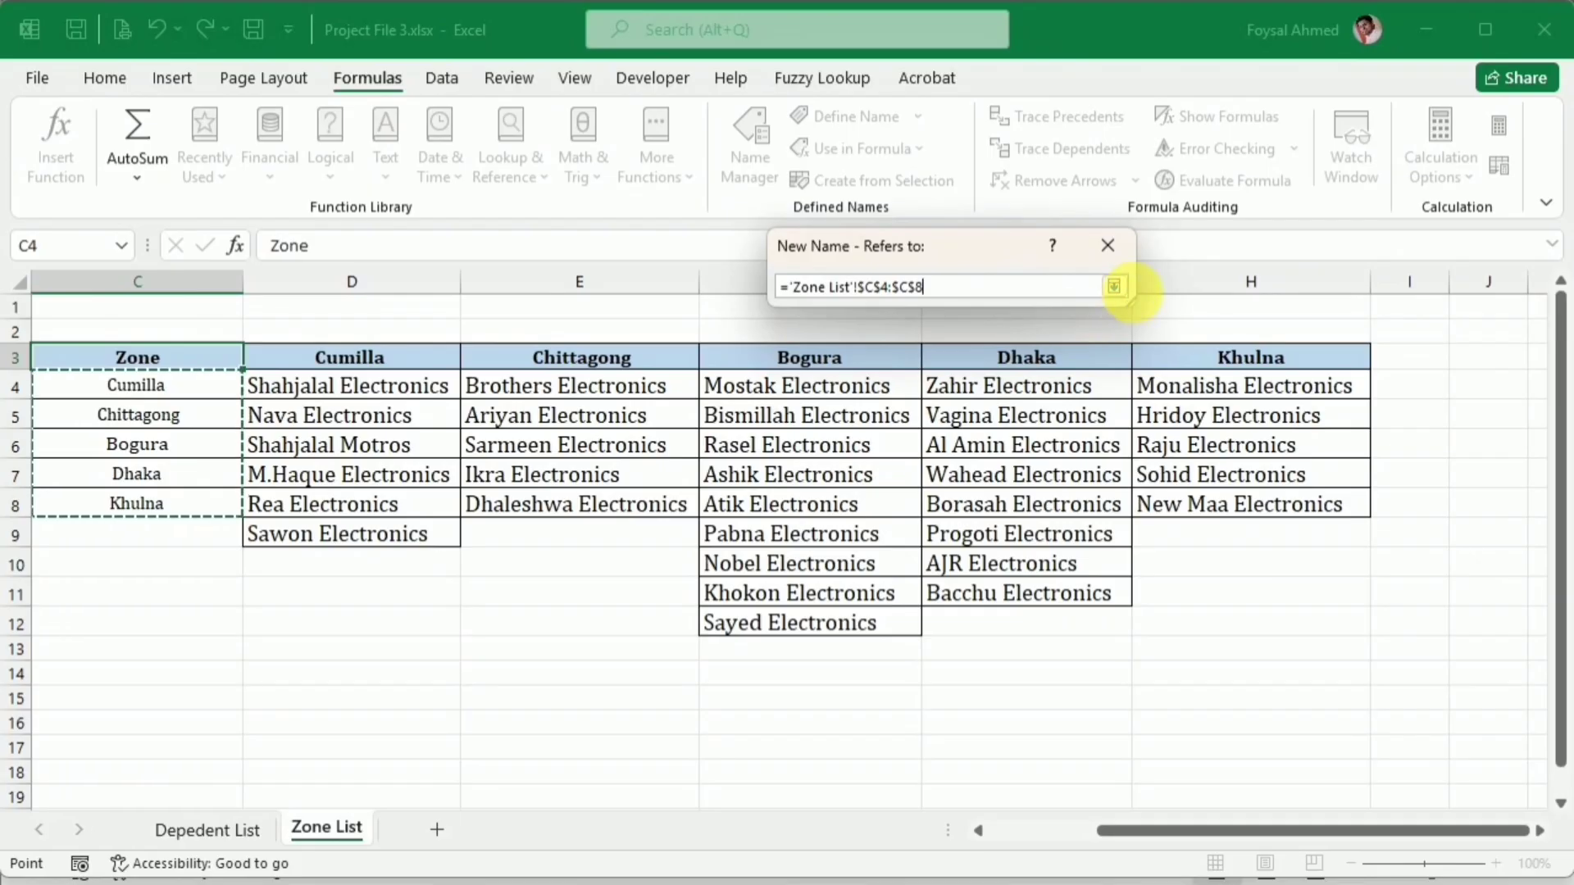
click(1114, 286)
click(957, 494)
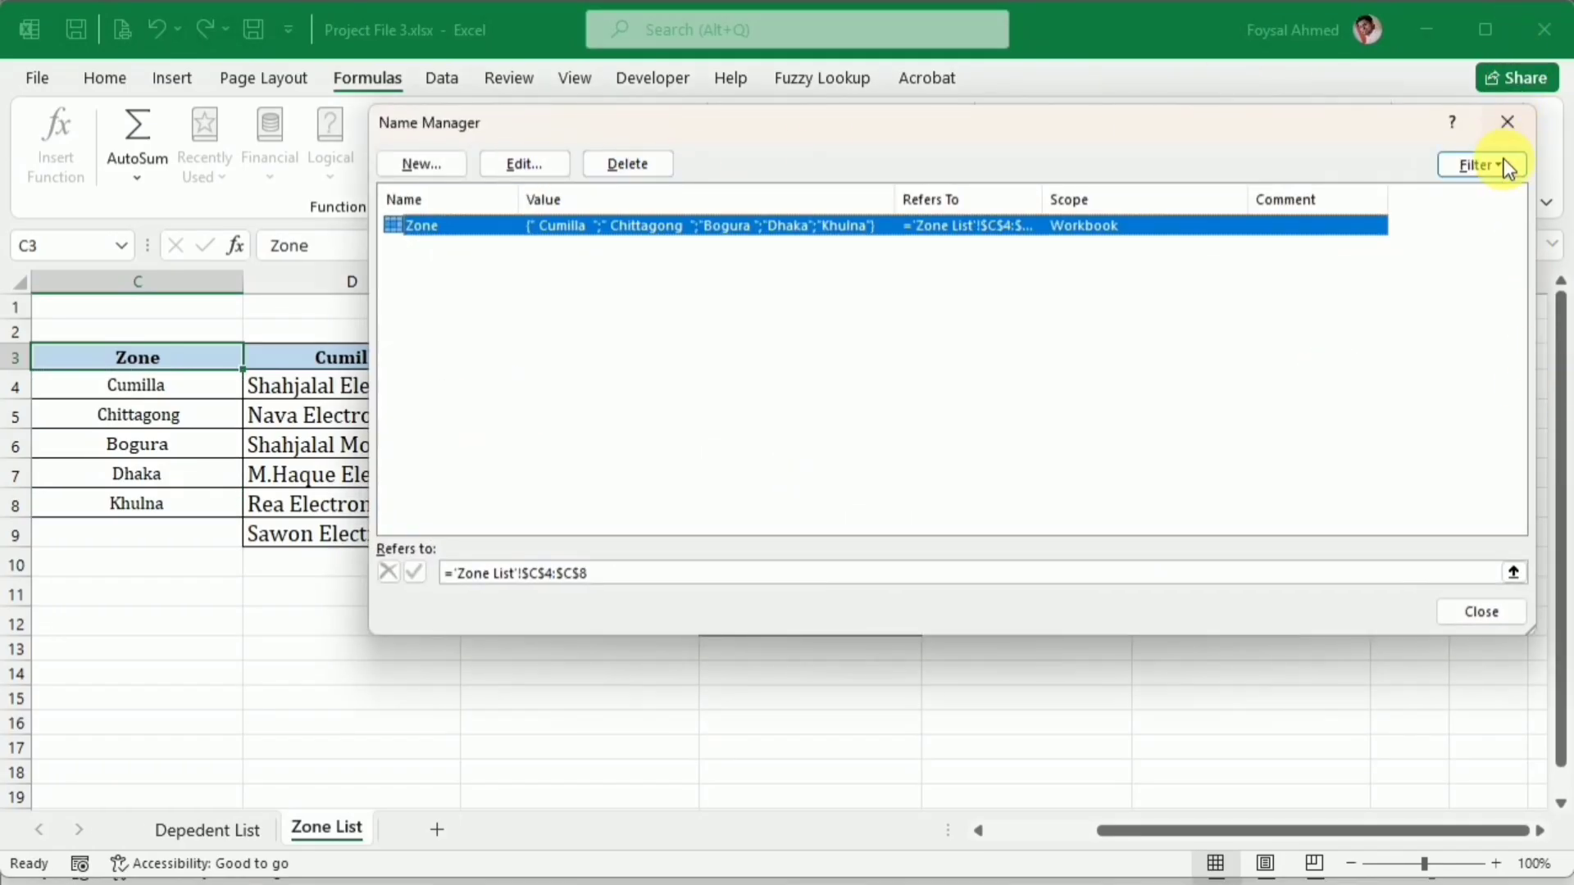
click(1506, 121)
Step: Define a workbook-level name Cumilla that refers to the range D4:D12 of the Zone List sheet
click(328, 360)
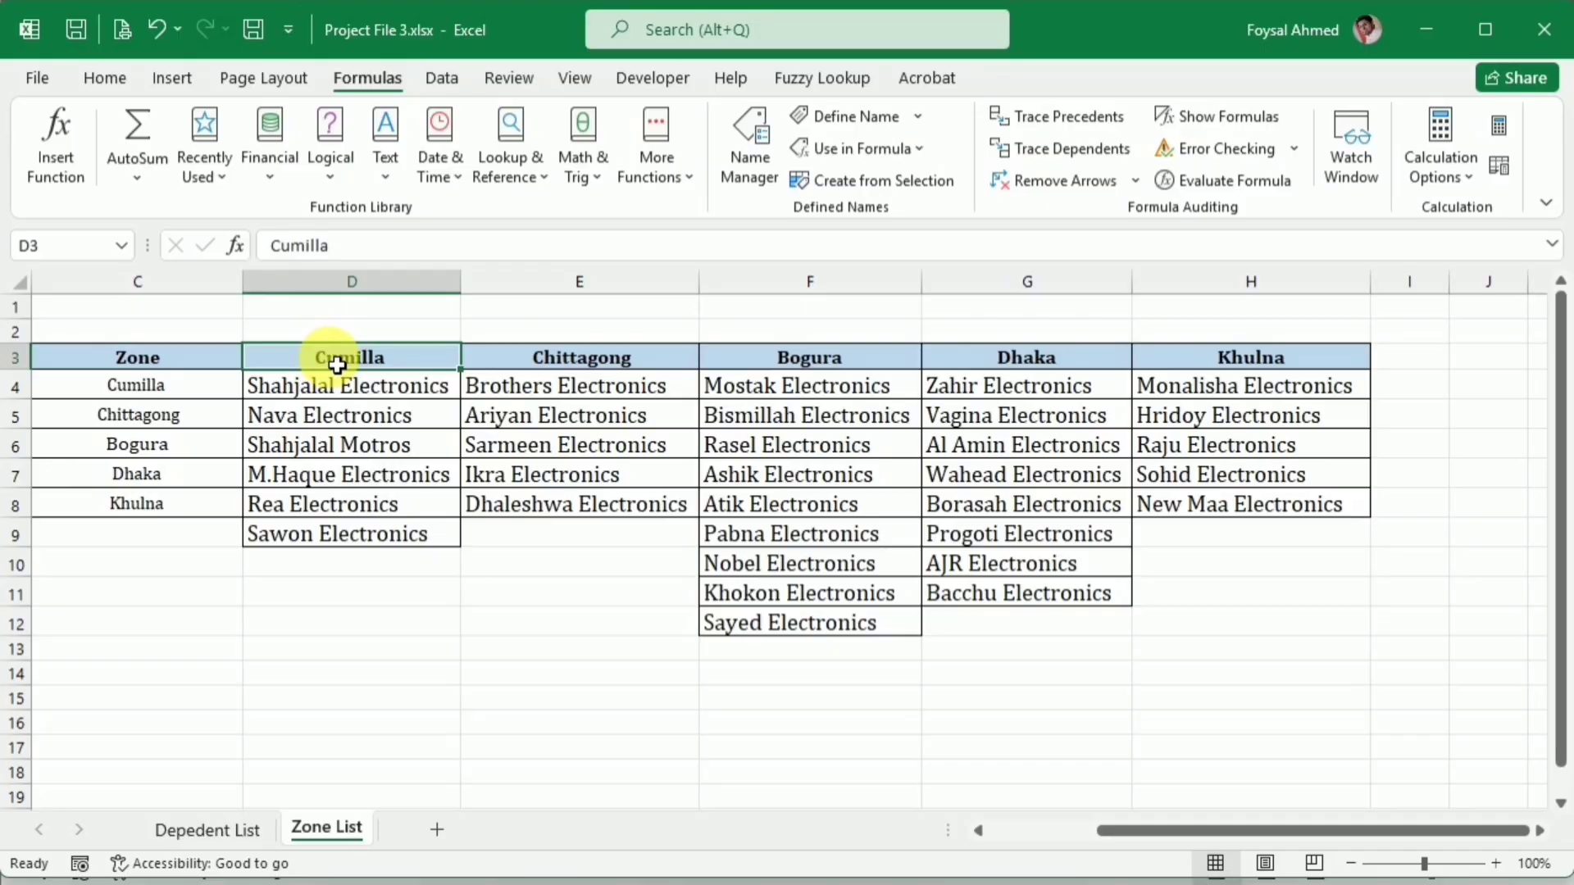
click(748, 144)
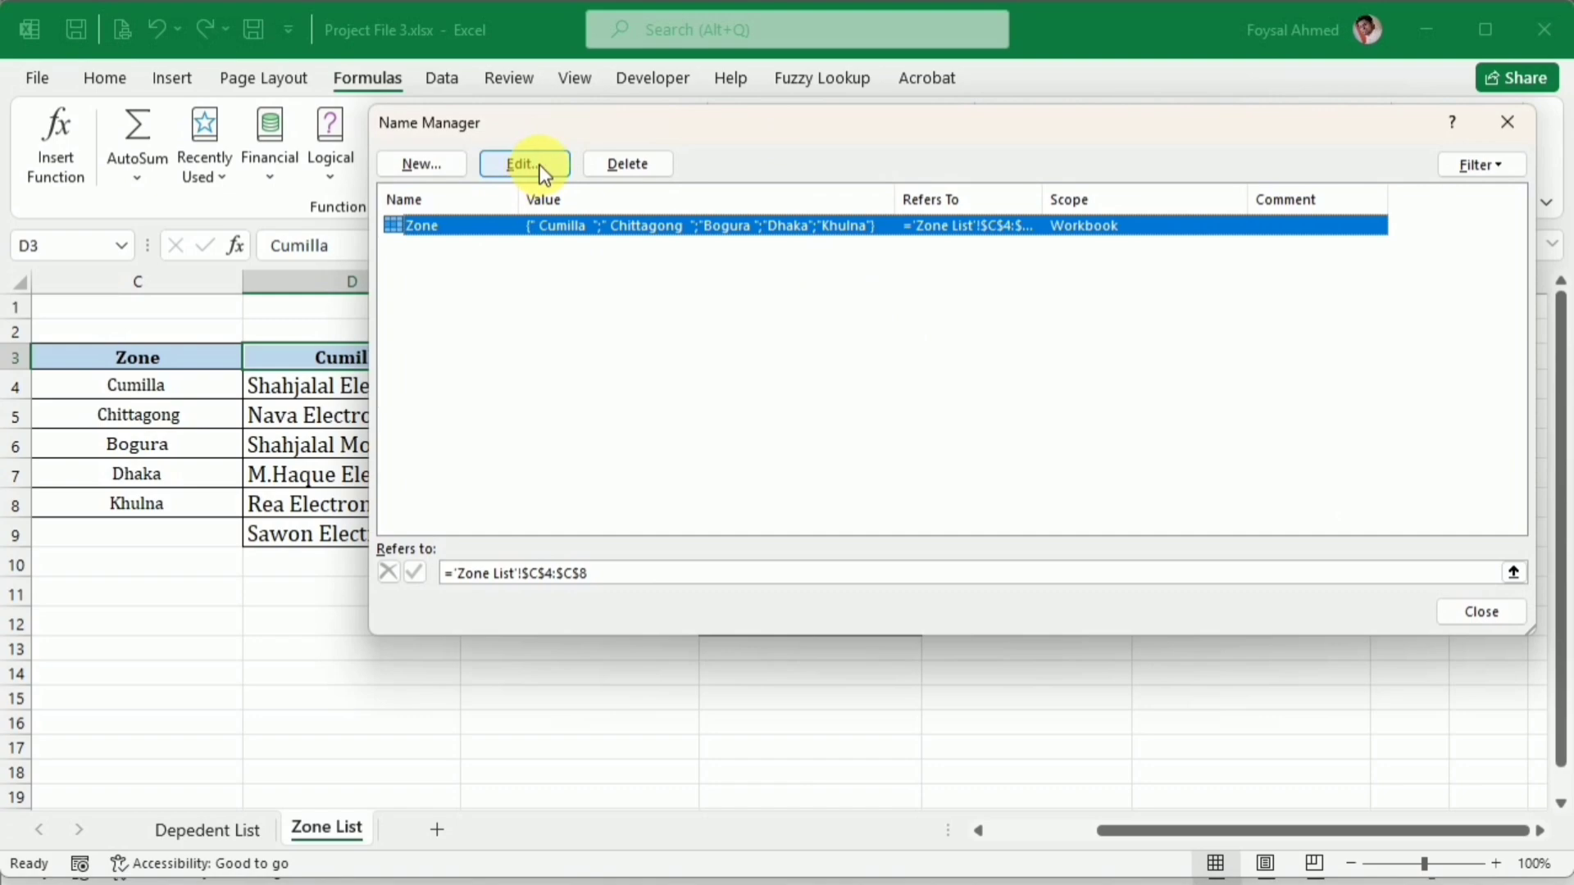
click(450, 167)
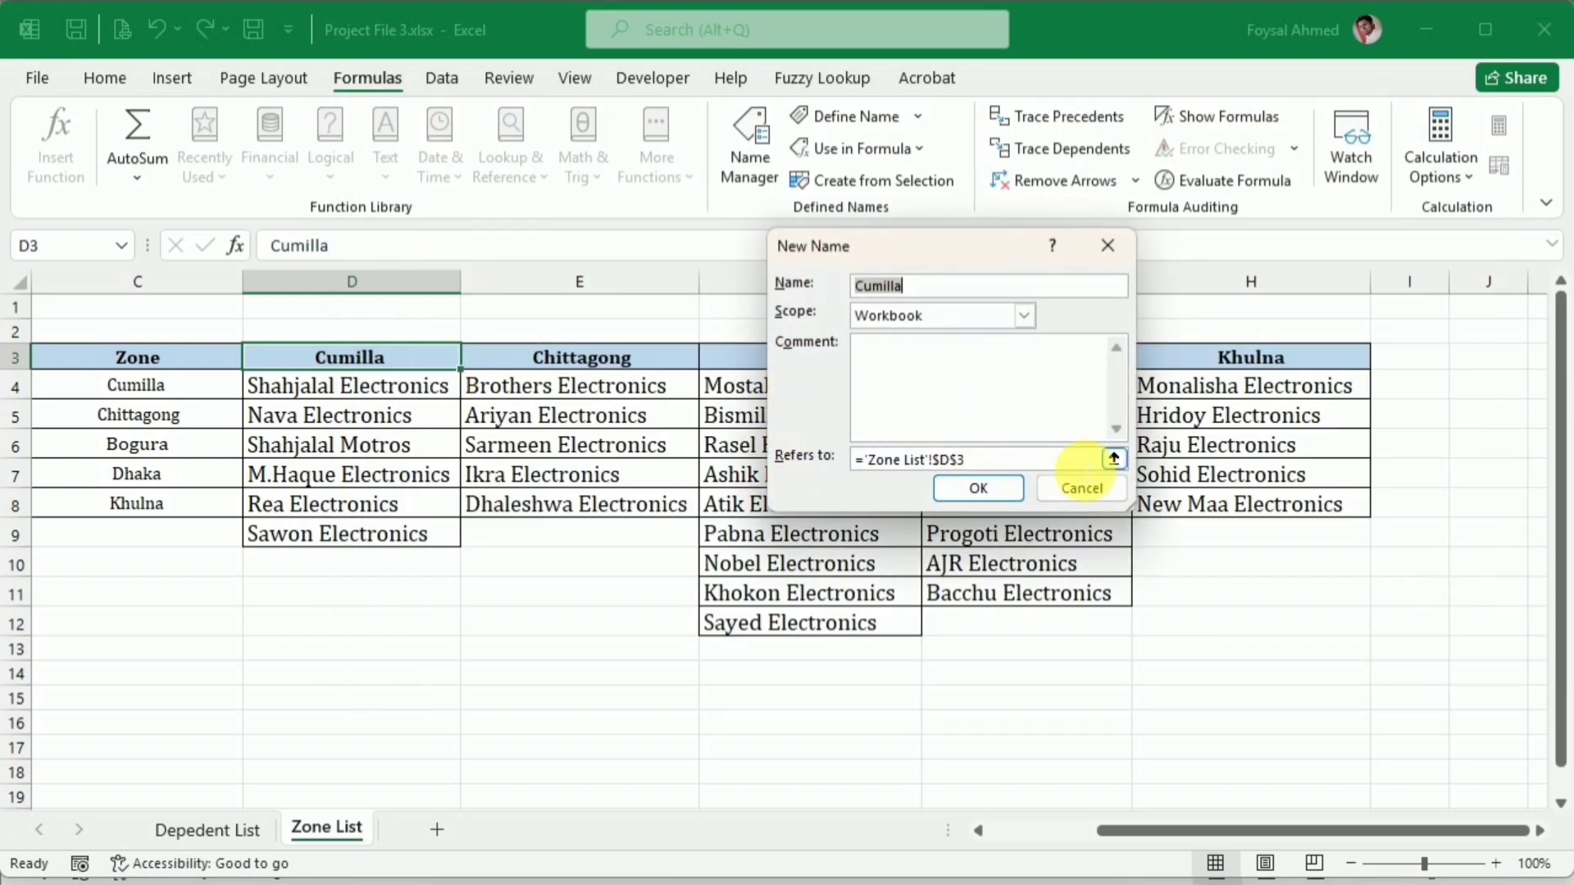
click(1113, 459)
drag(351, 385, 405, 643)
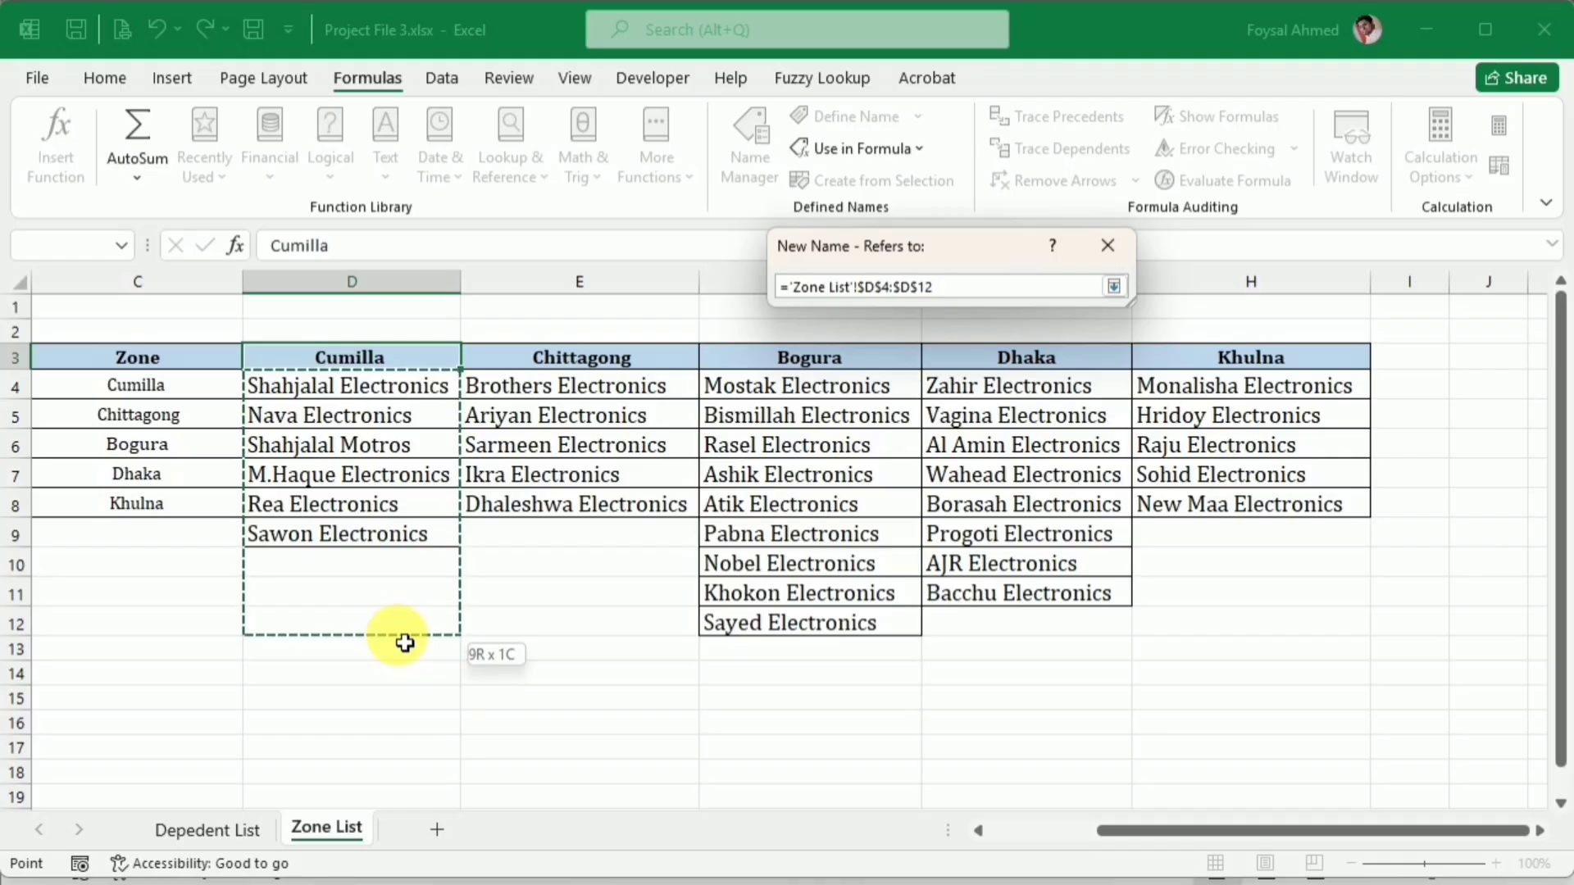
click(1113, 287)
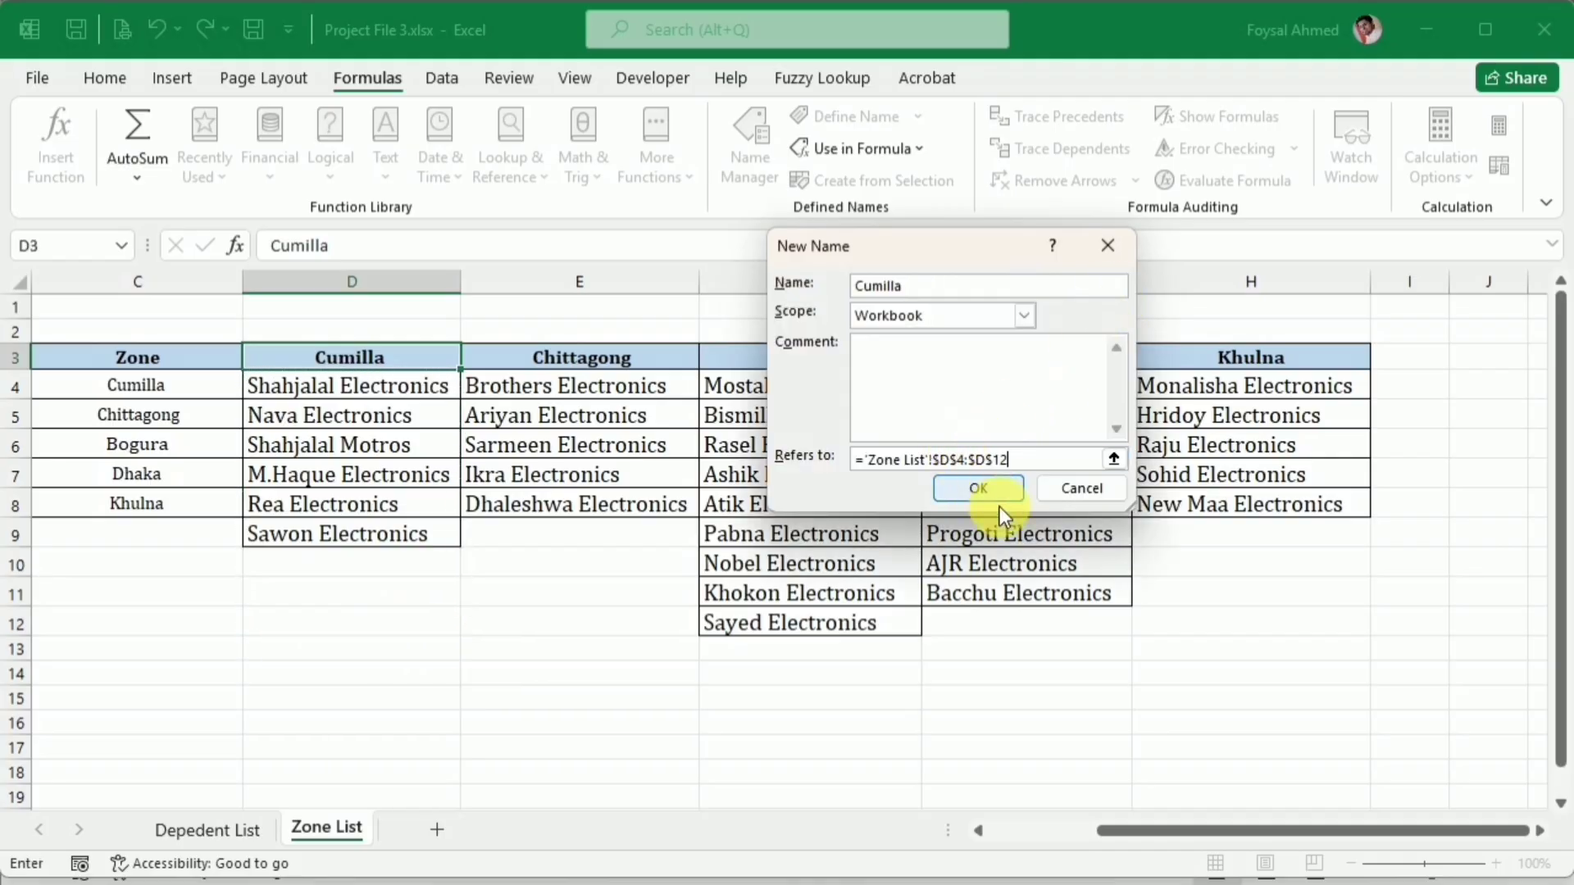
click(980, 489)
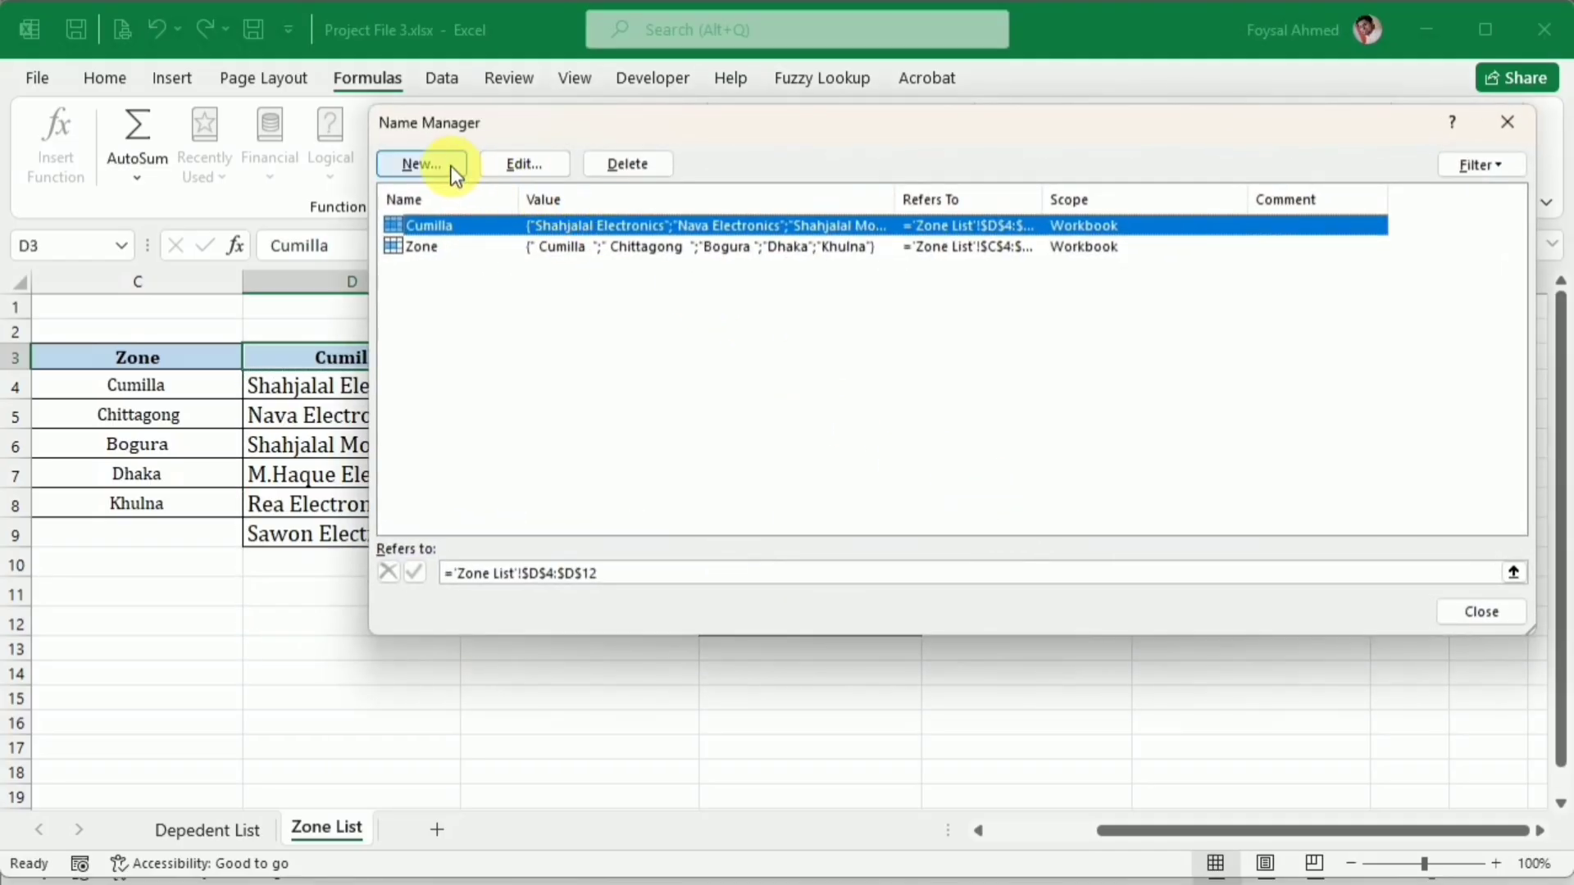
click(1506, 121)
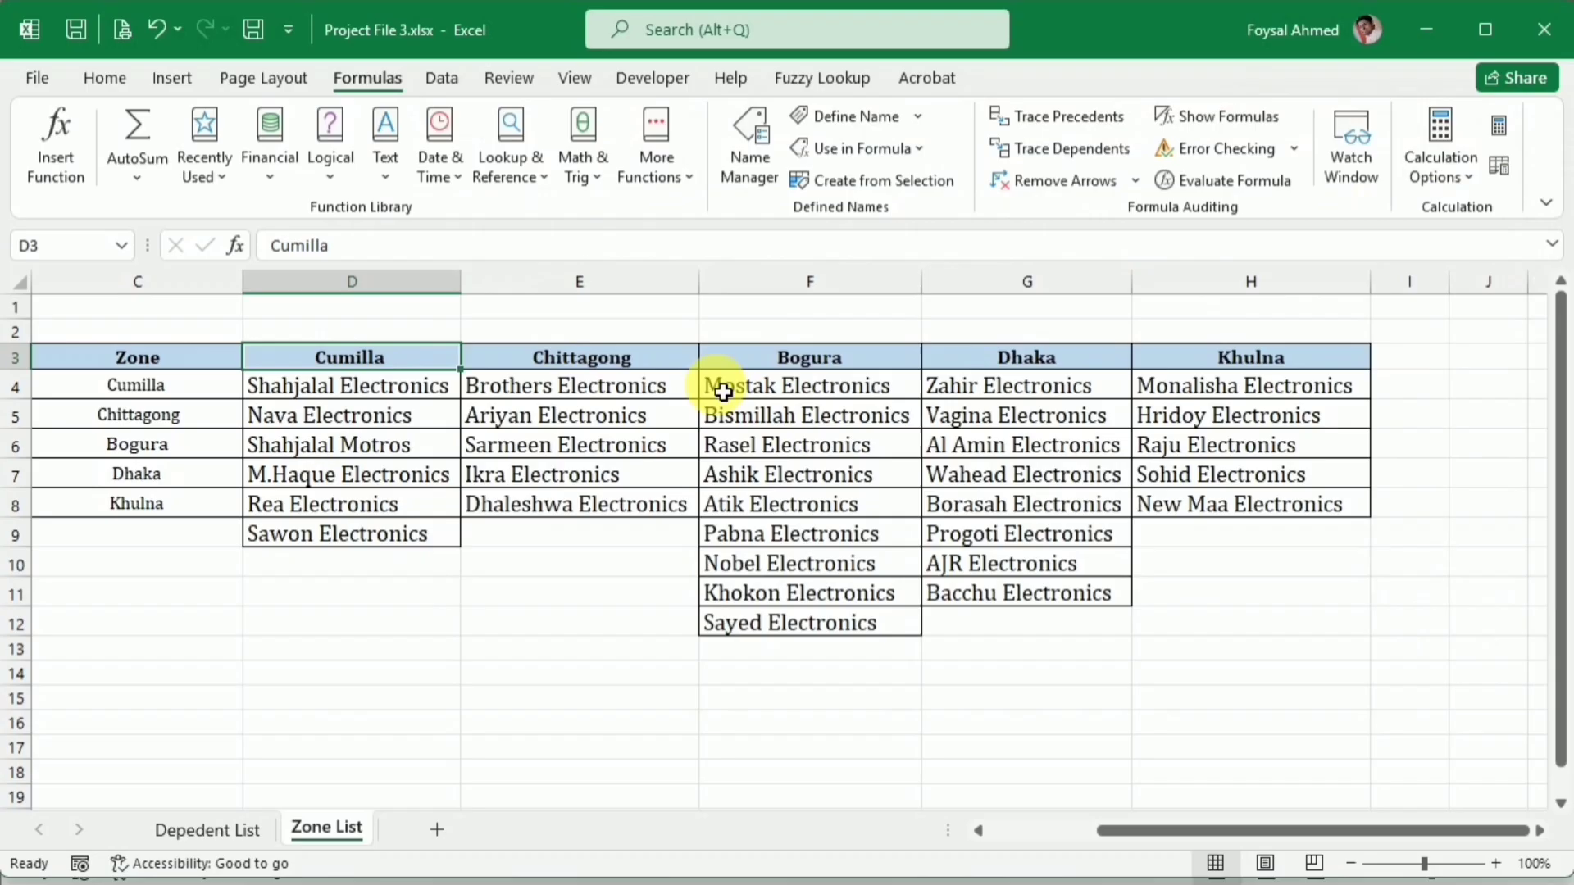
Step: Define a workbook-level name Chittagong that refers to the range E4:E12 of the Zone List sheet
click(609, 370)
mouse_move(610, 370)
mouse_down()
mouse_move(614, 388)
mouse_move(617, 366)
mouse_up()
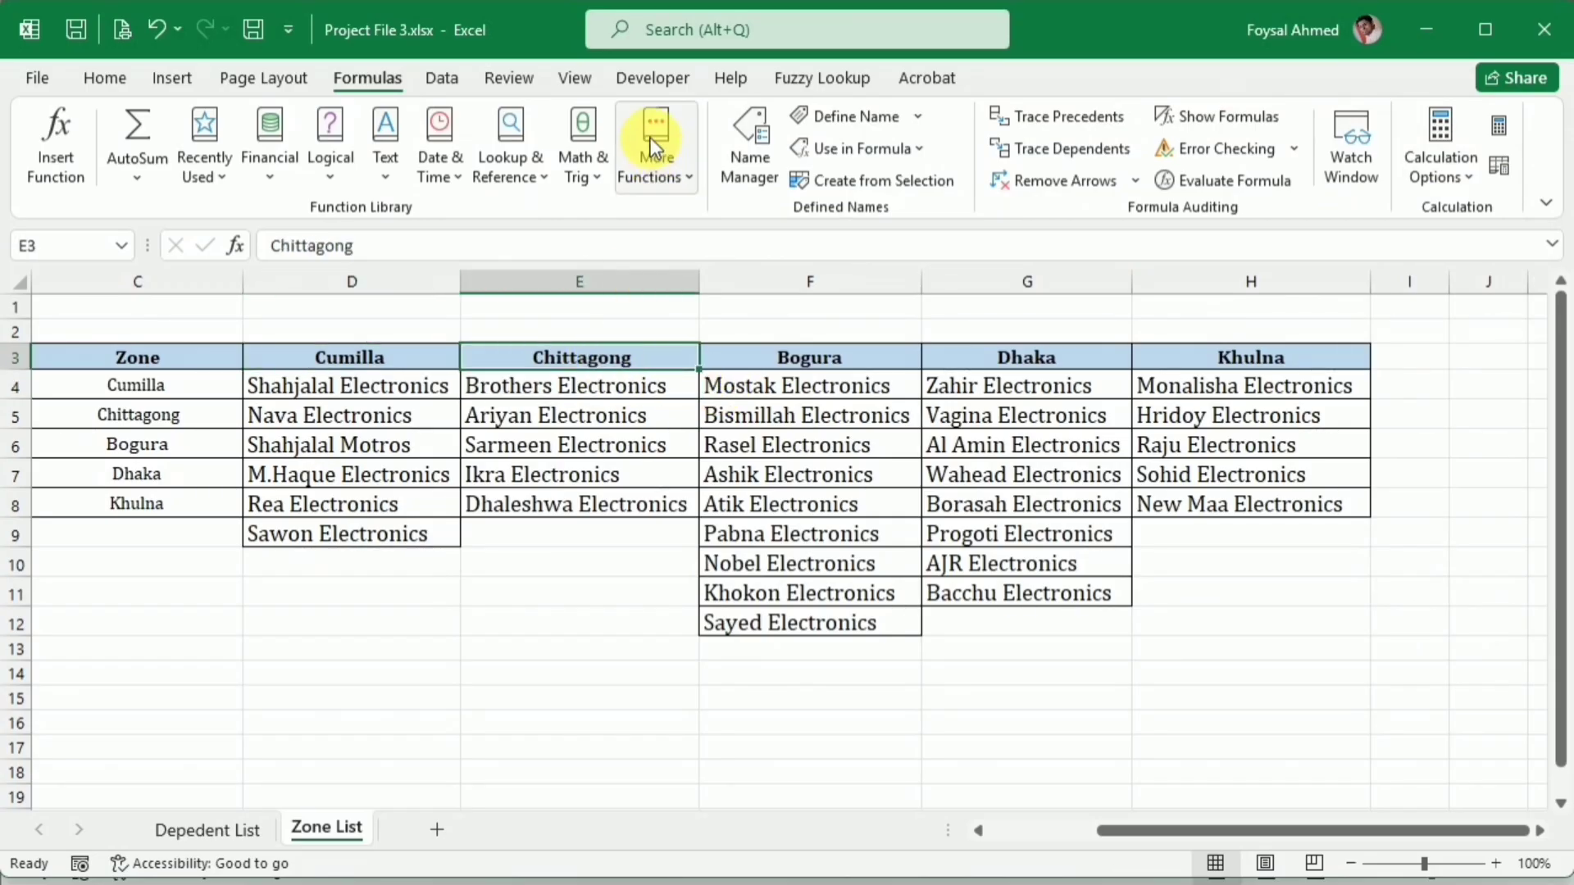
click(749, 145)
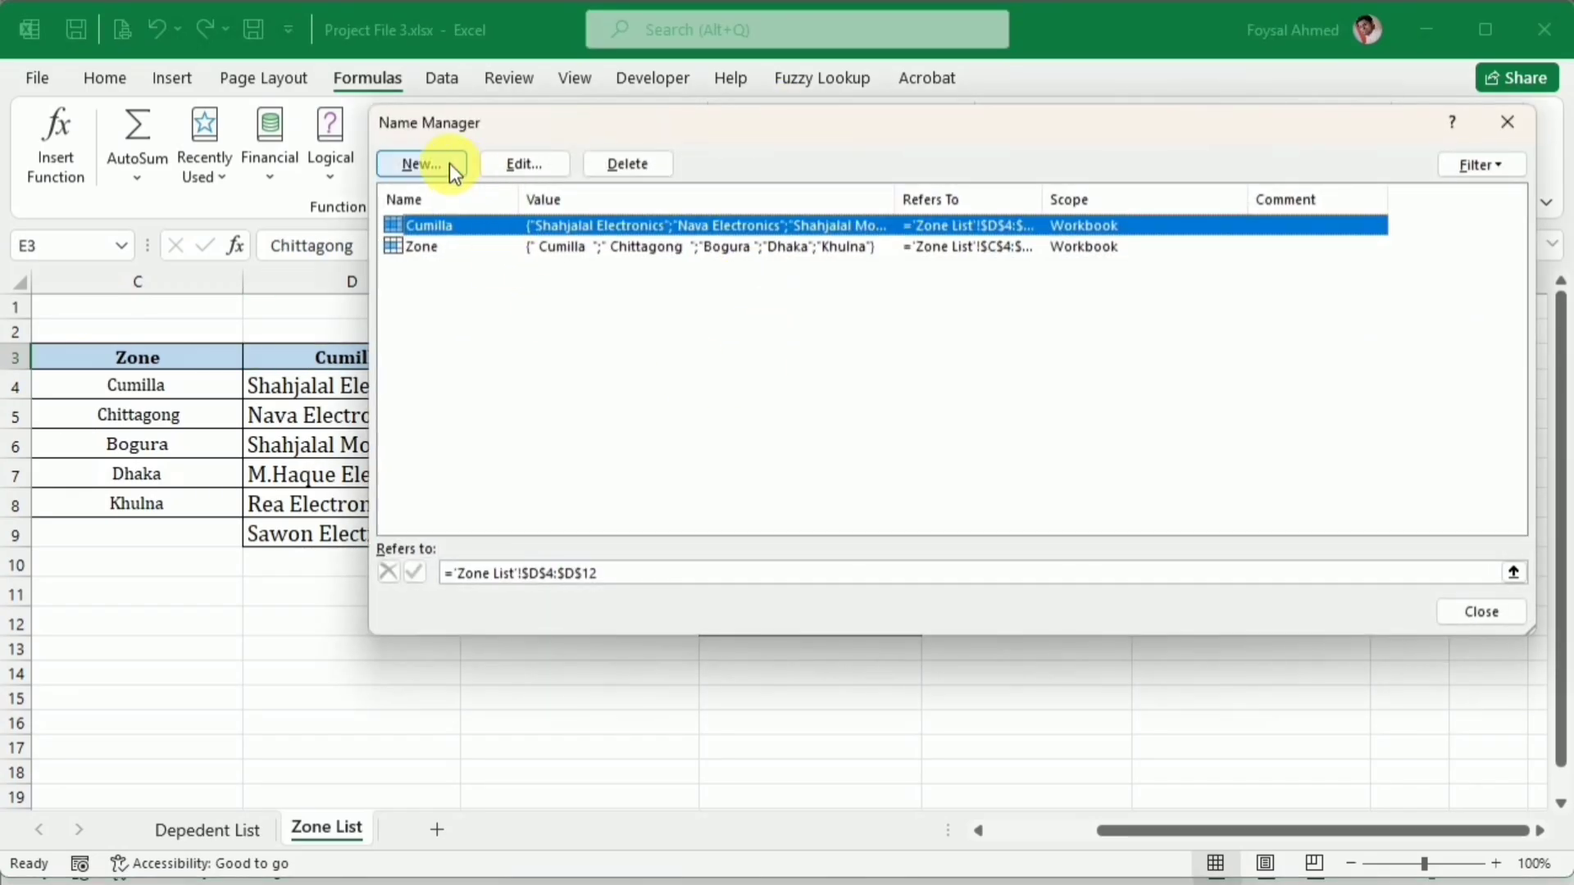
click(422, 164)
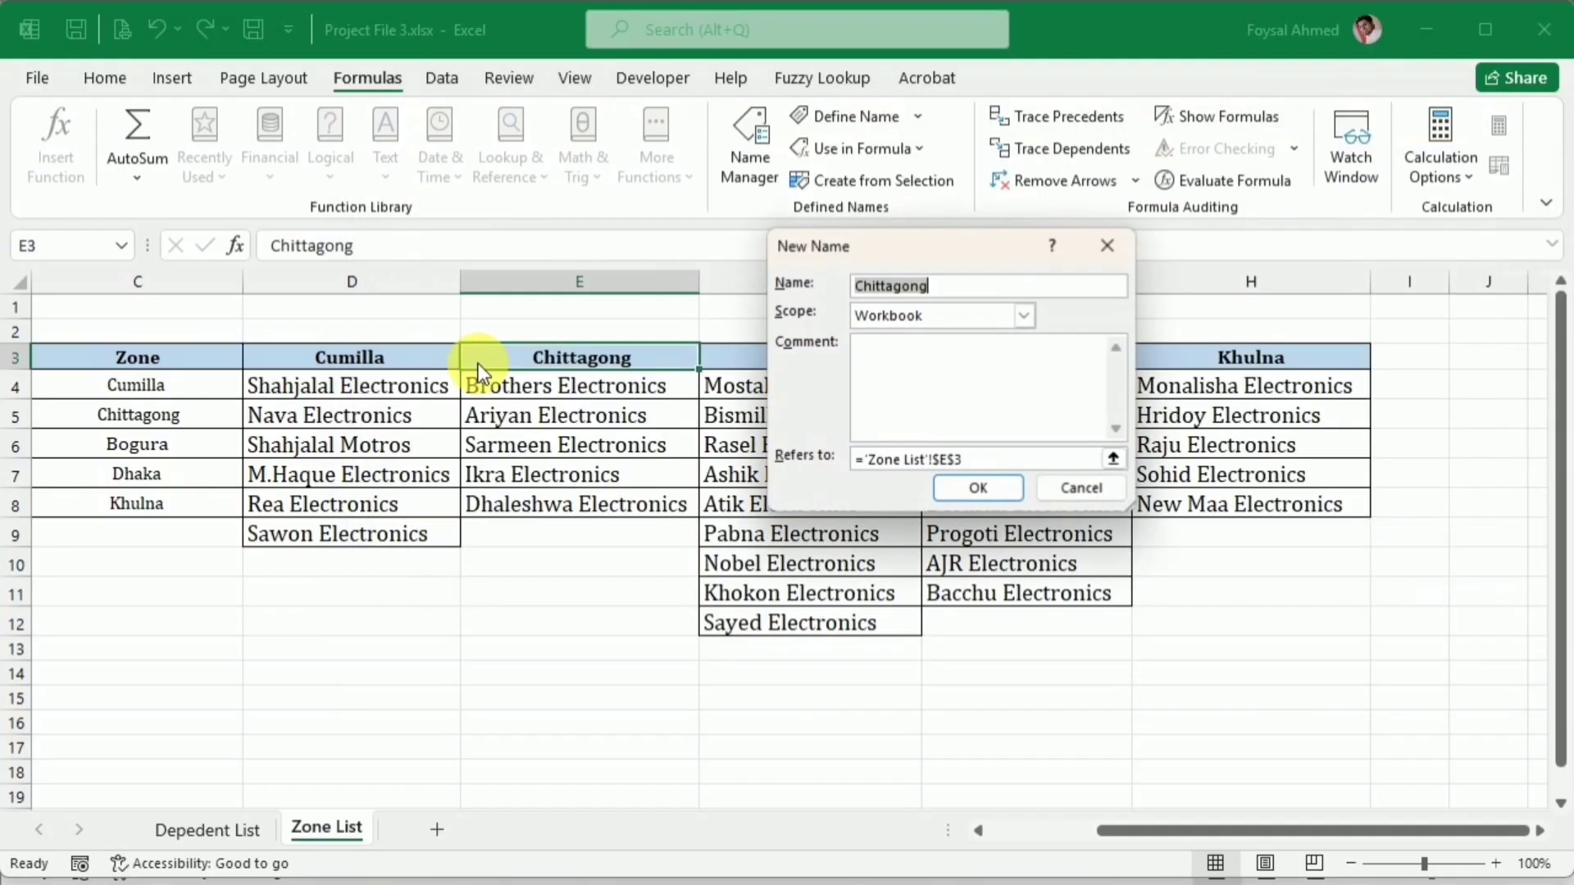
click(1113, 458)
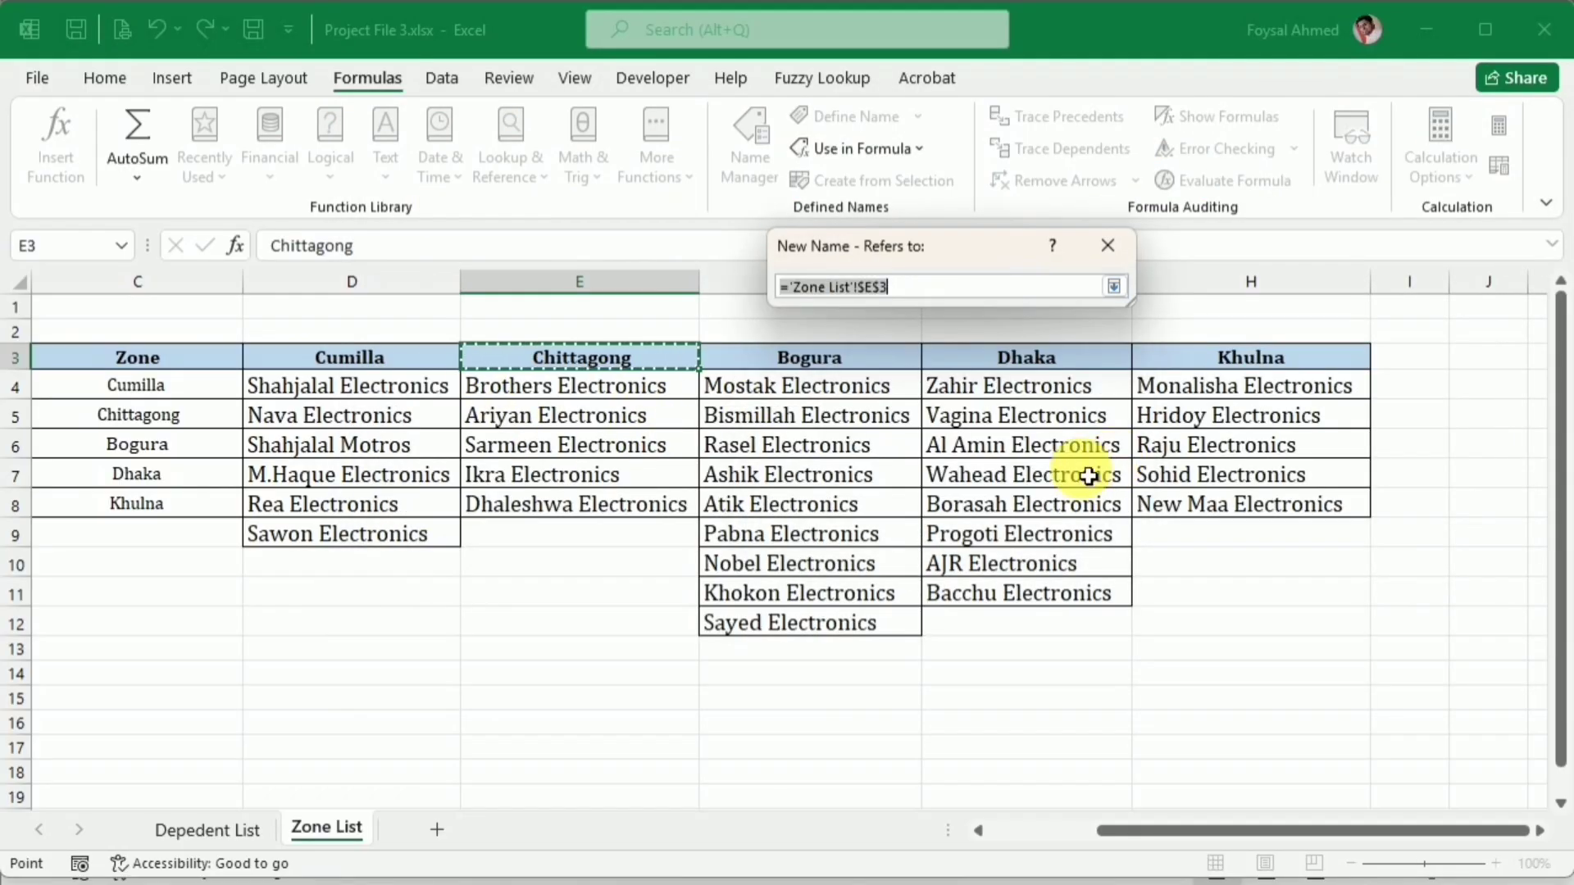
drag(574, 392, 604, 636)
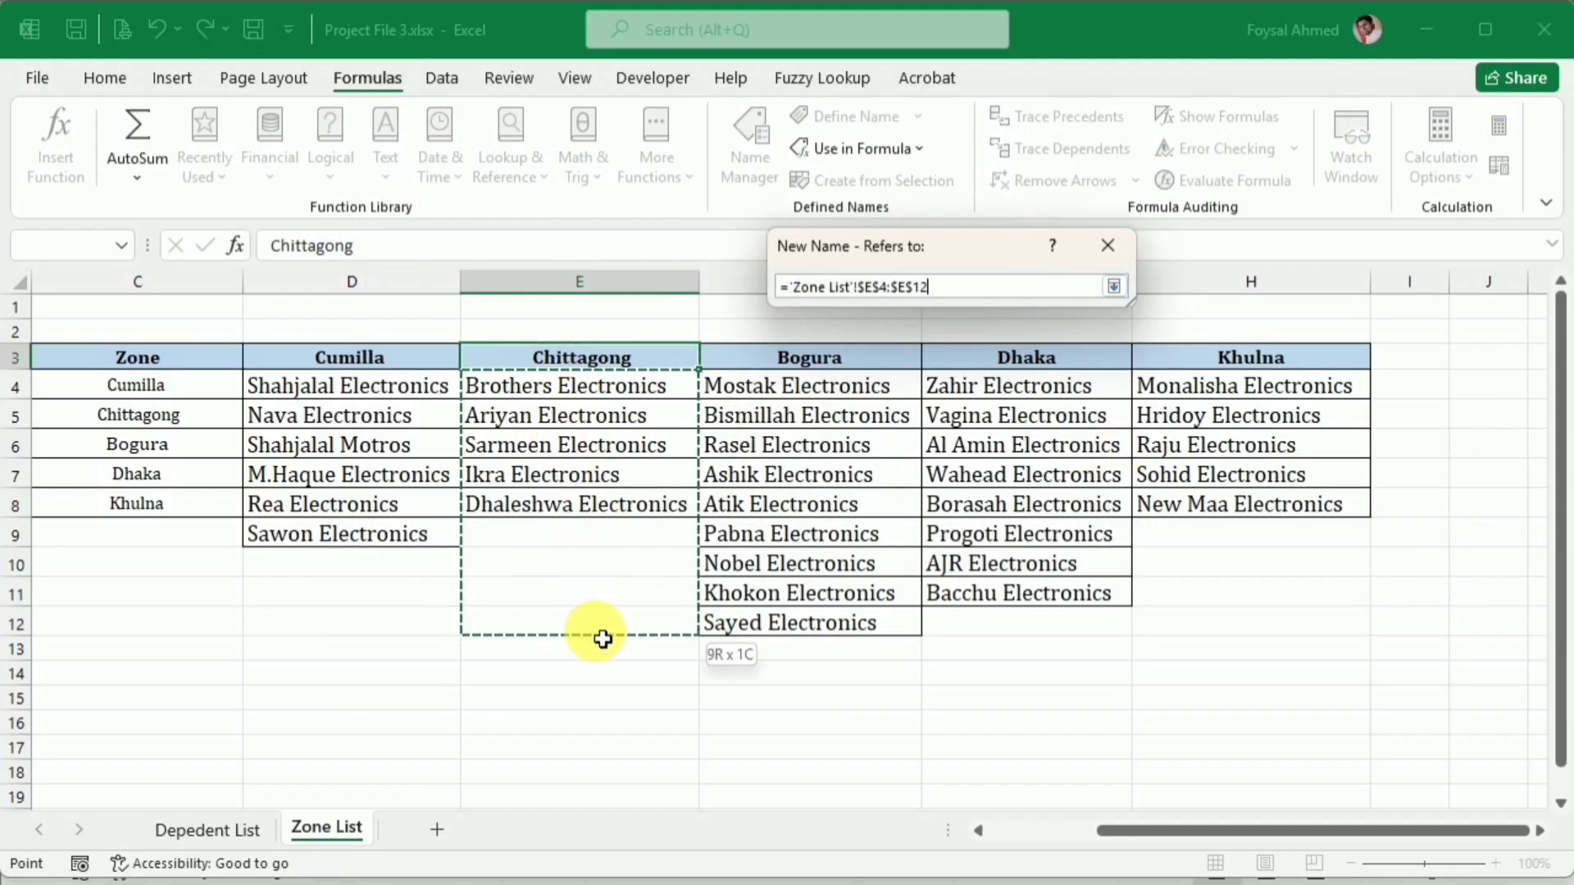
click(1113, 286)
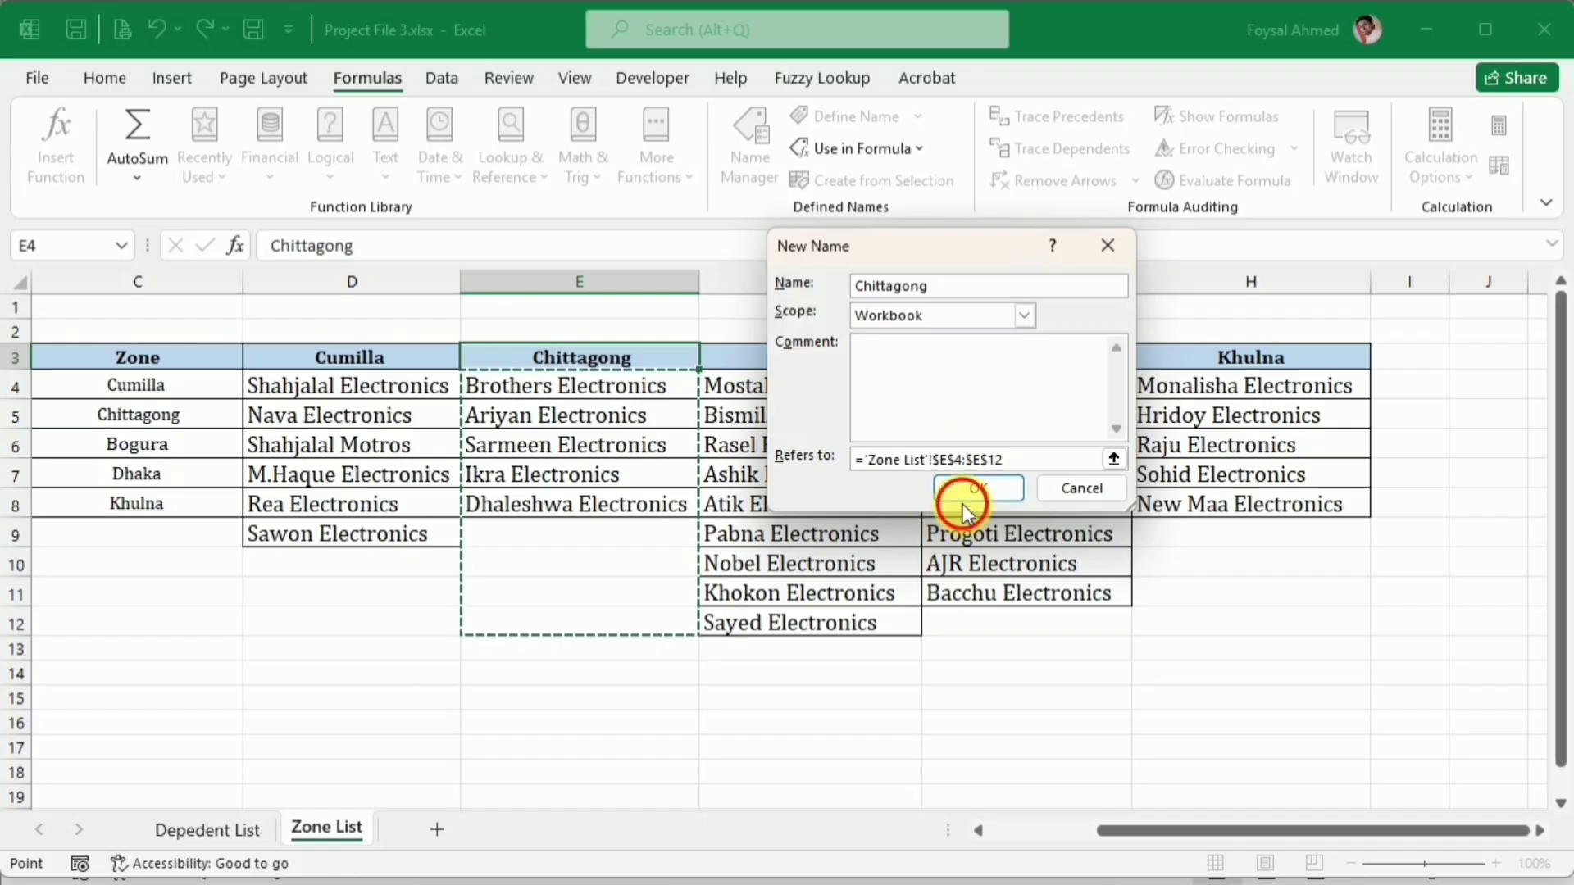
click(962, 492)
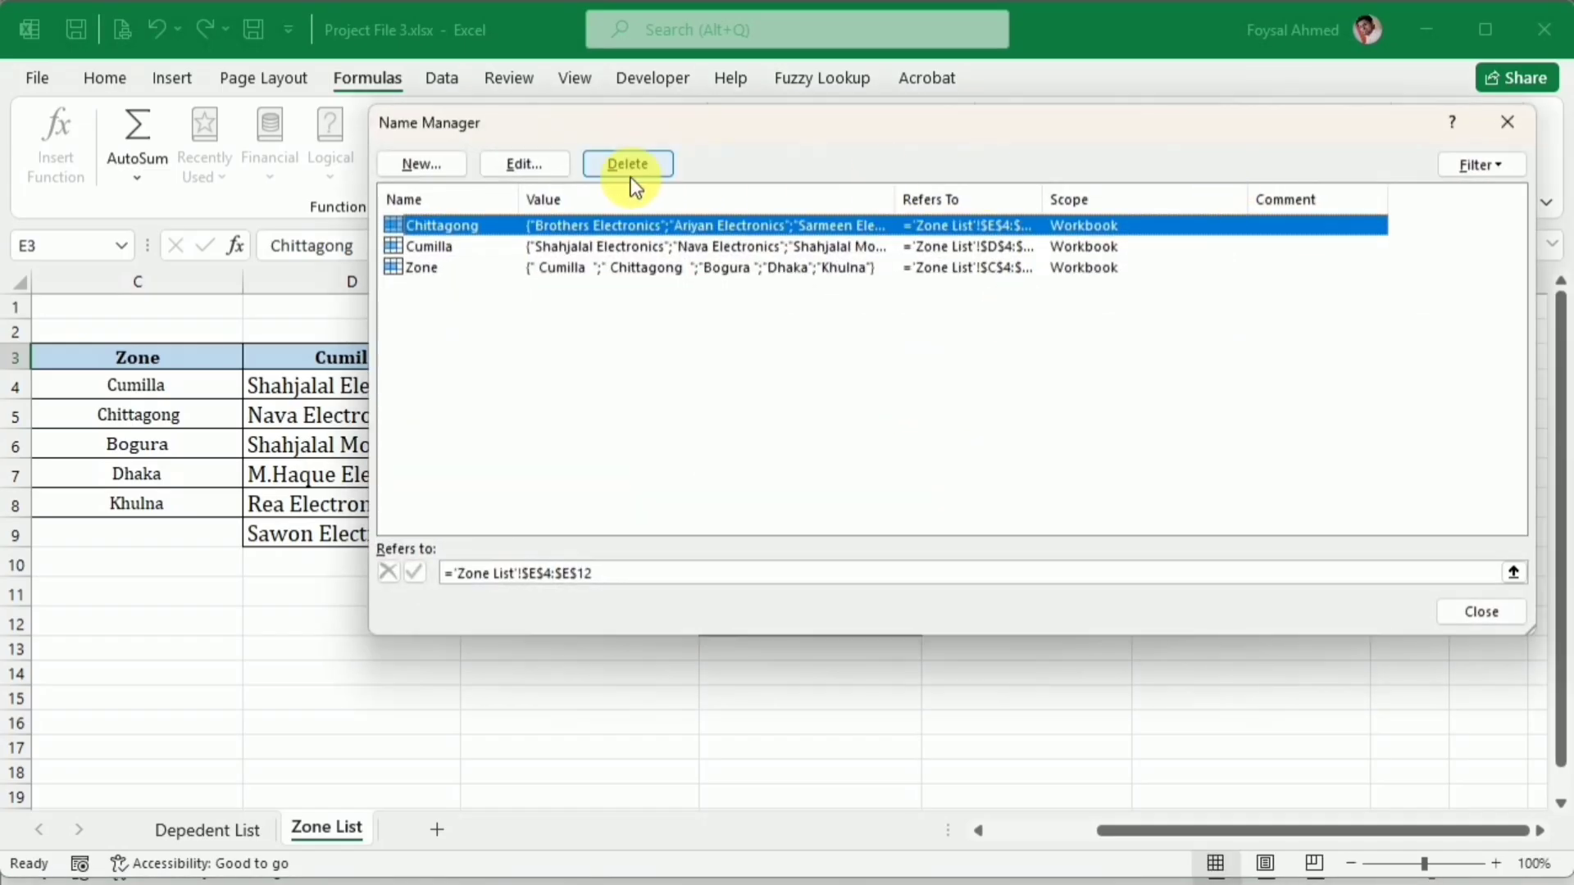
click(1509, 125)
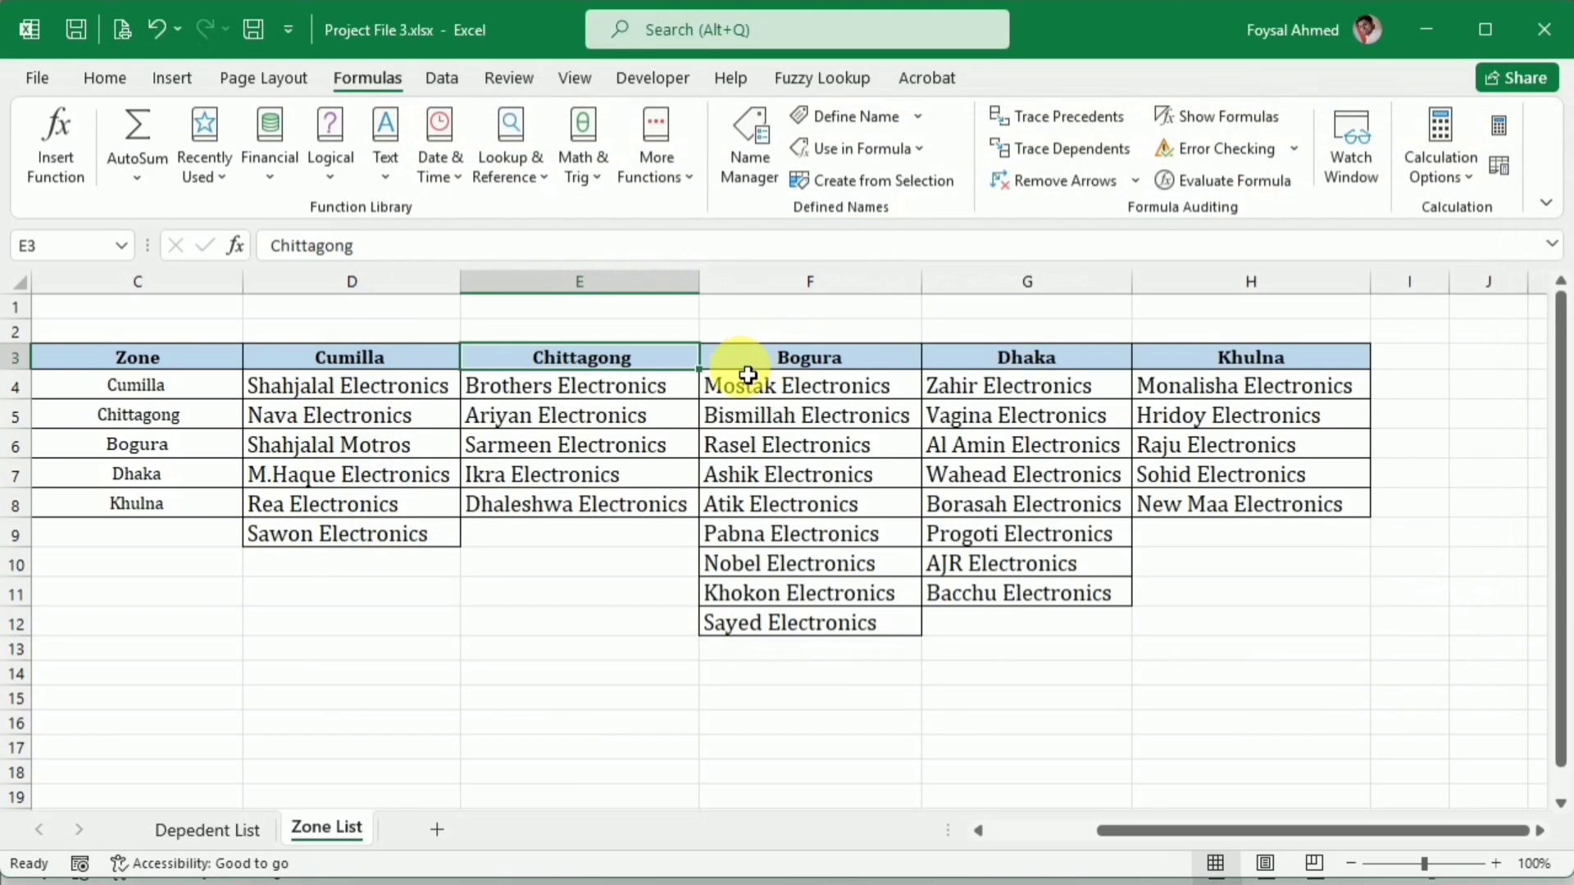
Step: Define a workbook-level name Bogura that refers to the range F4:F12 of the Zone List sheet
click(787, 366)
click(751, 146)
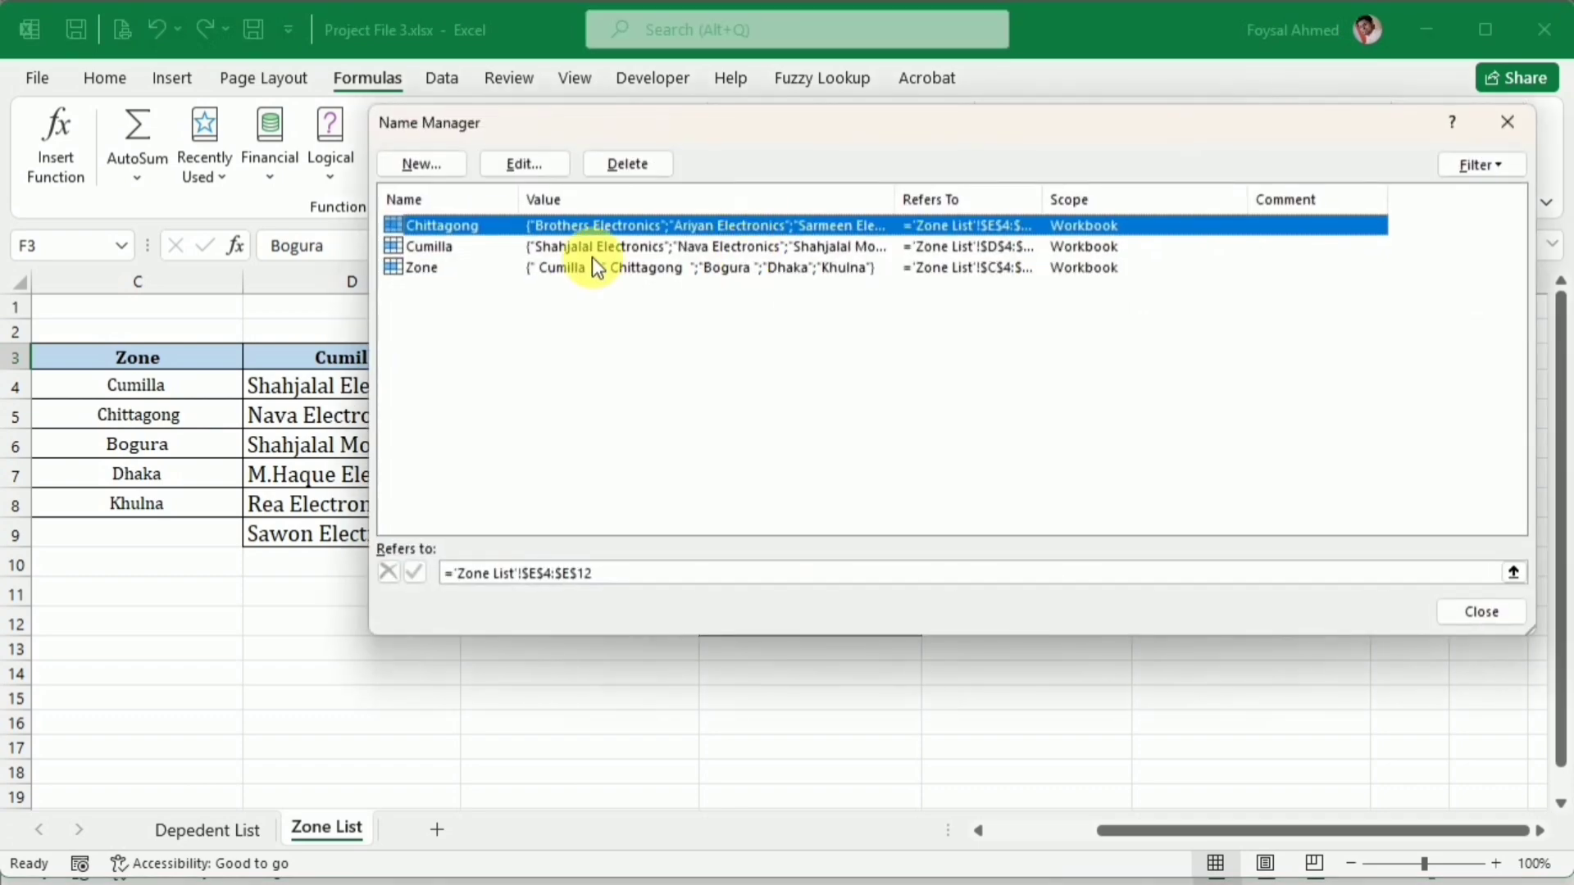
click(437, 165)
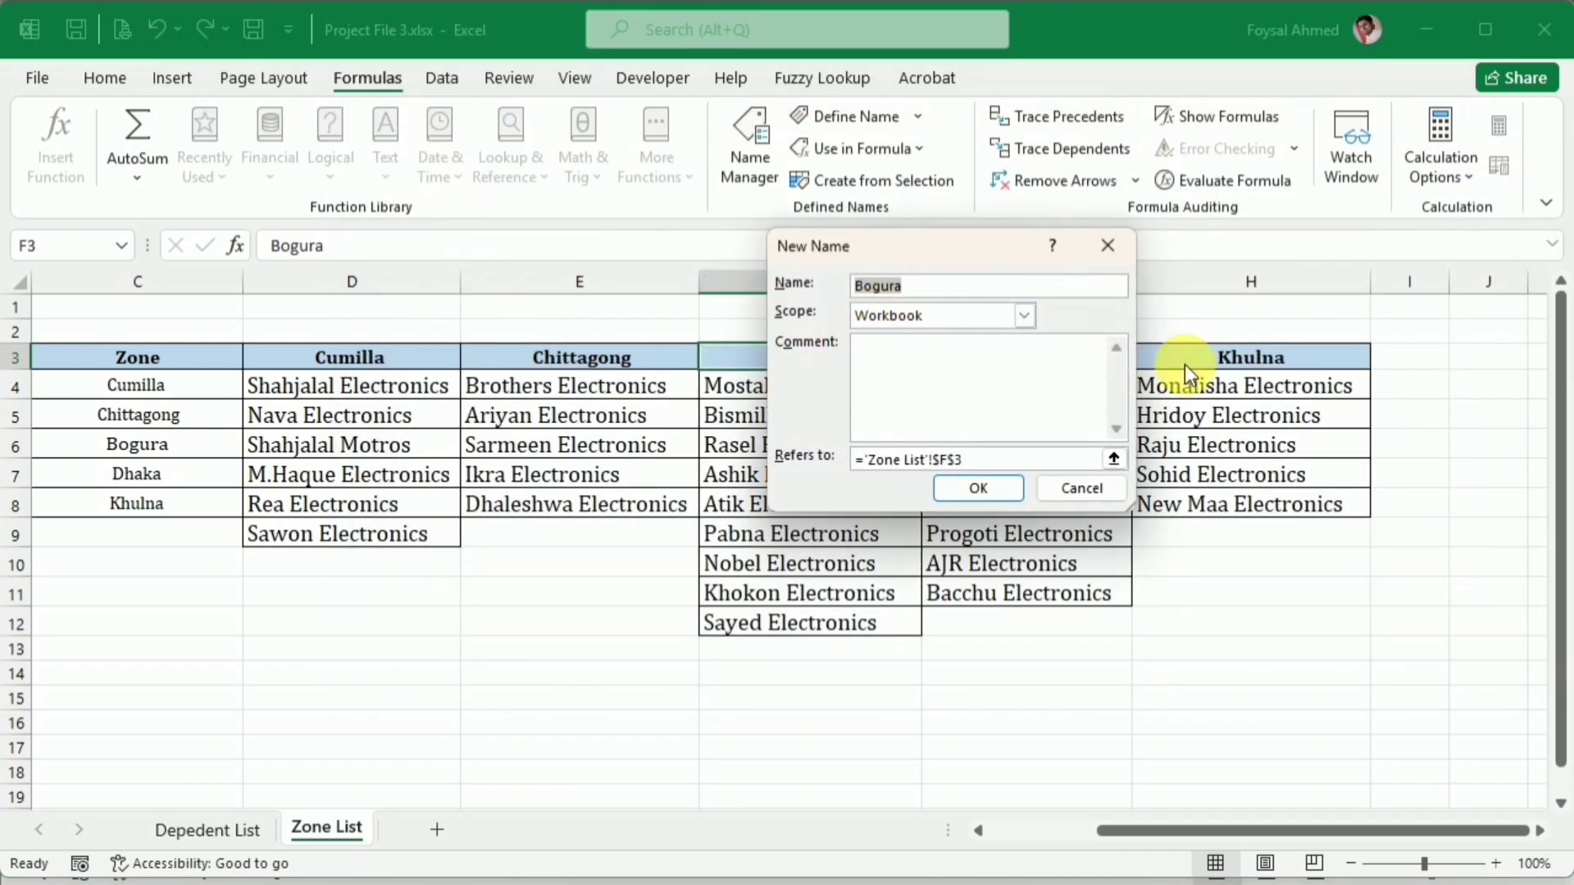
click(1114, 459)
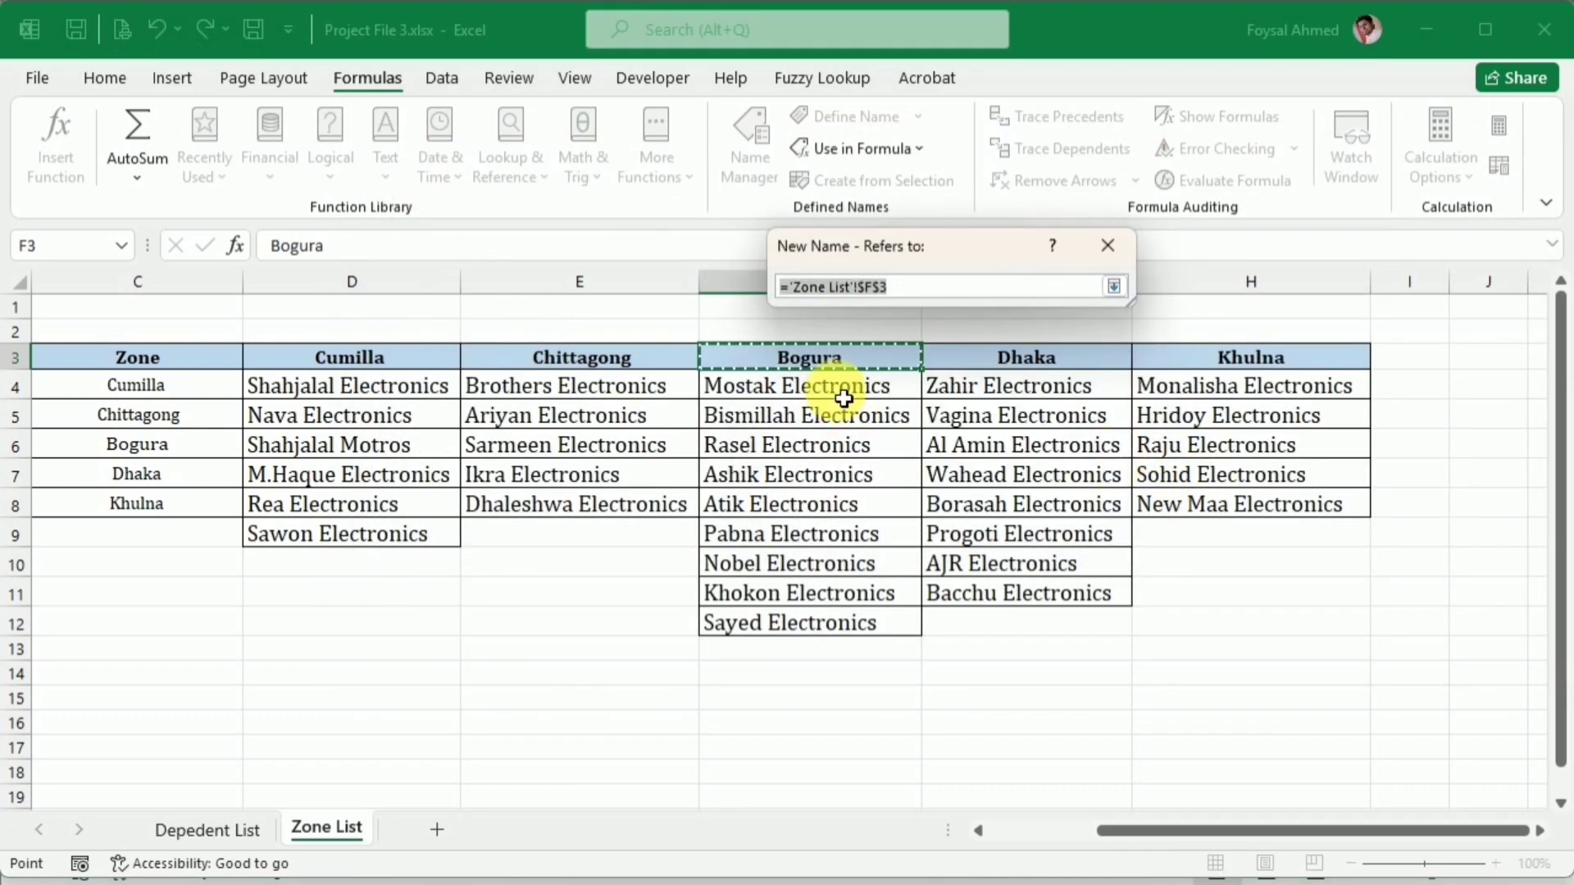
drag(833, 390, 843, 625)
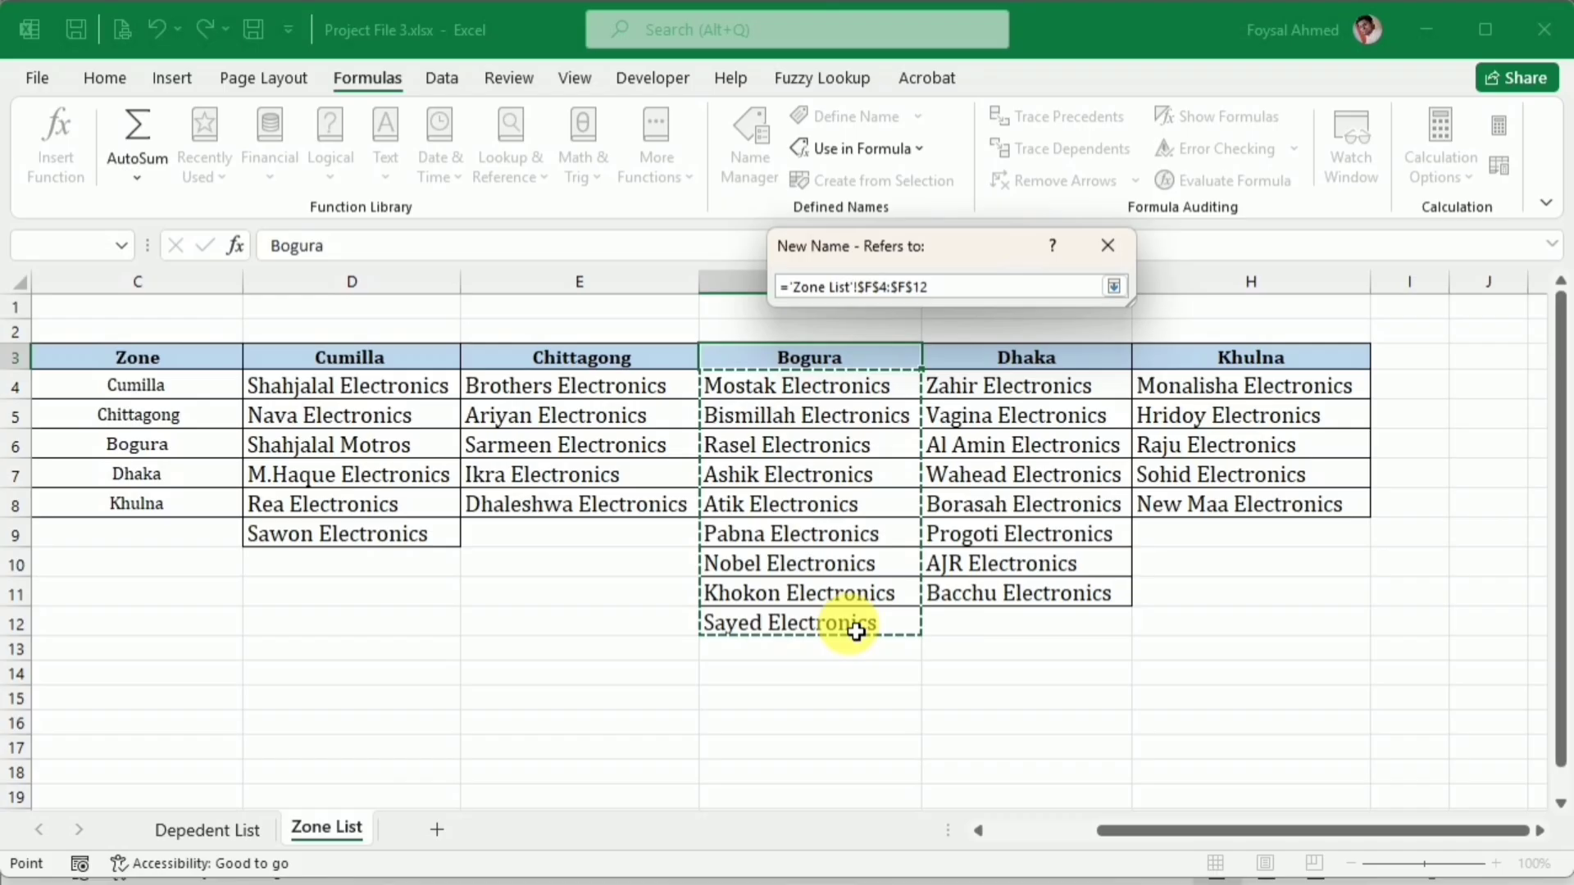
click(1113, 286)
click(976, 488)
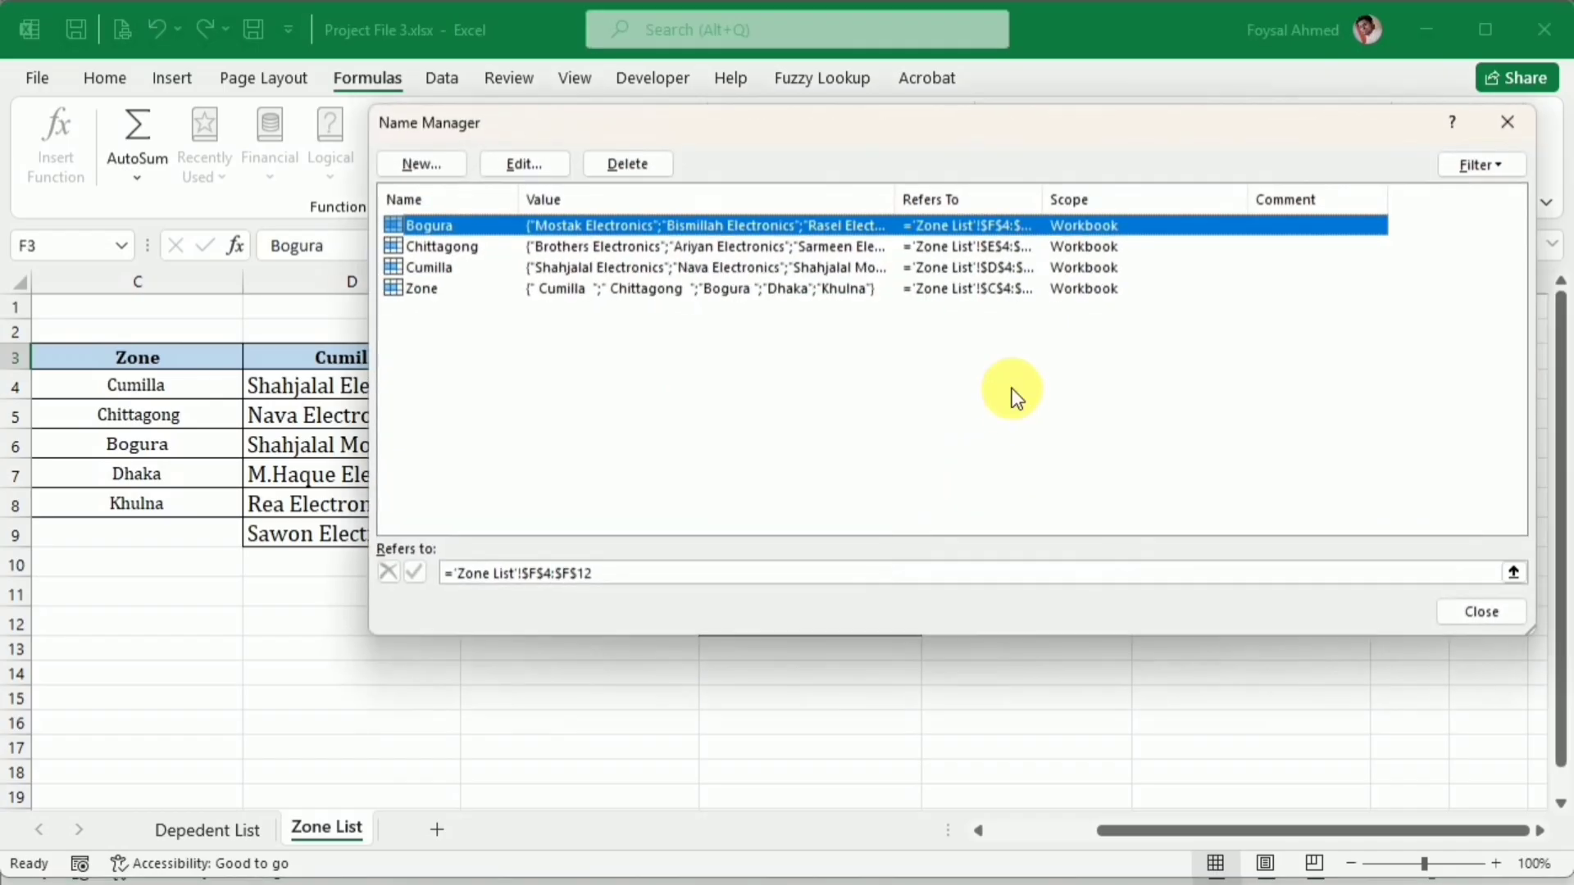
click(1507, 121)
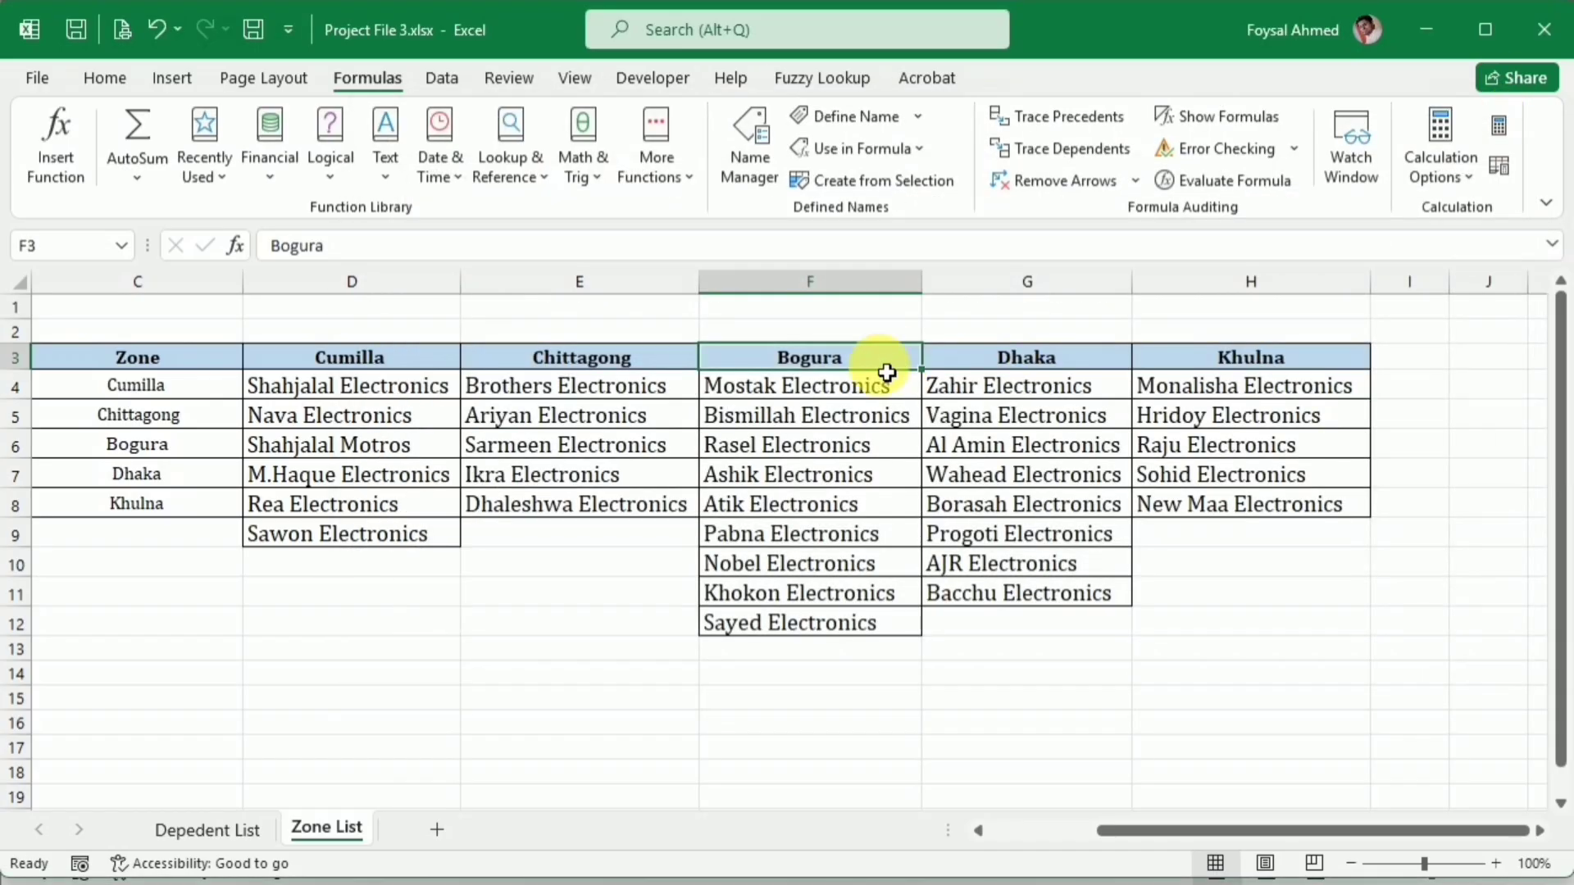
Step: Define a workbook-level name Dhaka that refers to the range G4:G12 of the Zone List sheet
click(1016, 357)
click(745, 139)
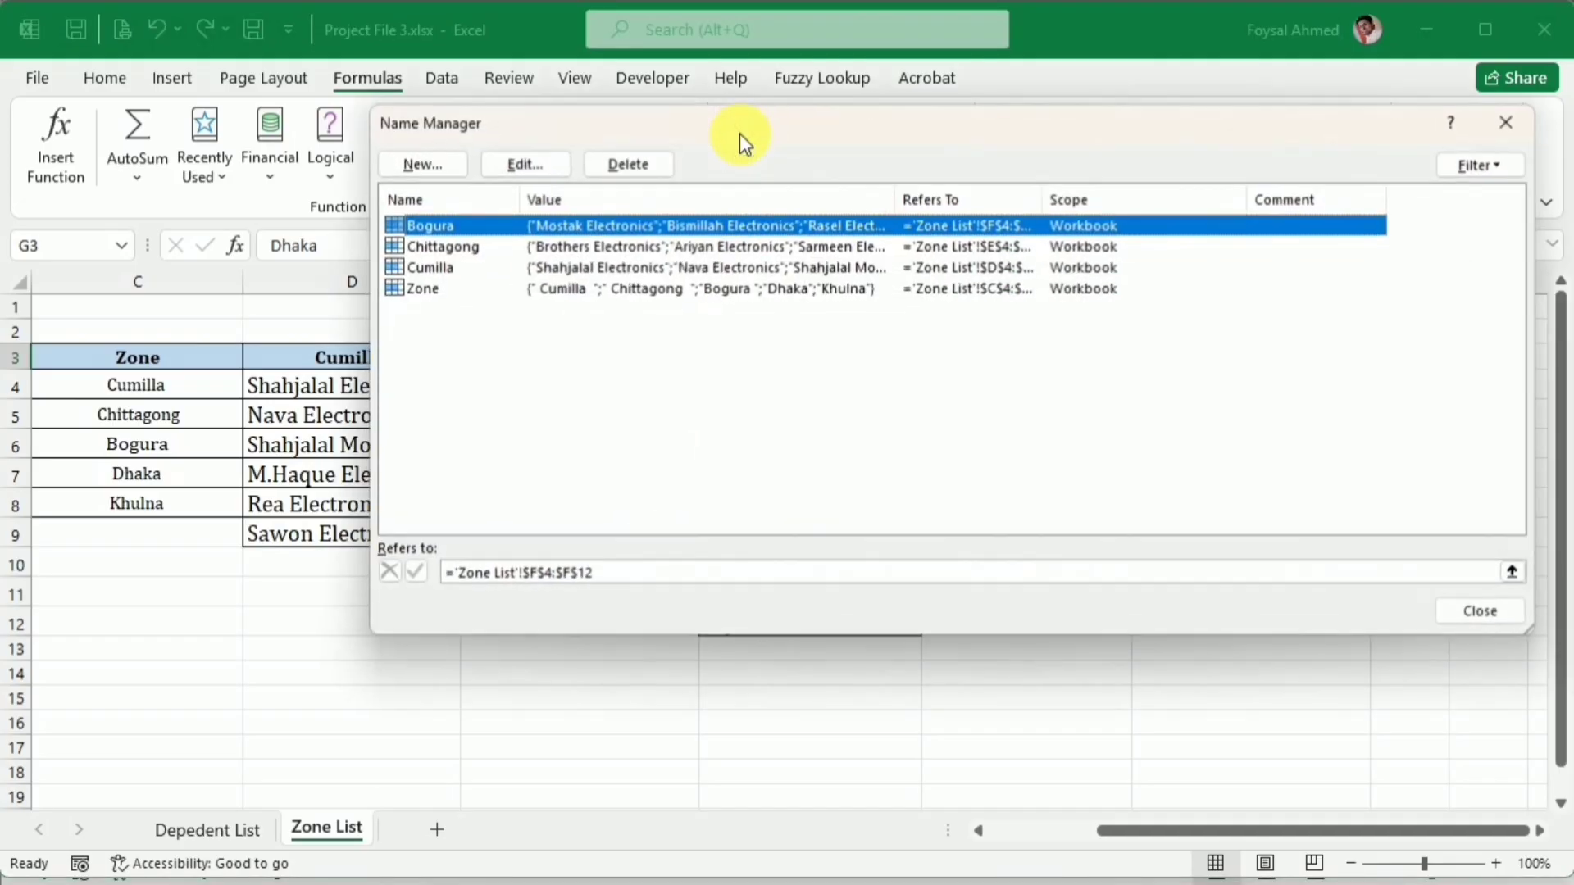
click(421, 163)
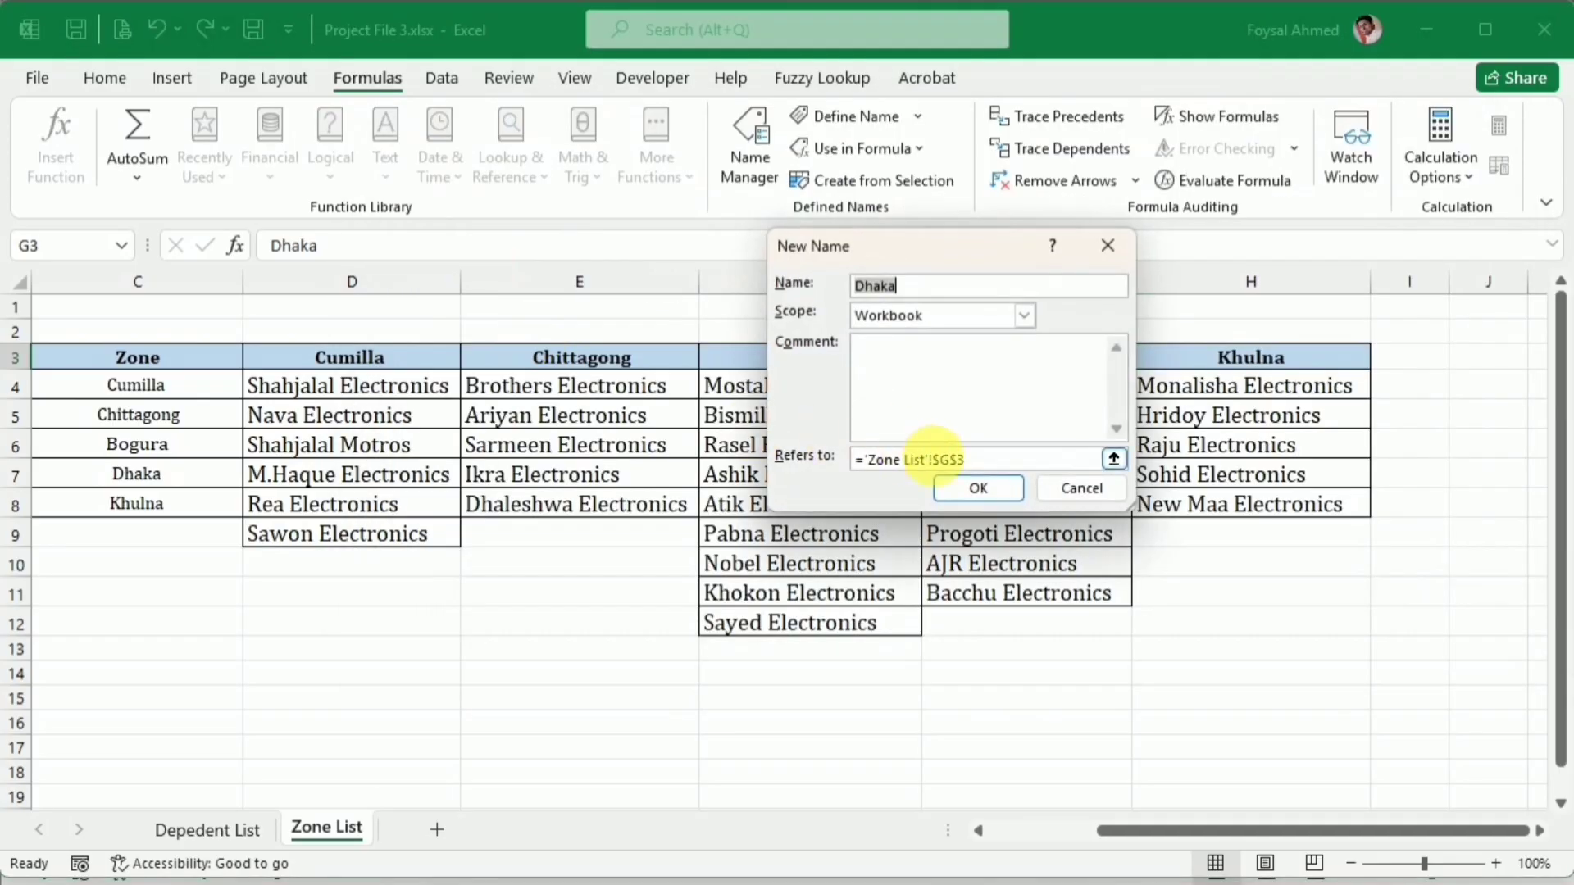
click(1112, 459)
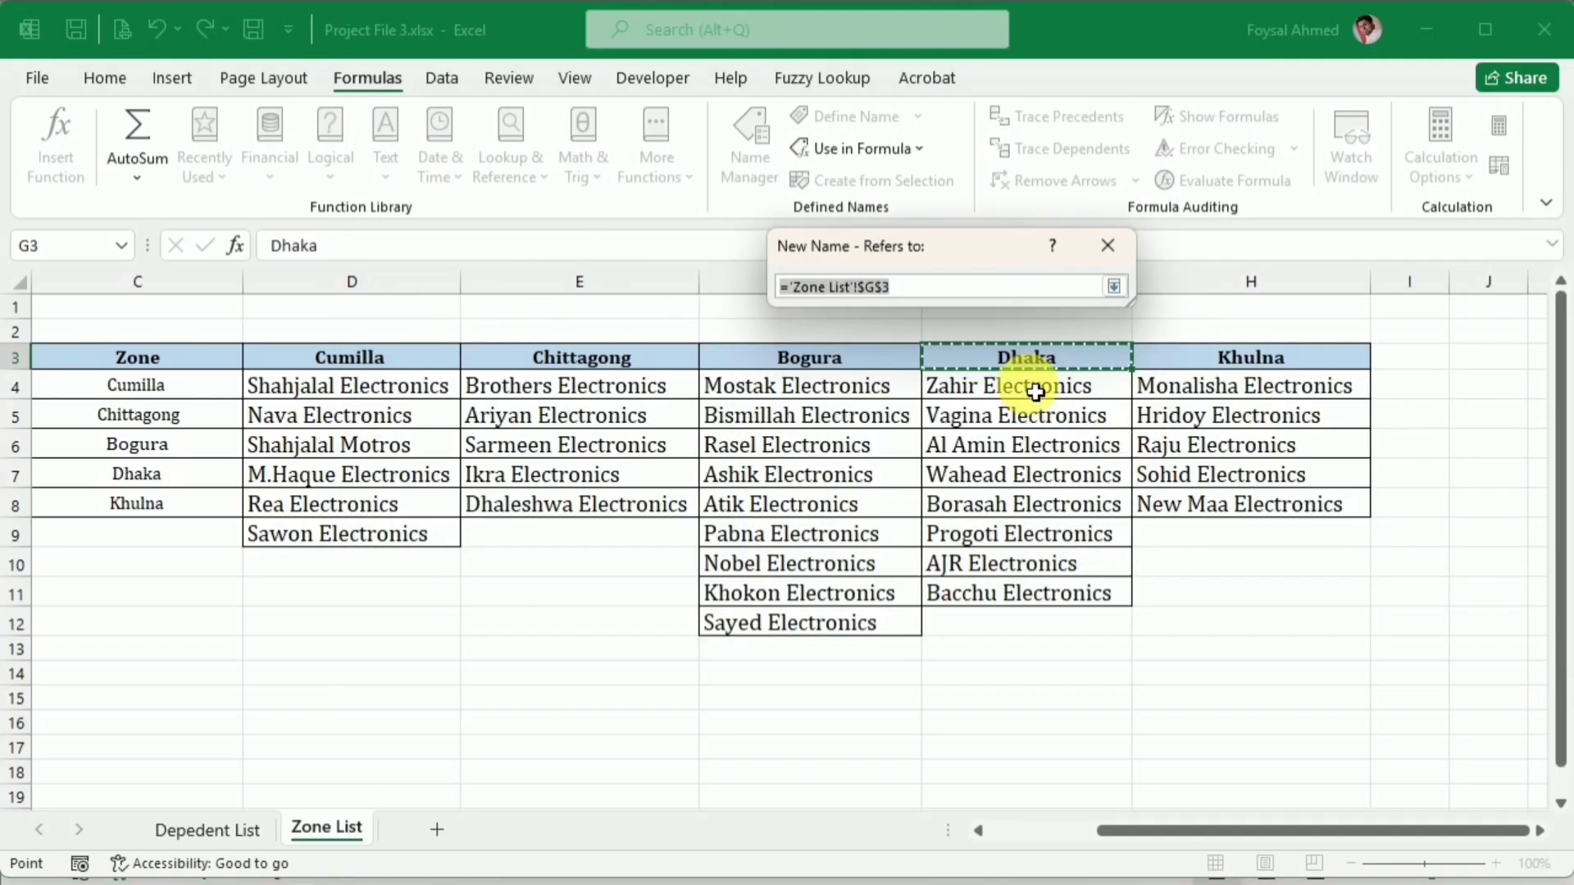
drag(1029, 384, 1001, 632)
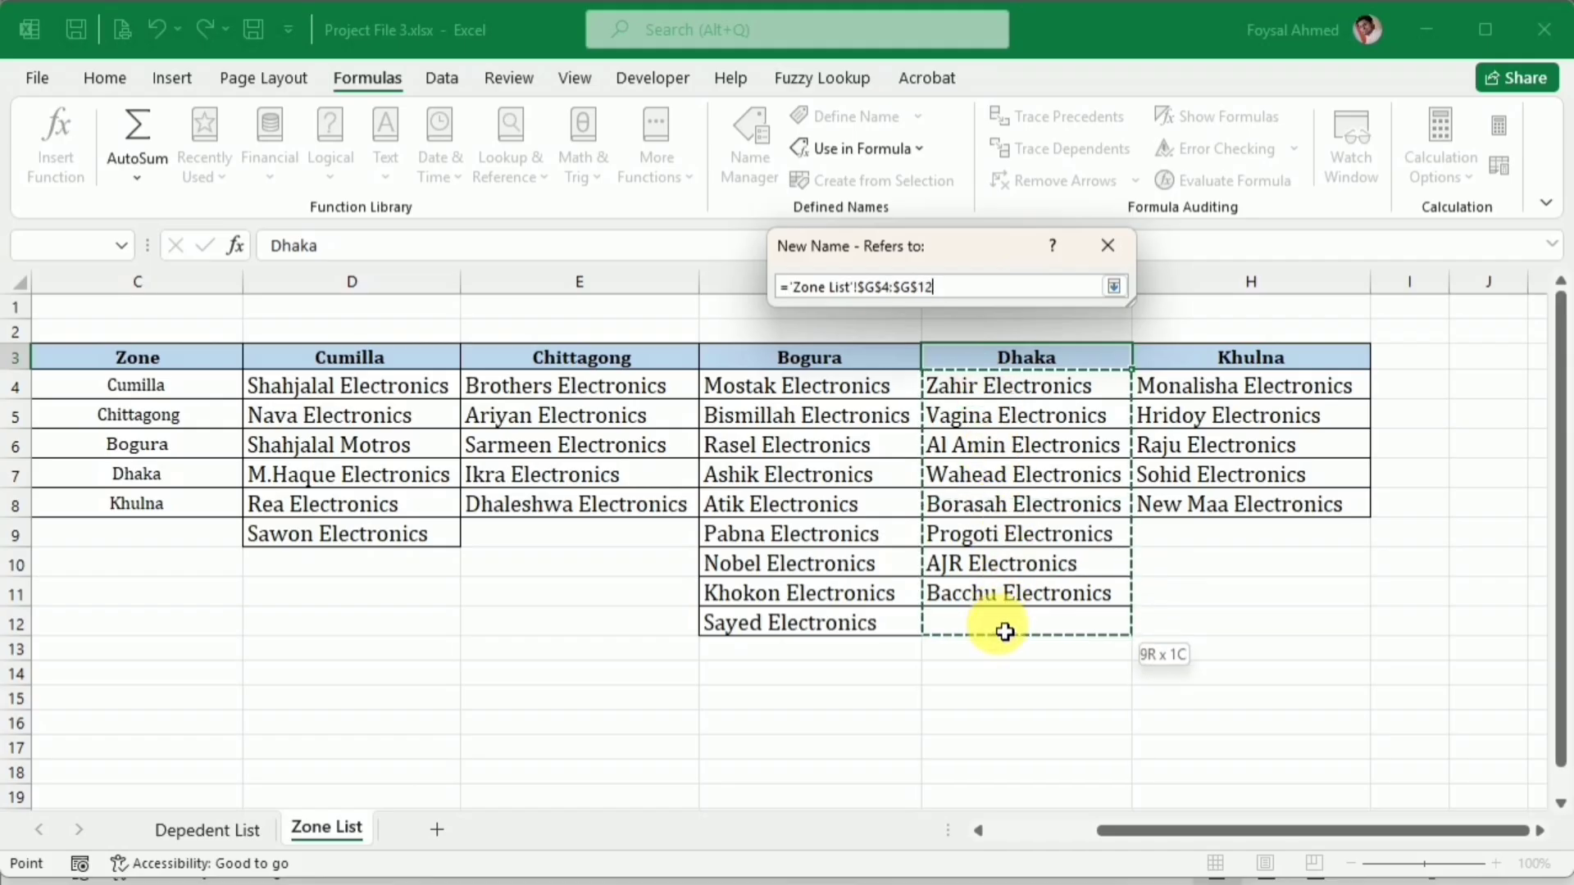
click(1114, 287)
click(955, 487)
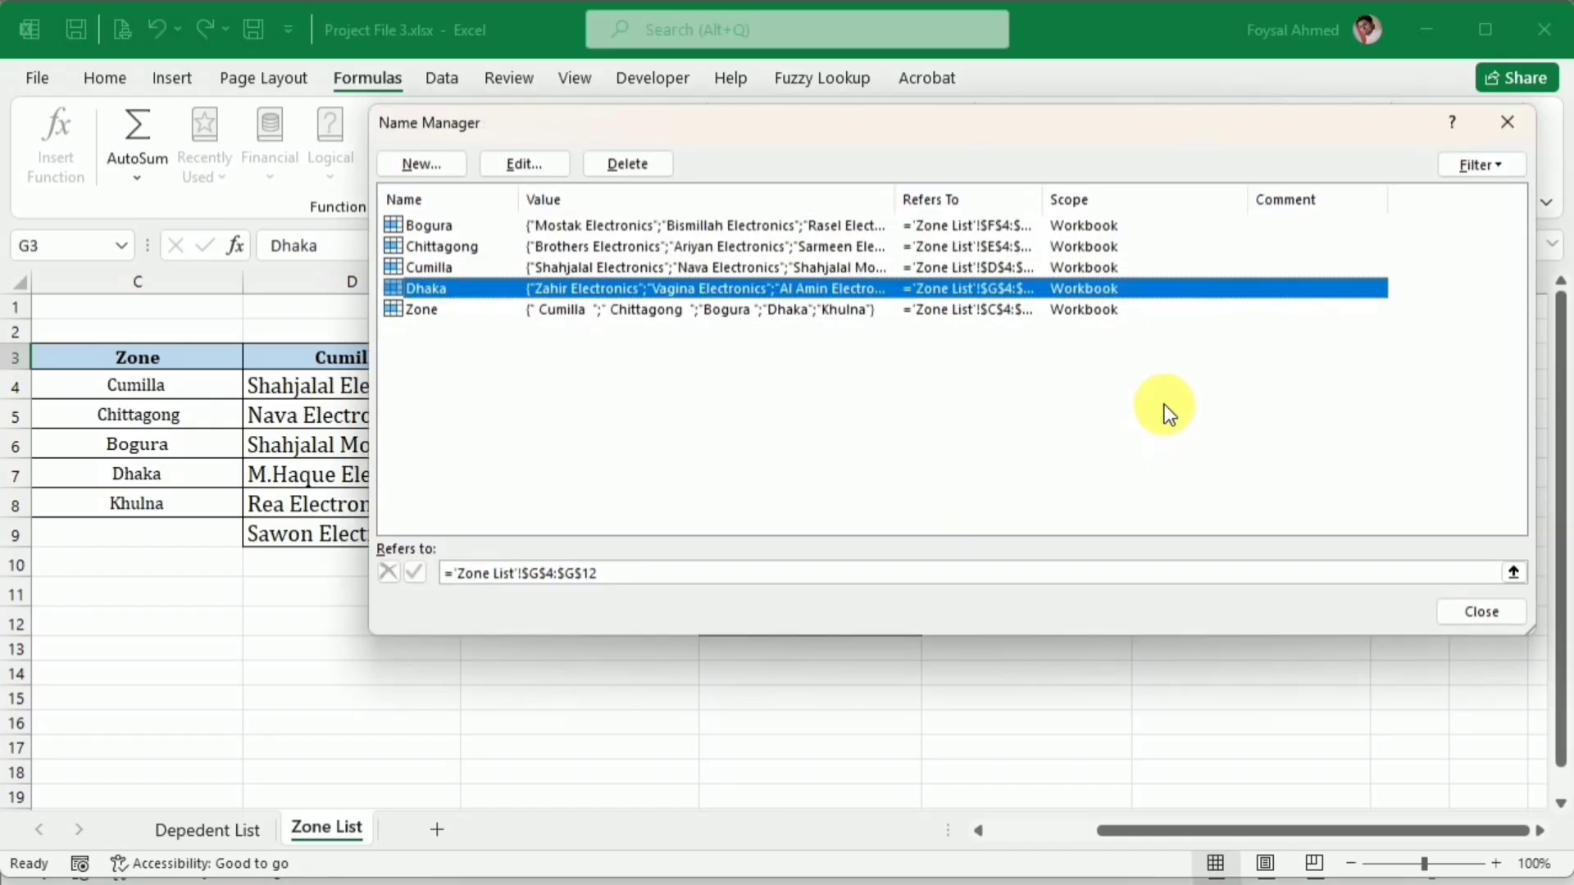
click(1507, 122)
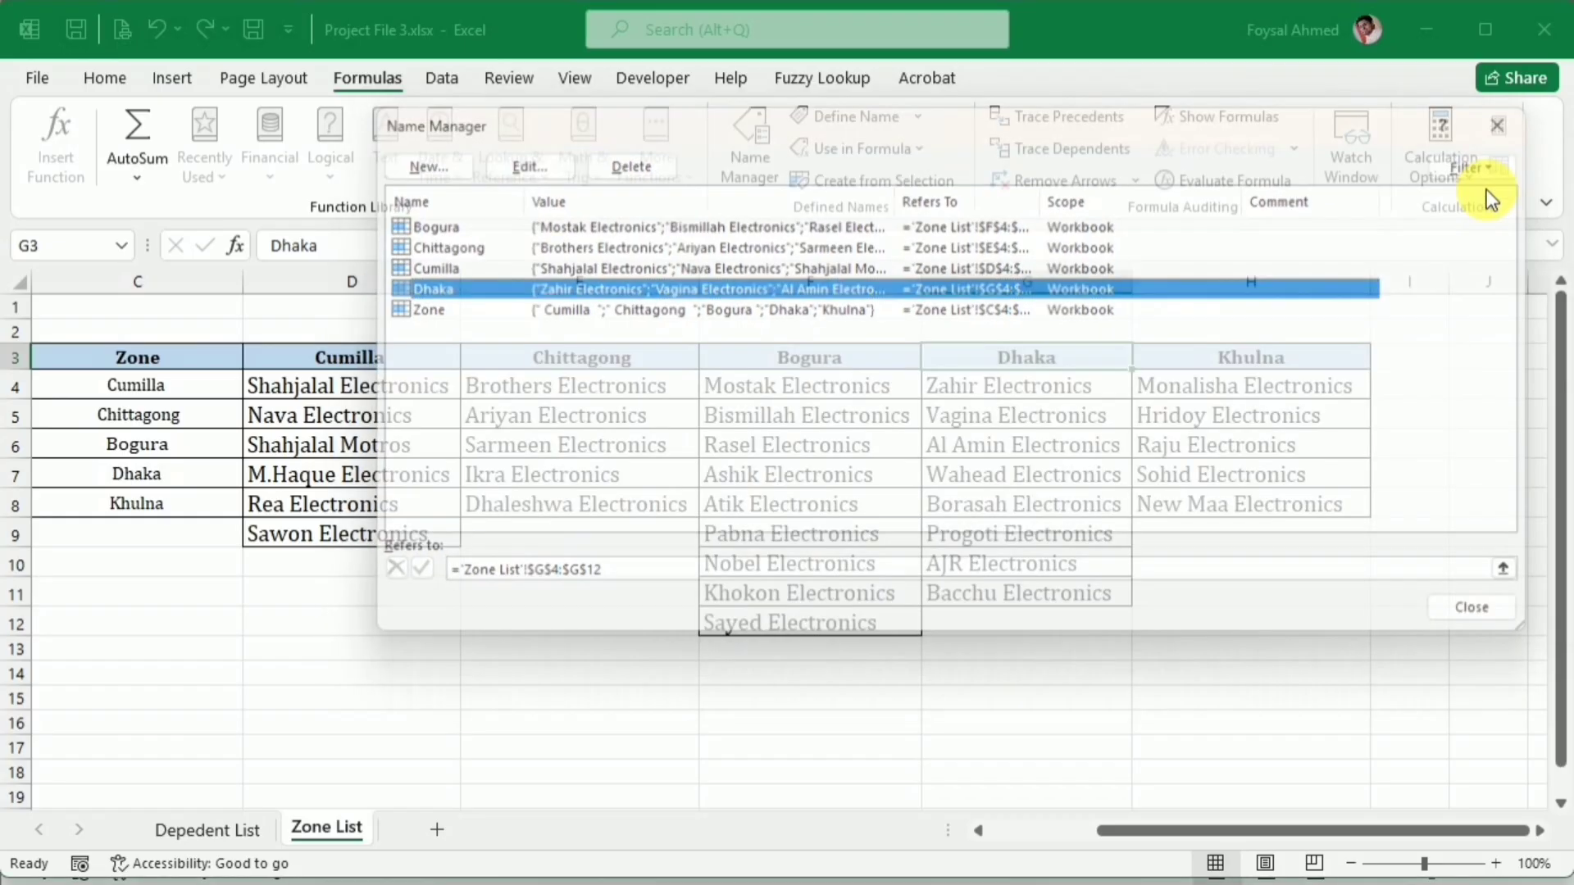
Step: Define a workbook-level name Khulna that refers to the range H4:H12 of the Zone List sheet
click(1247, 355)
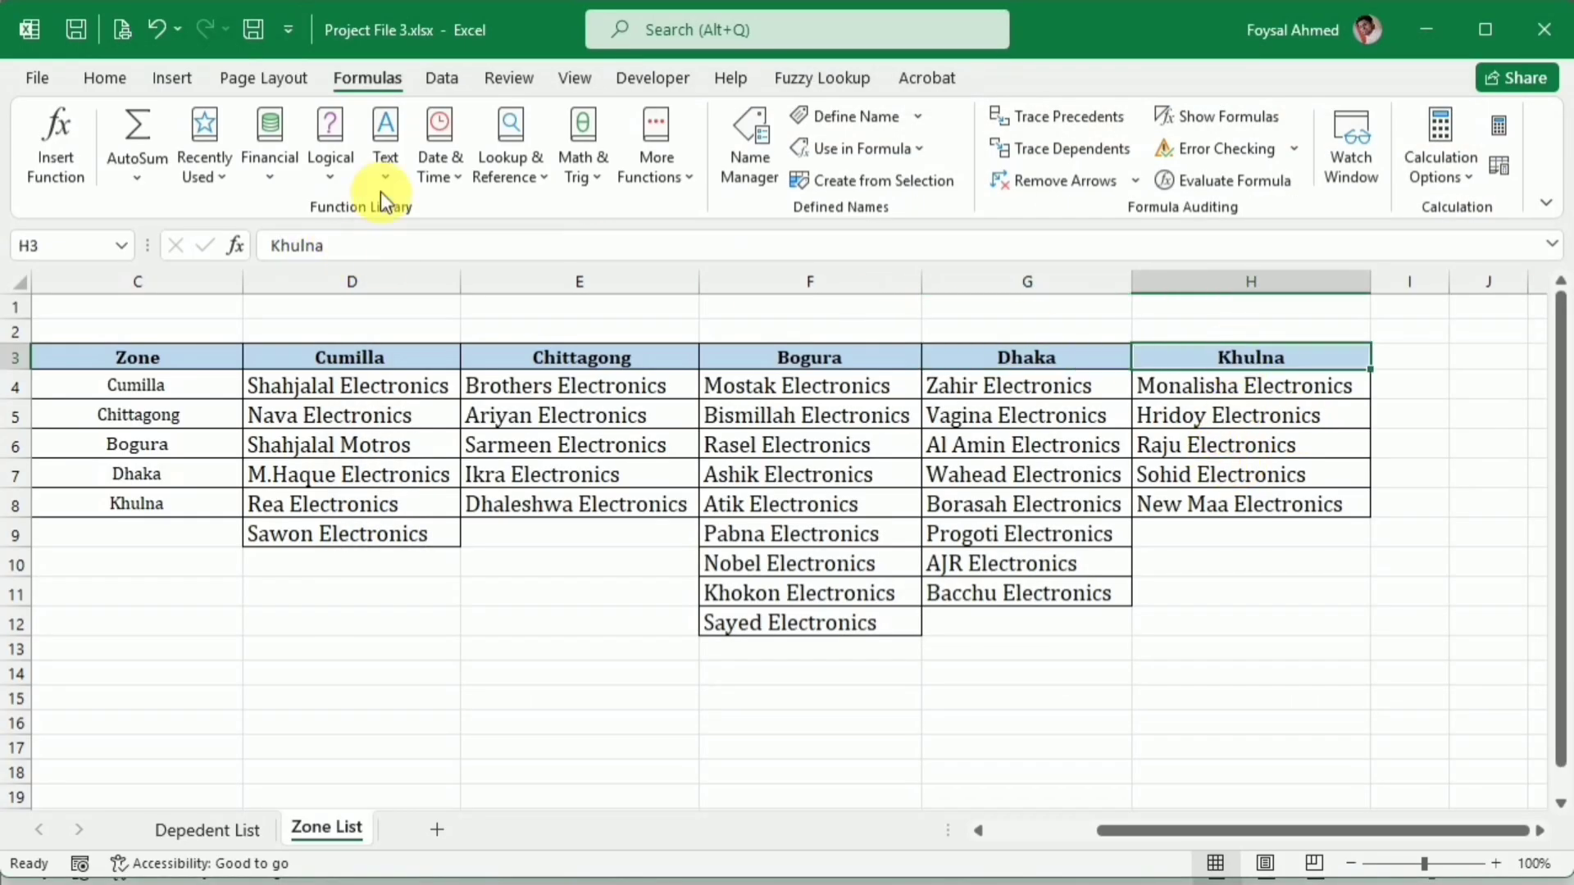
click(750, 141)
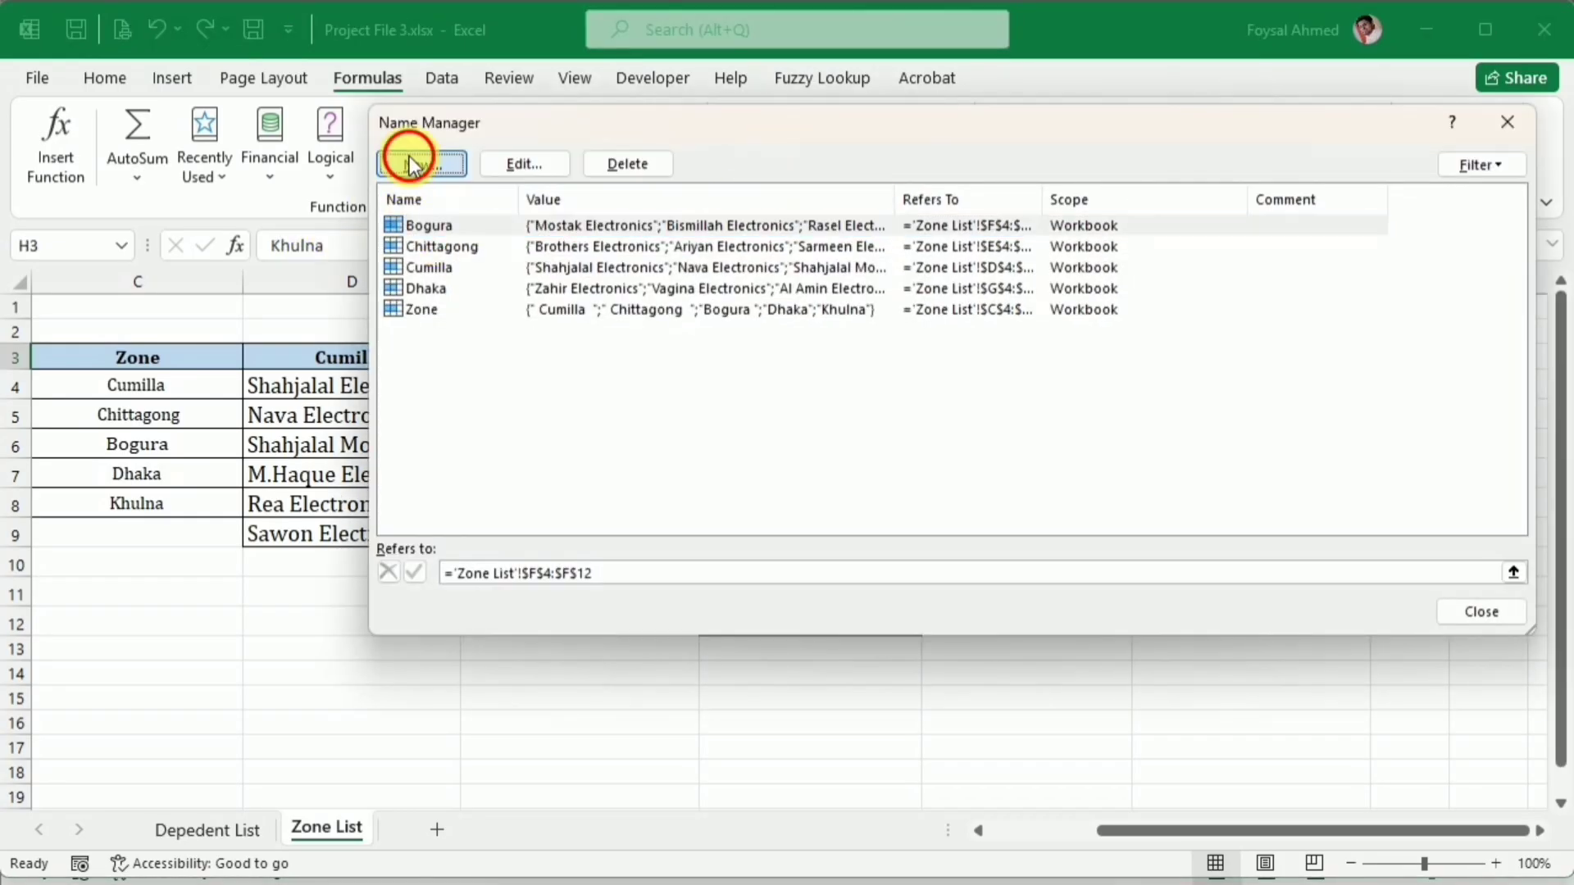
click(410, 160)
click(1112, 459)
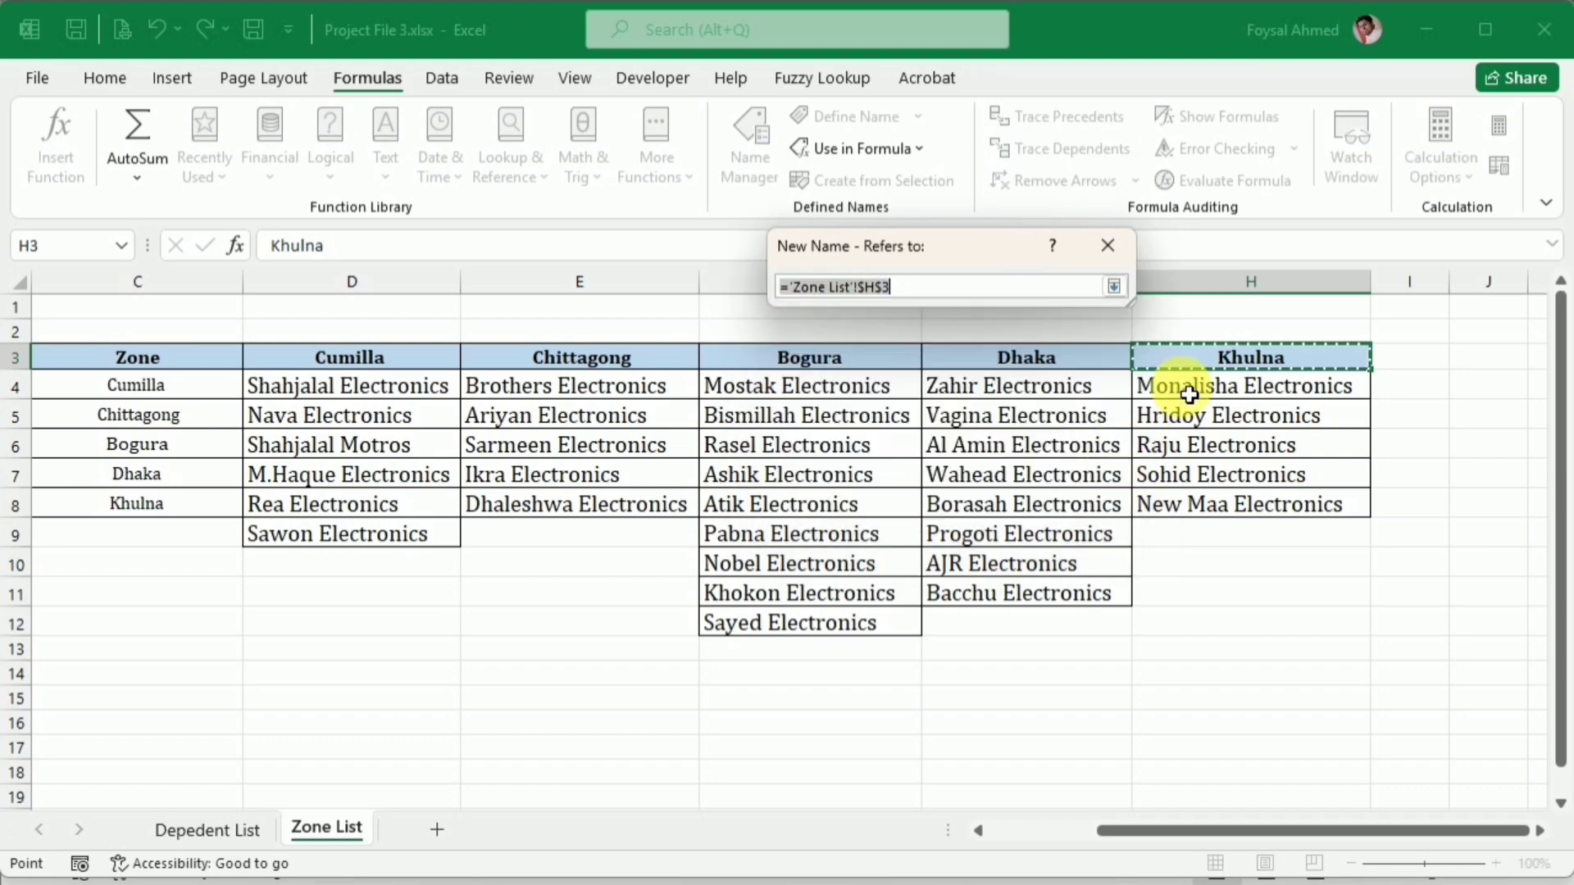
drag(1183, 386, 1188, 615)
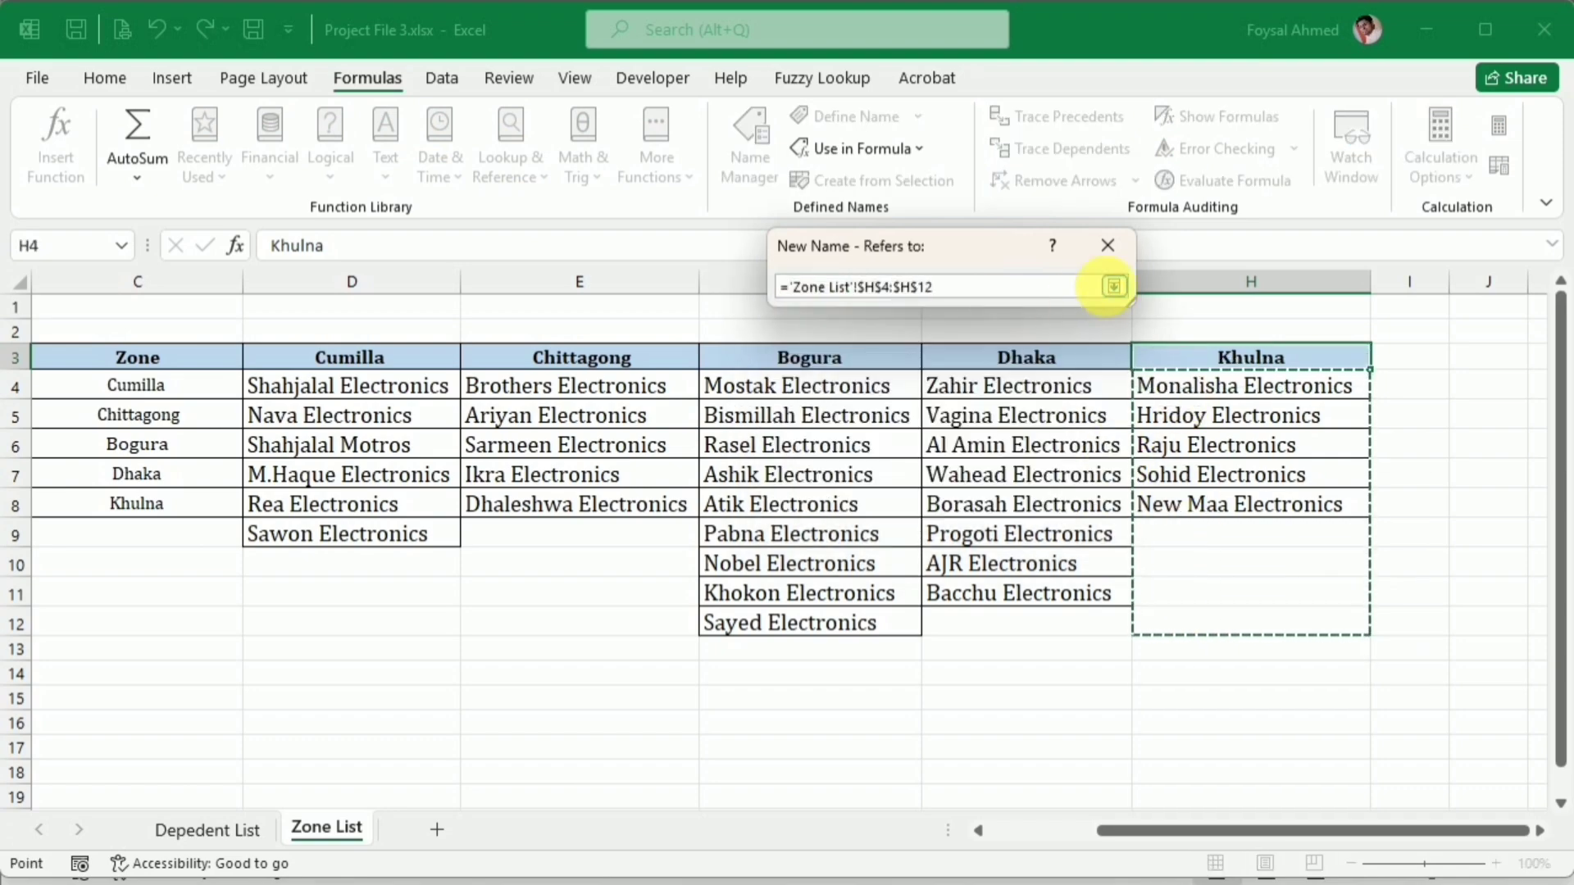
click(1113, 286)
click(982, 486)
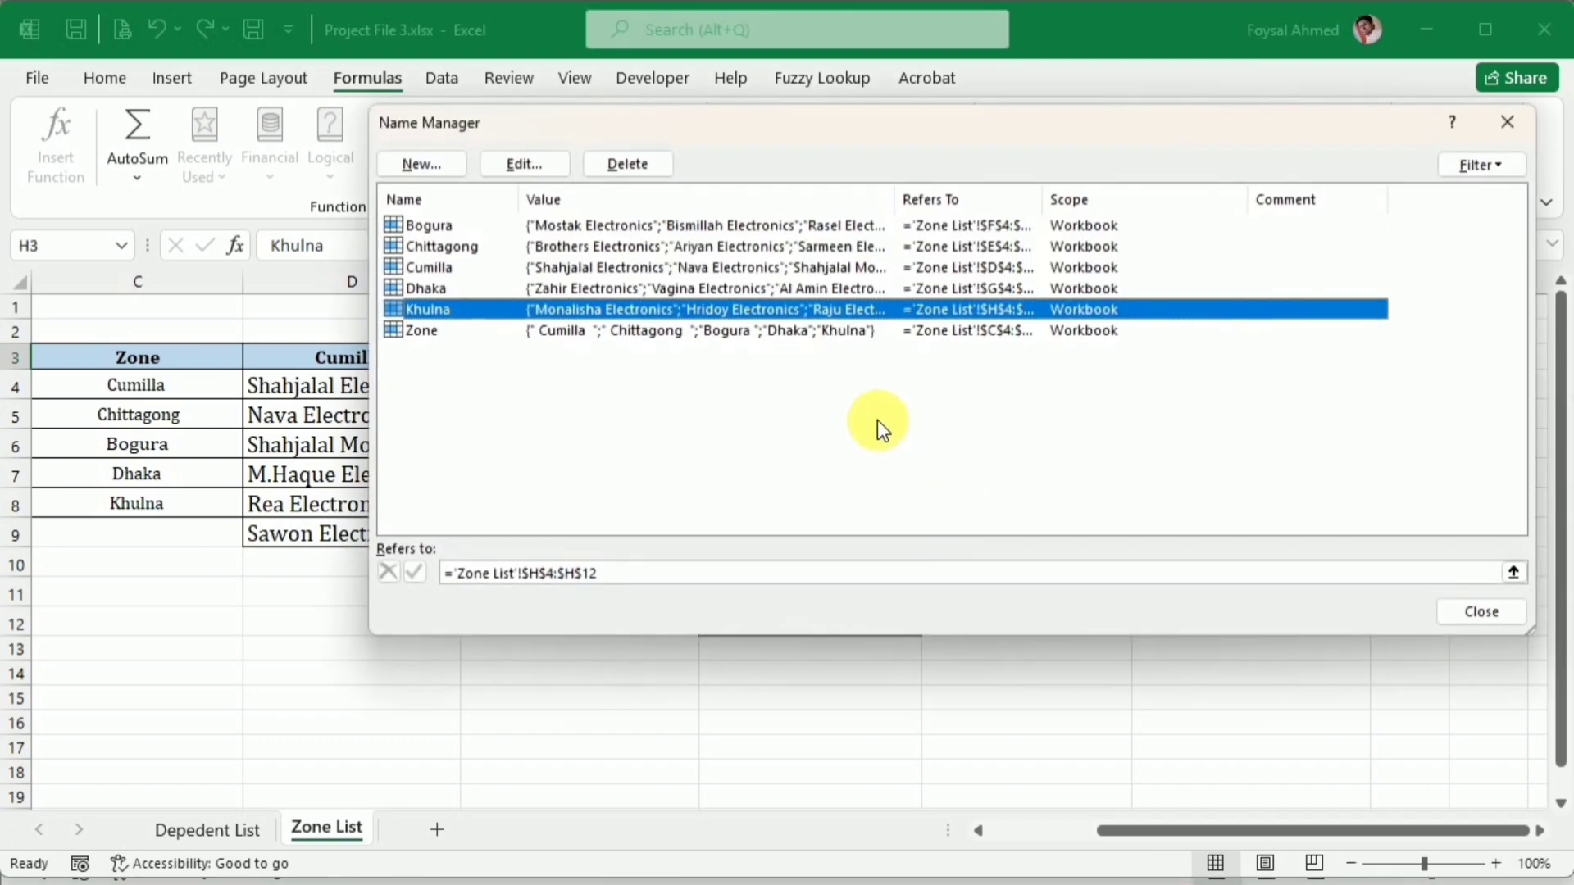
click(1506, 123)
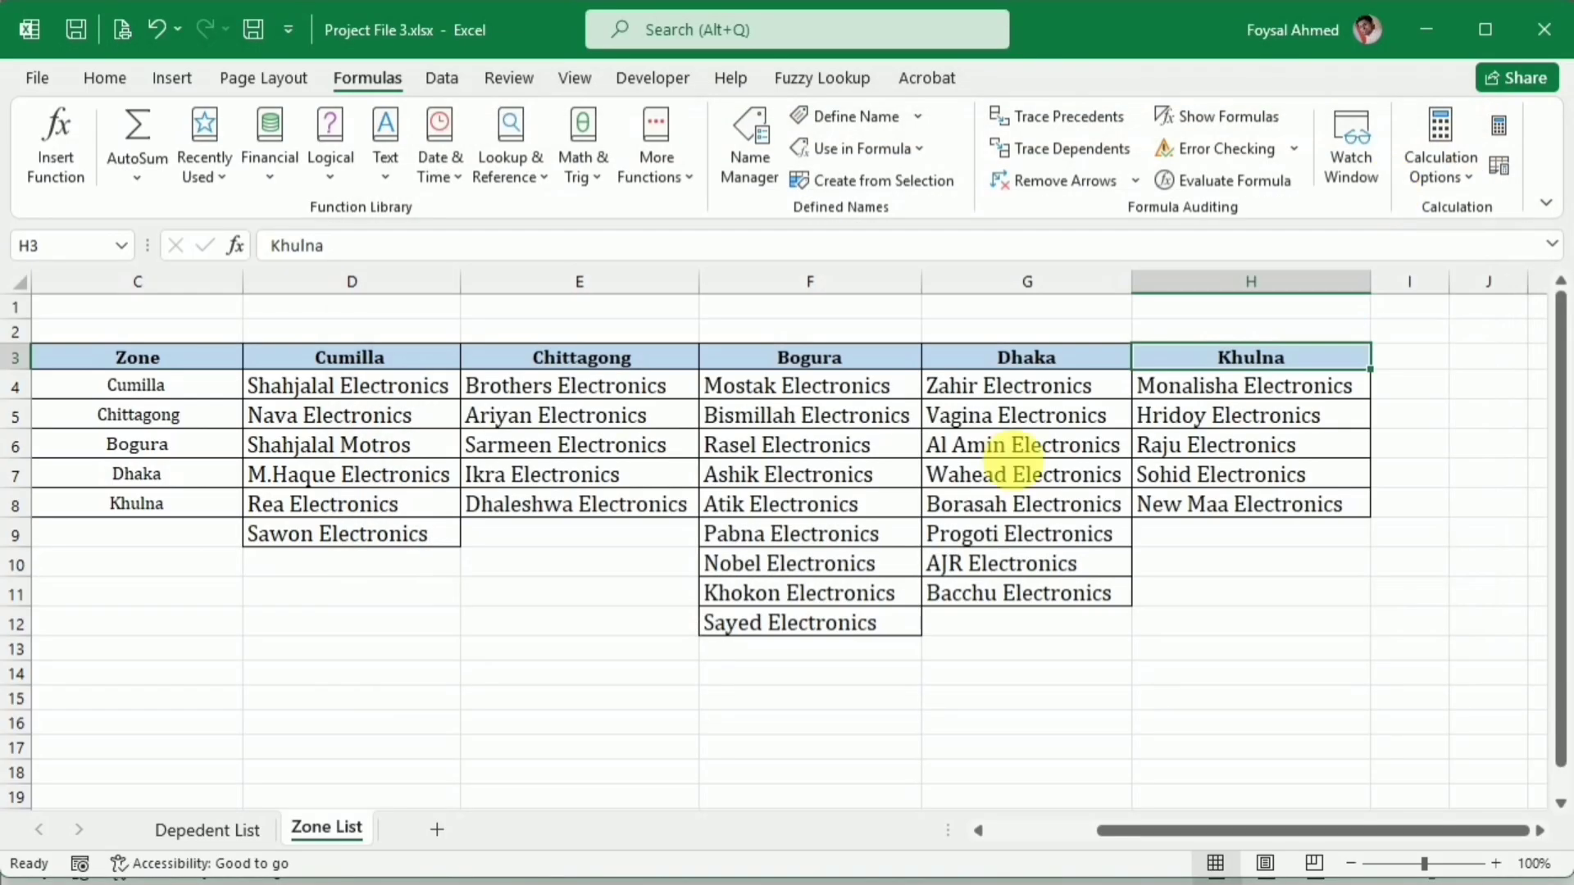
Step: Add a list data validation with the source =zone to cell B6 of the Depedent List sheet
click(200, 813)
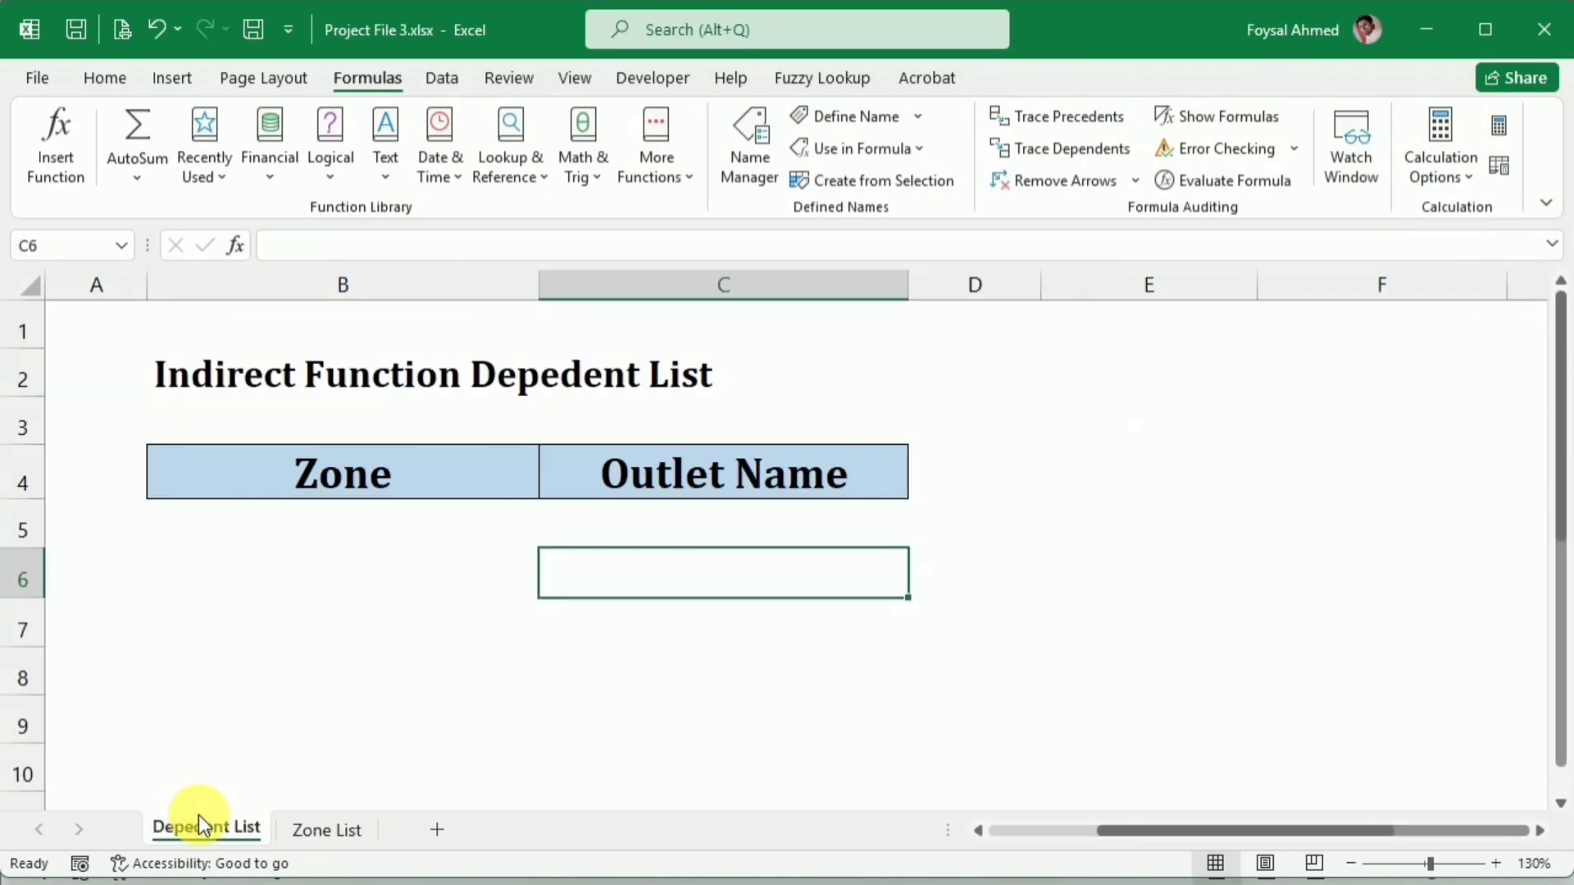
click(341, 585)
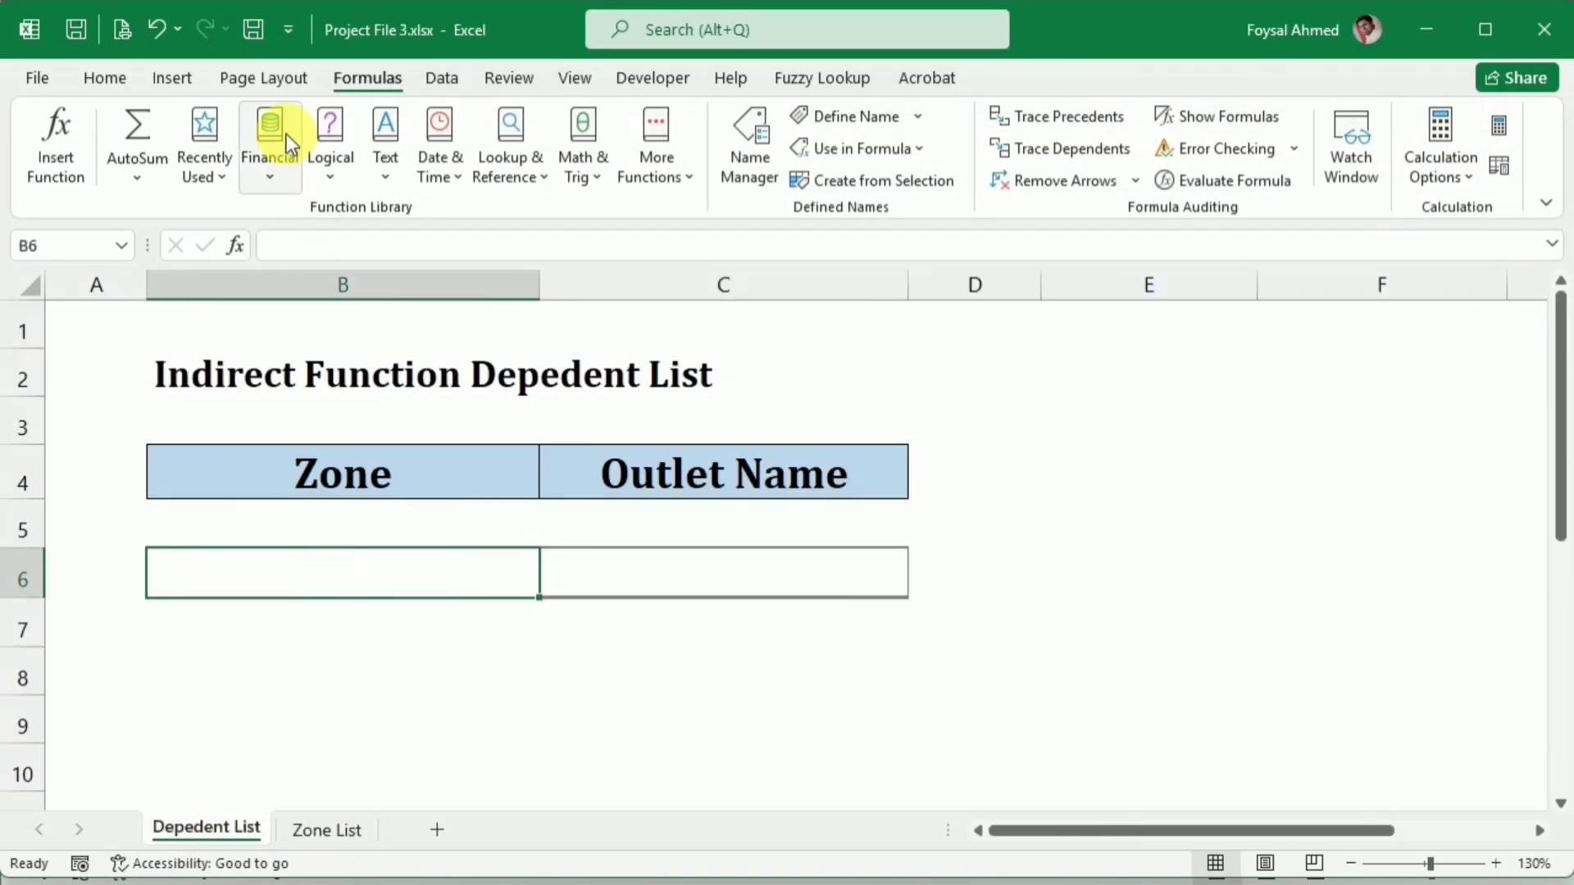
click(443, 80)
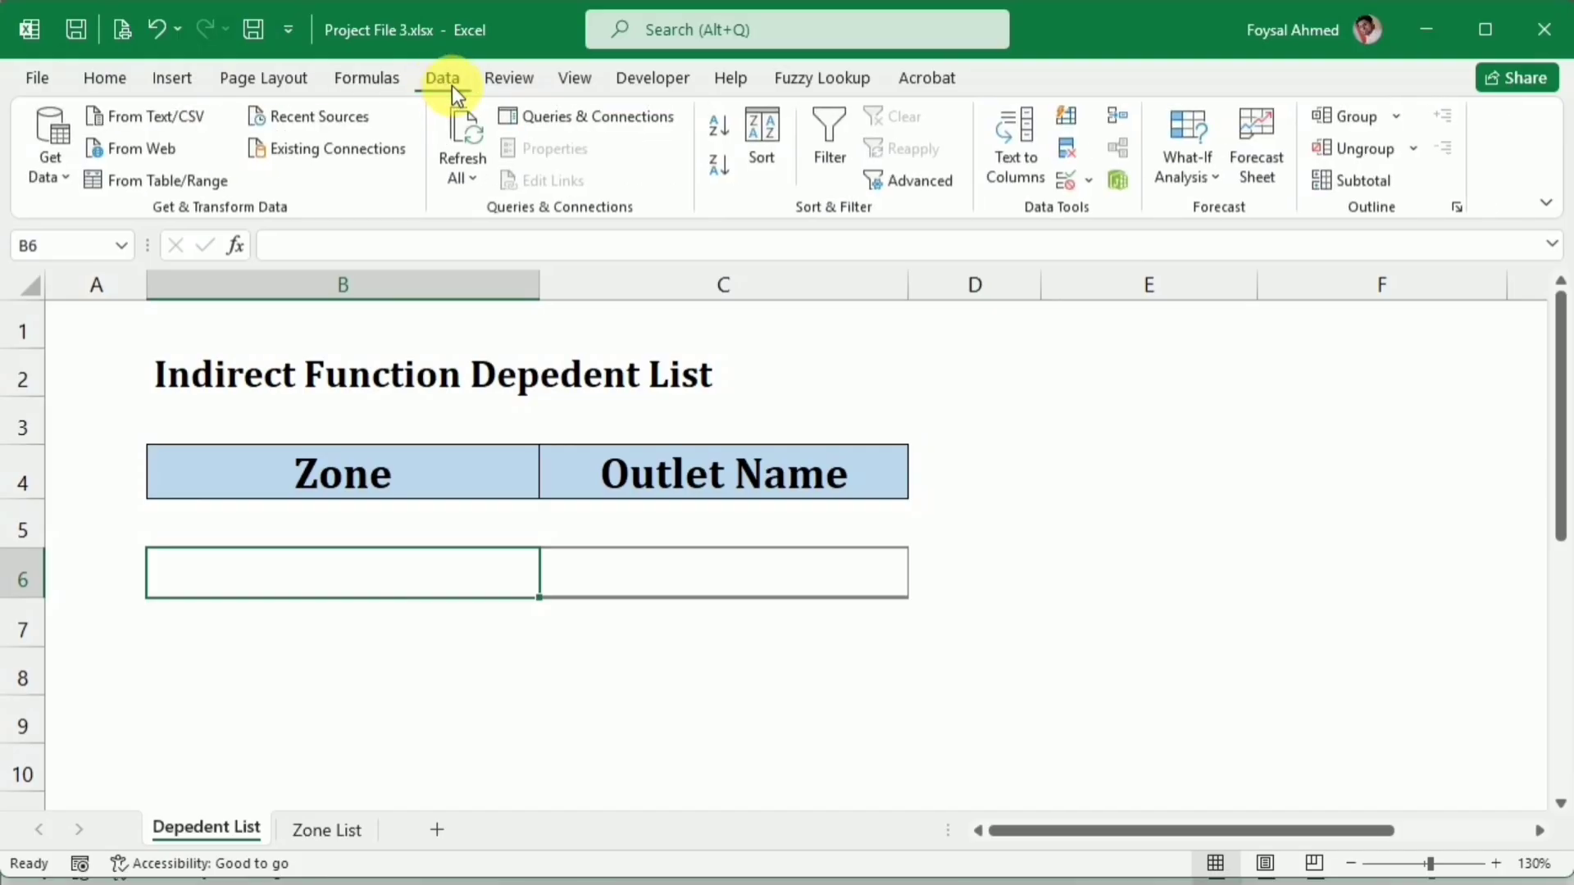
click(1061, 187)
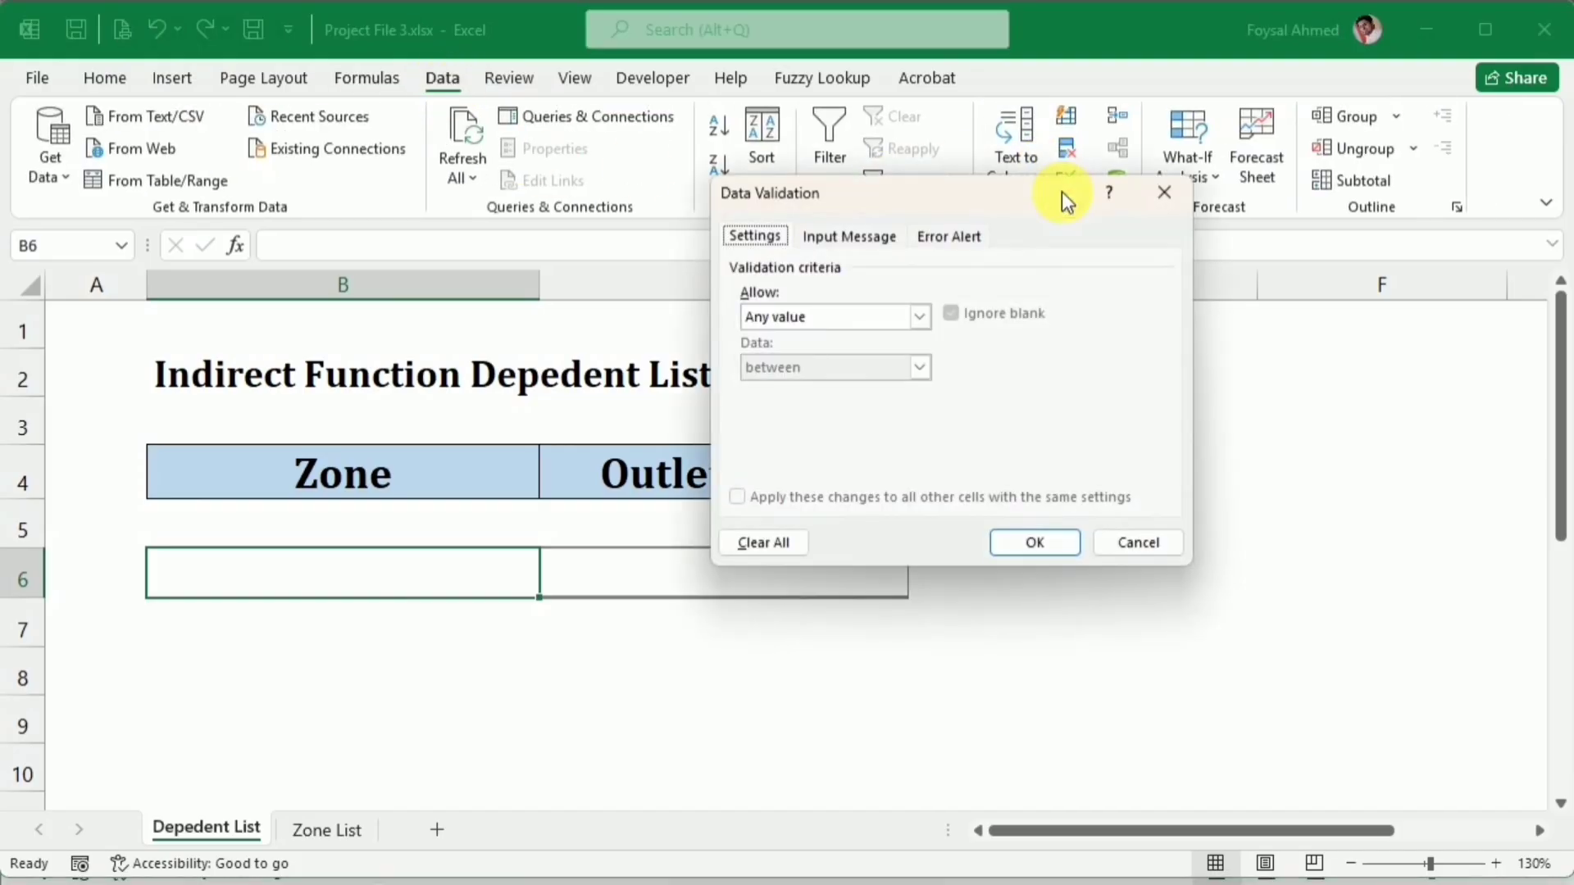
click(919, 323)
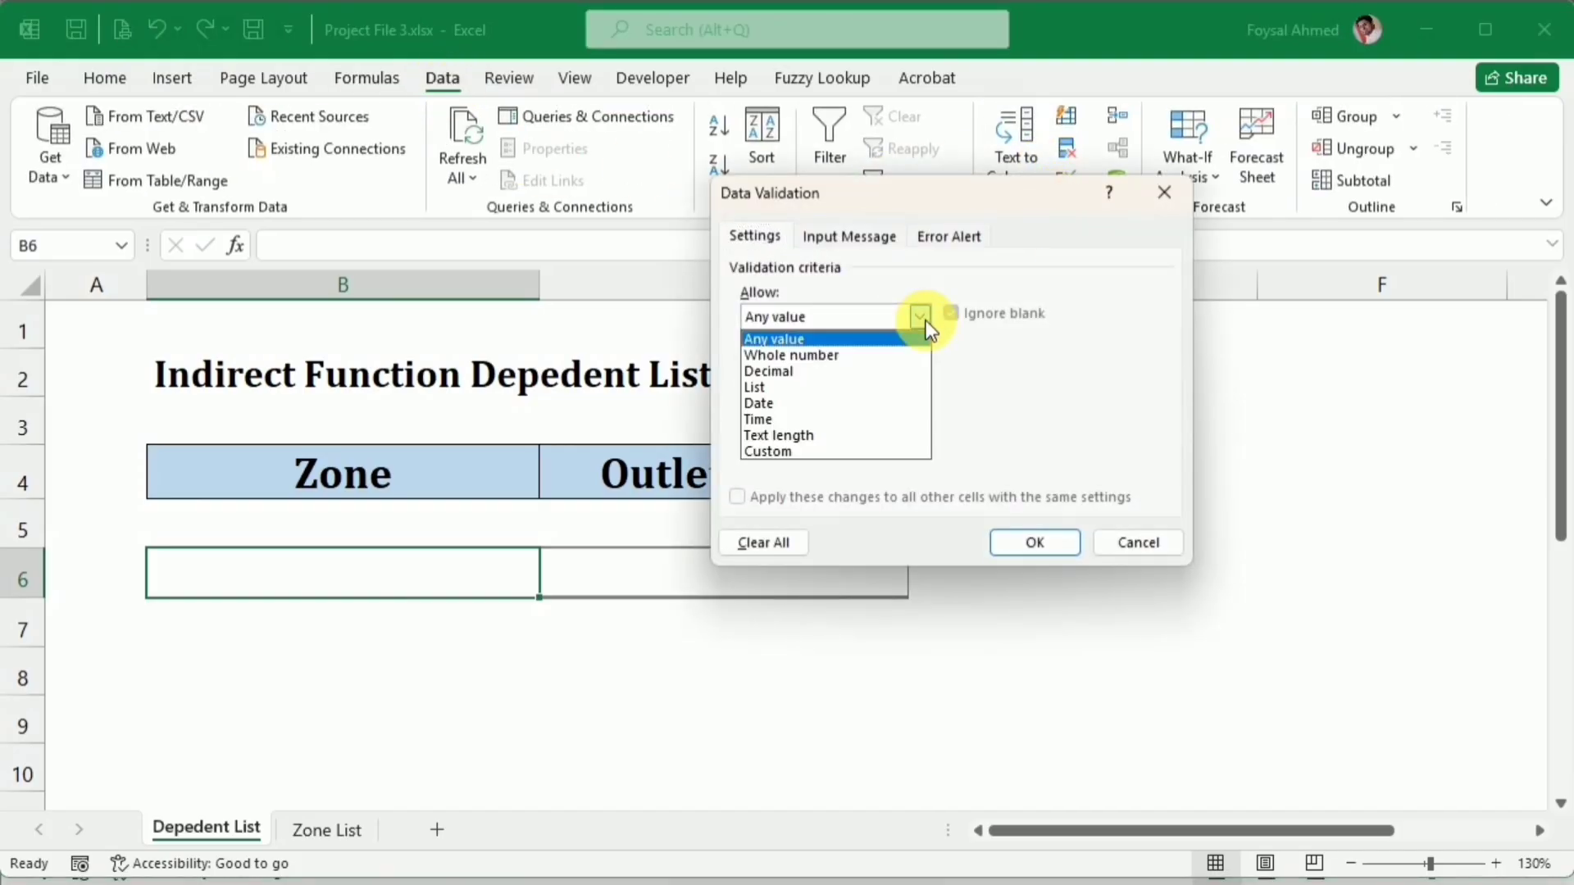
click(803, 378)
click(795, 418)
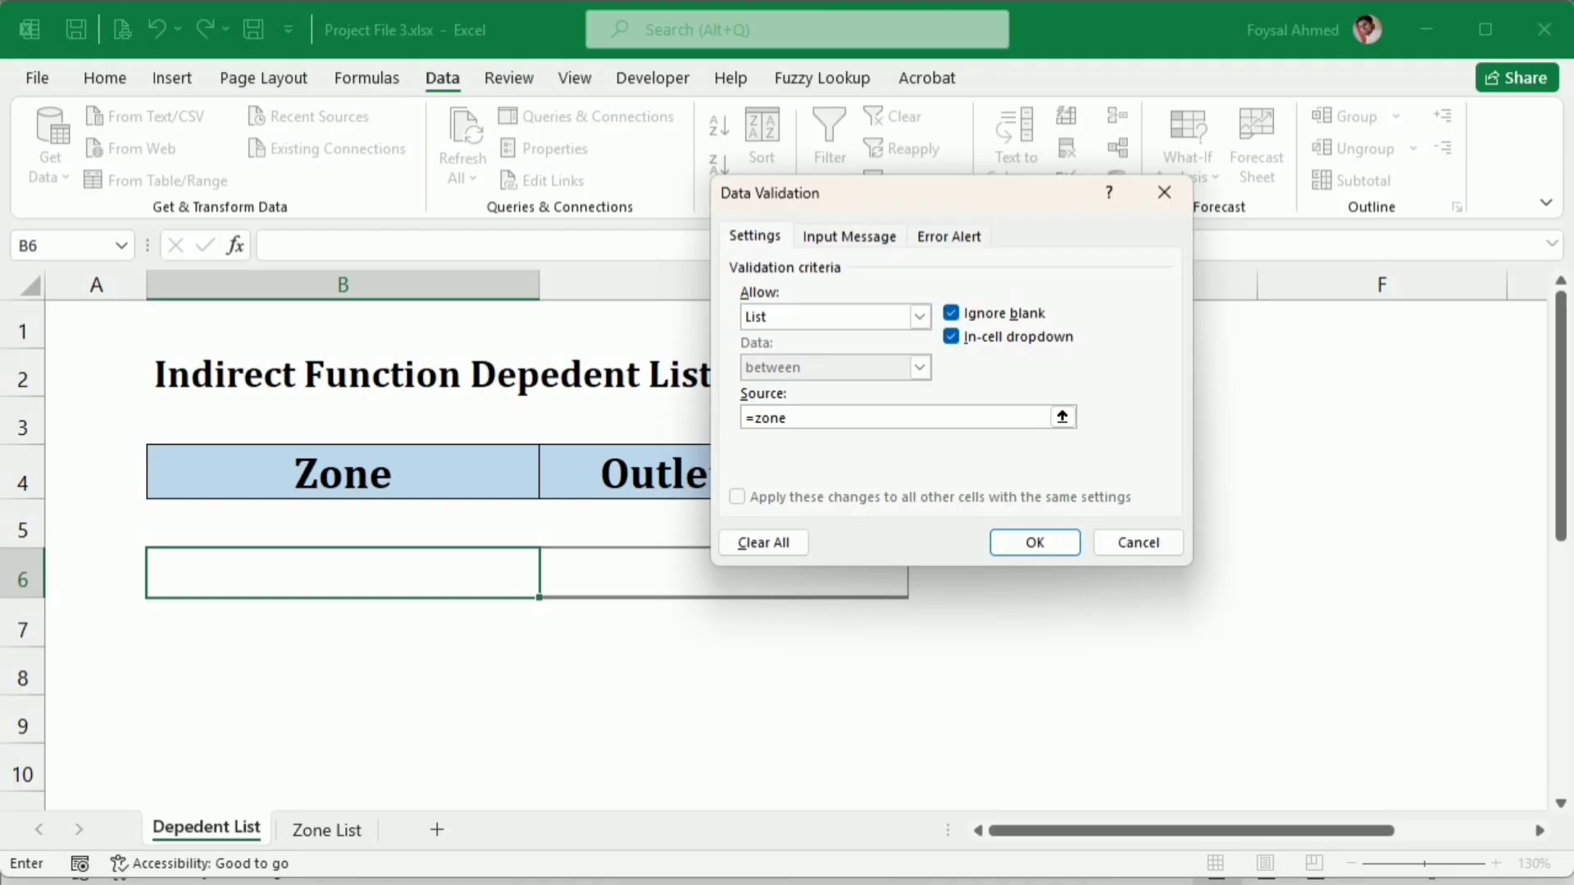
click(1054, 548)
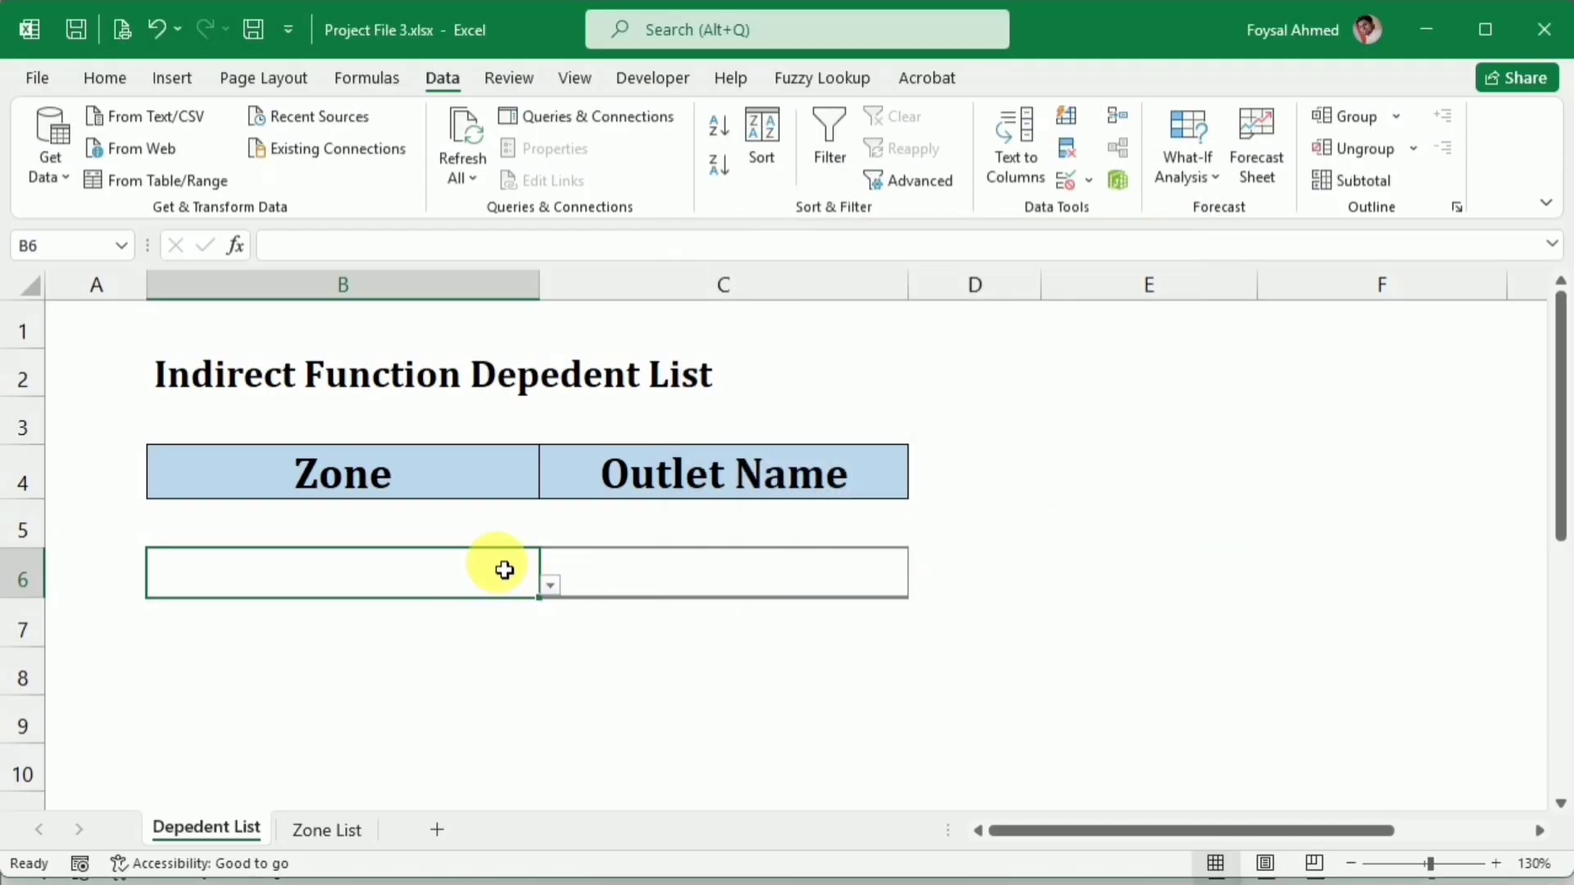
Step: Try the zone dropdown in cell B6 by choosing Chittagong and finally Khulna
click(550, 585)
click(494, 630)
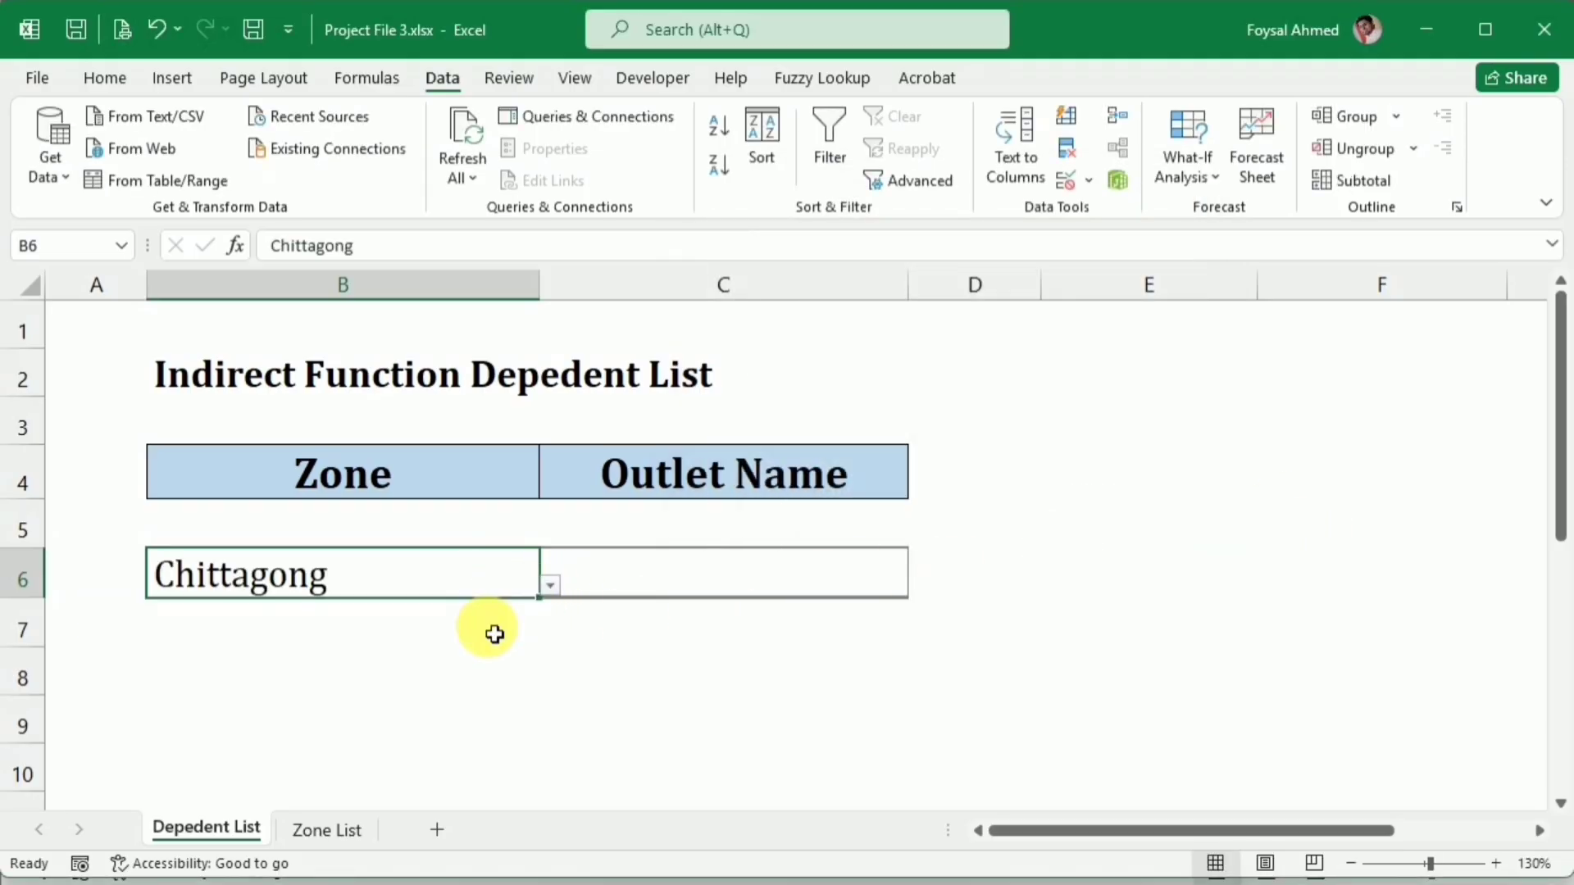
click(546, 586)
click(450, 697)
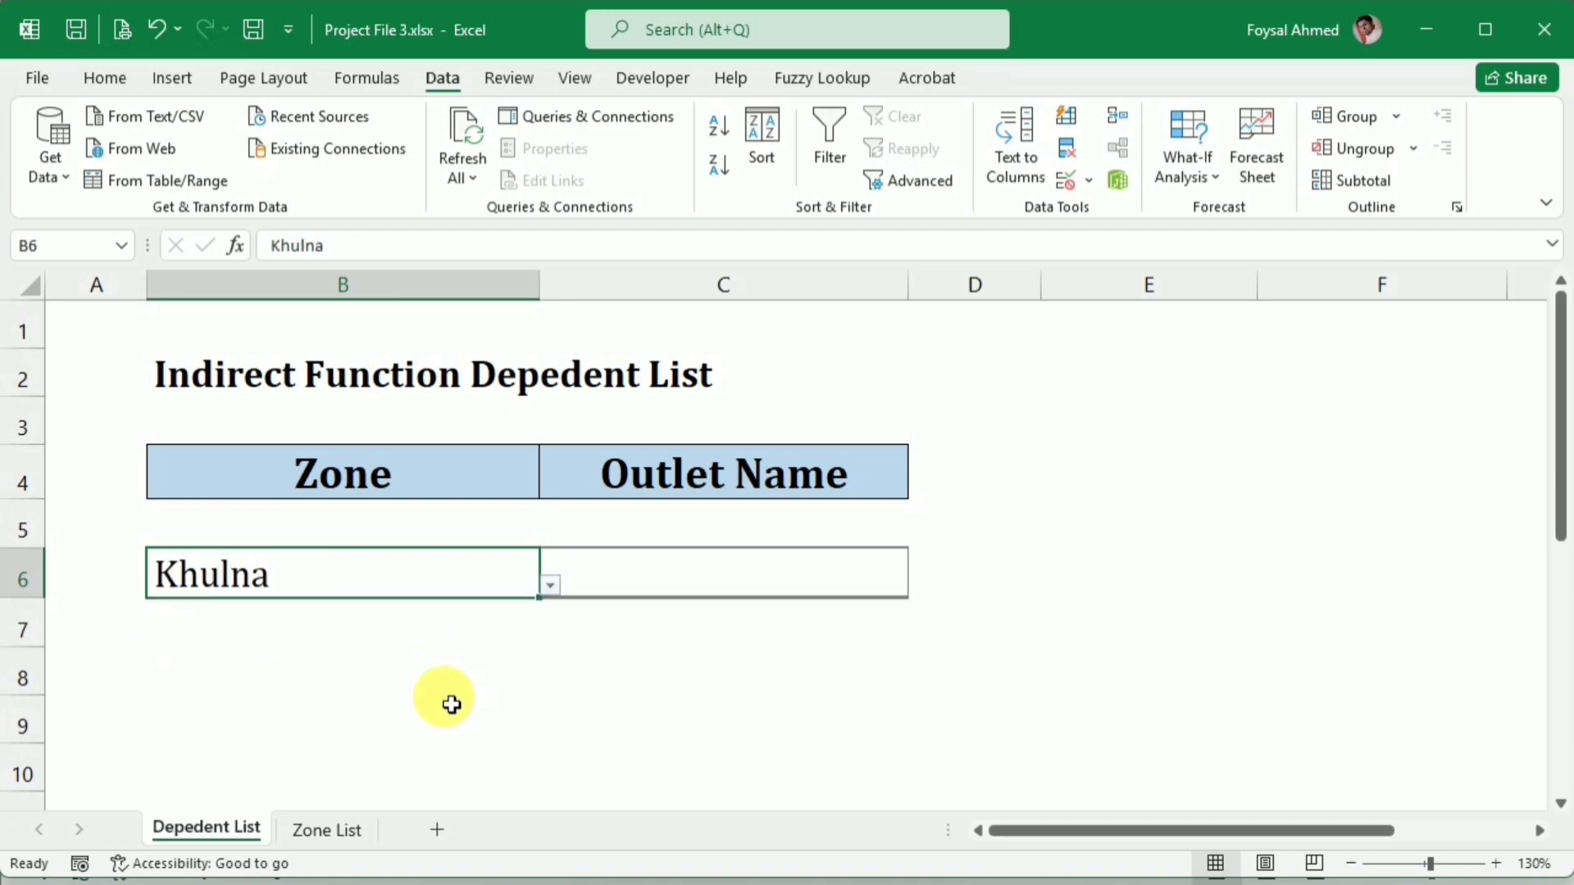
Step: Choose Cumilla from the zone dropdown in cell B6
click(550, 585)
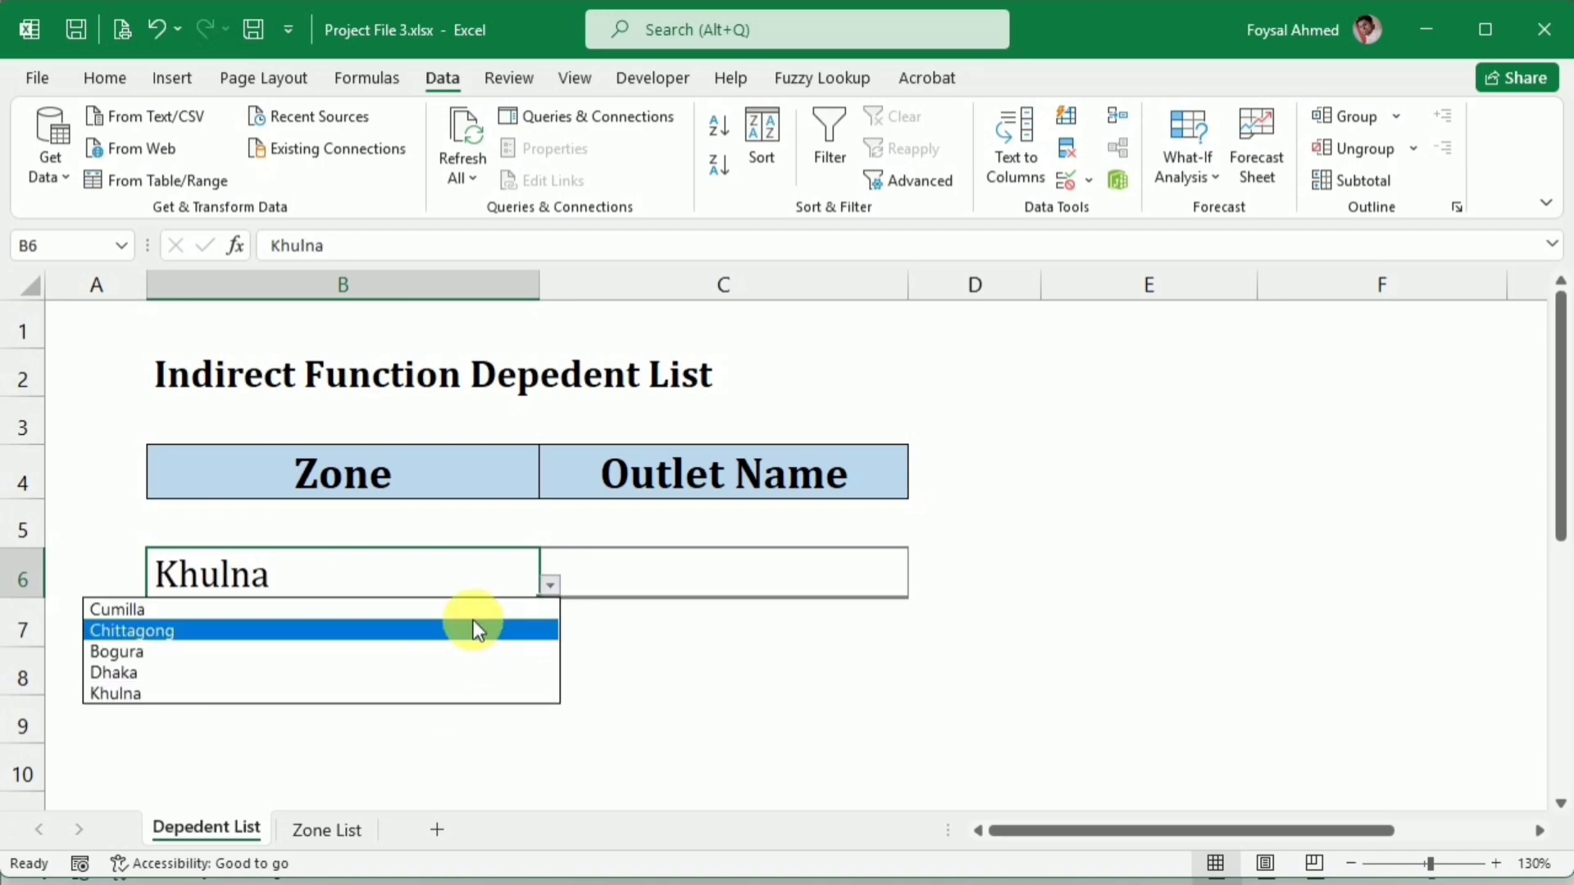
click(473, 610)
click(642, 561)
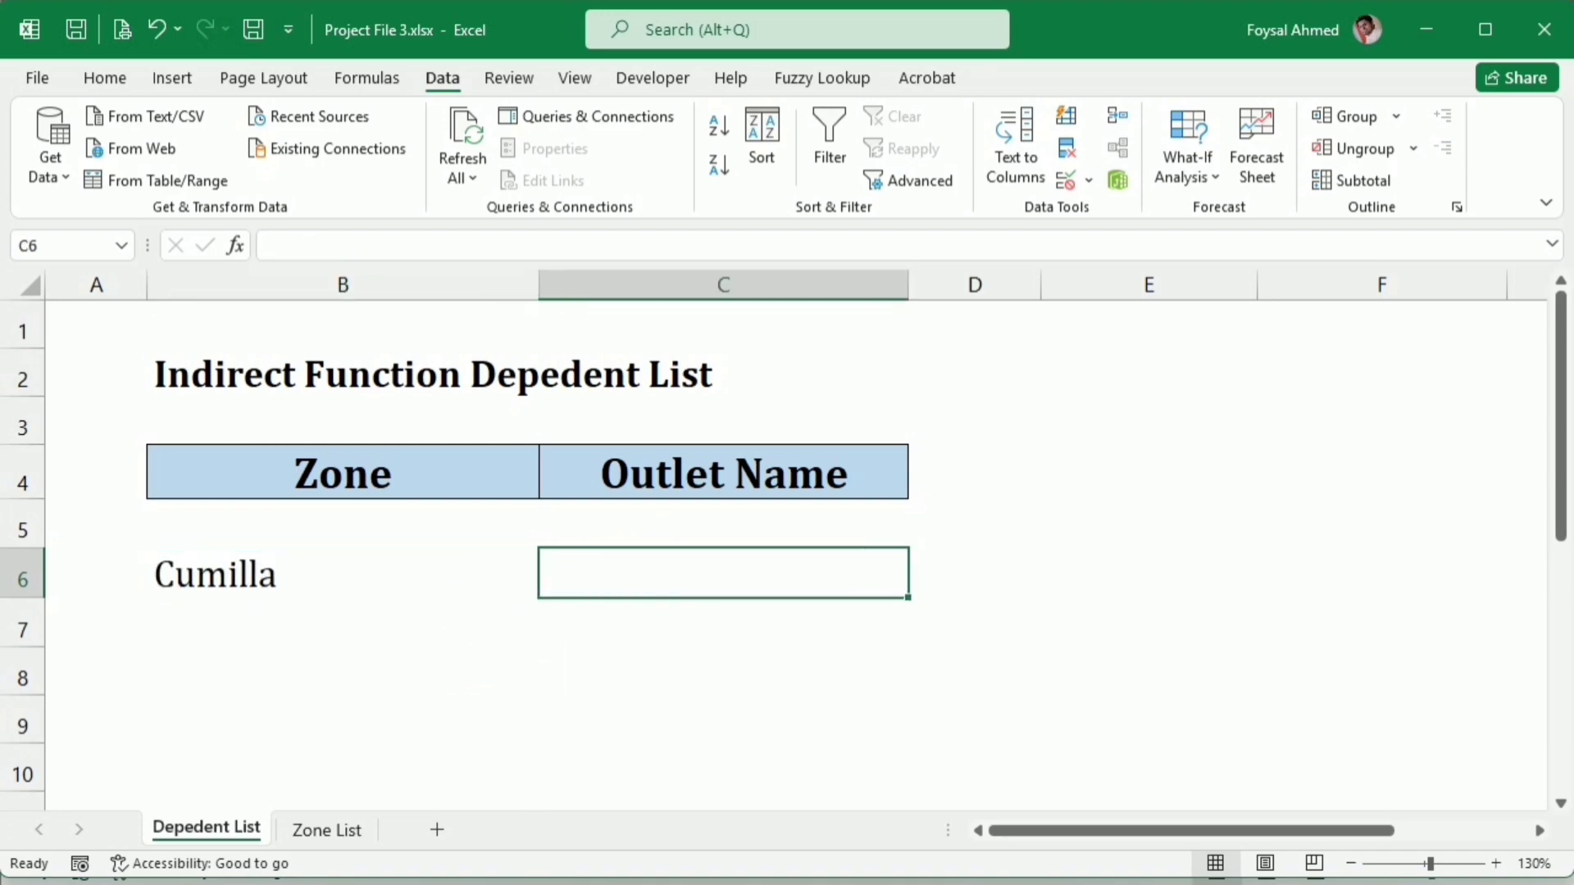
text(=)
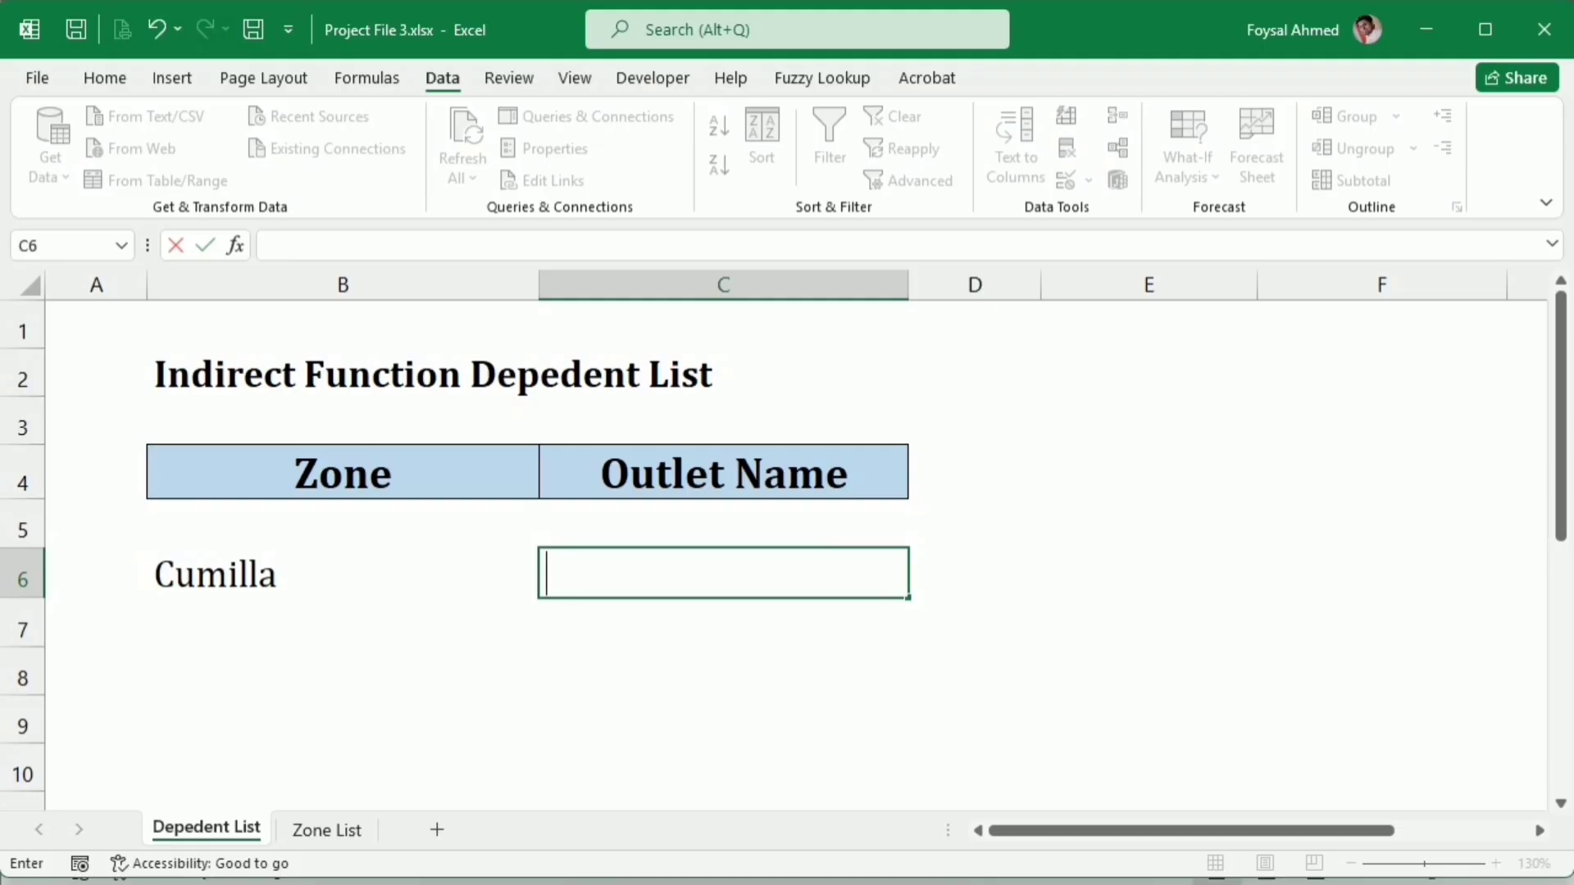
click(870, 715)
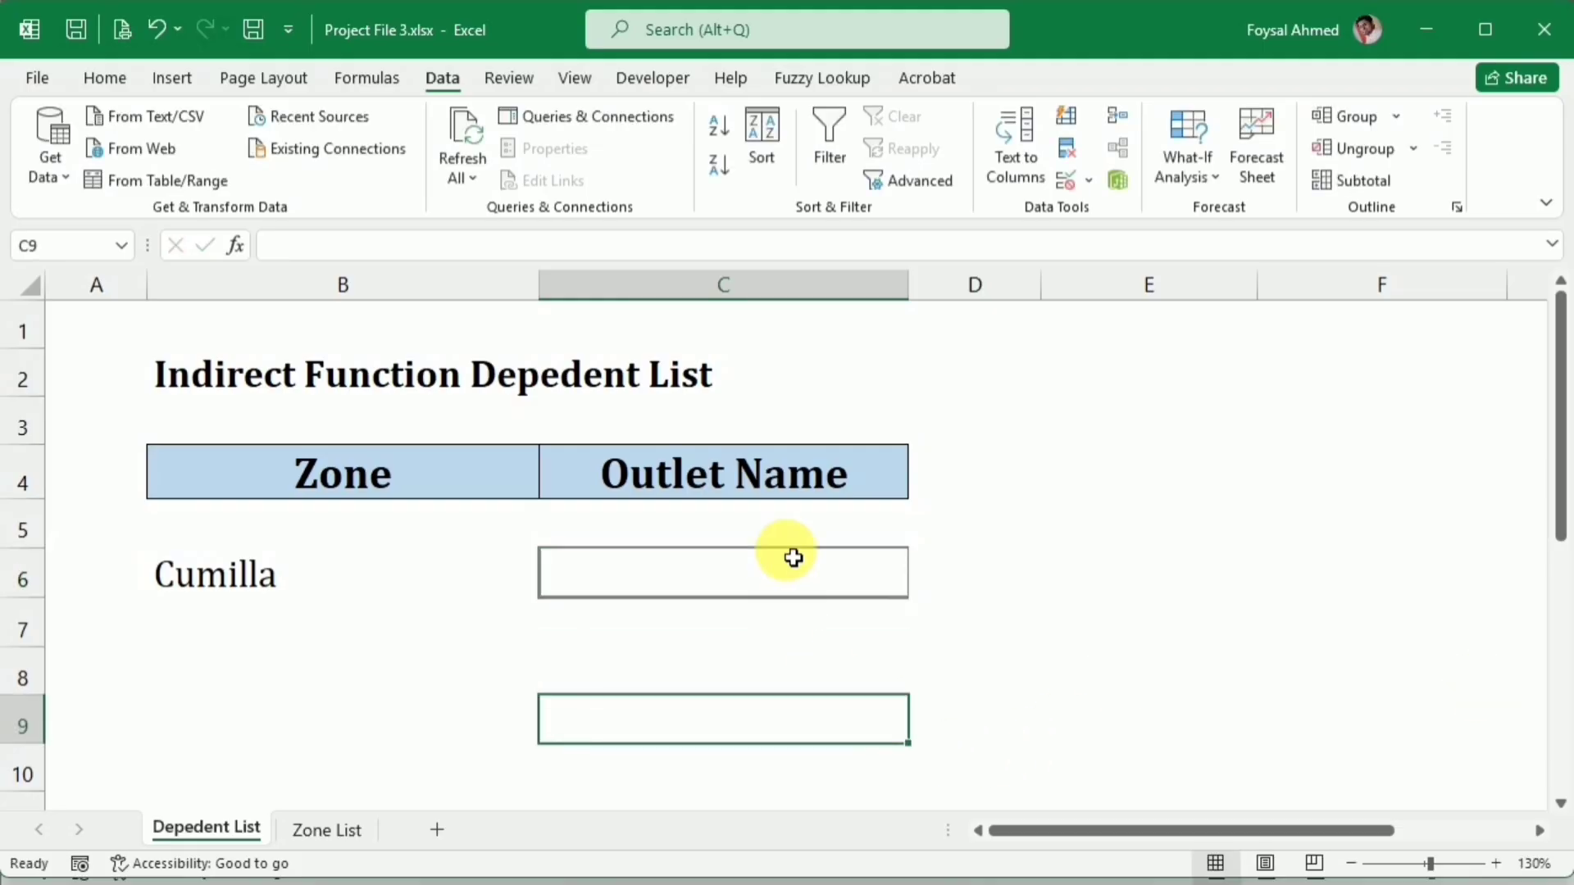
Step: Add a list data validation with the source =indirect(B6) to outlet cell C6 of the Depedent List sheet
click(727, 565)
click(1063, 182)
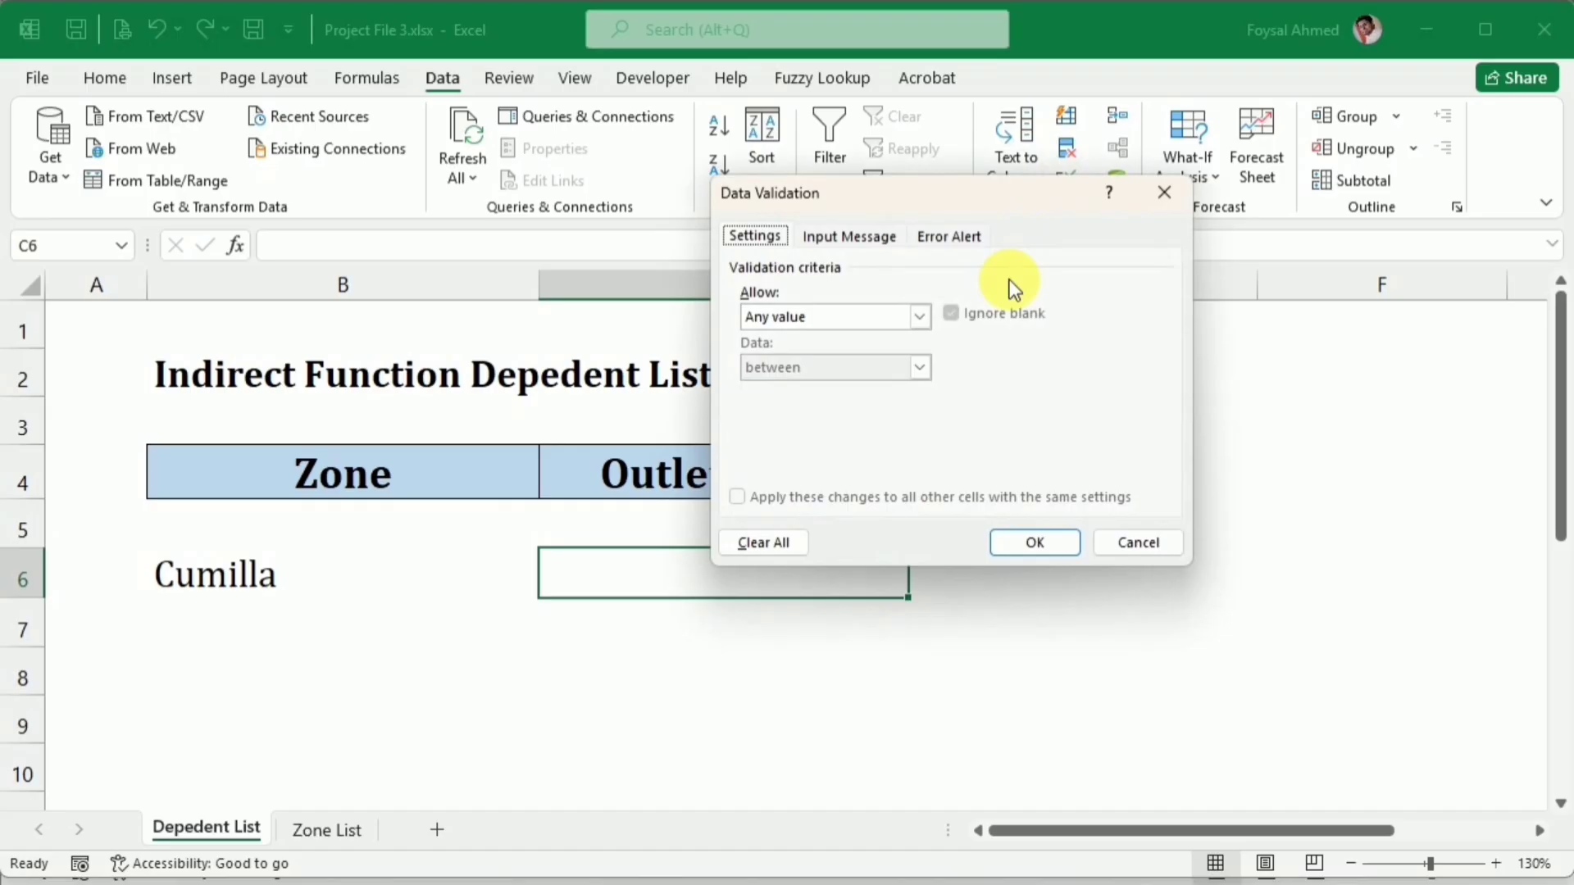
click(919, 318)
click(854, 387)
click(837, 418)
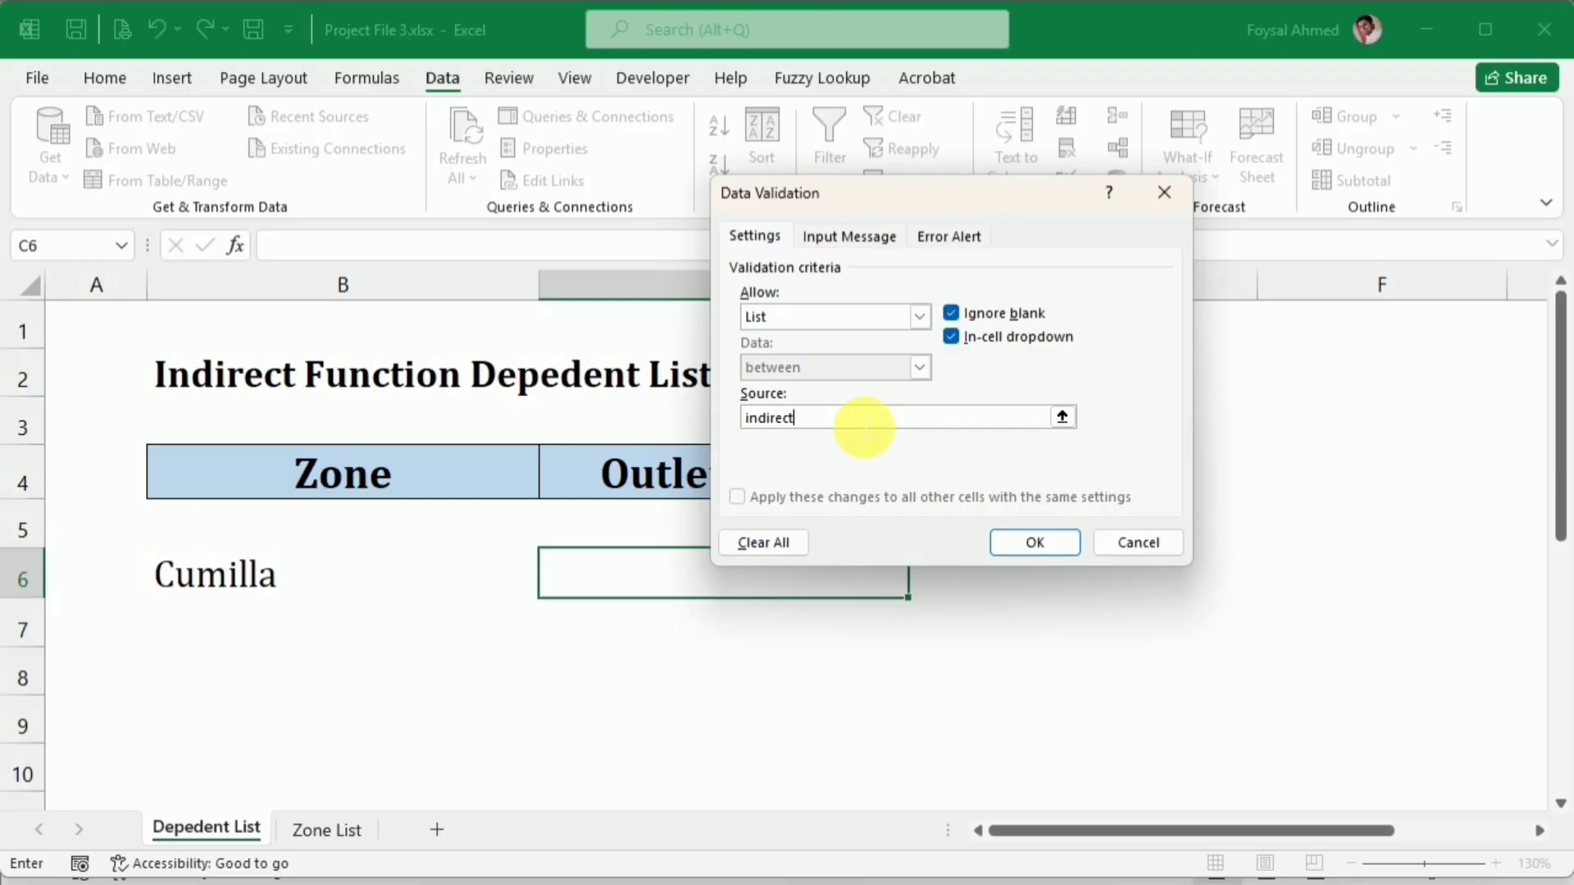
click(745, 419)
text(=)
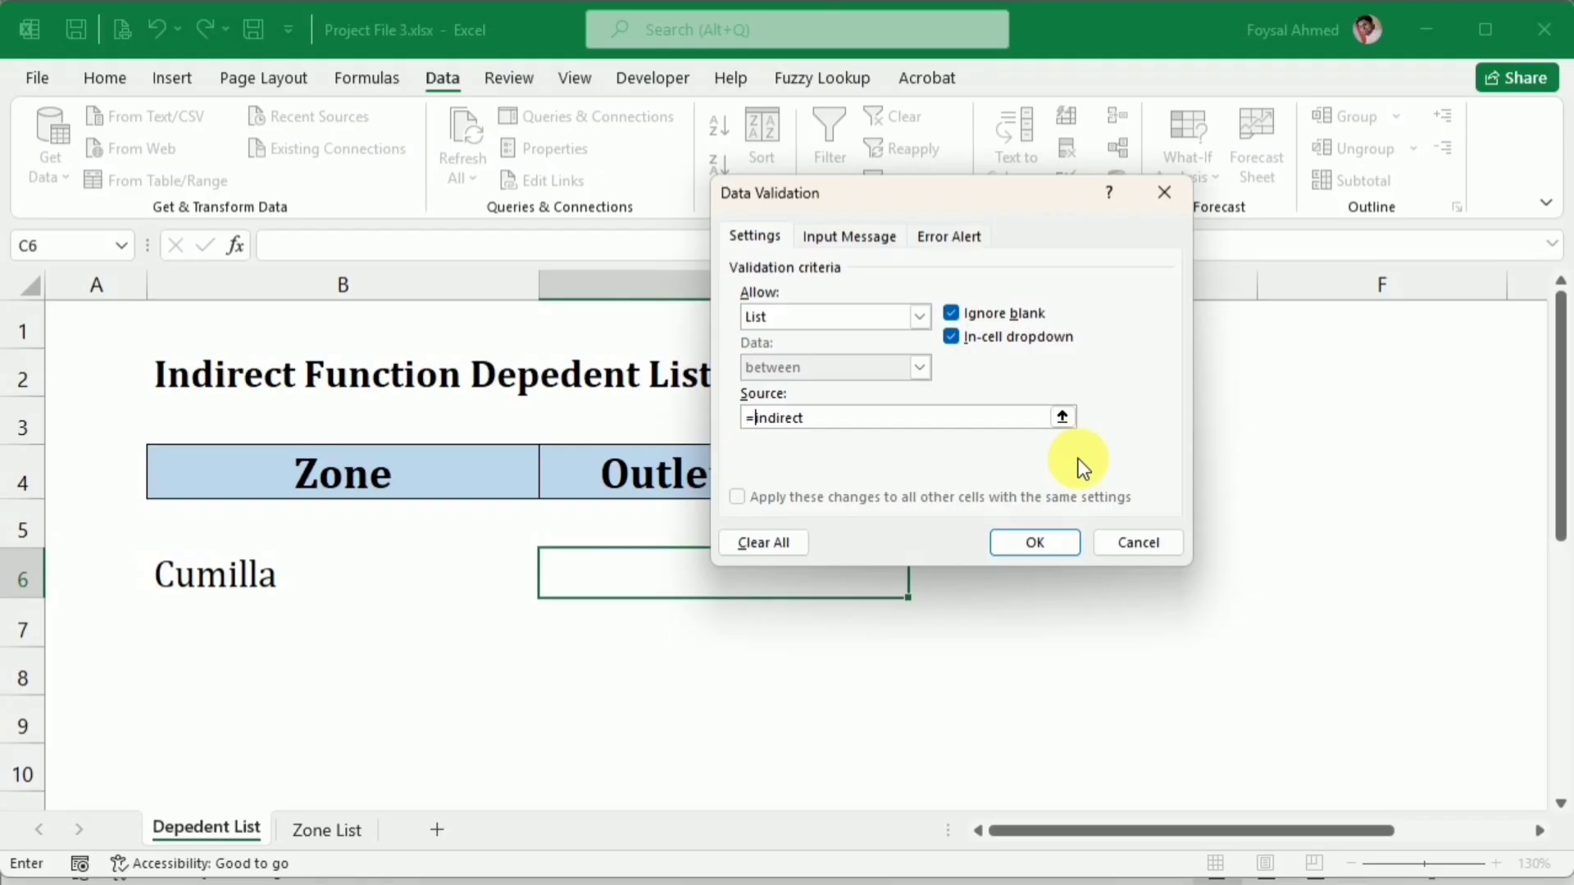
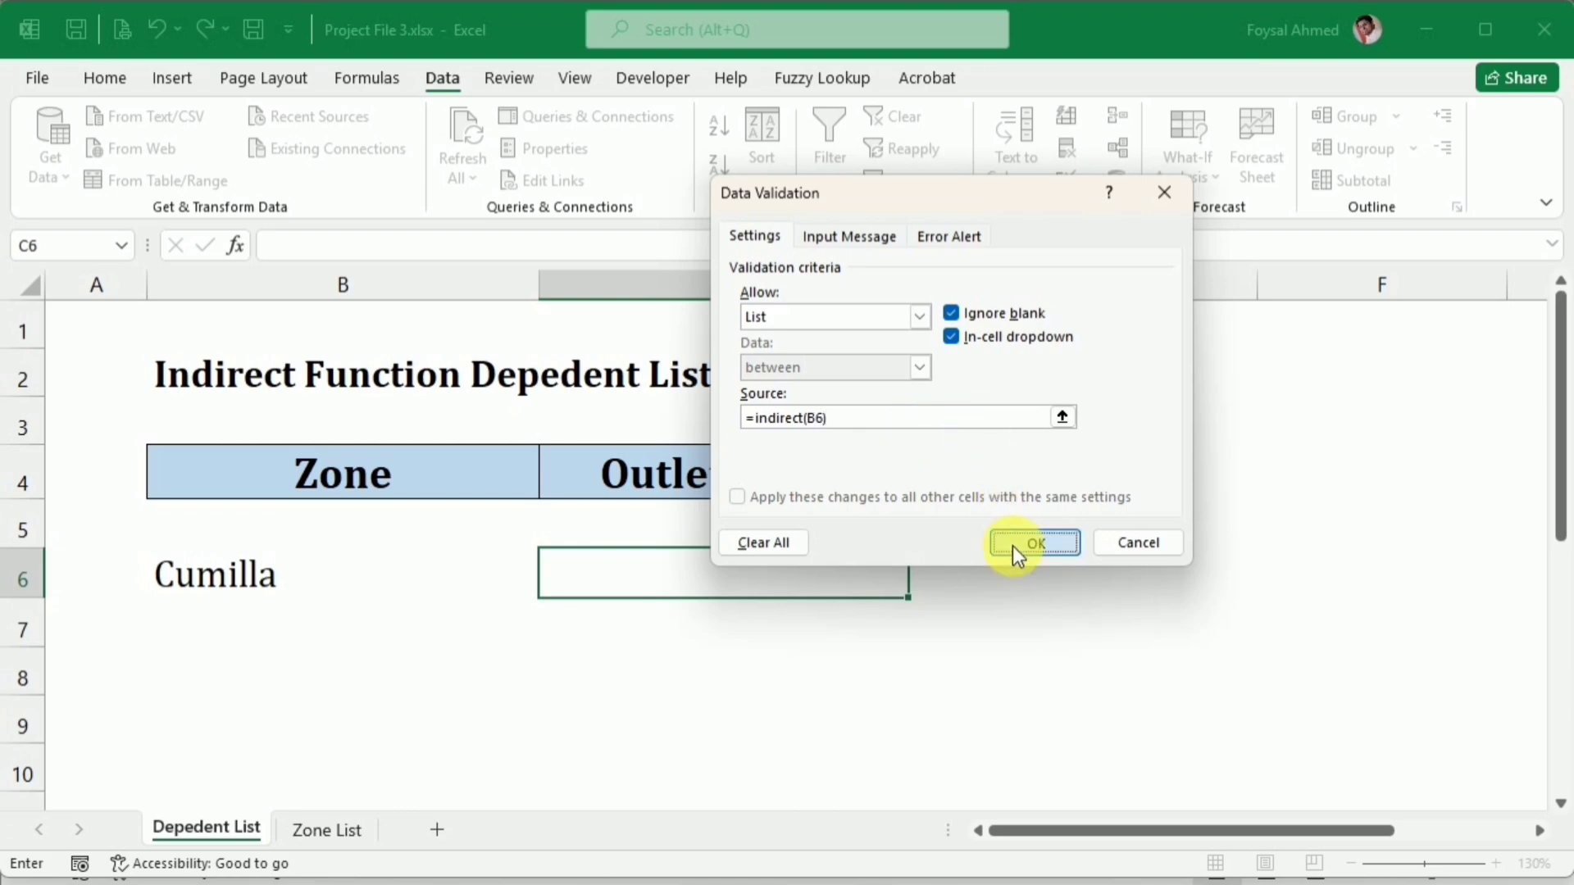
click(1045, 544)
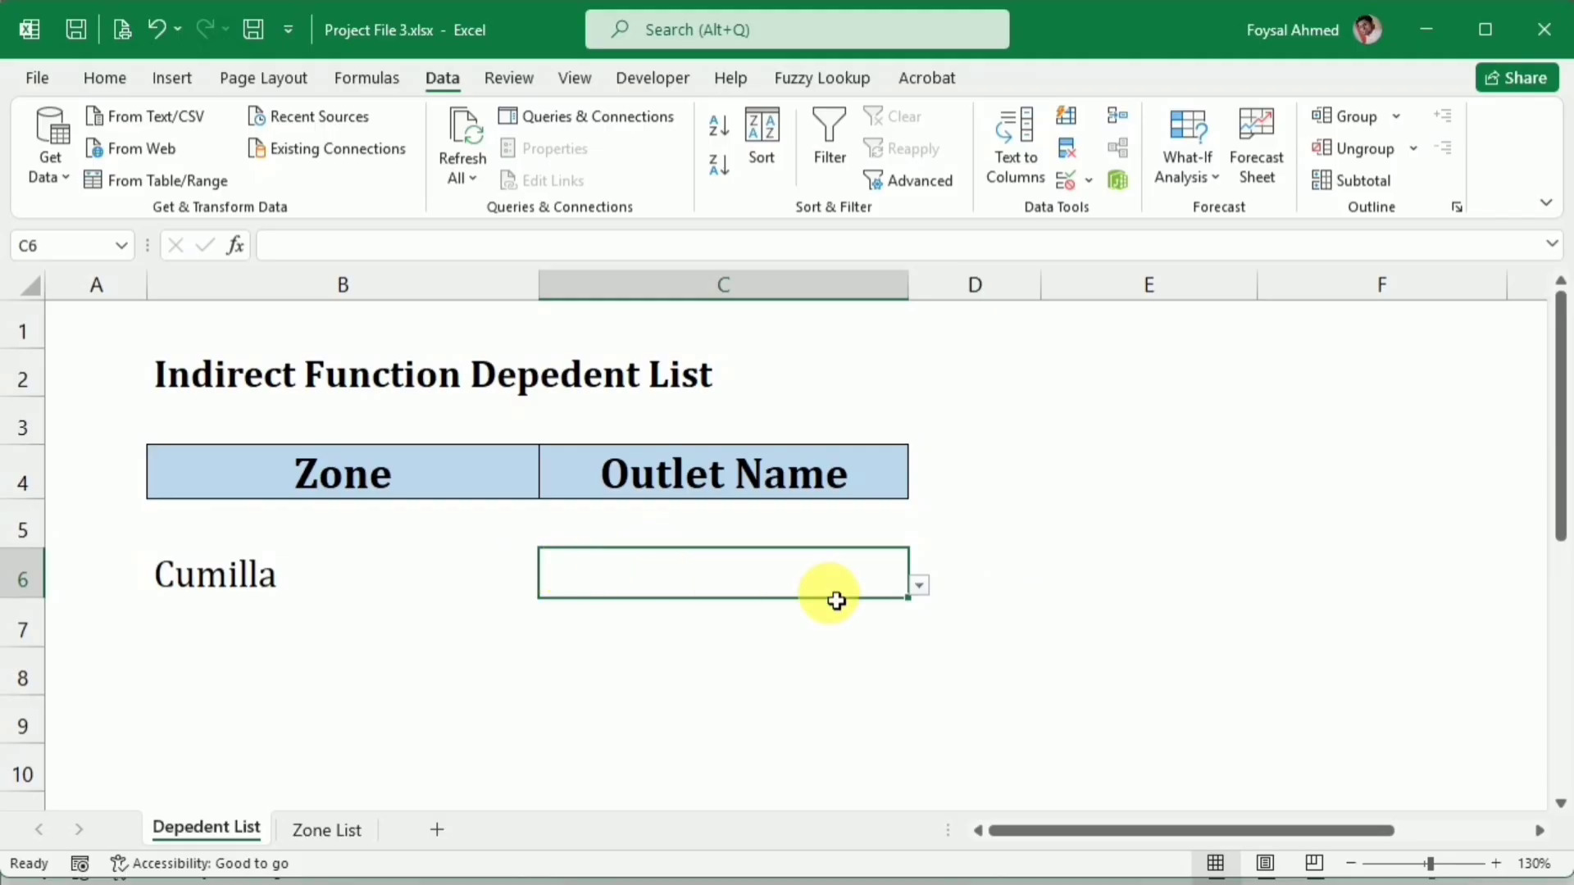
Step: Pick Nava Electronics from the outlet dropdown in cell C6 and compare it with the Cumilla column of the Zone List sheet
click(920, 585)
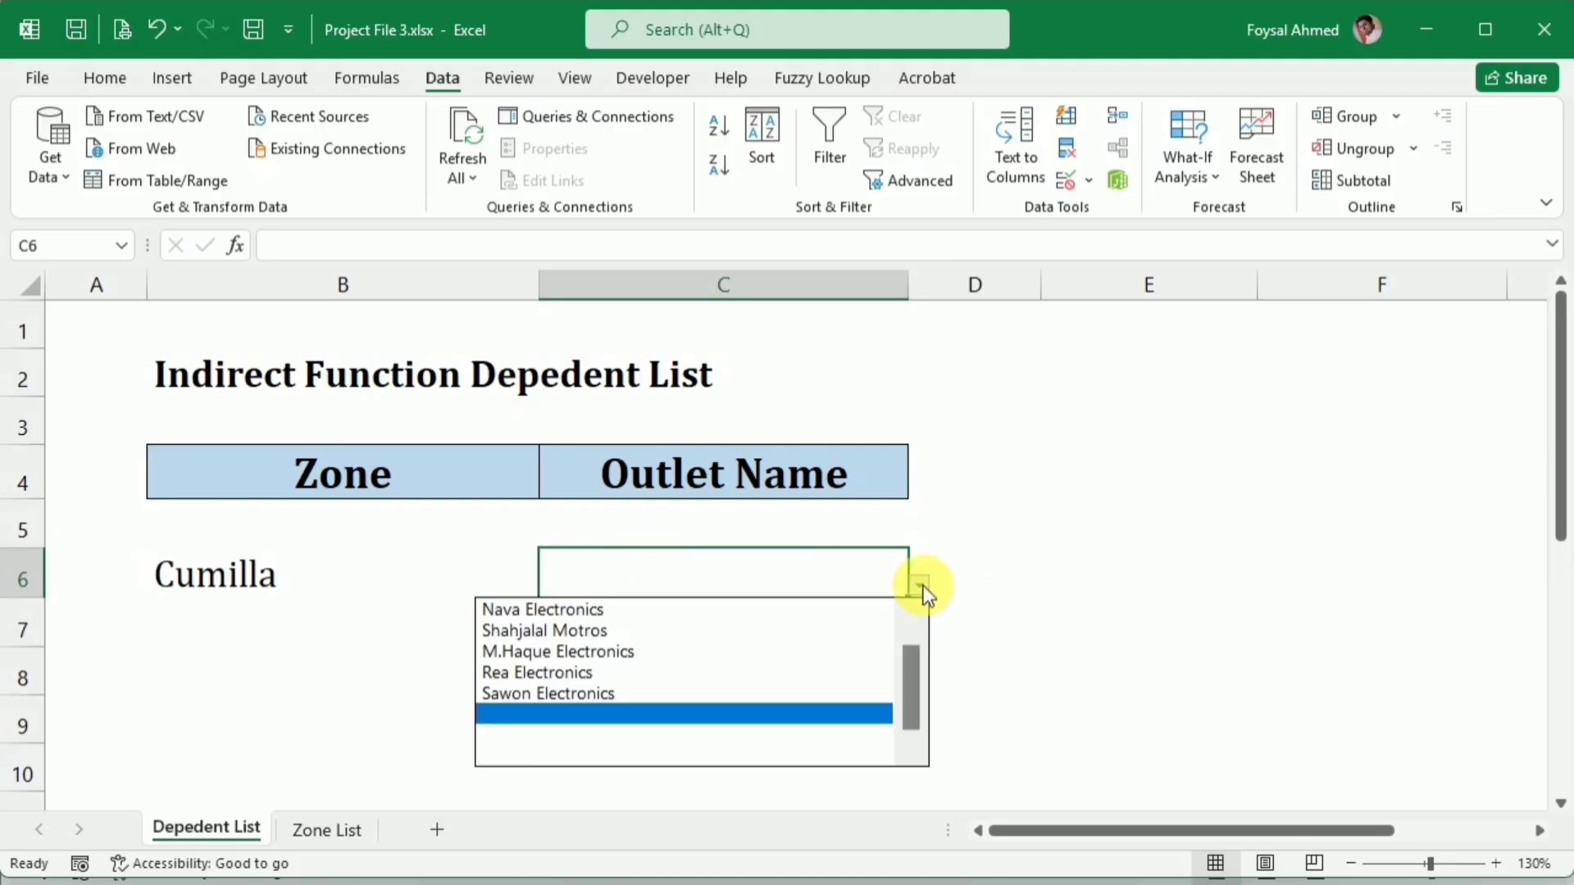
click(833, 609)
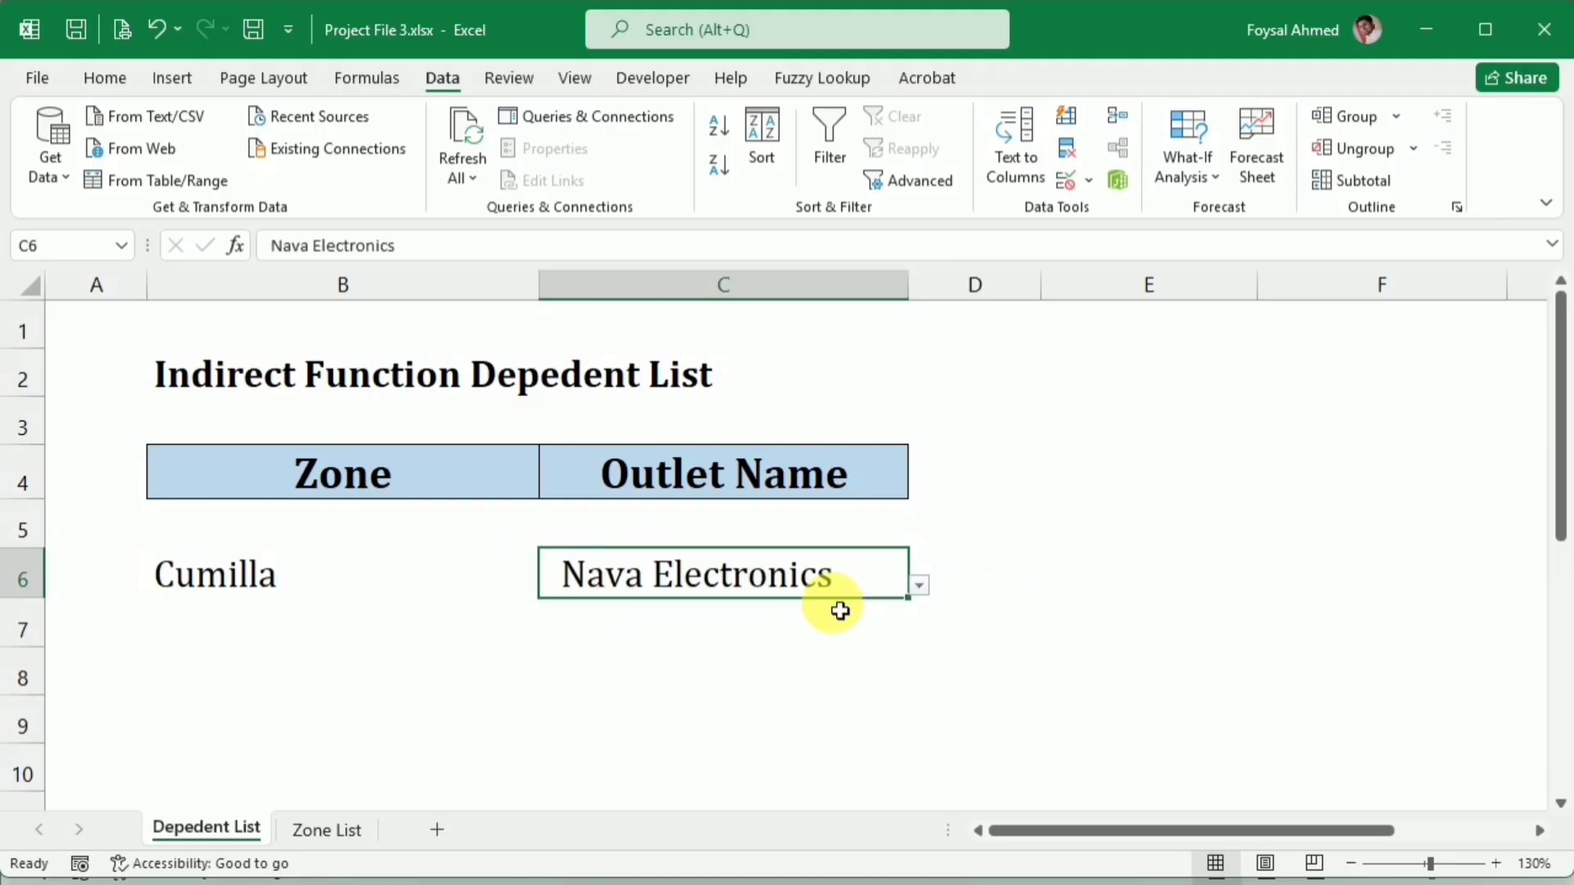
click(336, 833)
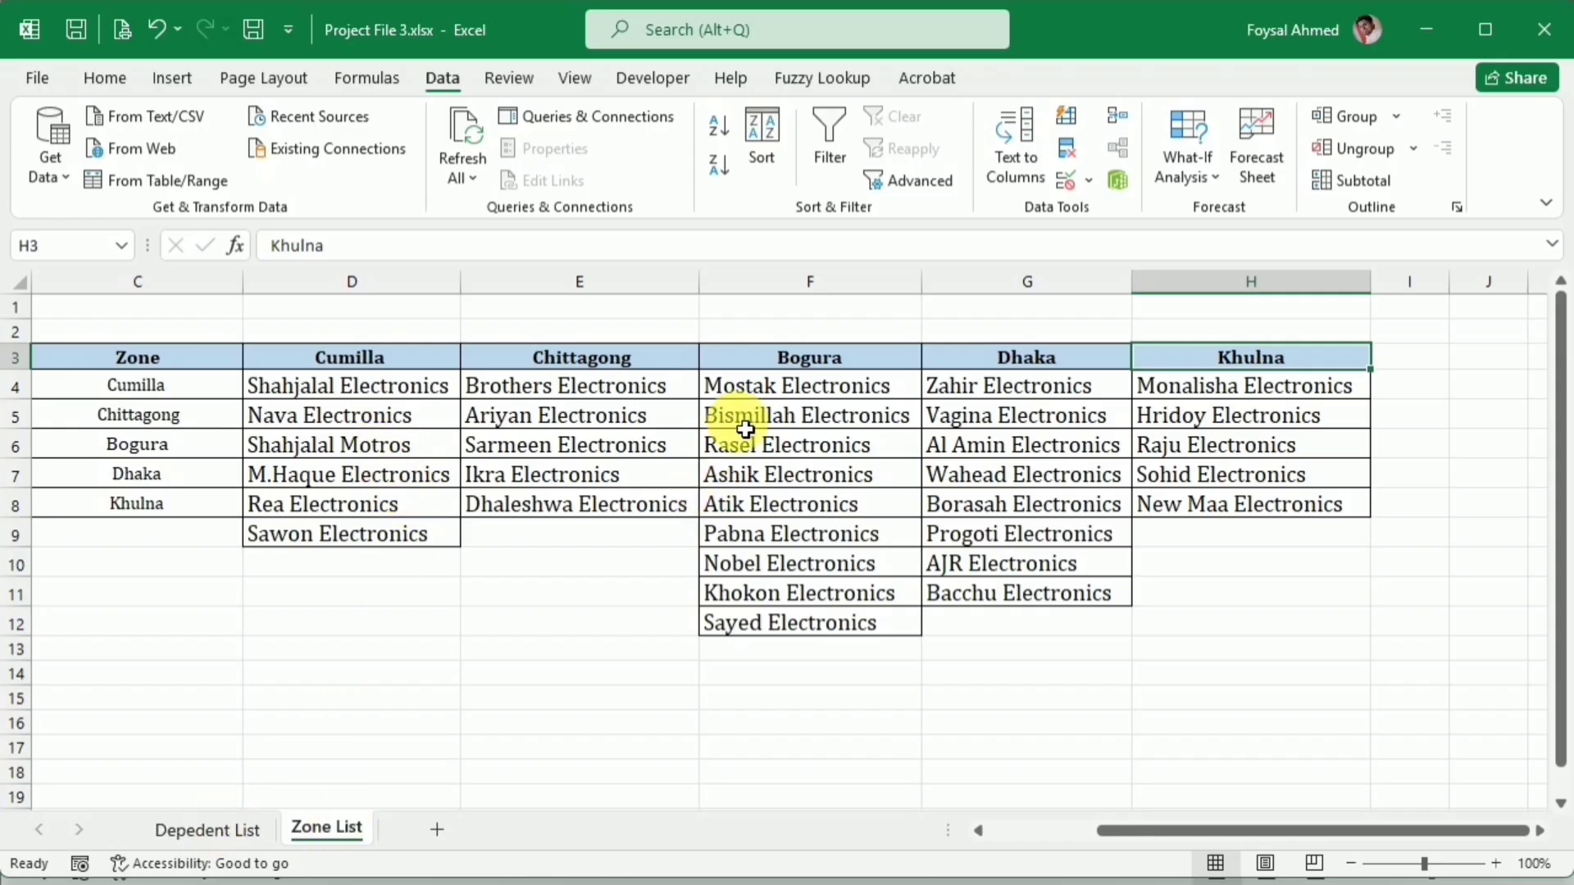
click(217, 828)
Step: Change the zone in cell B6 to Bogura and pick Ashik Electronics as the outlet in cell C6
click(479, 576)
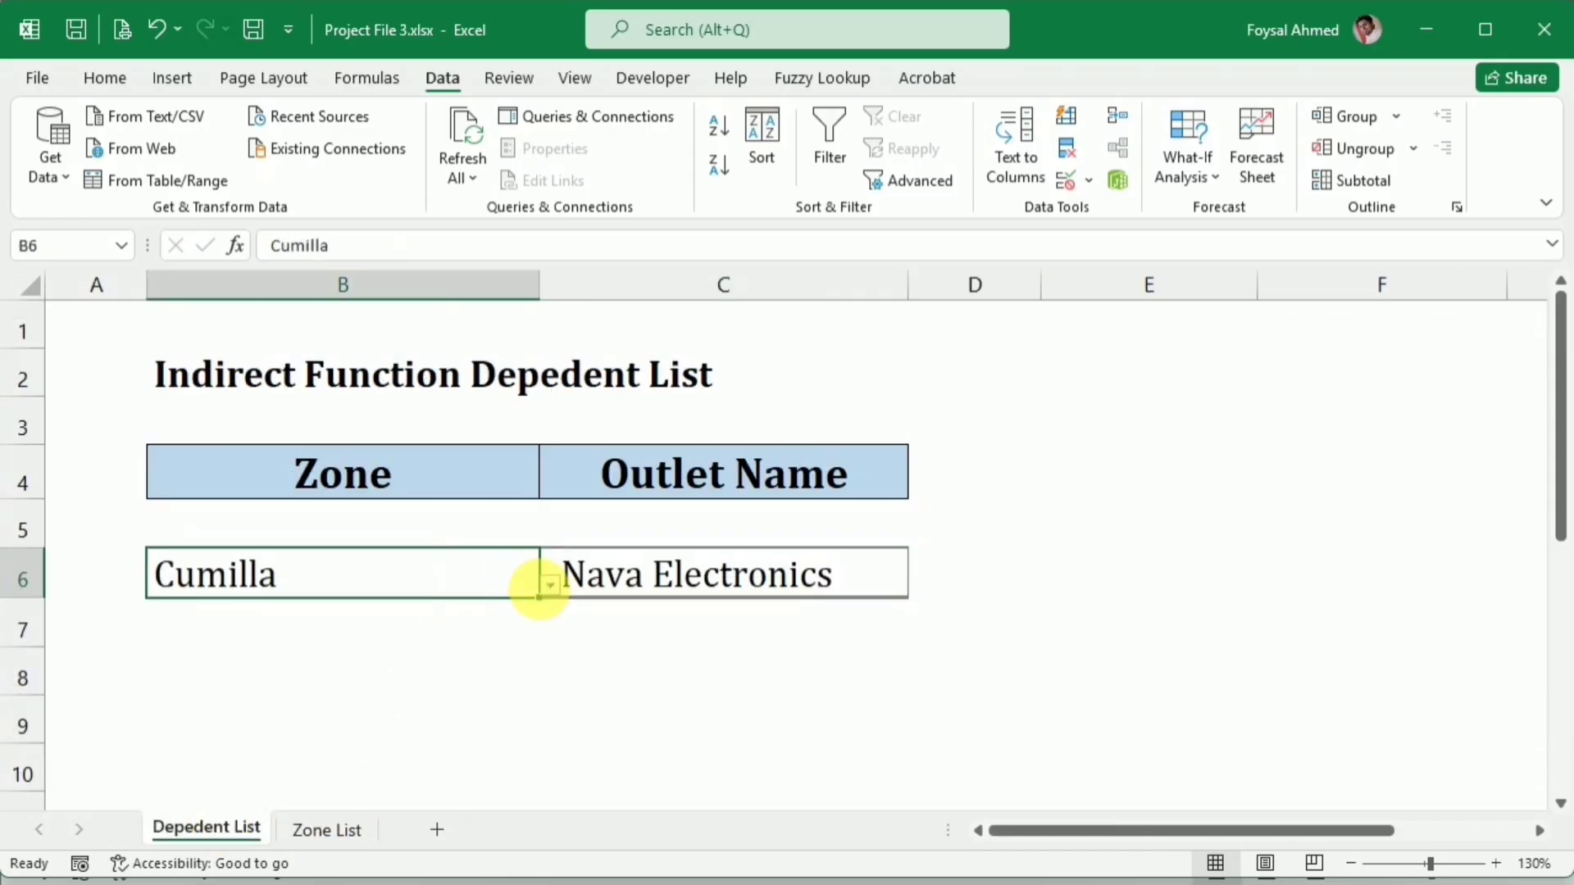
click(547, 584)
click(497, 652)
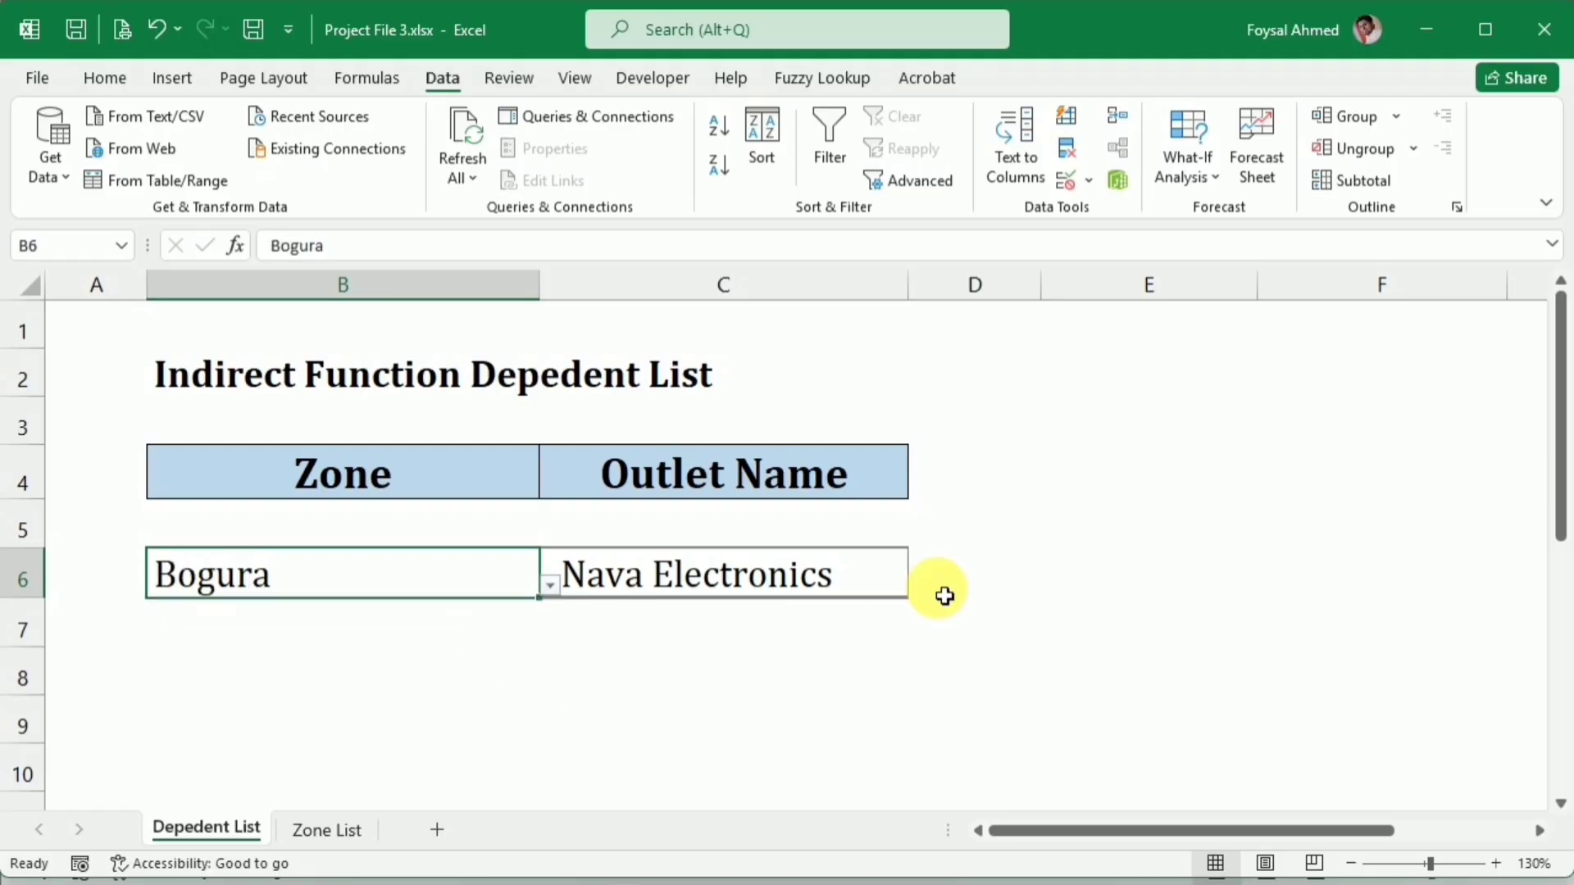
click(868, 583)
click(920, 583)
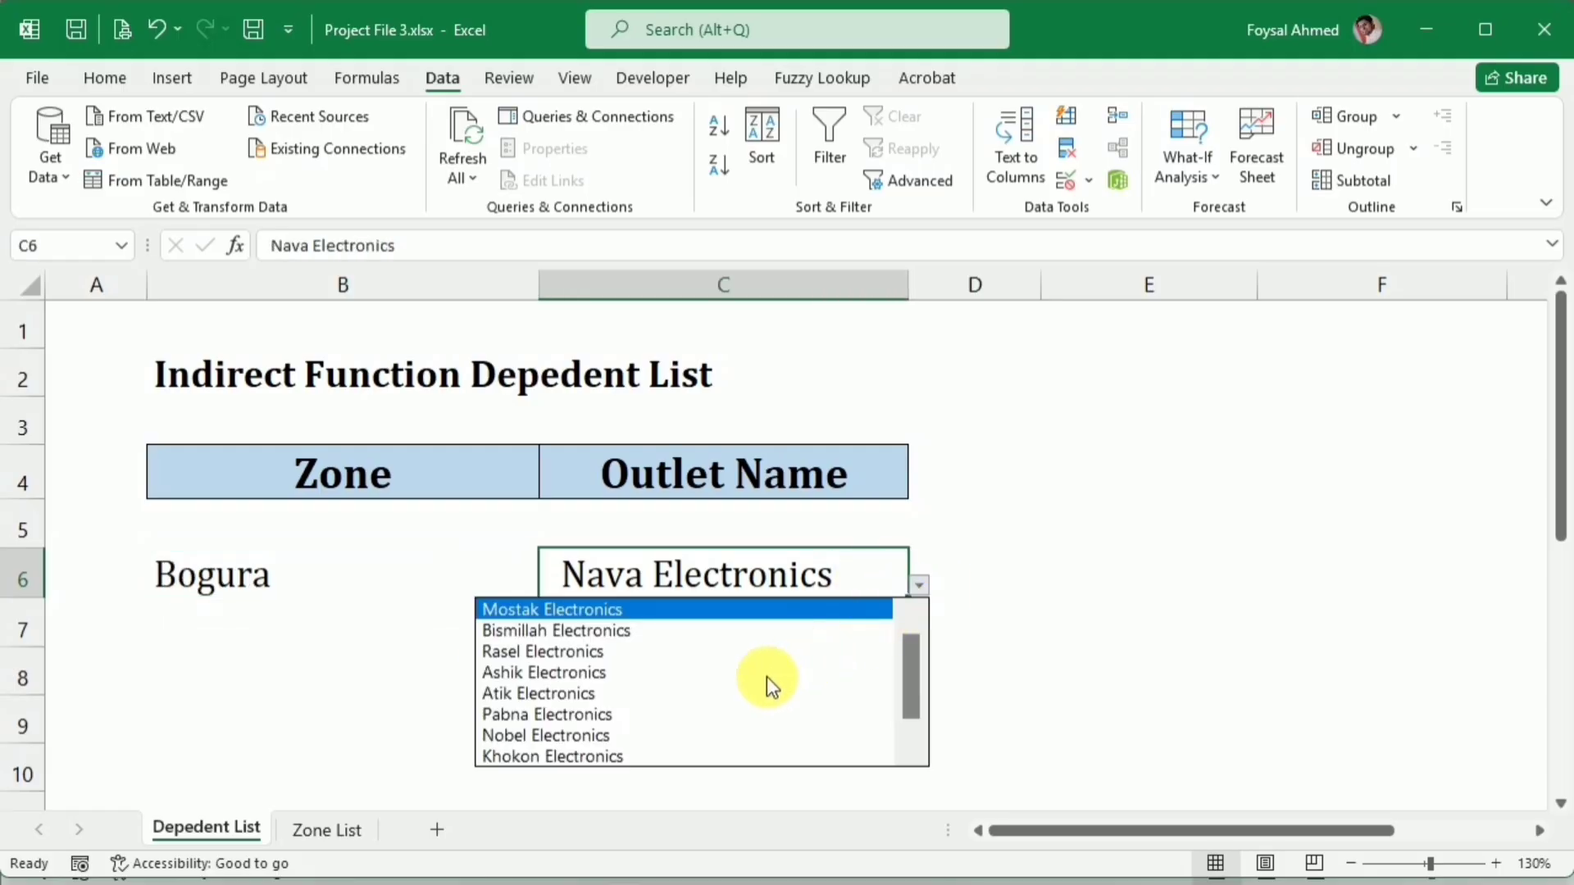
click(569, 676)
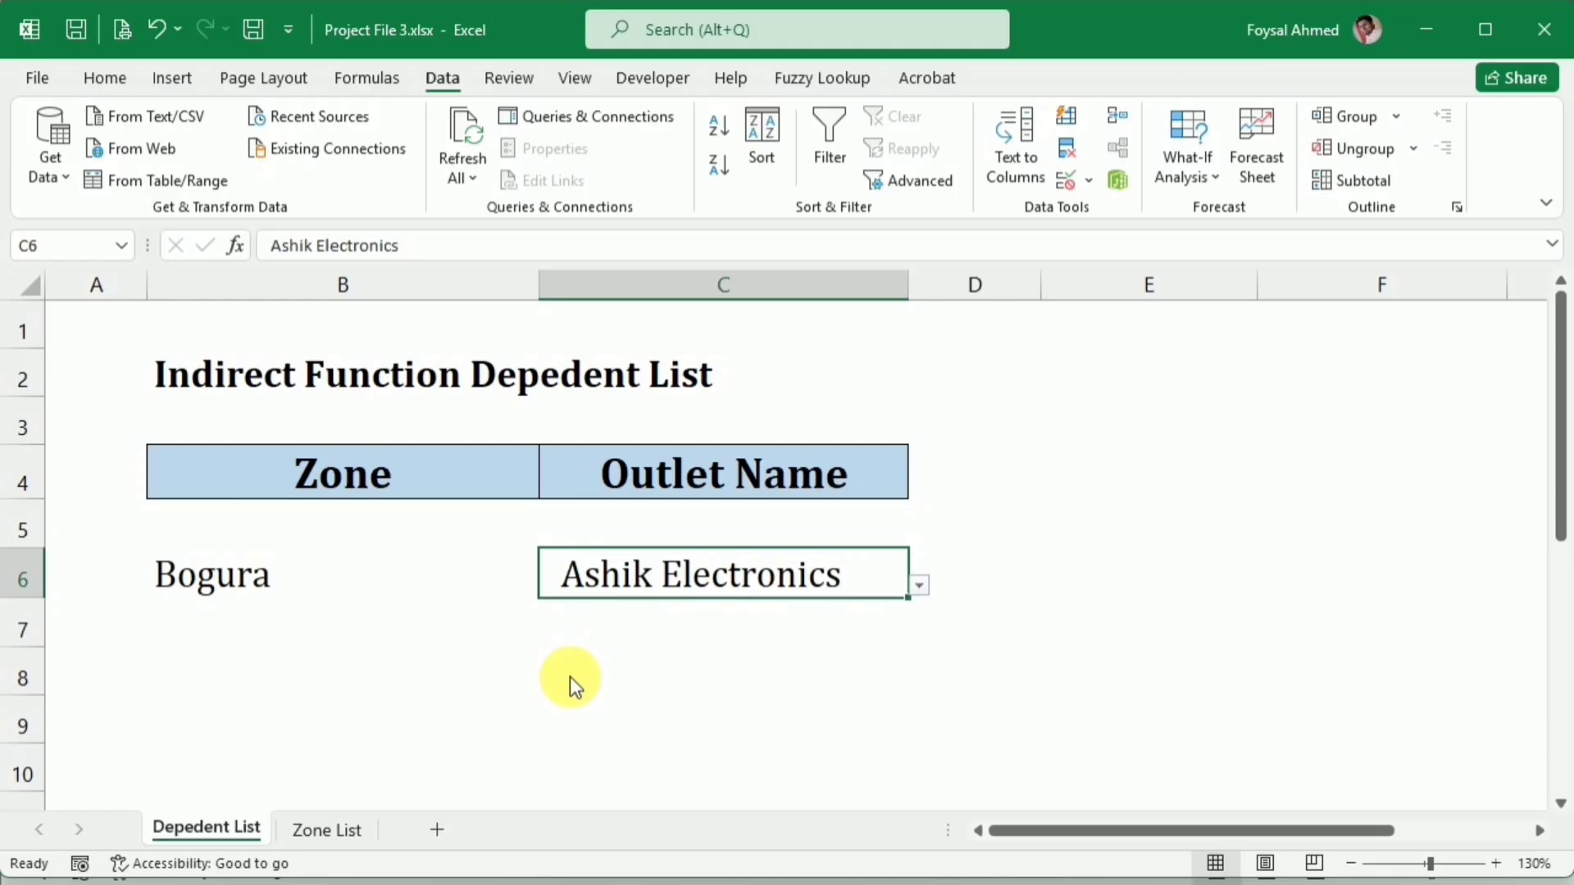
Step: Check the Bogura column of the Zone List sheet for Ashik Electronics and return to the Depedent List sheet
click(351, 827)
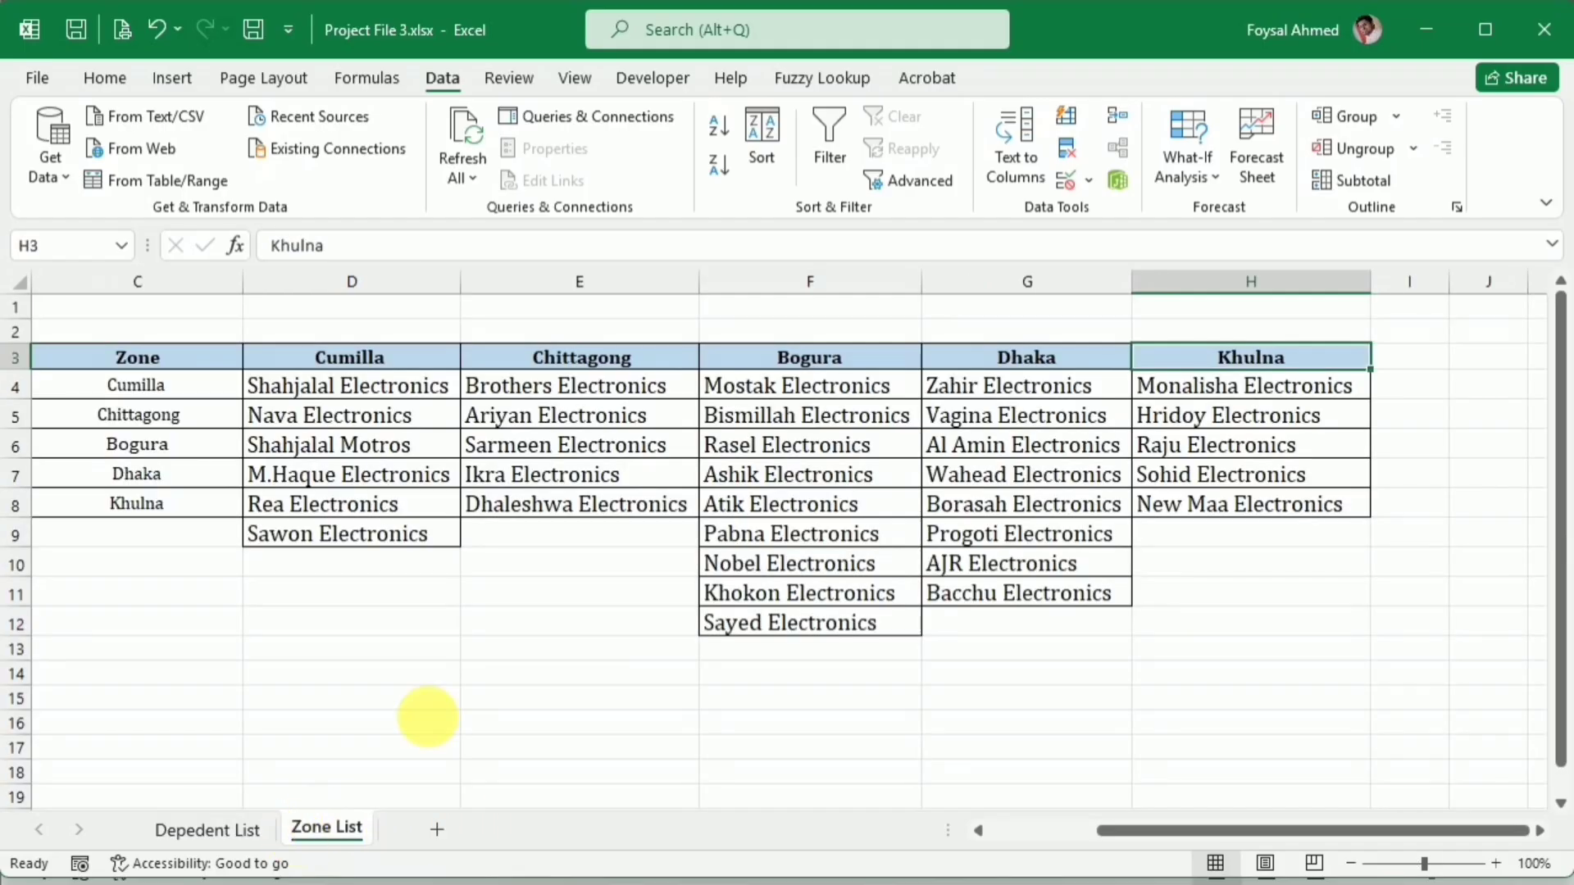
click(759, 484)
click(185, 817)
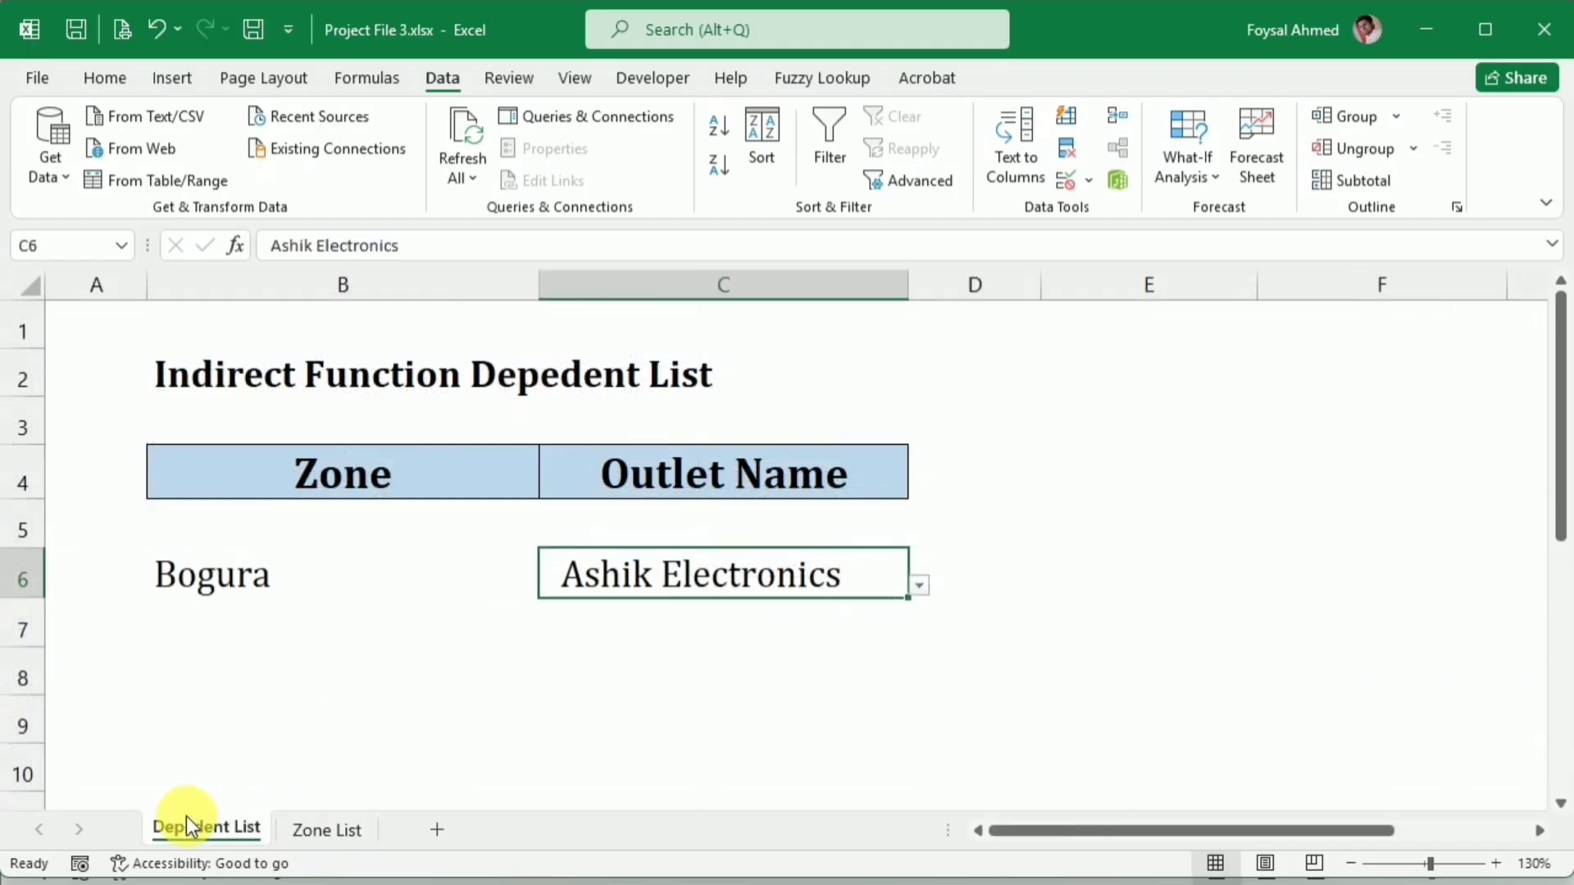
Step: Pick Khokon Electronics as the outlet in cell C6 and check it against cell F11 of the Zone List sheet
click(920, 584)
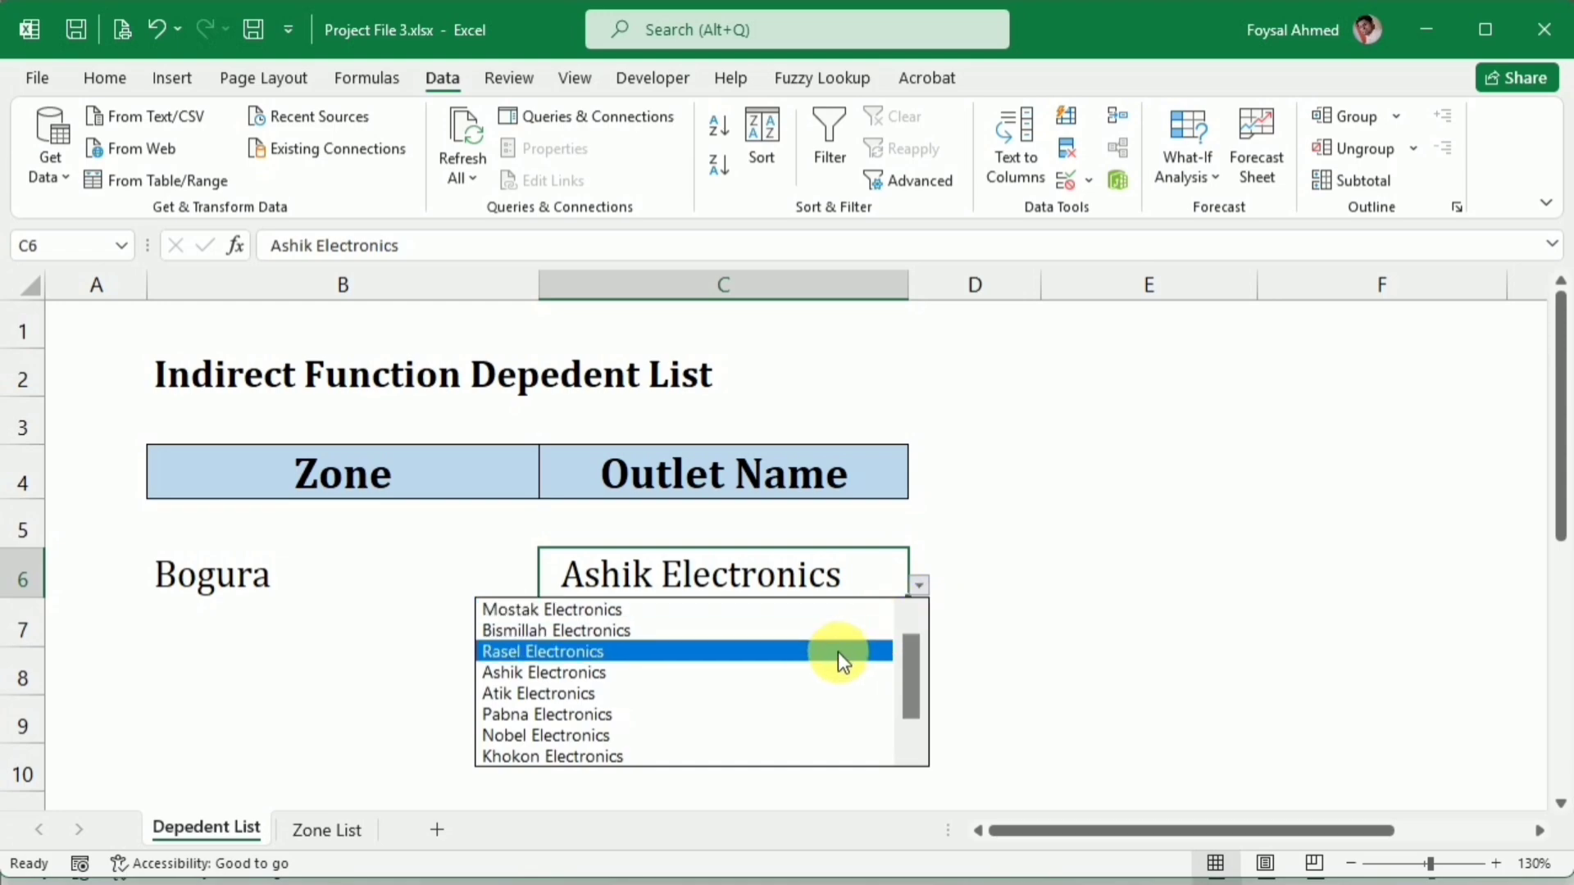
click(776, 751)
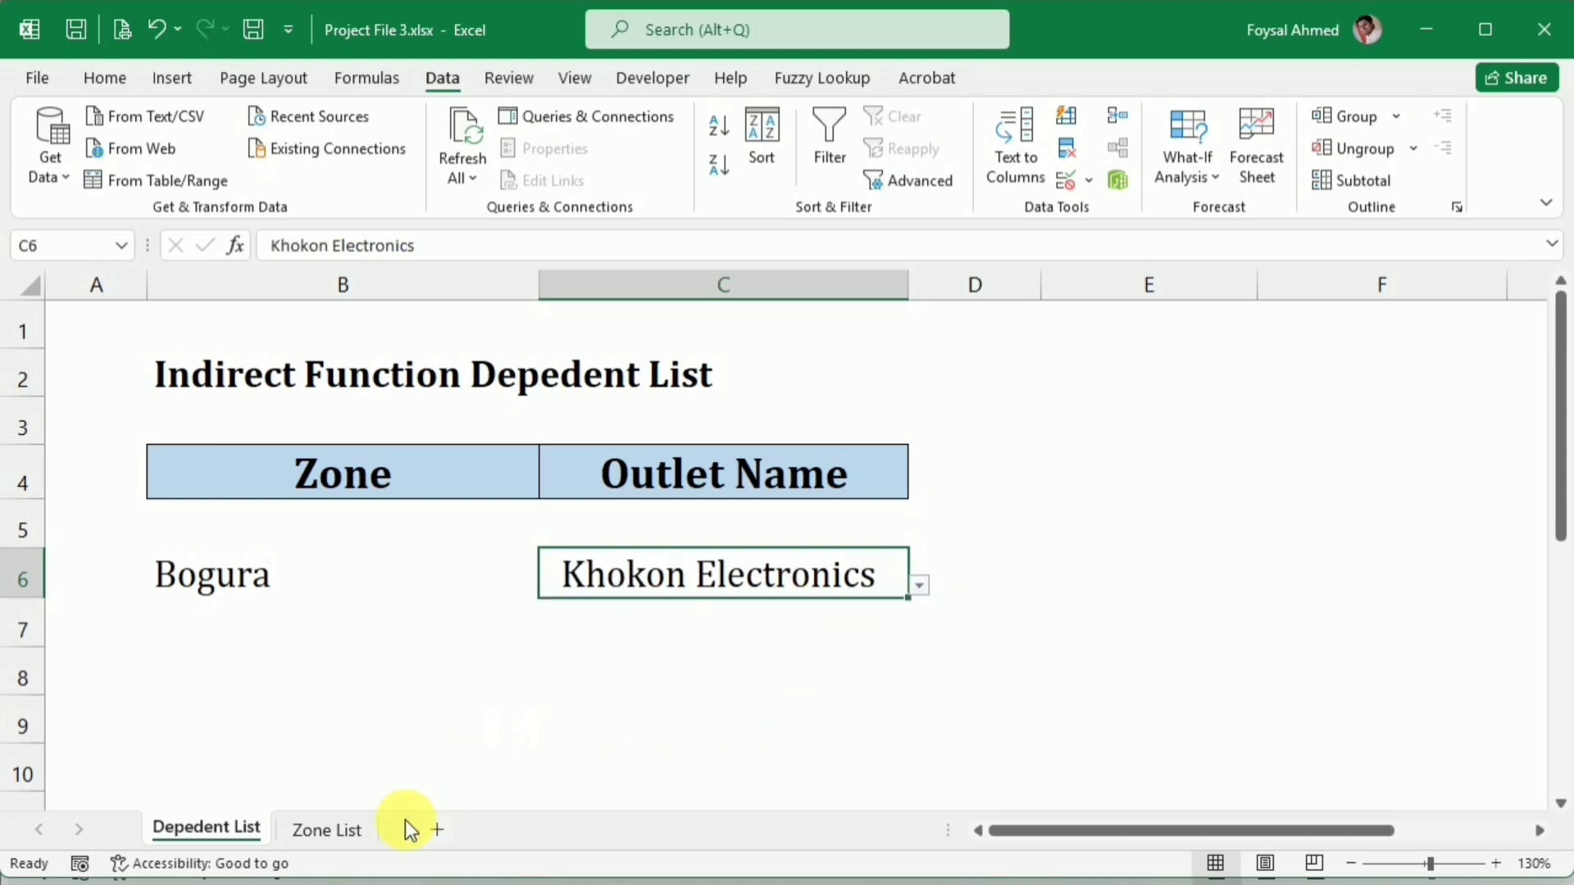
click(347, 831)
click(808, 595)
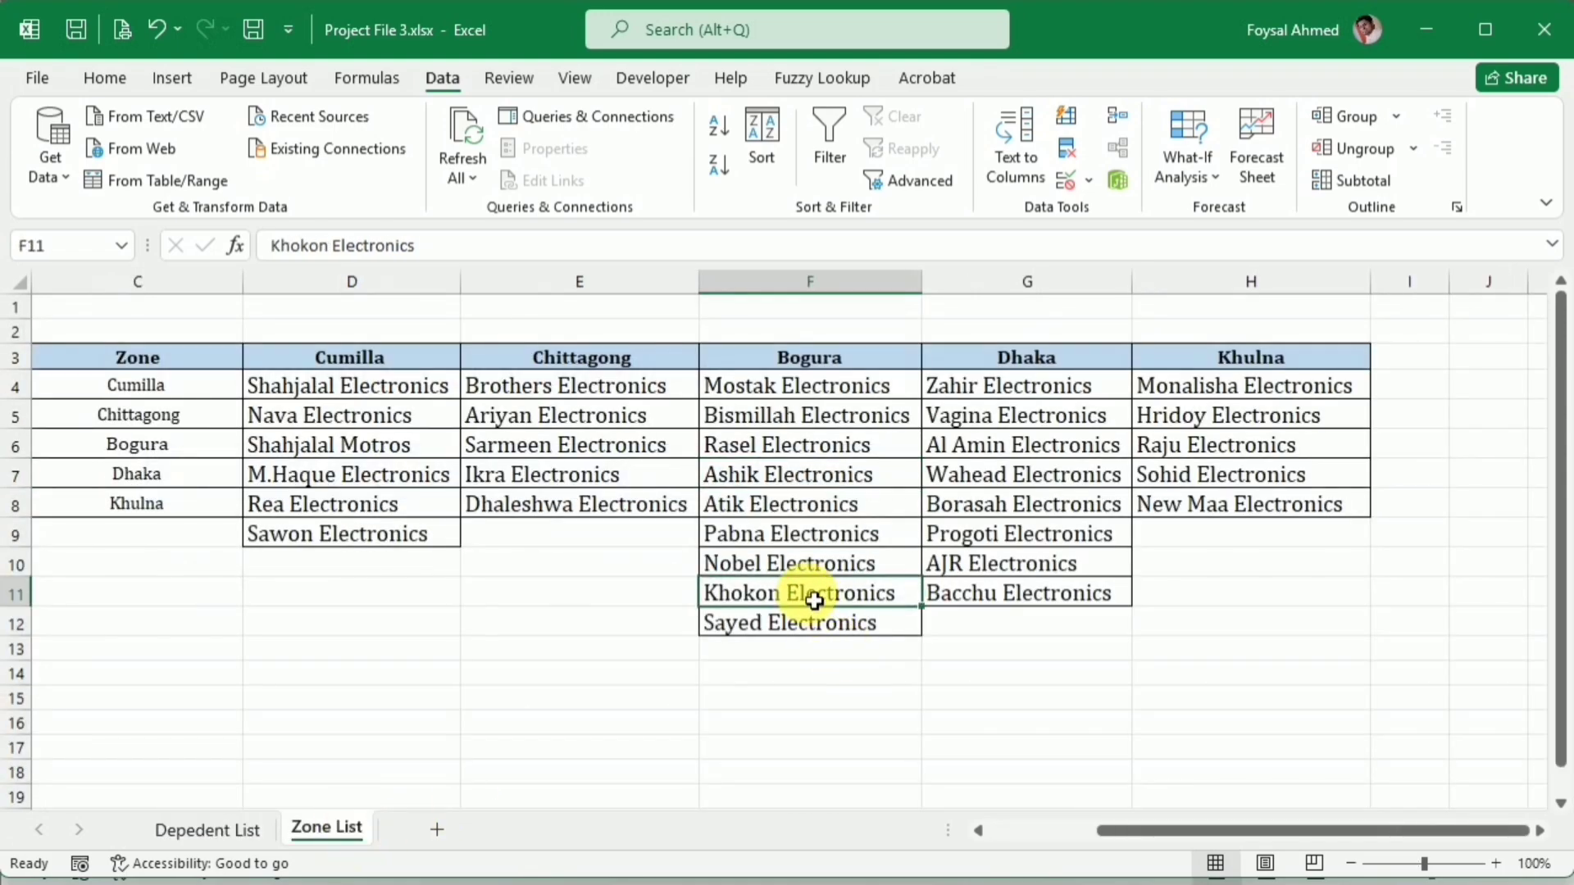
click(232, 827)
scroll(885, 594, up, 3)
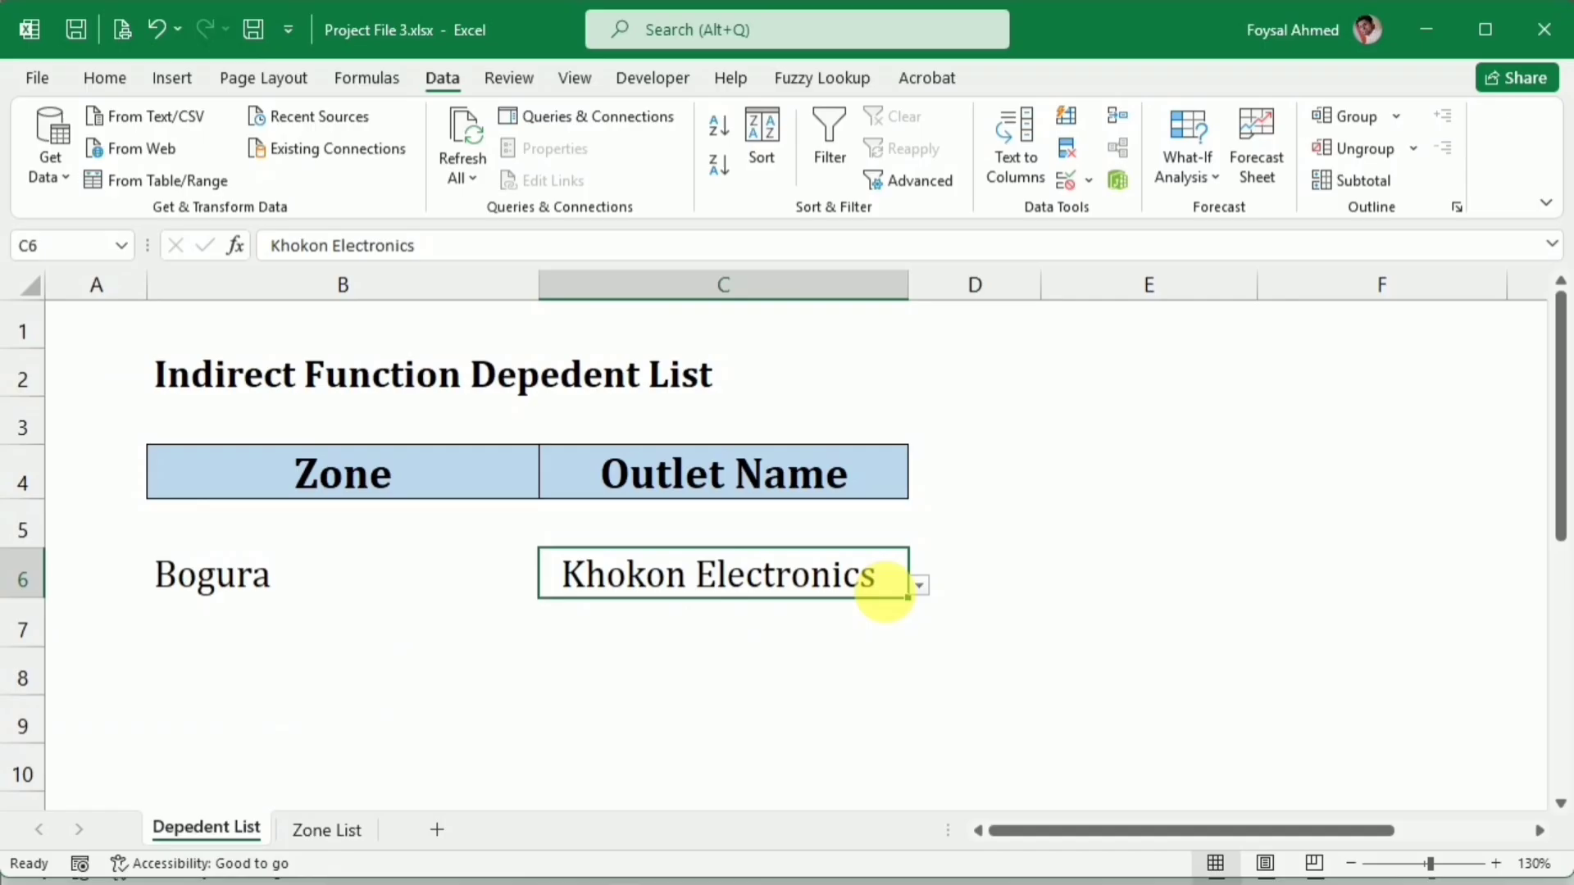
Step: Pick Sayed Electronics as the outlet in cell C6 and compare it with the Bogura outlets on the Zone List sheet
click(917, 586)
scroll(910, 673, down, 1)
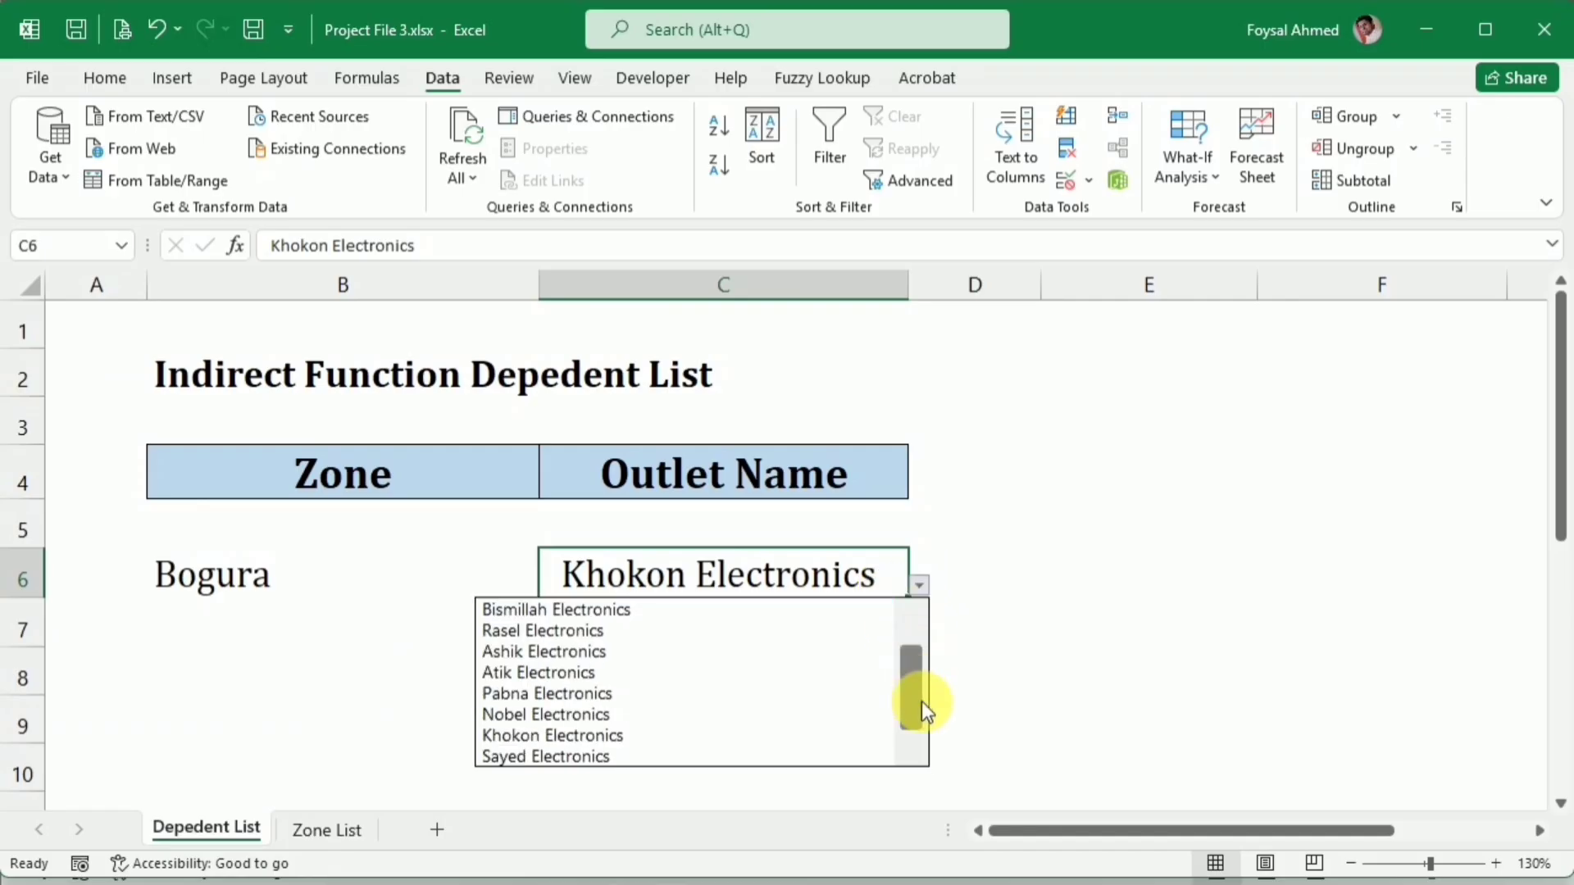
click(579, 756)
click(341, 828)
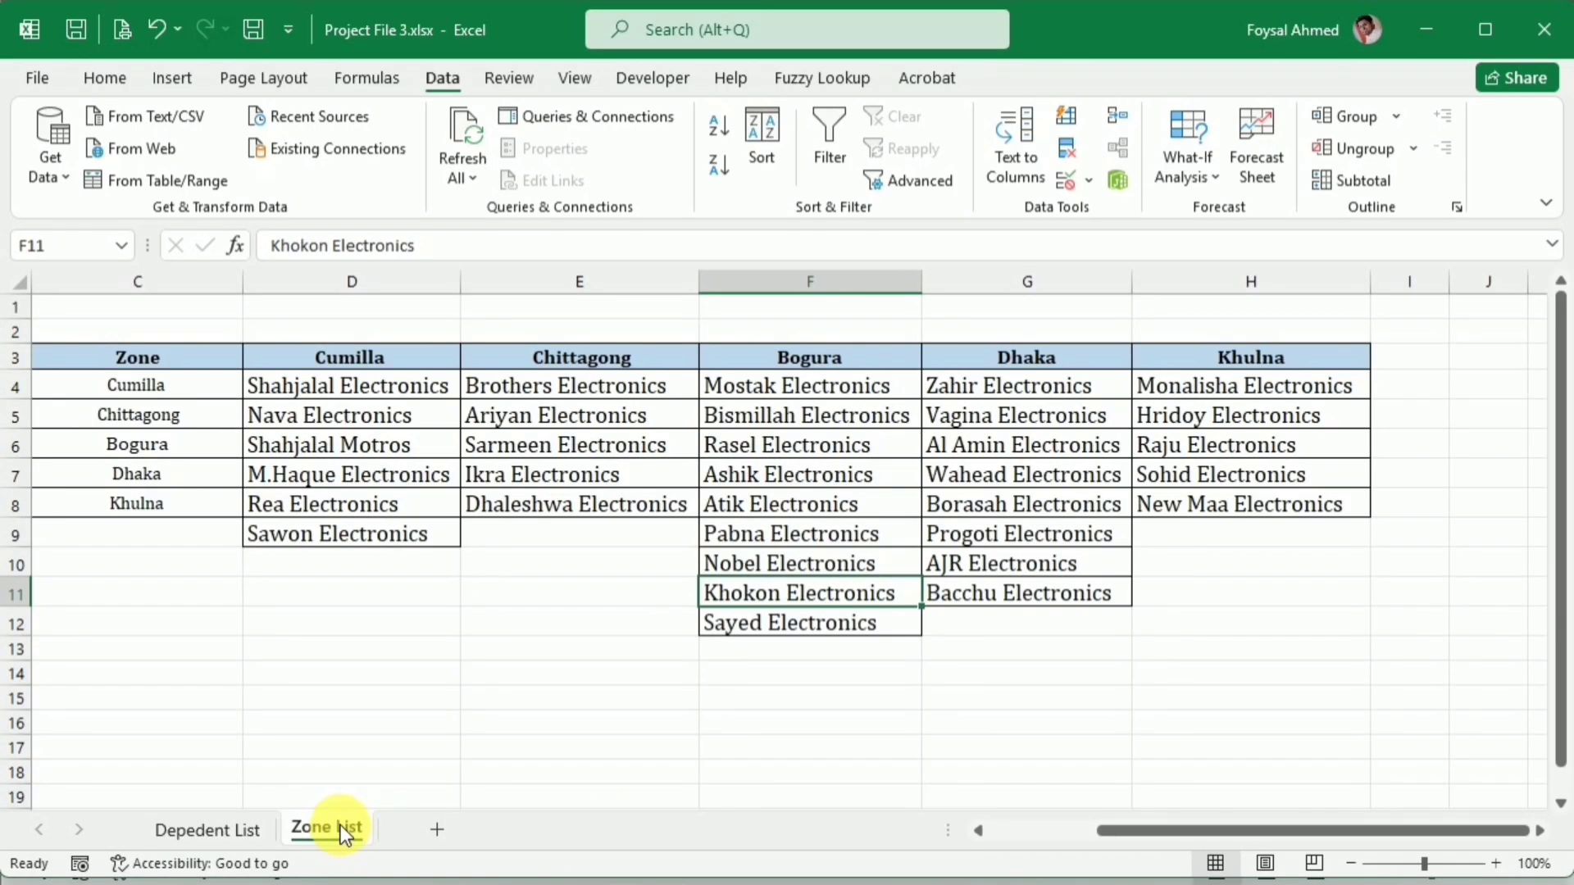
click(233, 828)
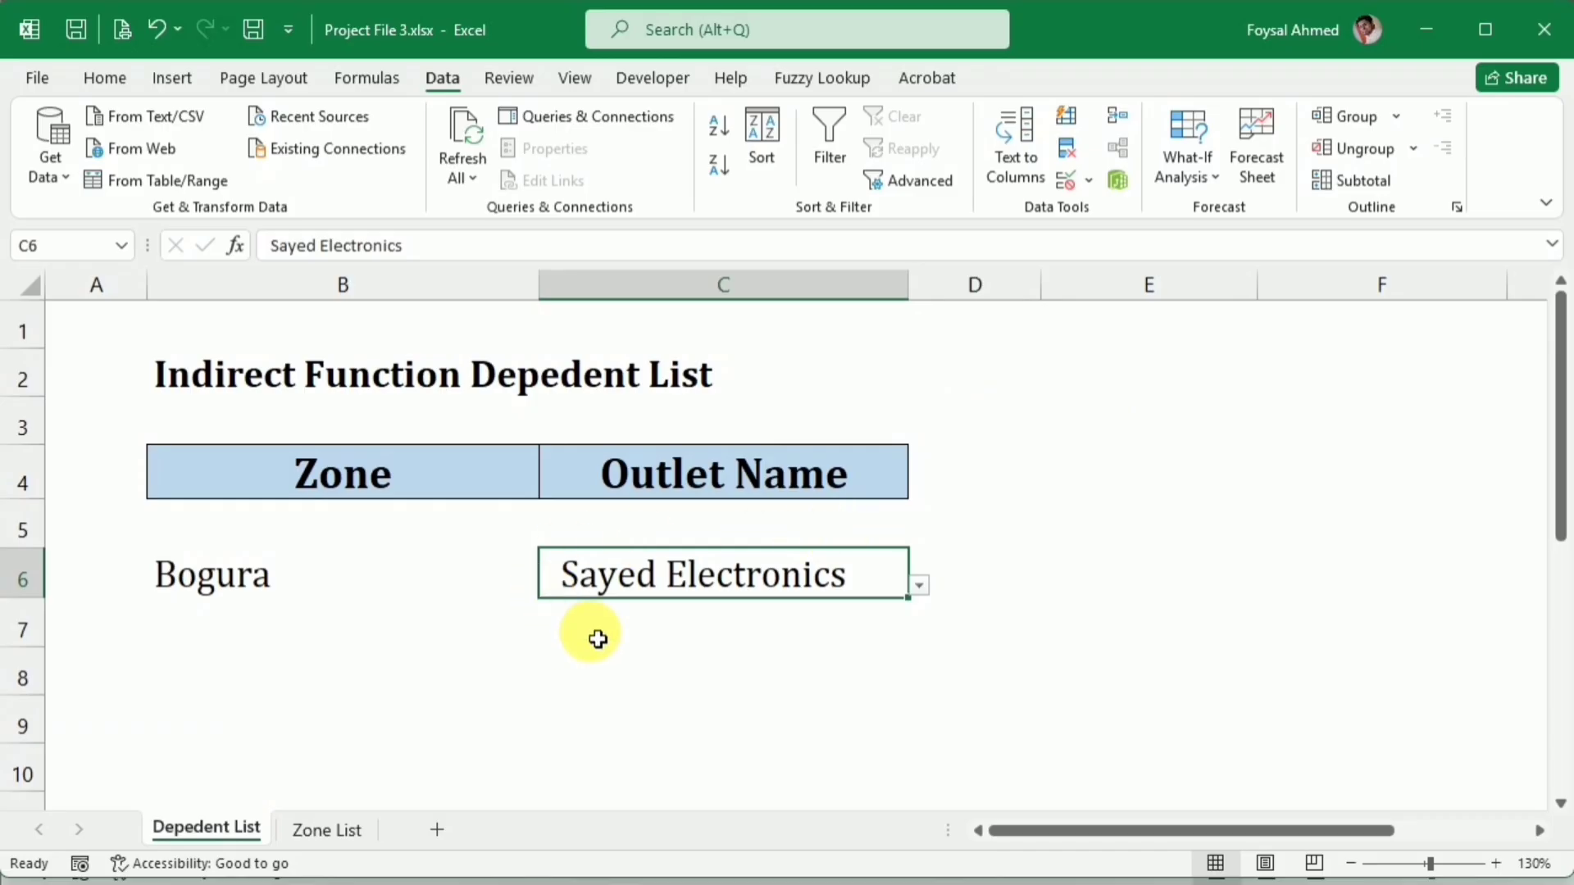
Step: Change the zone in cell B6 to Khulna and review its outlets on the Zone List sheet
click(266, 574)
click(548, 588)
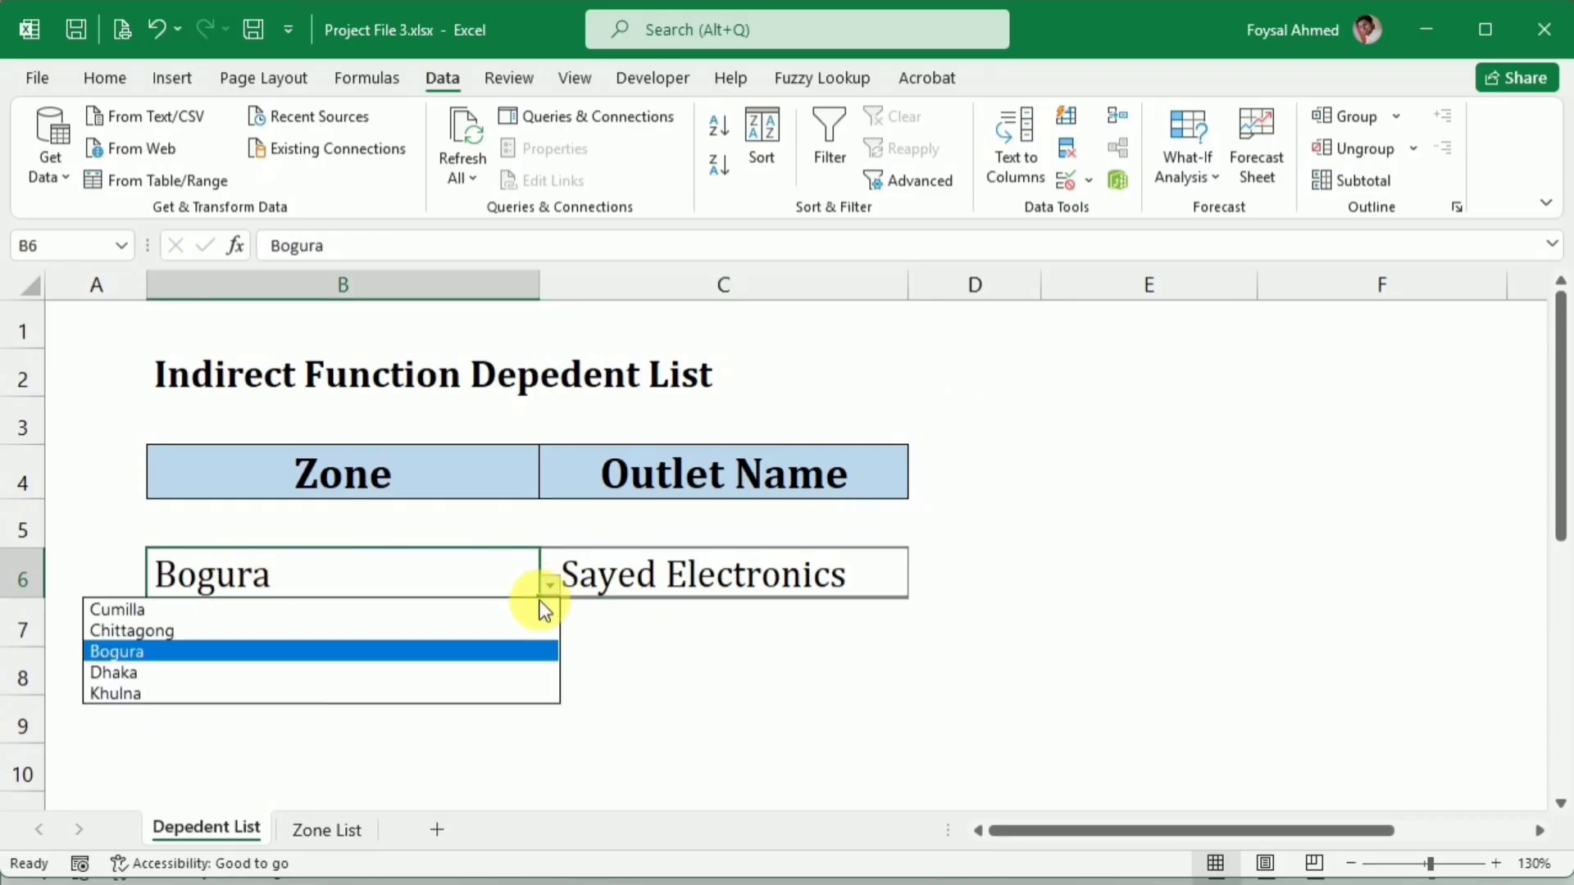
click(381, 690)
click(339, 807)
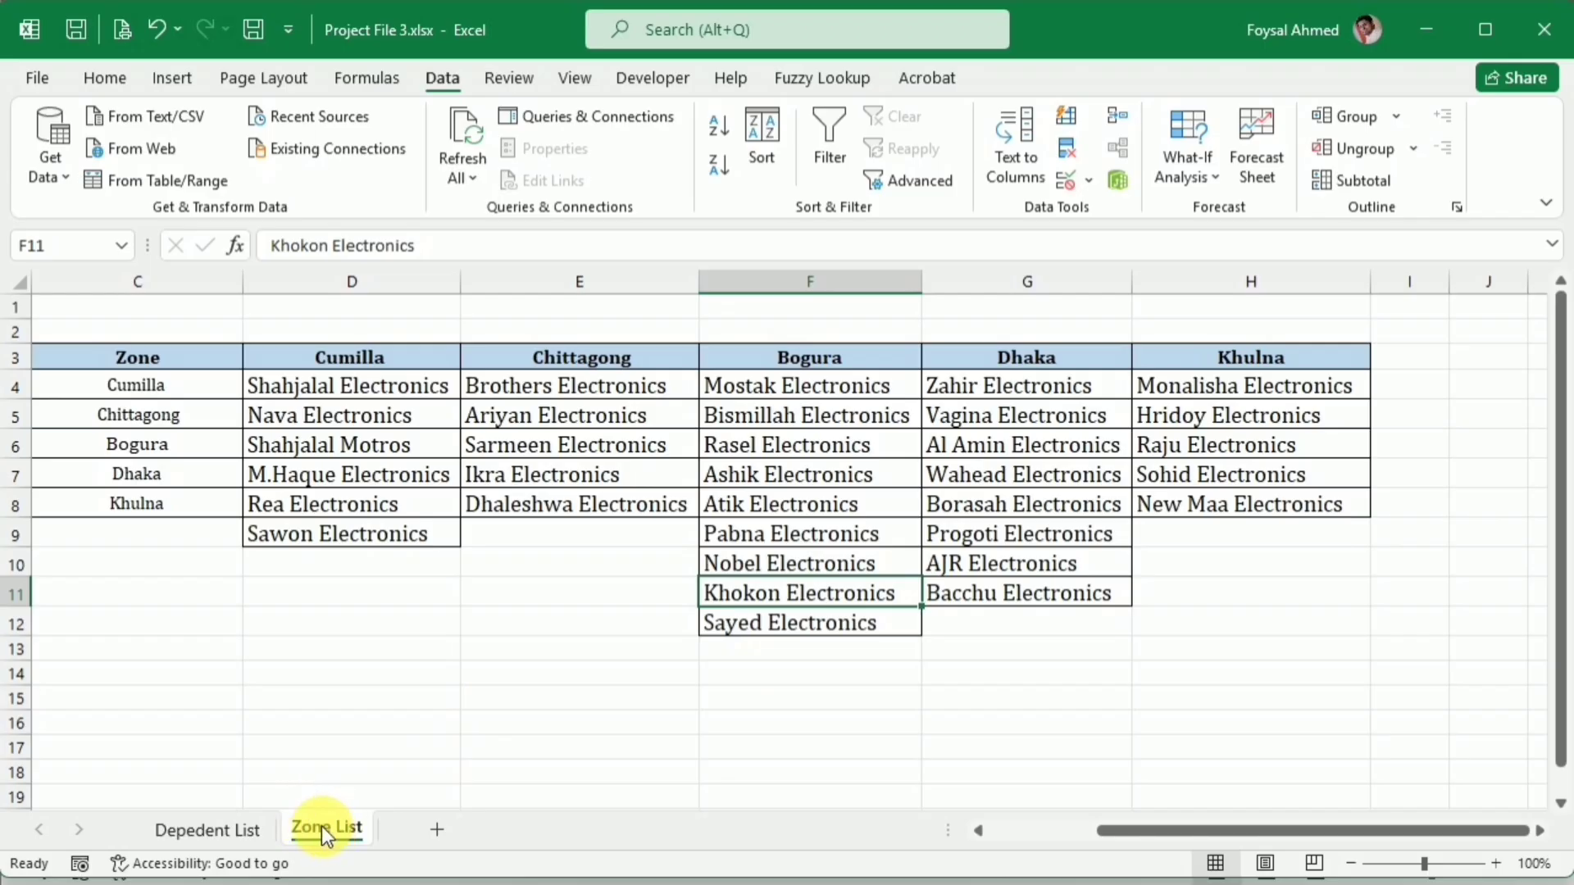
click(270, 828)
Step: Pick New Maa Electronics from the outlet dropdown in cell C6
click(868, 566)
click(922, 585)
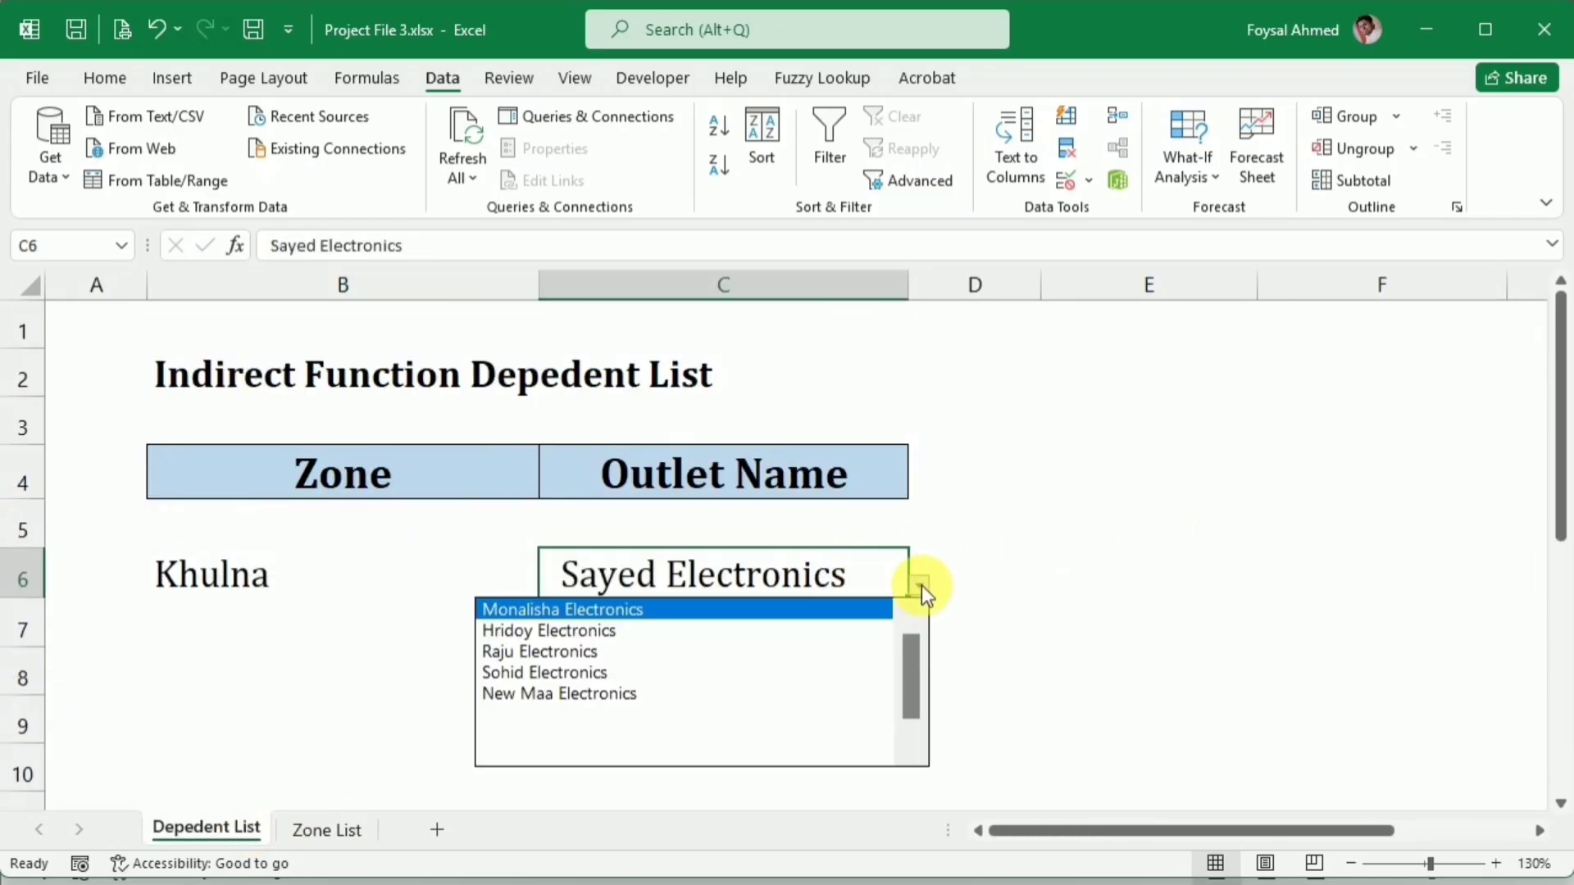
click(749, 694)
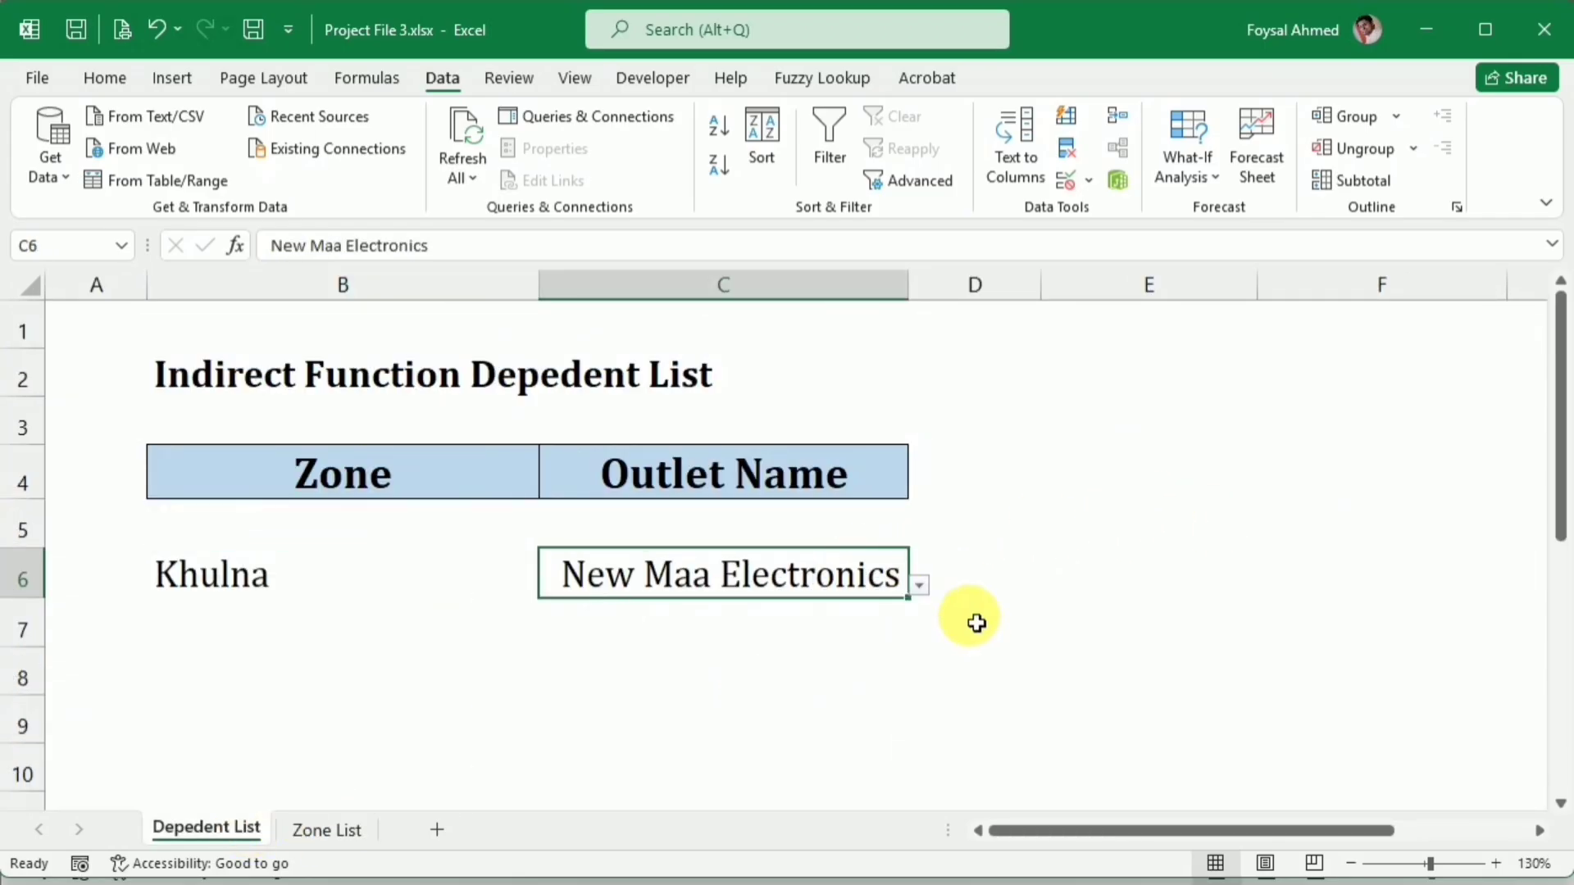